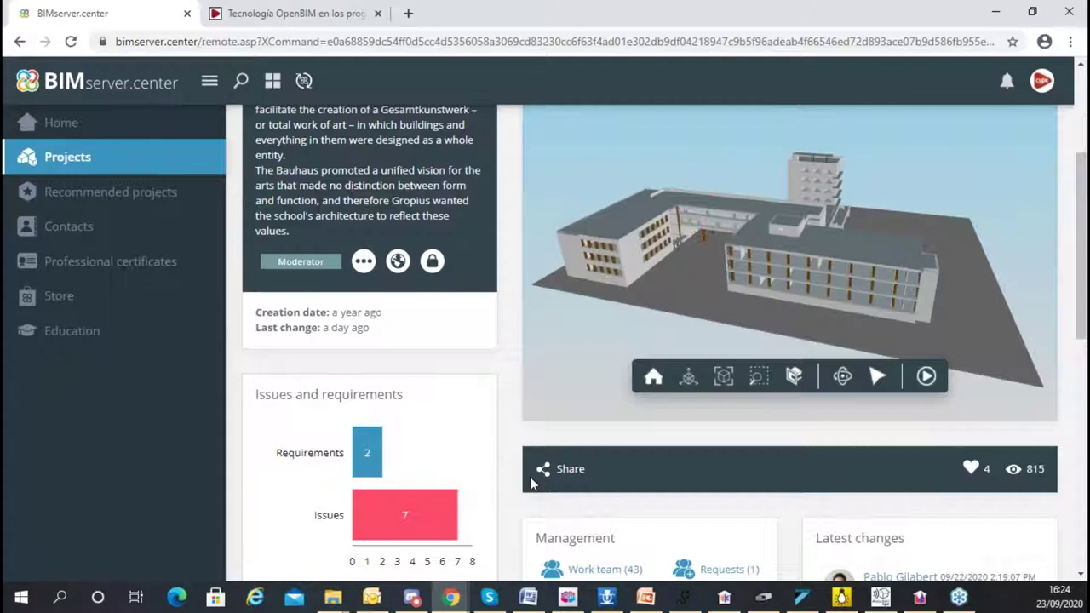
- Cut the Bauhaus School model with a horizontal section plane and lower it to a floor slab below the roof
left_click(794, 375)
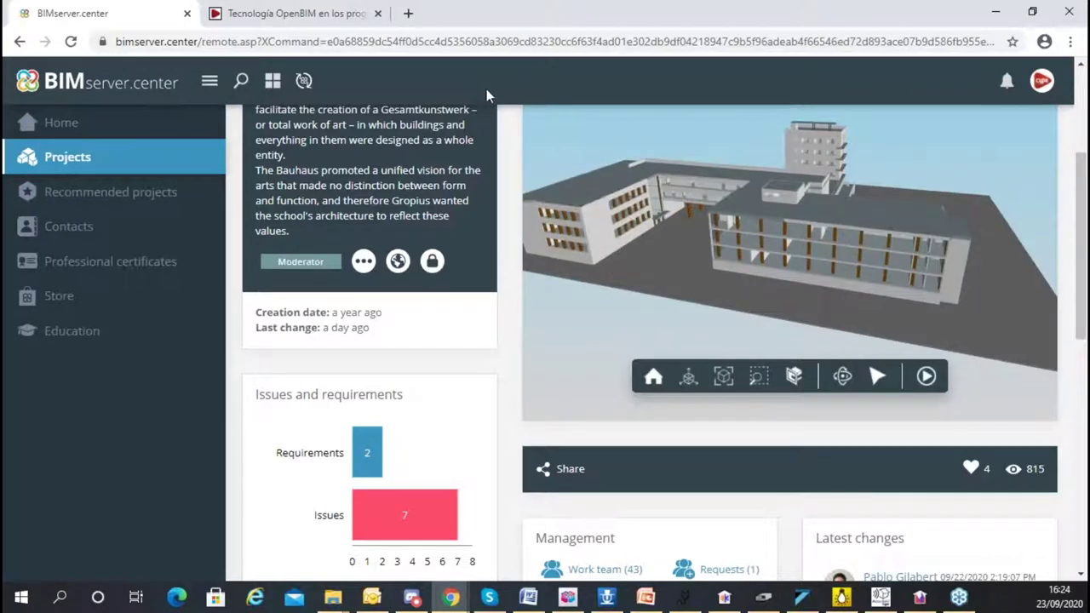
scroll(469, 136, "up", 1)
scroll(453, 178, "up", 2)
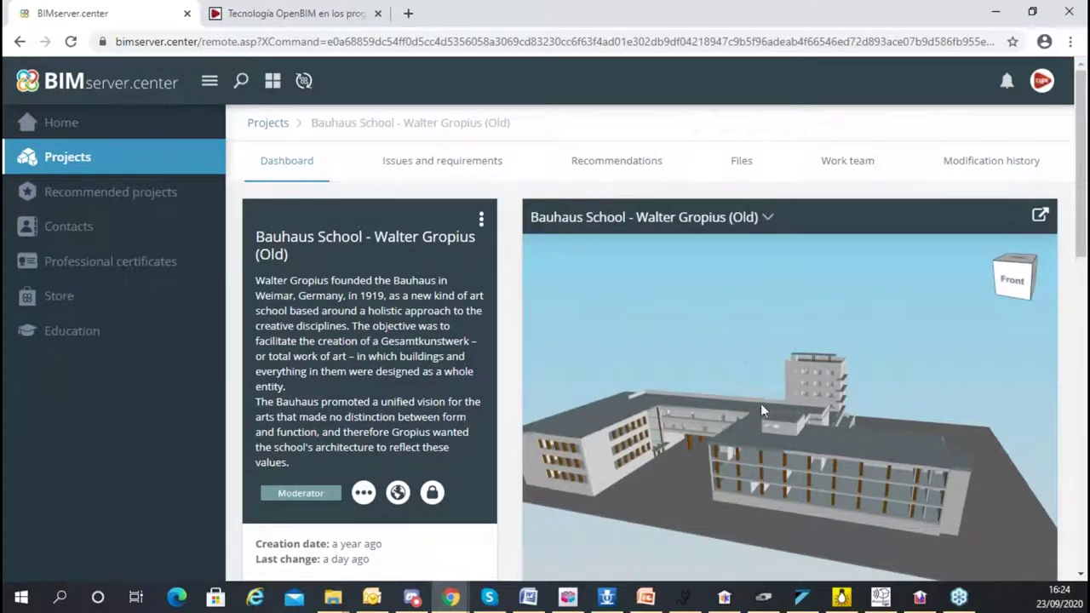
left_click_drag(869, 444, 747, 426)
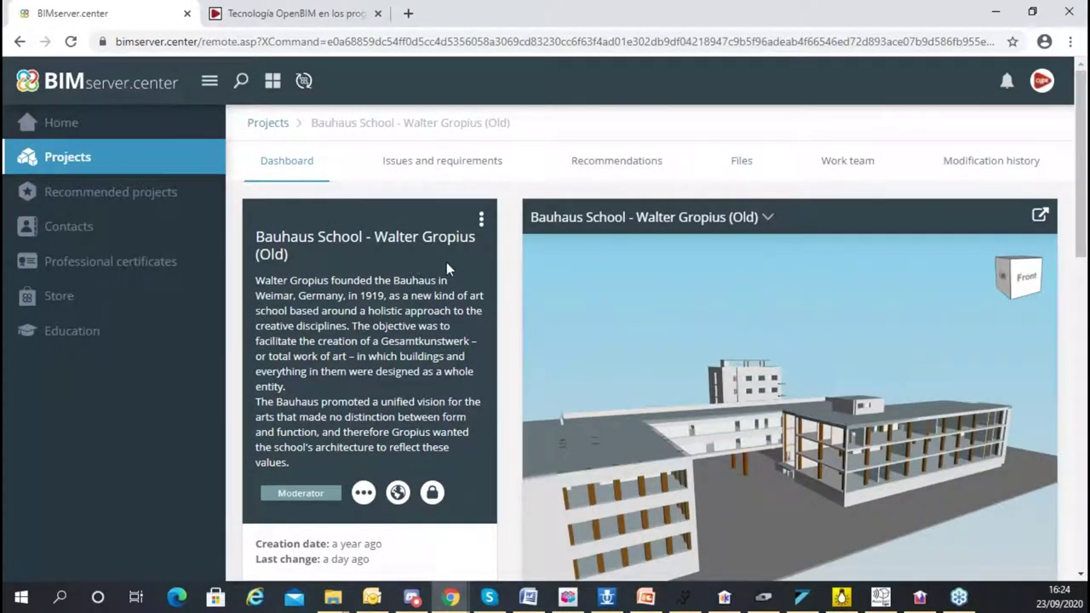
scroll(446, 262, "down", 3)
left_click(796, 370)
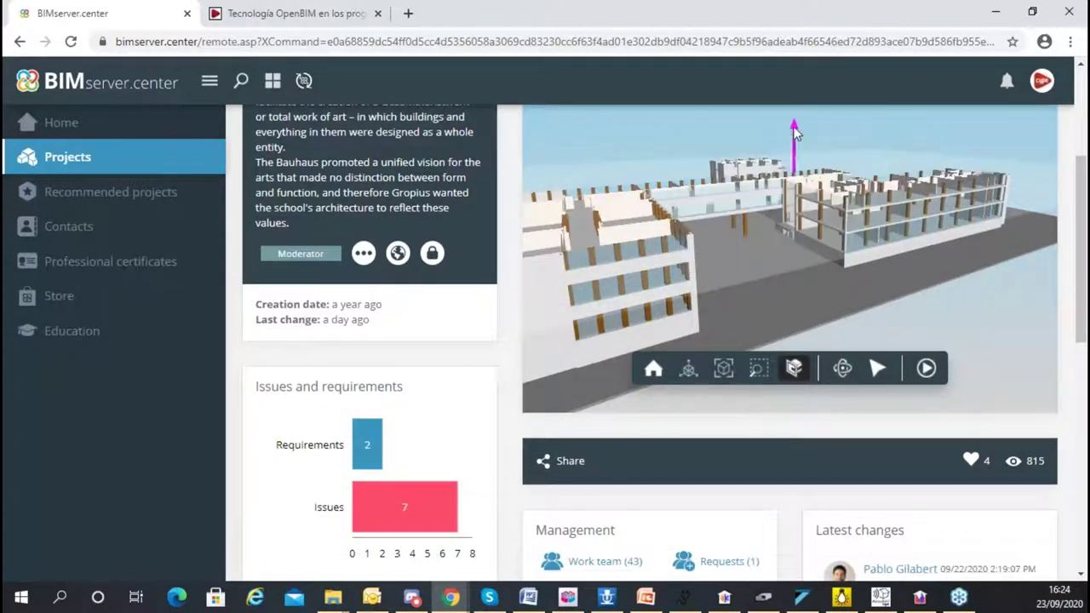
mouse_move(794, 132)
left_mouse_down()
mouse_move(790, 204)
mouse_move(792, 132)
left_mouse_up()
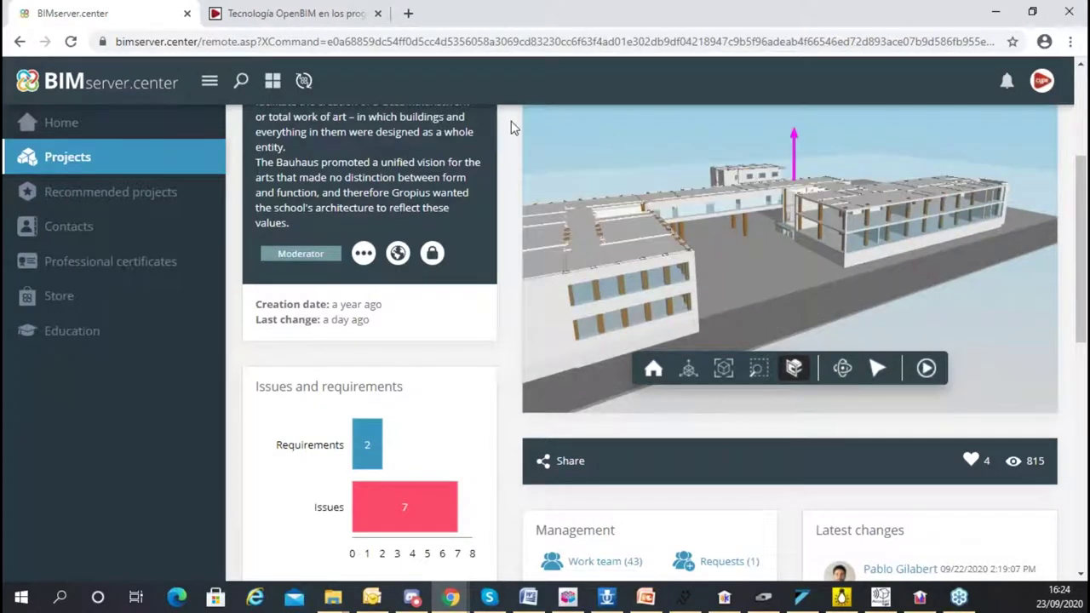
- View the properties of the internal floor slab at the cut, close them and turn off the section
scroll(511, 128, "up", 2)
left_click_drag(737, 387, 750, 366)
left_click(878, 528)
left_click(762, 375)
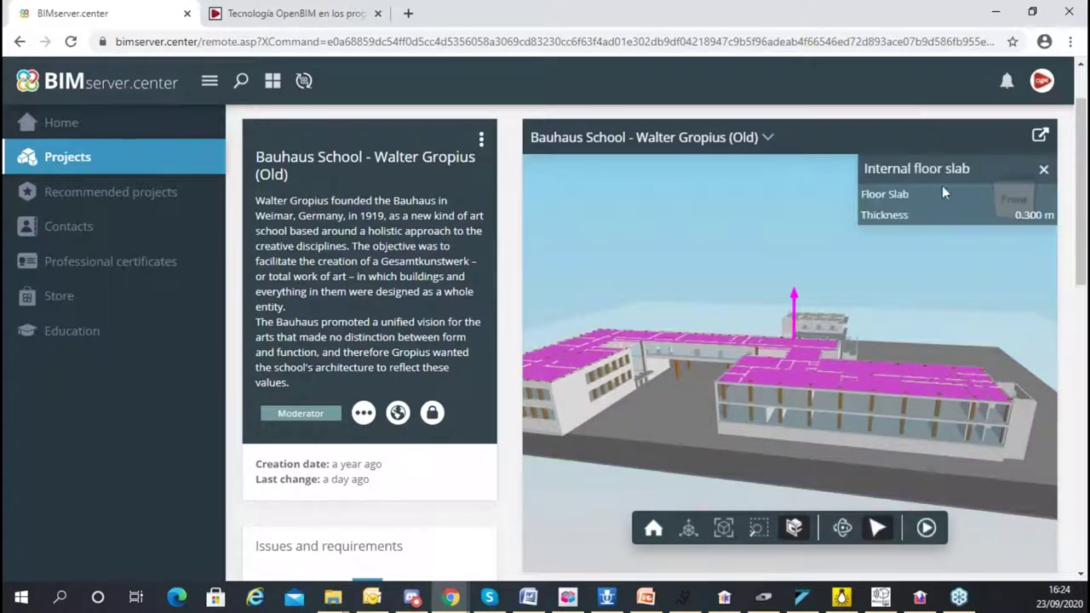
left_click(1044, 168)
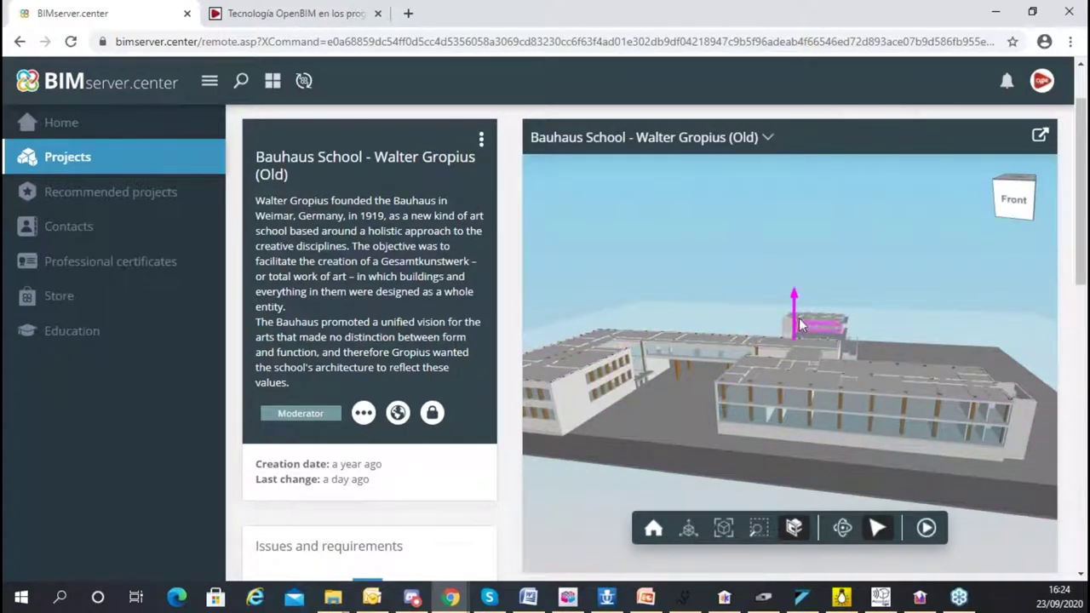
left_click(794, 528)
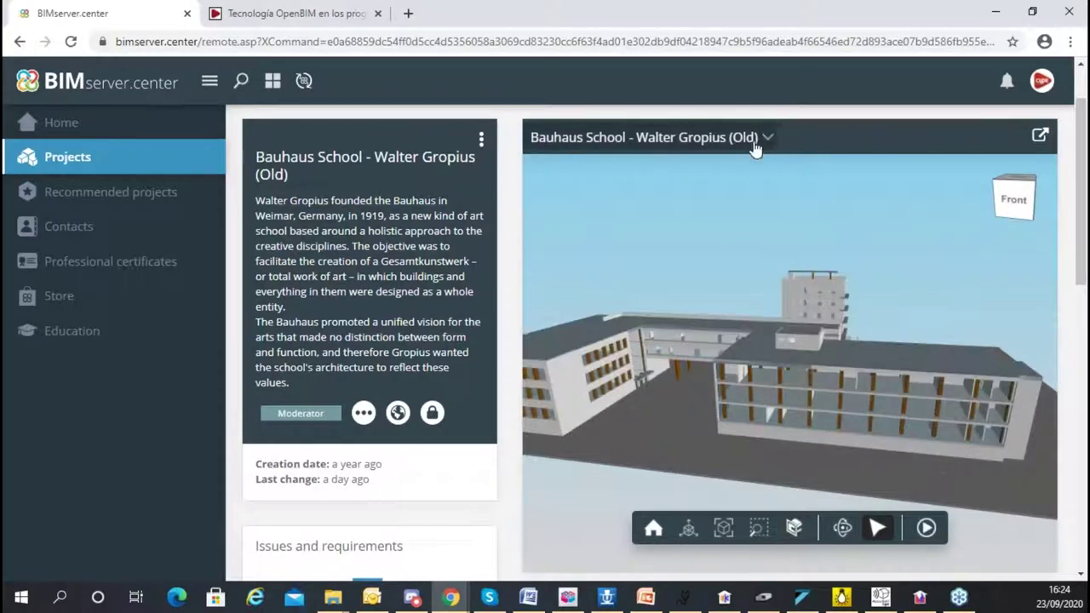
- Make the Architectural model layer transparent in the project's 3D view
left_click(754, 146)
scroll(753, 232, "down", 1)
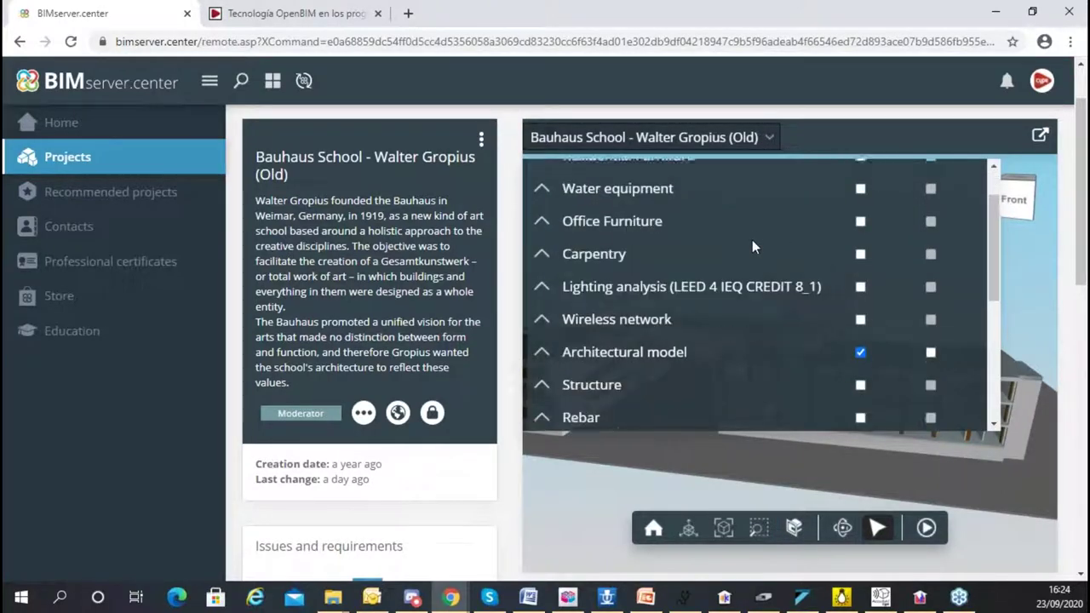
scroll(752, 239, "down", 2)
scroll(749, 238, "up", 1)
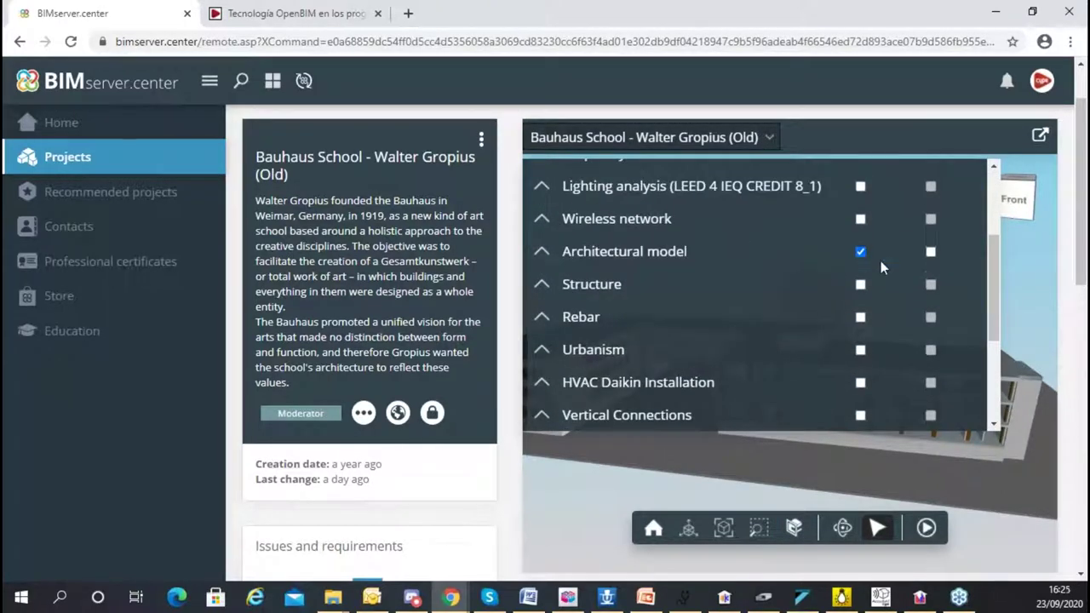
left_click(931, 253)
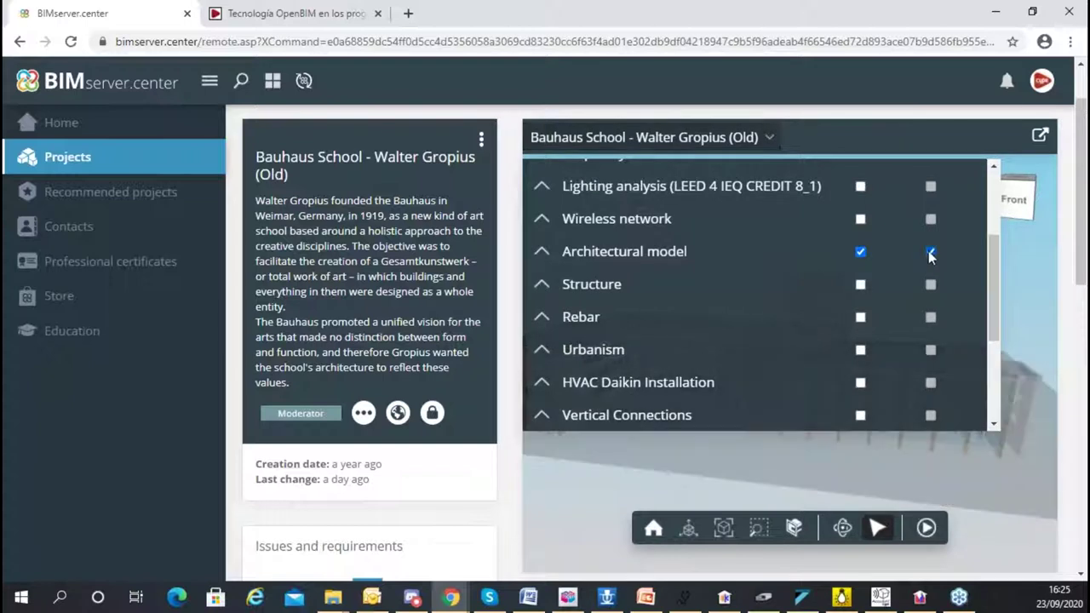
- Show the Structure and HVAC Daikin Installation layers together with the transparent architectural model
left_click(860, 285)
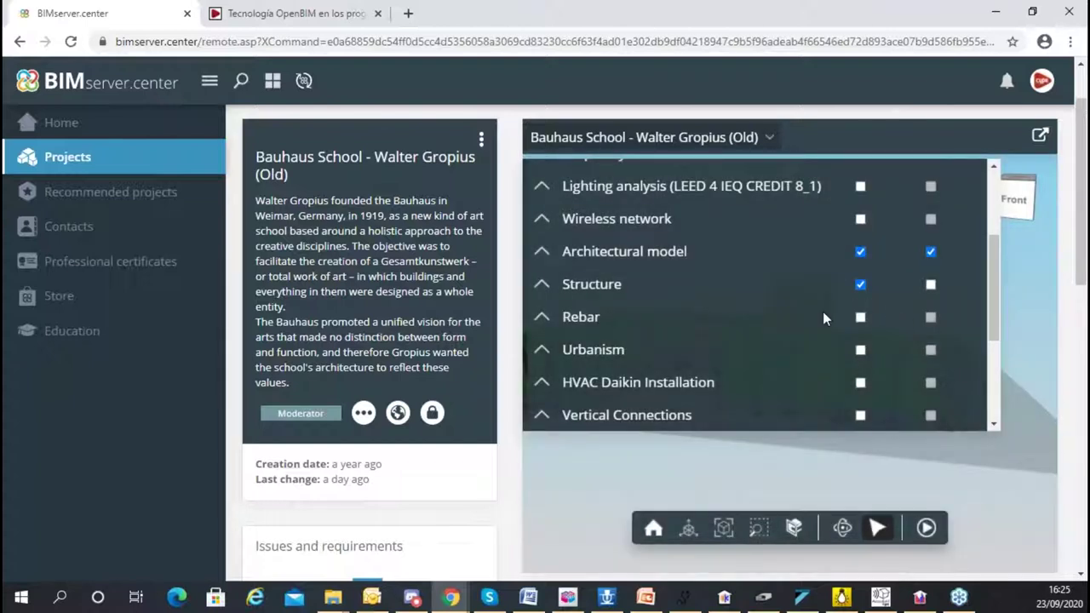
scroll(823, 318, "down", 2)
scroll(719, 358, "down", 1)
scroll(719, 358, "up", 3)
scroll(719, 357, "down", 3)
scroll(788, 332, "up", 2)
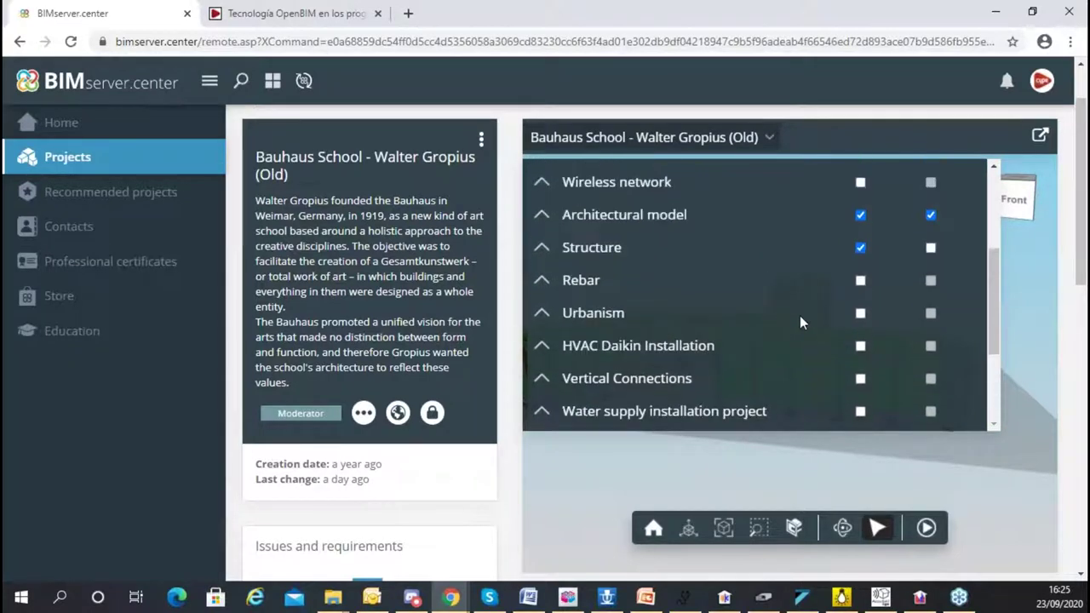
left_click(860, 346)
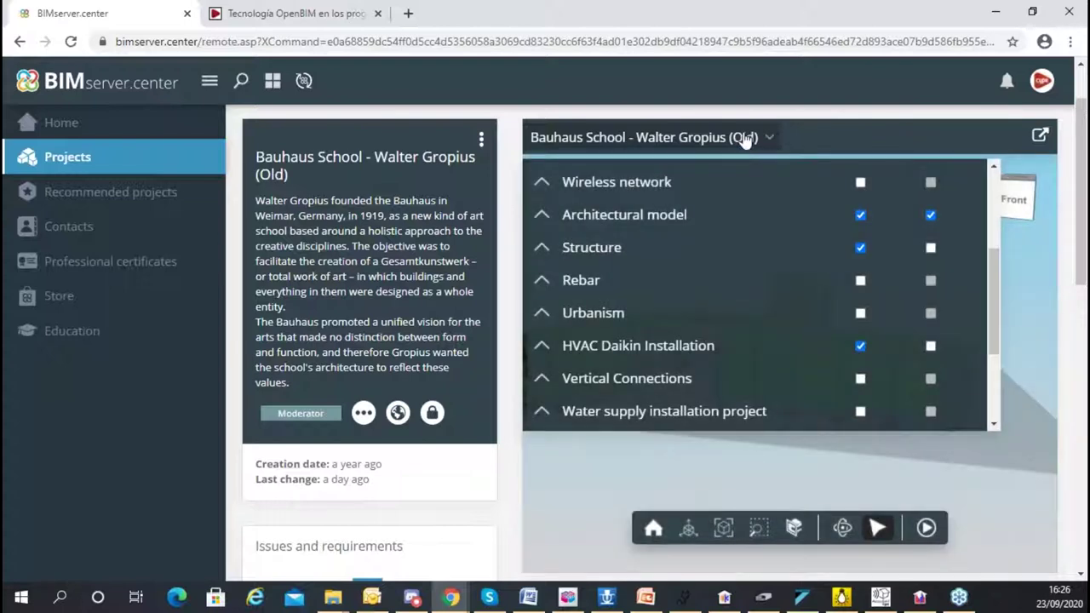
left_click(741, 137)
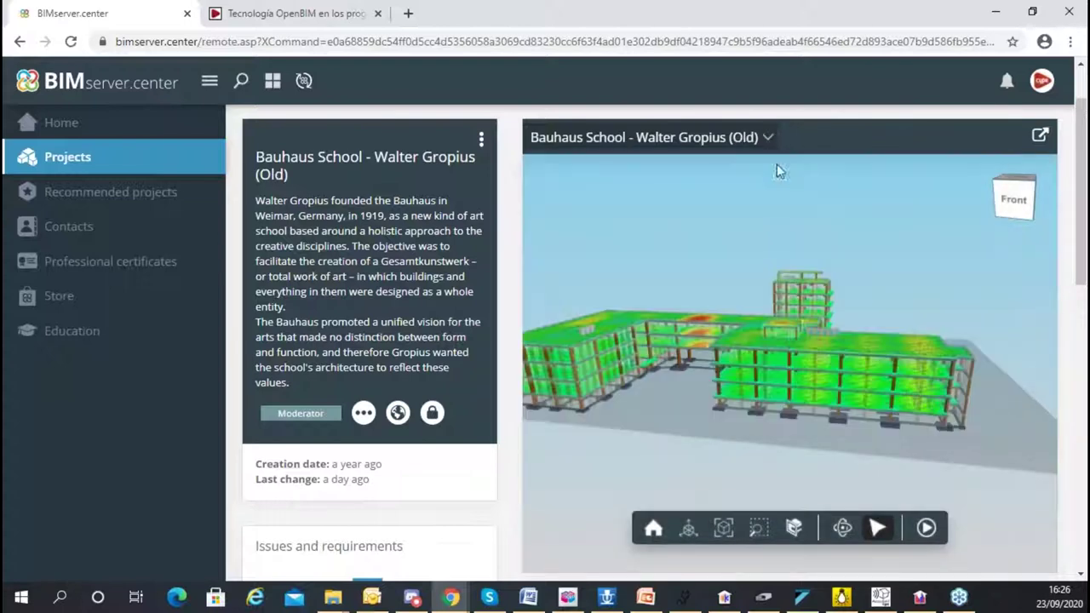
- View the properties of the rooftop HVAC unit on the near wing and close them again
left_click_drag(819, 330, 632, 324)
scroll(718, 429, "up", 2)
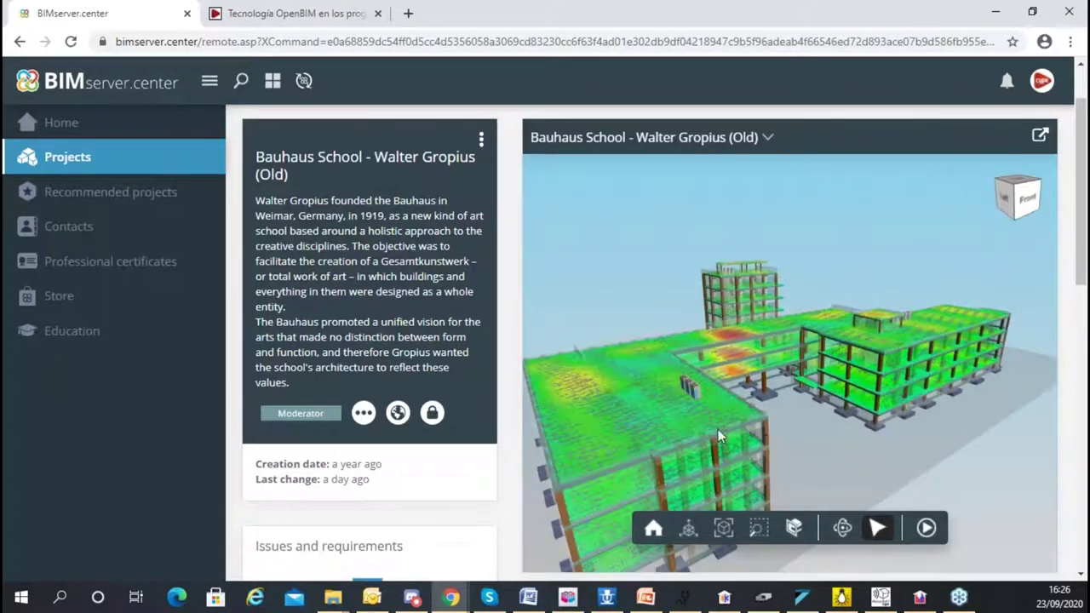
scroll(795, 441, "up", 3)
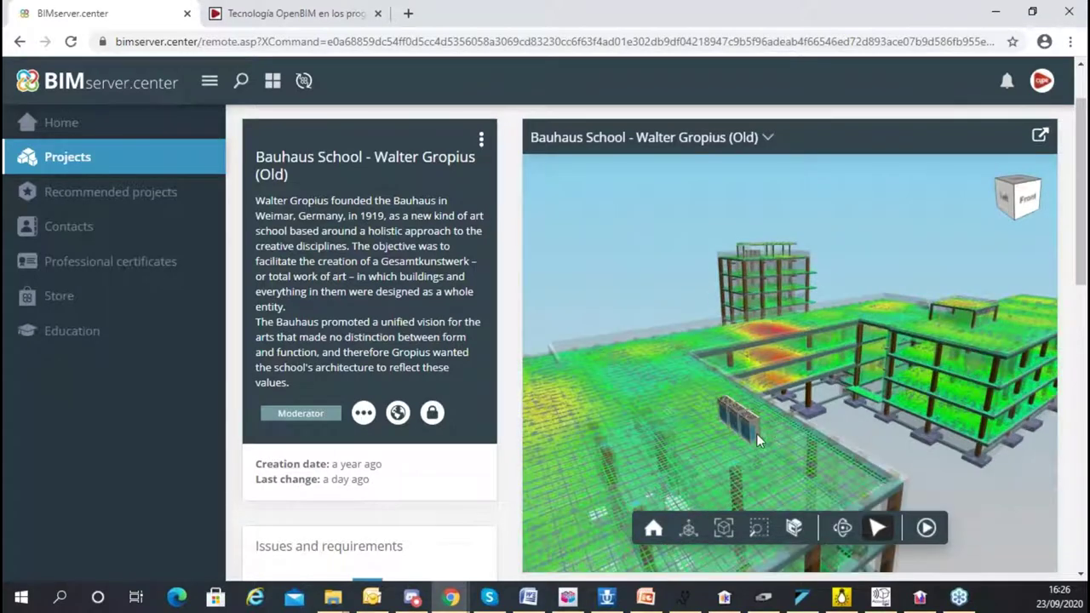
scroll(741, 415, "up", 1)
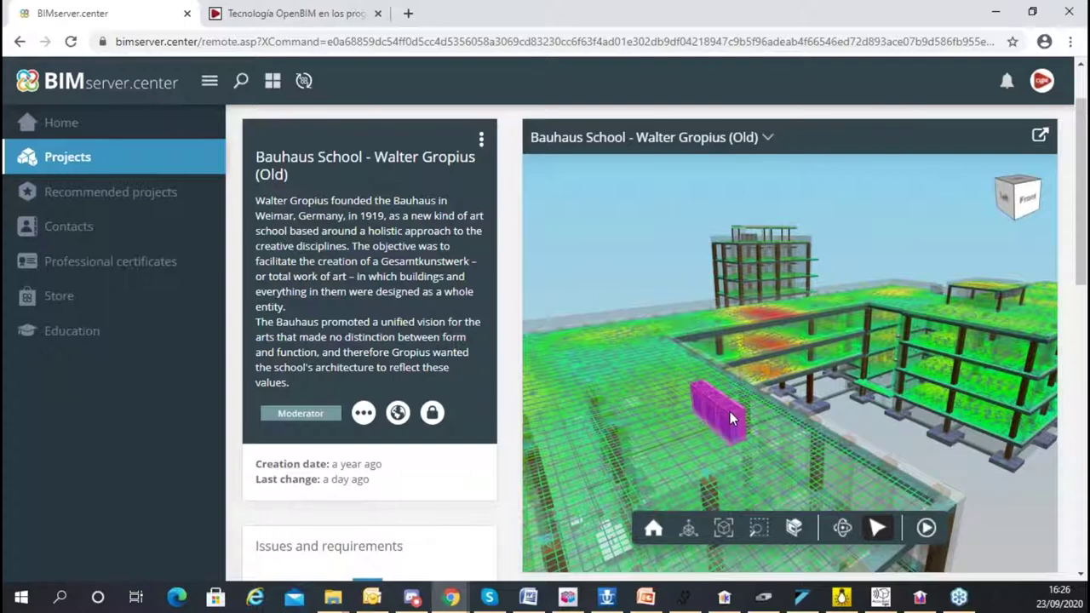
left_click(730, 411)
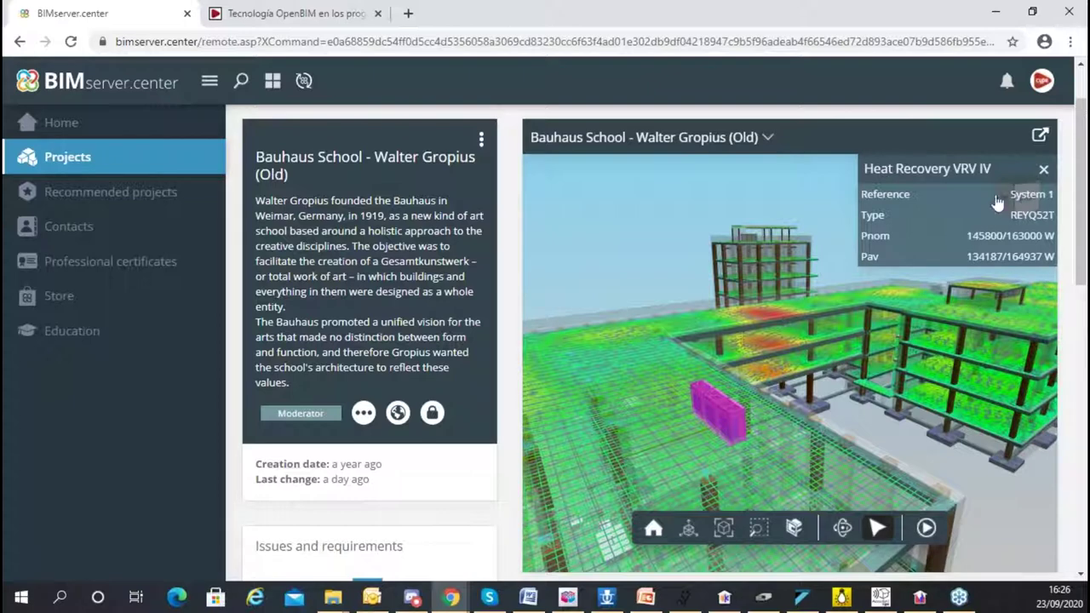
left_click(1043, 169)
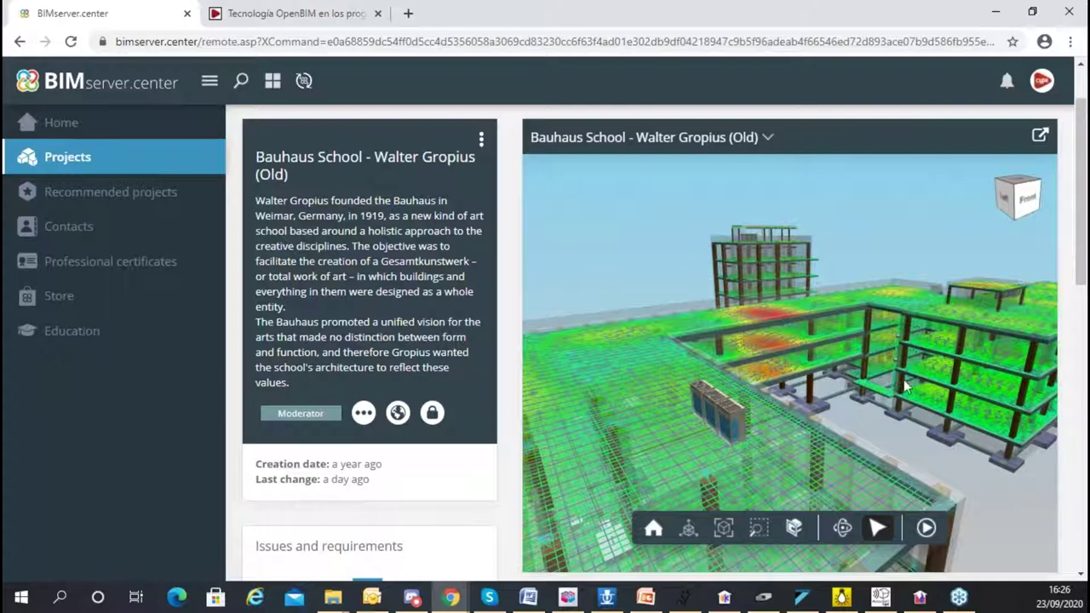
- View the properties of a column in the structure, close them and look at the building from its right side
left_click(982, 372)
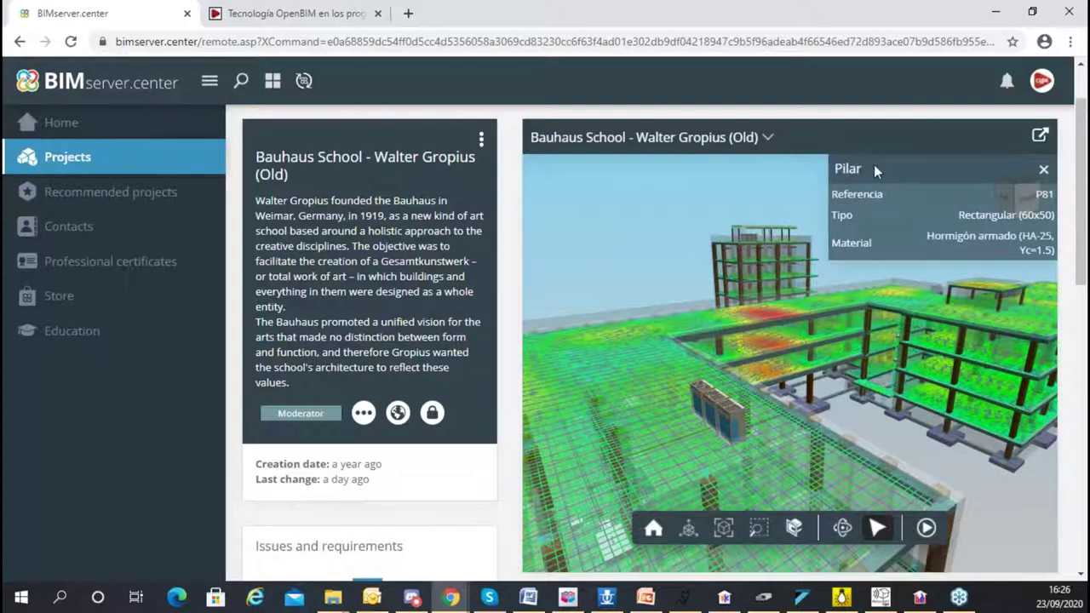
left_click(1045, 172)
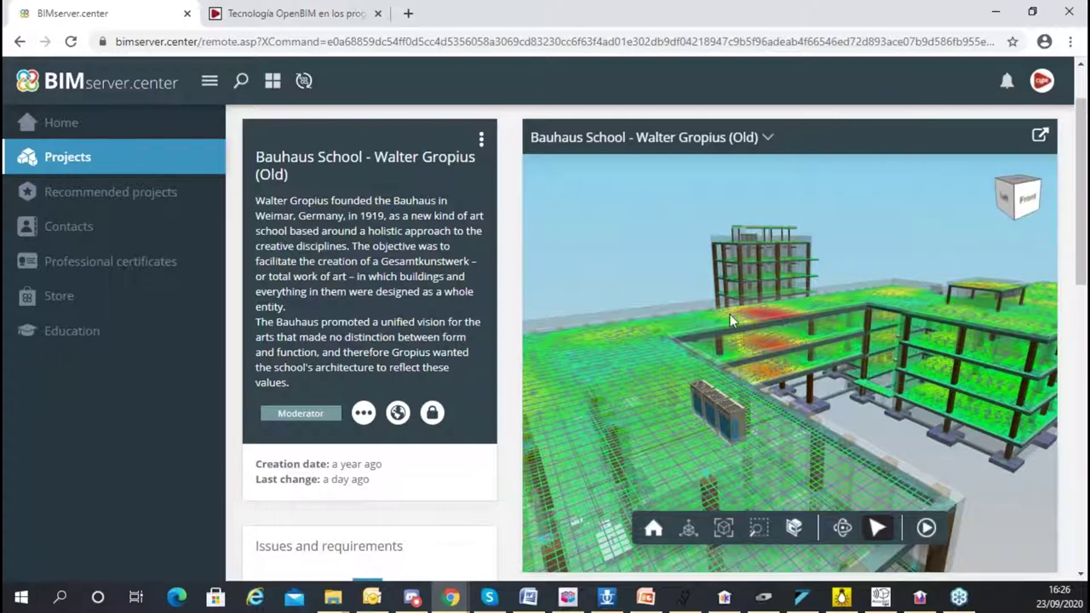
left_click_drag(680, 316, 663, 356)
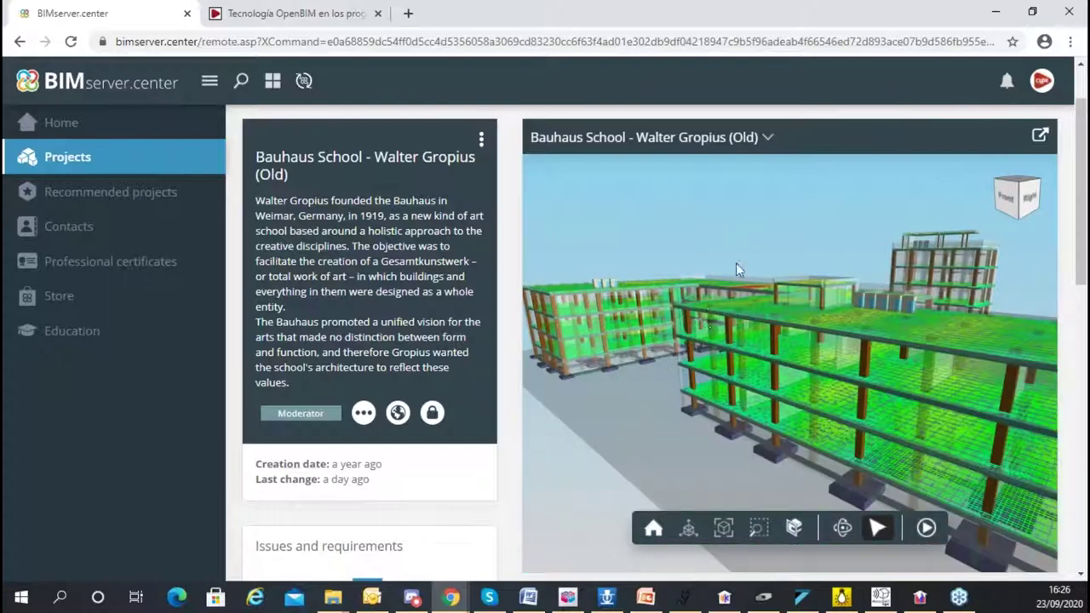
left_click_drag(738, 269, 738, 204)
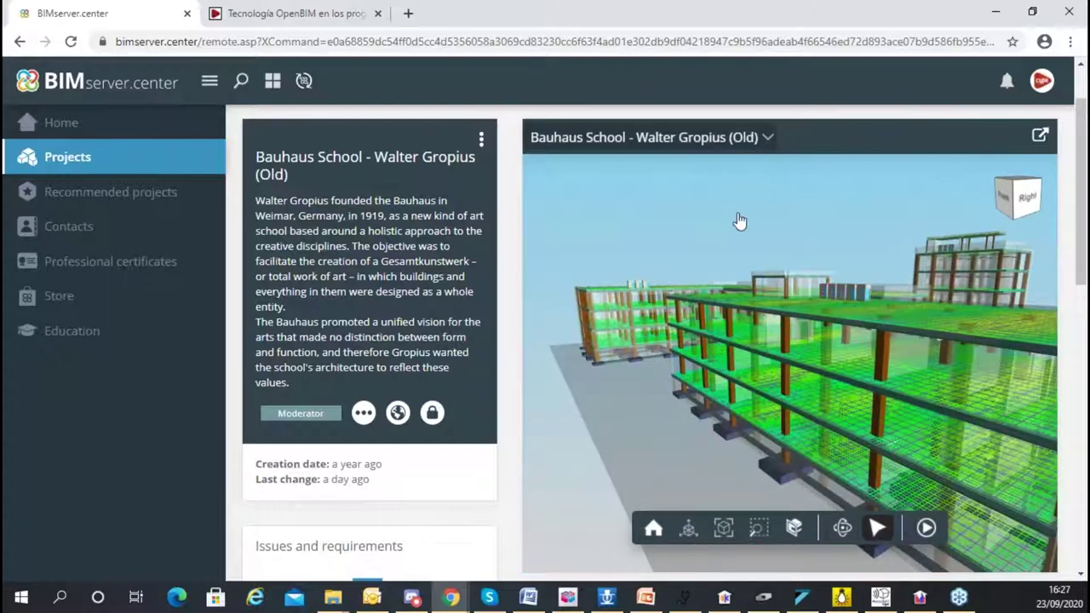
- Hide the Structure layer and show the Lighting analysis layer in the 3D view
left_click(647, 137)
left_click(858, 252)
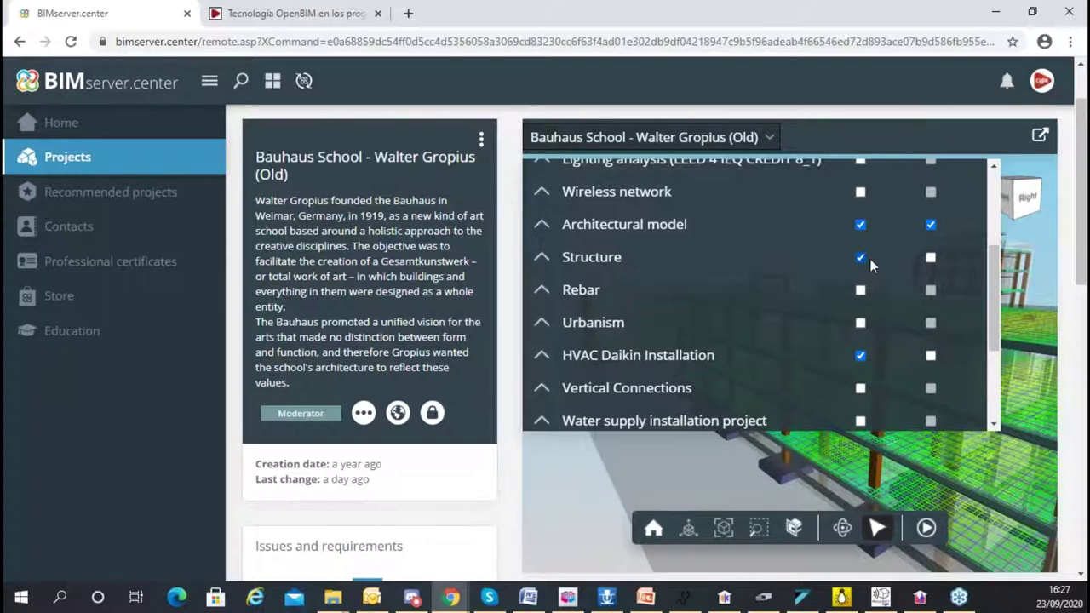
scroll(834, 334, "down", 5)
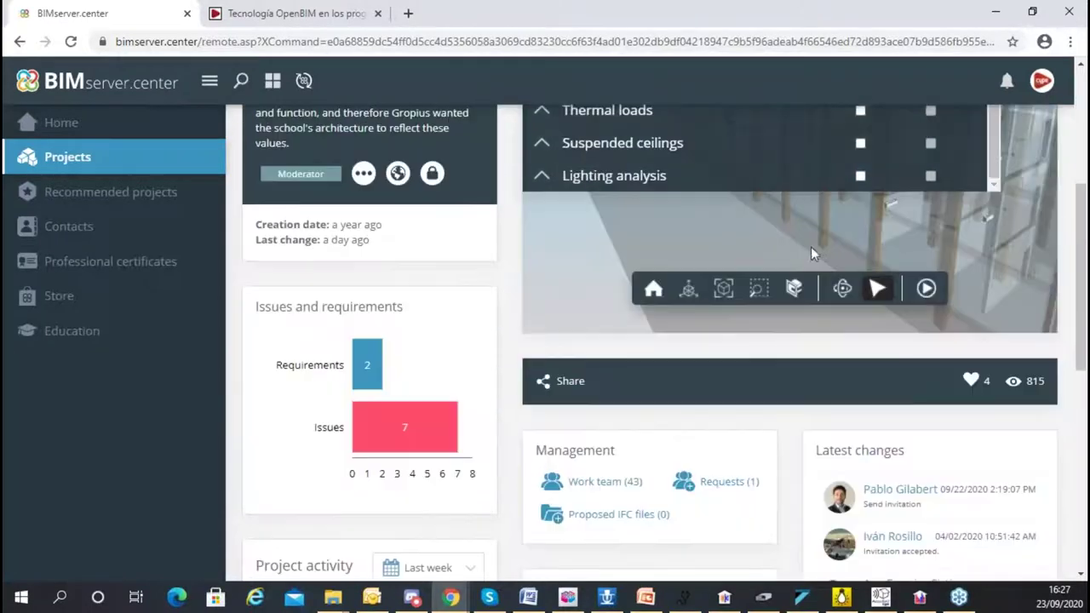
left_click(860, 177)
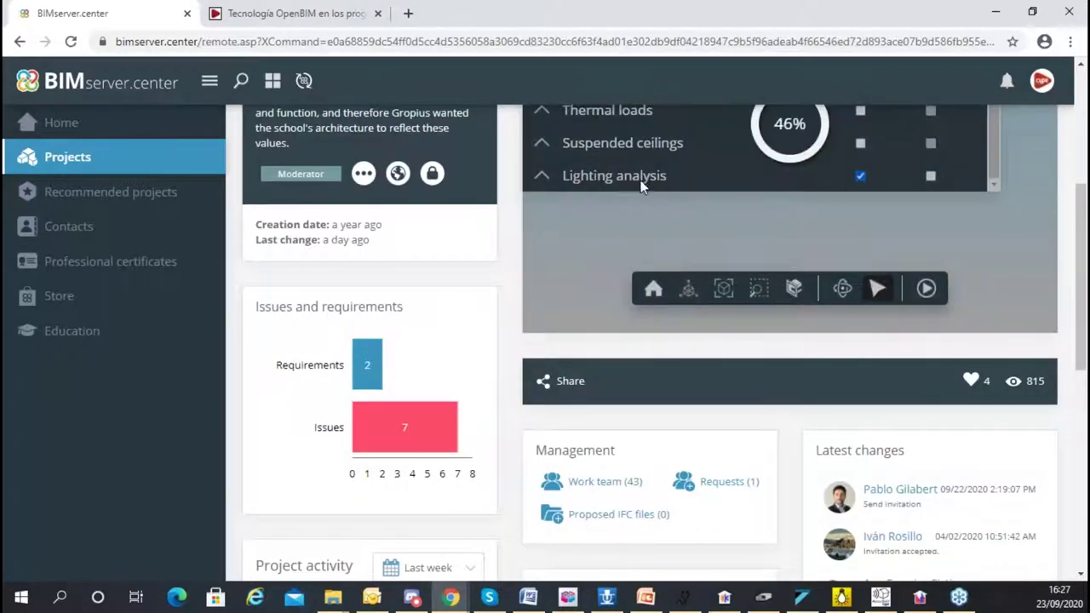
scroll(805, 230, "up", 3)
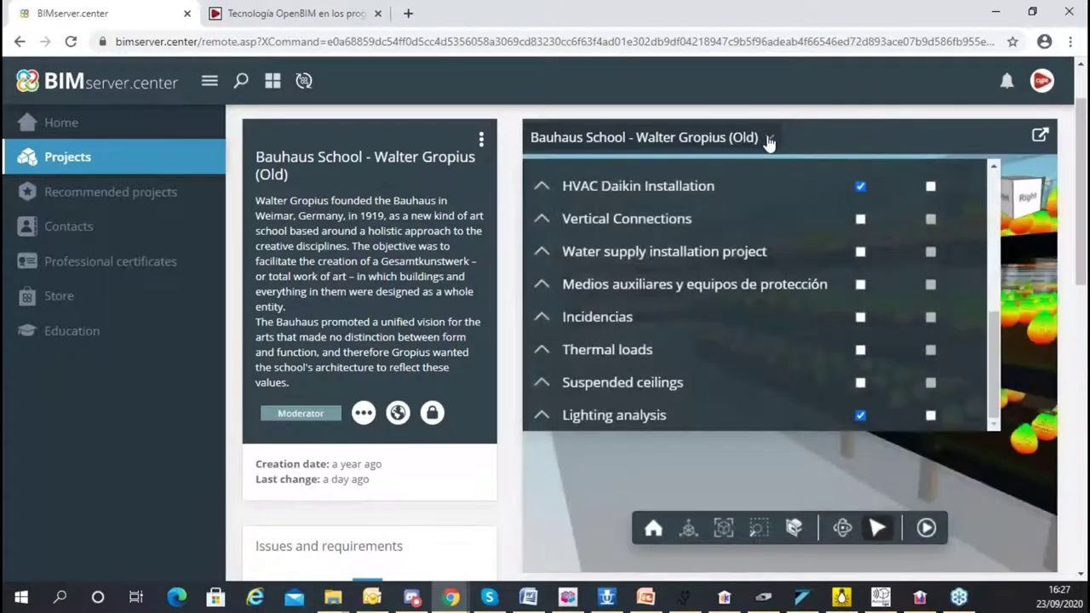
left_click(769, 139)
- Examine the light distribution shapes under the luminaires up close, view one luminaire's properties and close them
left_click_drag(886, 294, 851, 296)
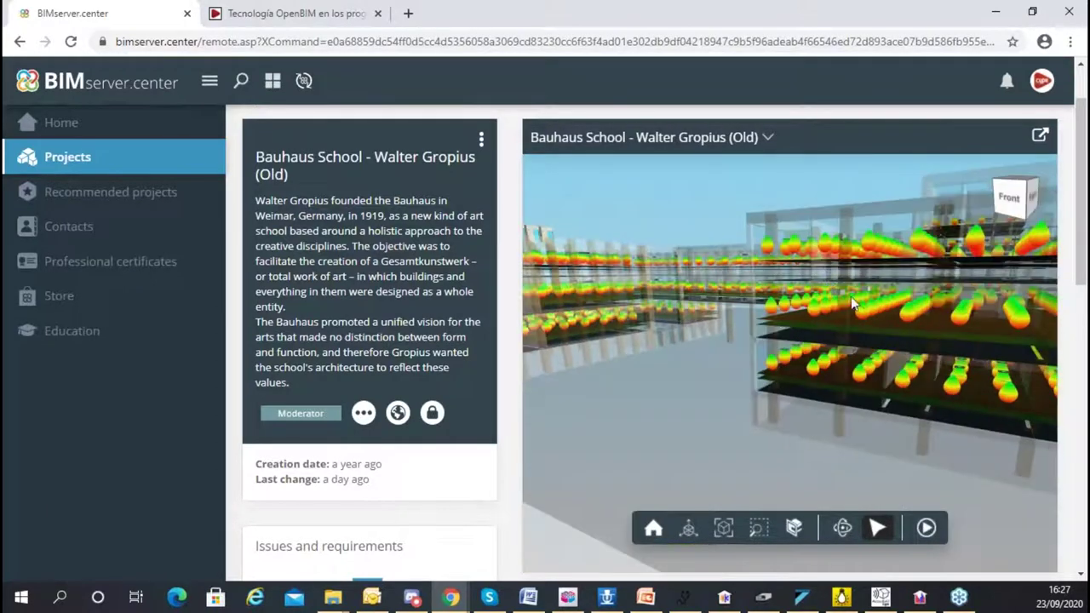
scroll(818, 294, "up", 5)
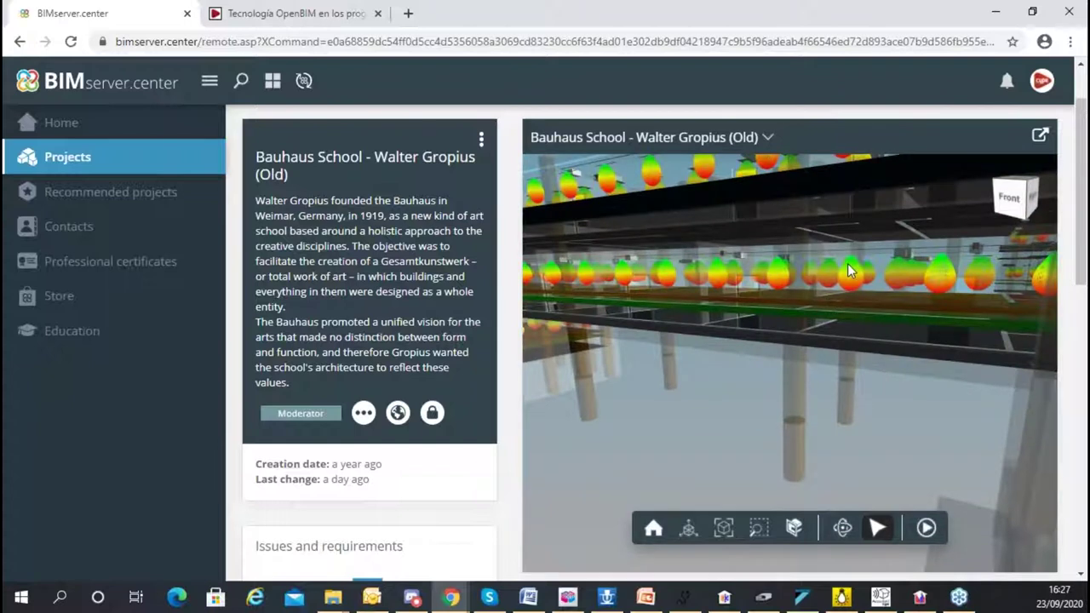
scroll(839, 251, "up", 3)
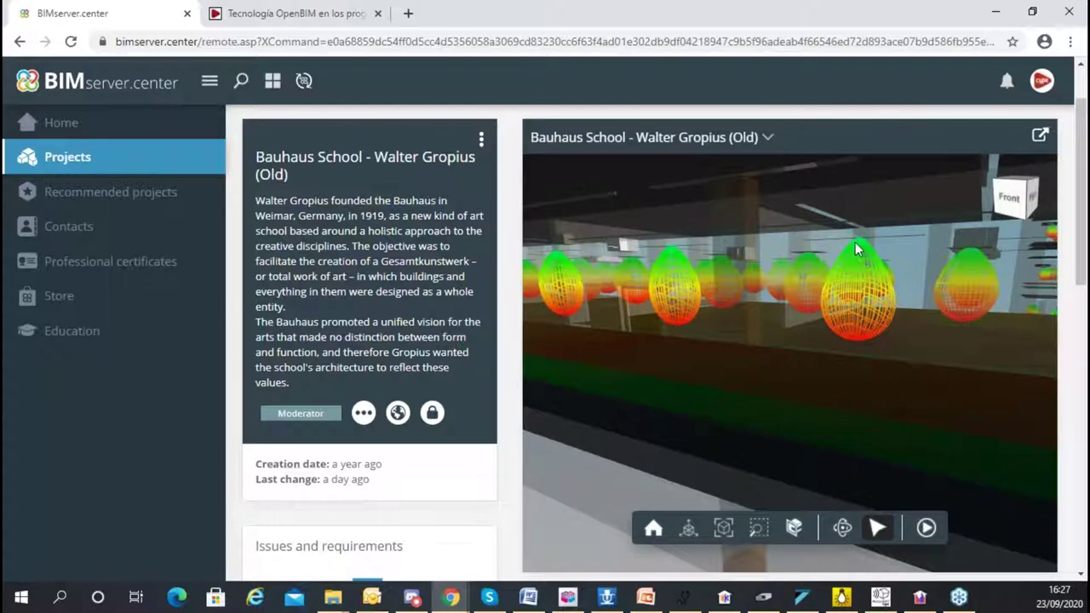
scroll(857, 249, "up", 2)
scroll(712, 241, "up", 3)
scroll(796, 232, "up", 3)
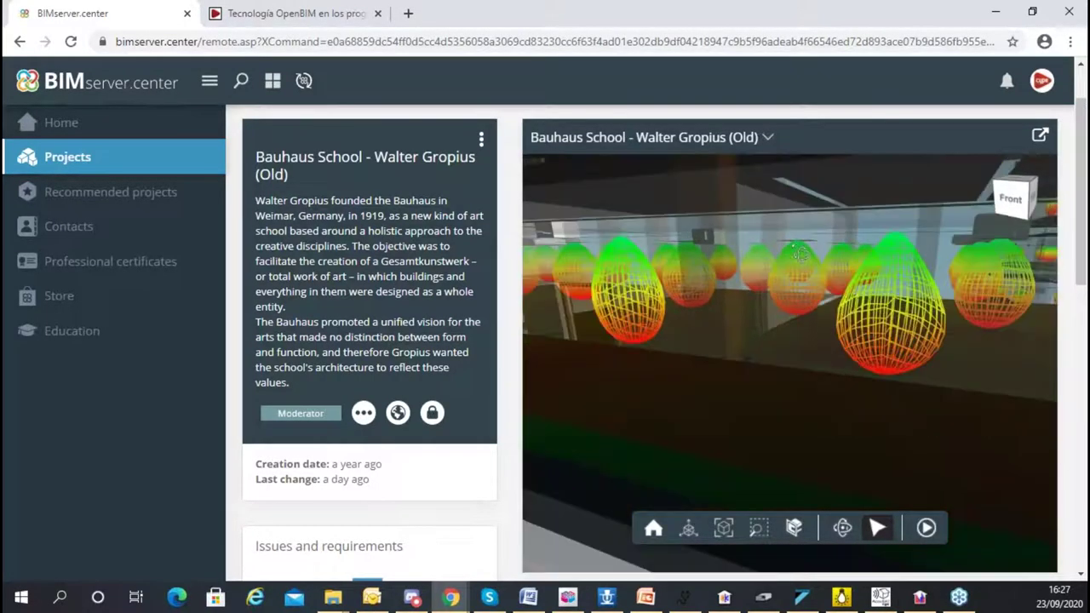
scroll(796, 247, "up", 3)
left_click(797, 294)
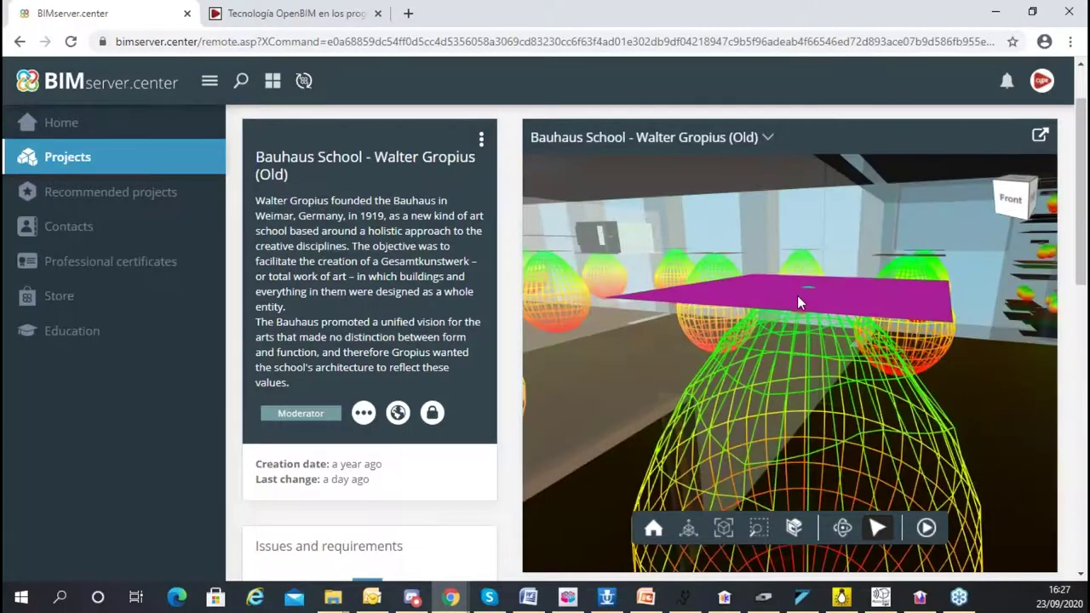
left_click(1033, 180)
- Look over the lighting analysis results across the building's floors from outside
scroll(815, 285, "up", 3)
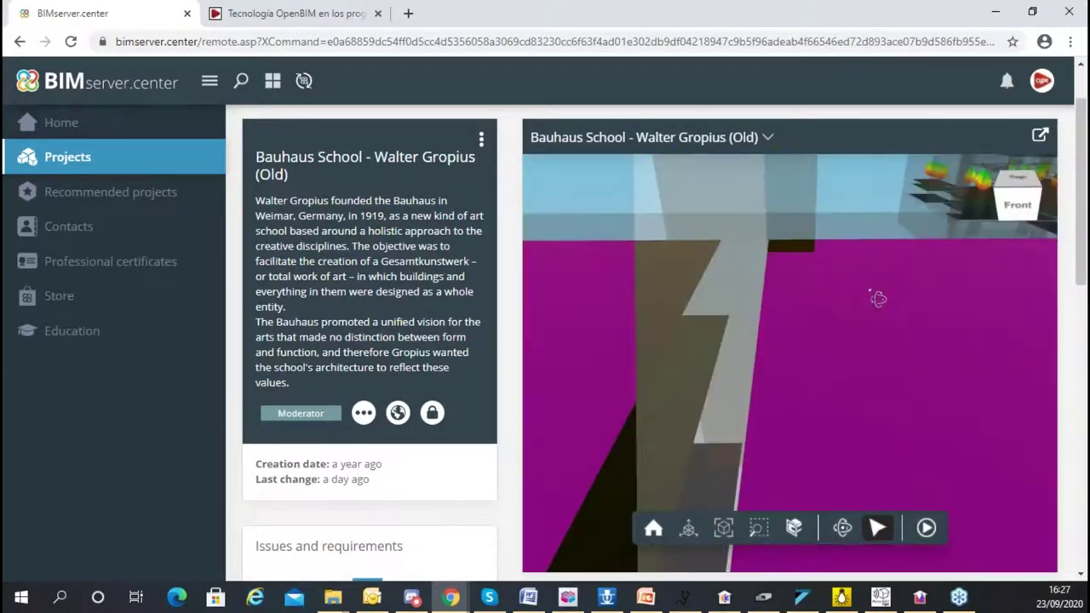
scroll(852, 292, "down", 5)
scroll(835, 290, "up", 3)
scroll(833, 286, "down", 3)
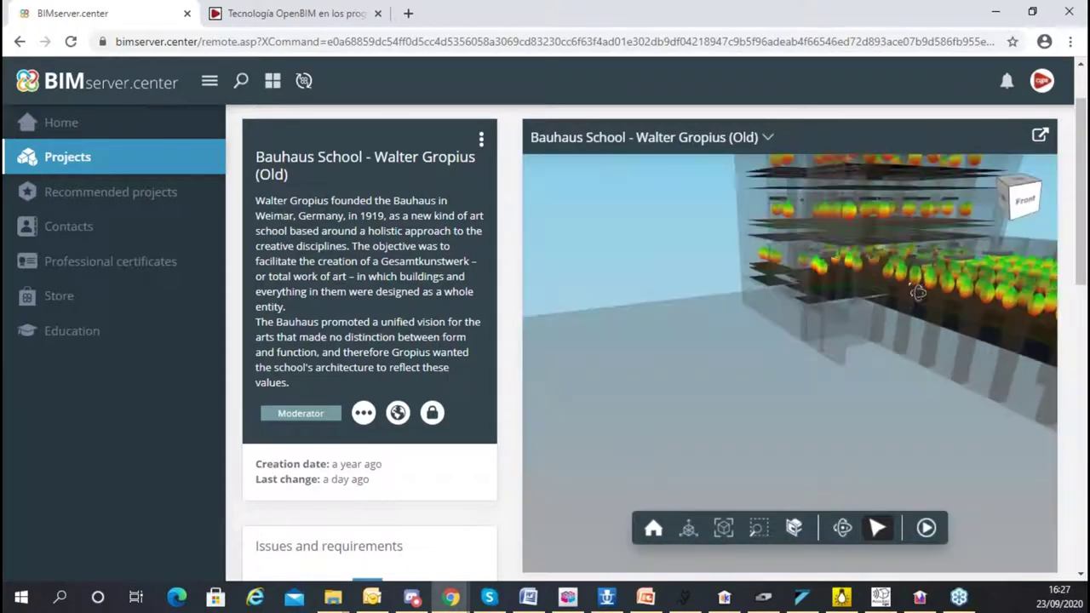
- Open the Bauhaus School project's file list and view the information on the Lighting analysis file
scroll(828, 280, "up", 3)
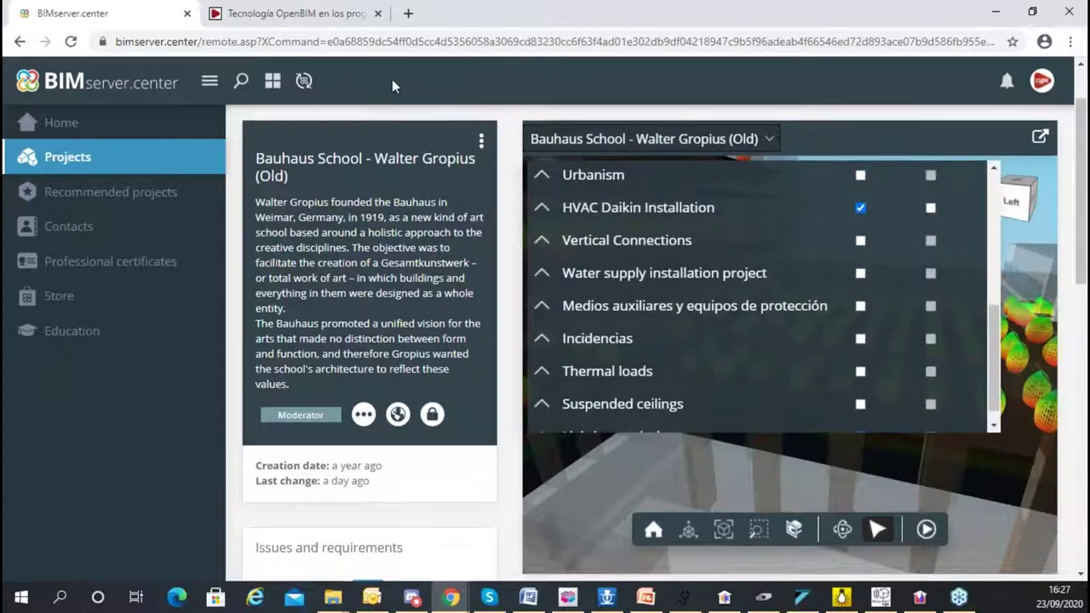
scroll(392, 79, "up", 1)
left_click(742, 163)
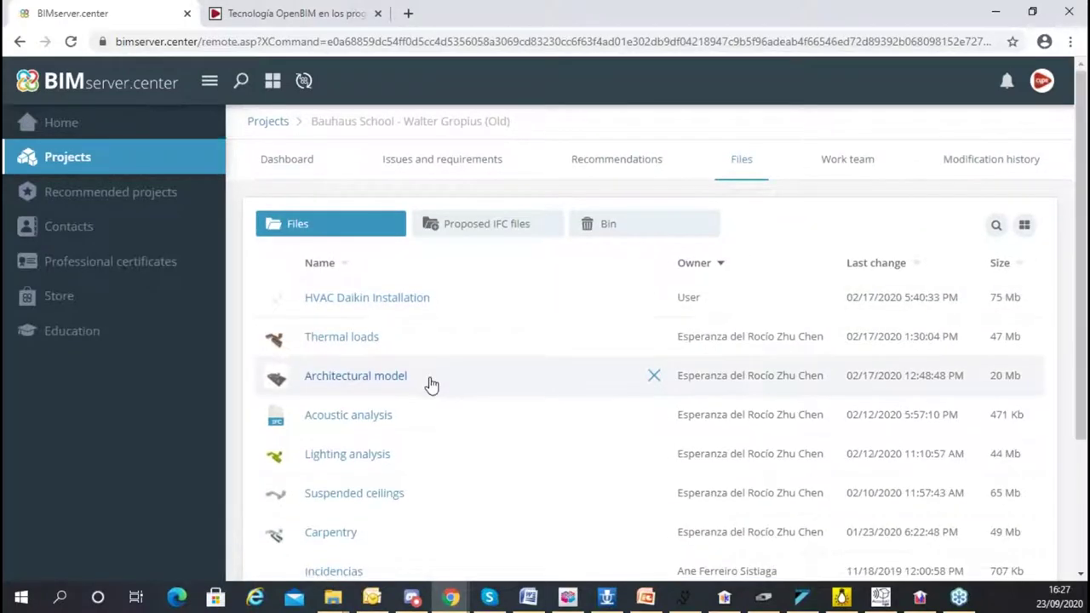
scroll(494, 392, "down", 2)
scroll(579, 465, "up", 1)
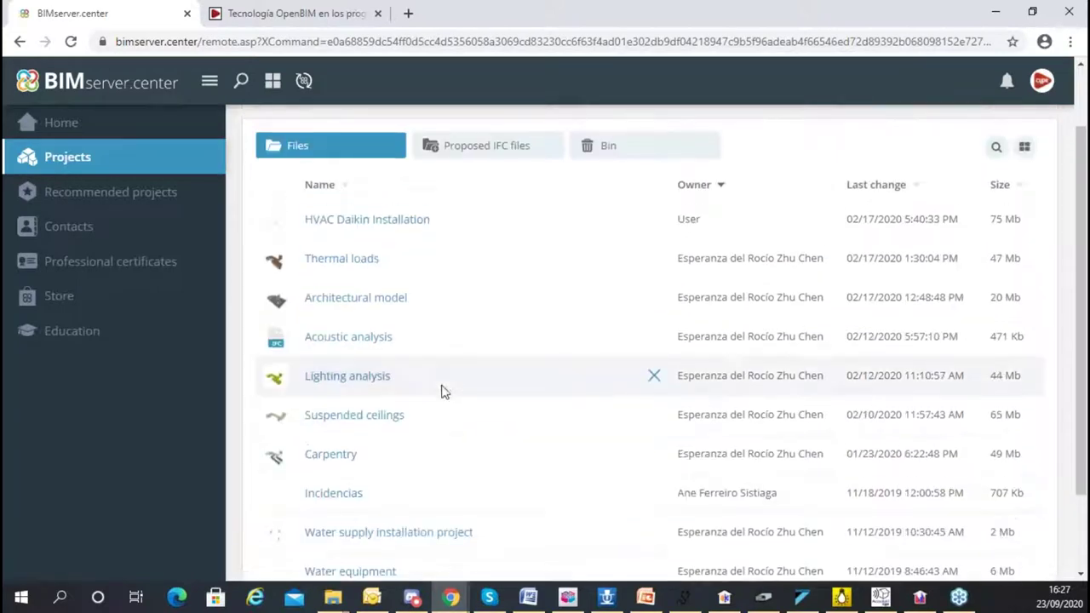
left_click(366, 381)
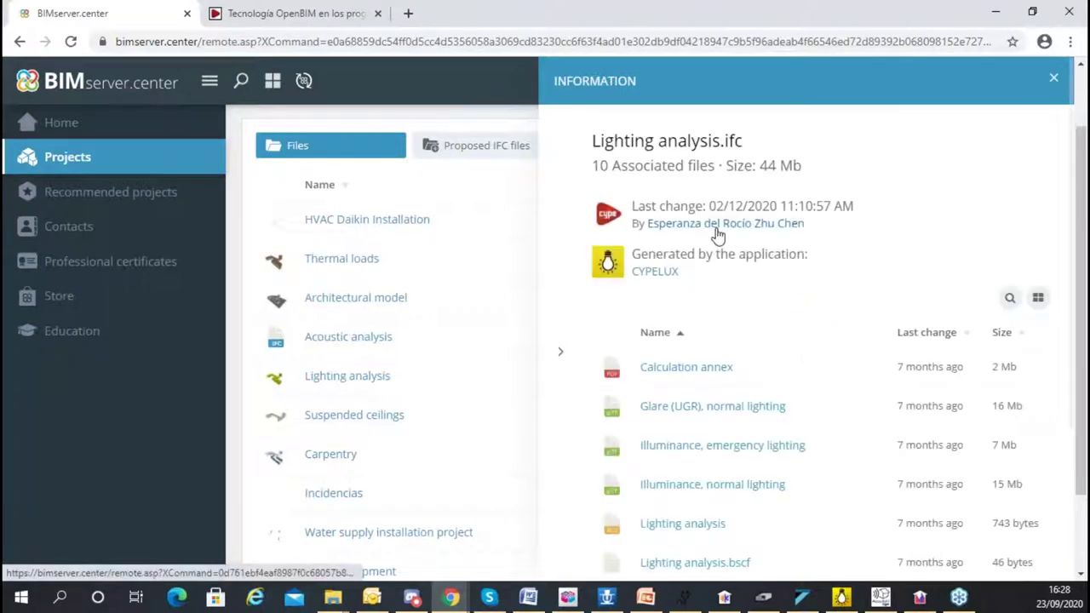
- Read through the first pages of the Lighting analysis file's Calculation annex PDF, then close the document
left_click(700, 366)
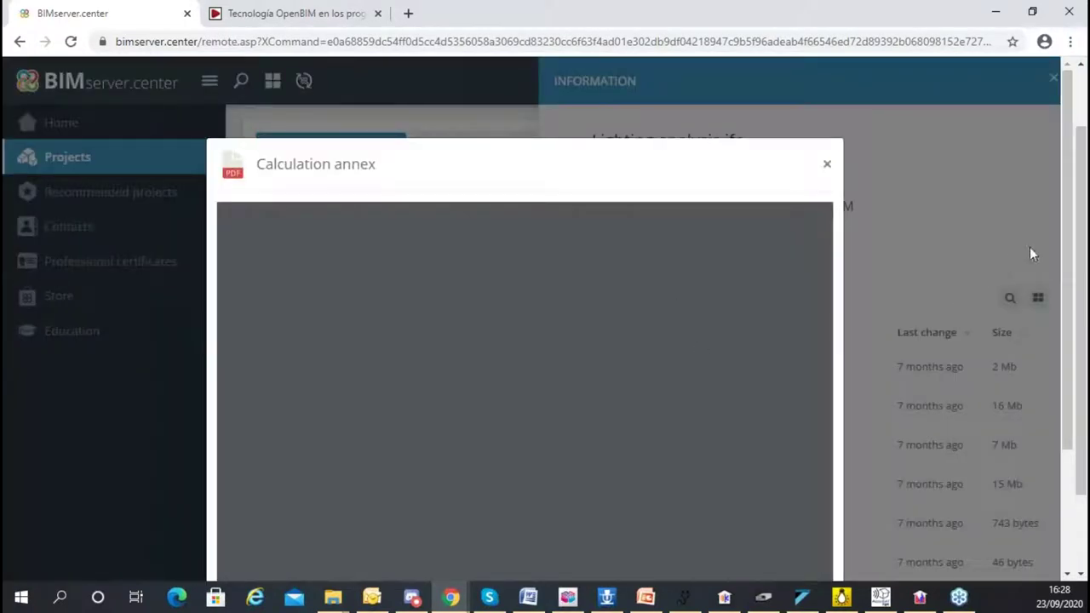
scroll(881, 302, "down", 2)
scroll(676, 226, "down", 5)
scroll(677, 227, "down", 10)
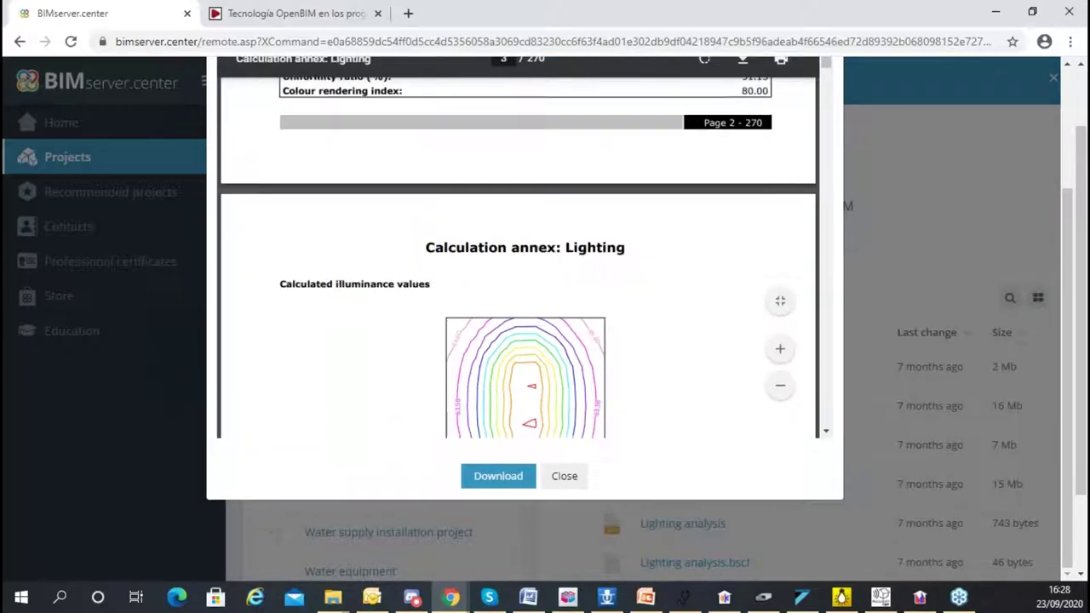
scroll(670, 222, "down", 4)
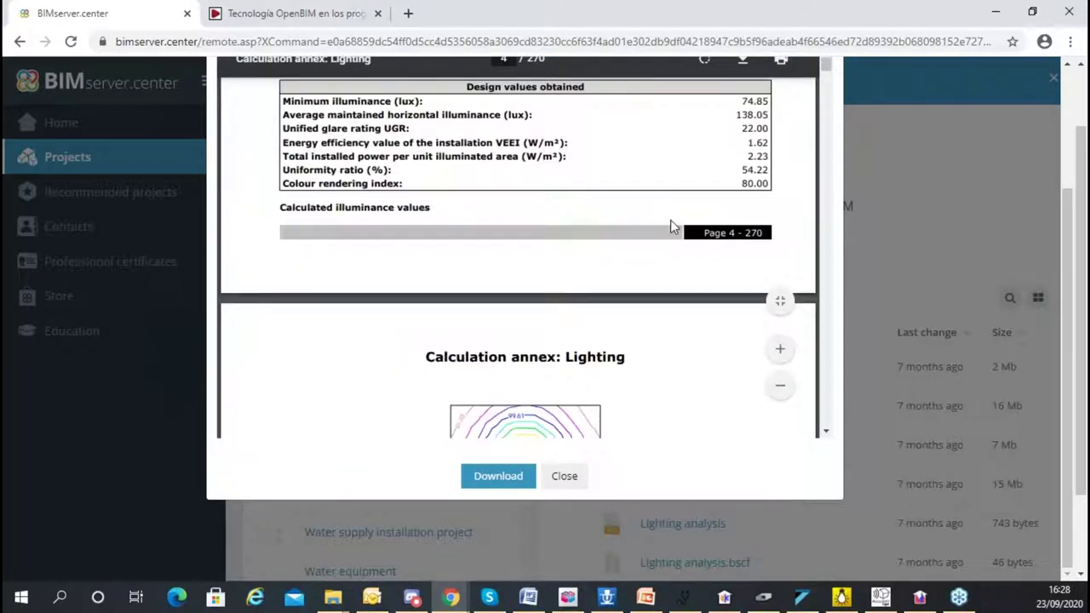
scroll(573, 418, "down", 4)
scroll(893, 255, "up", 2)
scroll(649, 311, "down", 6)
scroll(681, 313, "down", 4)
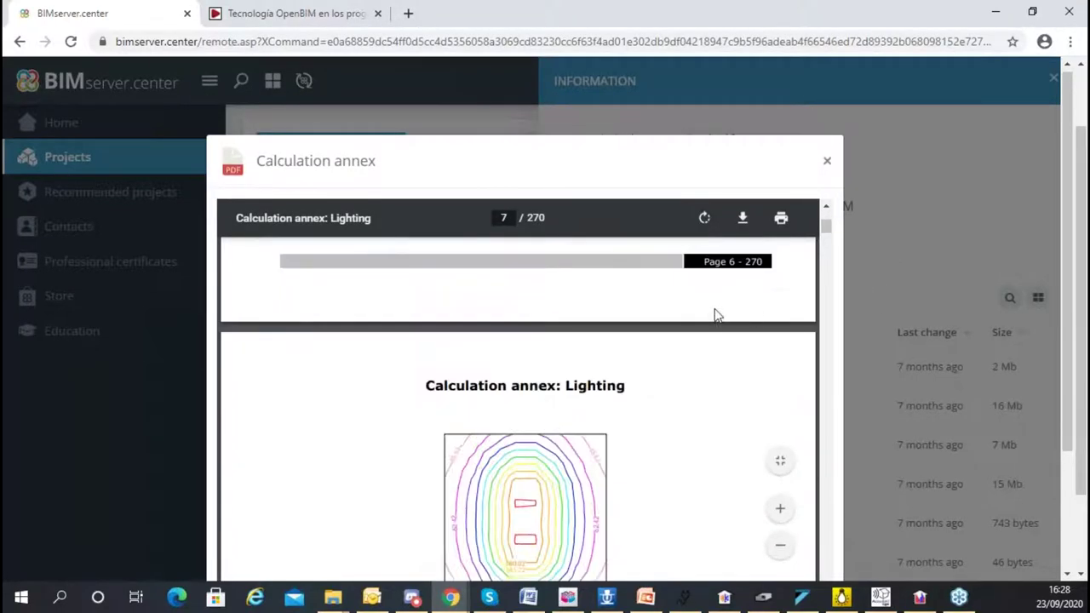
left_click(827, 163)
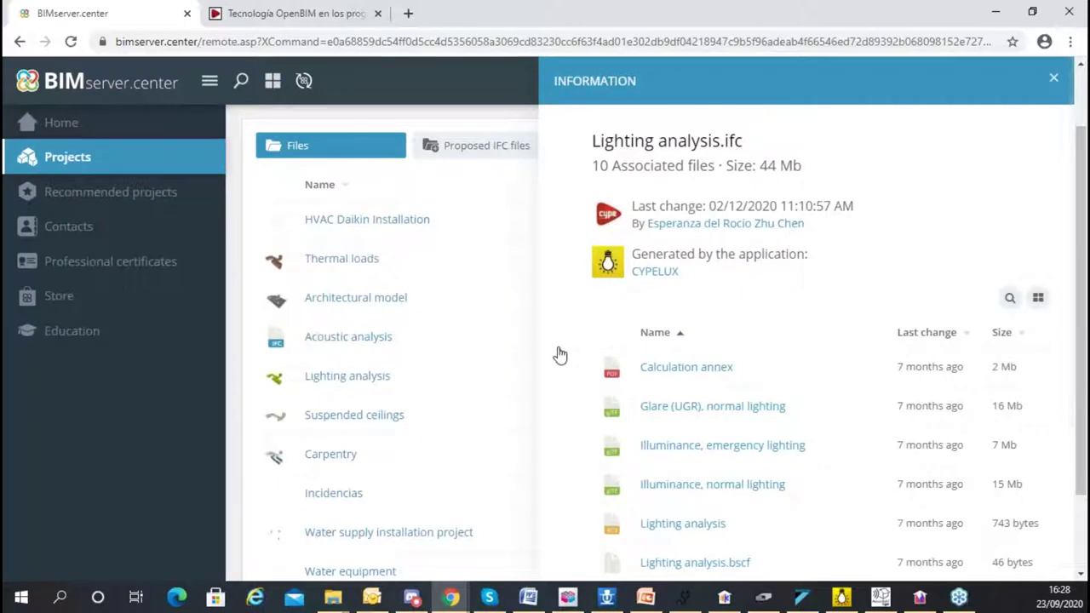
- Close the Lighting analysis information and show the second page of the project's file list
left_click(559, 351)
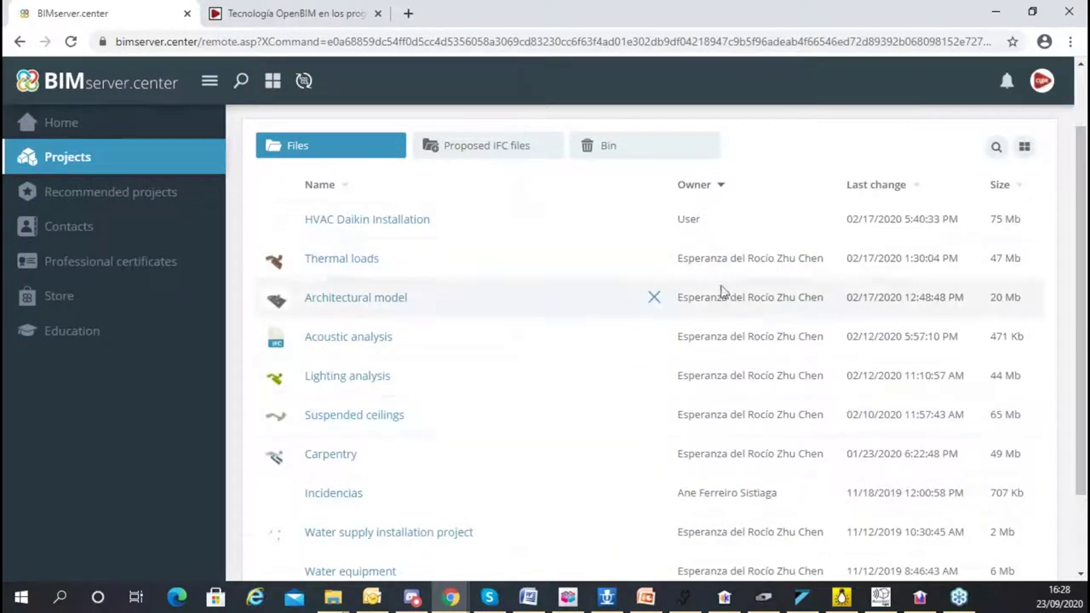
scroll(486, 258, "down", 2)
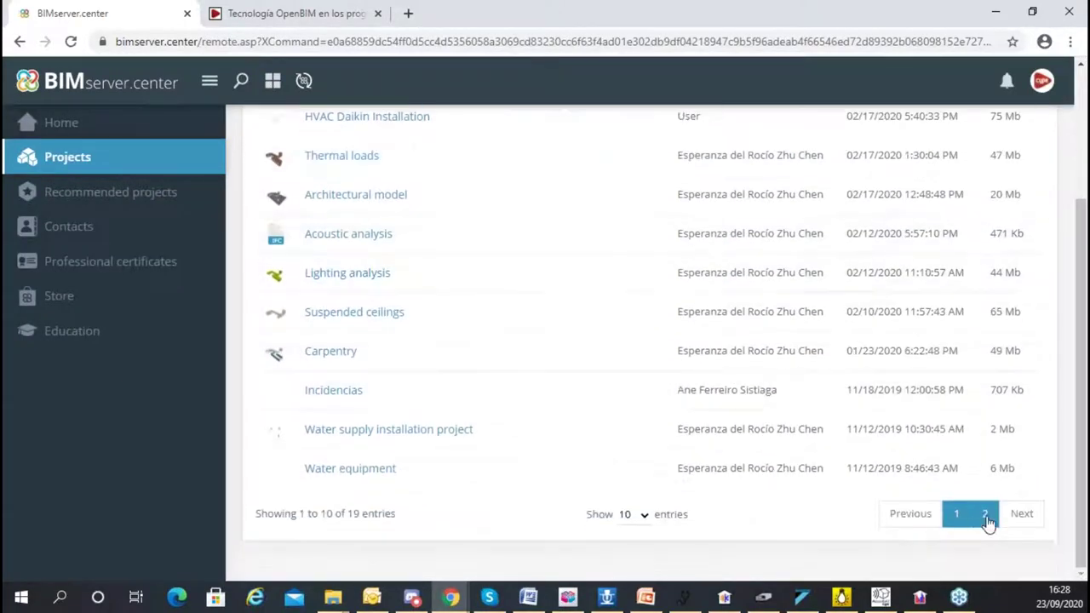
left_click(478, 317)
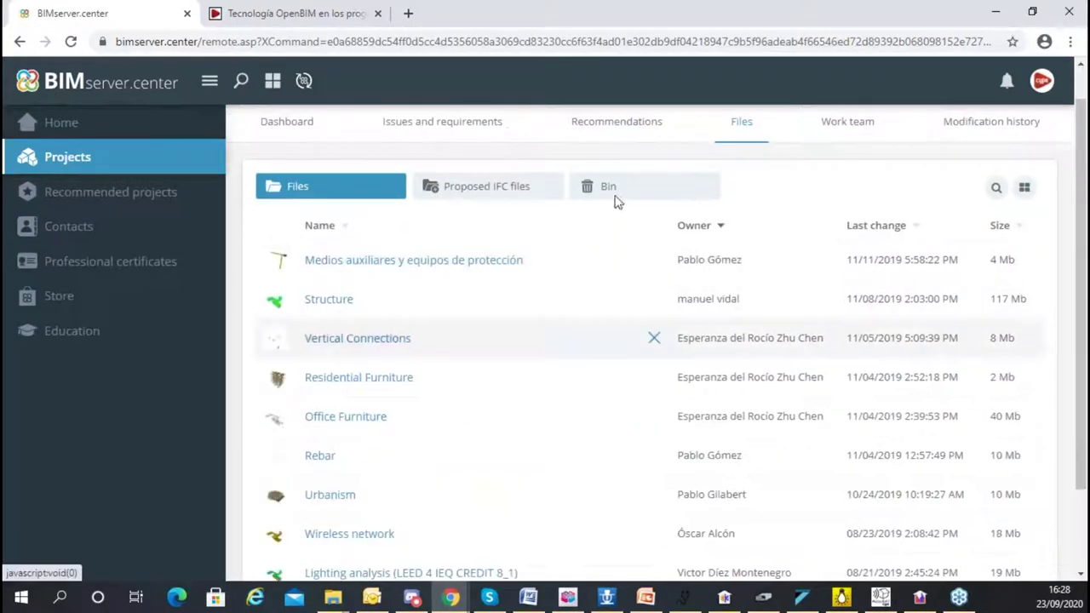
- Look over the project's work team with each member's role, assigned areas and professional activity
left_click(847, 132)
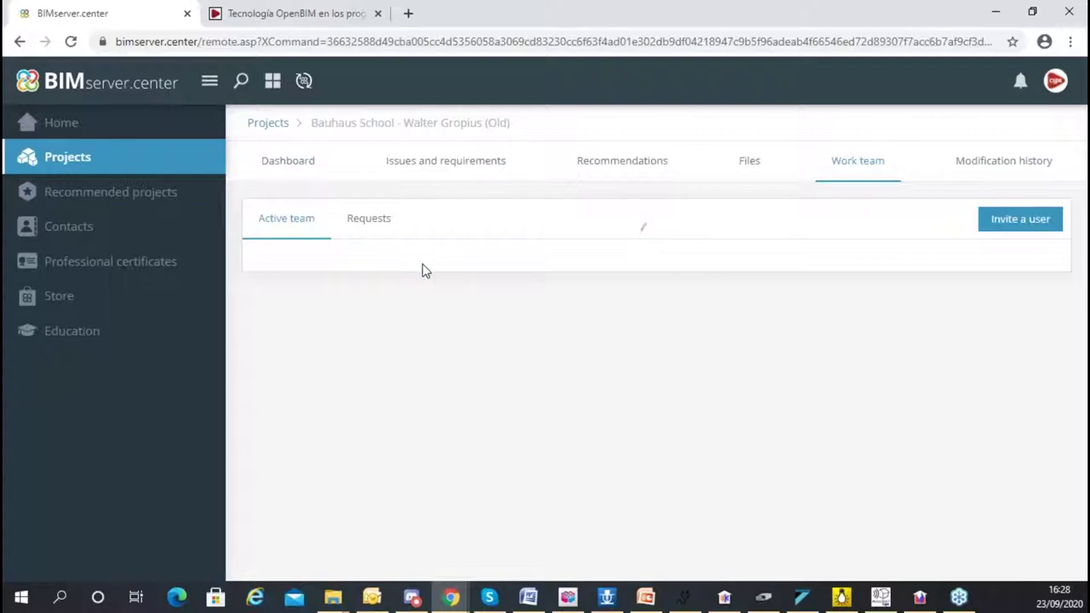
scroll(417, 527, "down", 3)
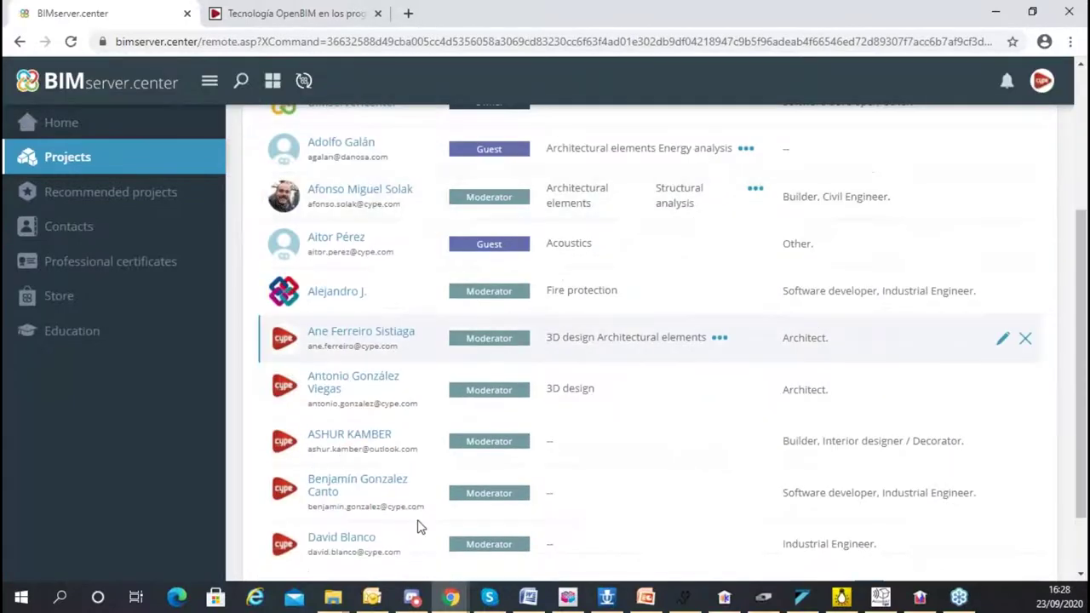
scroll(575, 274, "up", 2)
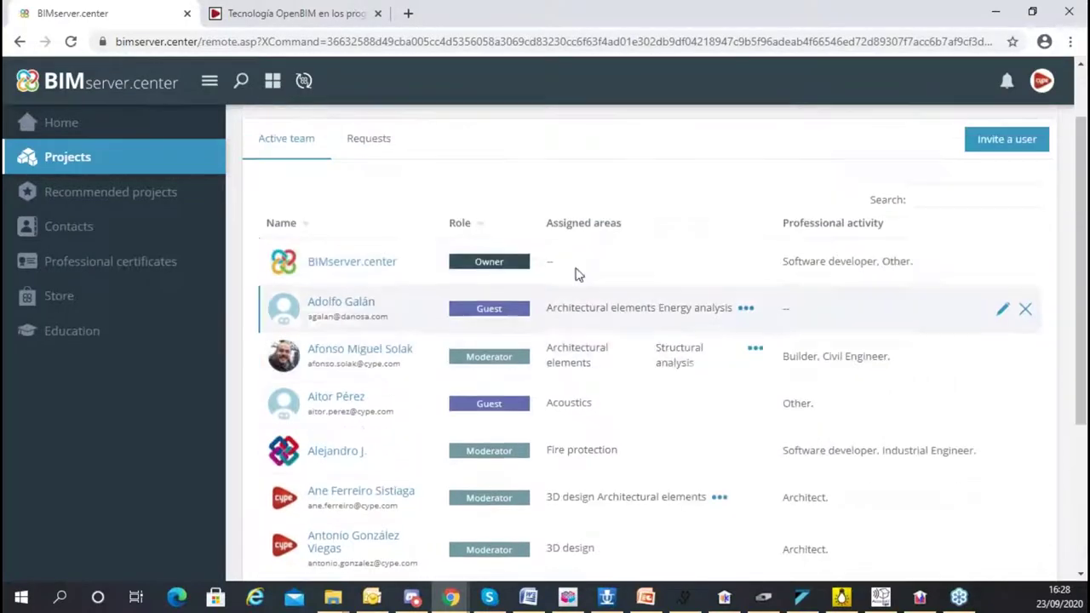
scroll(634, 243, "up", 1)
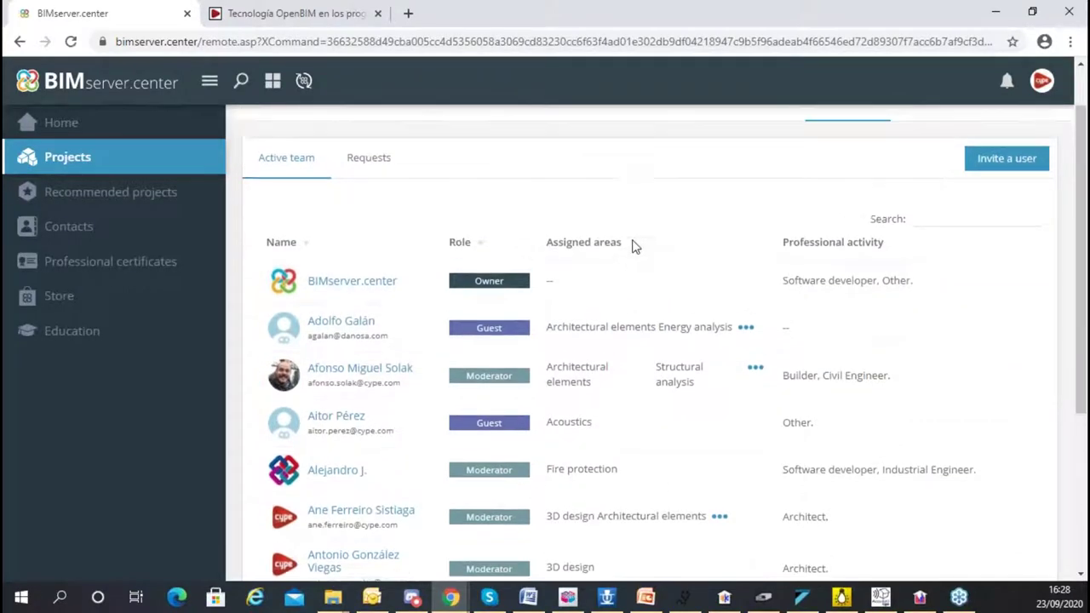
- Go to the project's issues and requirements, read the Electrical outlet requirement dated 11/12/2019 and close it
left_click(441, 170)
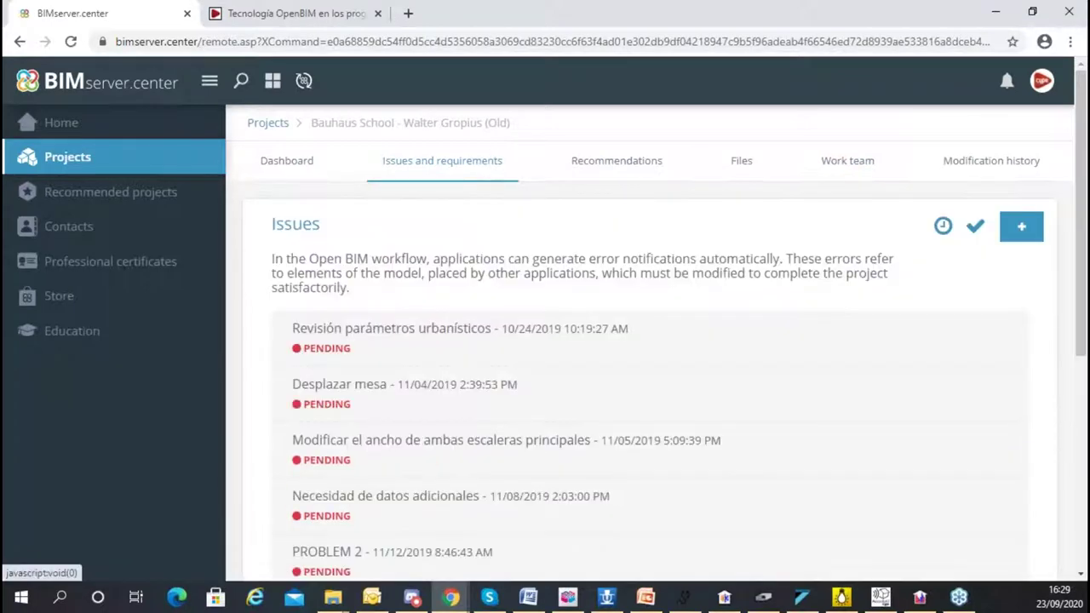
scroll(619, 249, "down", 5)
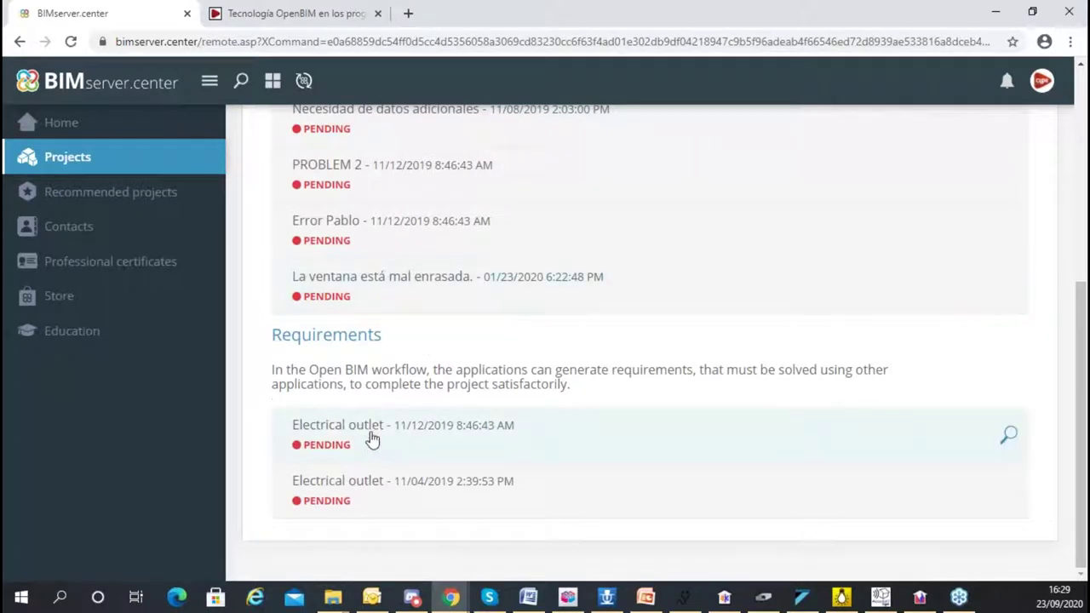
left_click(372, 443)
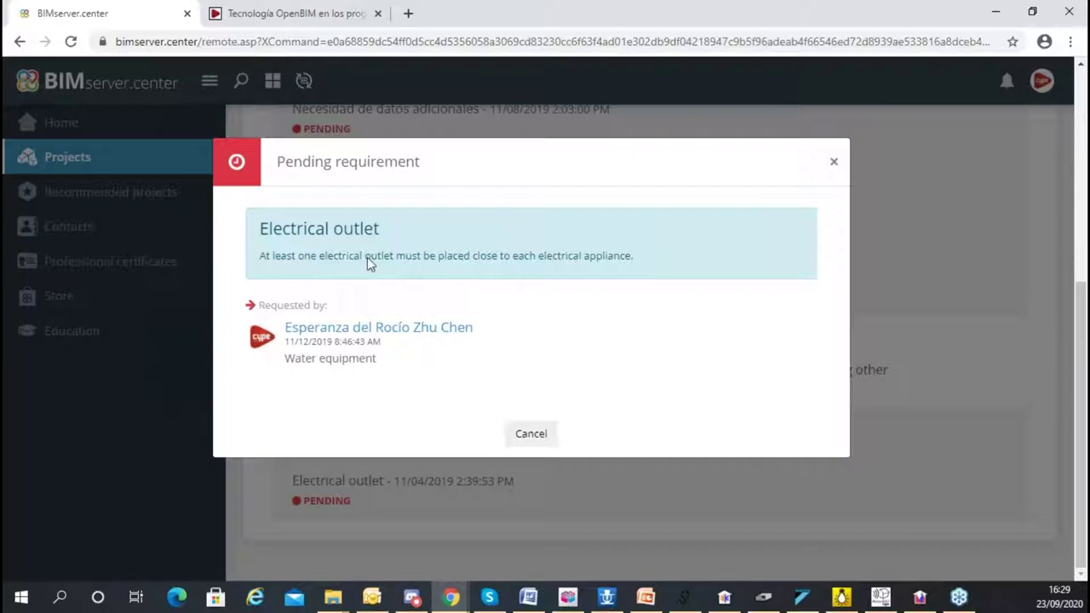
left_click(832, 164)
- Read the details of the pending issue "La ventana está mal enrasada." and close it
scroll(383, 372, "up", 1)
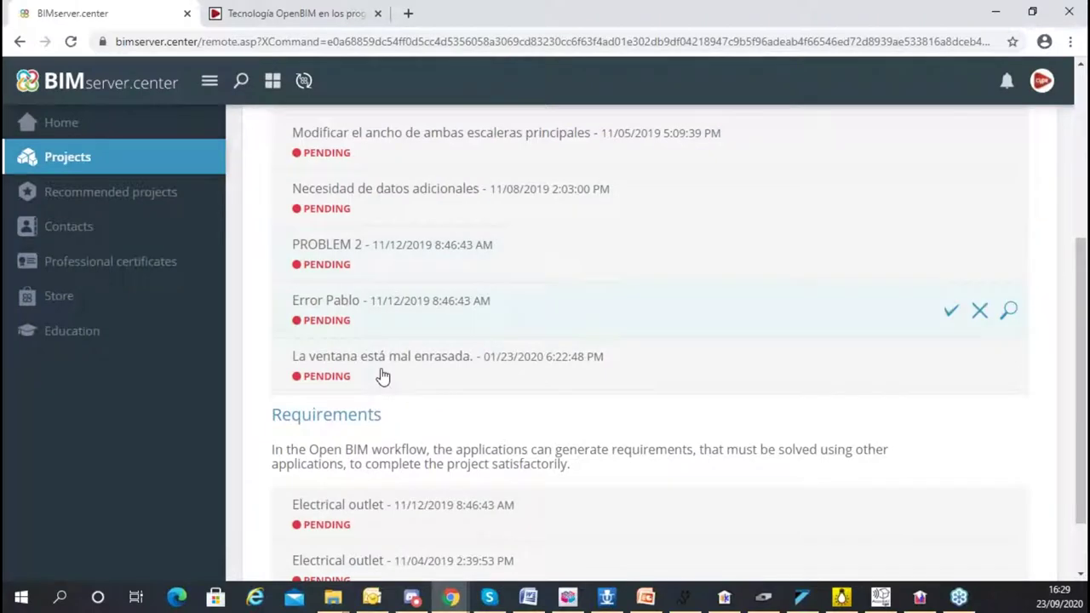
left_click(377, 385)
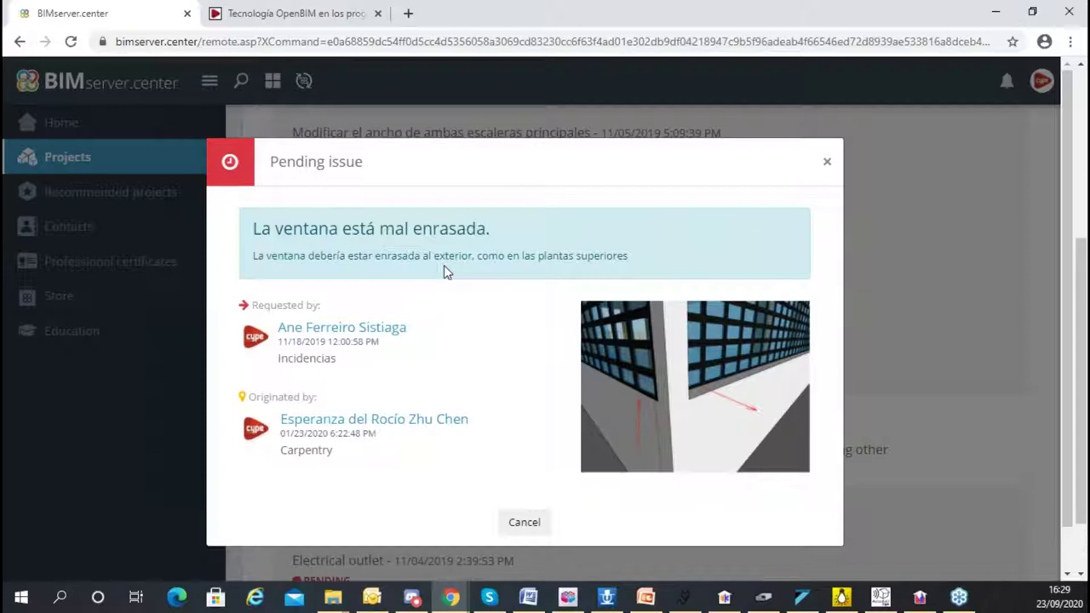
left_click(826, 162)
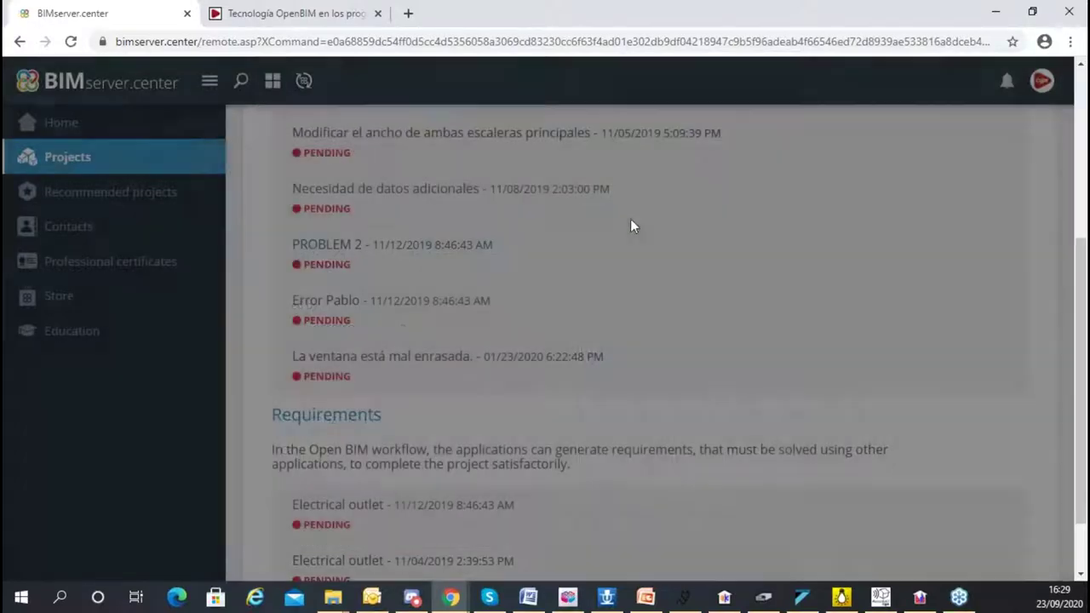
- Return to the list of all projects and open the International-MEP-webinar project
scroll(548, 221, "up", 4)
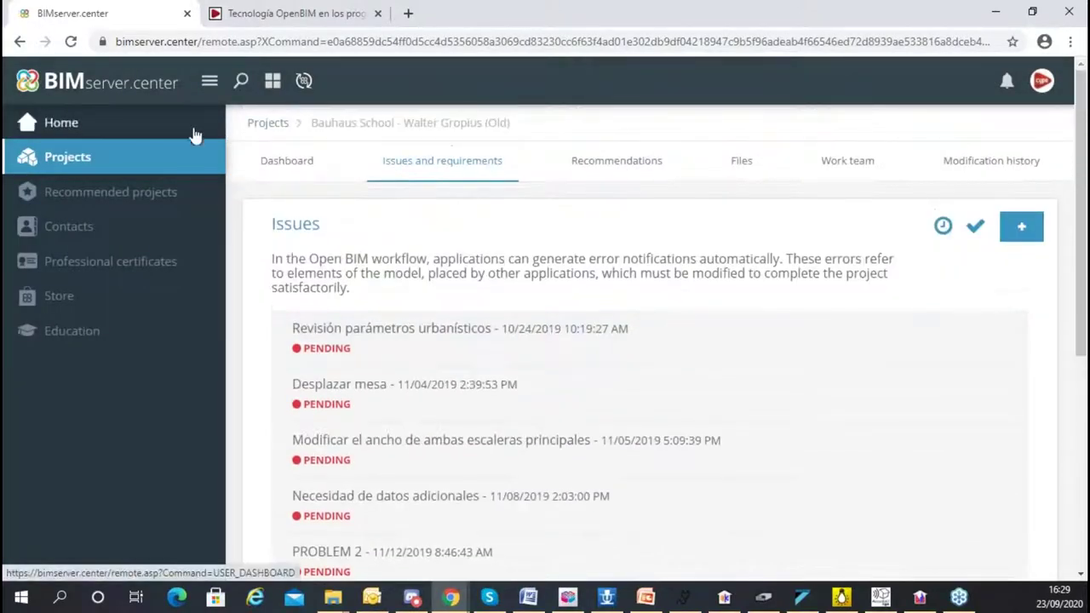
left_click(151, 159)
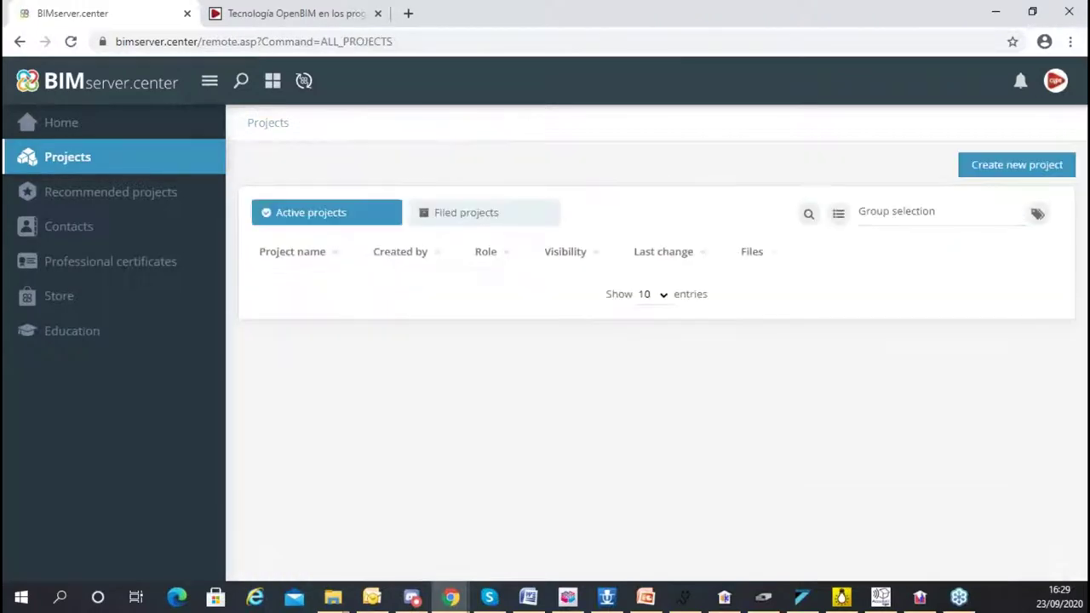
scroll(312, 195, "down", 2)
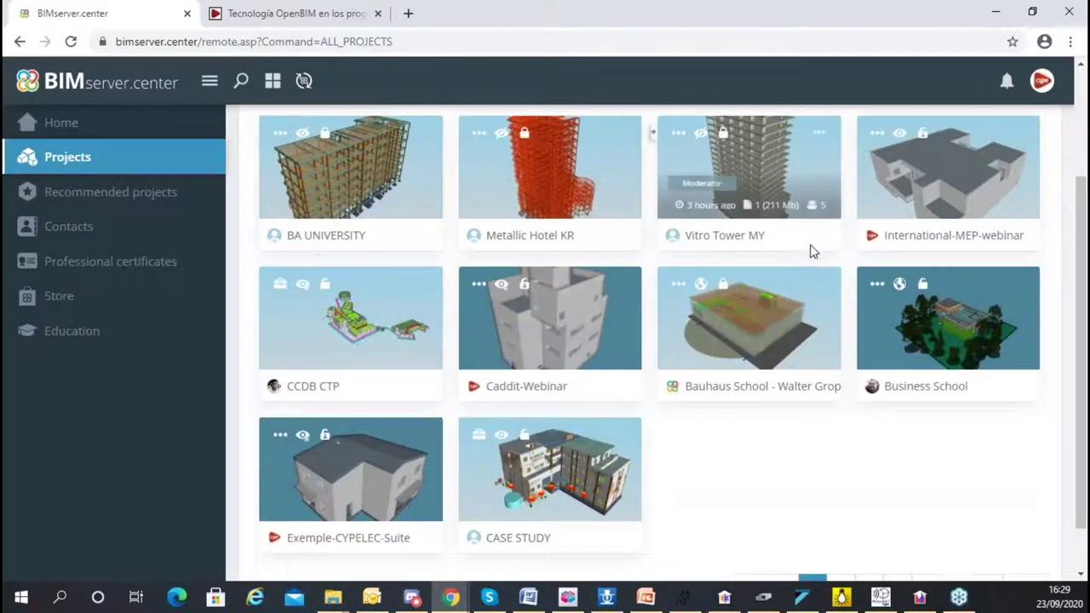
left_click(992, 174)
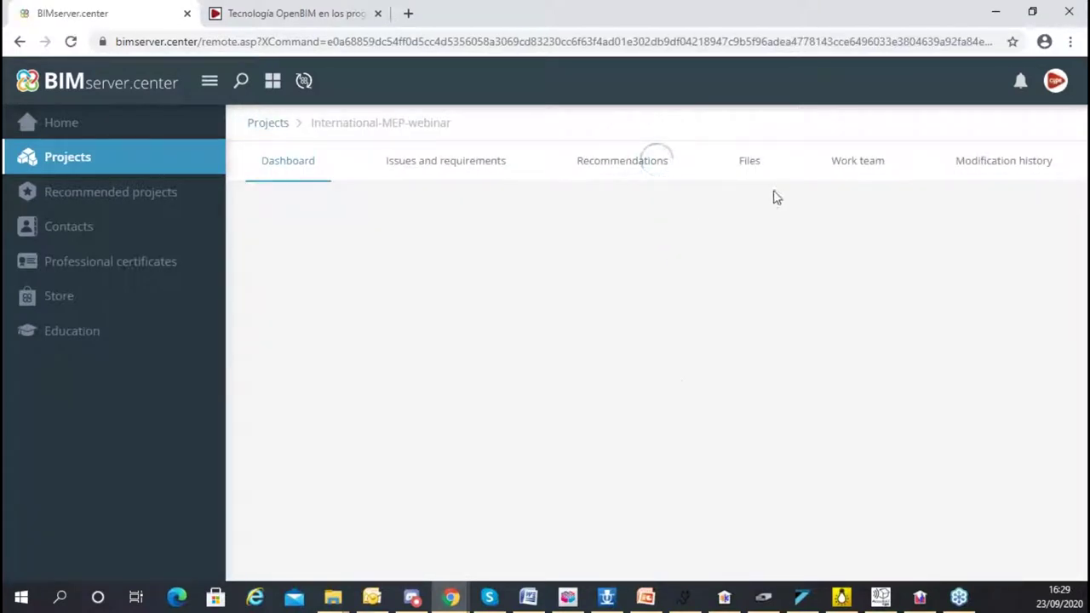
- Show the Open BIM programs in the CYPE 2021 launcher, then switch to the City Hall job in IFC Builder
mouse_move(572, 601)
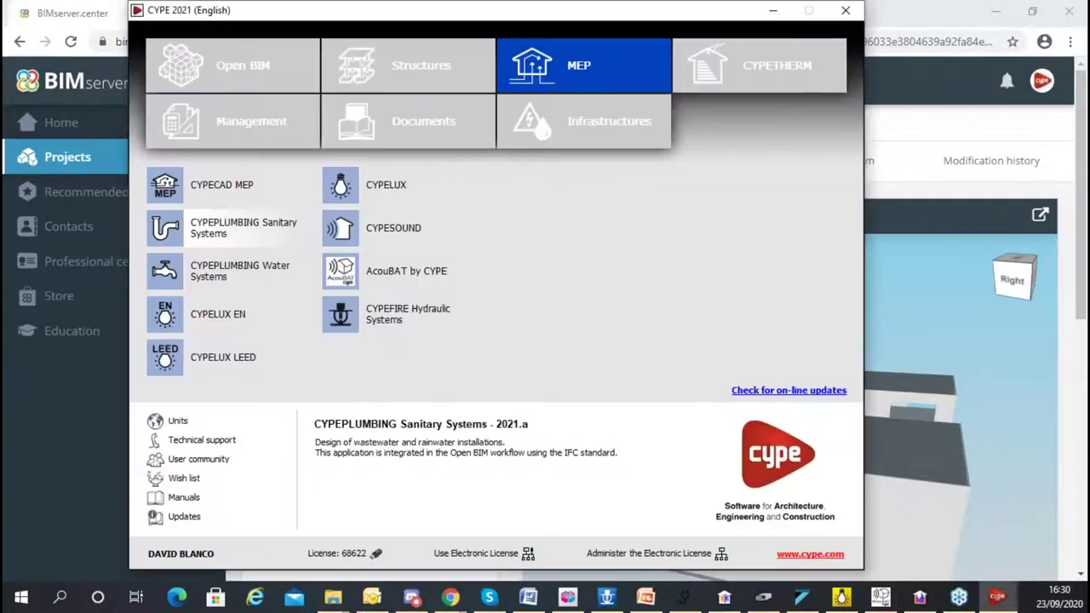
left_click(232, 65)
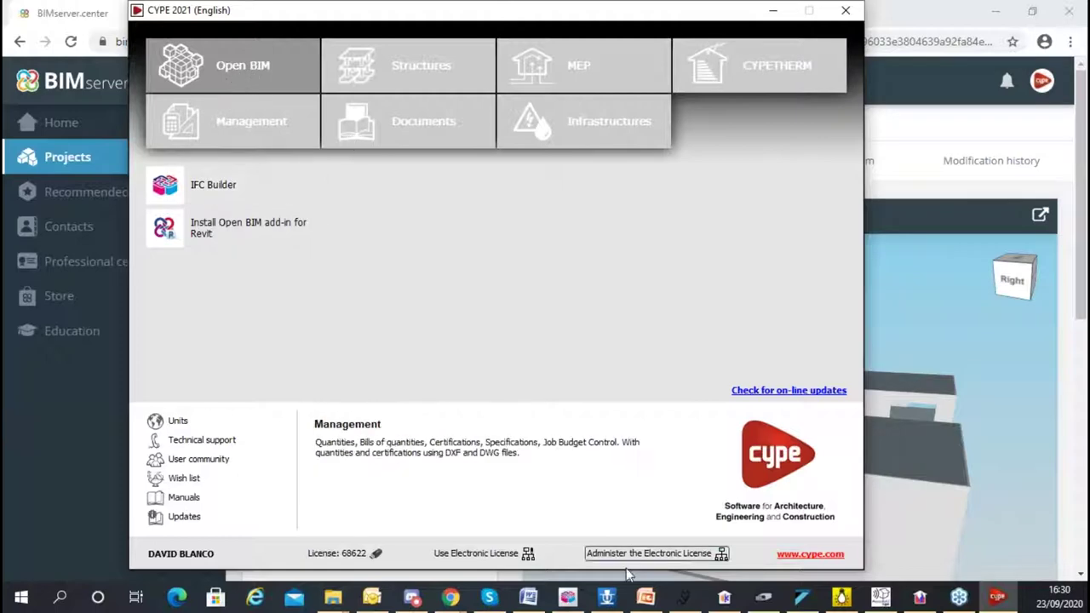
left_click(567, 596)
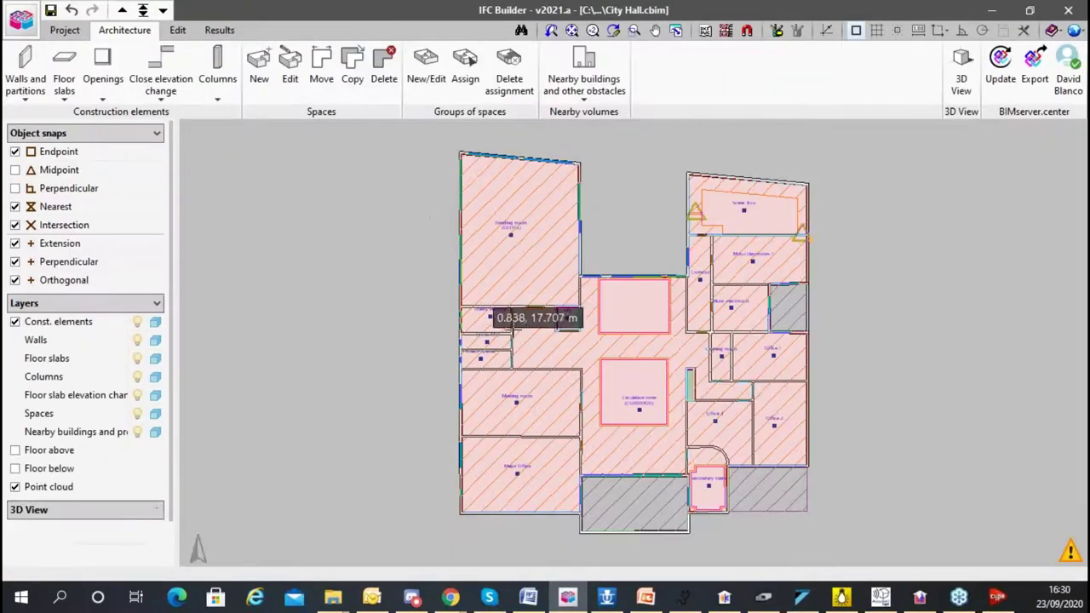
- Open the 3D view of the City Hall building and look at it from a lower angle
left_click(961, 83)
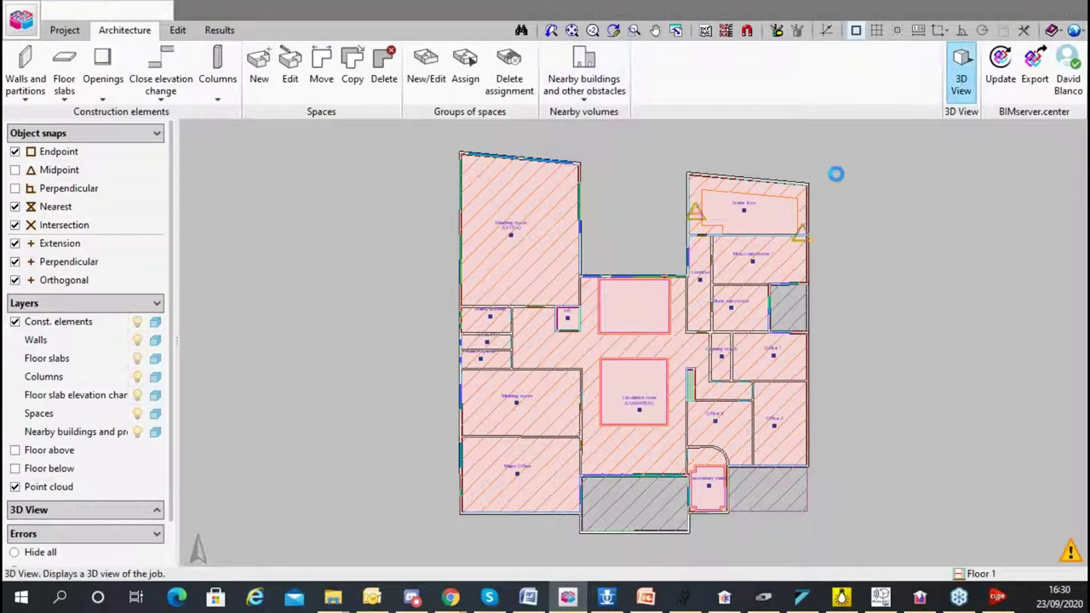
left_click(441, 327)
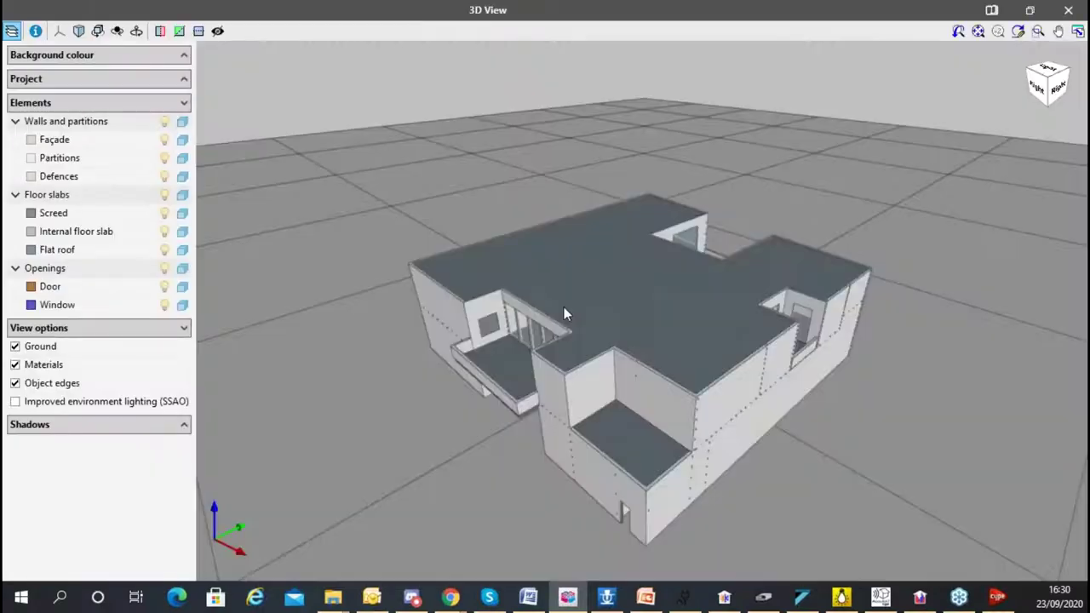
left_click_drag(503, 224, 486, 273)
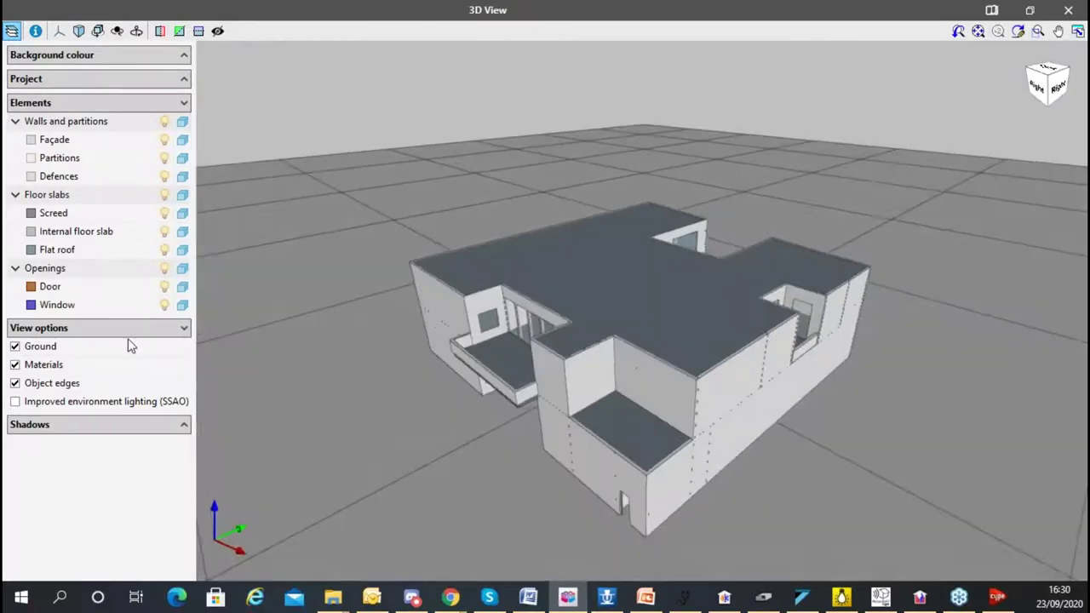
- Turn on shadows in the 3D view of the building and set the sun's time of day to 10:00
left_click(140, 429)
left_click(22, 447)
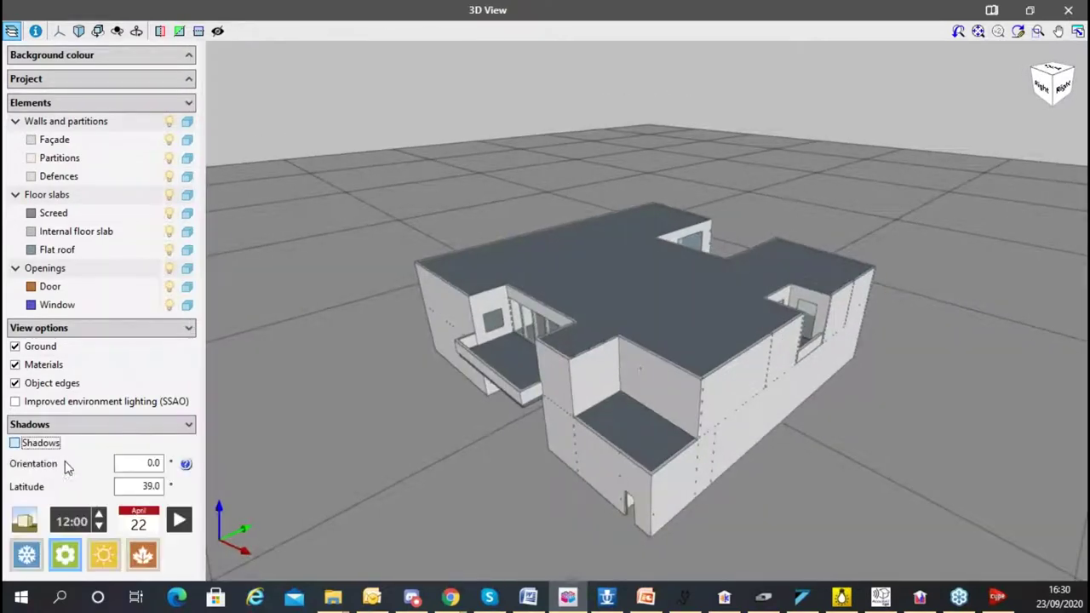
left_click_drag(398, 416, 441, 429)
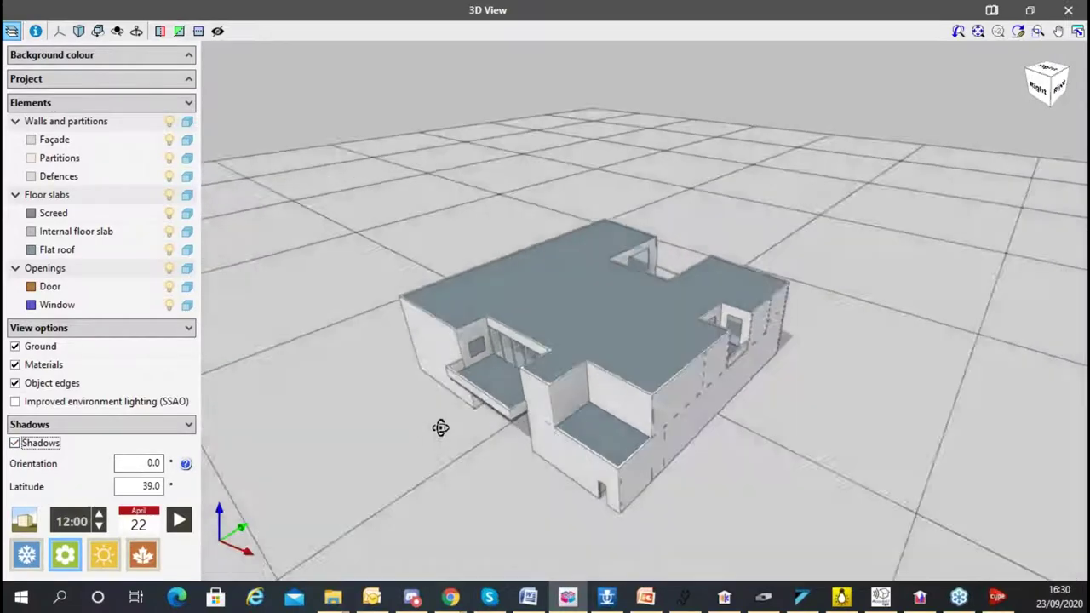
left_click(150, 487)
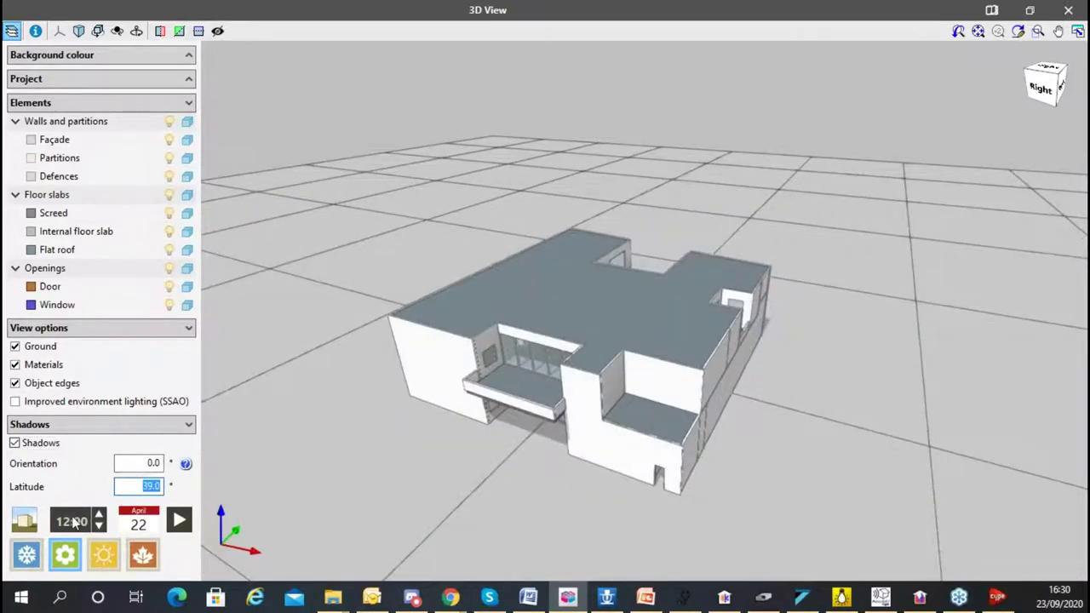
left_click(100, 528)
left_click(99, 528)
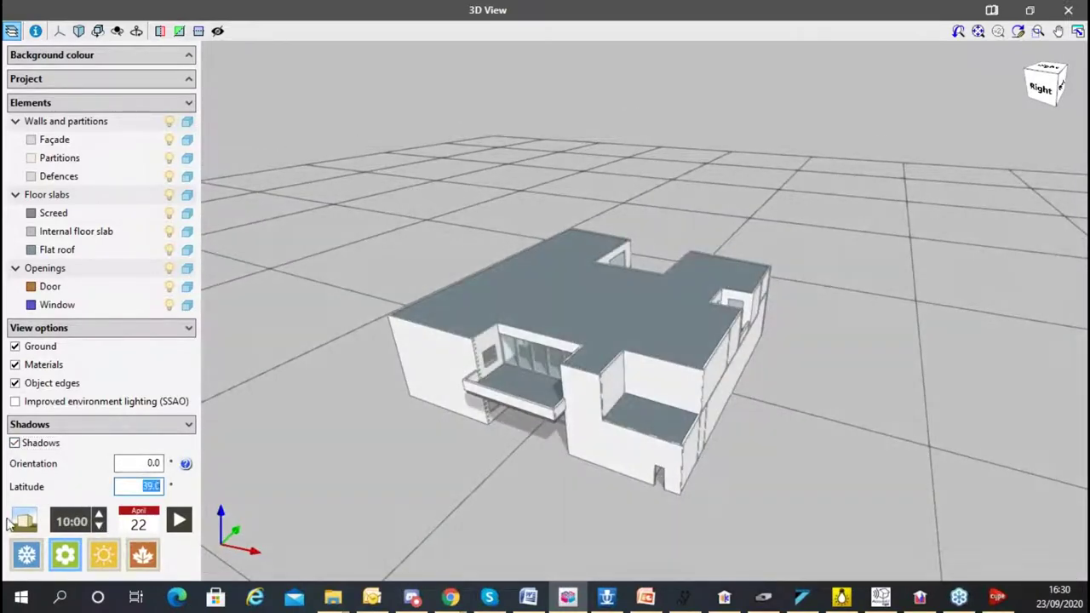
- Display the sun path diagram around the building and look at it from the side and from above
left_click(24, 519)
scroll(684, 333, "down", 5)
left_click_drag(683, 334, 528, 309)
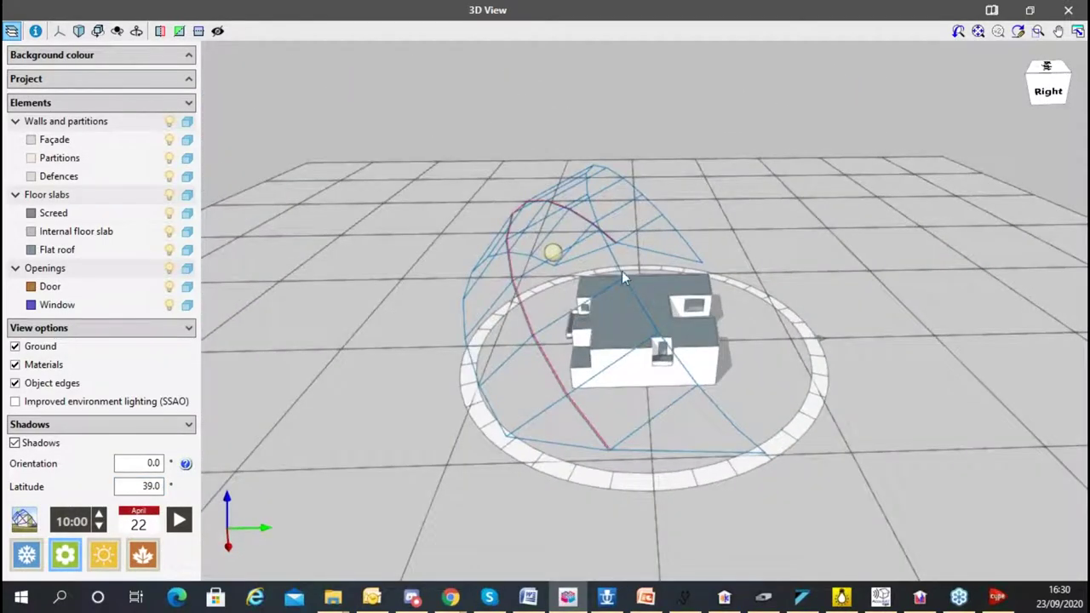
left_click_drag(621, 292, 97, 465)
- Advance the sun's time of day to 16:00 and look closely at the shadows from the terrace side
left_click(100, 528)
left_click(101, 516)
left_click(100, 515)
left_click(101, 515)
left_click(100, 515)
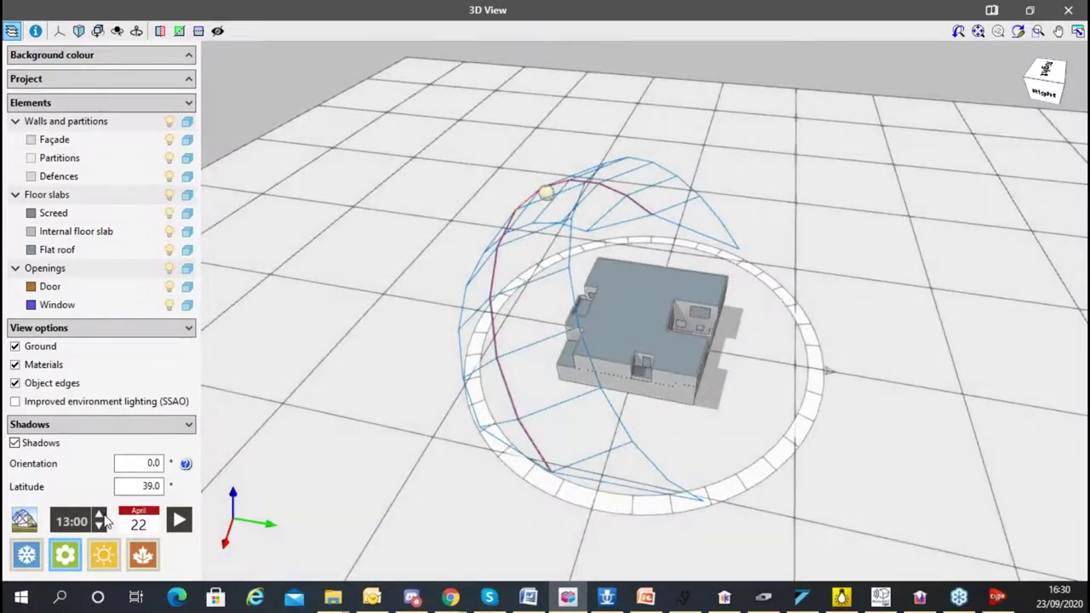
left_click(100, 515)
left_click(101, 515)
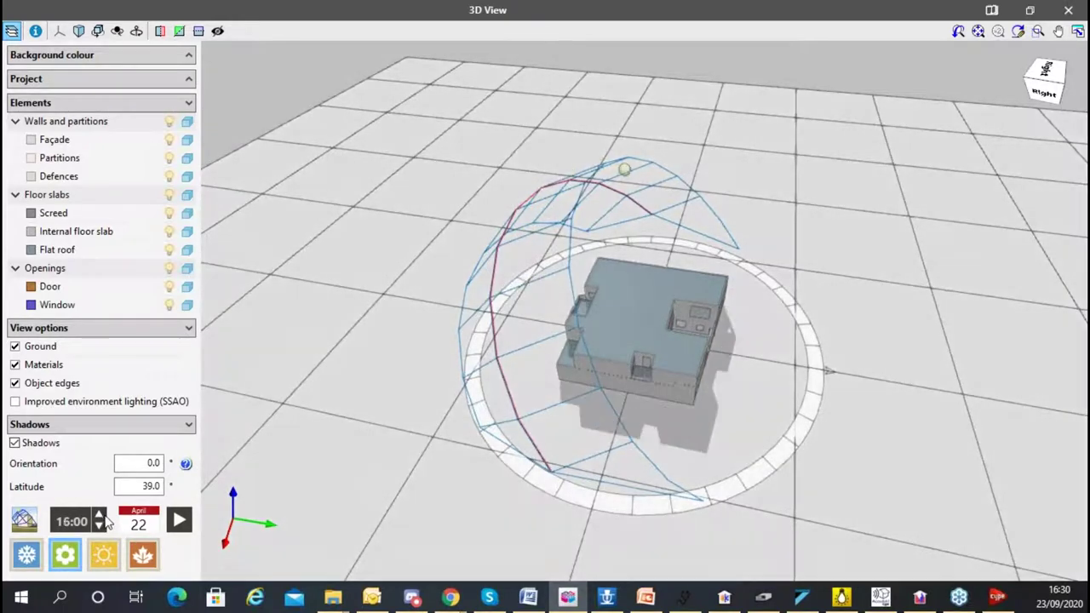
left_click_drag(727, 436, 475, 316)
scroll(642, 318, "up", 5)
scroll(673, 294, "down", 3)
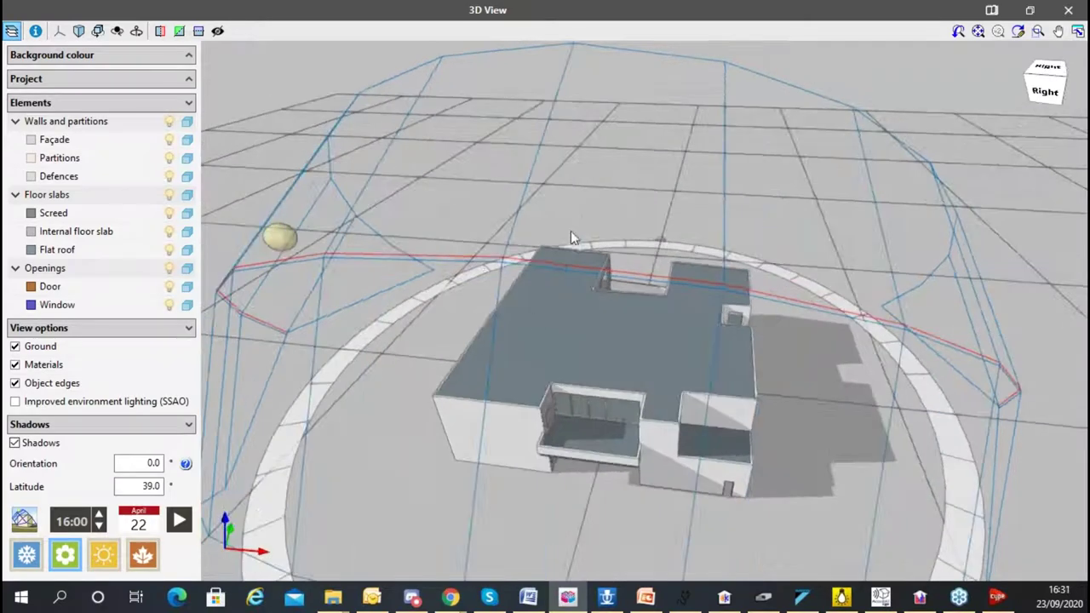
- Close the 3D view and go down to the Floor 0 plan
left_click(1068, 9)
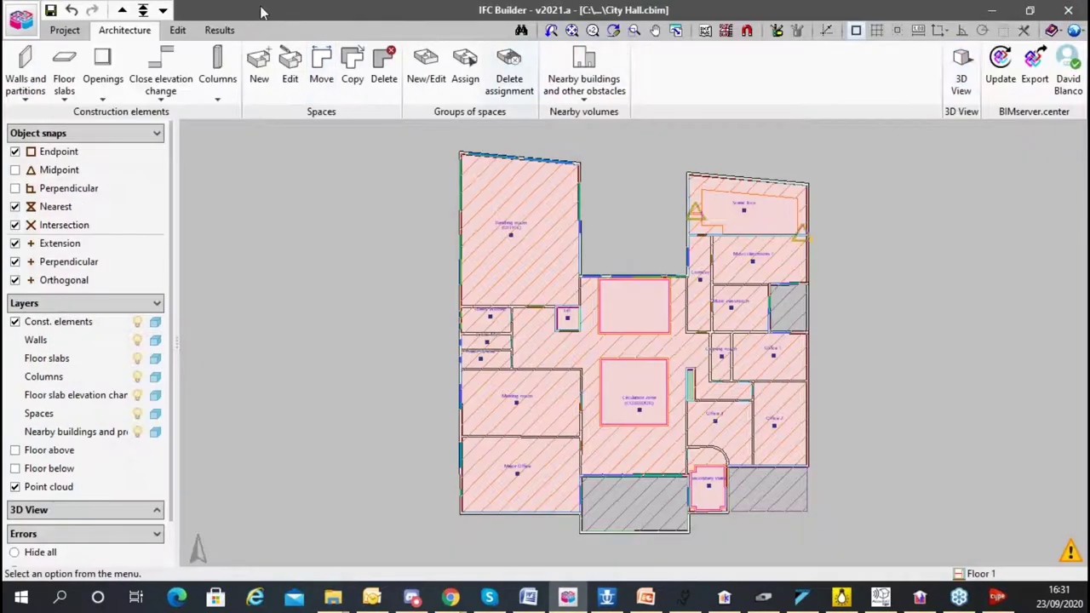
left_click(163, 9)
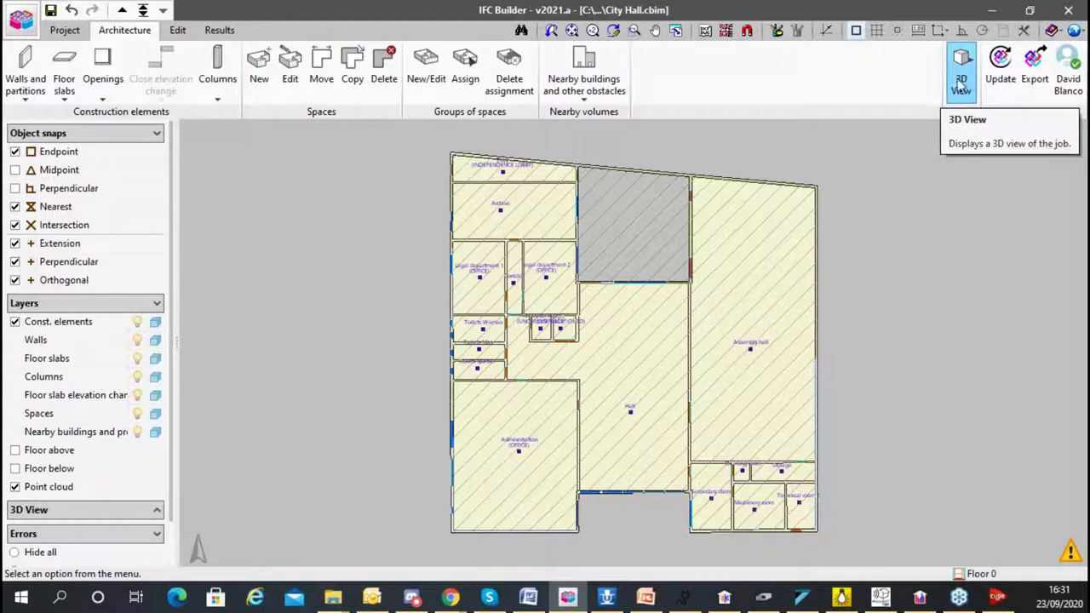
scroll(498, 332, "up", 2)
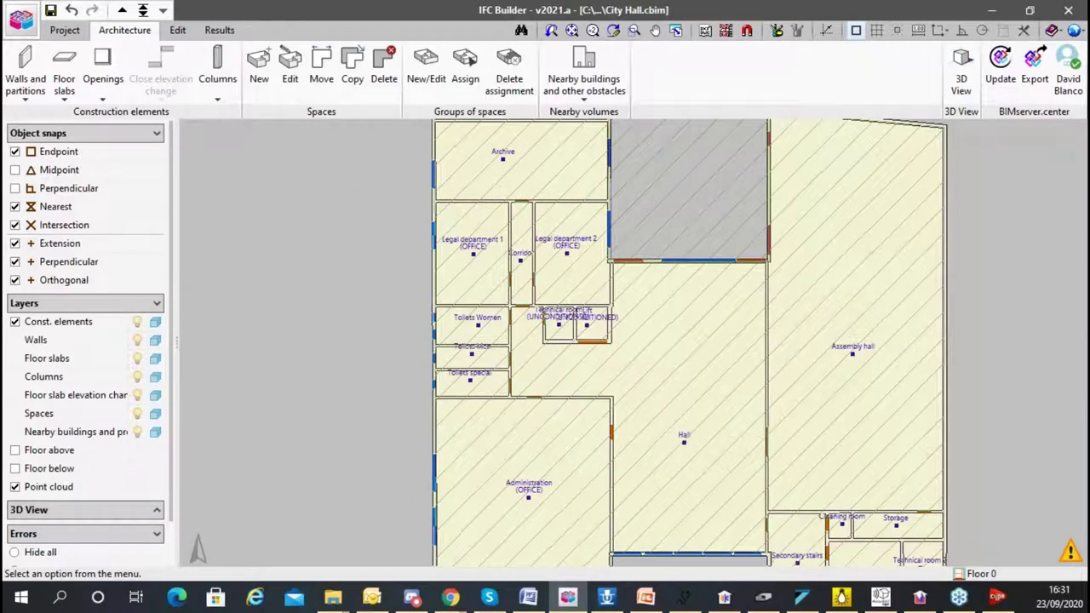
- Examine the WALL-1 type definition of the west external wall, then close it without changes
left_click(25, 68)
left_click(419, 168)
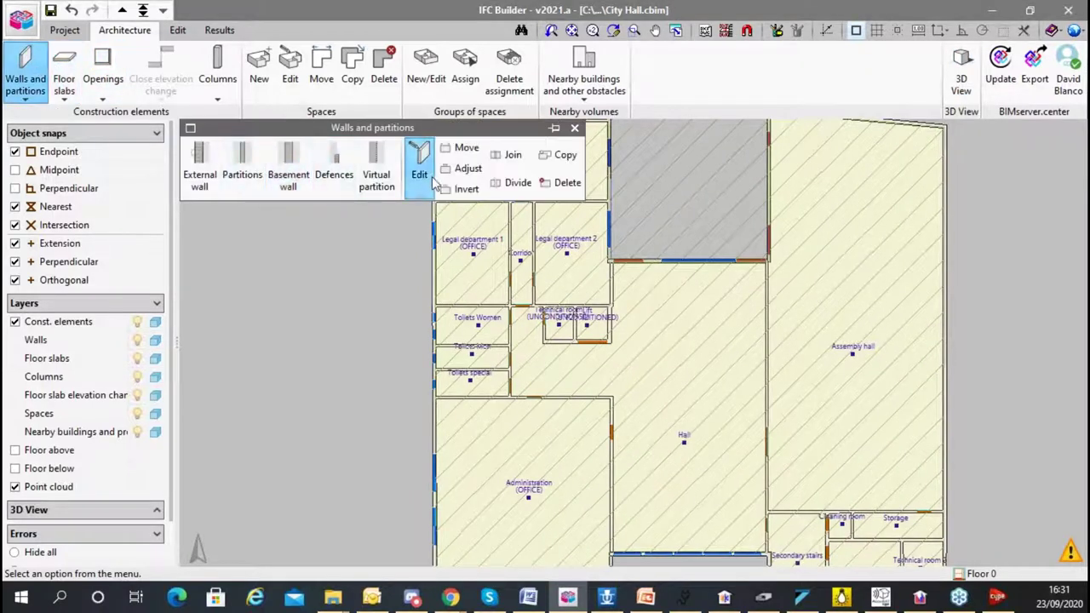
left_click(434, 290)
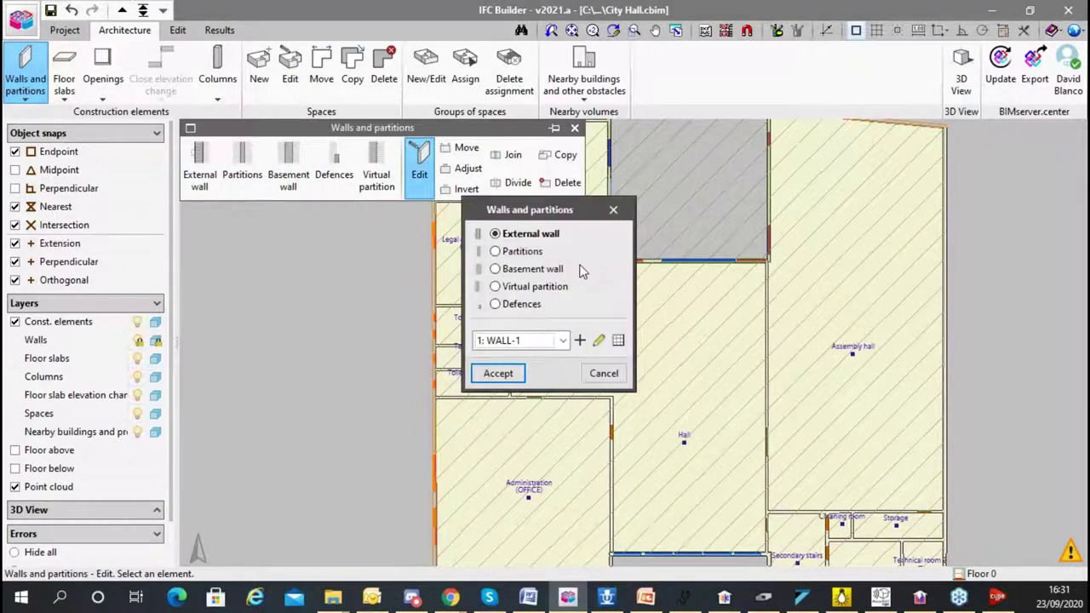
left_click(598, 341)
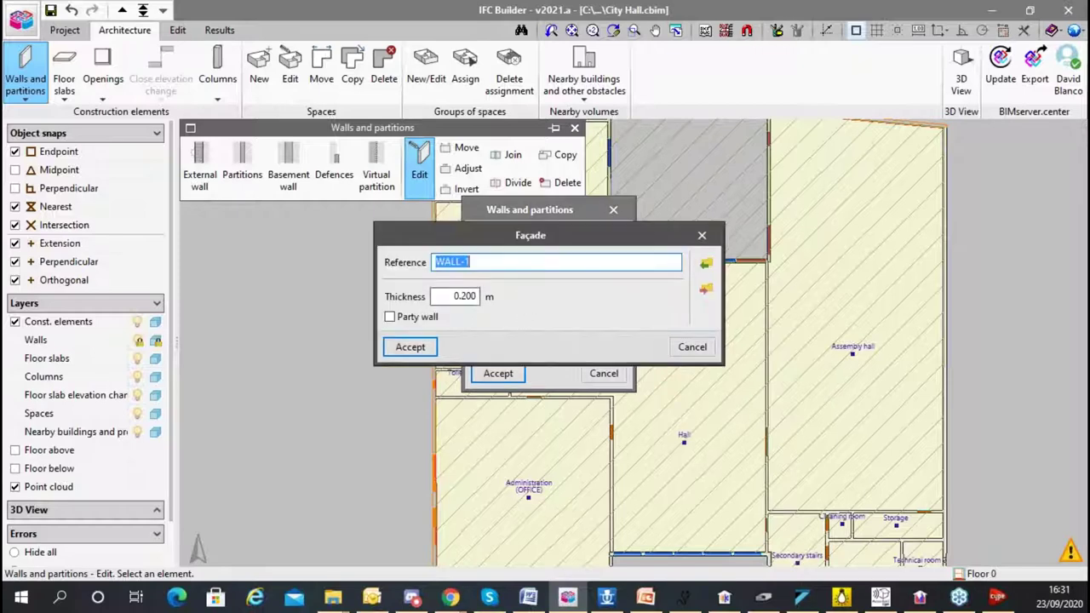
left_click(692, 346)
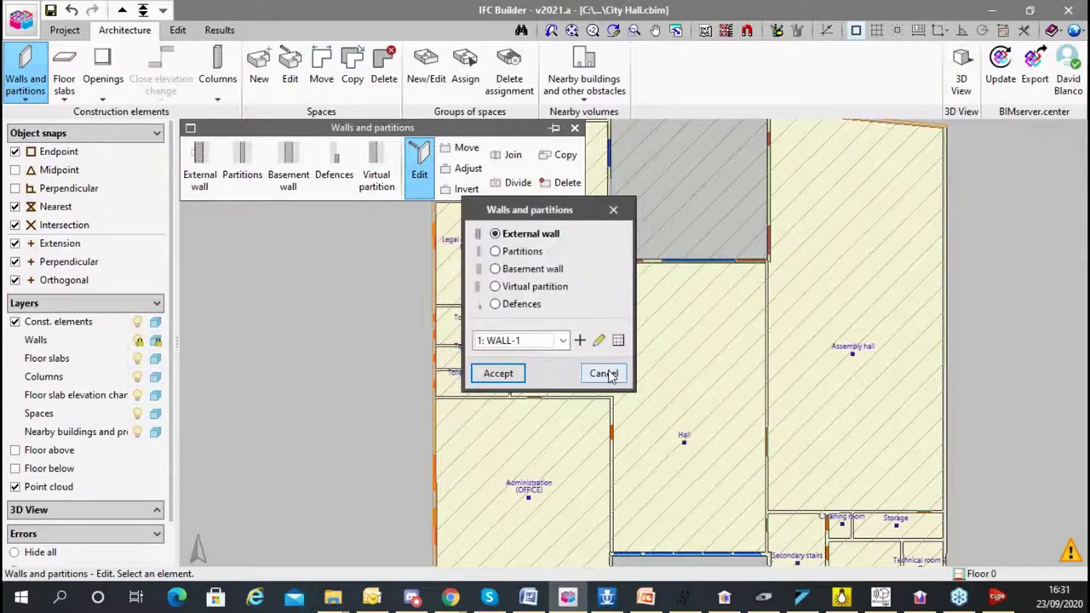
left_click(604, 373)
- Examine the SCREED-1 type definition of the ground floor slab, then close it without changes
left_click(102, 79)
left_click(64, 72)
left_click(551, 166)
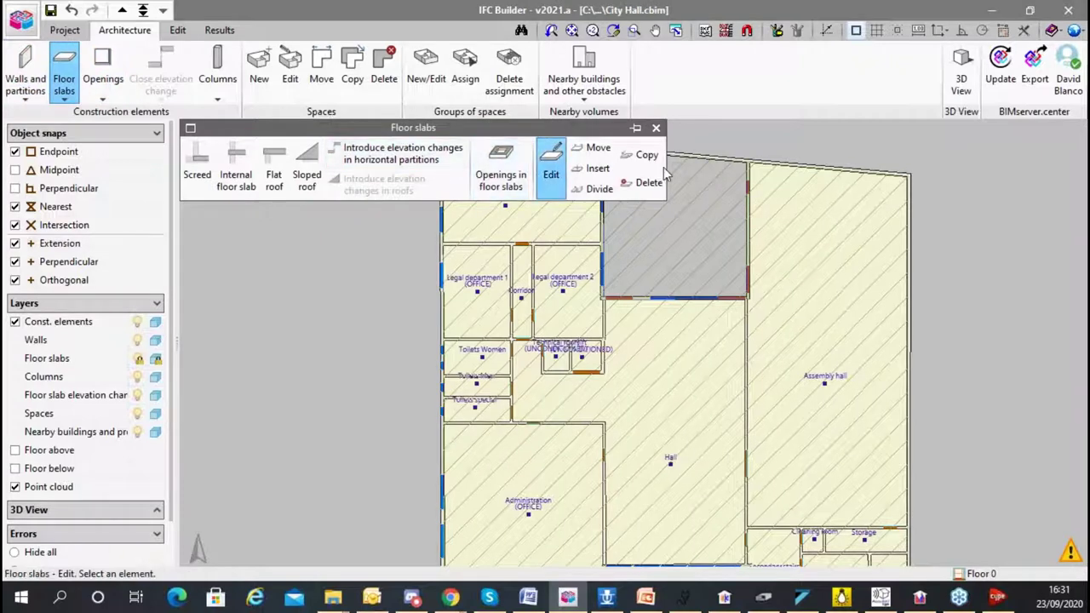
left_click(718, 160)
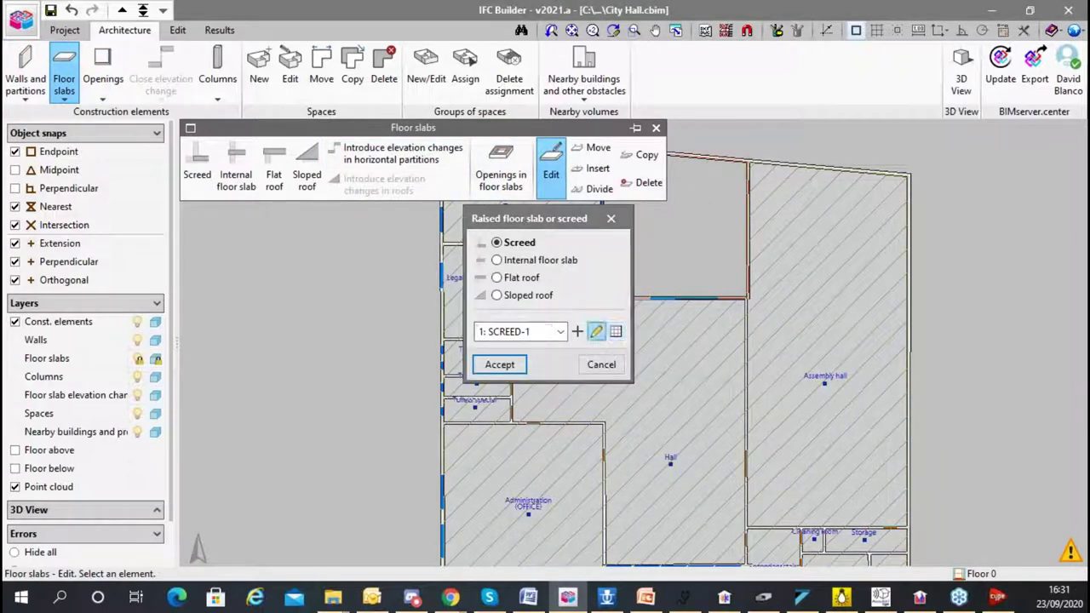
left_click(596, 332)
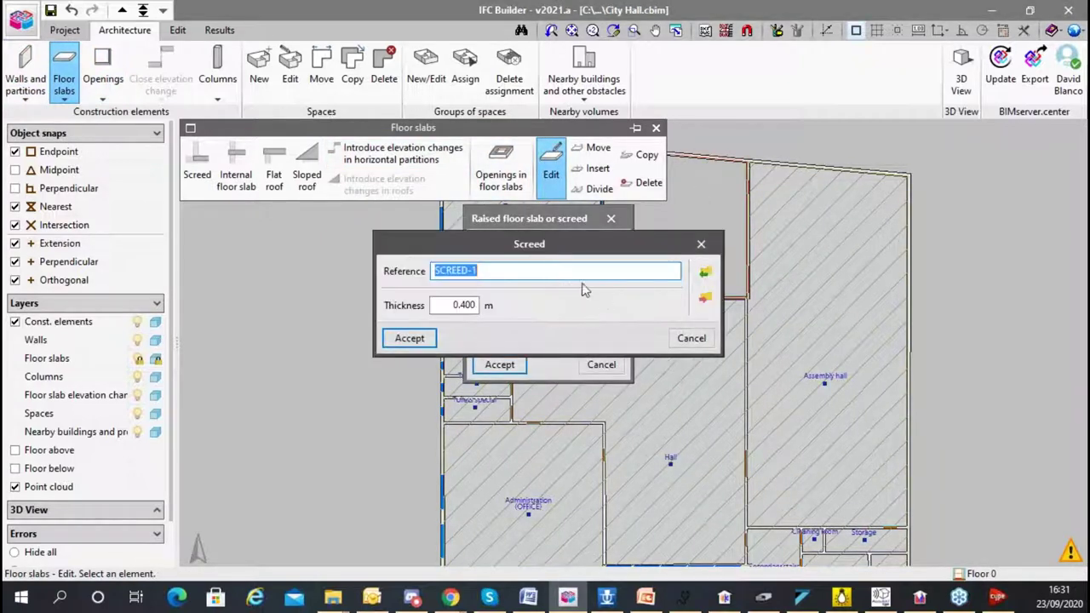
left_click(694, 340)
left_click(601, 364)
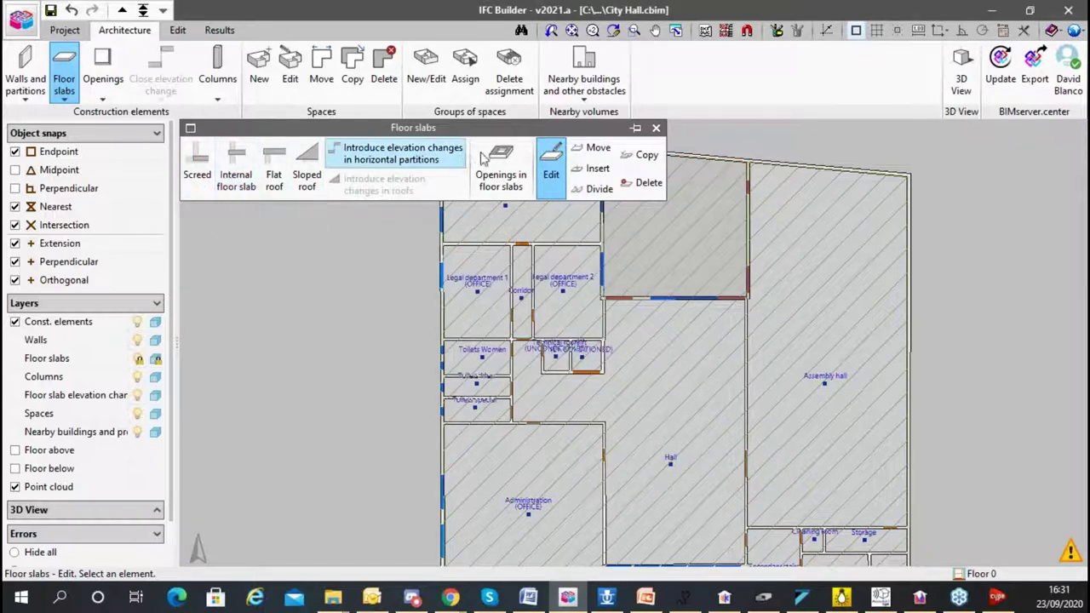
- Examine the WINDOW-4 type definition of the window between the hall and the courtyard, then close it without changes
scroll(426, 287, "down", 1)
scroll(569, 302, "up", 2)
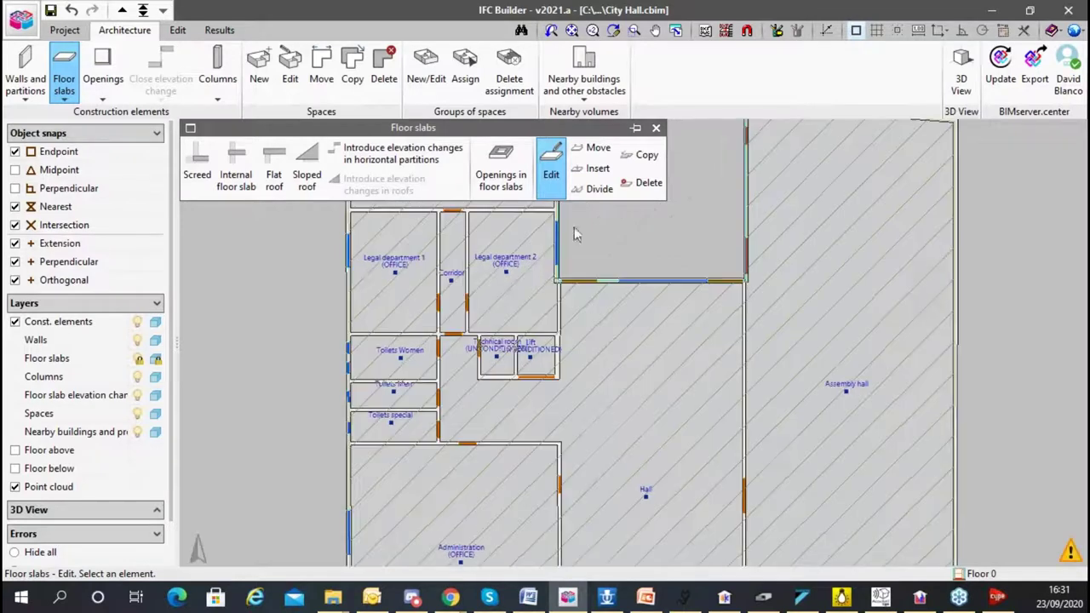
left_click(104, 68)
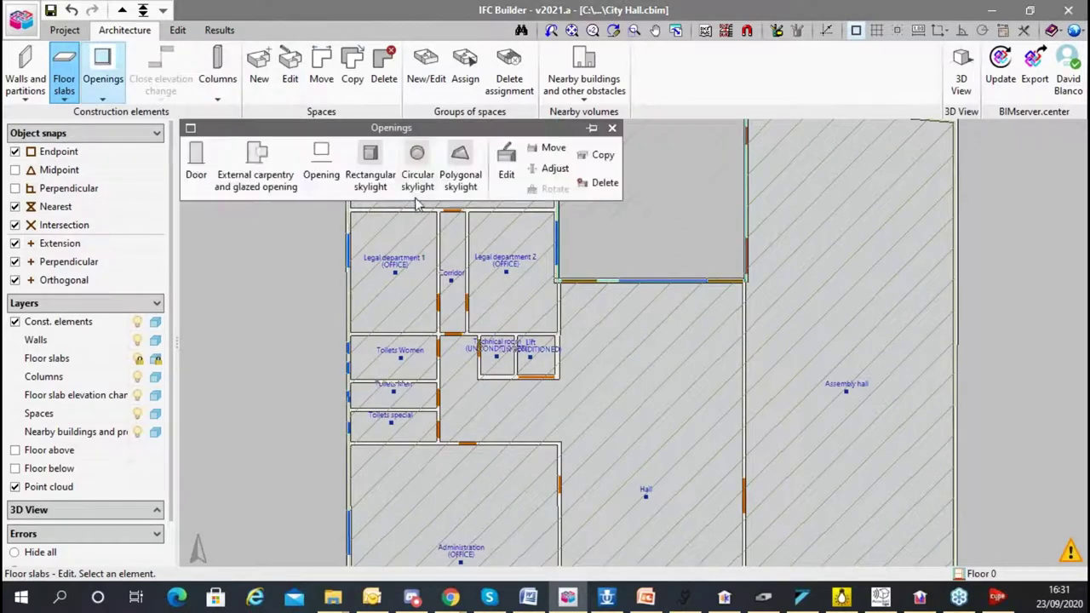
left_click(506, 166)
left_click(673, 287)
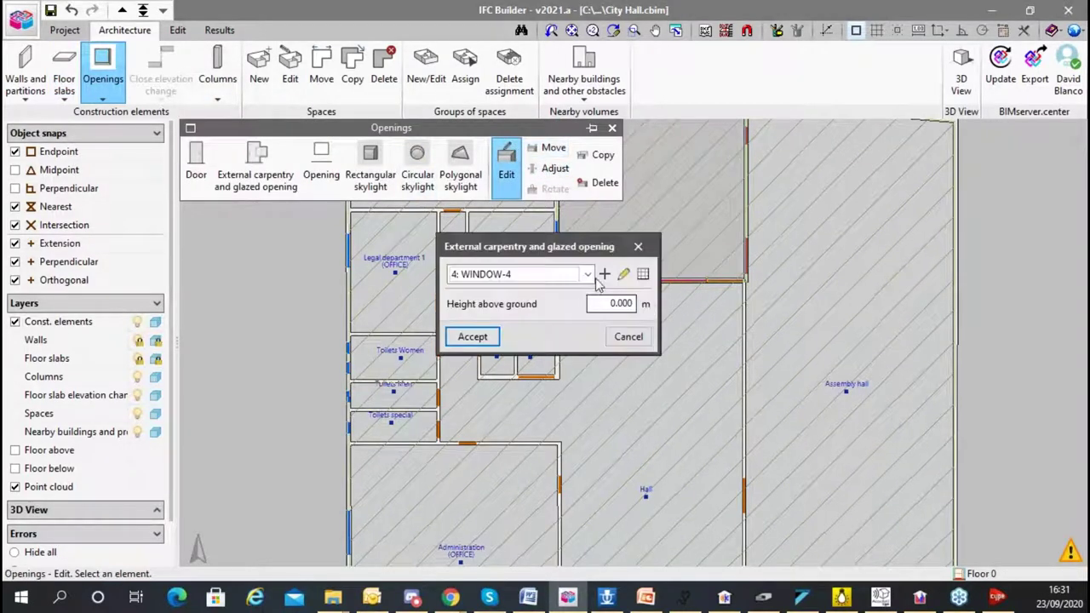
left_click(624, 274)
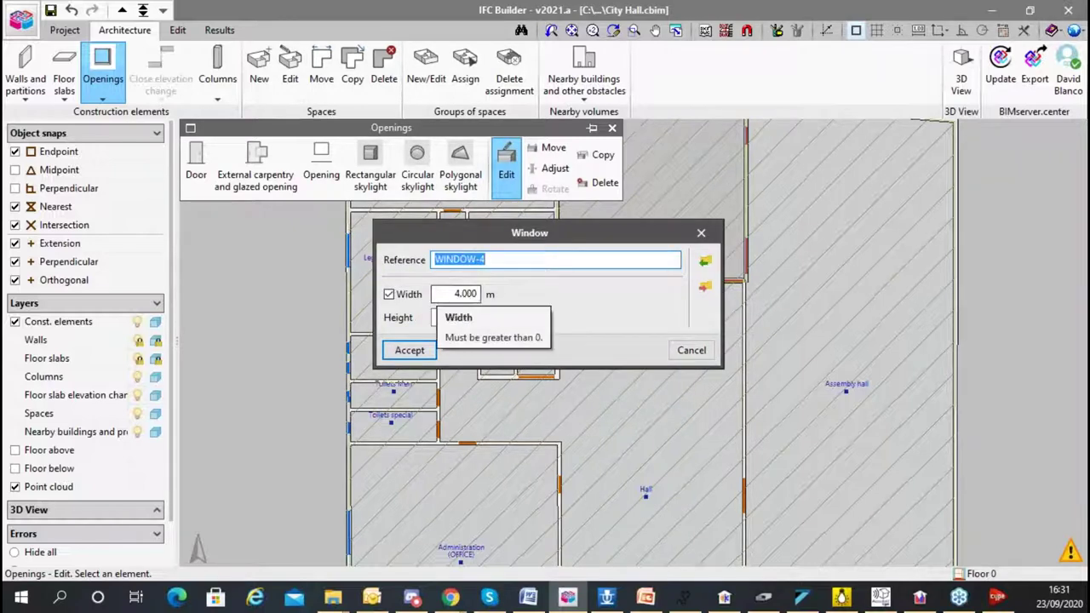
left_click(692, 350)
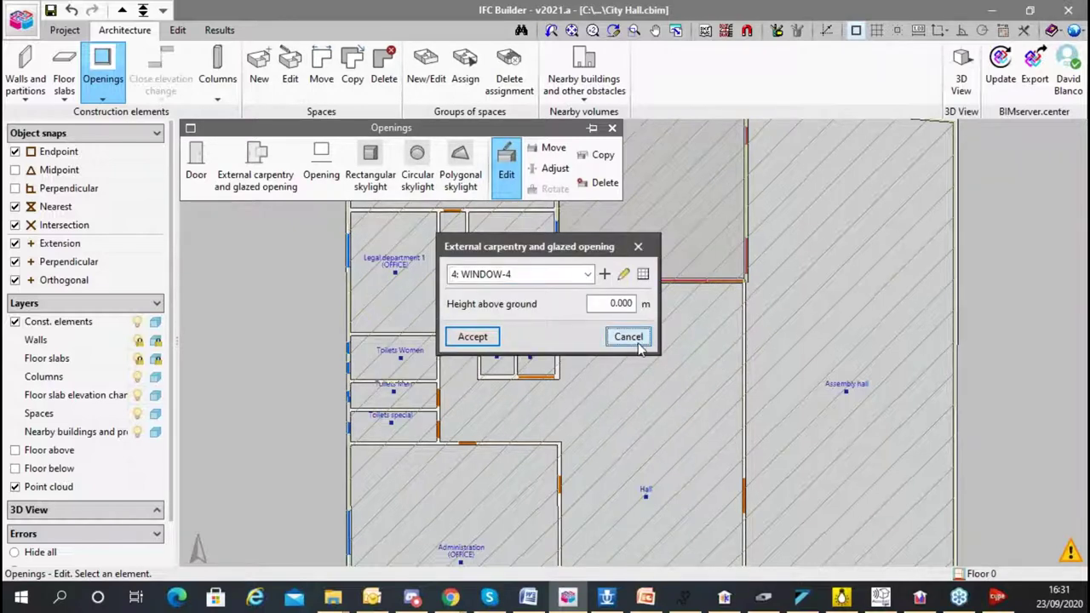
left_click(627, 333)
- Open the properties of the Hall space and close them without changes
left_click(289, 68)
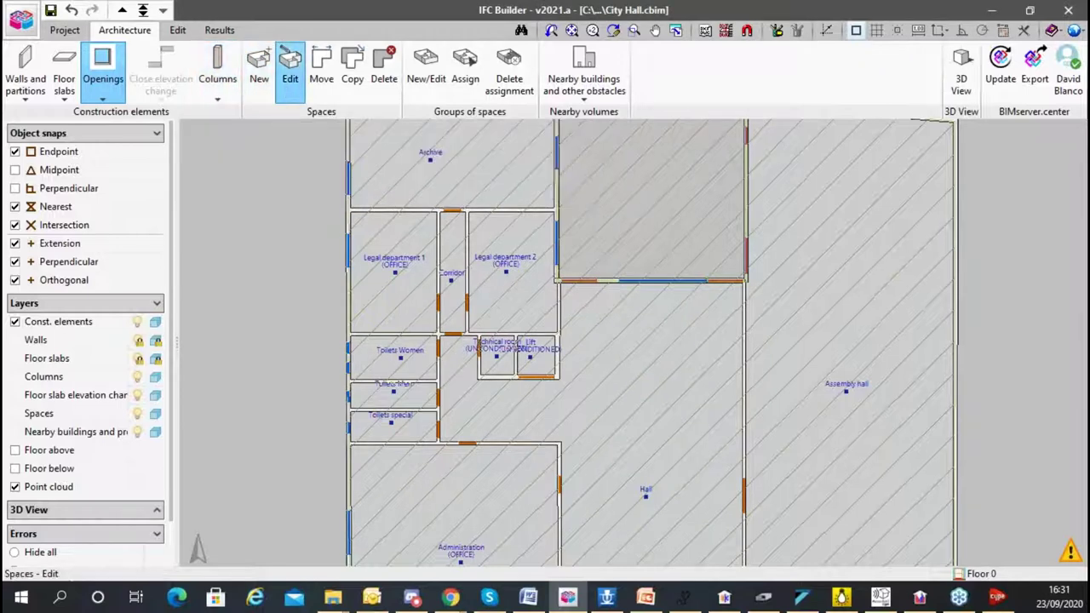
left_click(638, 457)
left_click(676, 333)
- Examine the Assembly hall space, the list of precinct types and the ASSEMBY HALL type definition, then cancel without changes
left_click(846, 392)
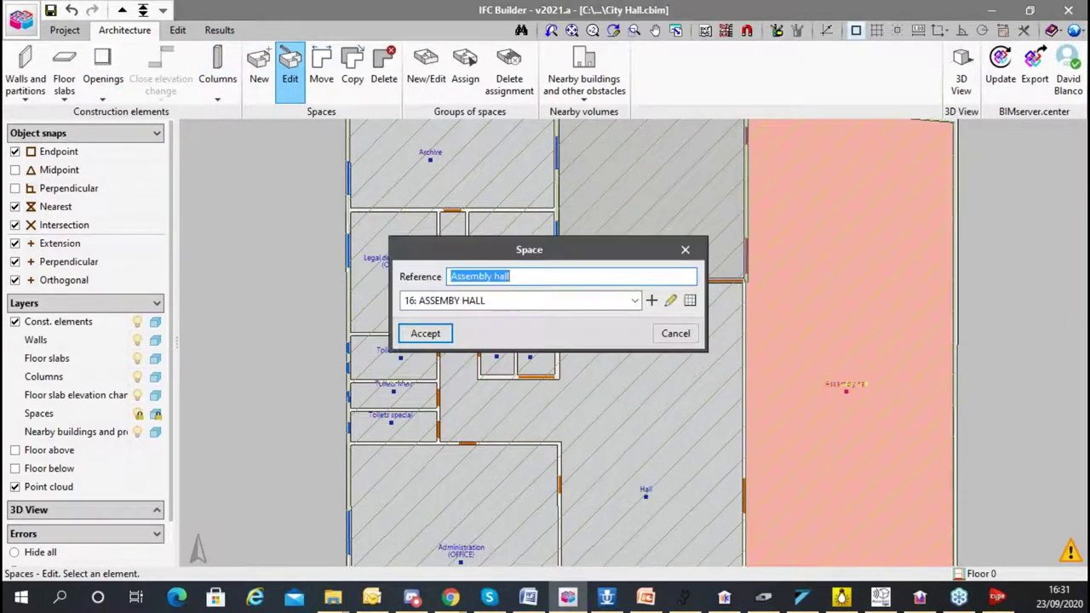
left_click(690, 300)
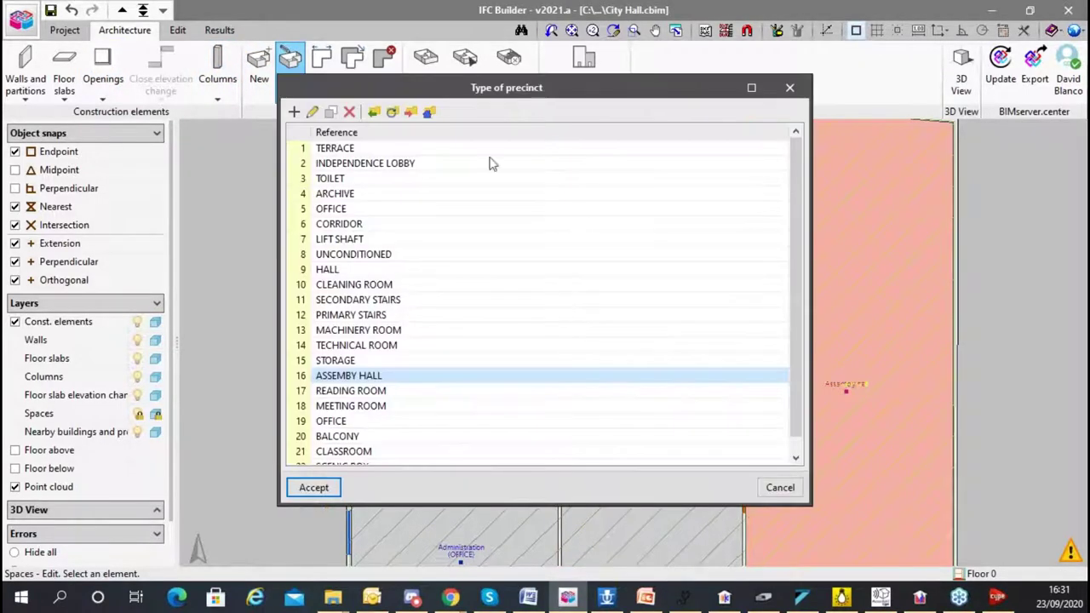
scroll(405, 302, "up", 1)
left_click(312, 113)
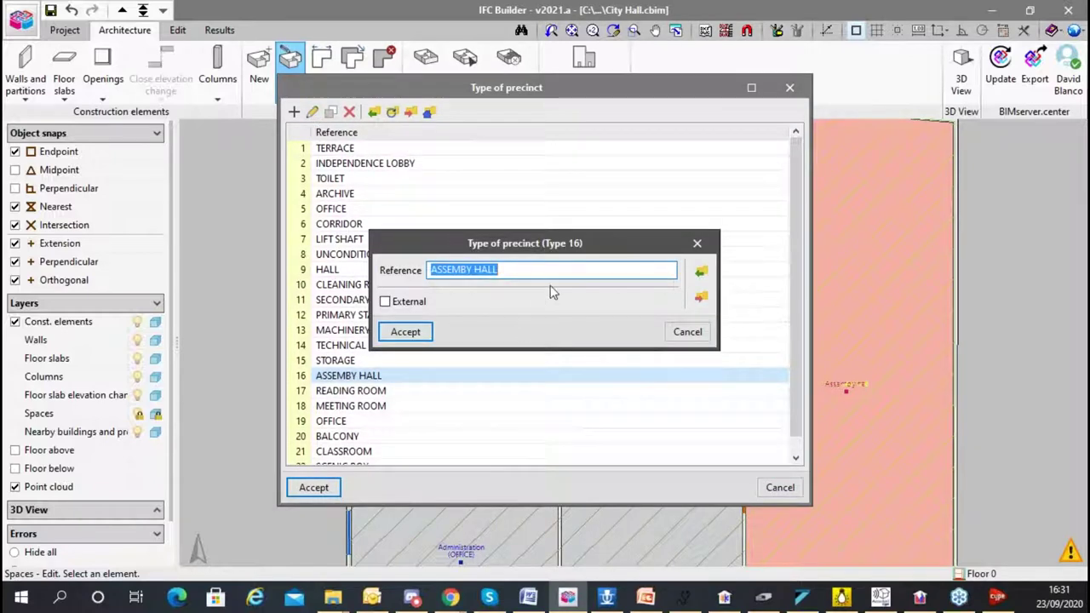
left_click(688, 331)
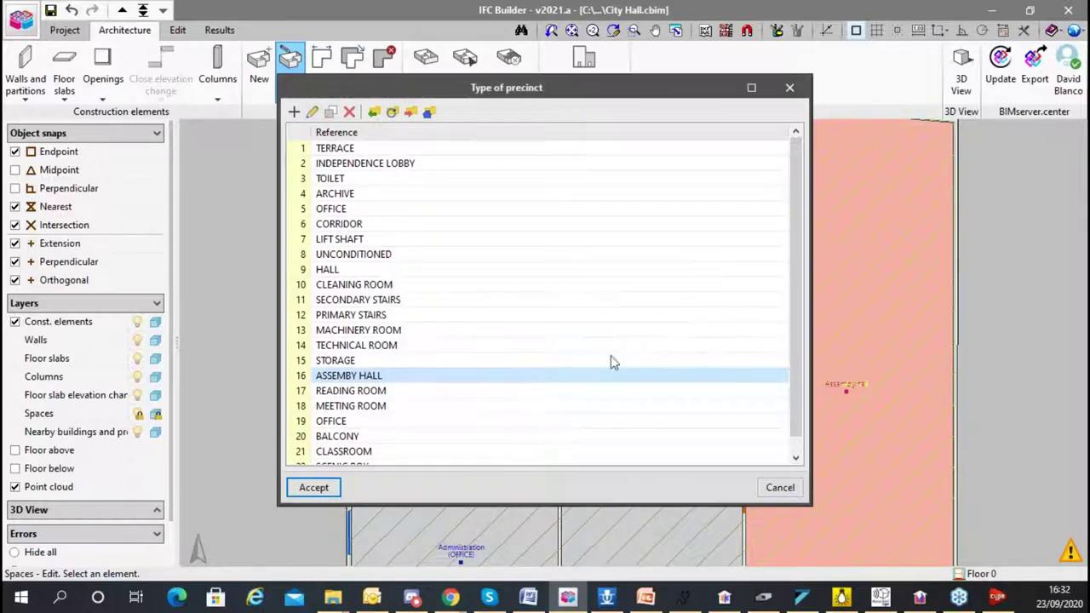
left_click(777, 487)
left_click(676, 333)
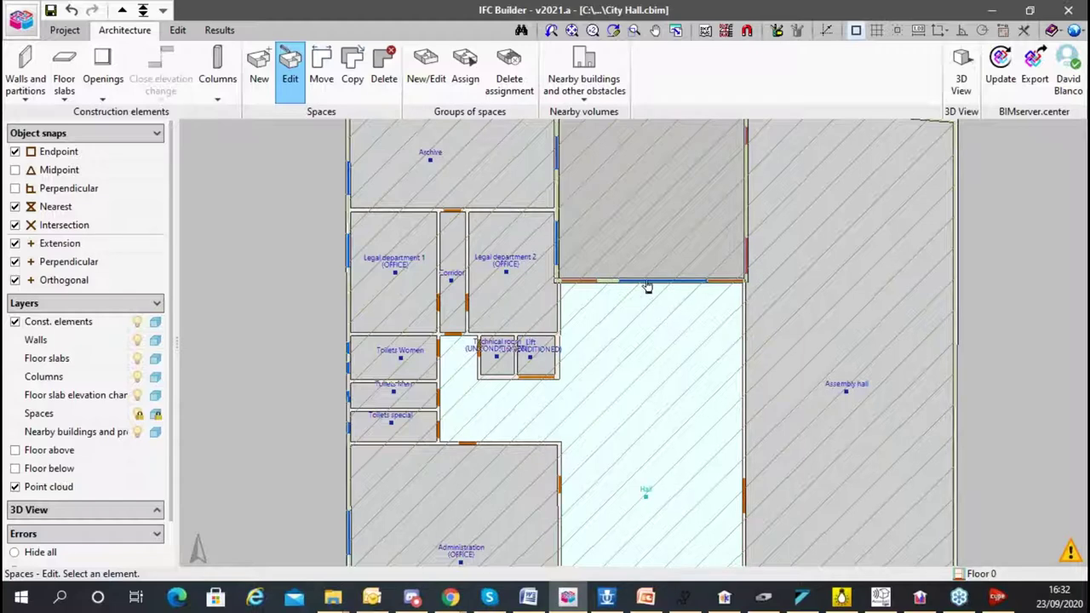
scroll(486, 230, "down", 4)
scroll(537, 215, "up", 2)
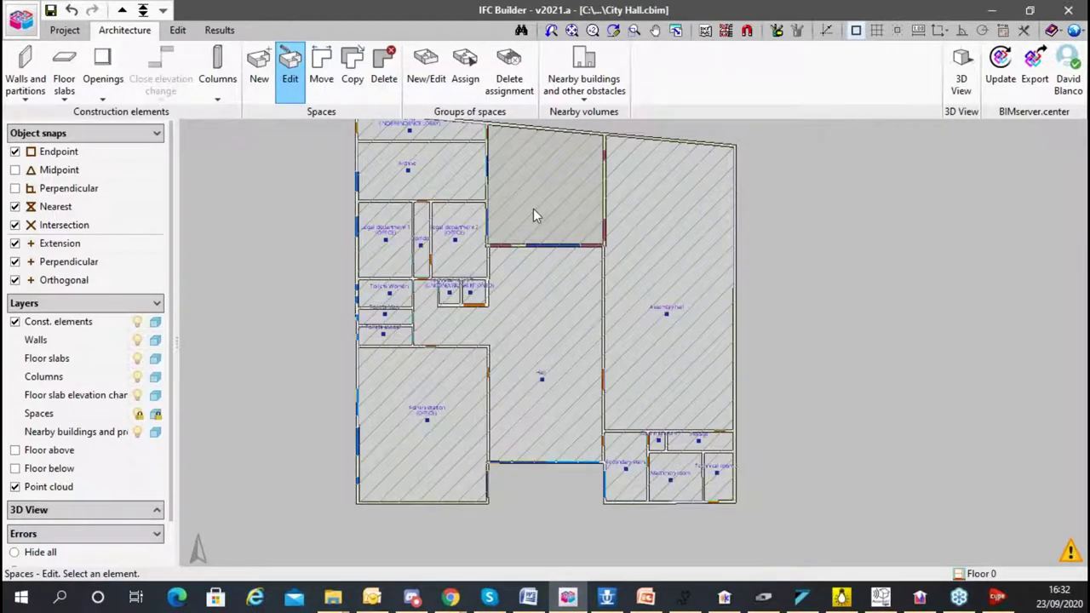
scroll(523, 349, "down", 1)
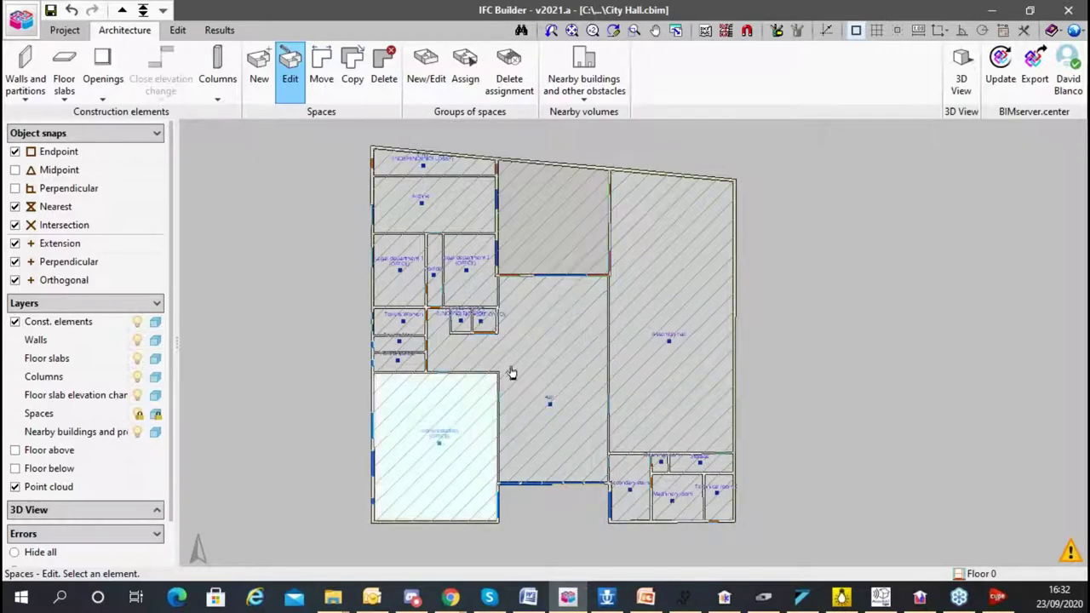
scroll(354, 175, "up", 1)
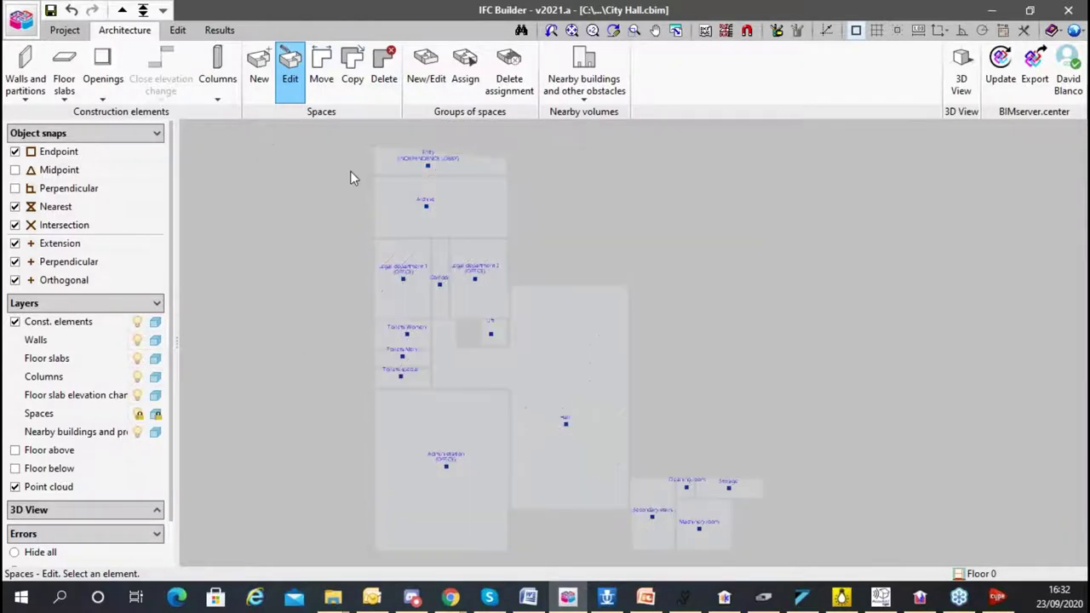
left_click(64, 30)
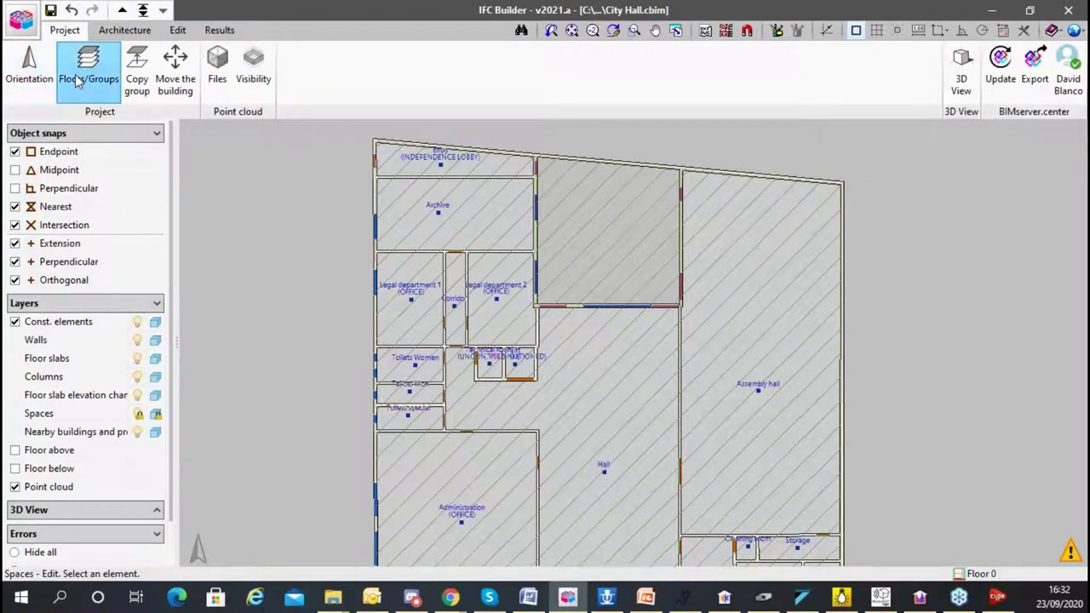
left_click(126, 30)
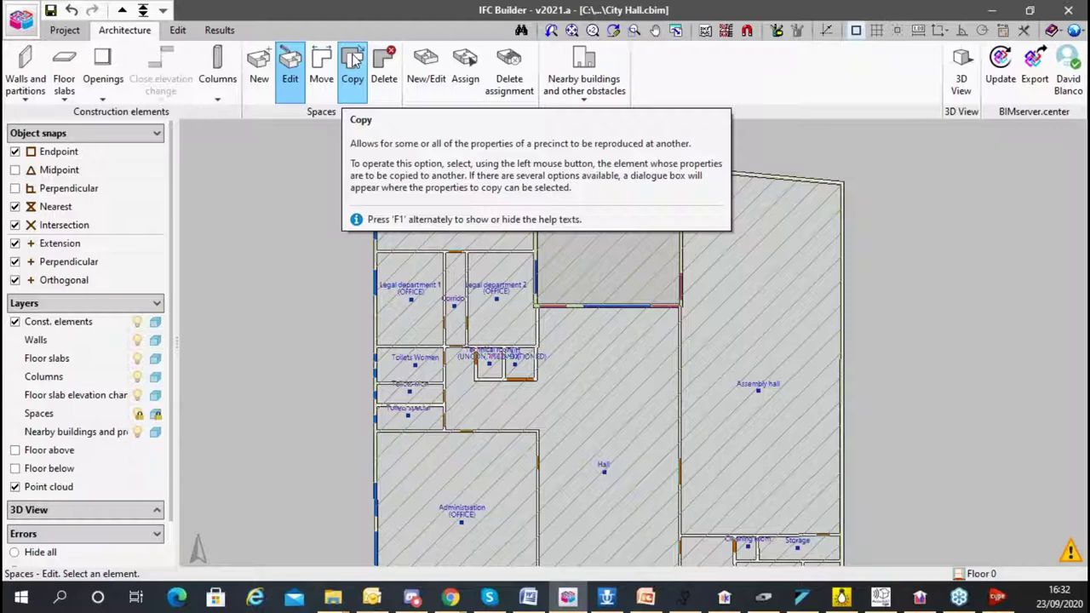
- Examine the IFC export settings and the project linked on BIMserver.center, then cancel without exporting
scroll(393, 225, "down", 3)
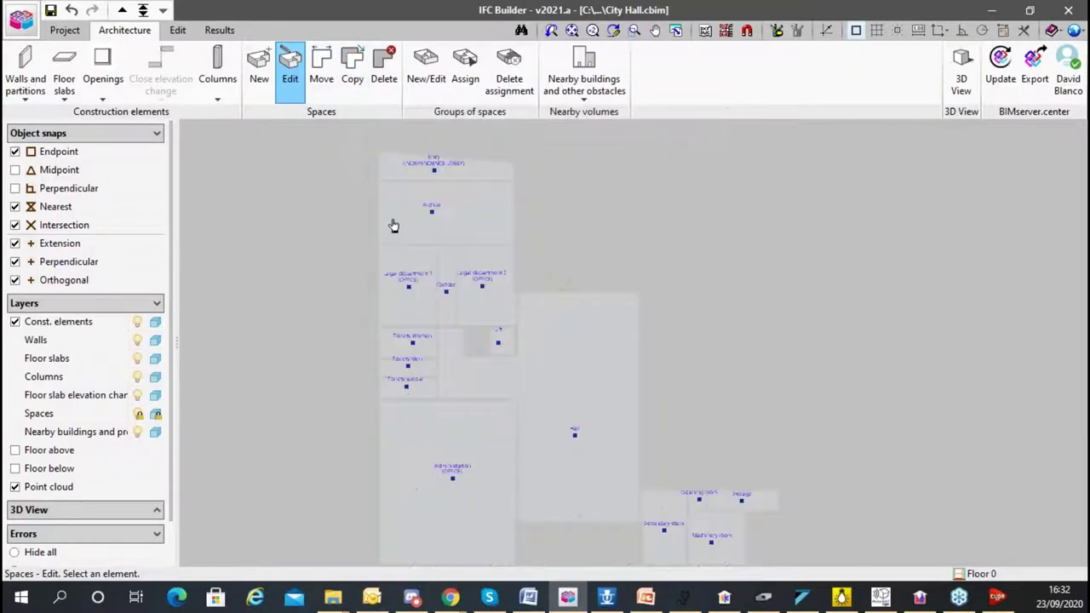
scroll(401, 230, "up", 2)
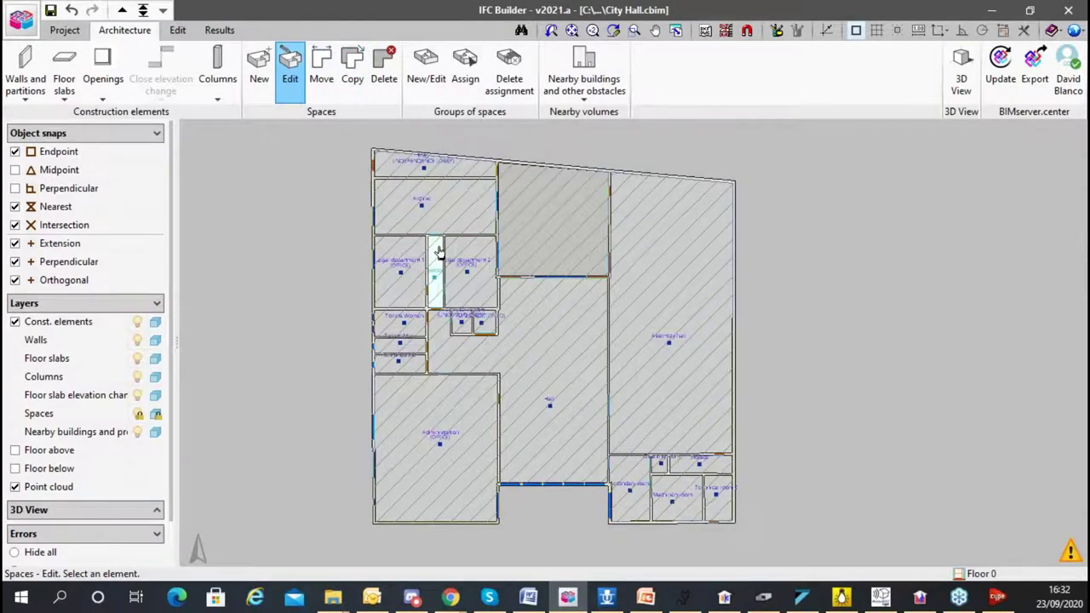
scroll(582, 287, "down", 2)
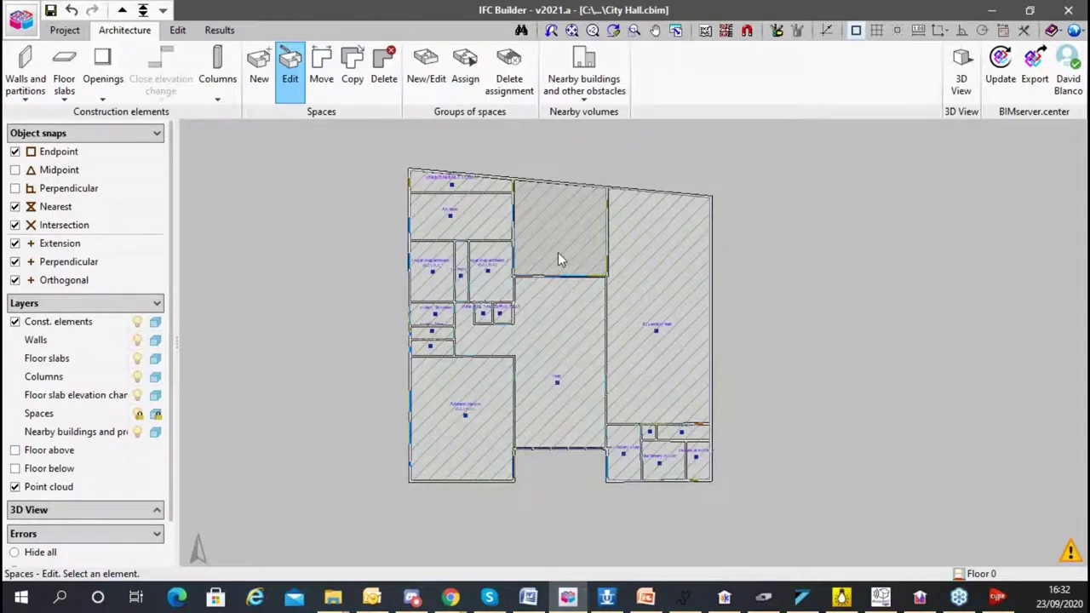
left_click(1035, 73)
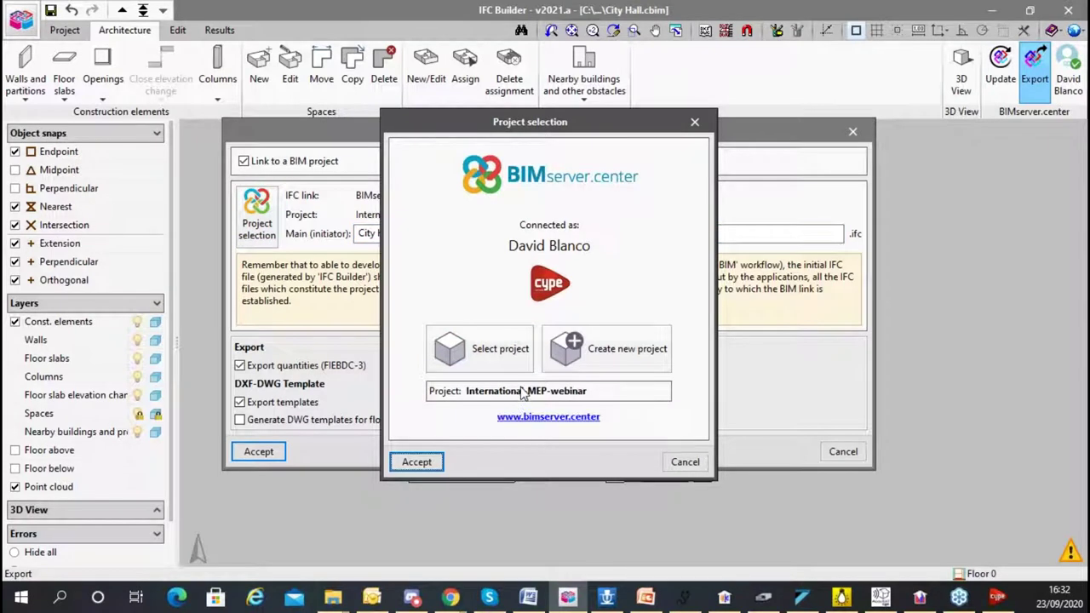
left_click(681, 463)
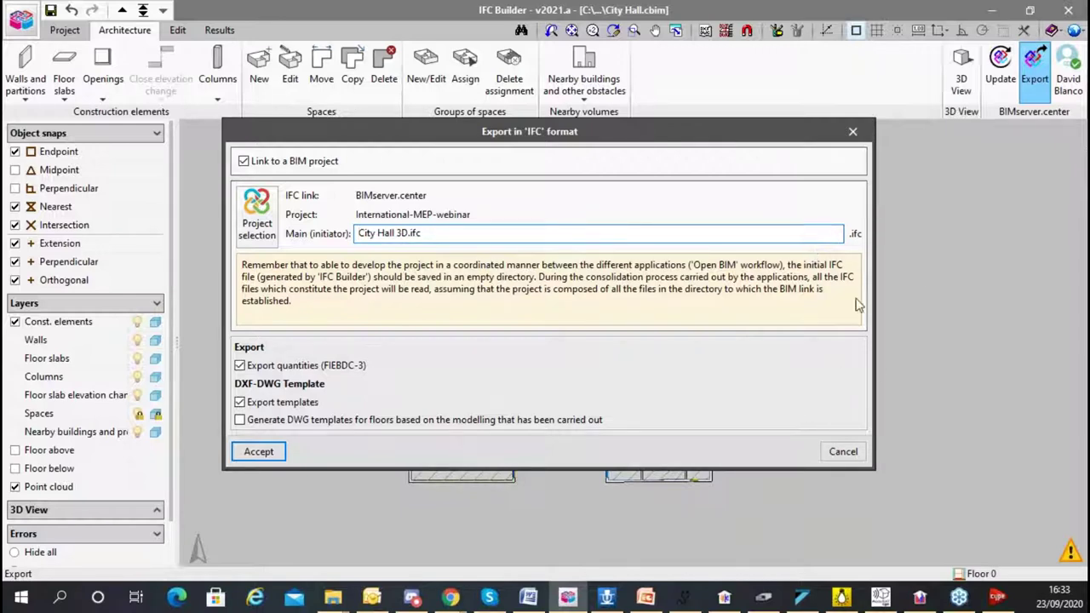
left_click(842, 452)
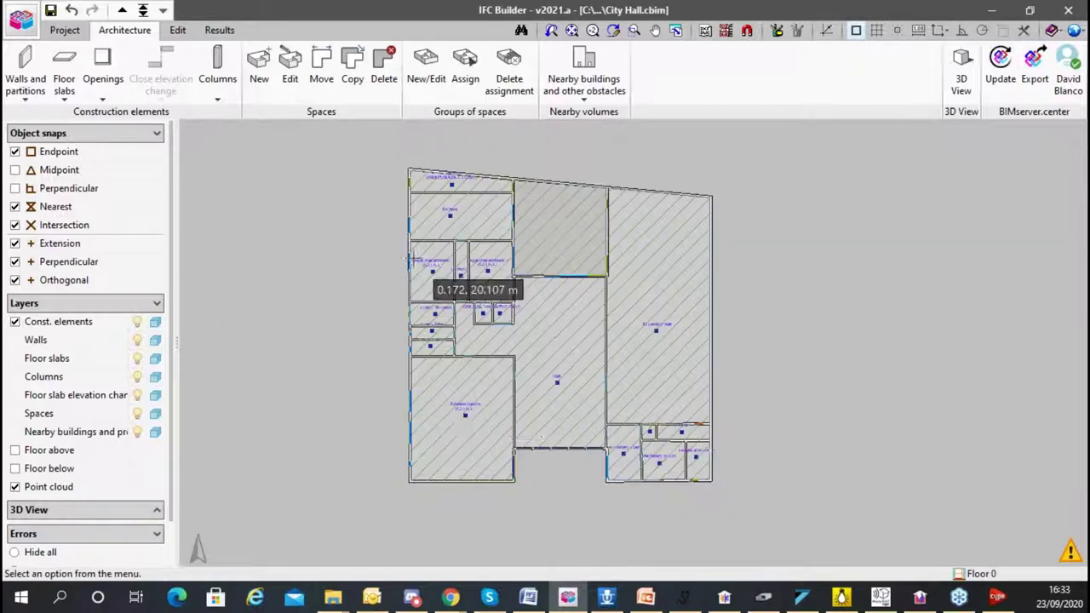
- Switch to the International-MEP-webinar project page in Chrome and examine its 3D model from the side
mouse_move(460, 597)
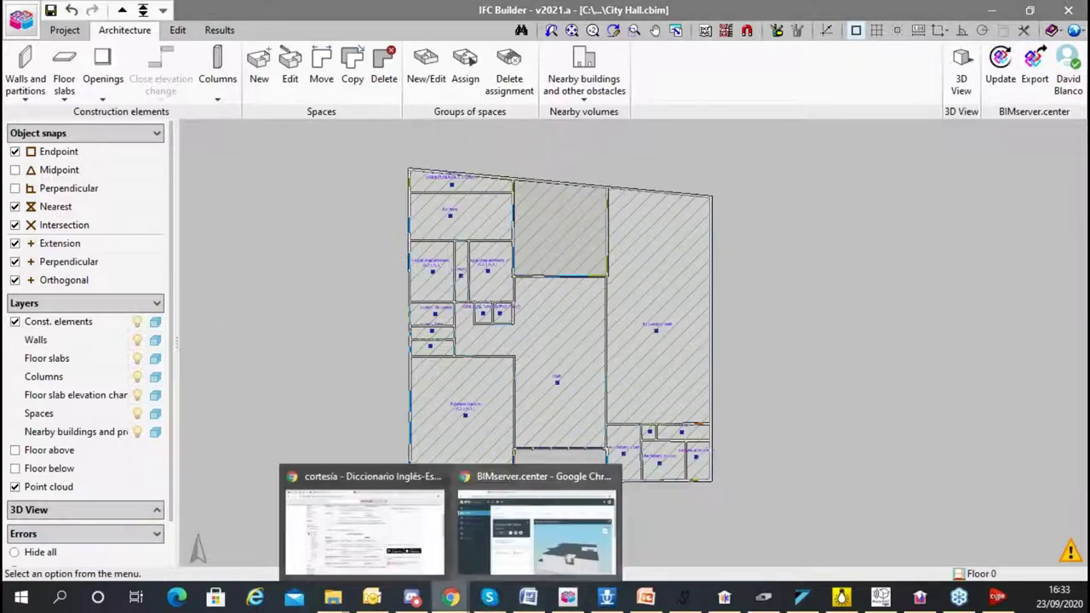
left_click(530, 521)
left_click_drag(820, 381, 751, 356)
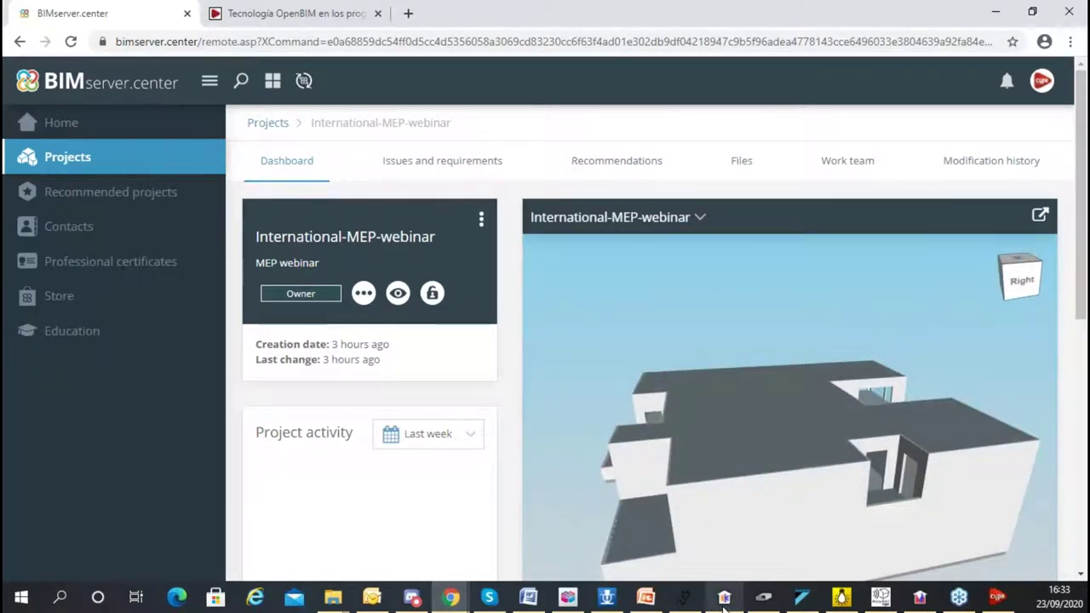
- View the City Hall job in CYPETHERM LOADS, then return to the BIMserver.center page in Chrome
mouse_move(724, 600)
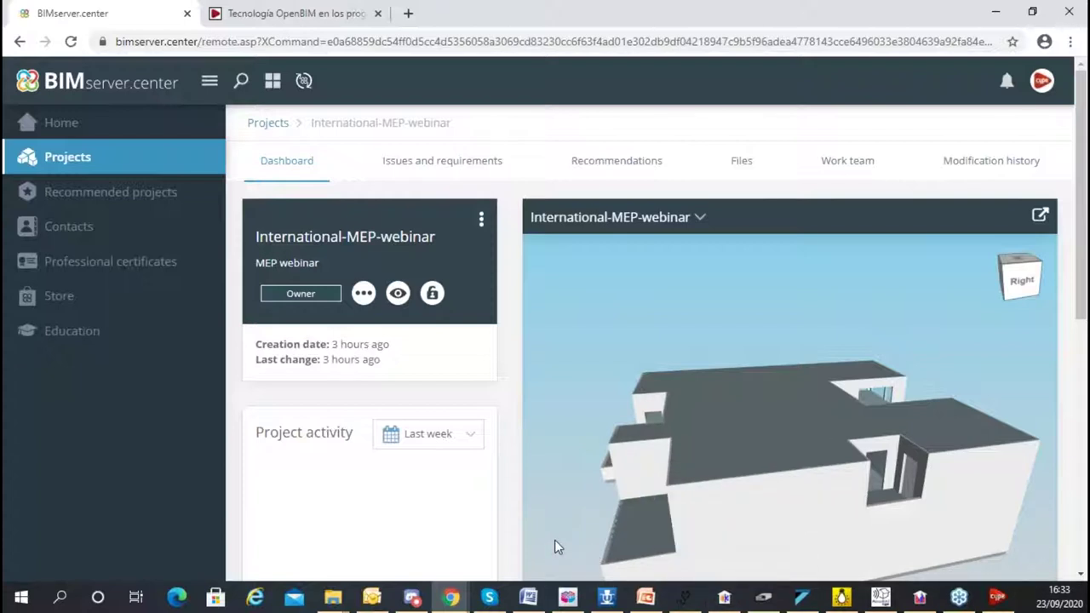
left_click(736, 602)
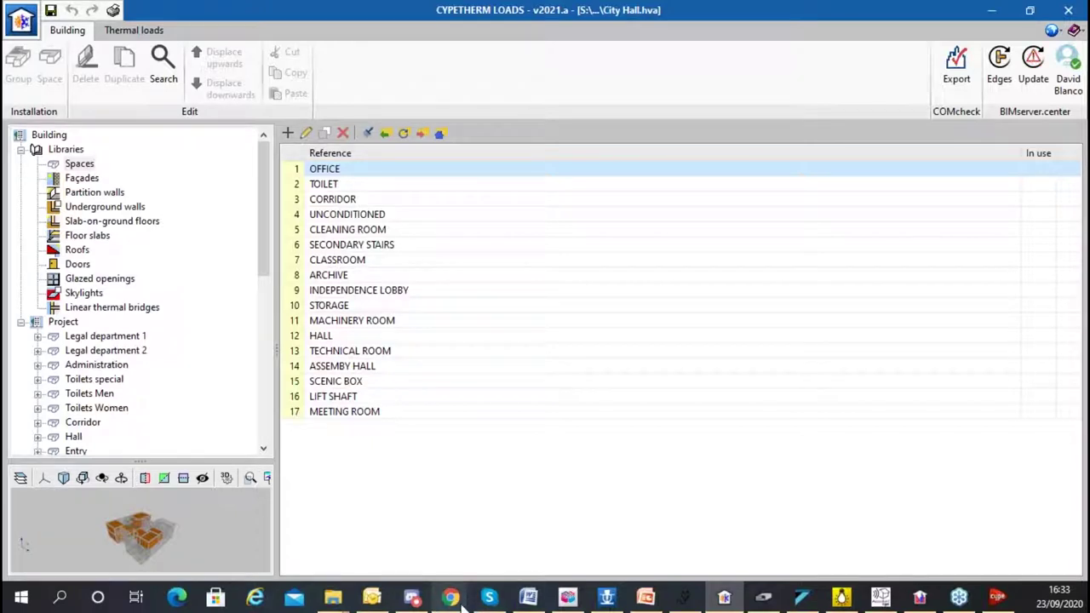
mouse_move(458, 603)
left_click(519, 537)
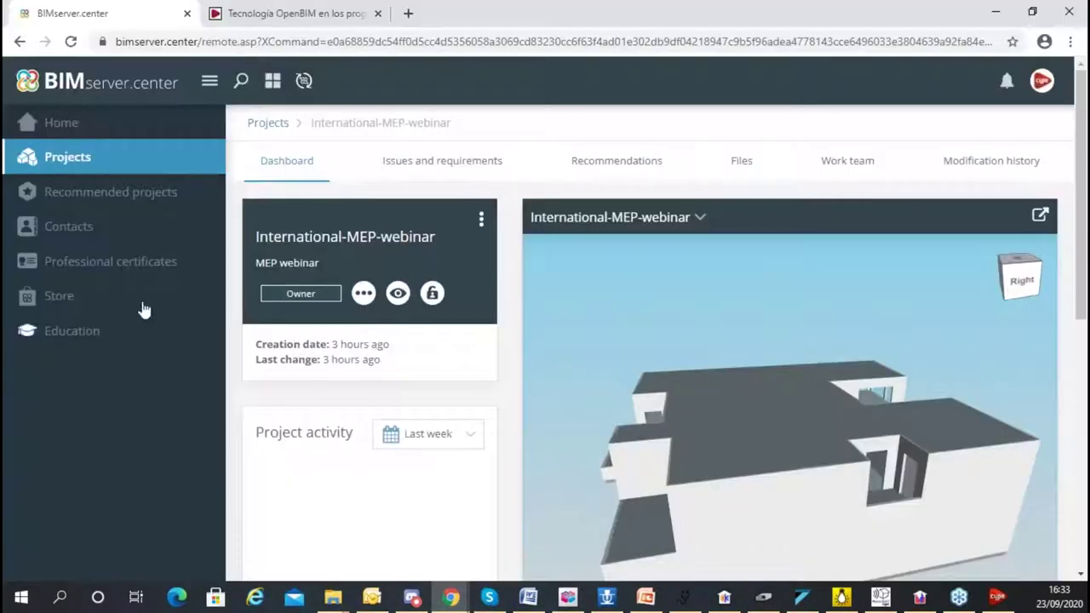
- Open the BIMserver.center Store and search its applications for "thermal"
left_click(57, 295)
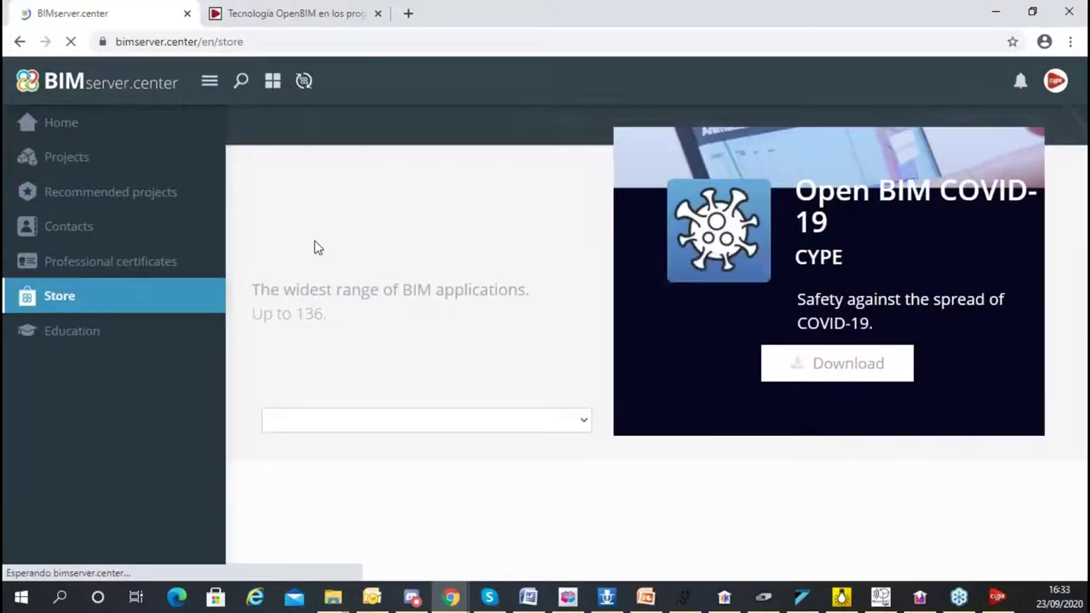
scroll(367, 418, "down", 2)
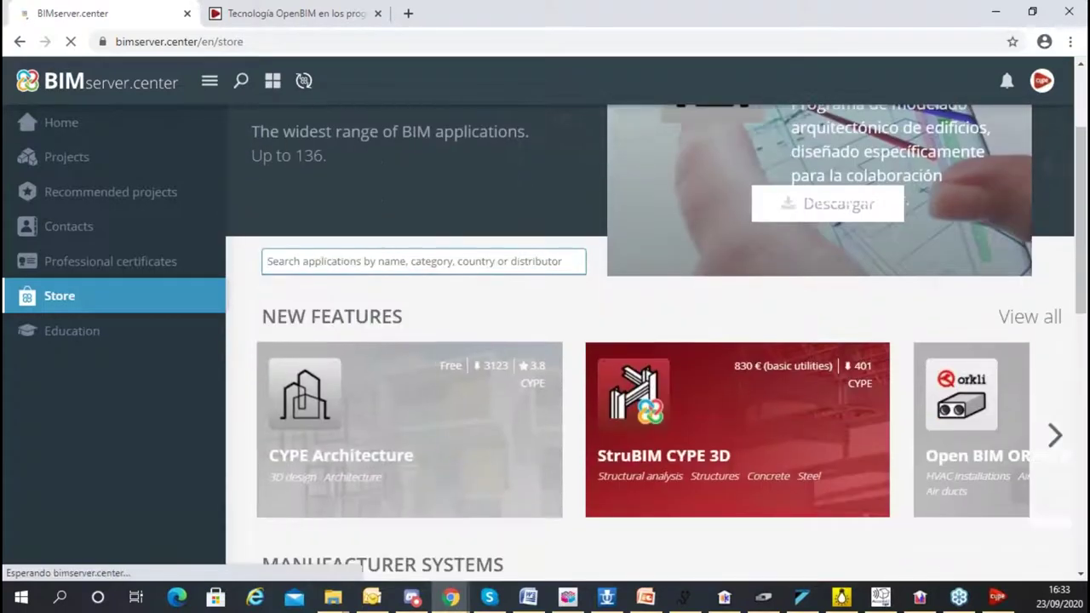
left_click(379, 257)
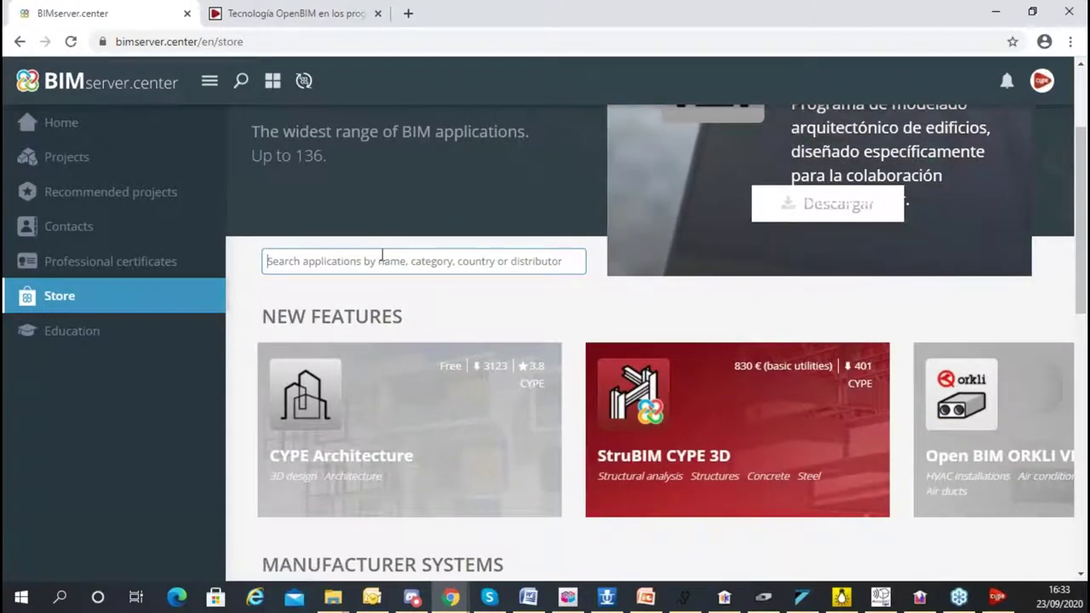
type("t")
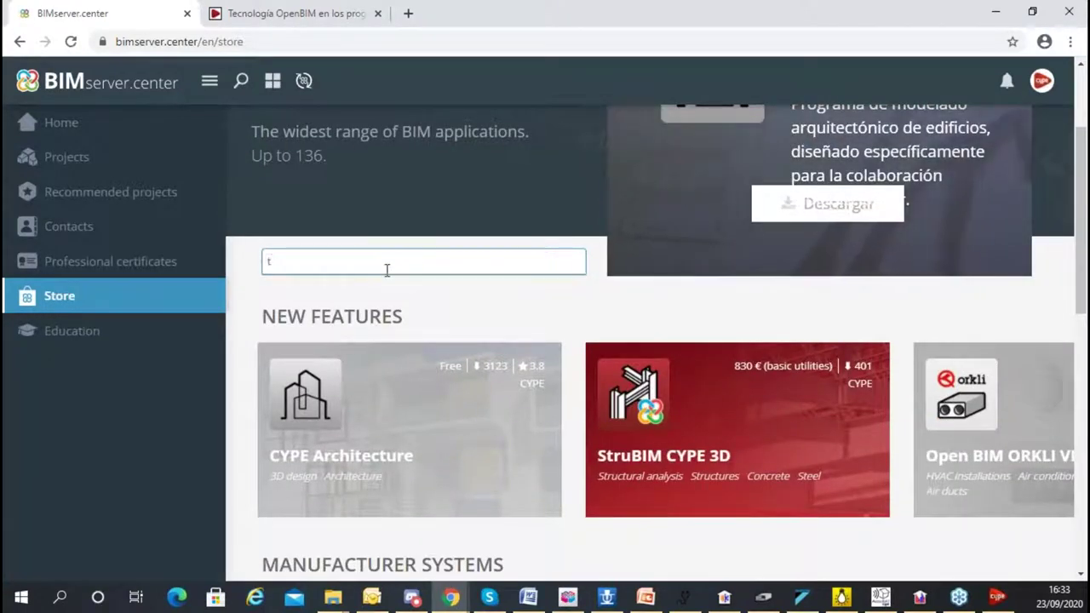
type("hermal")
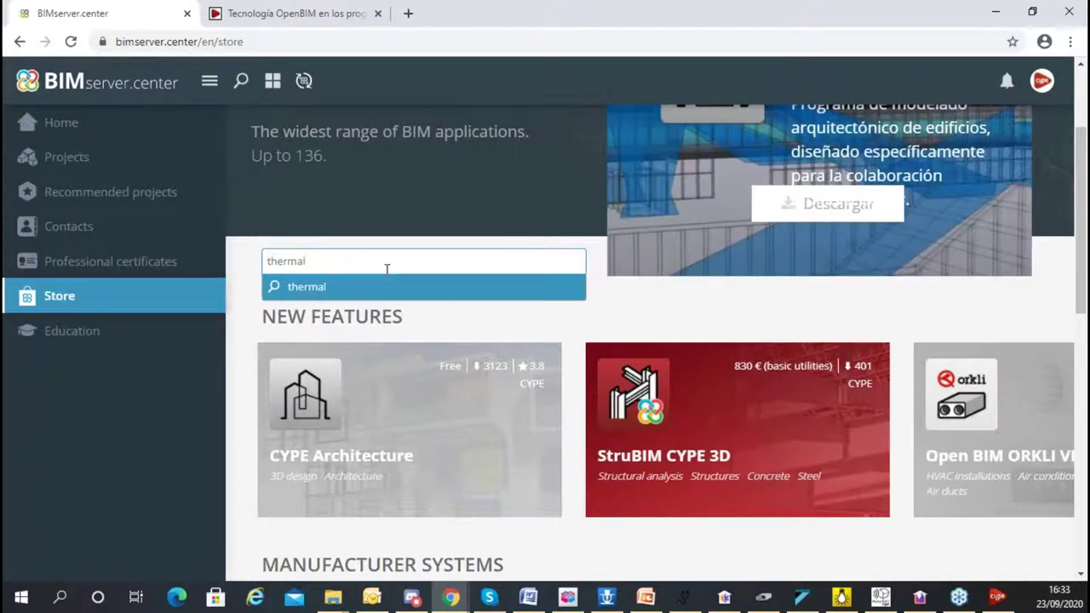
key("Return")
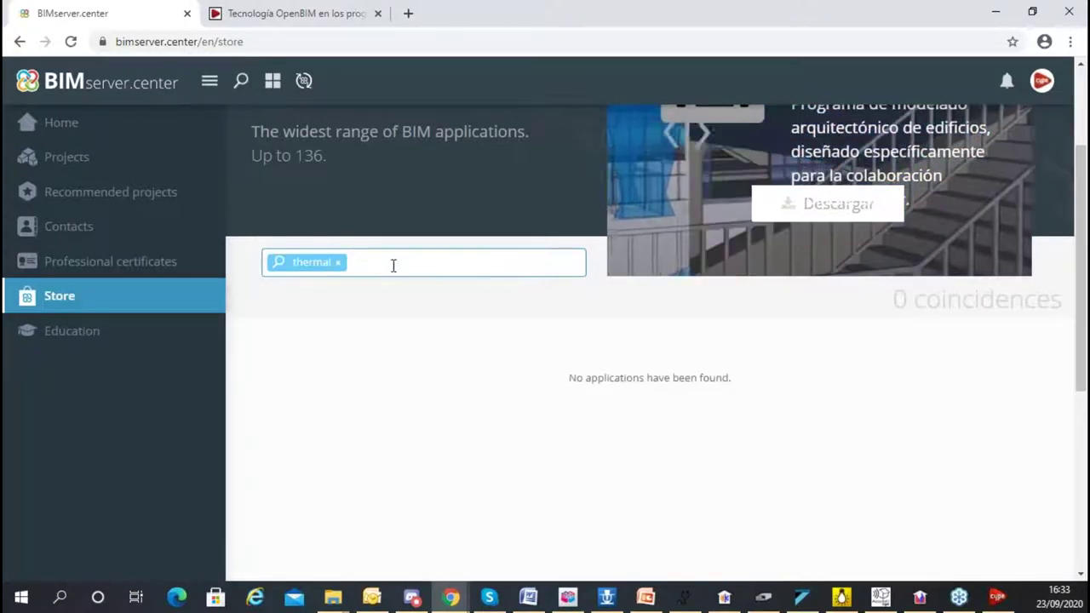
- Clear the search term and try to search the store for "thermal analysis"
key("BackSpace")
type("thermal")
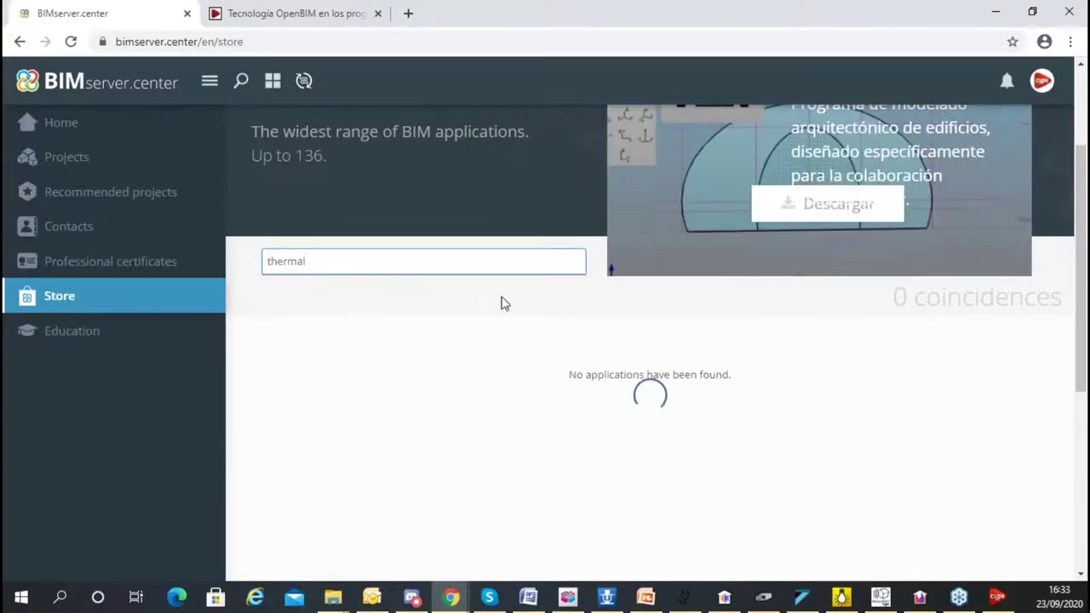
scroll(477, 264, "down", 1)
scroll(391, 251, "up", 1)
type("rmal a")
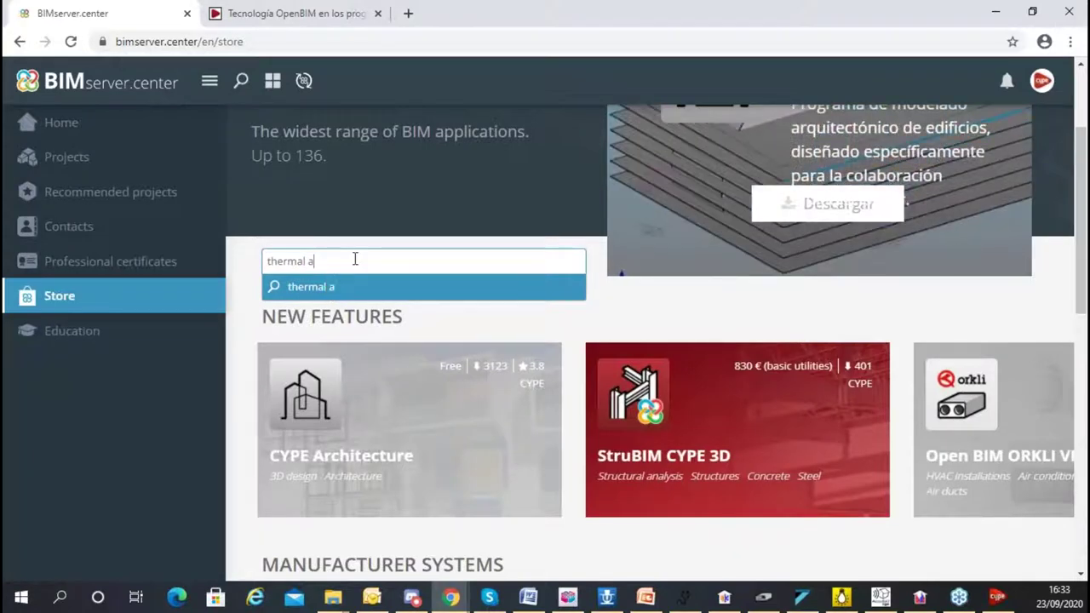
type("nalysis")
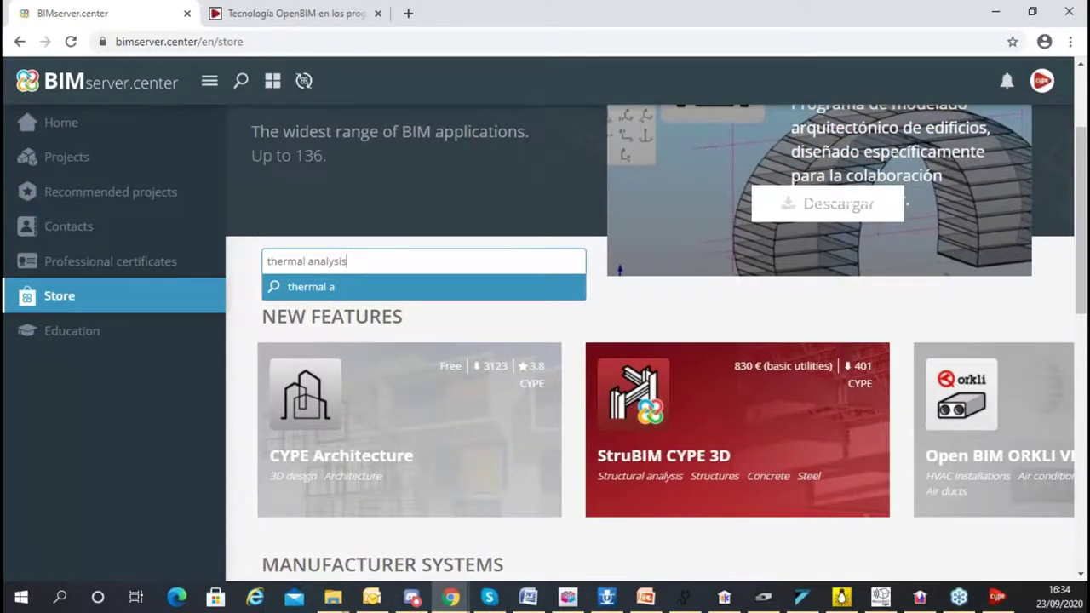
key("Return")
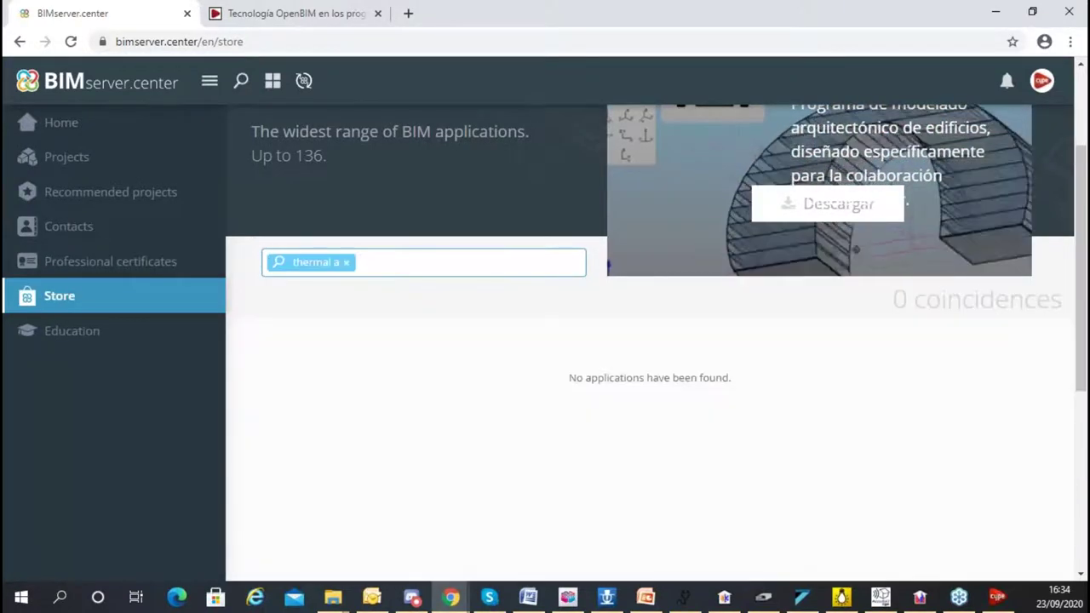
- Remove the "thermal a" term and try searching the store with "thermal an" and "cypetherm"
left_click(345, 263)
type("t")
key("BackSpace")
type("thermal")
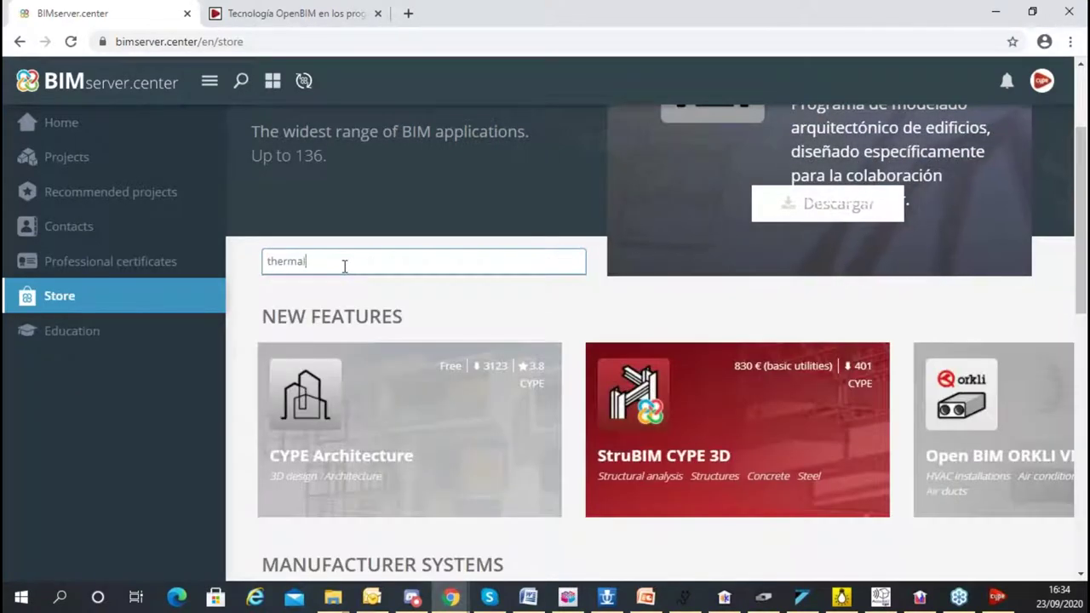
type(" an")
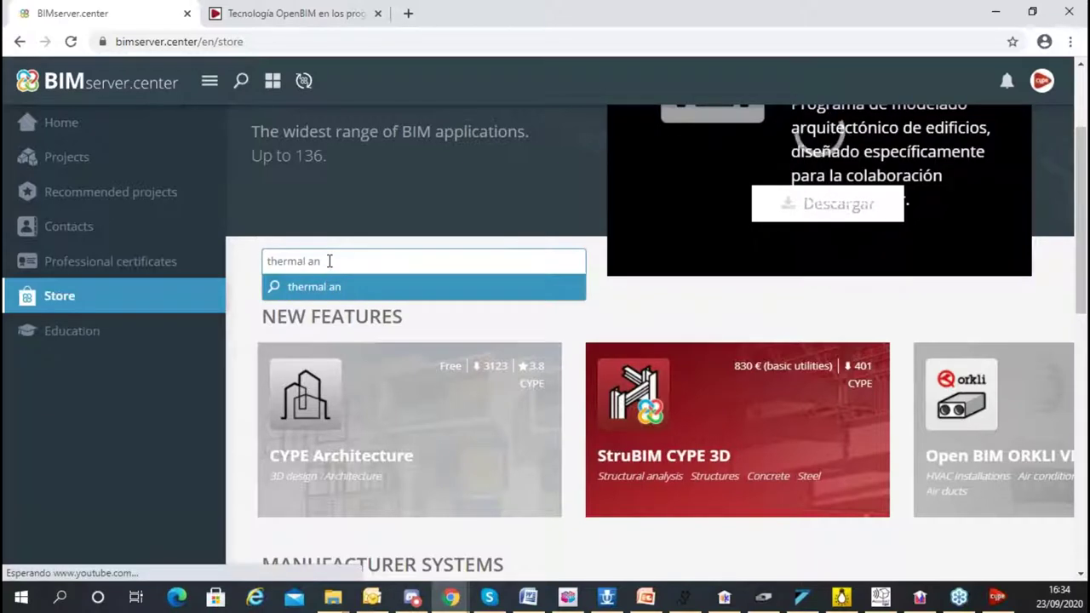
triple_click(331, 260)
type("thermal an")
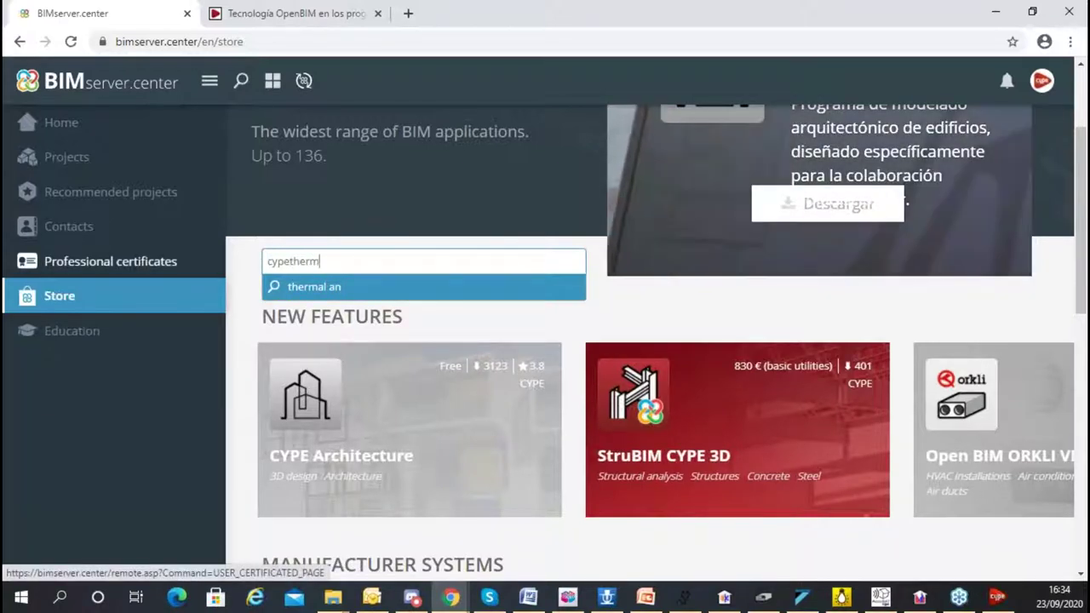
key("Return")
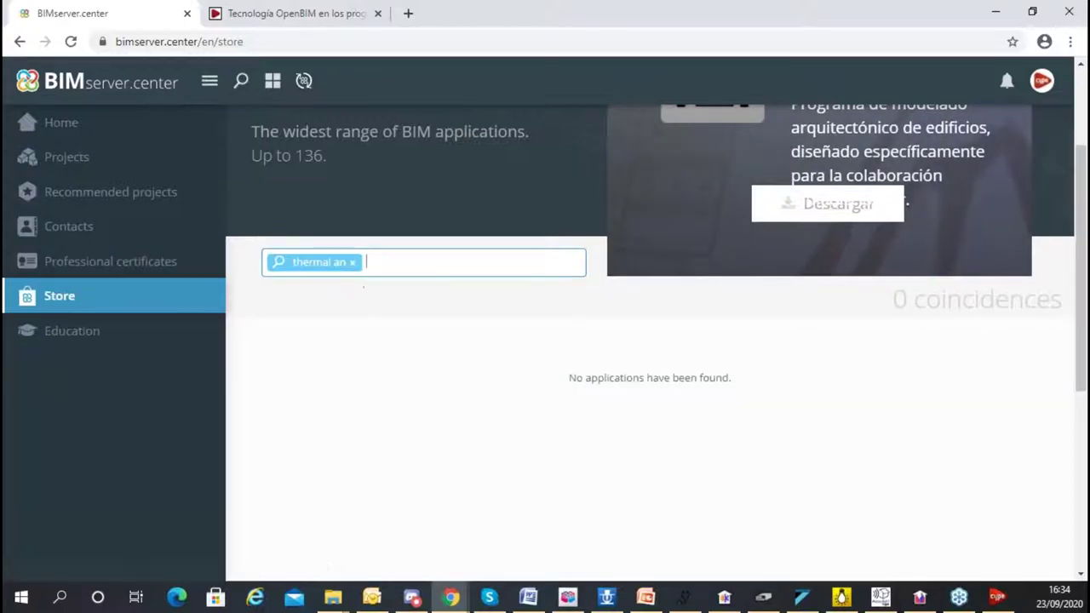
- Remove the "thermal an" term and search the store for "cypetherm"
left_click(353, 262)
type("cypetherm")
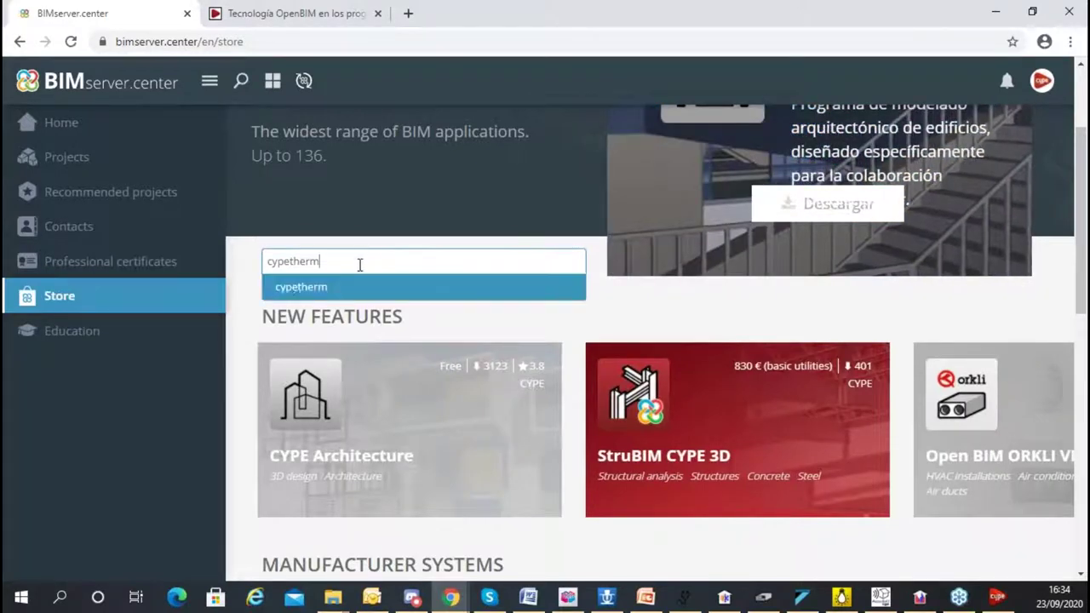
left_click(349, 287)
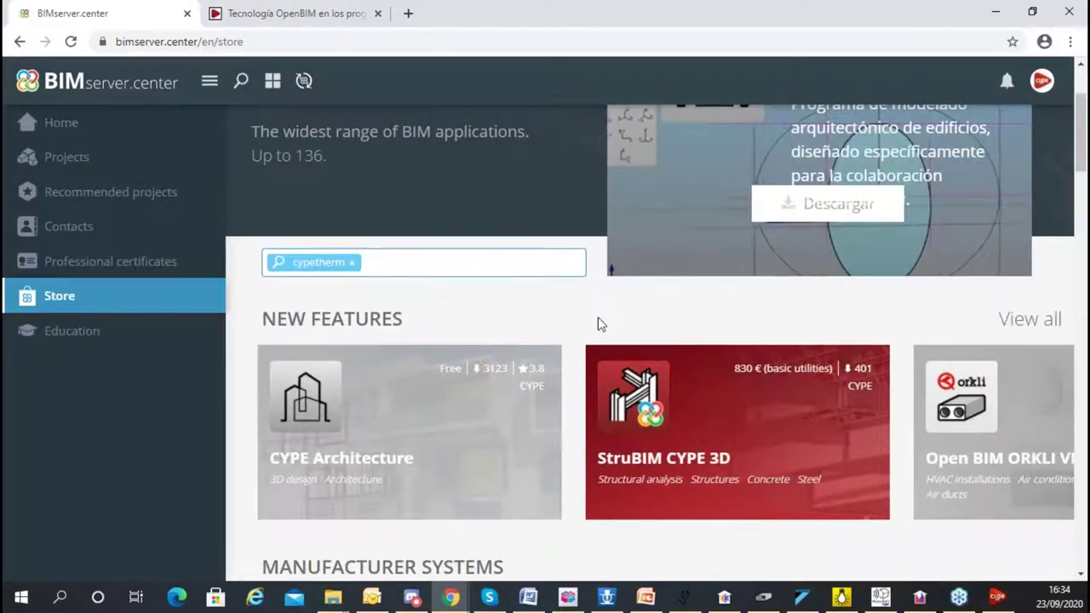
- Examine the CYPETHERM applications in the search results, including their prices, countries and energy analysis categories
scroll(517, 259, "down", 2)
scroll(414, 168, "up", 2)
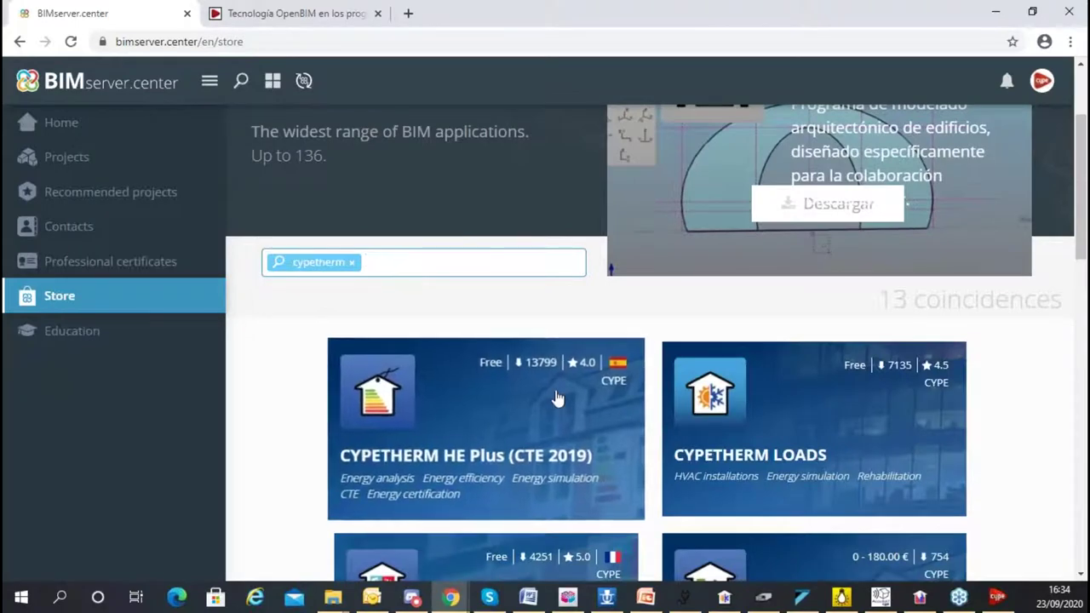
scroll(722, 311, "down", 2)
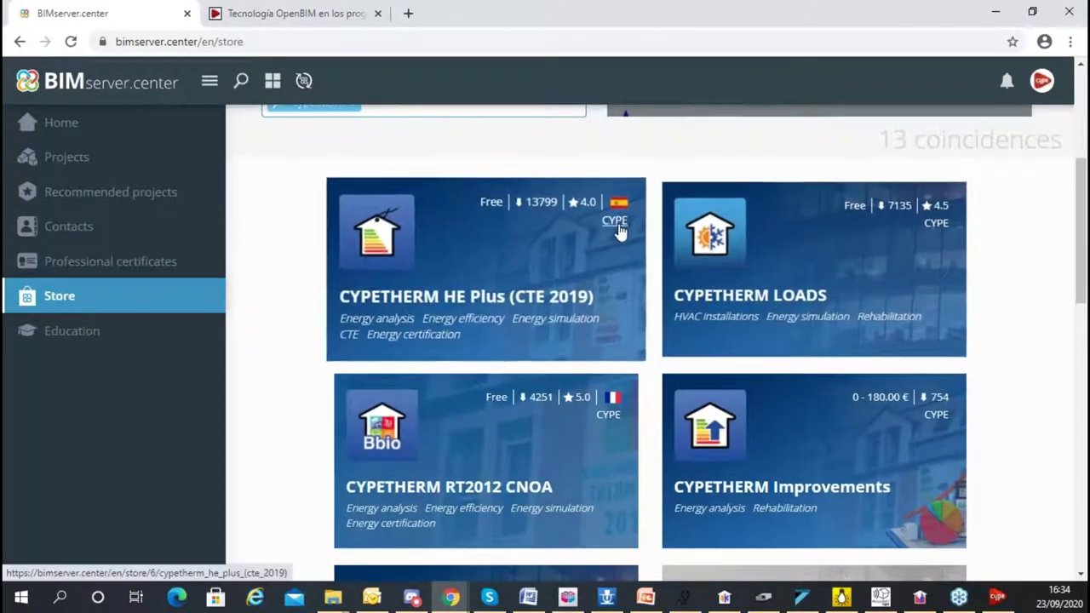
scroll(588, 324, "down", 1)
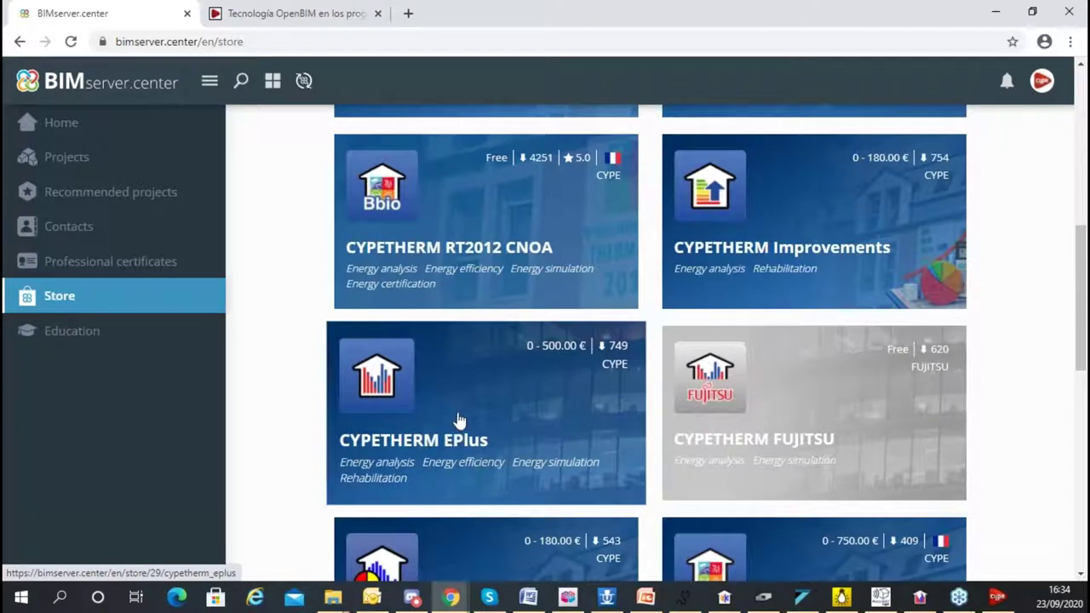
scroll(565, 396, "down", 1)
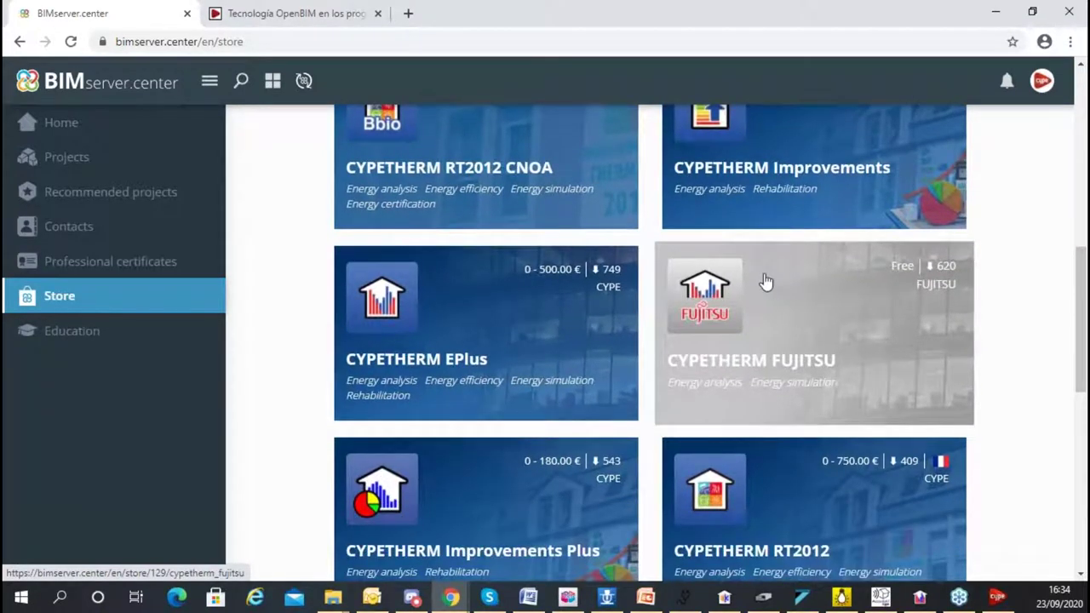
scroll(767, 294, "down", 5)
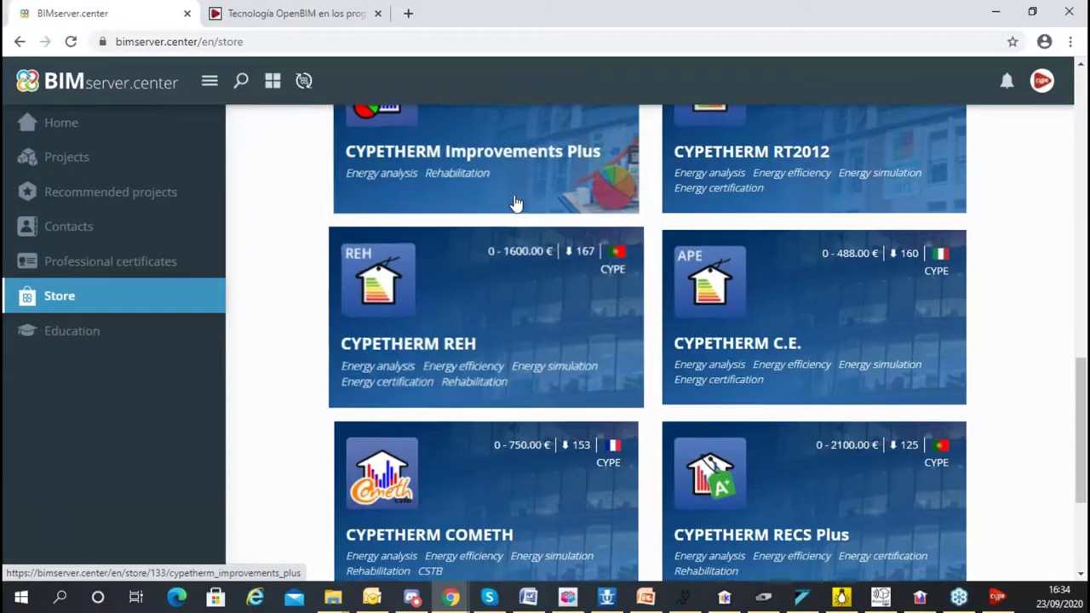
scroll(515, 203, "up", 3)
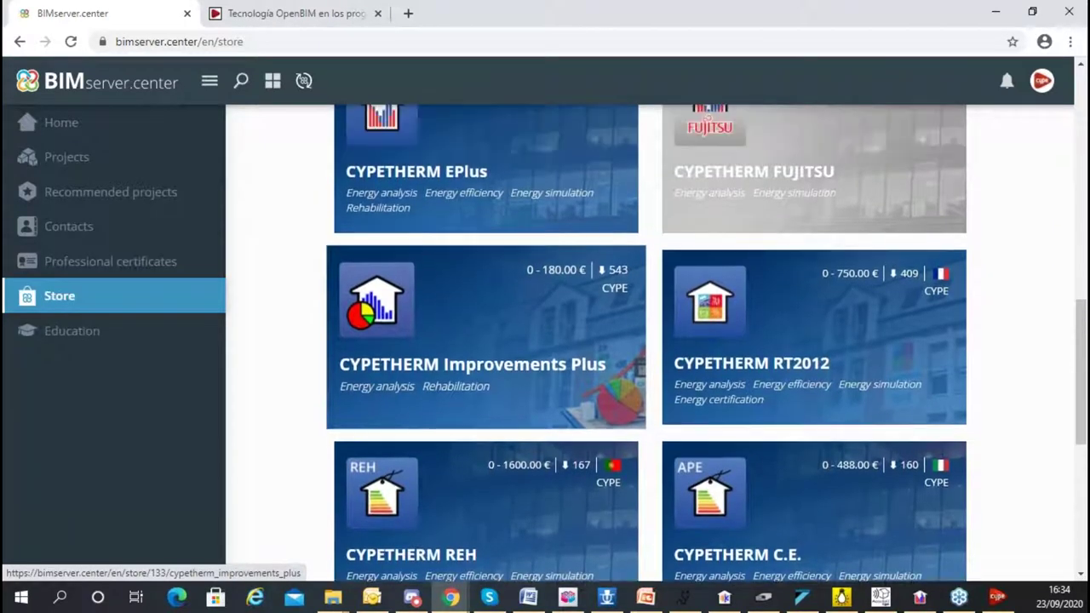
scroll(485, 255, "up", 1)
scroll(457, 244, "down", 5)
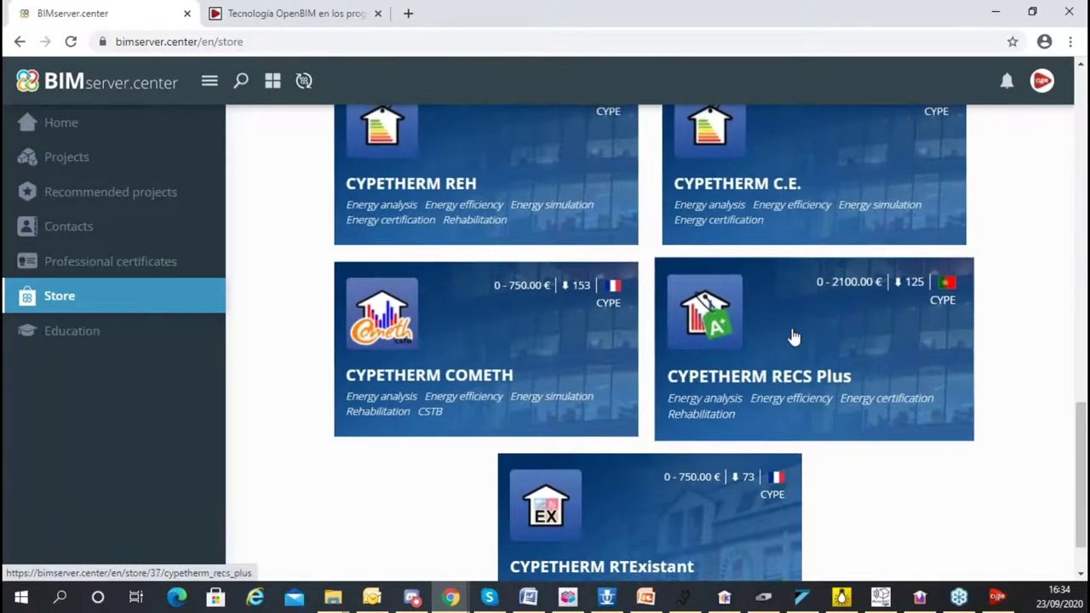
scroll(661, 463, "down", 1)
scroll(603, 353, "up", 5)
scroll(602, 354, "up", 5)
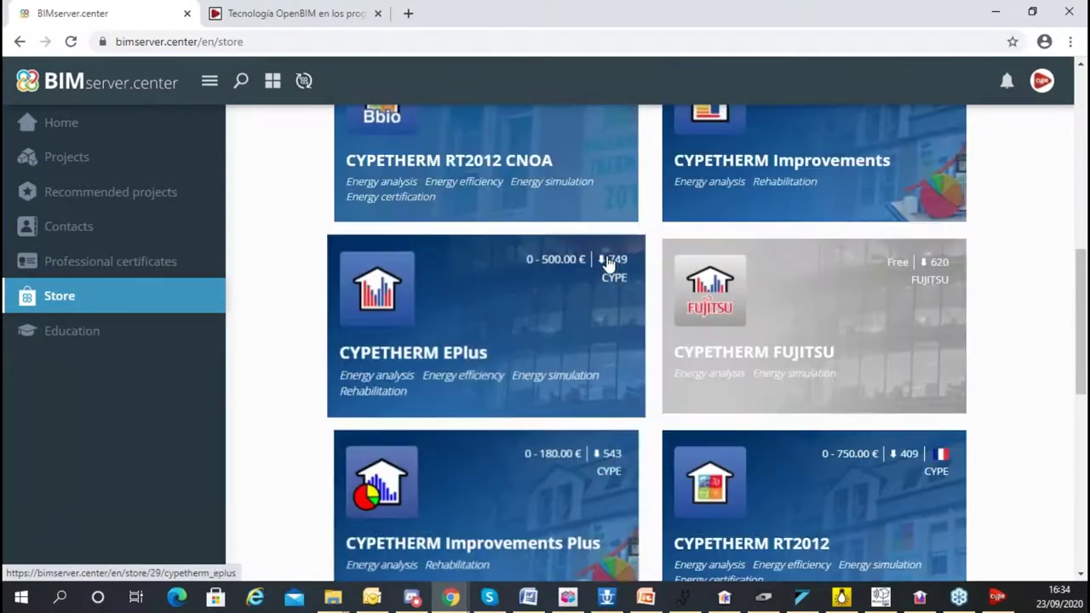
- Look through the CYPETHERM listings again, including LOADS, EPlus, Improvements Plus and HE Plus
scroll(707, 296, "down", 3)
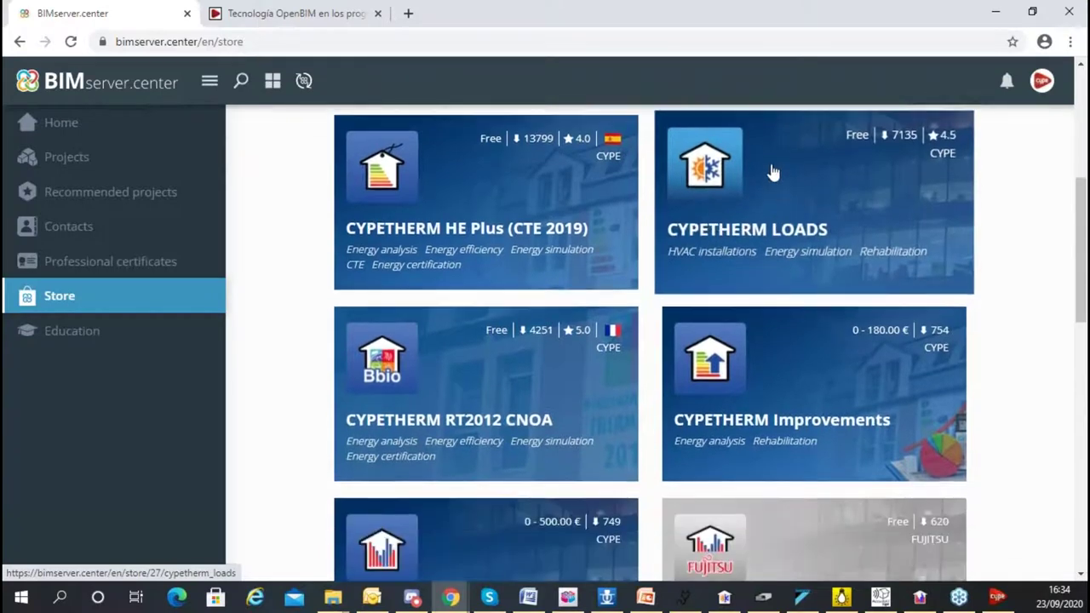
scroll(477, 409, "down", 2)
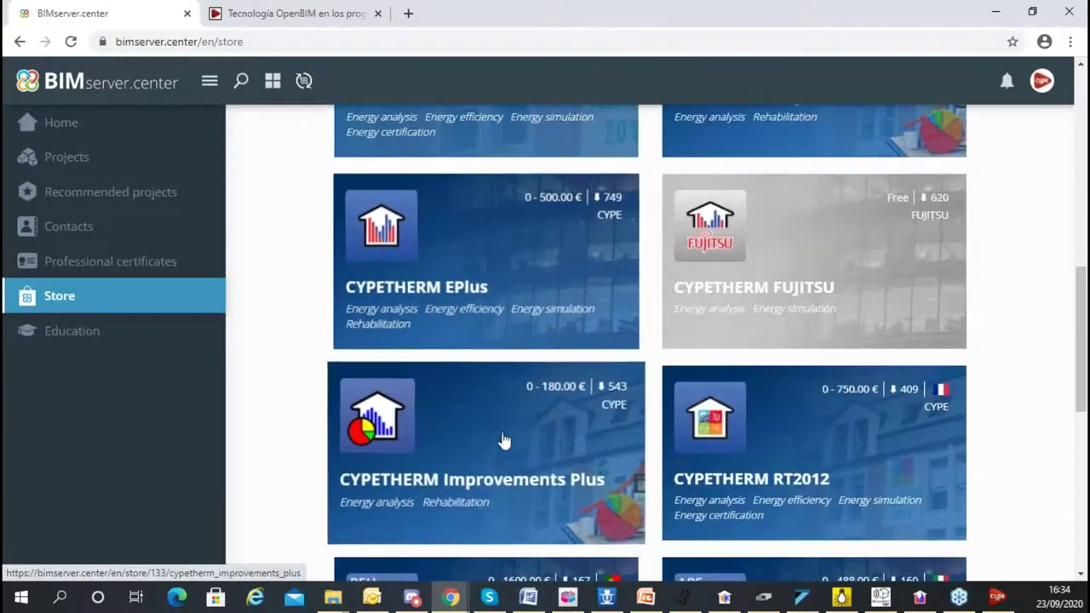
scroll(489, 430, "up", 2)
scroll(492, 429, "up", 1)
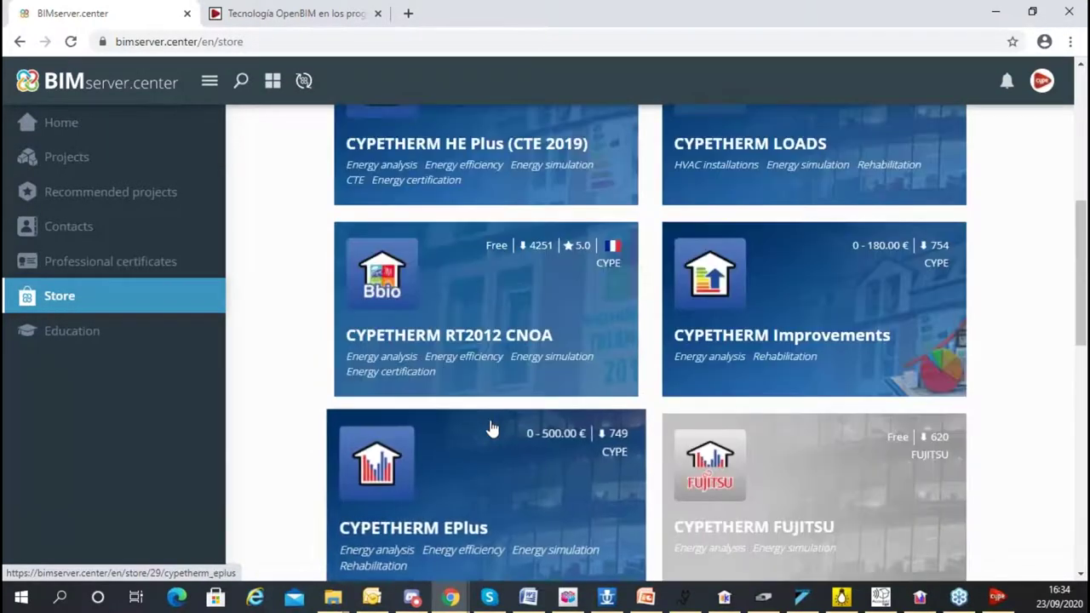
scroll(499, 377, "up", 3)
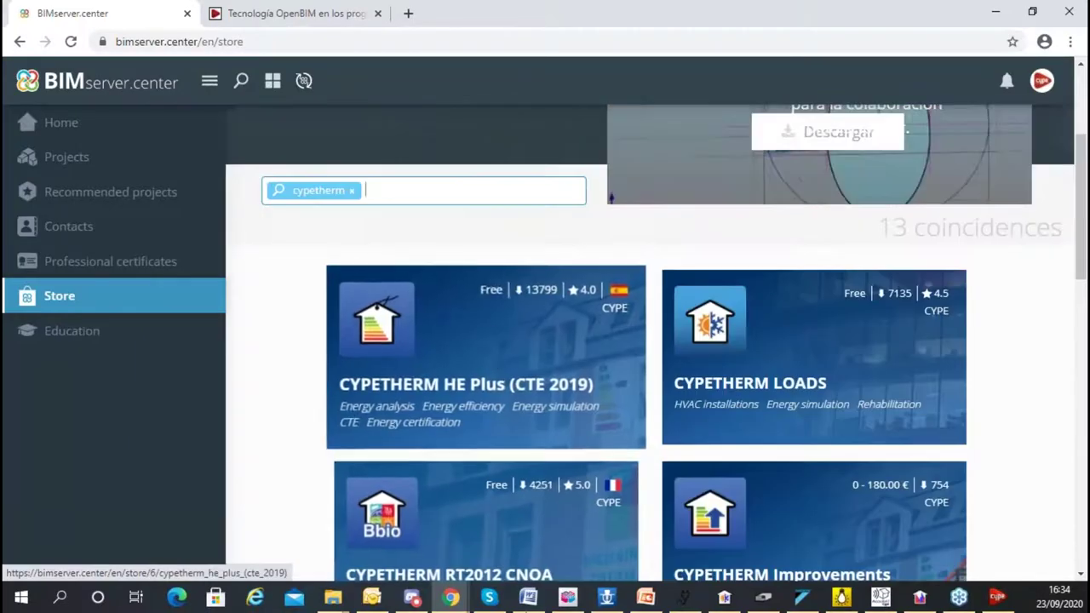
- Switch to CYPETHERM LOADS, save the open City Hall project and start a new project with the file name new1
left_click(724, 597)
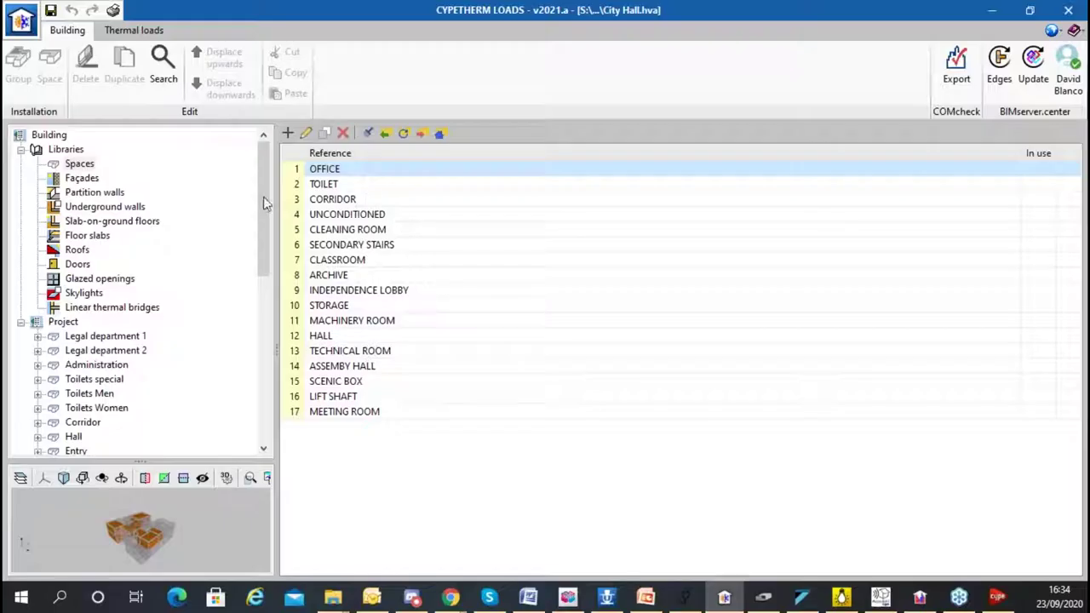
left_click(20, 20)
left_click(39, 53)
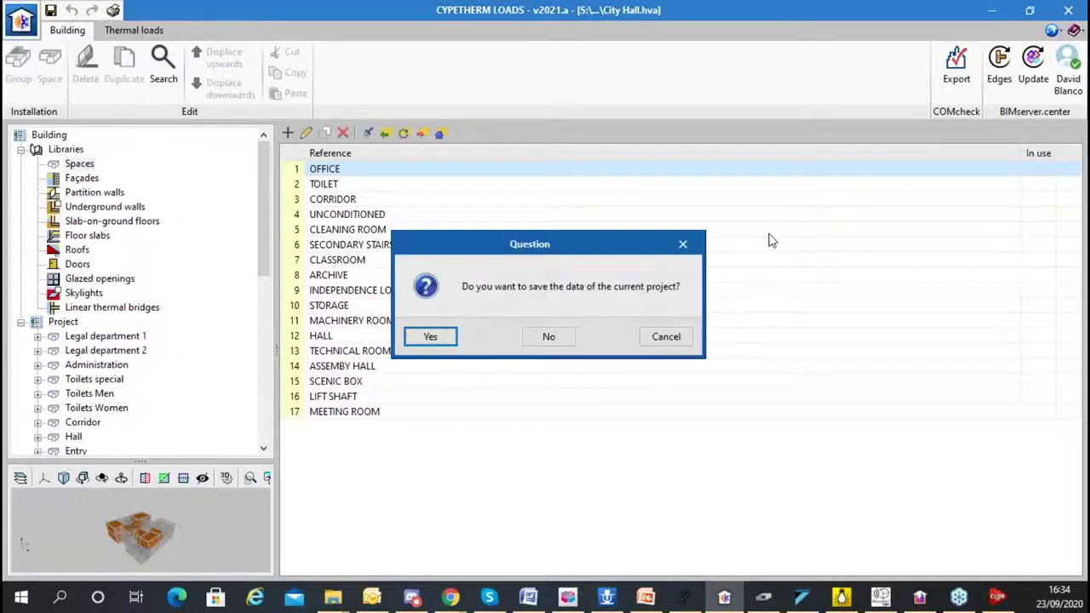
left_click(430, 336)
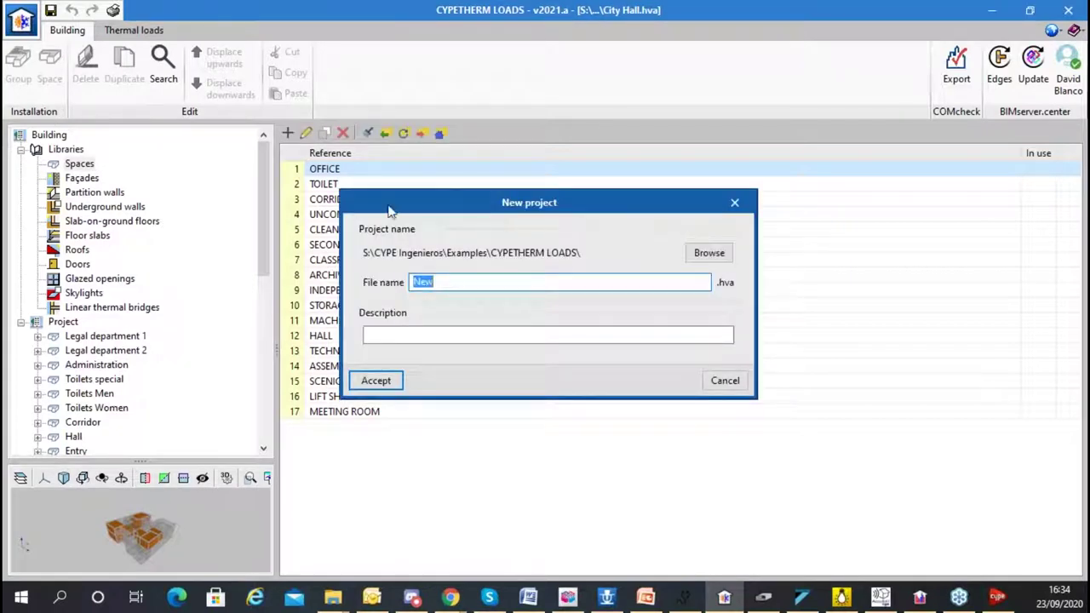
type("1")
type("ne")
left_click(379, 381)
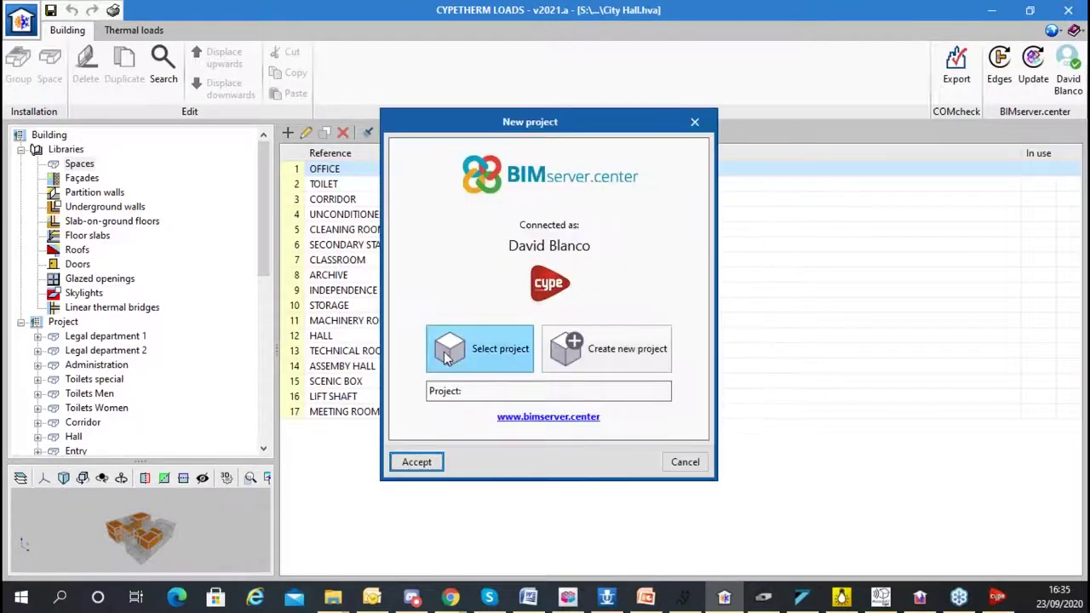
- Link the new project to the International-MEP-webinar project on BIMserver.center
left_click(497, 358)
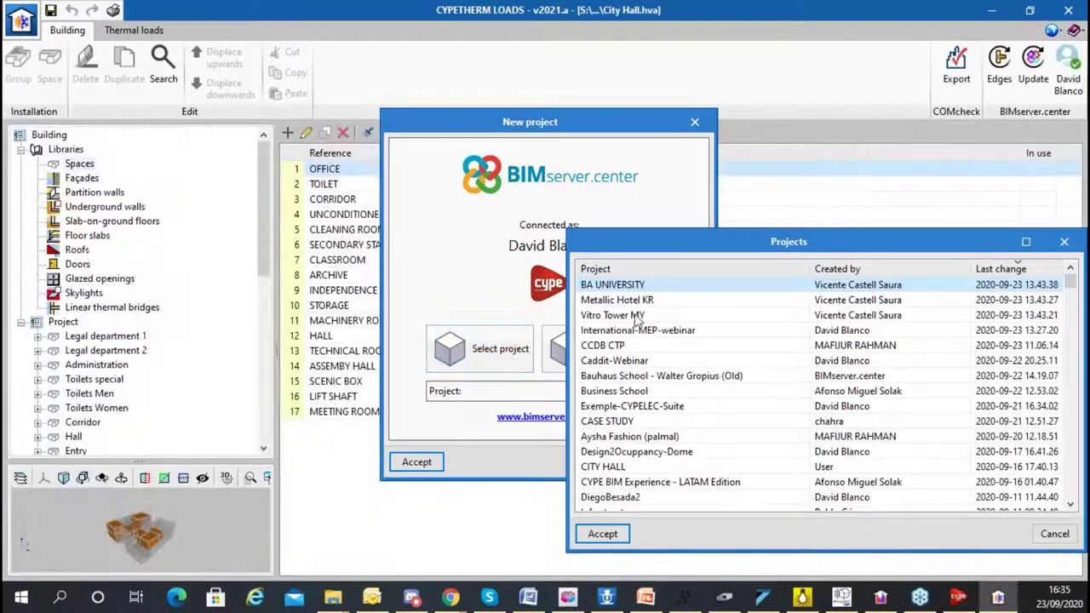
left_click(637, 332)
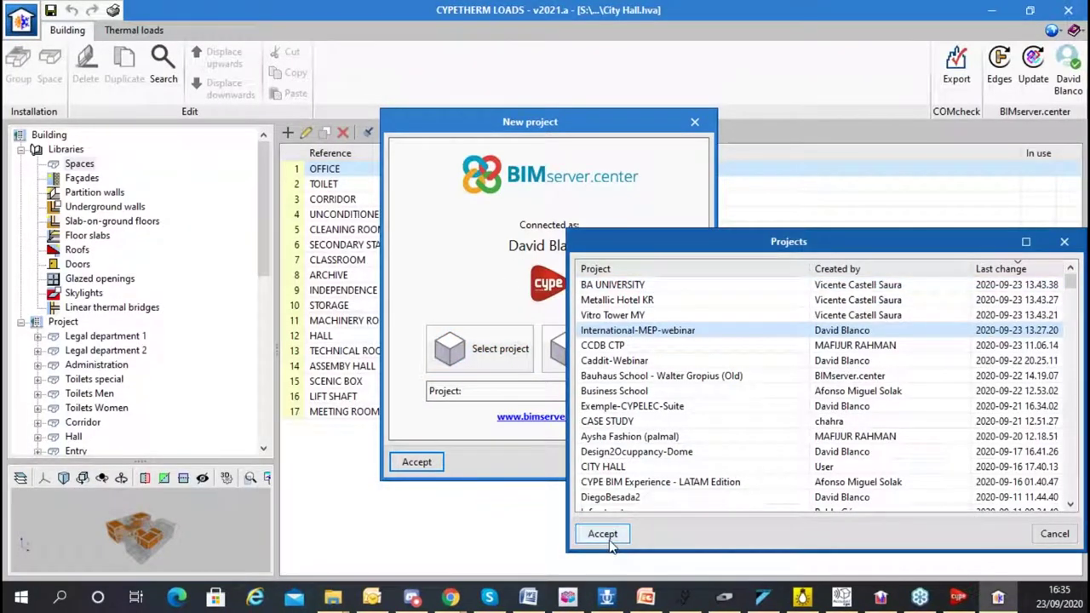
left_click(602, 534)
left_click(417, 462)
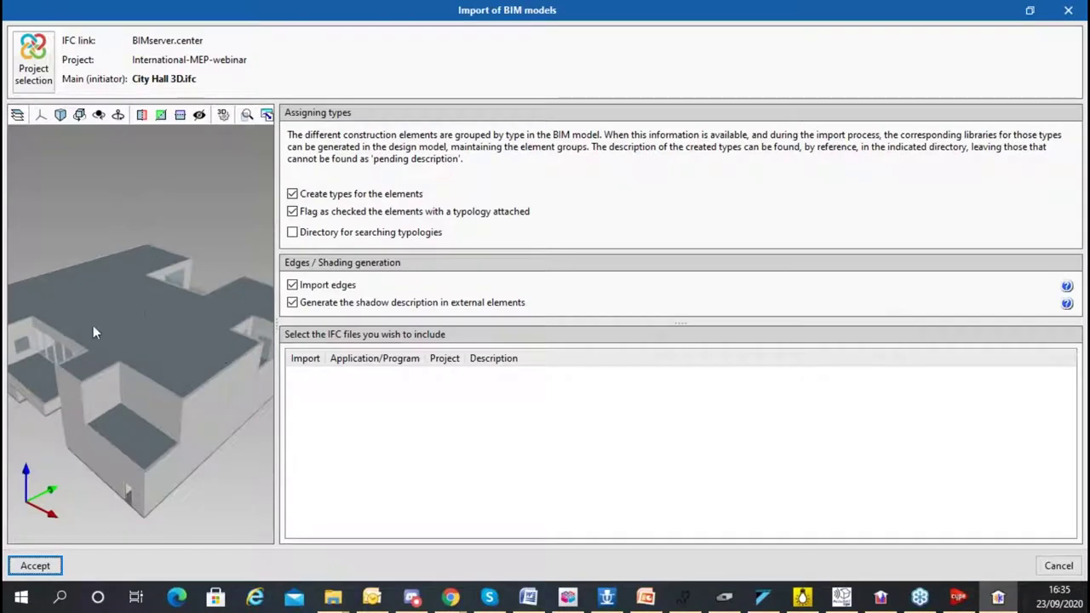
- Try enabling a directory for searching typologies in the BIM model import, and turn the option off again
left_click(363, 239)
type("Import of BIM models")
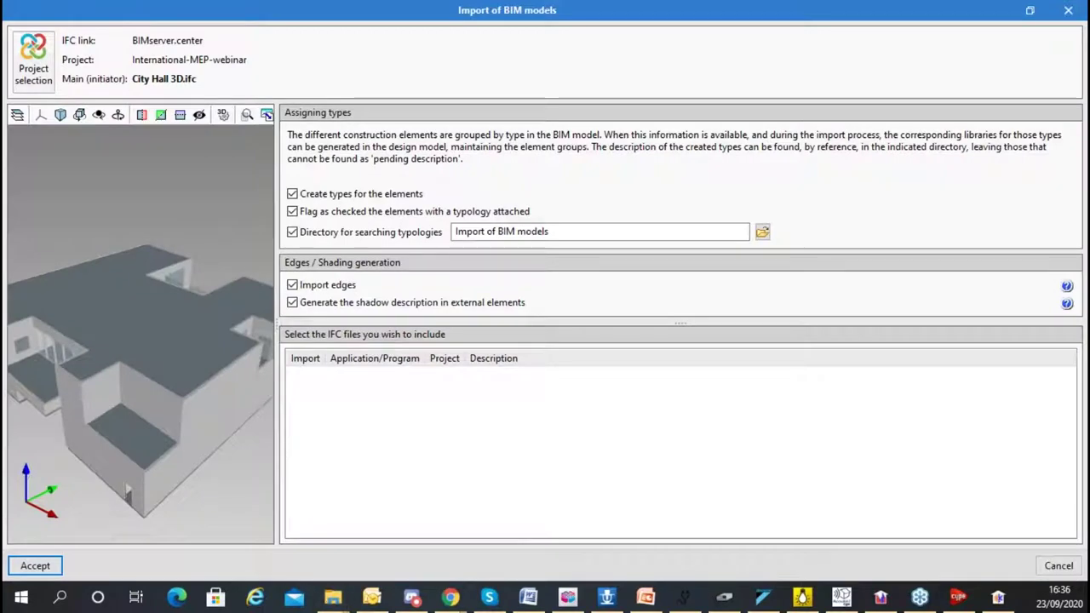
left_click_drag(549, 232, 455, 231)
key("Delete")
left_click(389, 232)
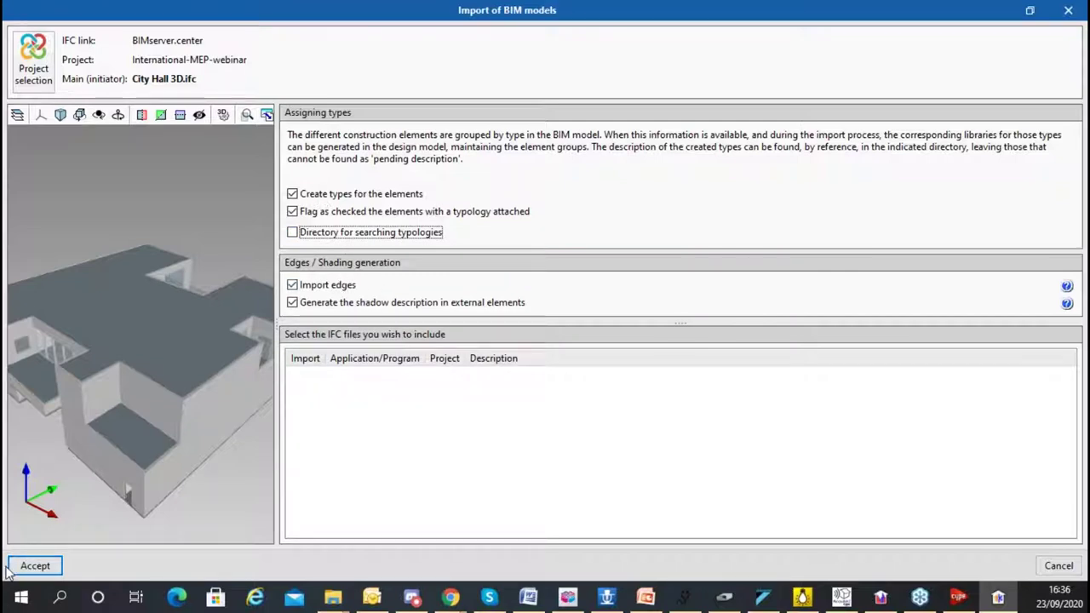
- Import the City Hall 3D.ifc model with element types, edges and shadow descriptions for external elements
left_click(34, 567)
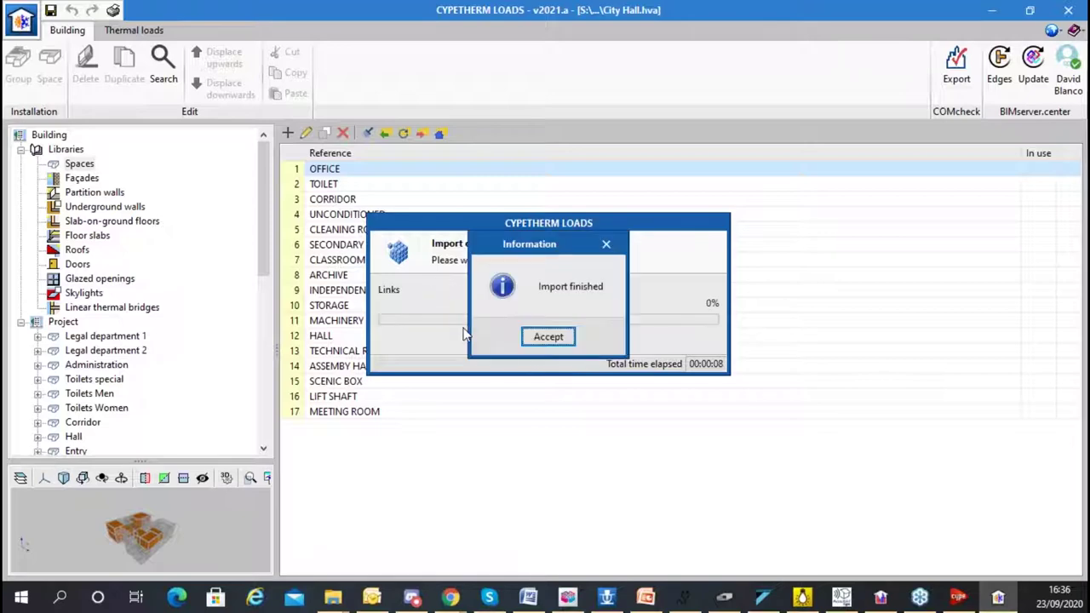
left_click(555, 337)
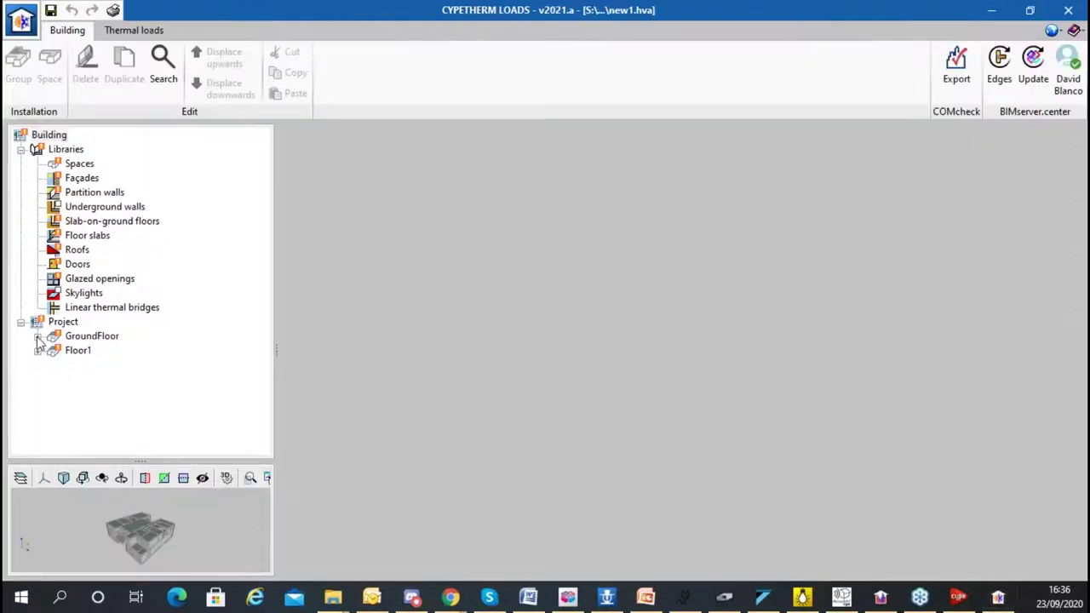
- Expand Floor1 and GroundFloor in the project tree and look through the imported spaces
left_click(38, 350)
scroll(45, 341, "up", 3)
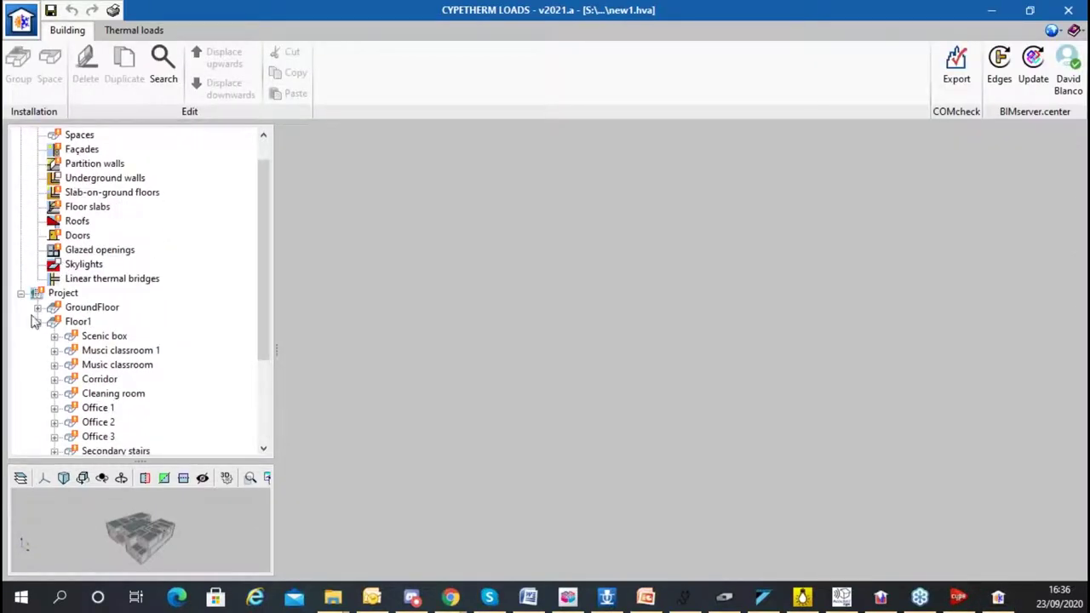
left_click(37, 308)
scroll(58, 307, "up", 4)
scroll(82, 285, "down", 3)
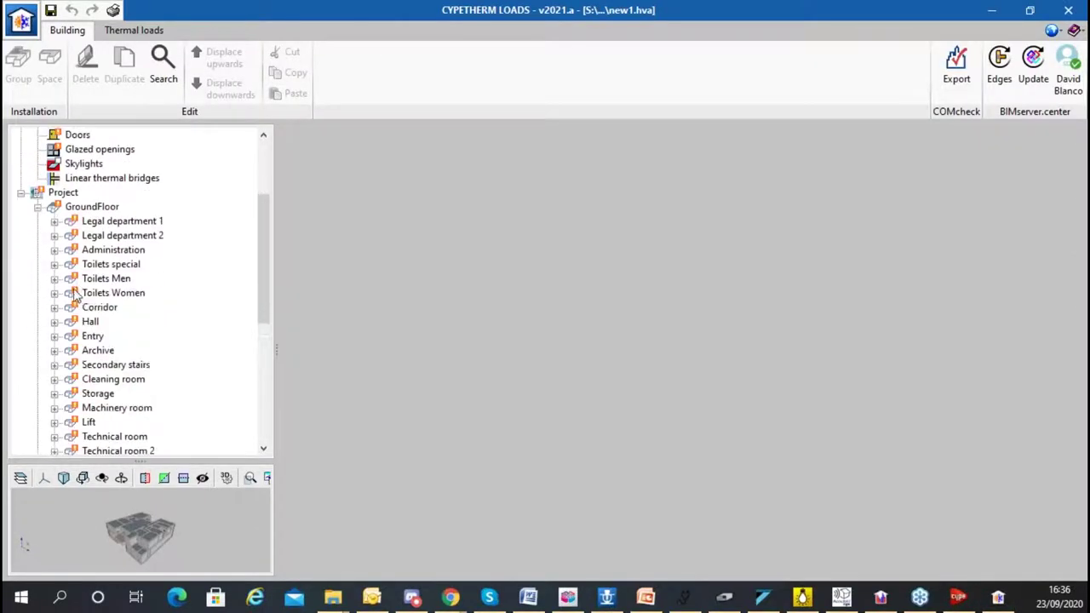
scroll(102, 205, "down", 6)
scroll(126, 289, "up", 9)
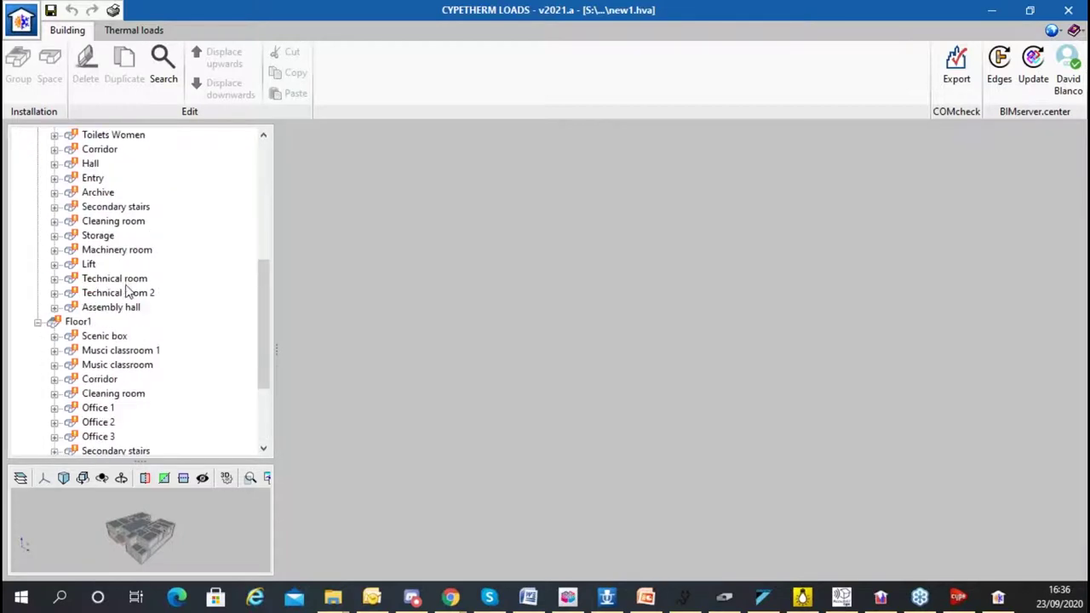
scroll(115, 302, "up", 1)
- Examine the walls, floors, openings and linear thermal bridges of Legal department 1, with the 3D model preview enlarged
double_click(122, 350)
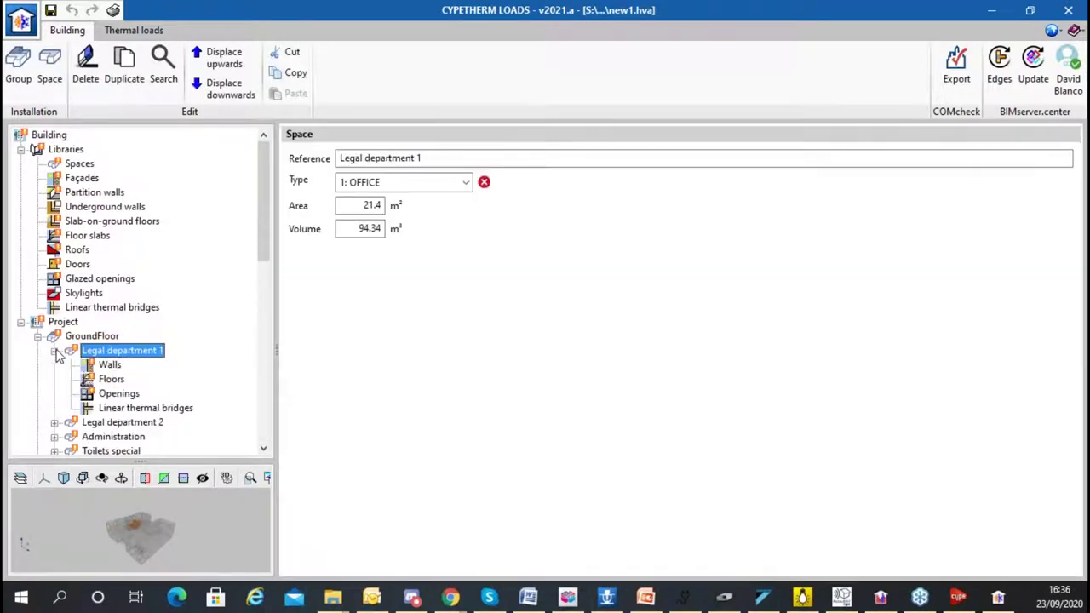
left_click(110, 364)
left_click(112, 379)
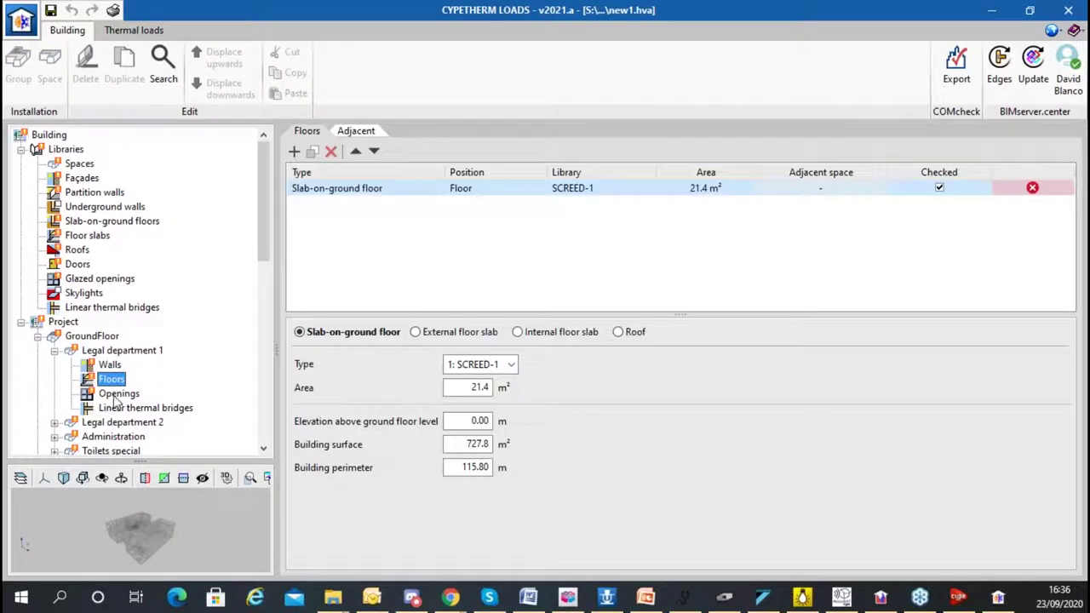
left_click_drag(160, 462, 140, 322)
middle_click_drag(127, 457, 168, 462)
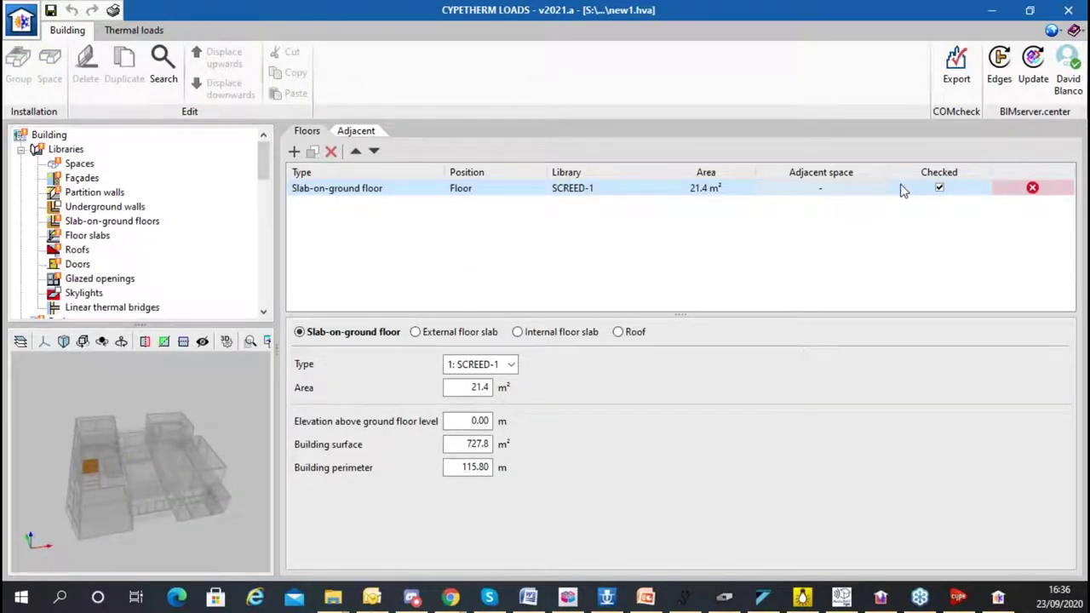
scroll(124, 246, "down", 4)
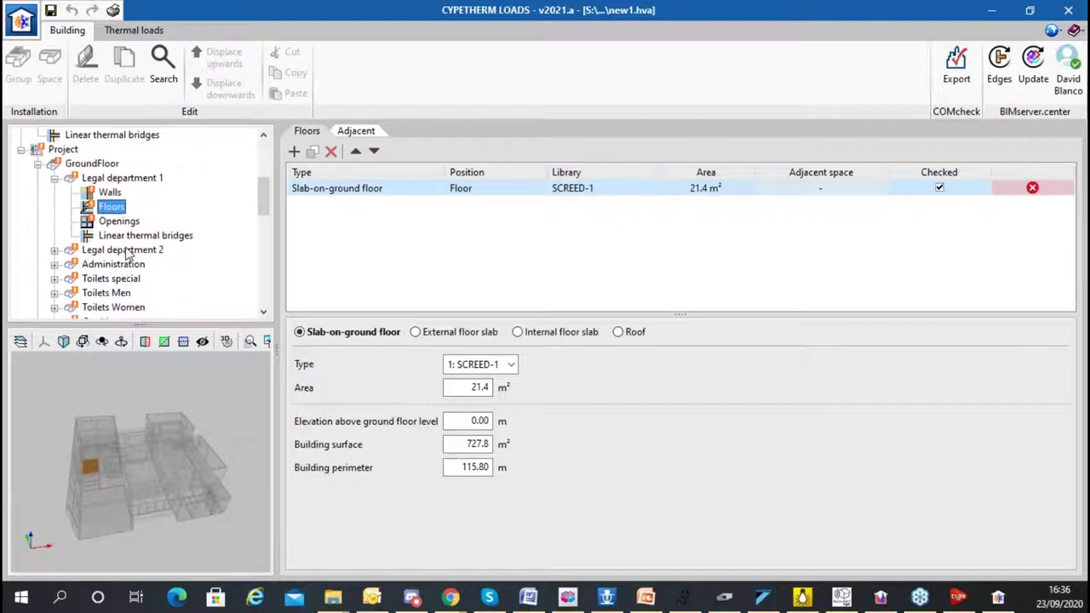
left_click(119, 221)
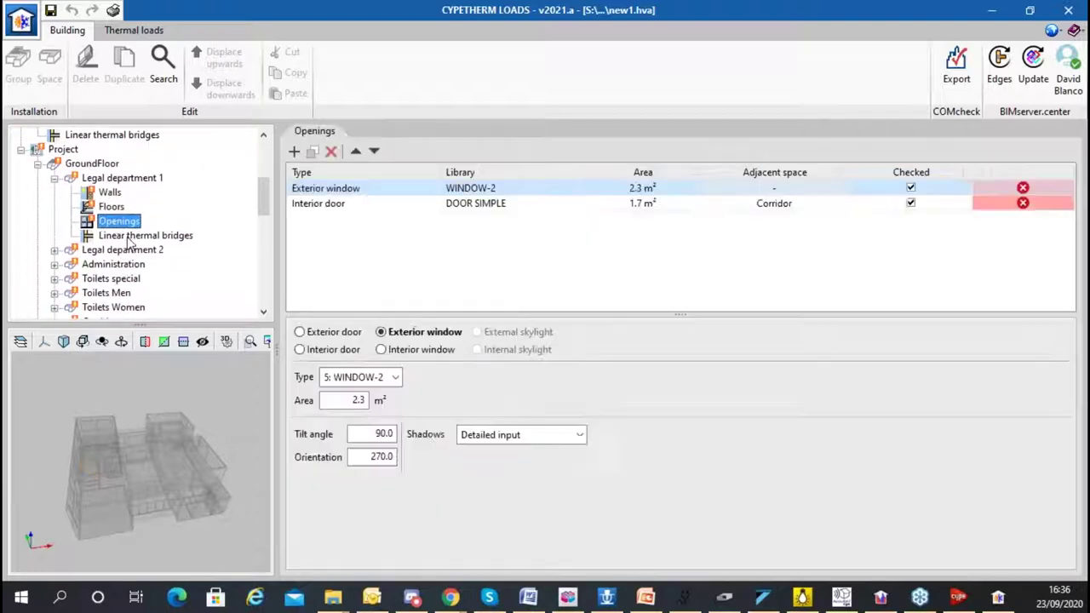
left_click(136, 236)
- Open the OFFICE type in the spaces library and examine its space classification and calculation conditions
scroll(120, 230, "up", 4)
left_click(81, 164)
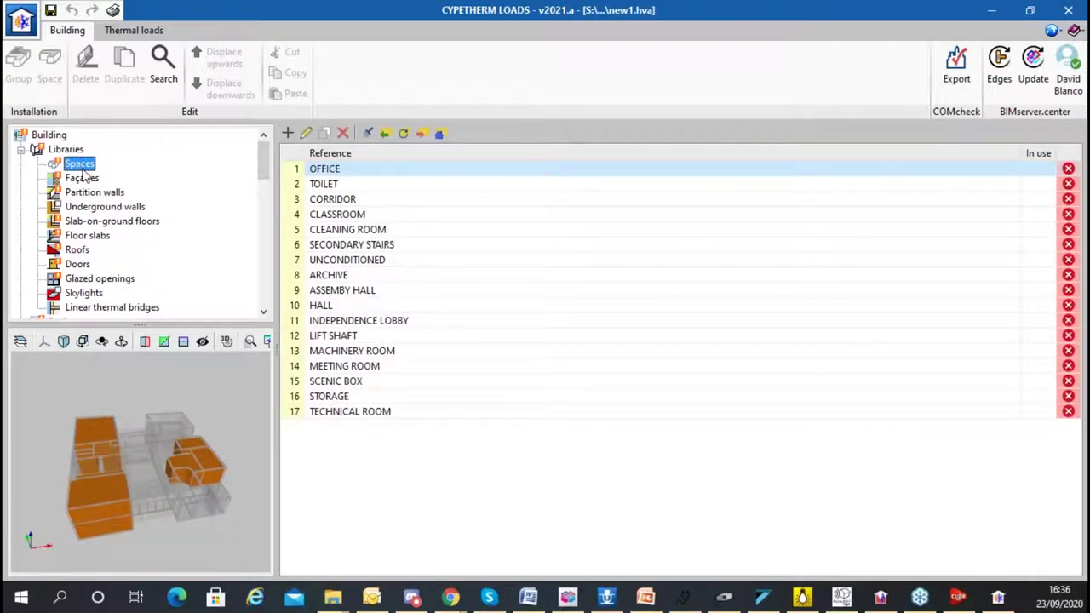
left_click(307, 134)
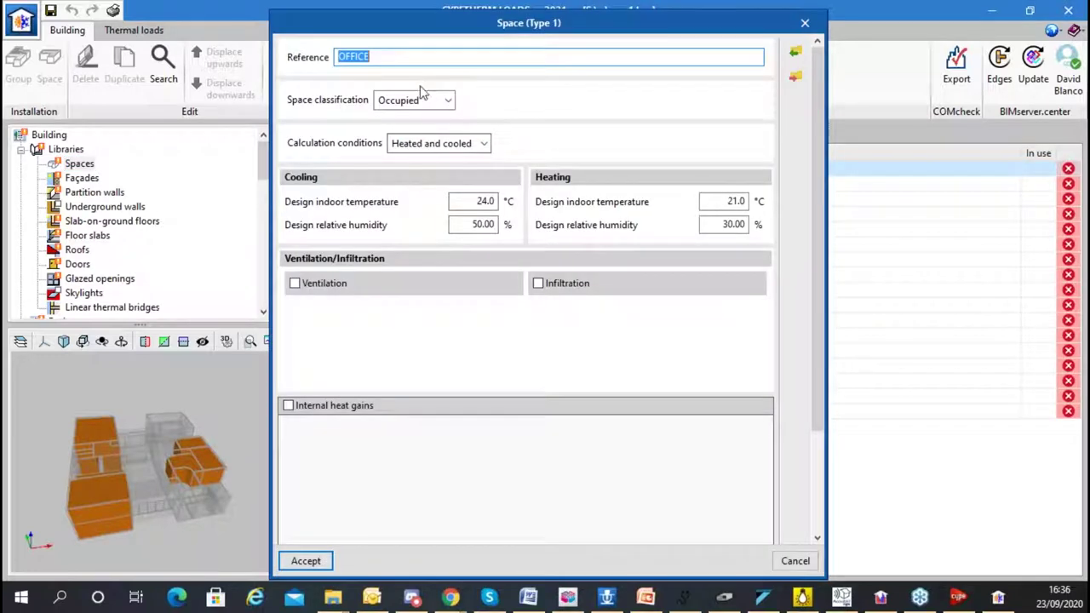
left_click(446, 99)
left_click(446, 100)
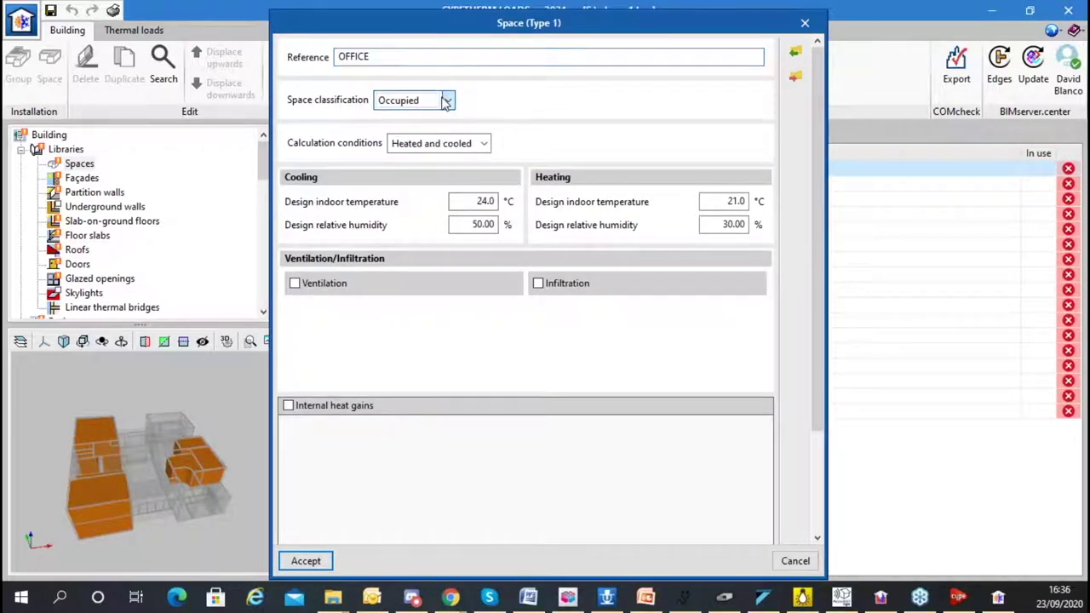
left_click(459, 146)
left_click(460, 145)
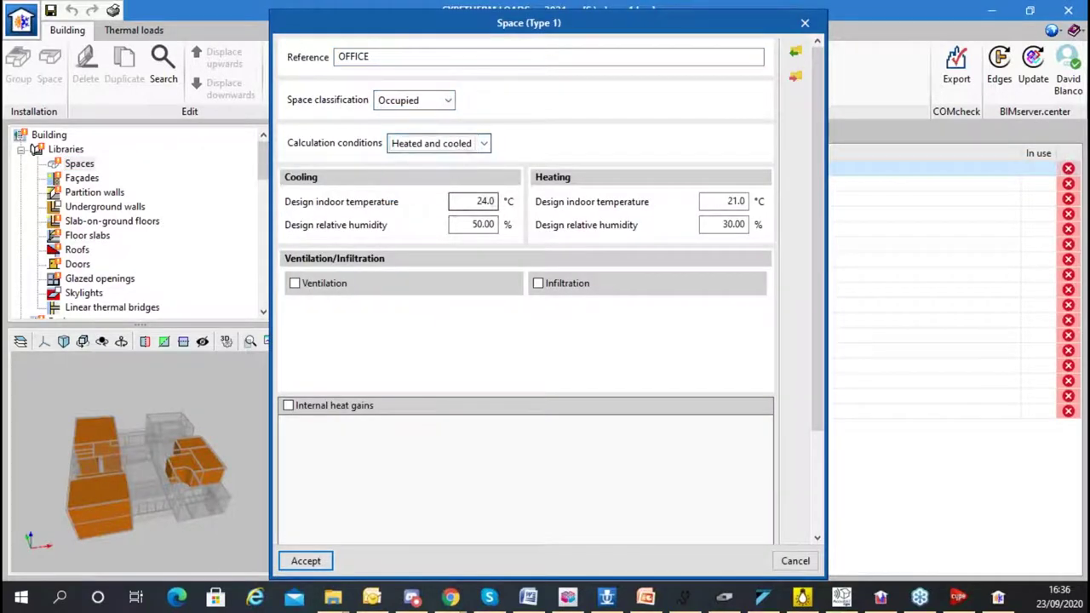
- Try enabling ventilation at 100 l/s and internal heat gains for the OFFICE space type, and discard the changes
left_click(341, 285)
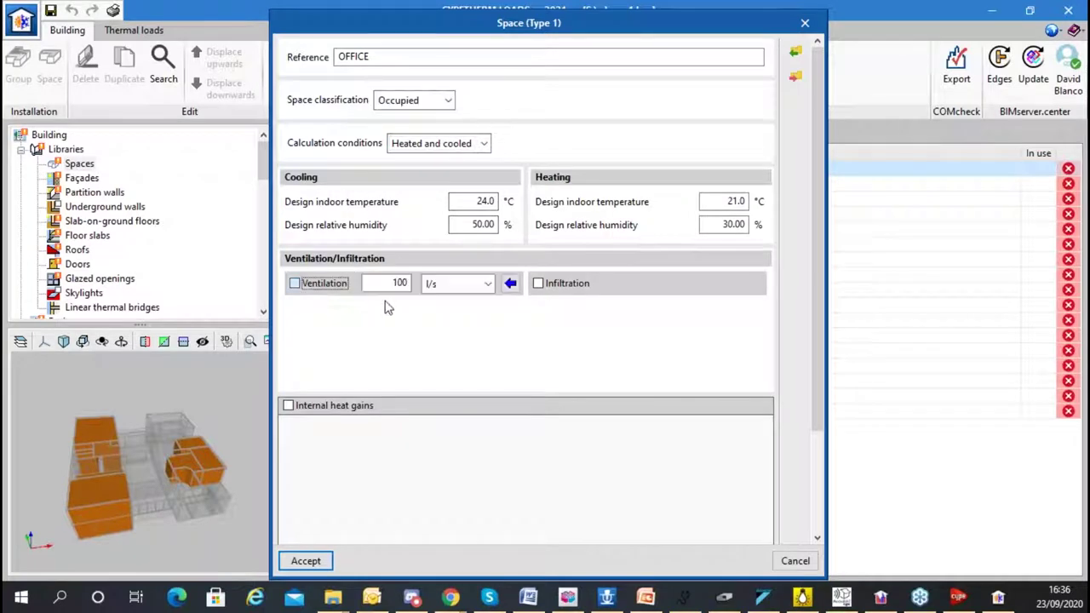
left_click(331, 407)
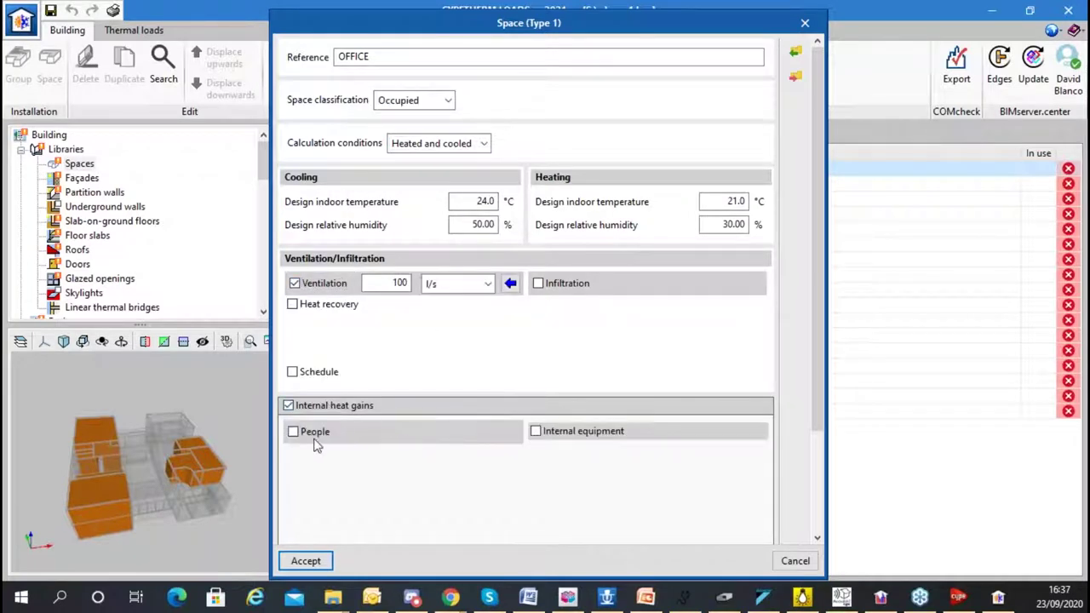
scroll(526, 438, "down", 3)
scroll(520, 430, "up", 2)
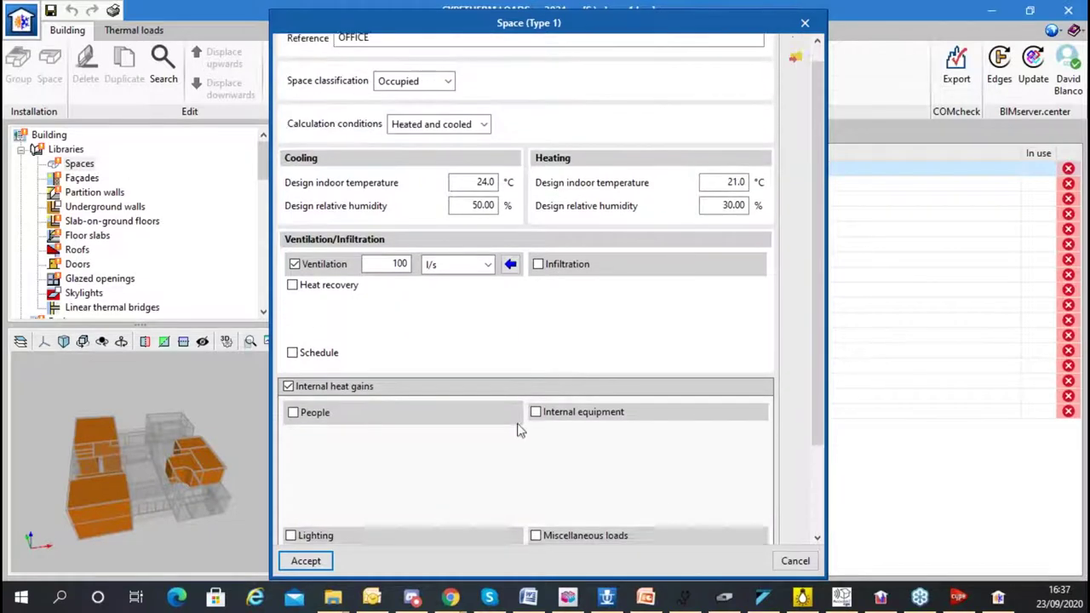
scroll(519, 430, "up", 1)
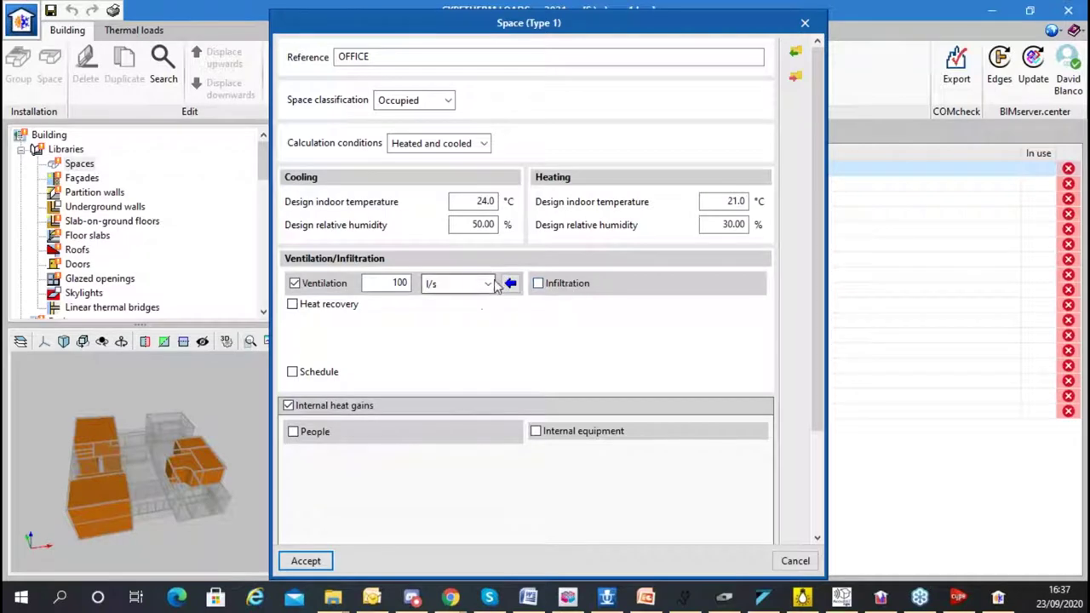
left_click(324, 285)
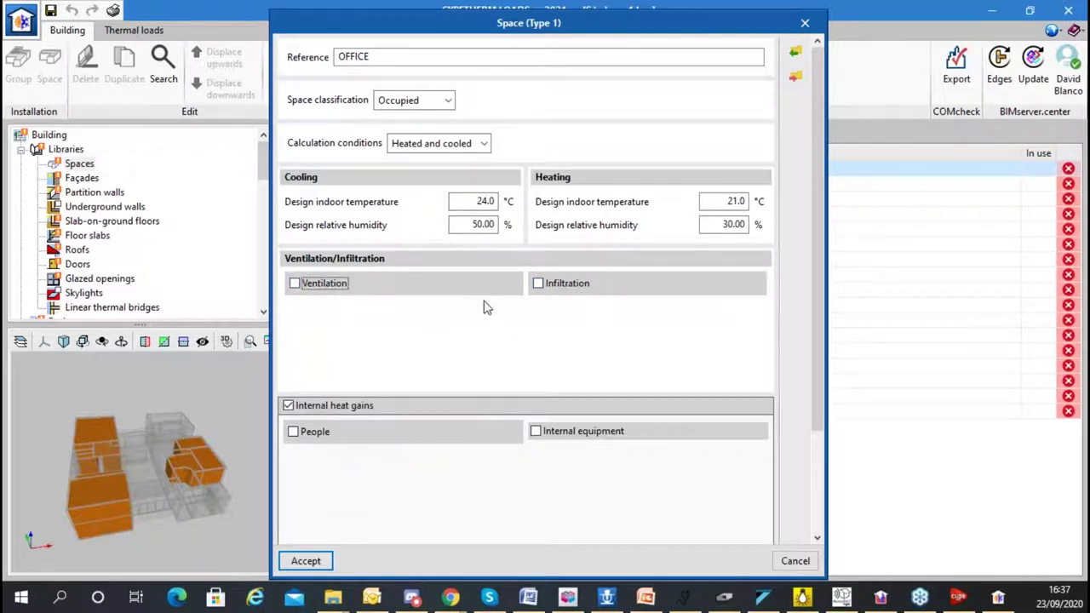
left_click(807, 26)
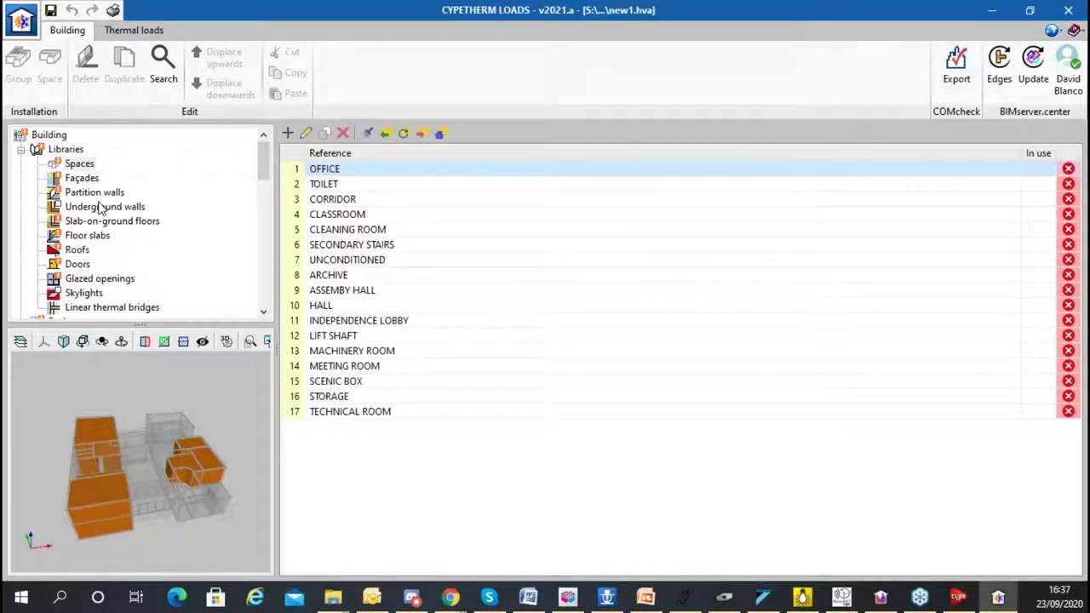
- Open the WALL-1 façade type and examine the representative curtain, stud and EIFS wall types without importing any
left_click(85, 178)
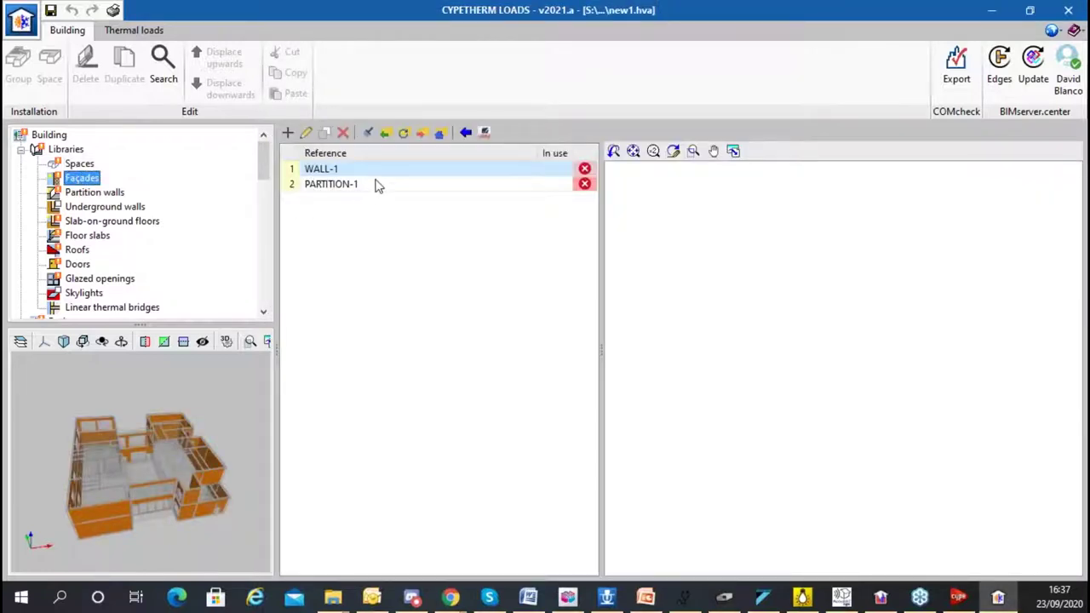
left_click(307, 134)
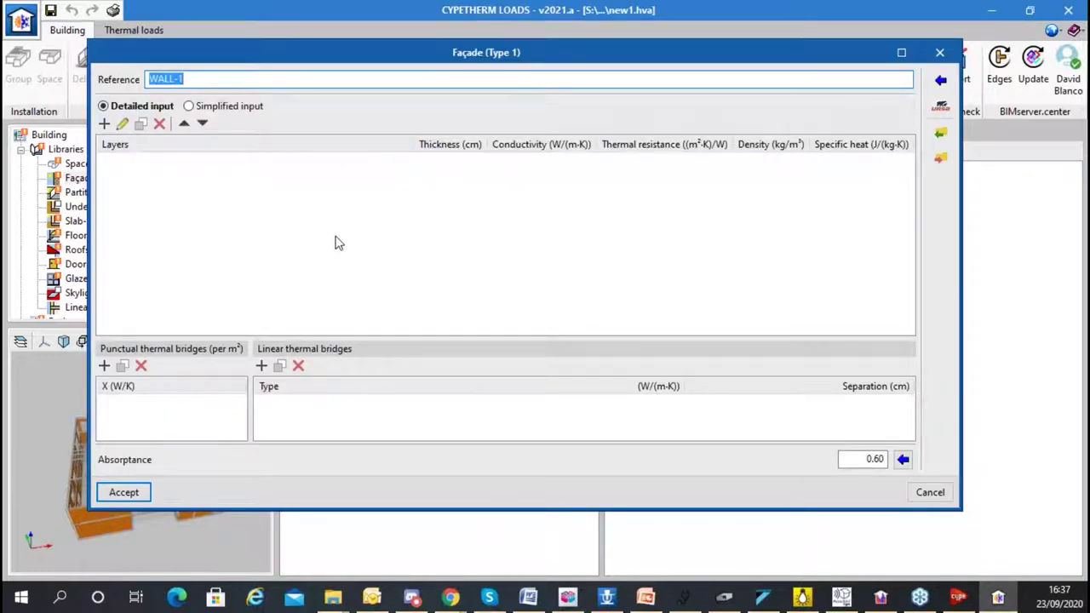
left_click(938, 81)
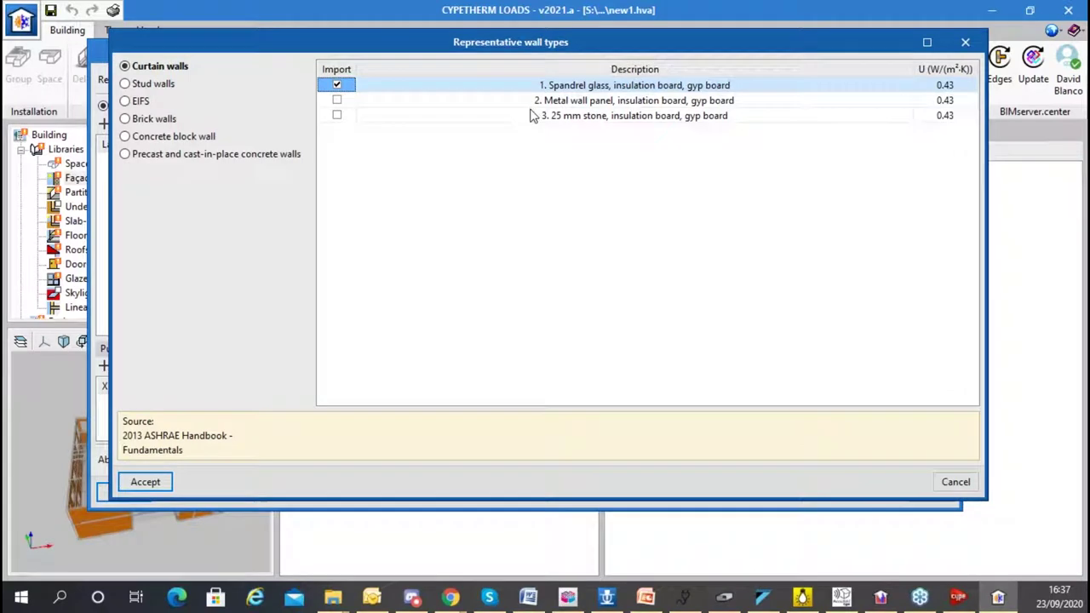
left_click(531, 114)
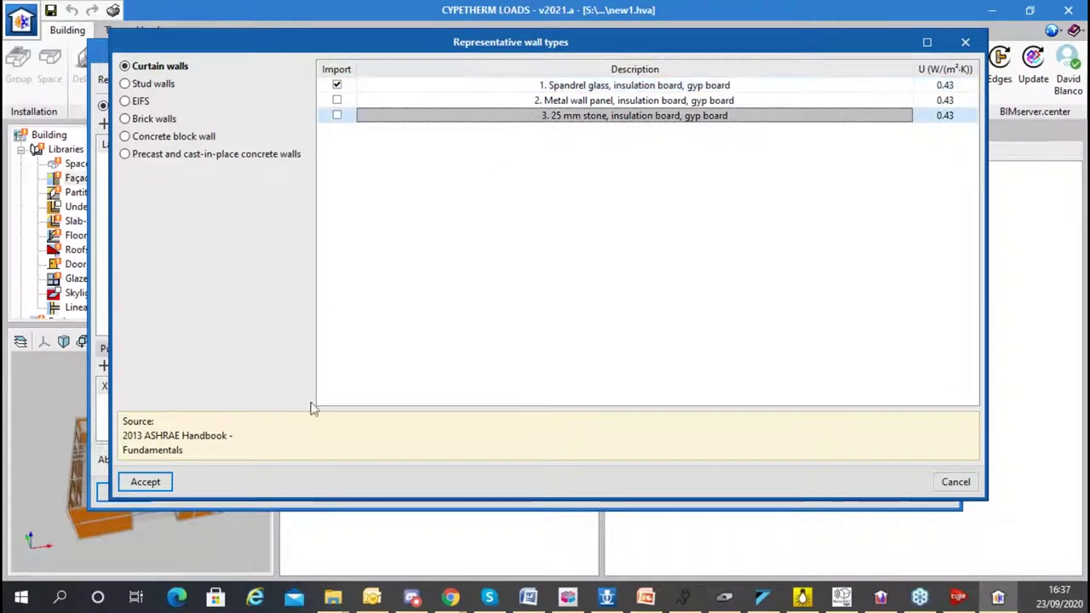
left_click(511, 102)
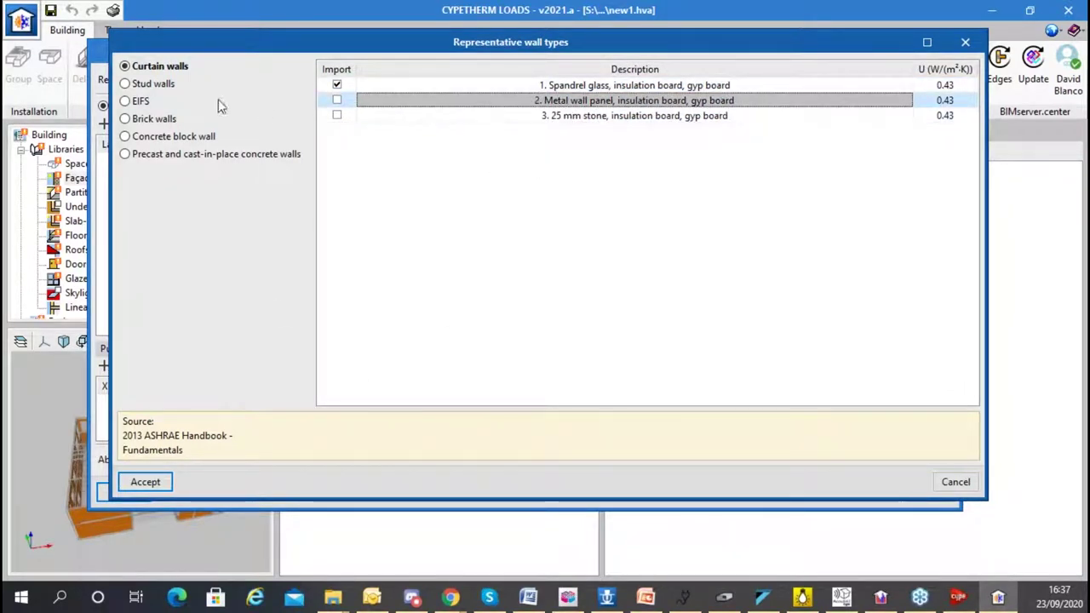
left_click(166, 85)
left_click(147, 100)
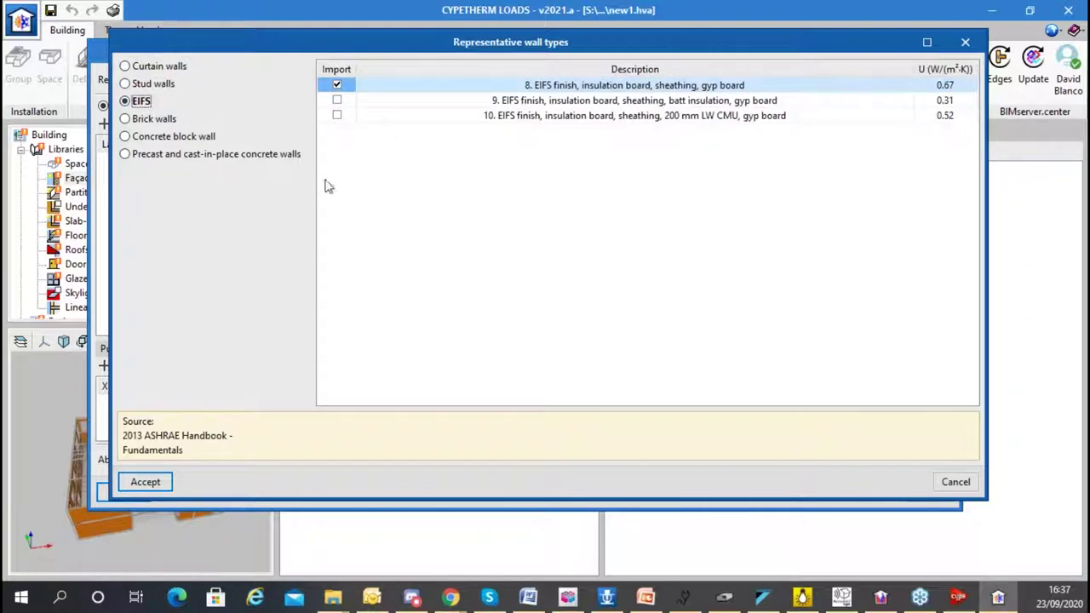
left_click(957, 488)
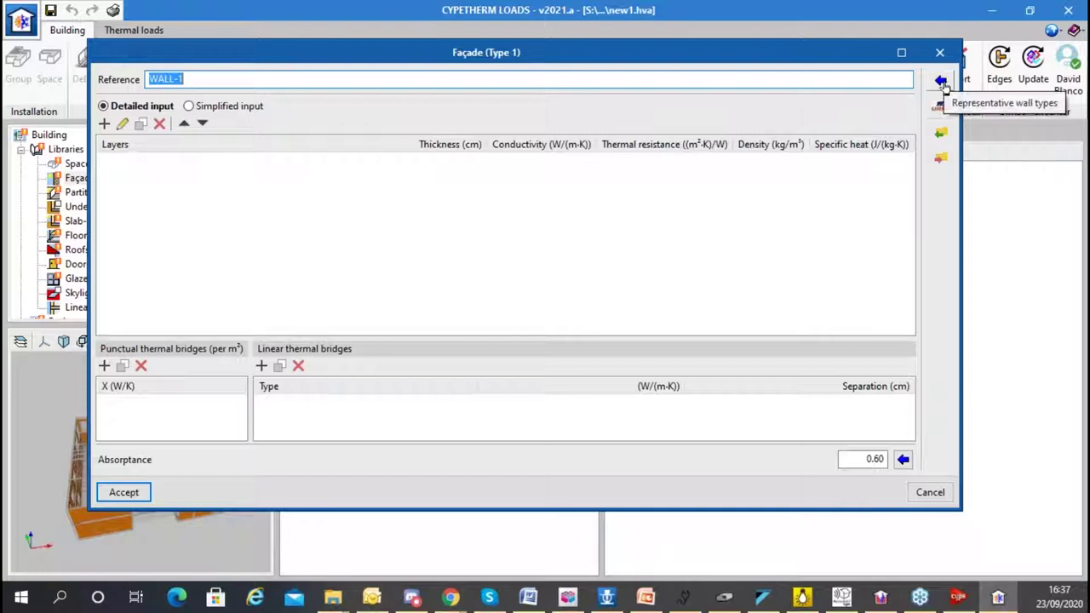
- View the input fields for a new layer of WALL-1, and close the façade without adding one
left_click(104, 123)
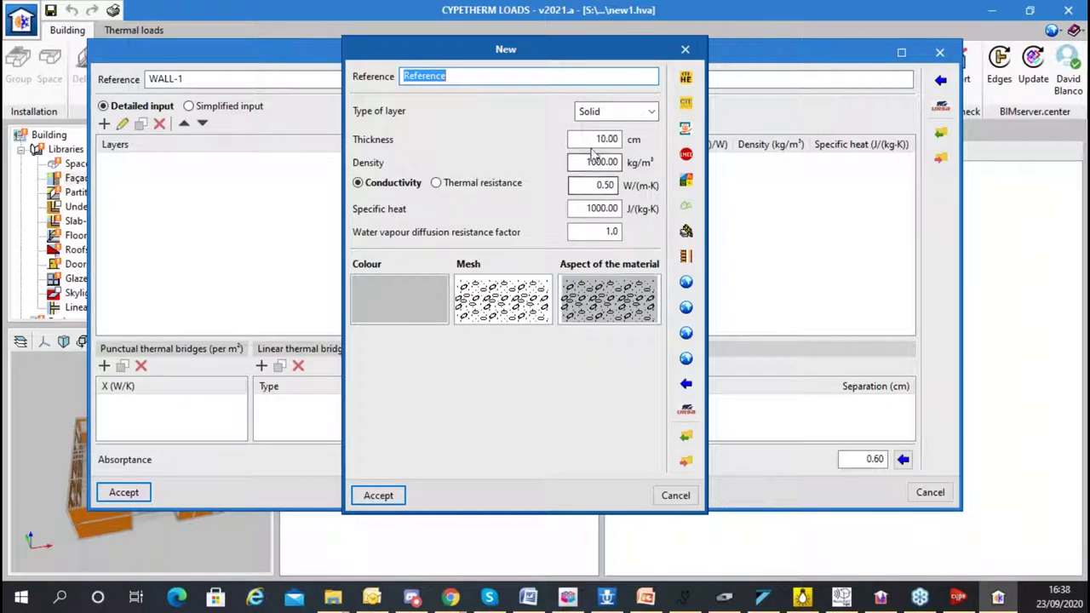
left_click(677, 496)
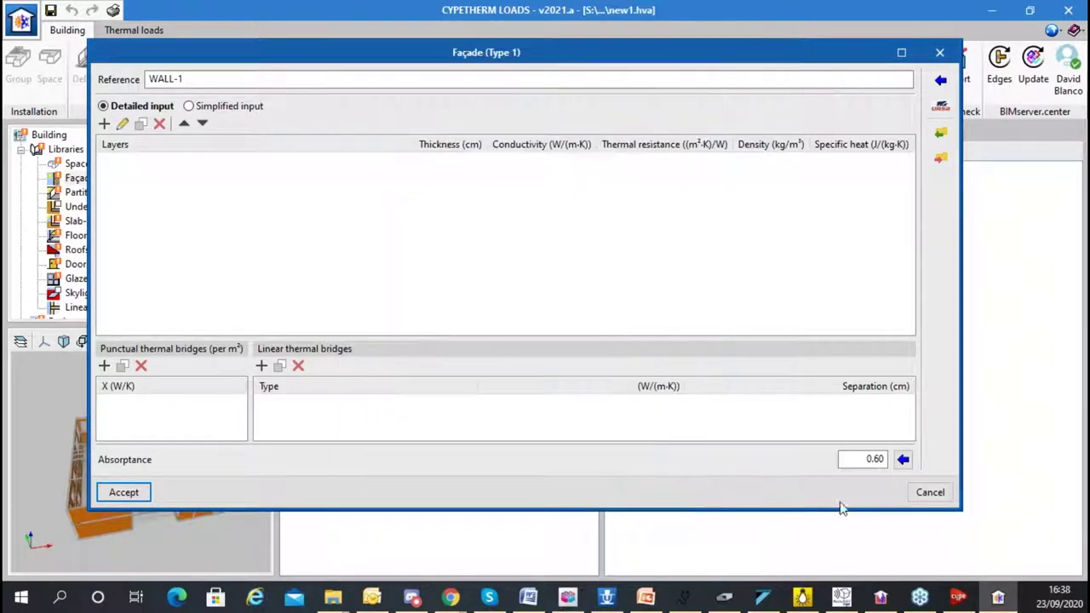
left_click(929, 492)
- Examine the list of linear thermal bridges in the libraries of the imported project
scroll(103, 220, "down", 4)
scroll(102, 220, "up", 4)
scroll(109, 217, "down", 3)
left_click(114, 179)
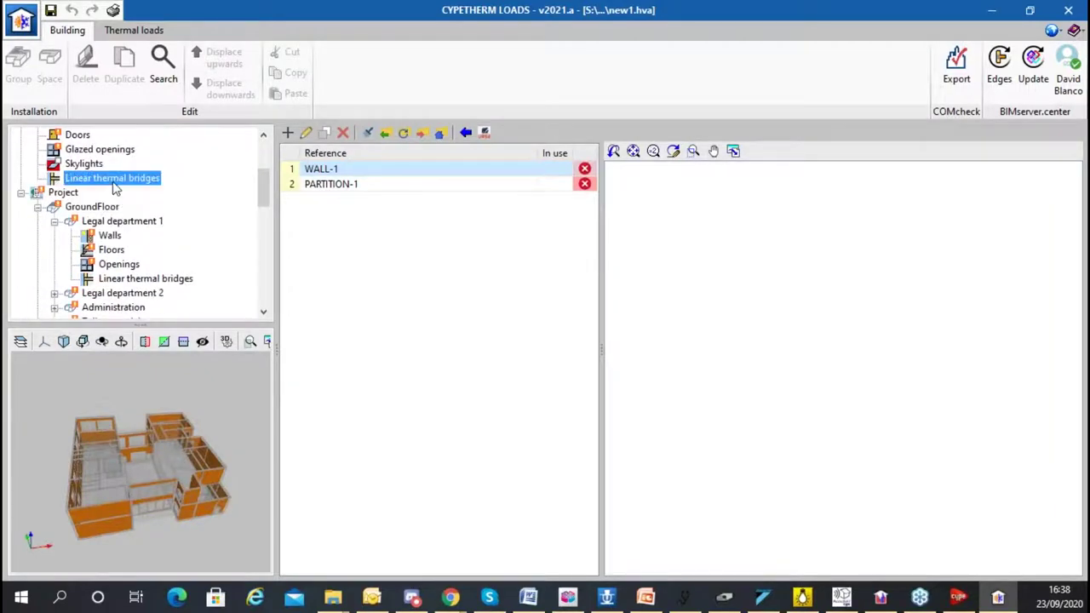
scroll(396, 266, "down", 20)
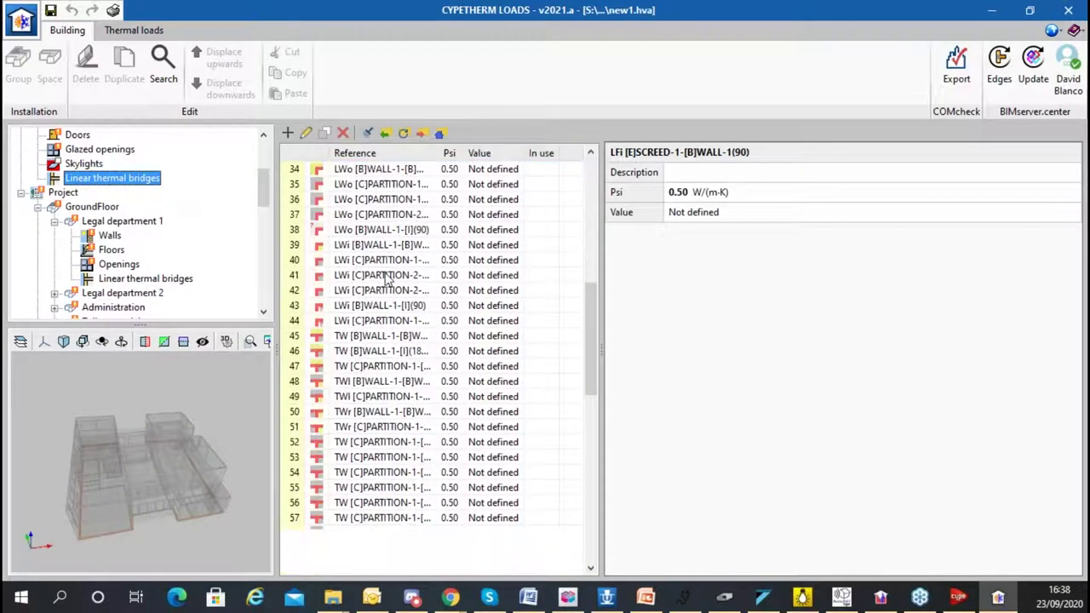
scroll(383, 269, "up", 8)
scroll(377, 269, "up", 1)
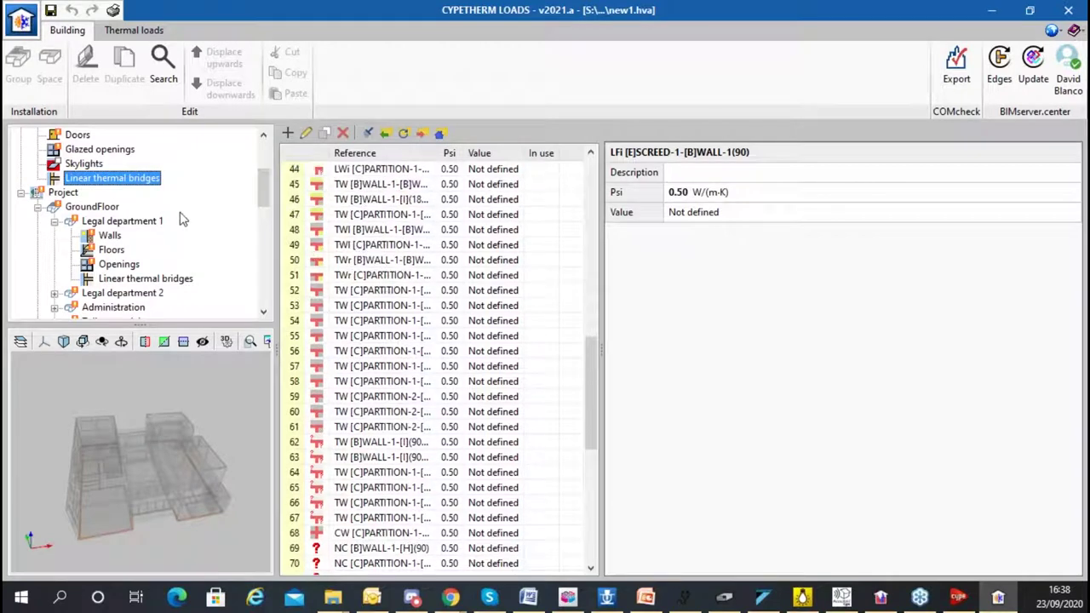
scroll(127, 222, "up", 3)
scroll(94, 223, "down", 4)
scroll(85, 224, "up", 4)
- Open the recent City Hall project, saving the current project's data
left_click(21, 18)
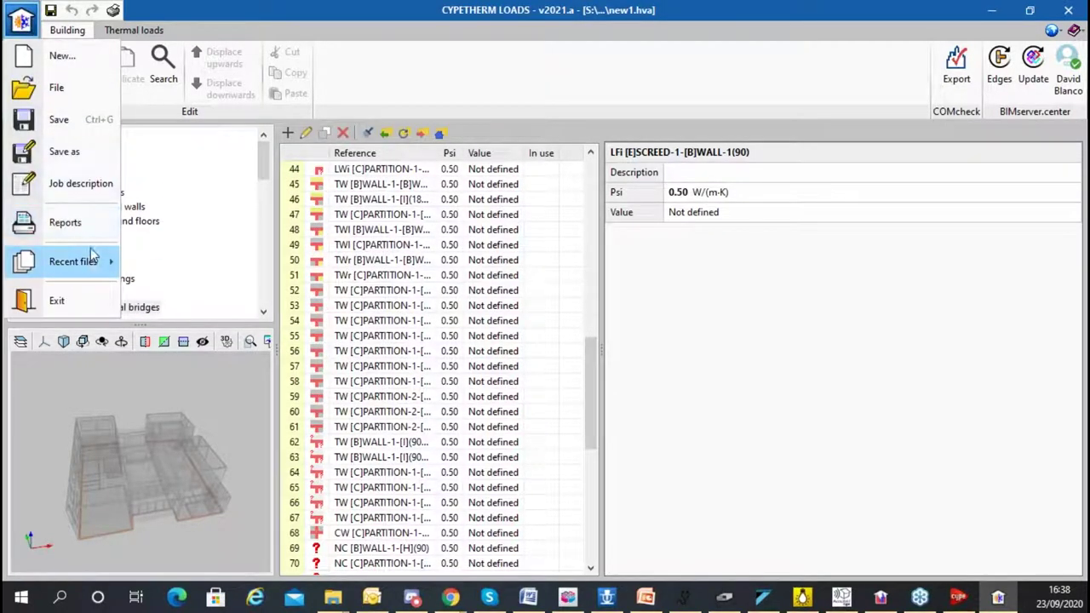
mouse_move(77, 262)
left_click(294, 277)
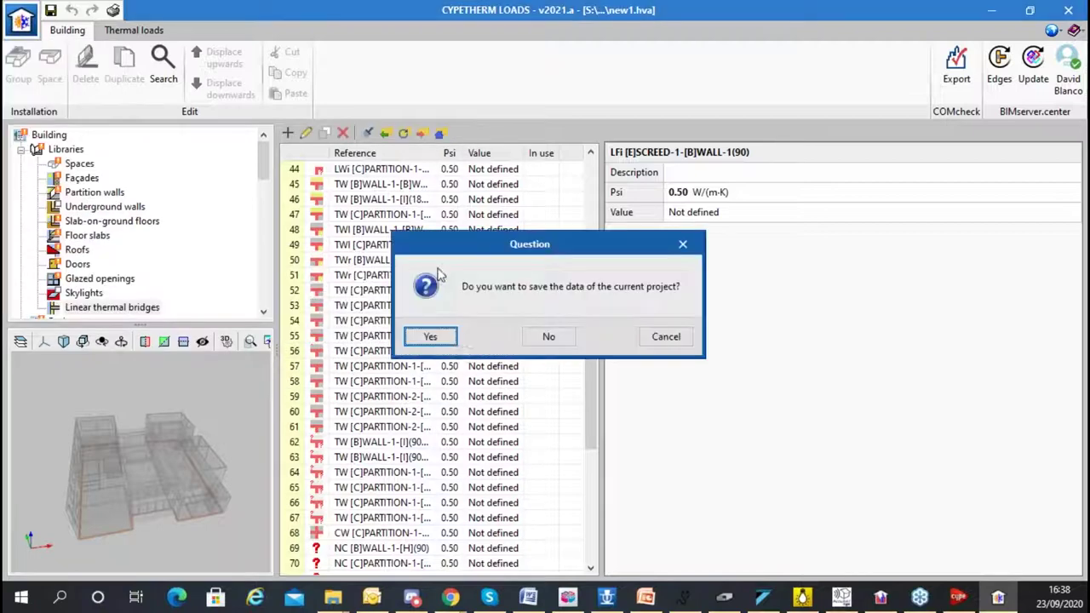
left_click(445, 336)
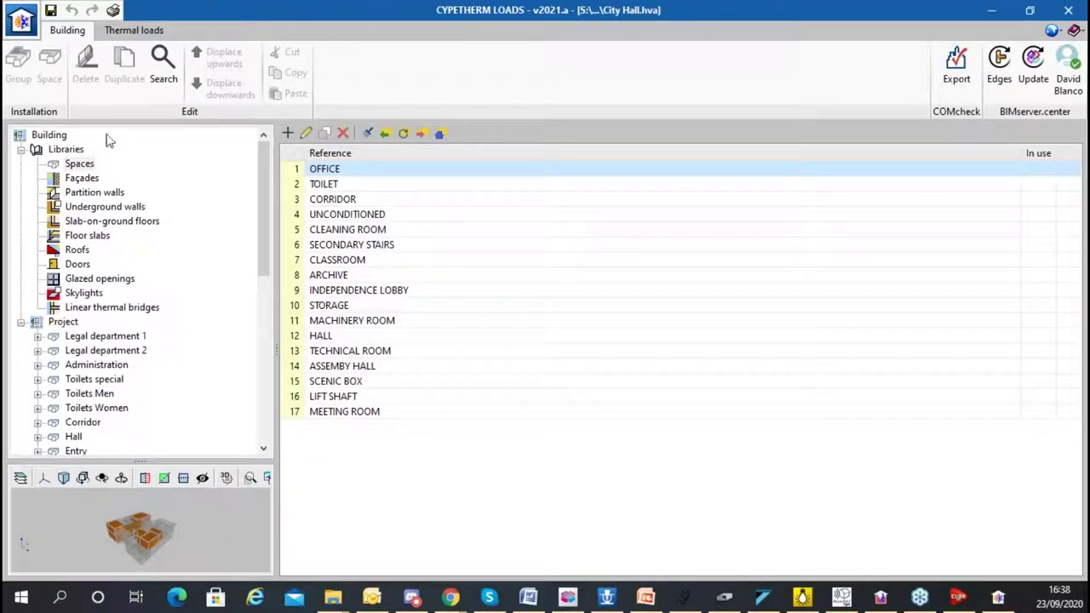
- Examine the OFFICE space type's ventilation schedule, internal heat gains and default occupant densities, and close it without changes
left_click(306, 134)
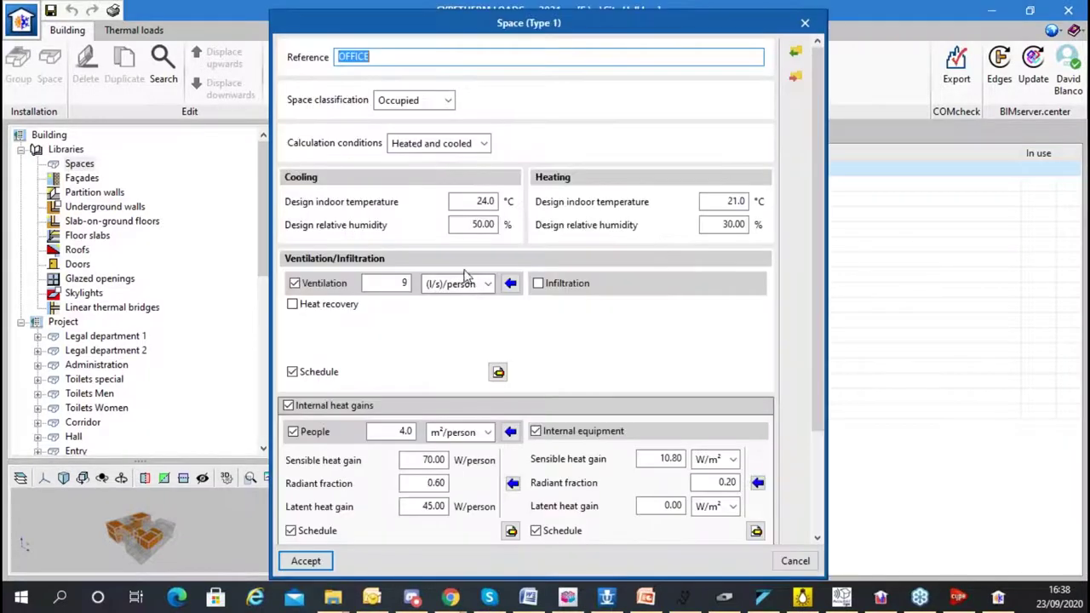
scroll(502, 366, "down", 1)
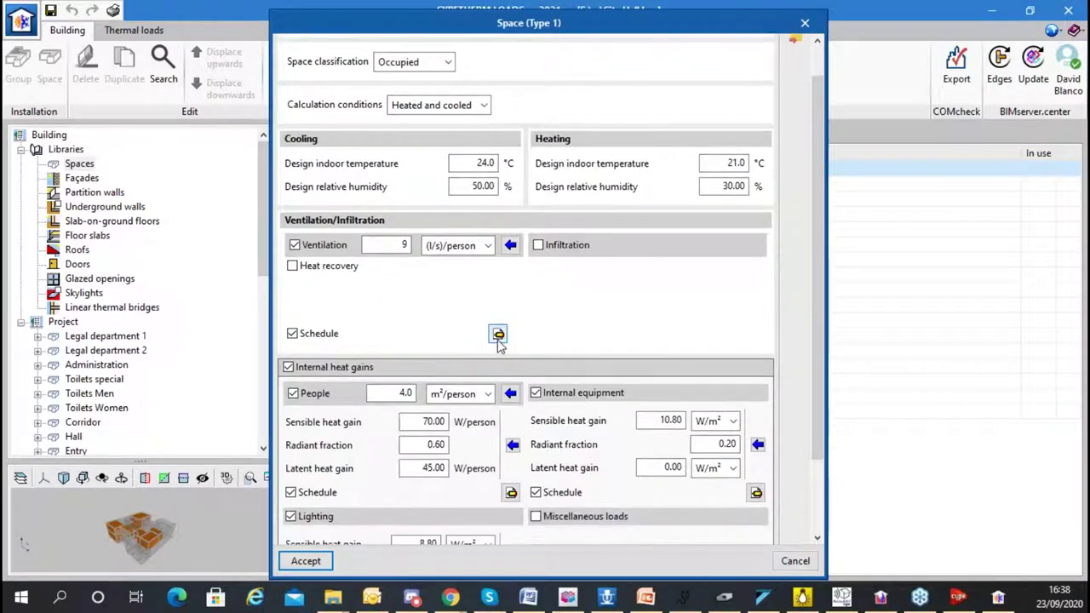
left_click(499, 333)
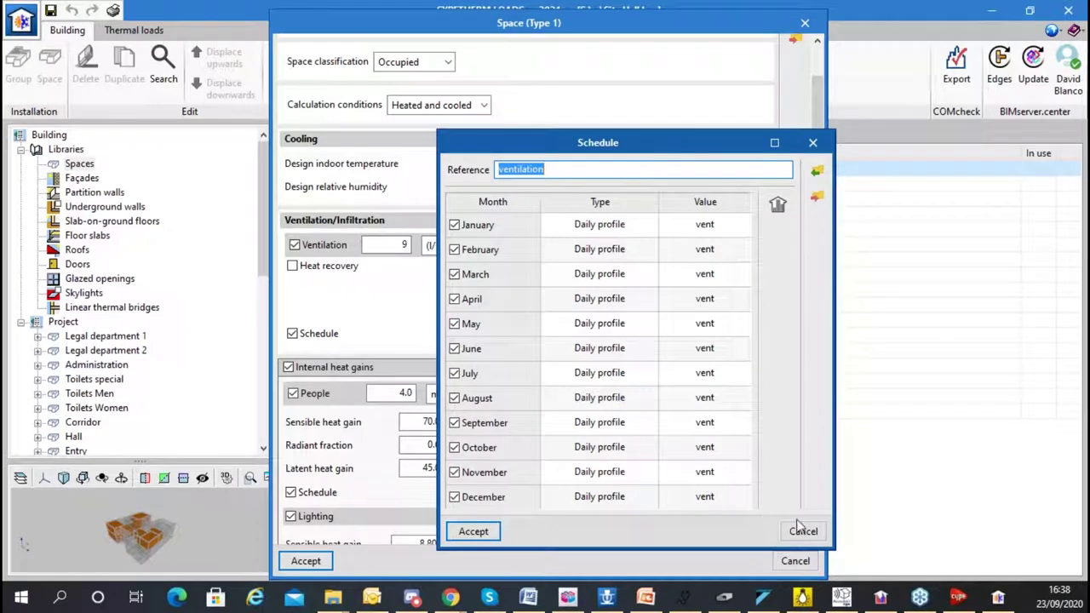
left_click(801, 530)
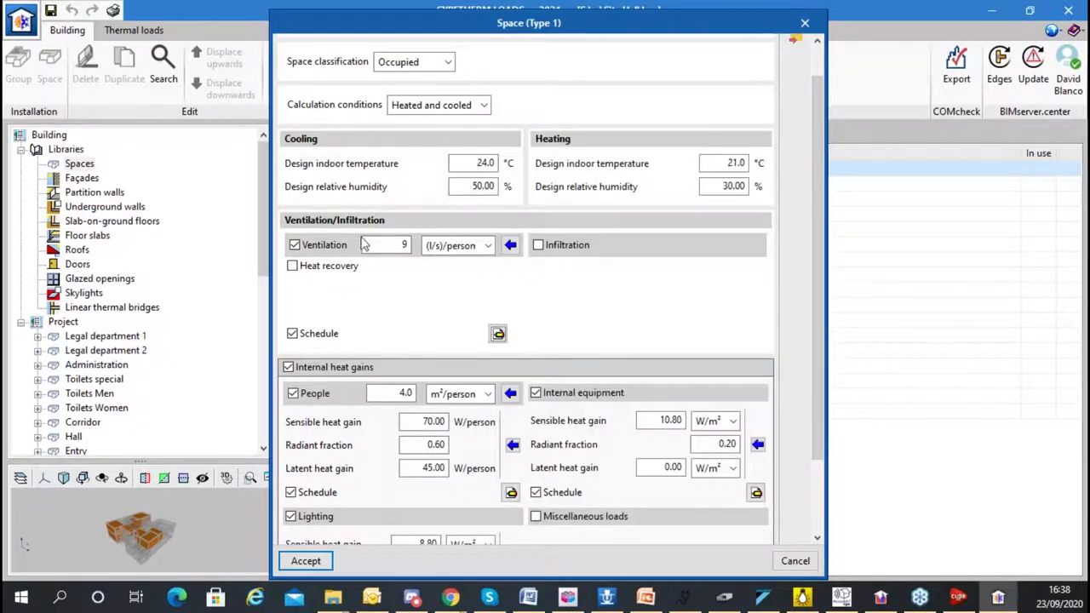
scroll(486, 324, "down", 3)
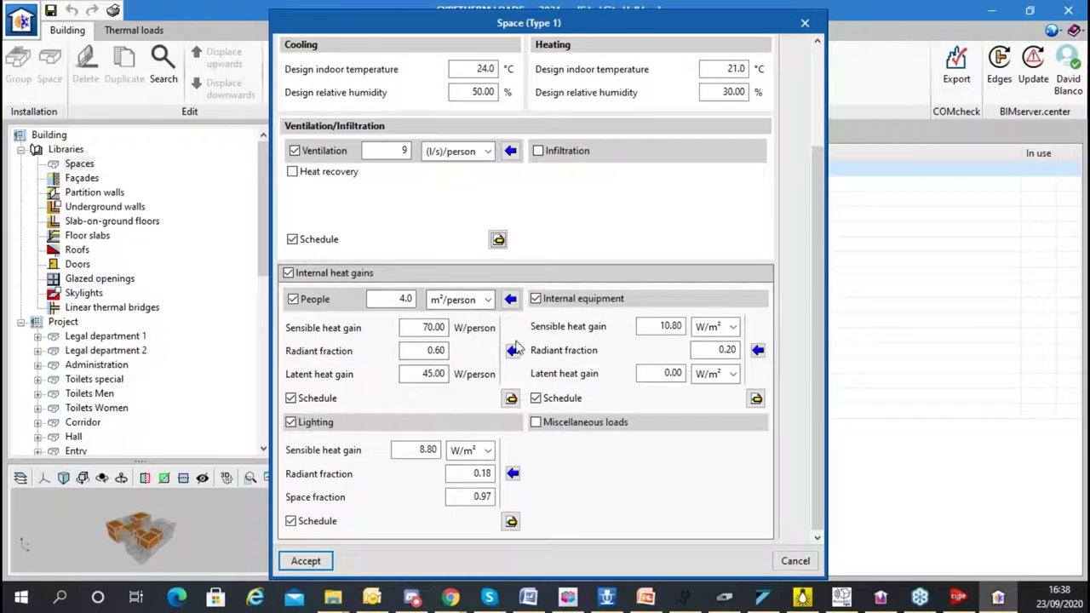
left_click(510, 299)
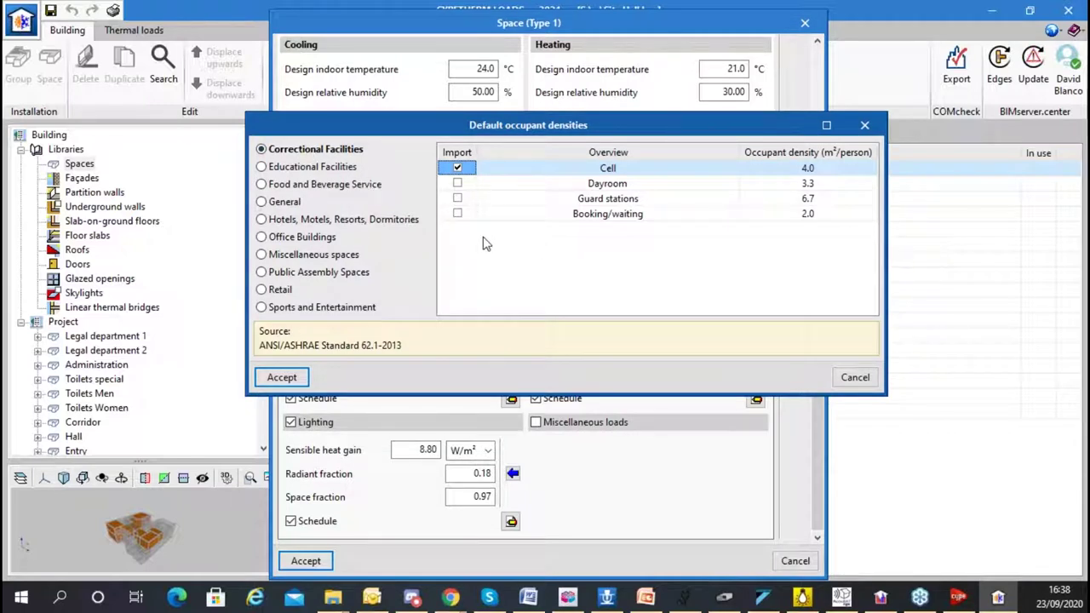
left_click(855, 378)
left_click(796, 560)
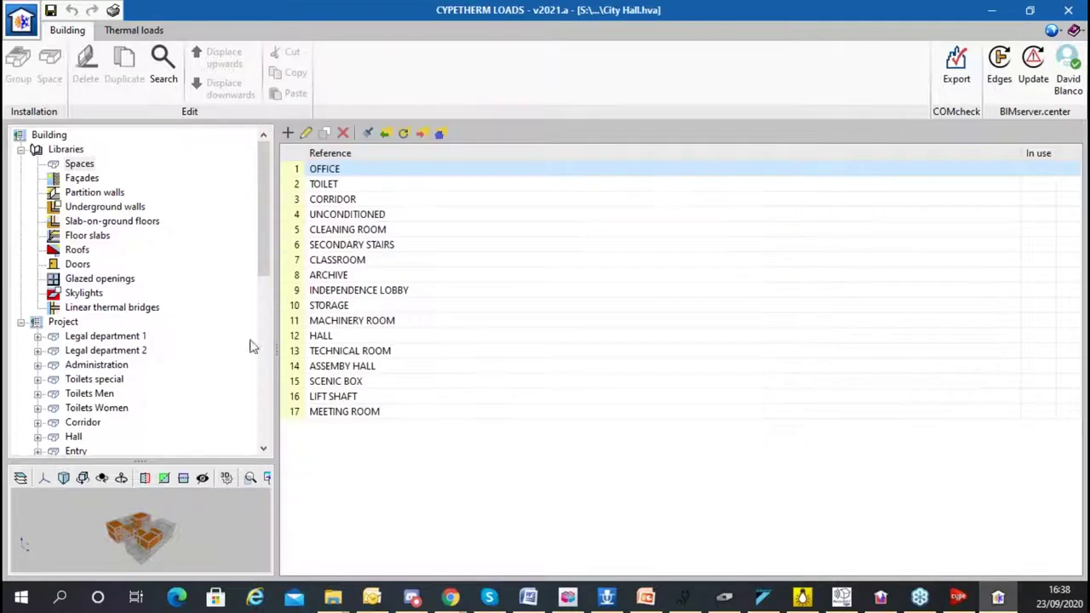
- Examine the layers of the WALL-1 façade in the City Hall project, and close it without changes
left_click(83, 179)
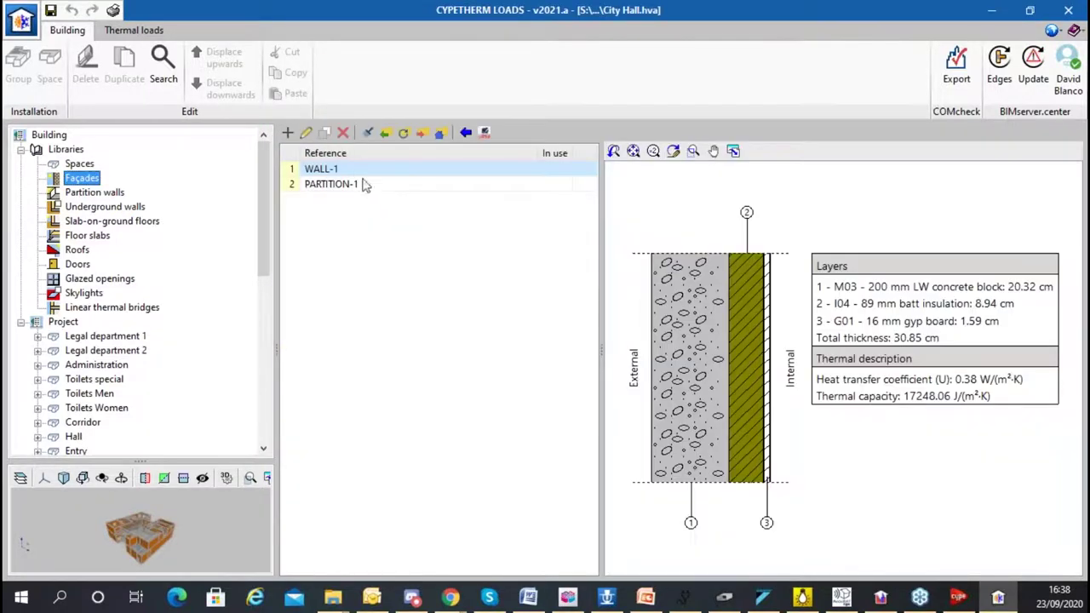
left_click(305, 133)
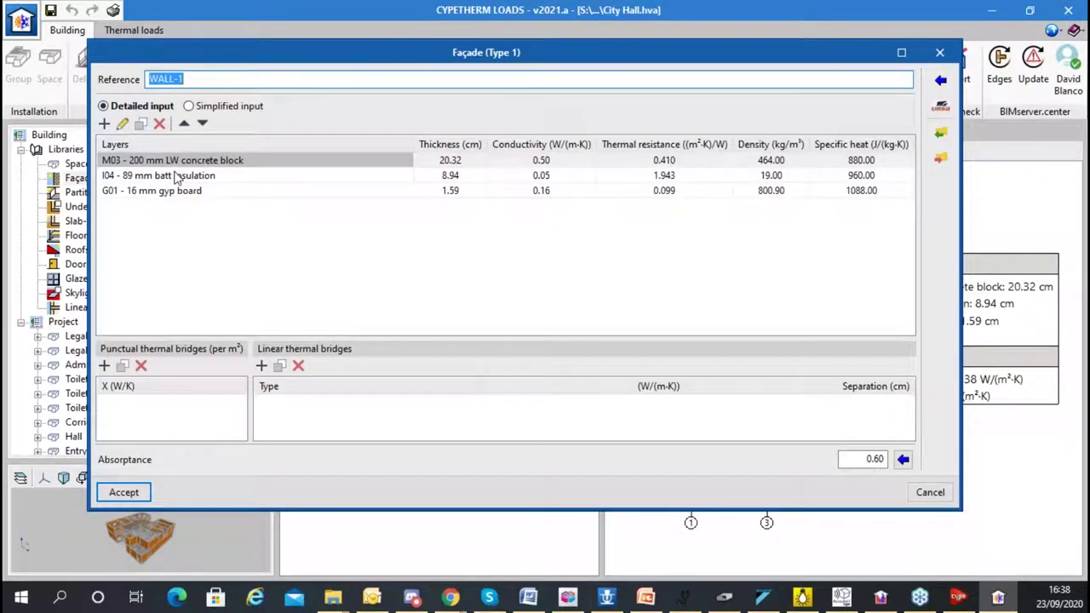
left_click(182, 192)
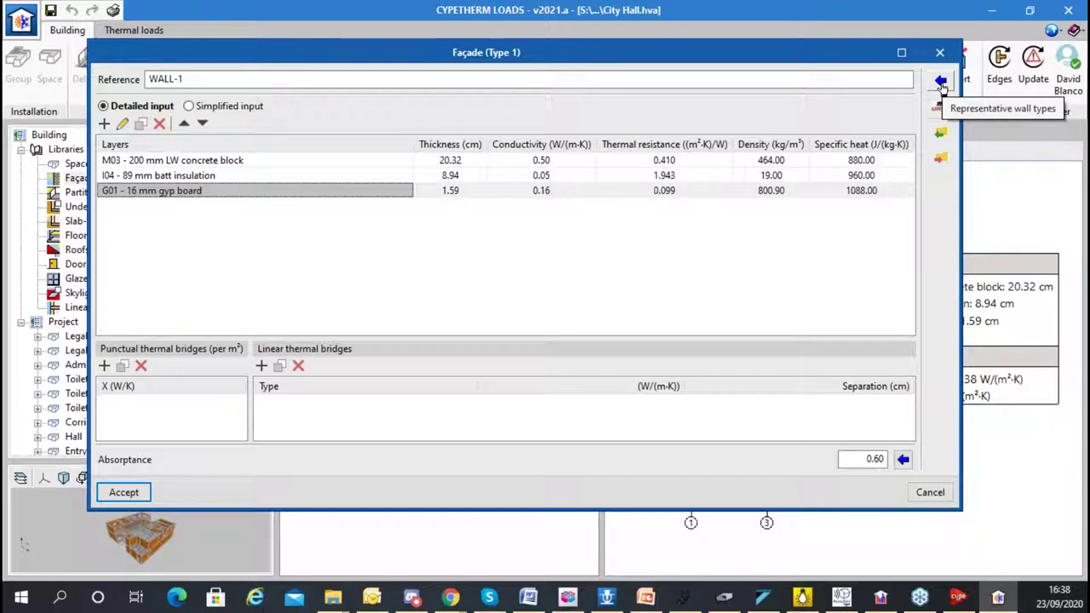
left_click(941, 56)
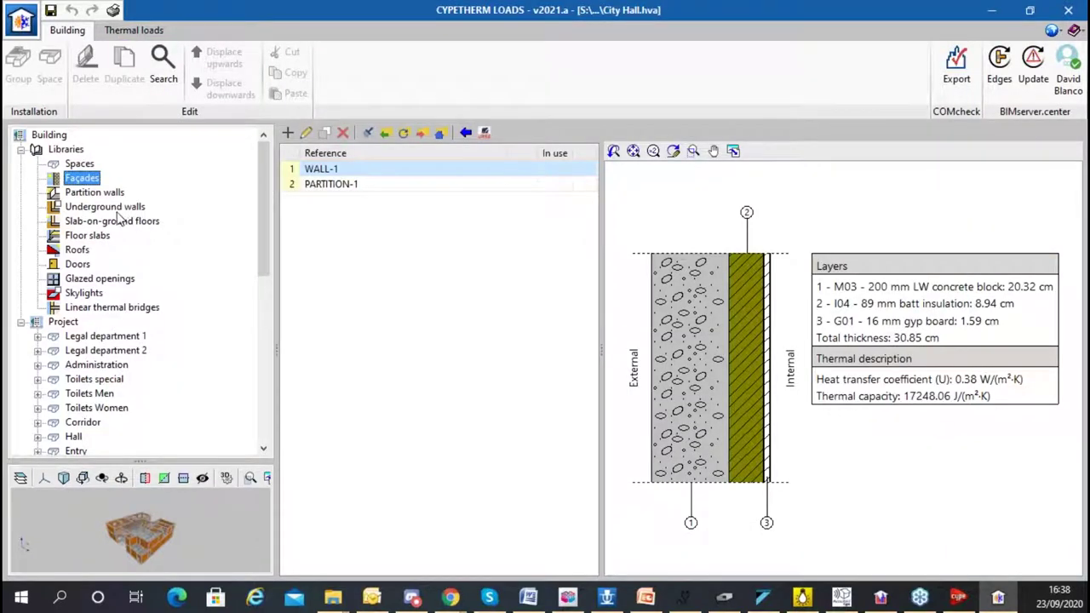
- Examine the linear thermal bridges library, the details of the screed-to-wall bridge, and the list of project spaces
left_click(111, 221)
left_click(119, 312)
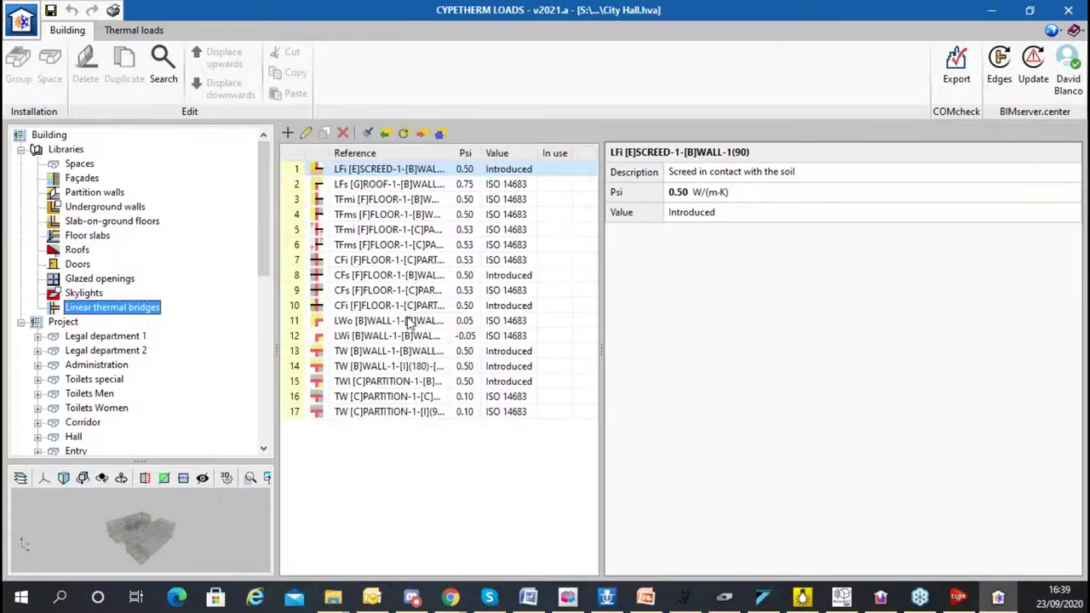
left_click(307, 133)
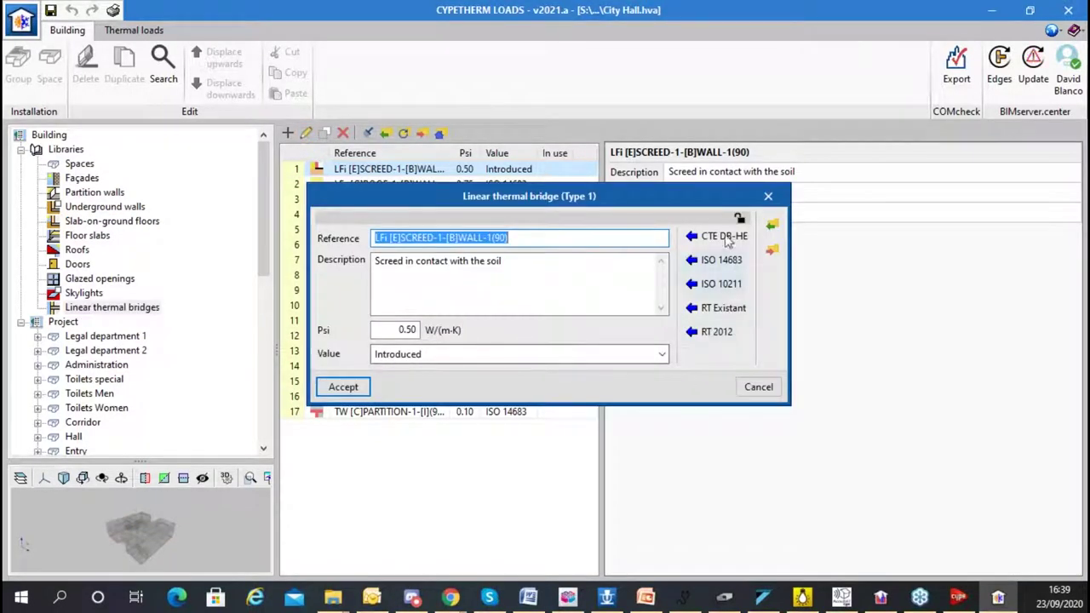
left_click(759, 387)
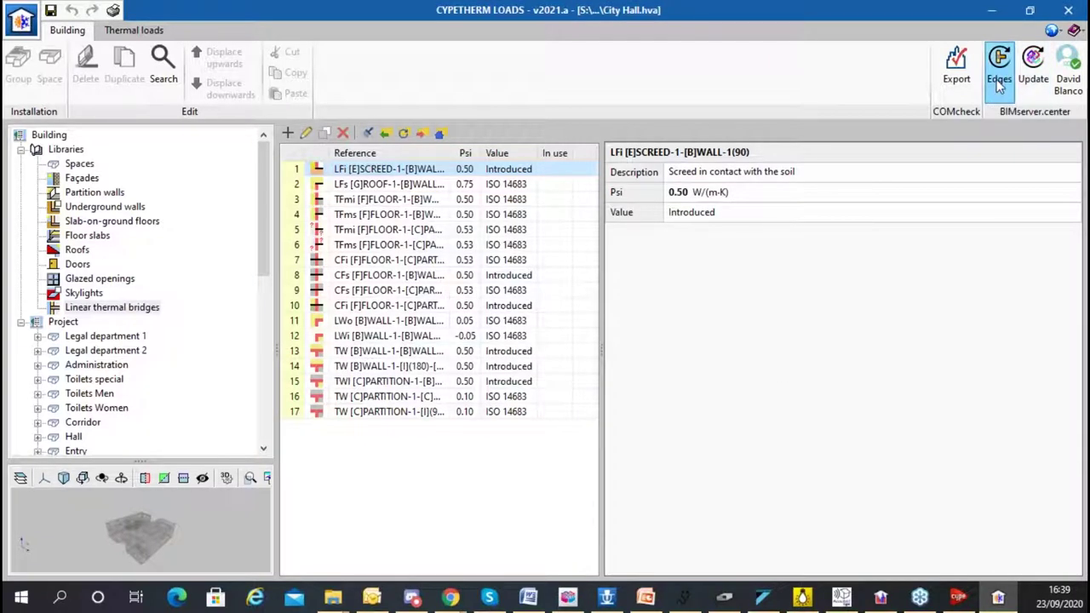
scroll(68, 390, "down", 5)
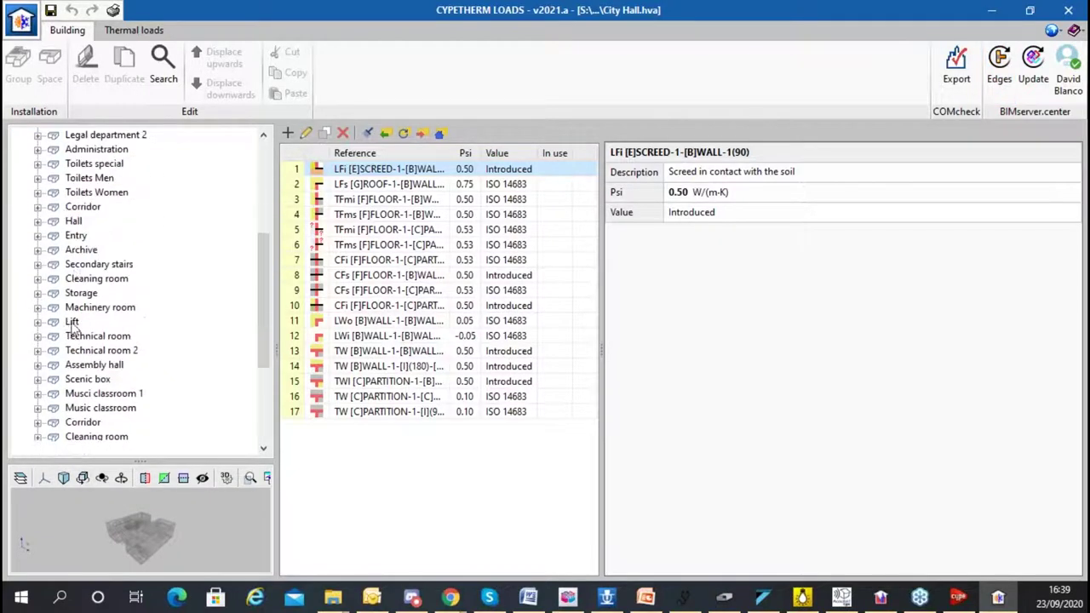
scroll(156, 285, "up", 5)
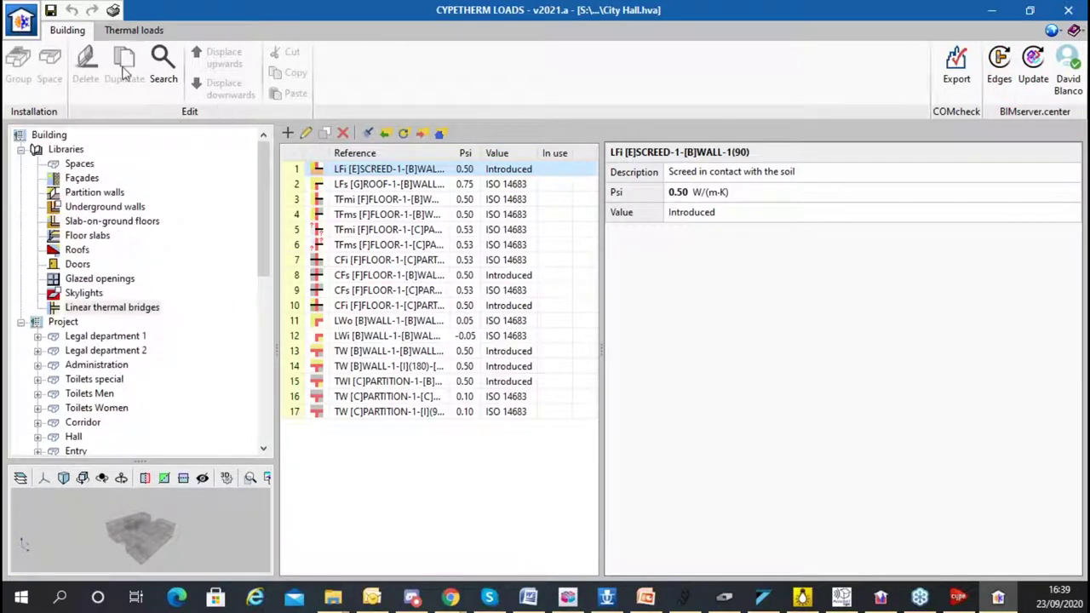
- Open the project's location data, view the WMO regions in the ASHRAE weather data, and close the weather data without changes
left_click(132, 31)
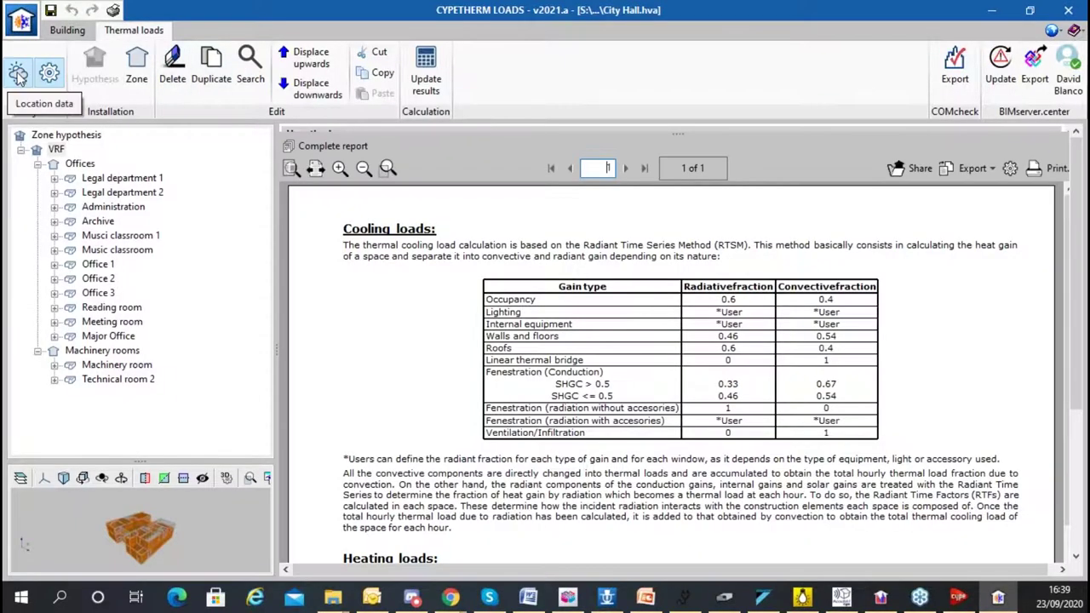
left_click(18, 74)
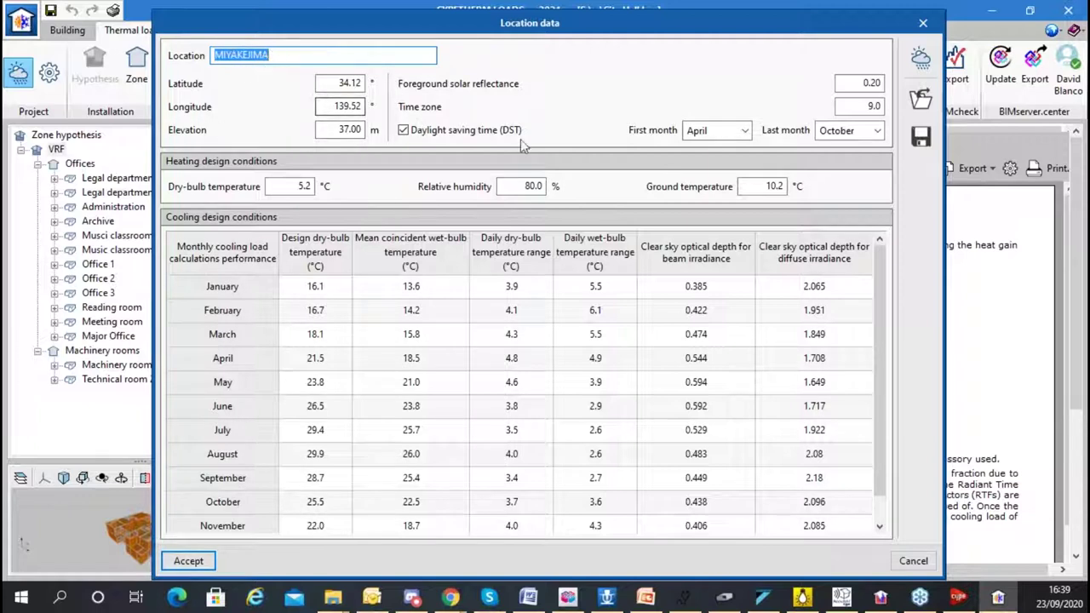
left_click(920, 58)
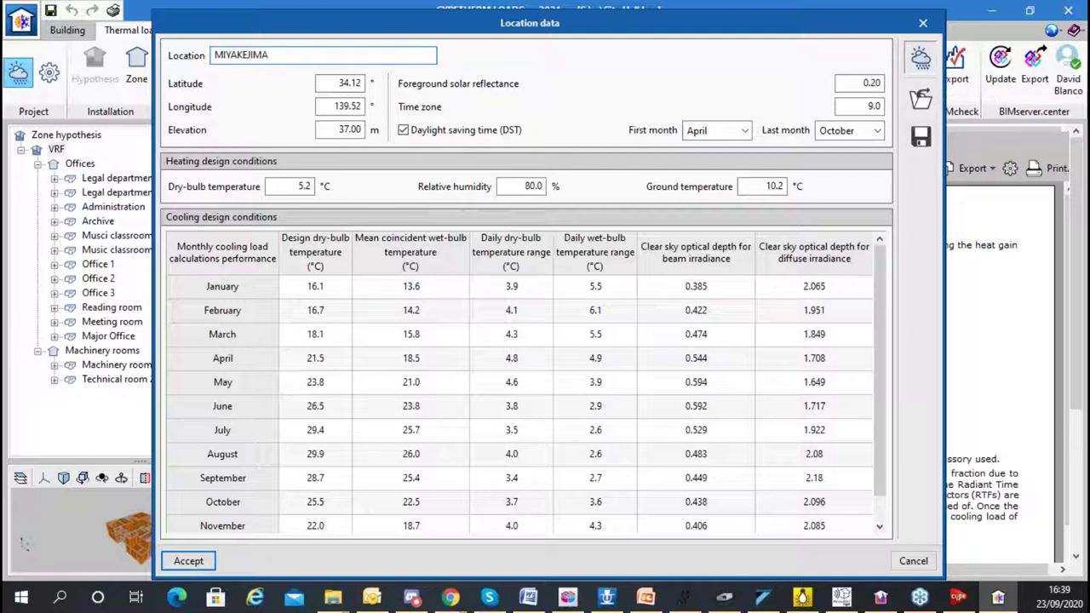
left_click(673, 160)
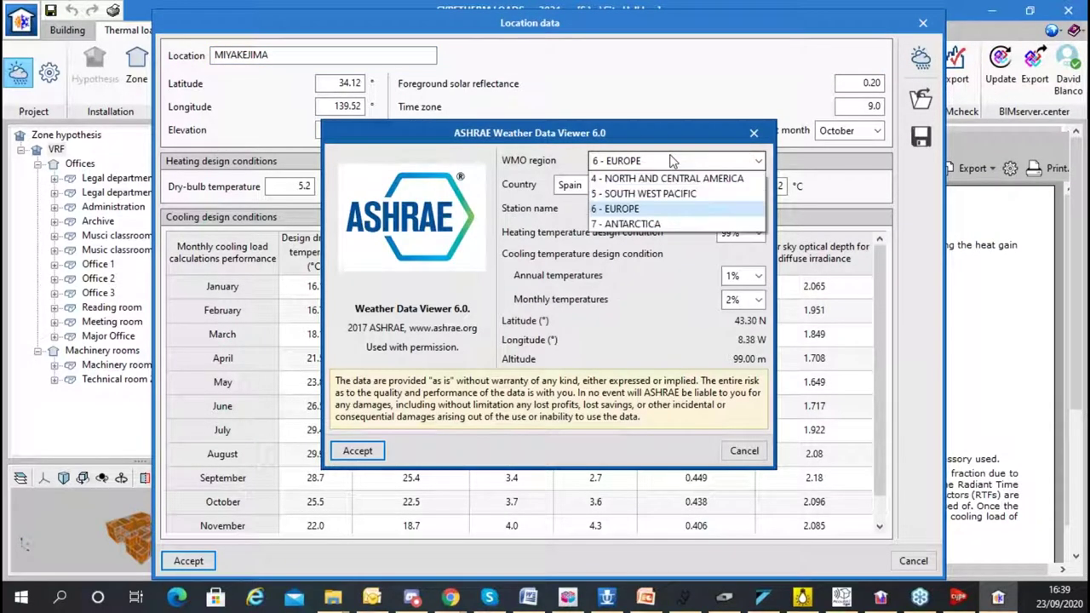
left_click(669, 161)
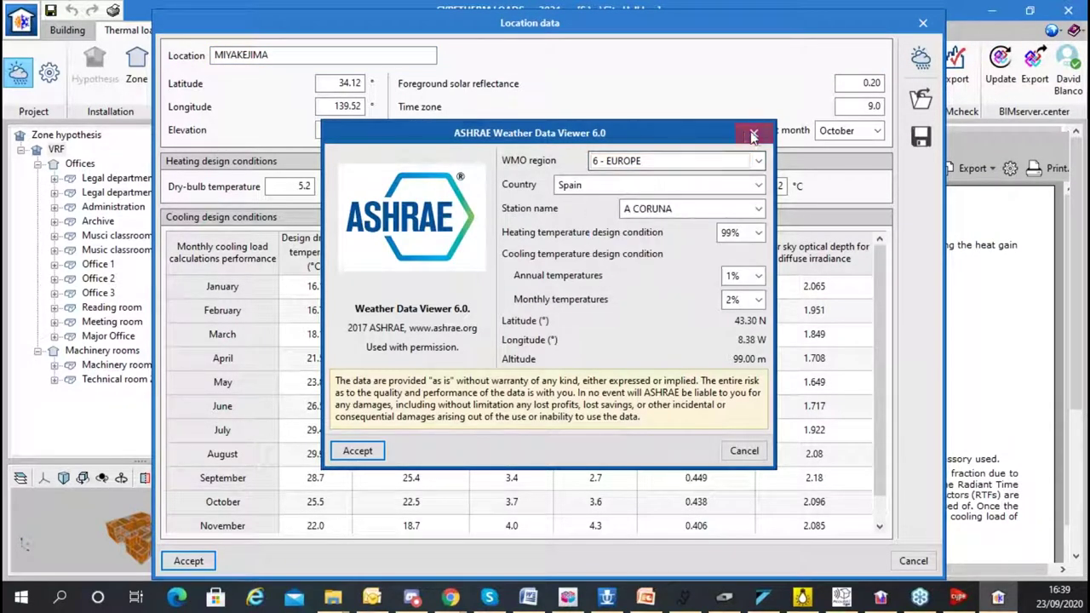
left_click(754, 132)
- Examine the monthly design dry-bulb and mean coincident wet-bulb temperatures in the cooling design conditions without changing them
left_click(328, 289)
left_click(317, 345)
left_click(319, 430)
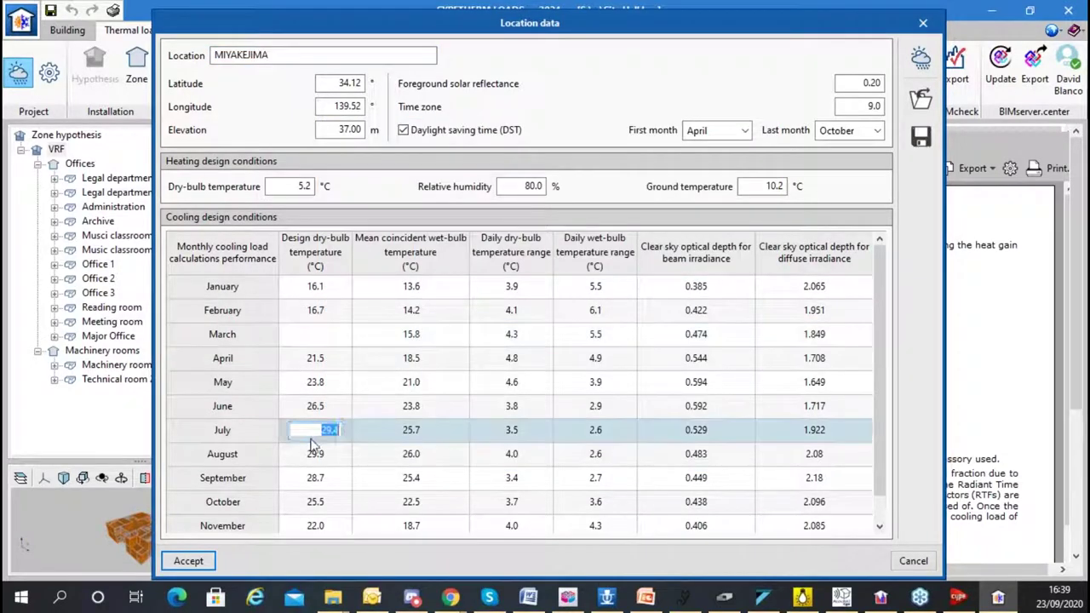
left_click(420, 454)
left_click(447, 407)
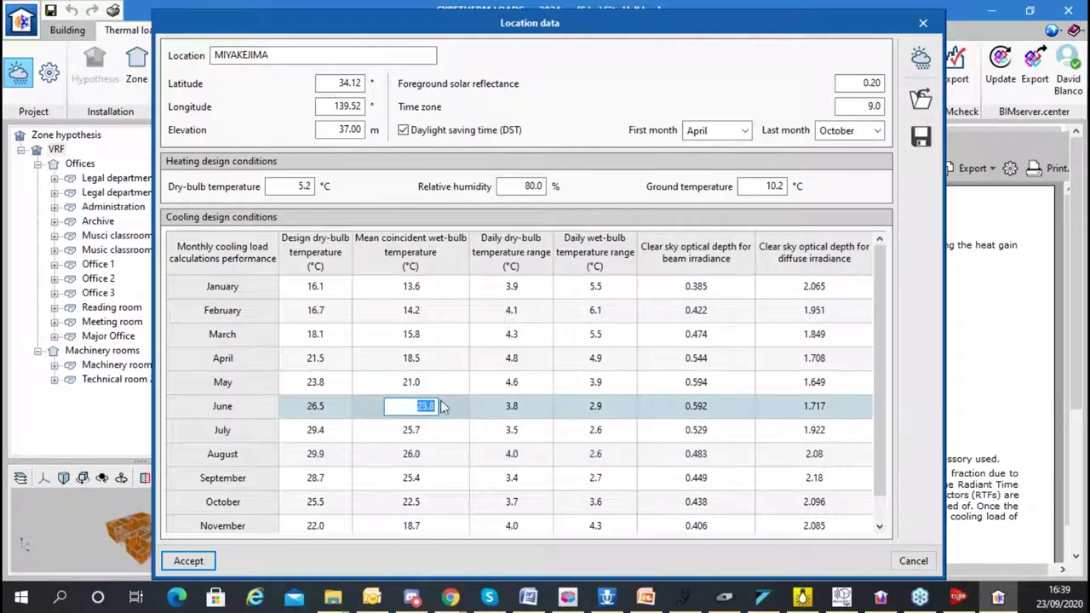
left_click(433, 358)
left_click(426, 406)
- Browse the ASHRAE weather data for North and Central America, selecting Canada and viewing its list of provinces
left_click(920, 57)
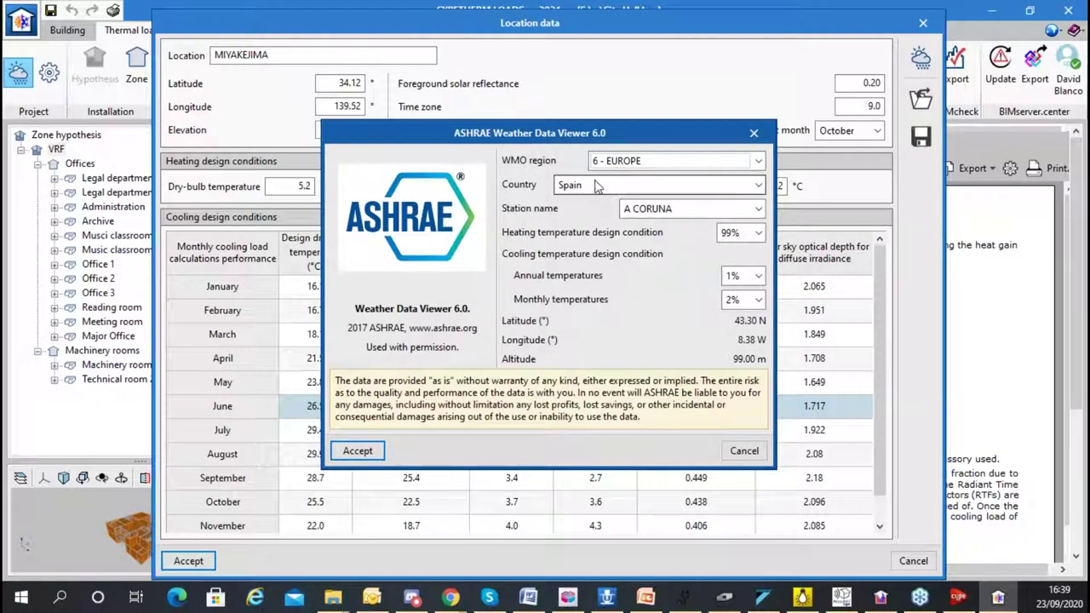
left_click(649, 163)
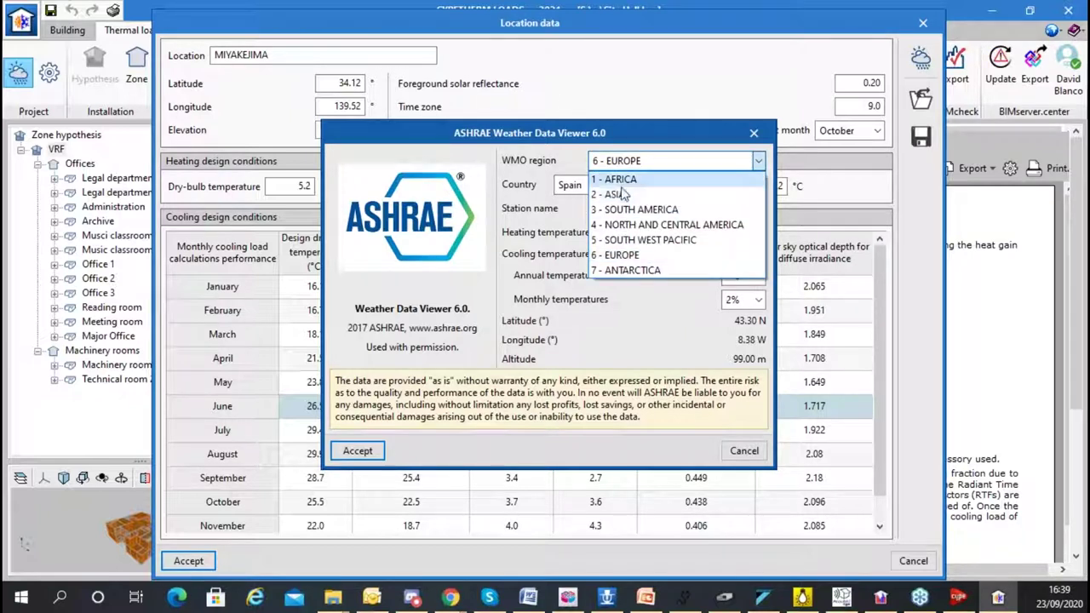
left_click(664, 225)
left_click(717, 187)
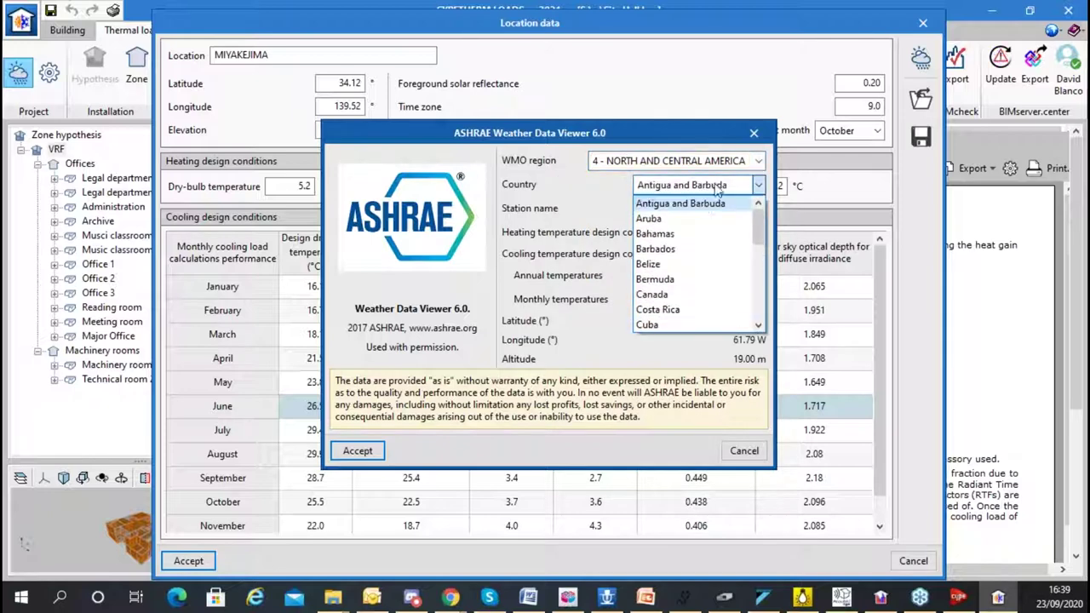
left_click(673, 294)
left_click(719, 208)
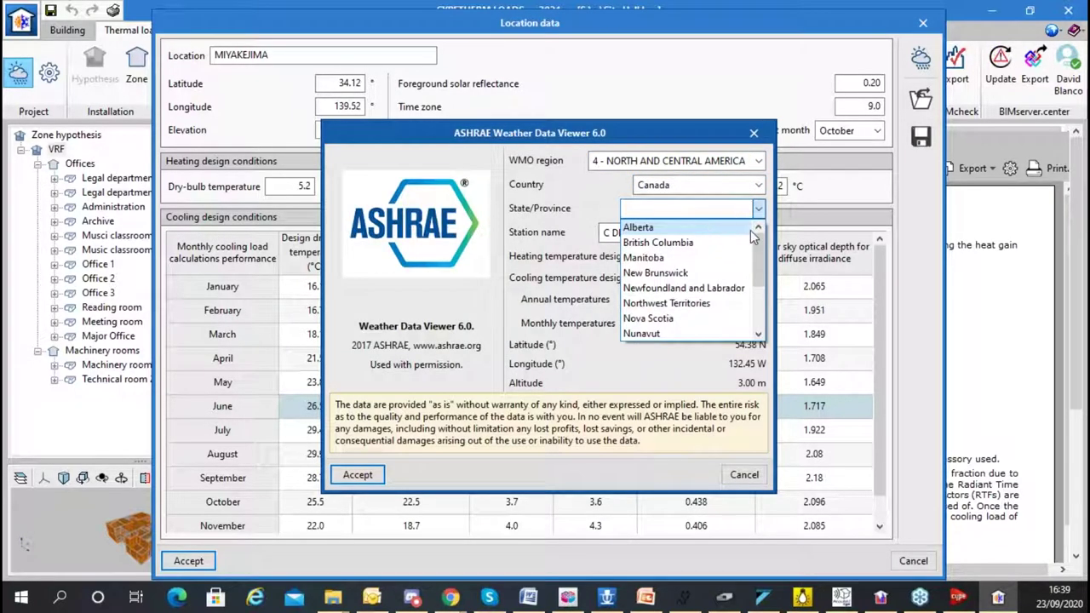
scroll(763, 239, "down", 2)
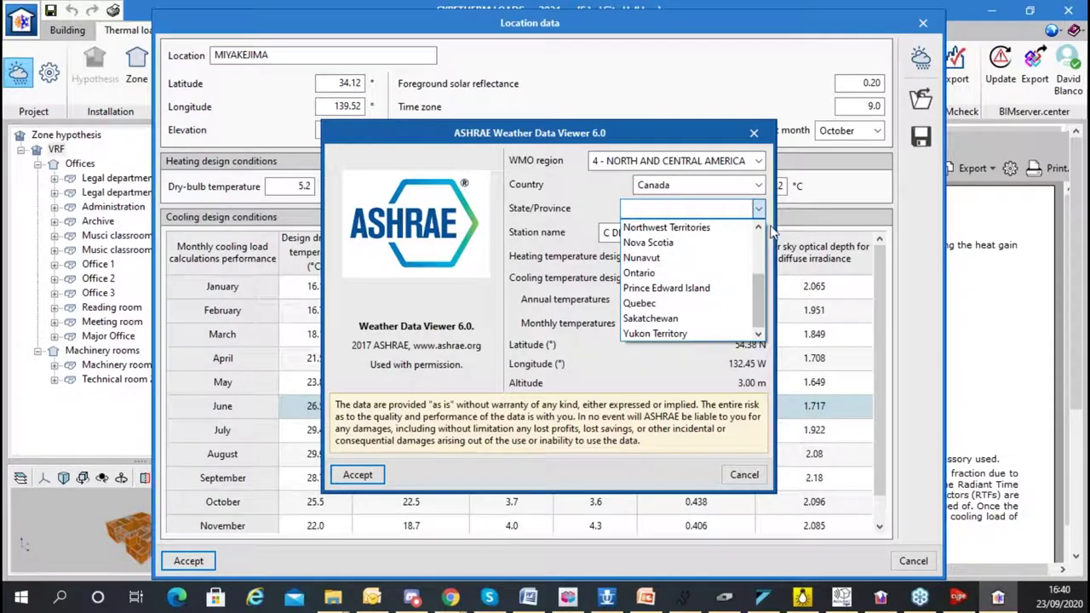
left_click(764, 241)
left_click(758, 232)
left_click(776, 223)
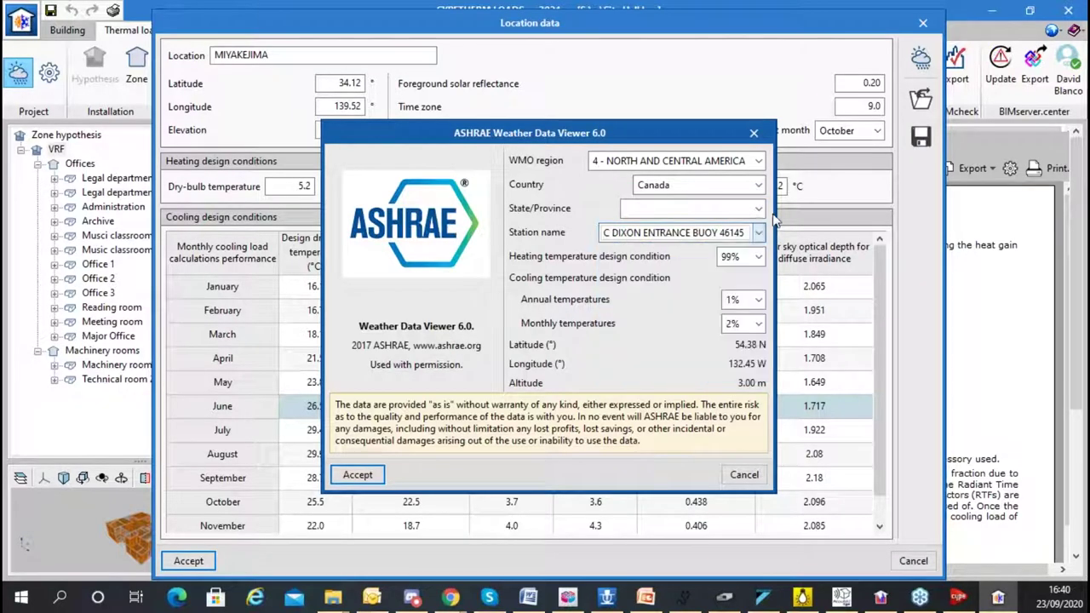
- Switch the weather data region to Asia and look through its list of countries
left_click(736, 161)
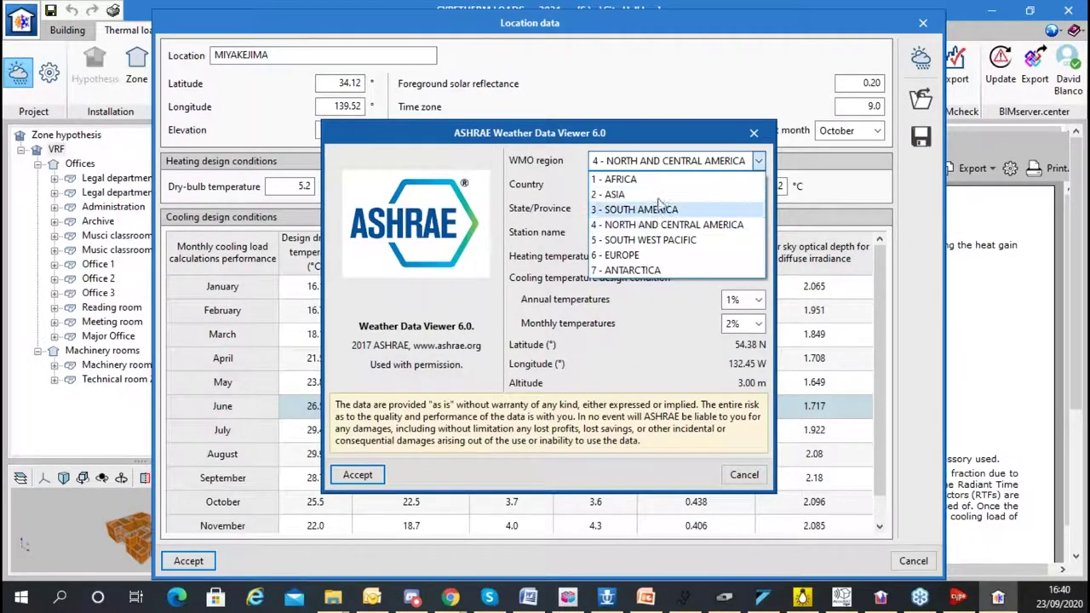
left_click(615, 194)
left_click(688, 186)
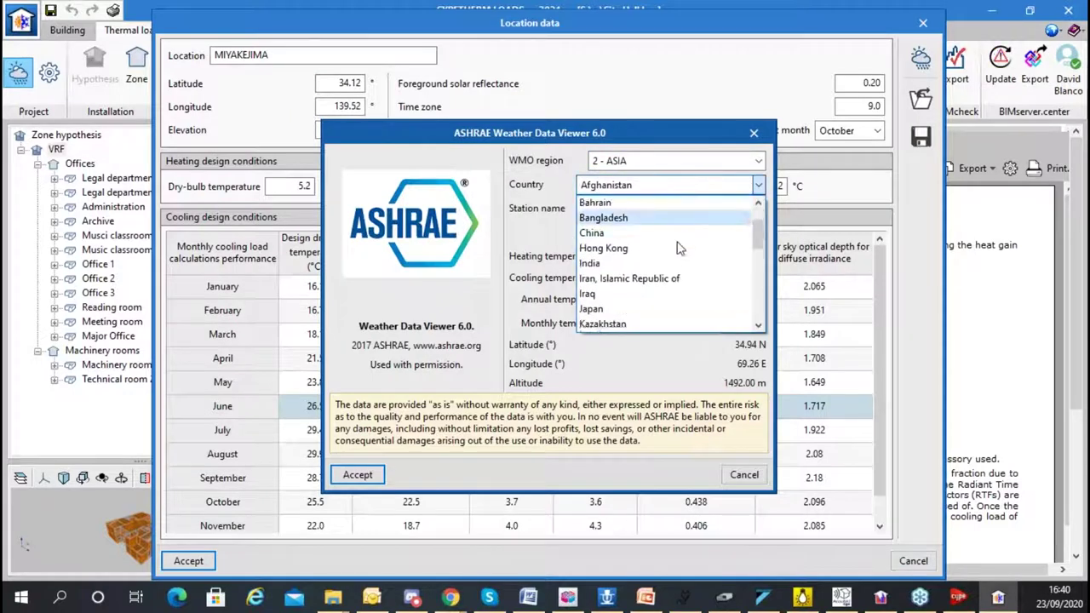
scroll(678, 248, "down", 6)
scroll(679, 247, "down", 3)
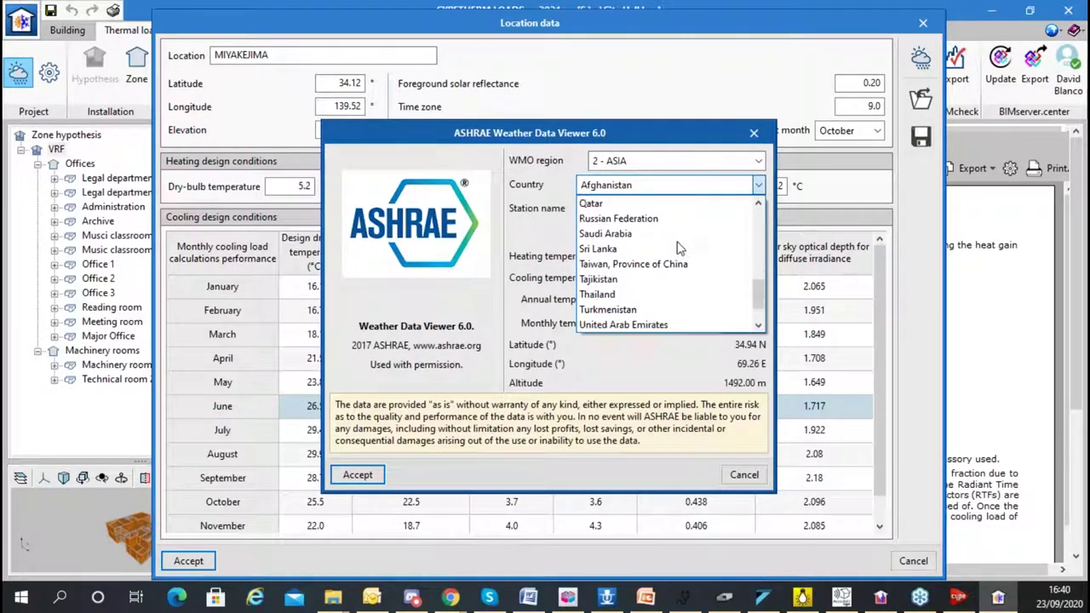
scroll(679, 247, "up", 1)
scroll(678, 248, "up", 6)
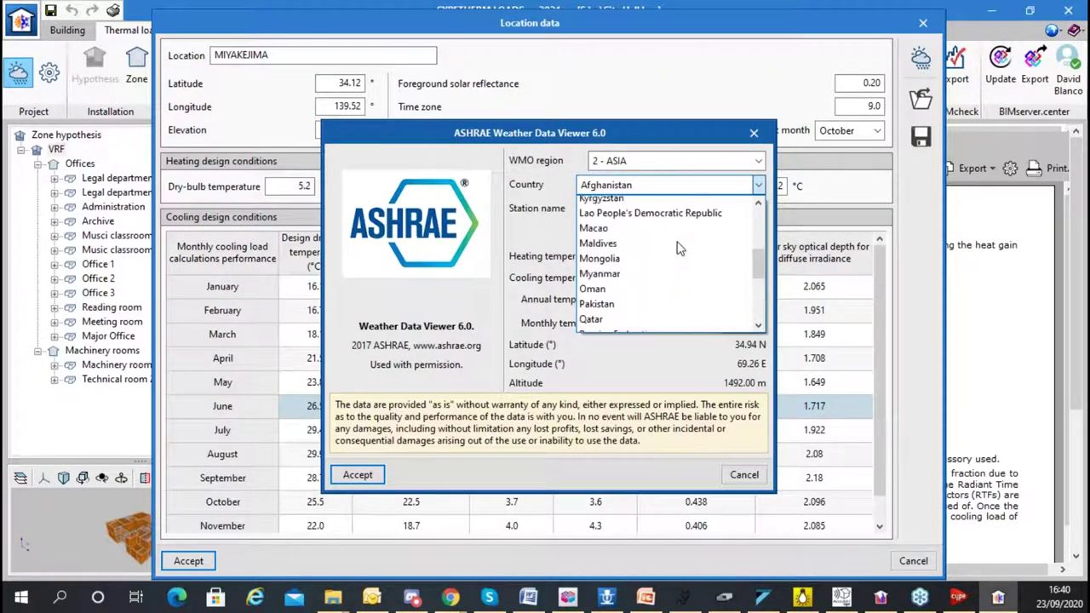
left_click(521, 257)
- Look through the South West Pacific countries in the weather data, discard the selection, and accept the existing location data
left_click(674, 166)
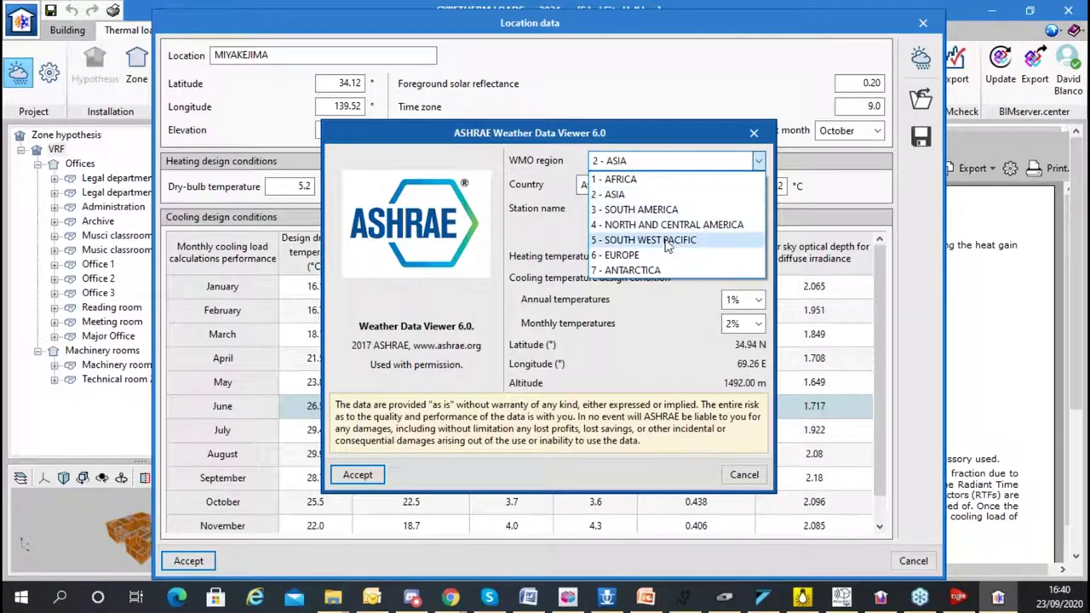
left_click(670, 239)
left_click(710, 188)
scroll(693, 217, "down", 3)
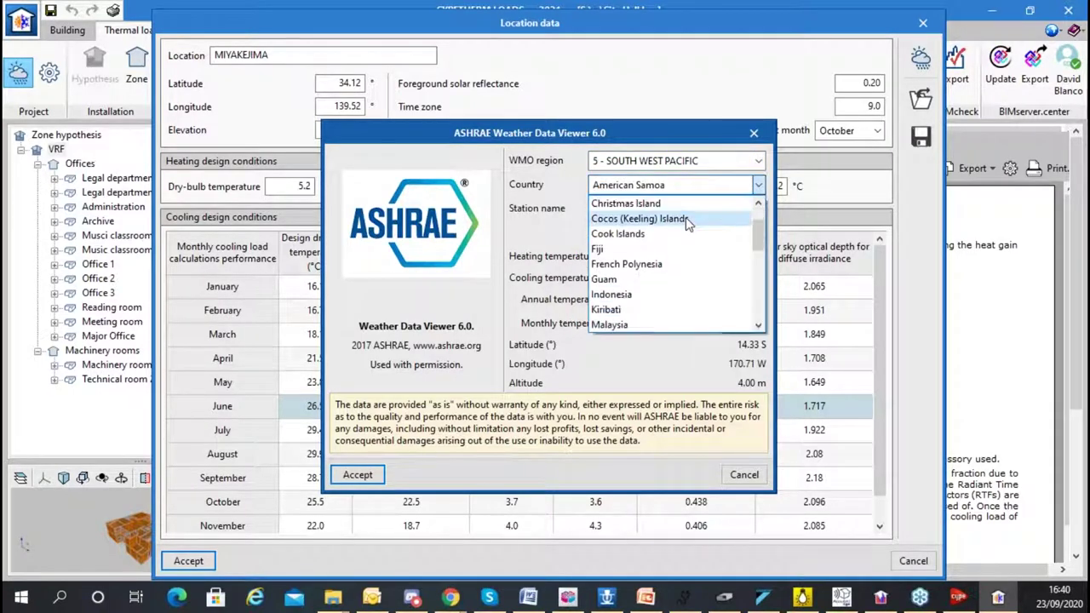
scroll(637, 235, "down", 4)
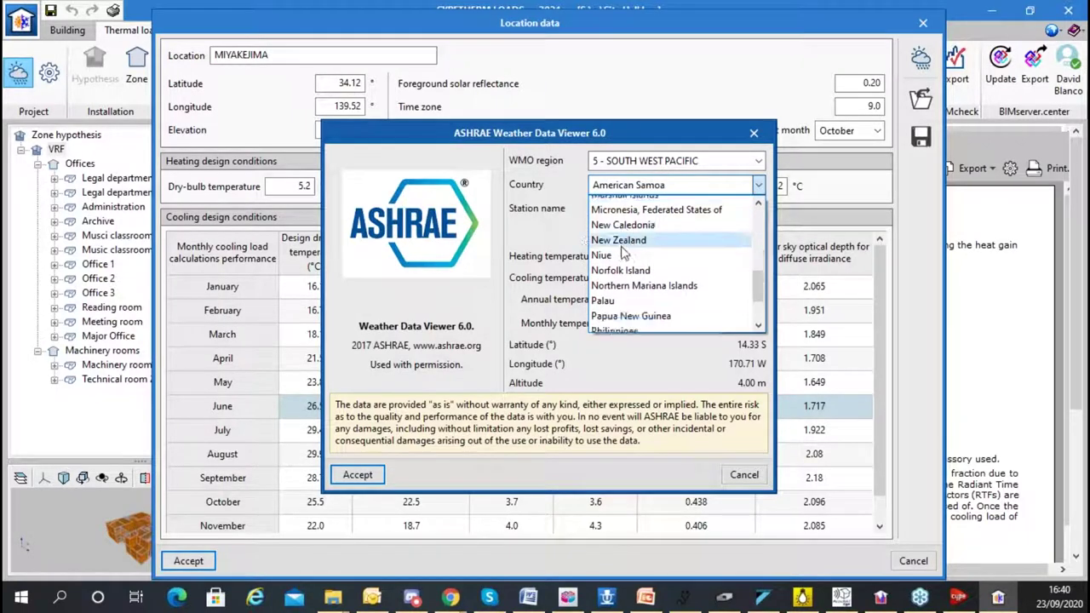
scroll(637, 235, "up", 3)
left_click(562, 291)
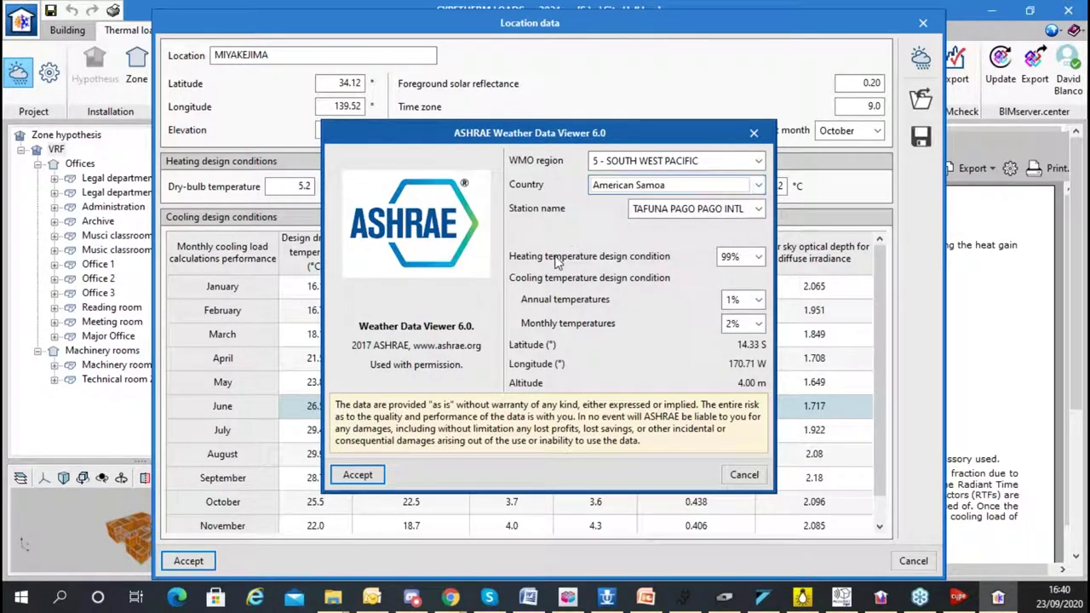
left_click(744, 475)
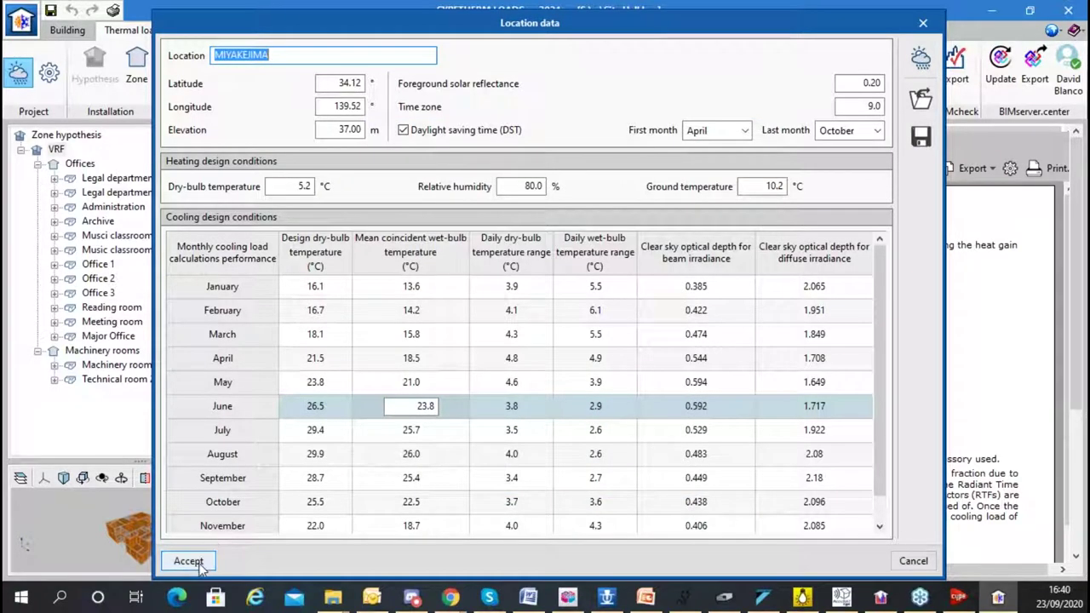
left_click(200, 568)
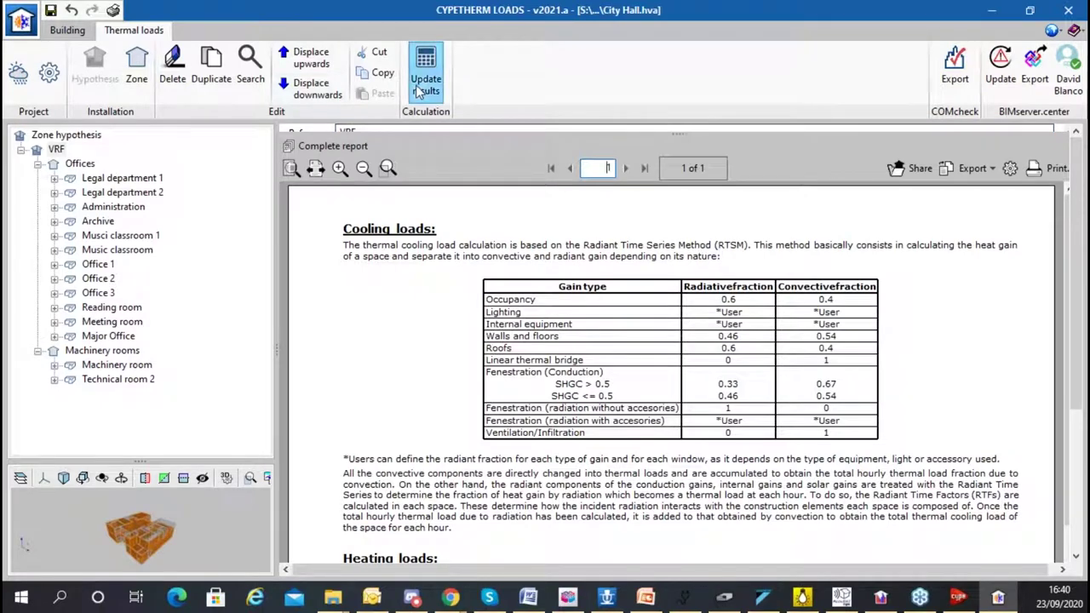
- Update the thermal load results and display the Offices zone's annual peak cooling load progression
left_click(419, 88)
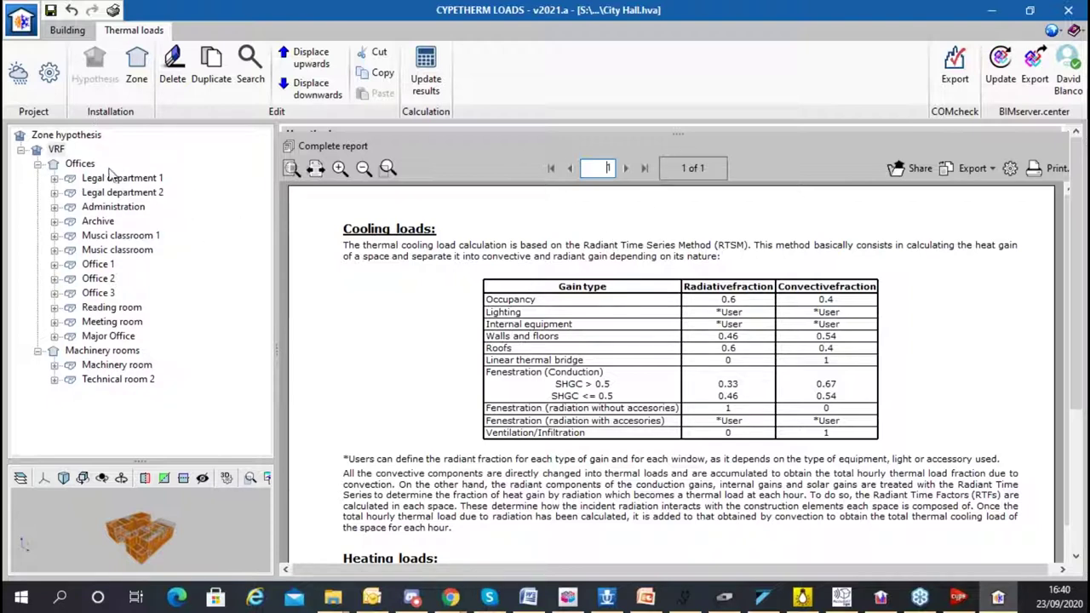
left_click(80, 163)
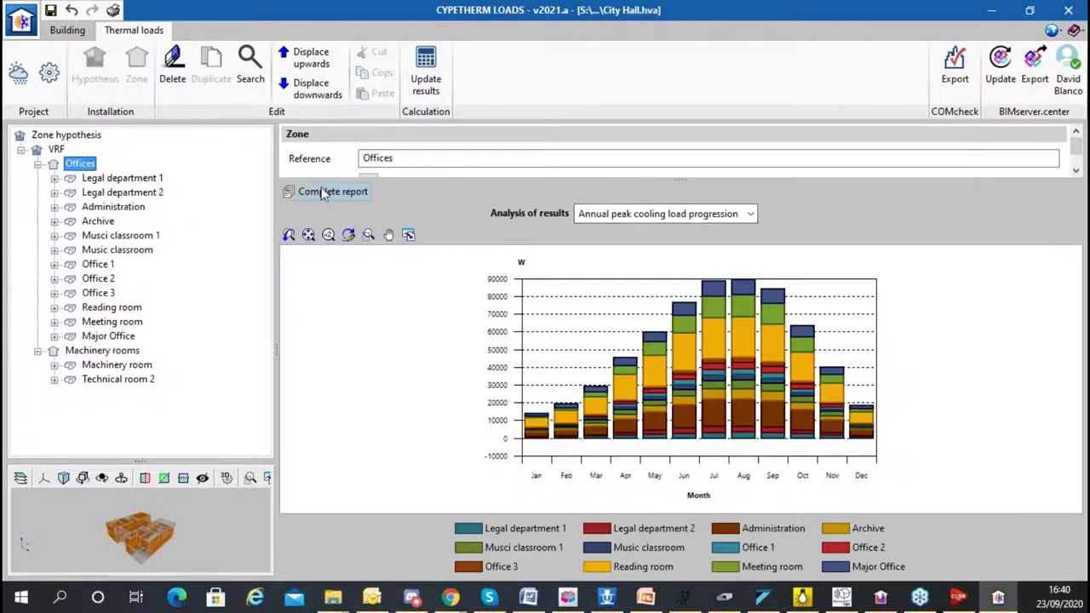
- Open the Offices zone's complete report and examine its loads summary and the available export formats
left_click(339, 195)
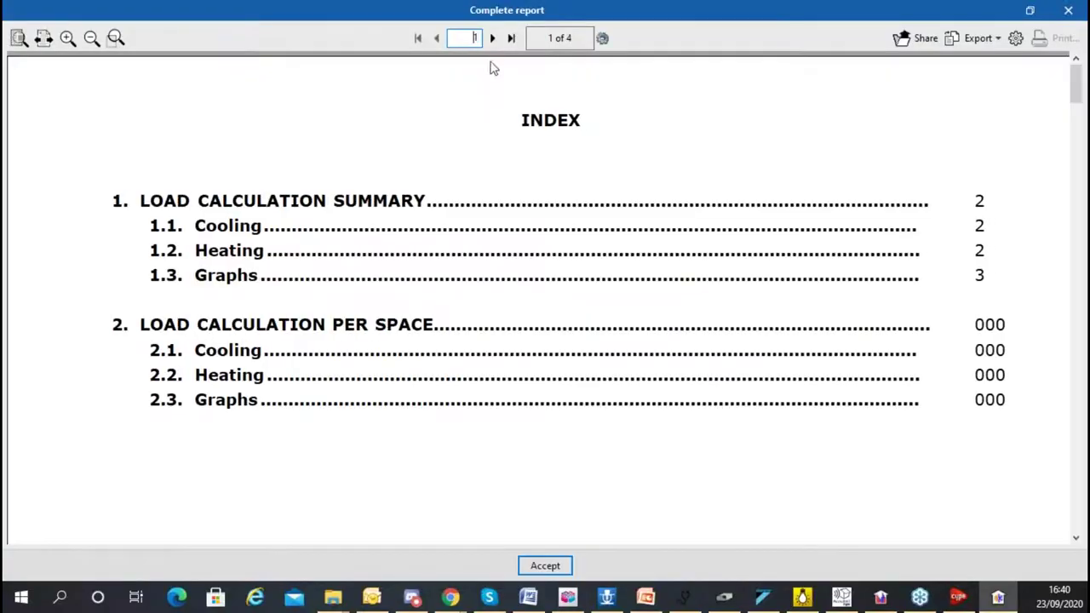
left_click(493, 38)
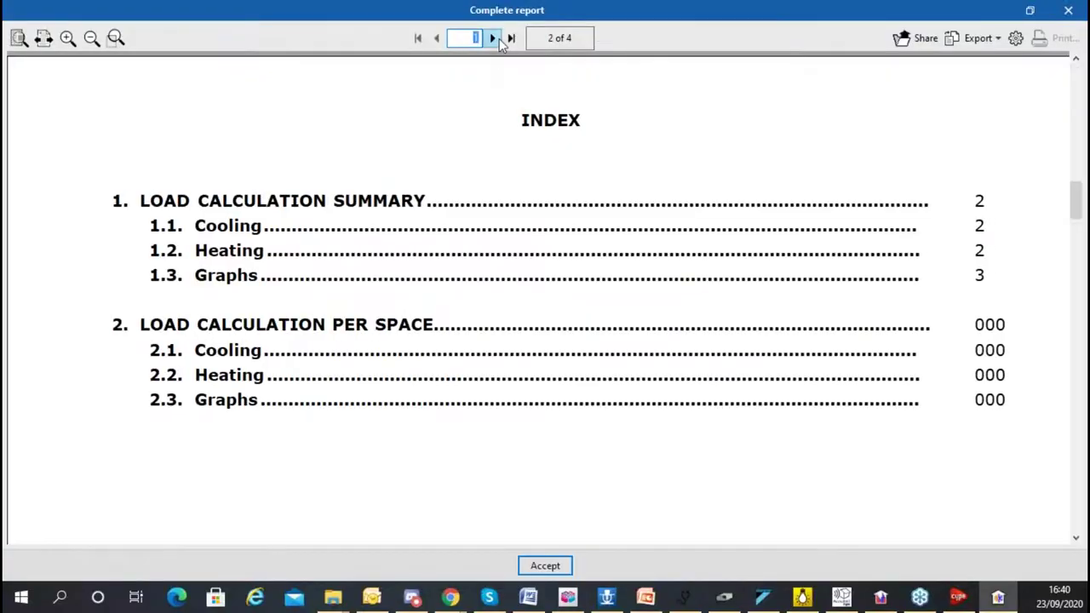
left_click(494, 38)
scroll(505, 229, "up", 5)
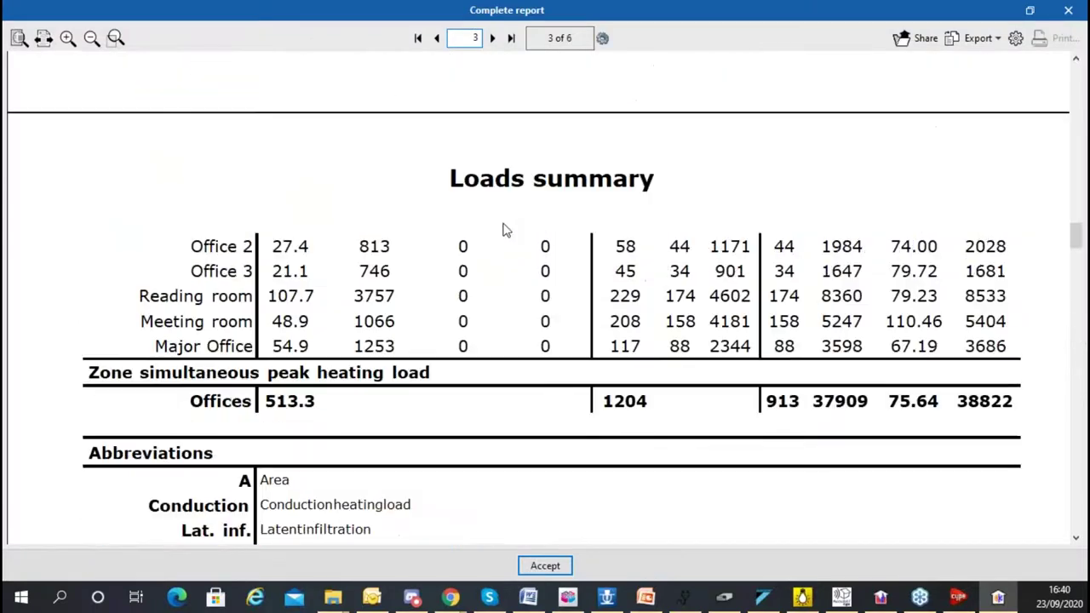
scroll(504, 230, "up", 4)
scroll(776, 294, "down", 2)
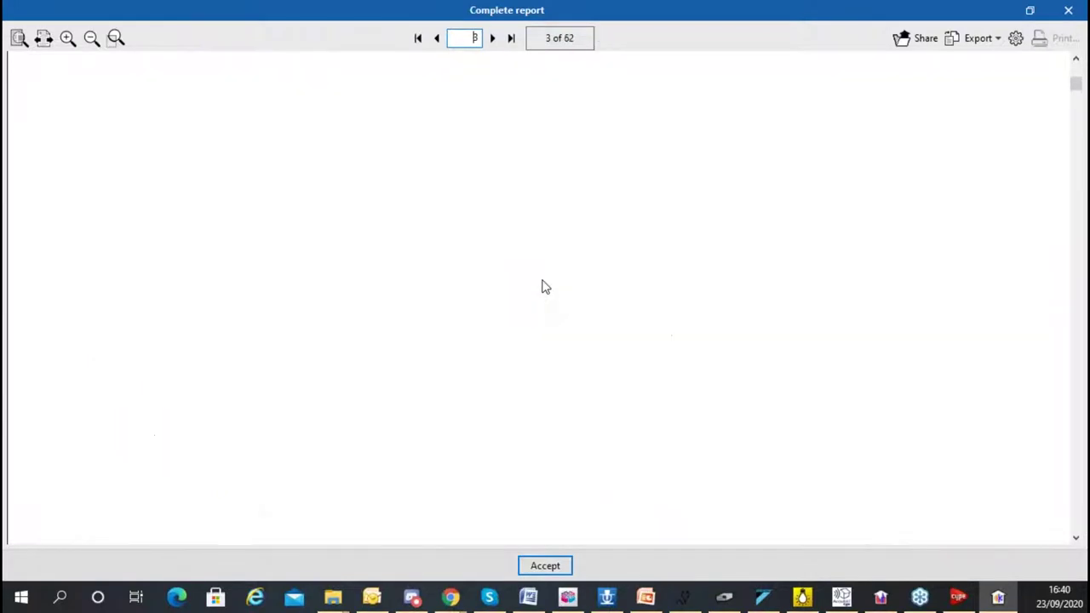
scroll(700, 333, "down", 6)
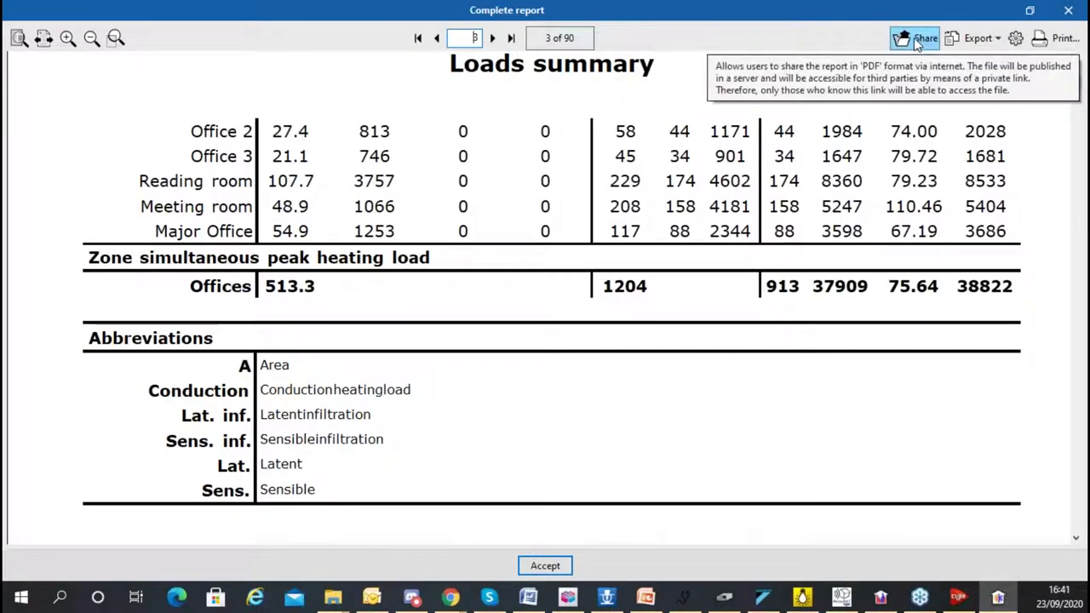
left_click(978, 37)
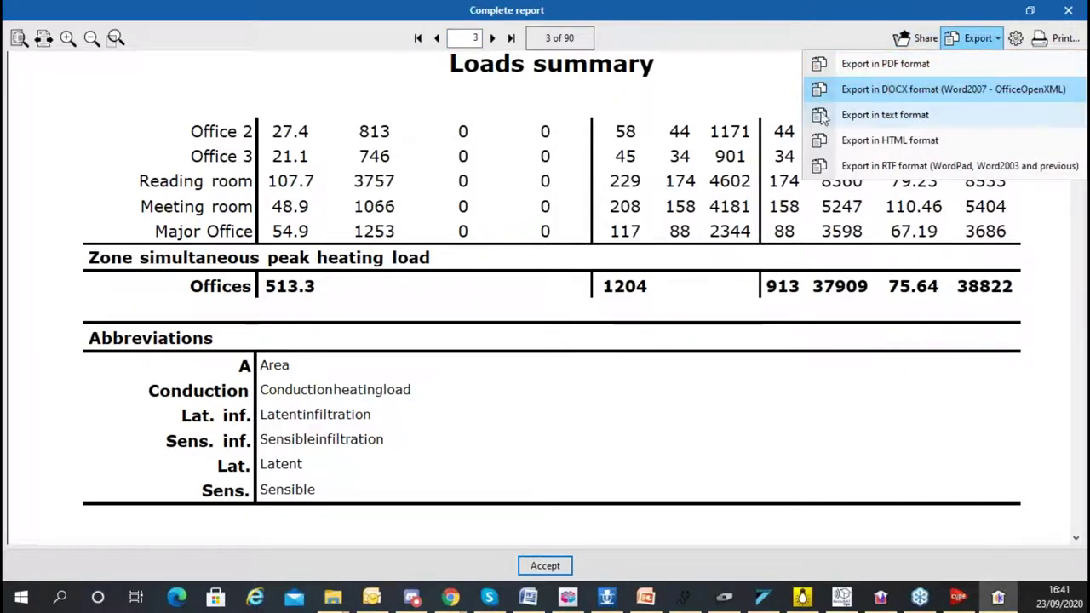
left_click(720, 243)
- Examine the report's graphs section and the Major Office space's peak cooling load details, including its linear thermal bridges
scroll(742, 210, "down", 10)
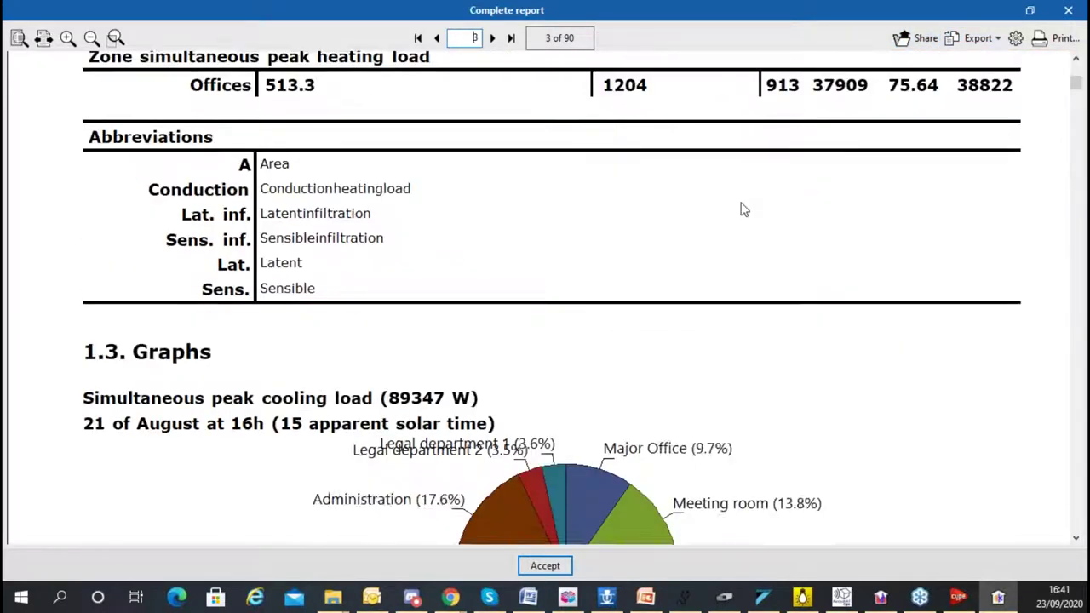
left_click_drag(1078, 94, 1081, 269)
scroll(796, 241, "down", 1)
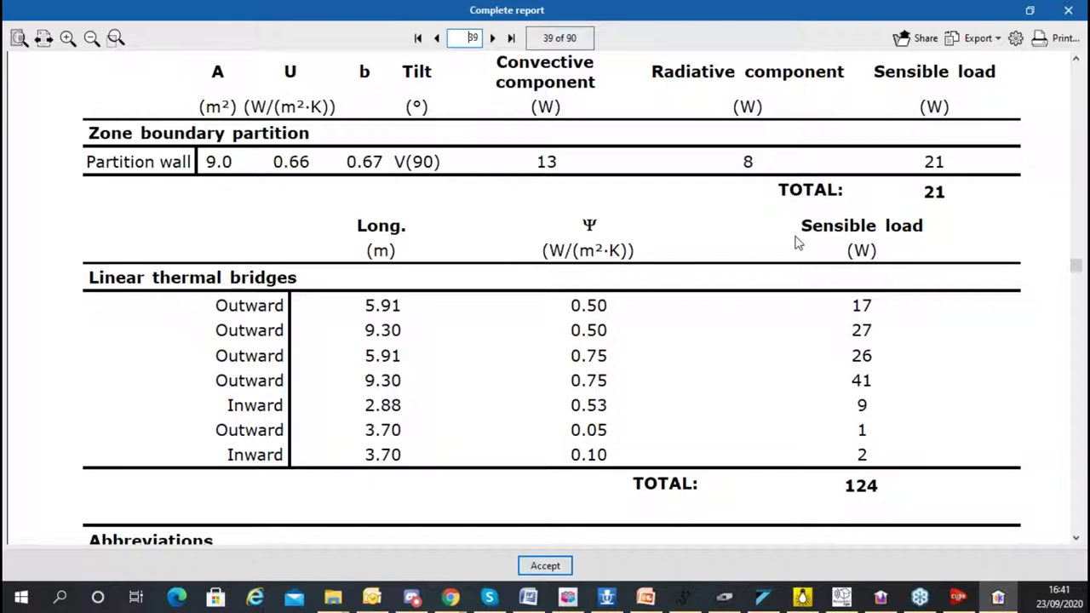
scroll(752, 236, "down", 1)
scroll(704, 235, "up", 2)
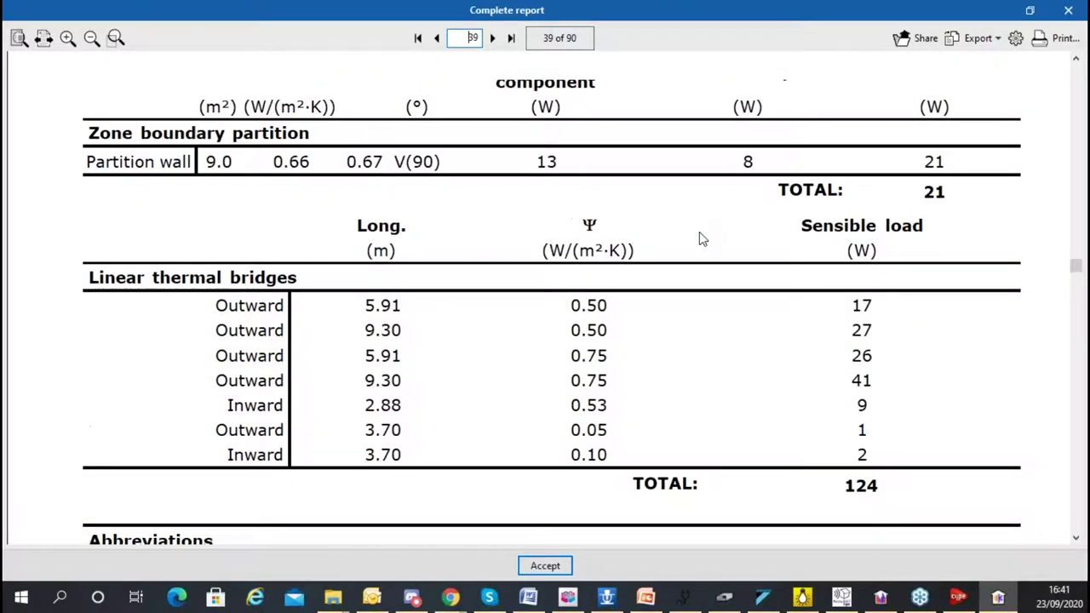
scroll(689, 237, "up", 6)
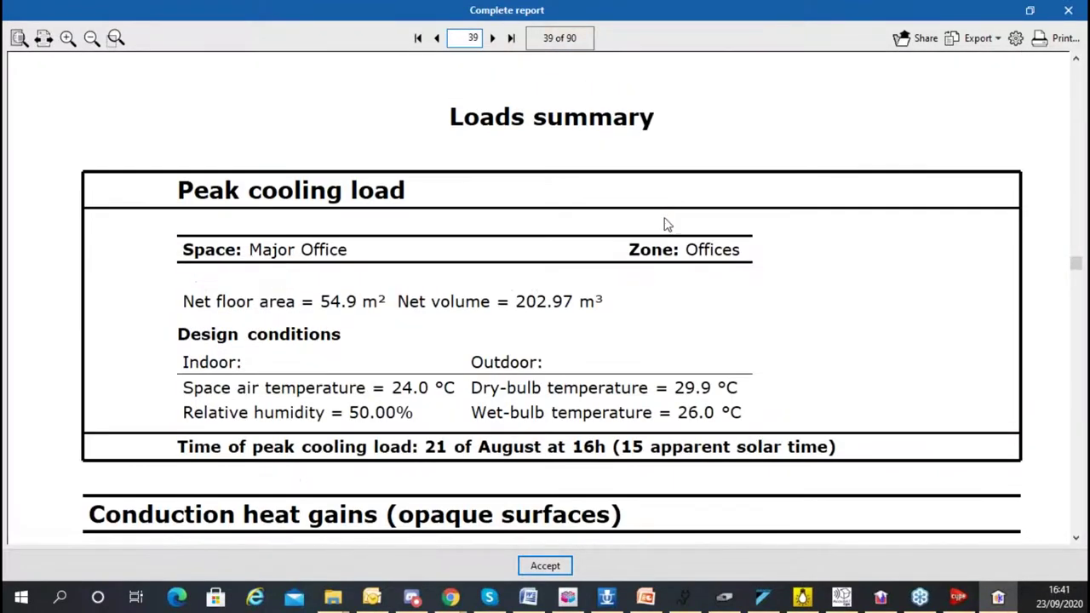
- Close the complete report and display the sensible cooling loads from ventilation and infiltration for the Administration space
scroll(644, 209, "up", 5)
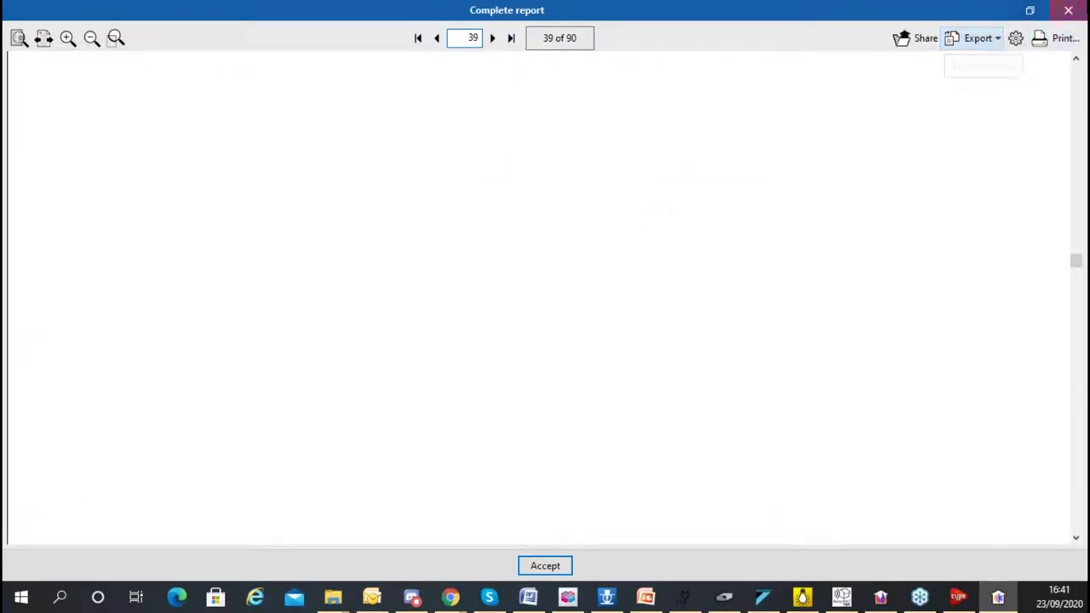
left_click(1076, 9)
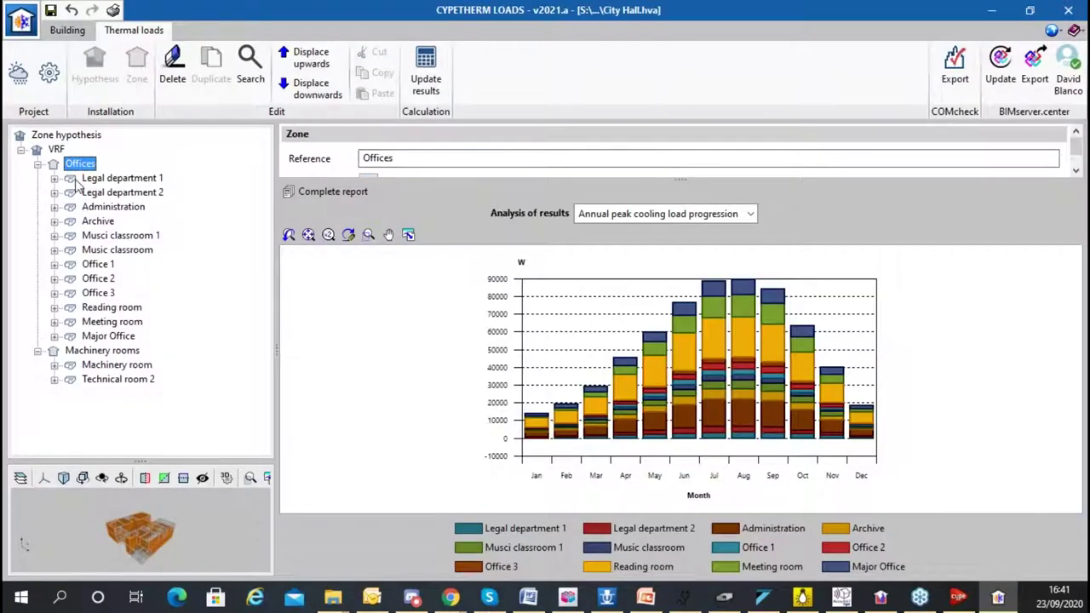
left_click(55, 207)
left_click(110, 224)
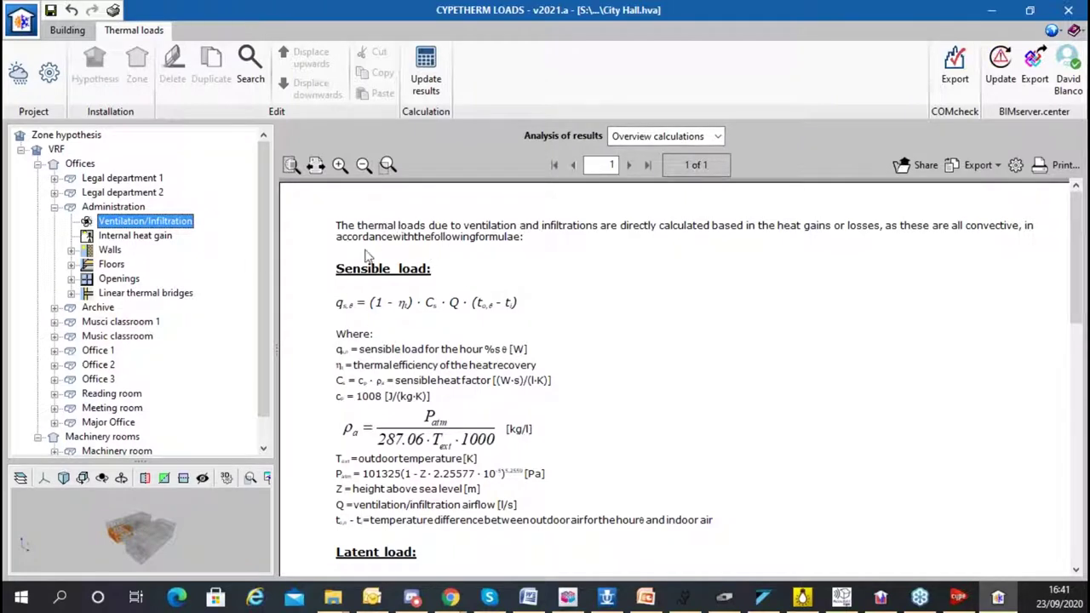
left_click(664, 137)
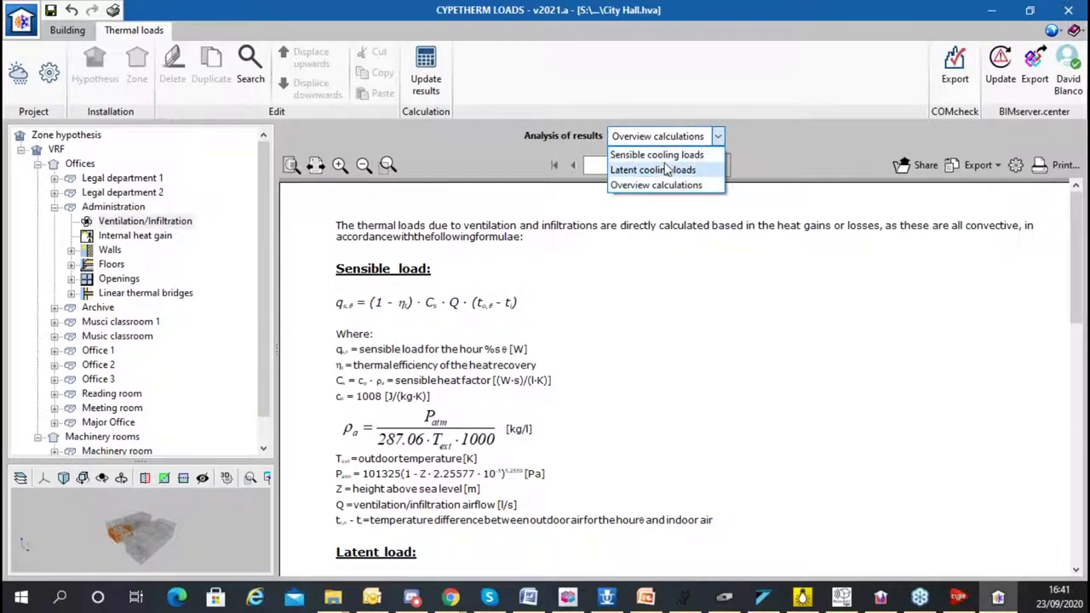
left_click(673, 153)
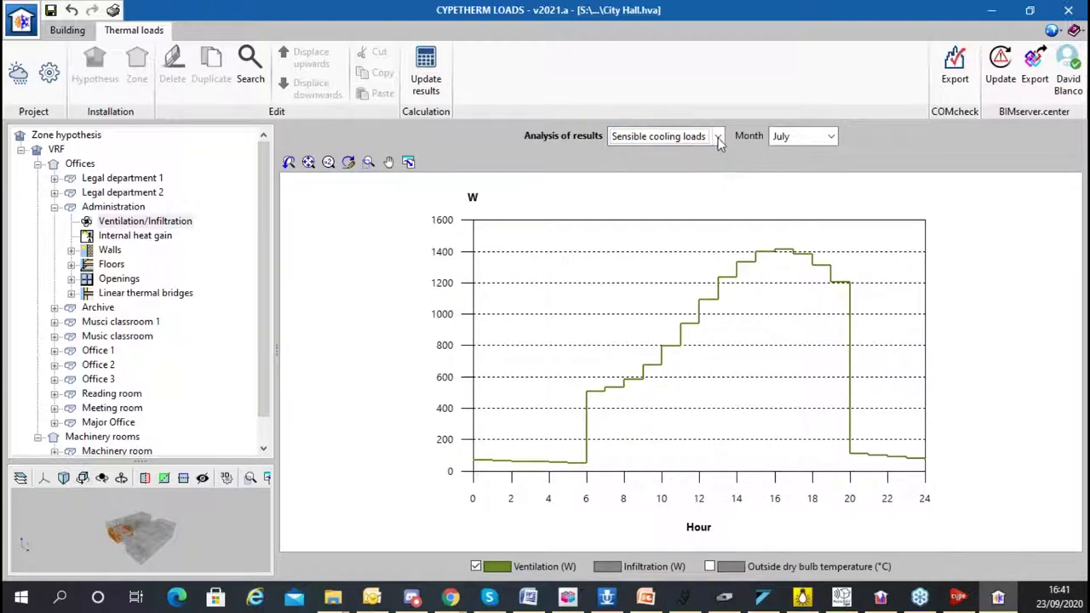
- Display the sensible cooling loads of the Administration space's internal heat gain
left_click(123, 237)
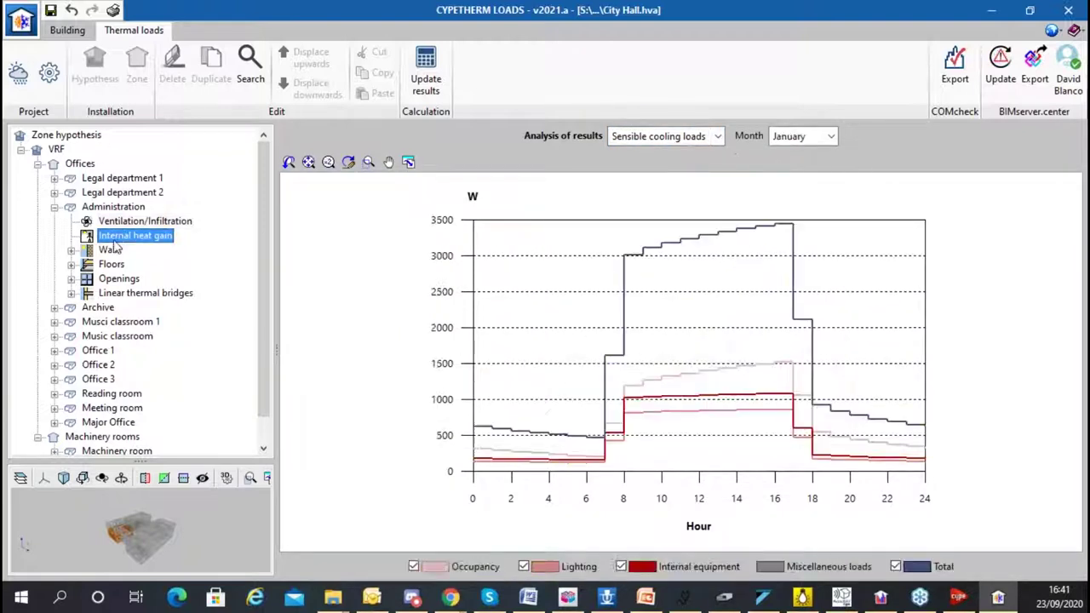
left_click(686, 138)
left_click(672, 148)
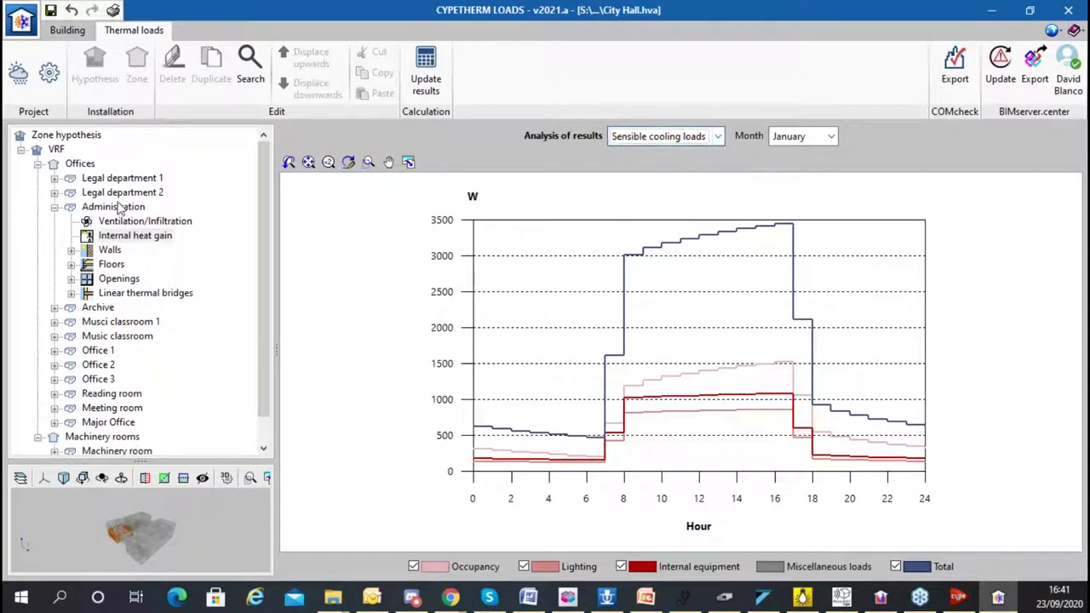
- Display the conduction time series factors (CTSF) for the Administration space's Façade (S) wall
left_click(72, 250)
left_click(136, 264)
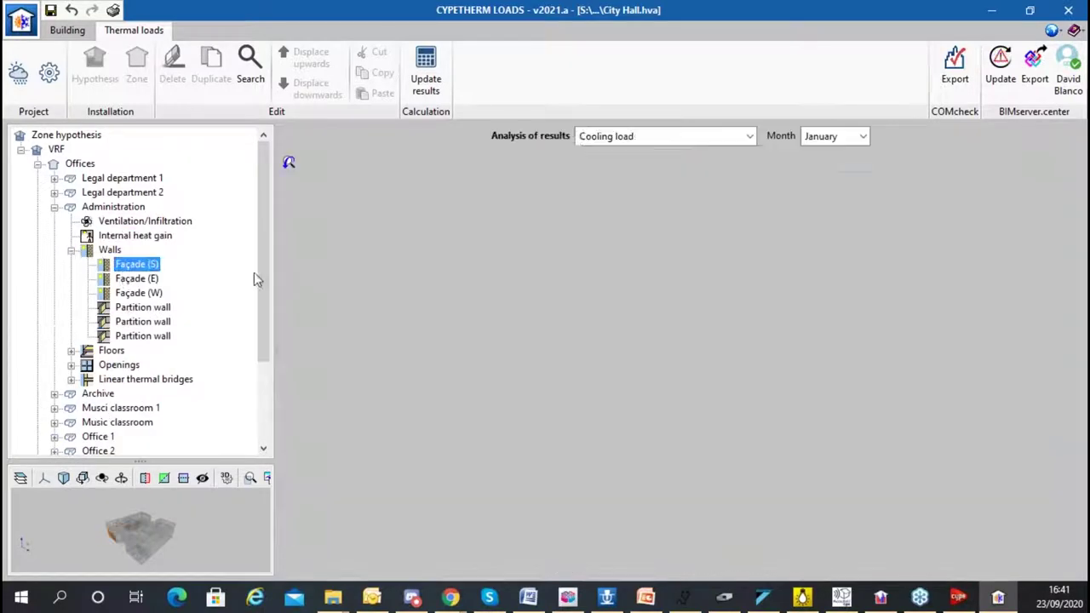
left_click(669, 136)
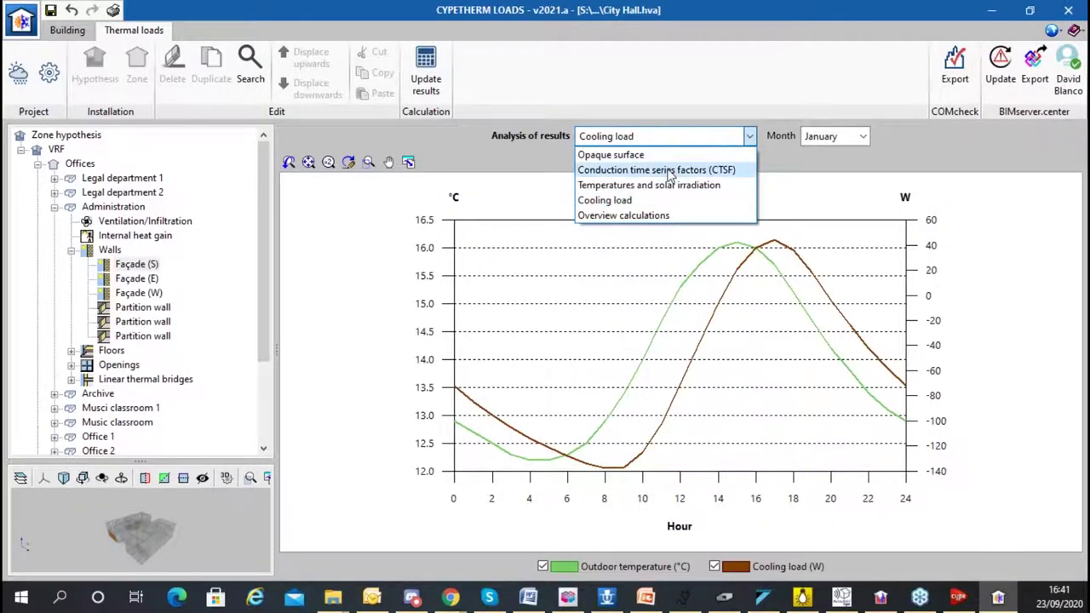
left_click(668, 170)
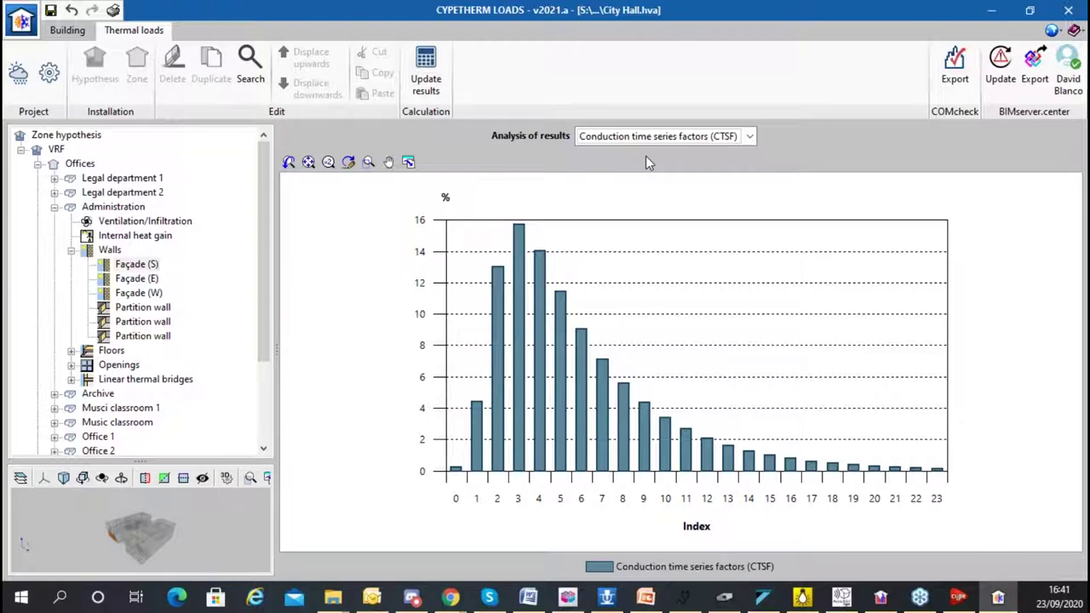
scroll(156, 296, "down", 1)
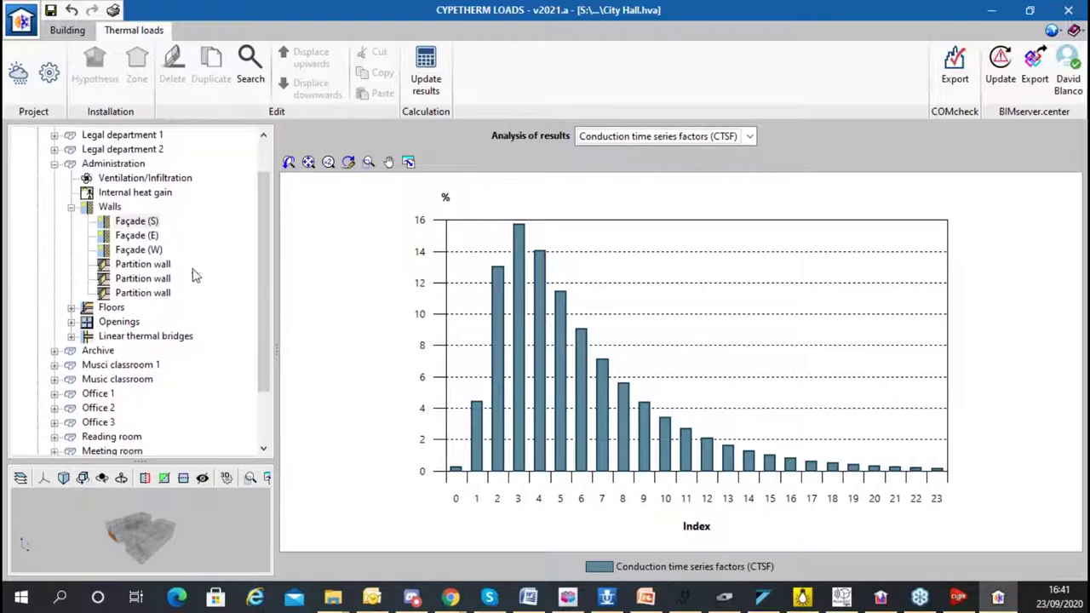
scroll(76, 298, "up", 1)
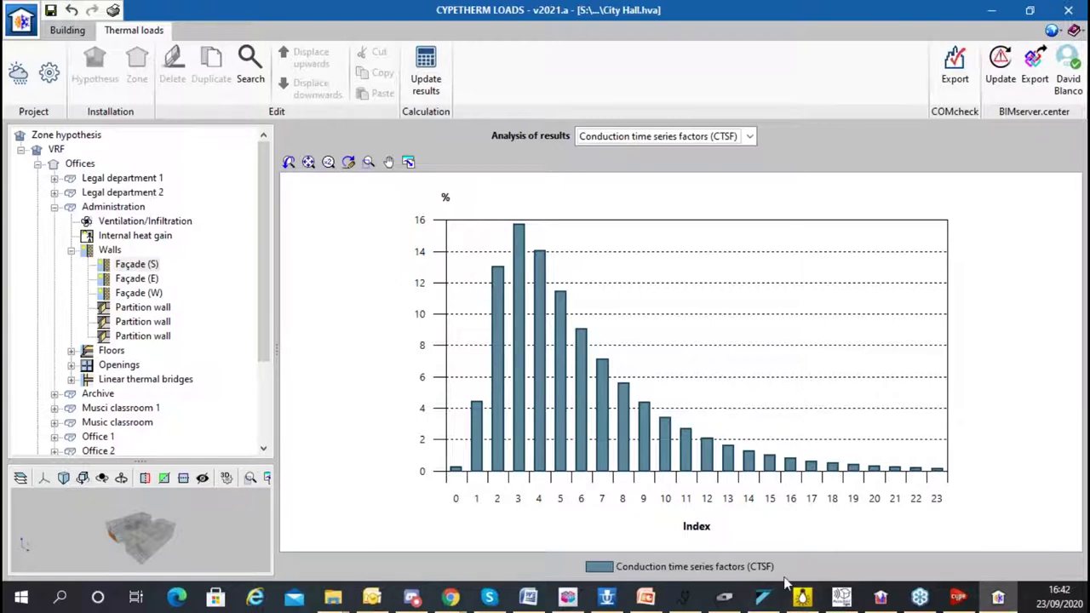
- Switch to the City Hall project in Open BIM DAIKIN and look over the spaces and pipes on Floor 0
mouse_move(766, 603)
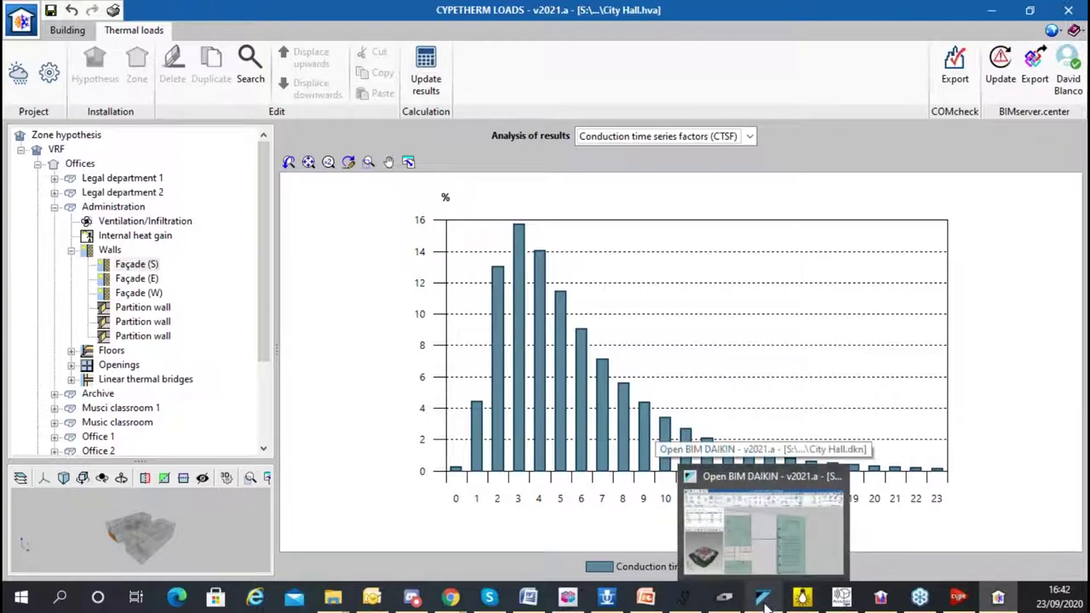
left_click(765, 603)
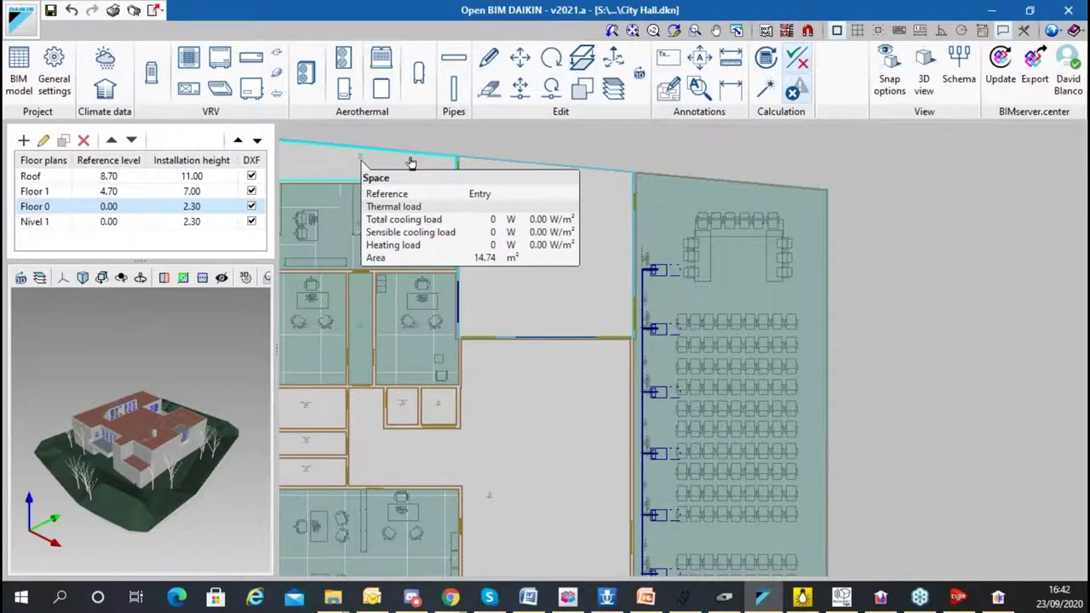
mouse_move(387, 186)
scroll(511, 196, "down", 4)
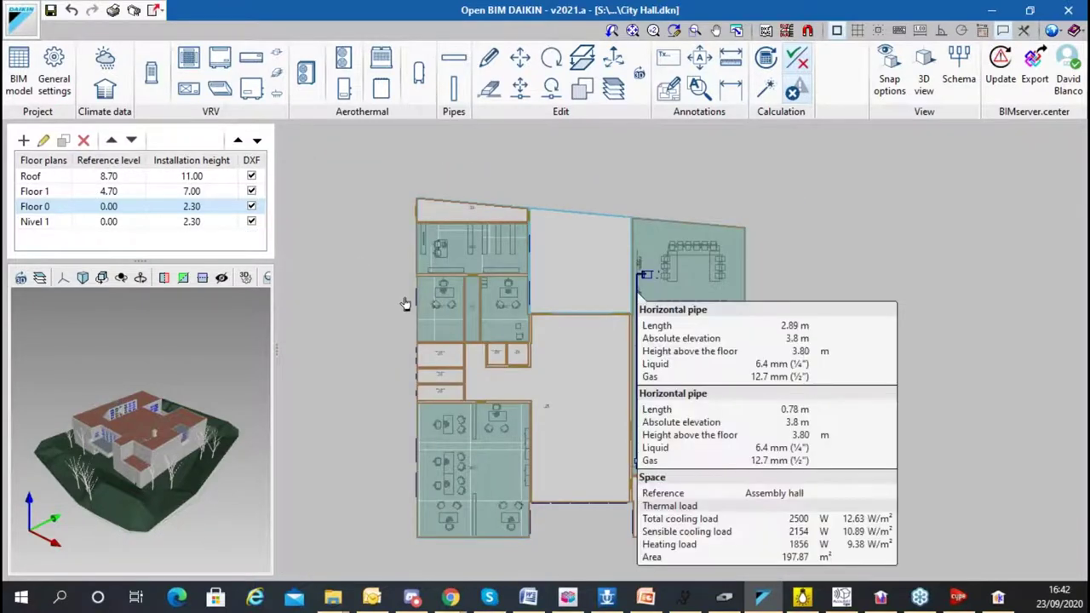
scroll(401, 247, "up", 3)
scroll(683, 276, "up", 1)
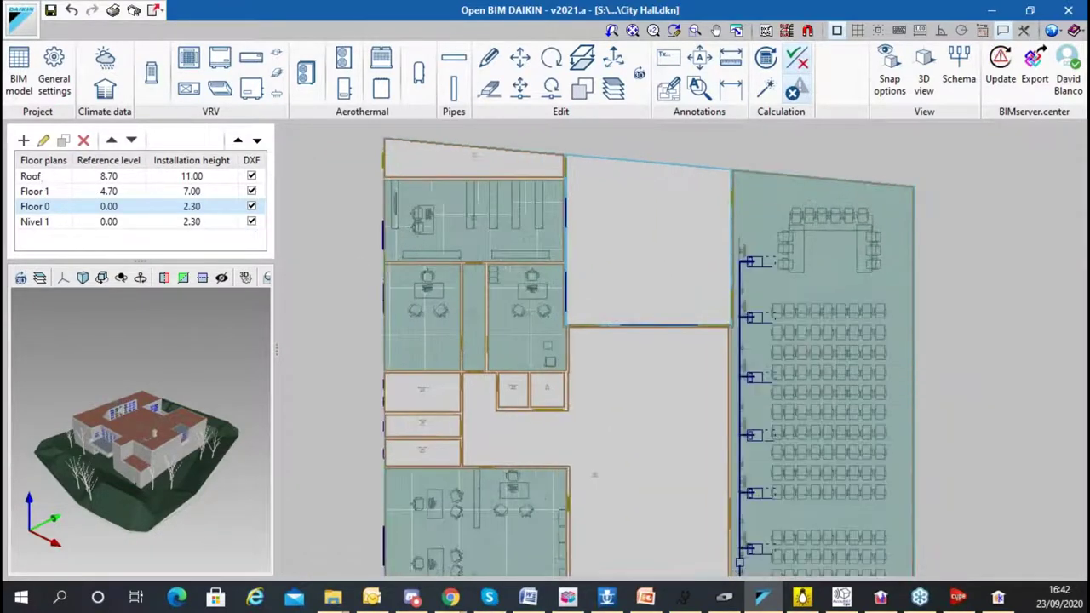
- Show the Roof plan and inspect the outdoor unit and its connected horizontal pipes
left_click(51, 176)
scroll(496, 276, "down", 2)
scroll(549, 373, "up", 5)
mouse_move(610, 363)
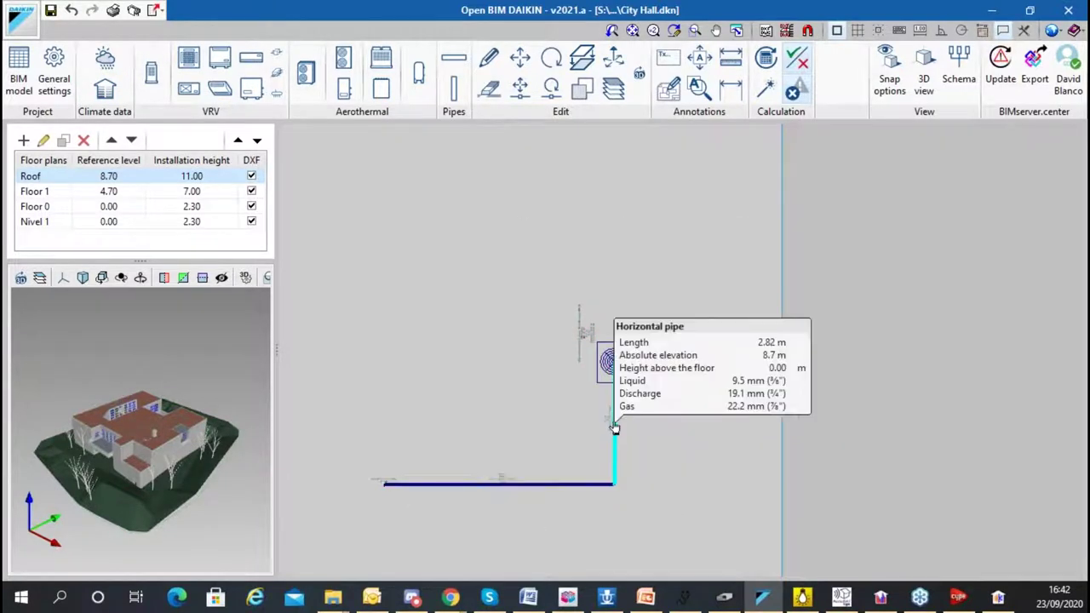
scroll(683, 372, "up", 2)
middle_click_drag(683, 372, 844, 251)
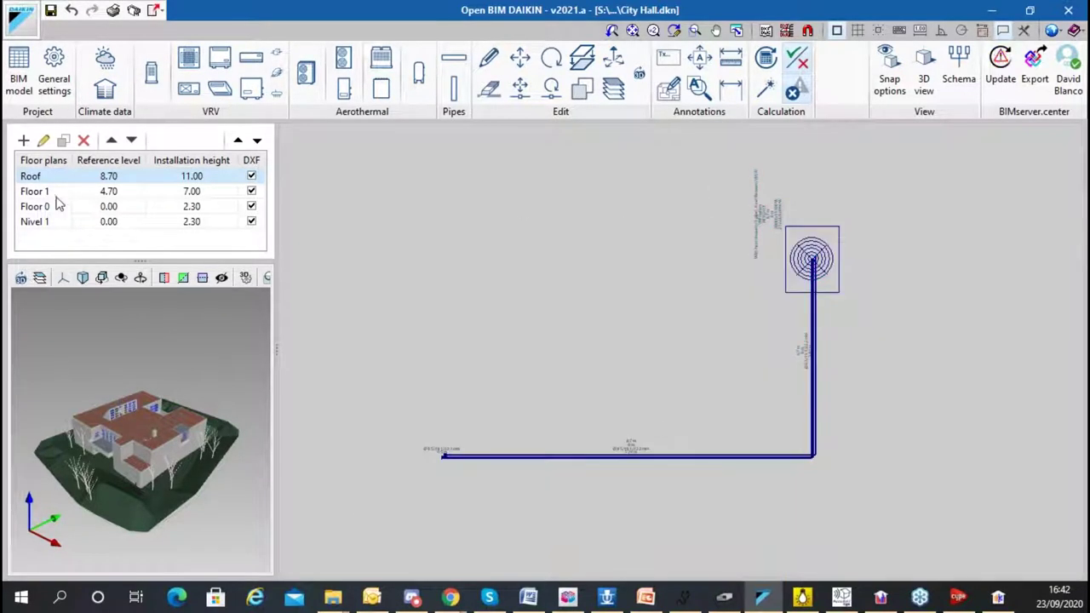
- Show the Floor 1 plan and inspect the refrigerant pipes feeding the office cassette units
left_click(53, 192)
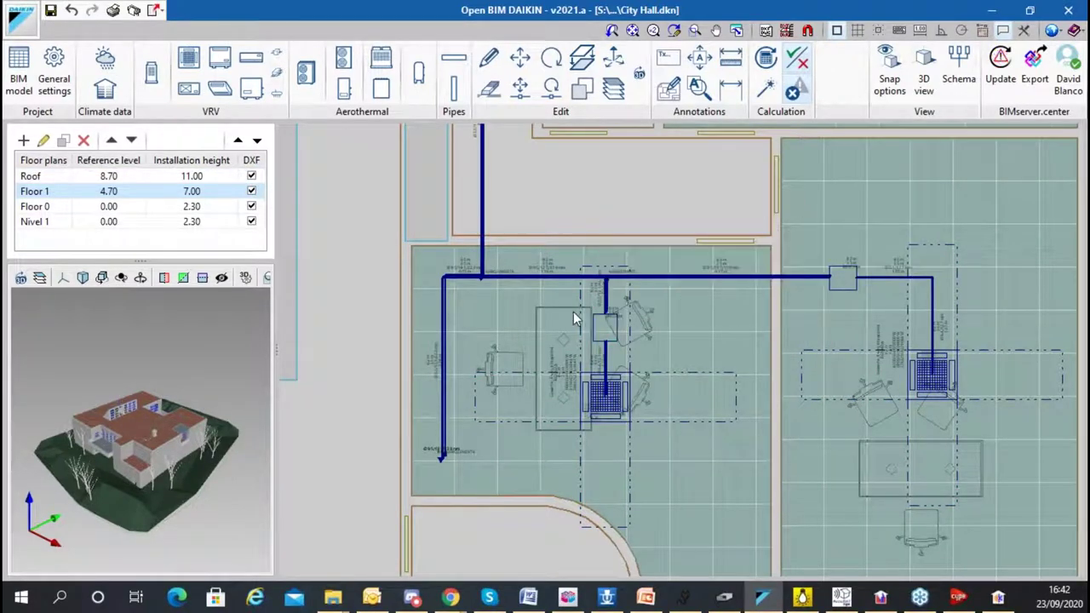
scroll(747, 220, "down", 2)
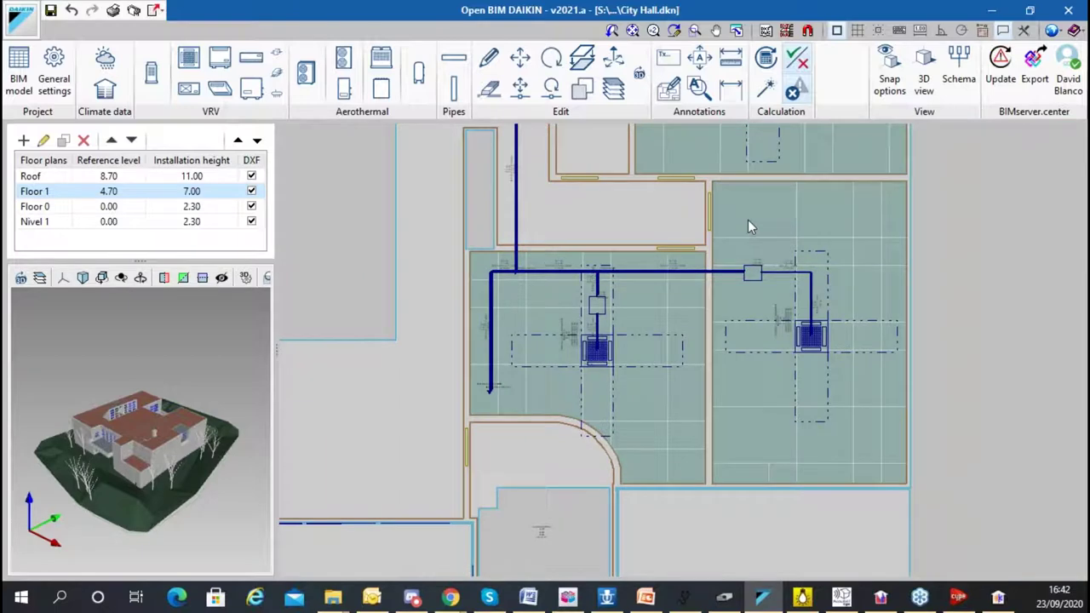
scroll(677, 202, "up", 2)
left_click_drag(107, 430, 134, 429)
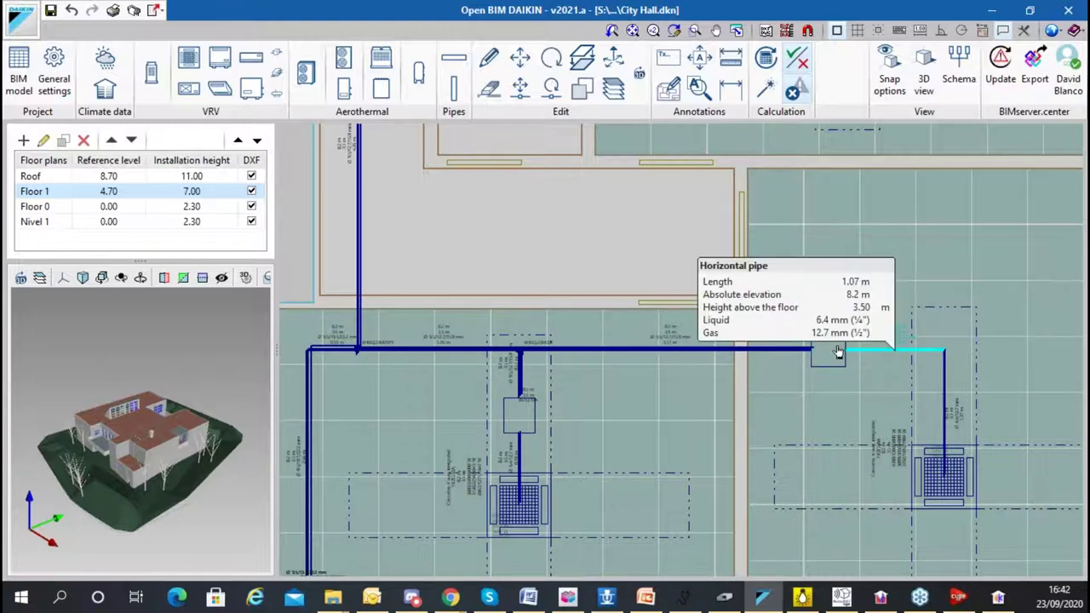
left_click(599, 356)
left_click(725, 321)
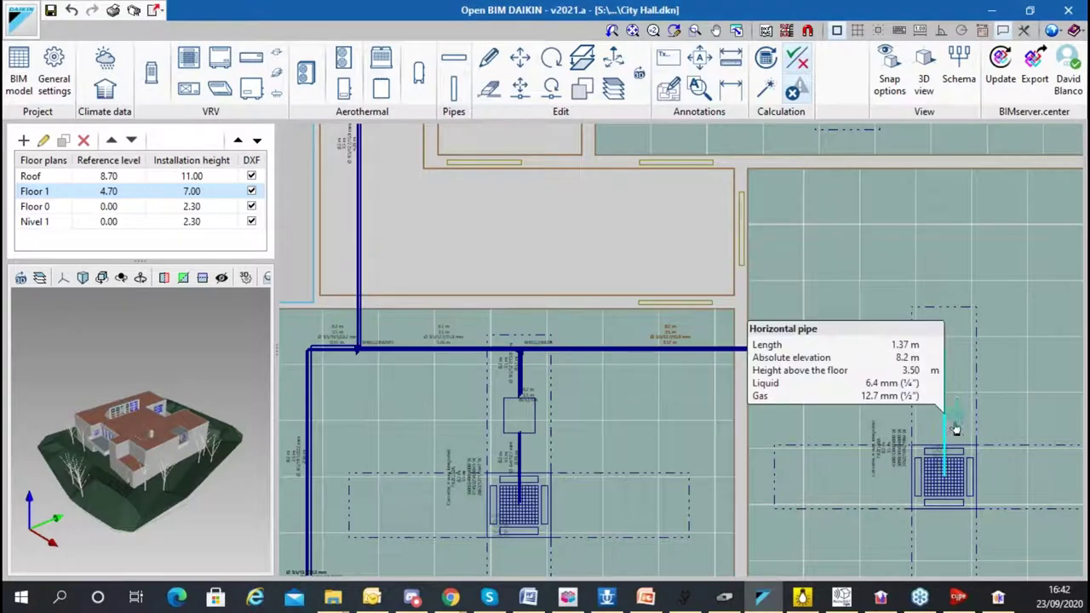
- Review the properties and capacity checks of the cassette indoor unit in Office 2, leaving it without changes
scroll(956, 428, "up", 5)
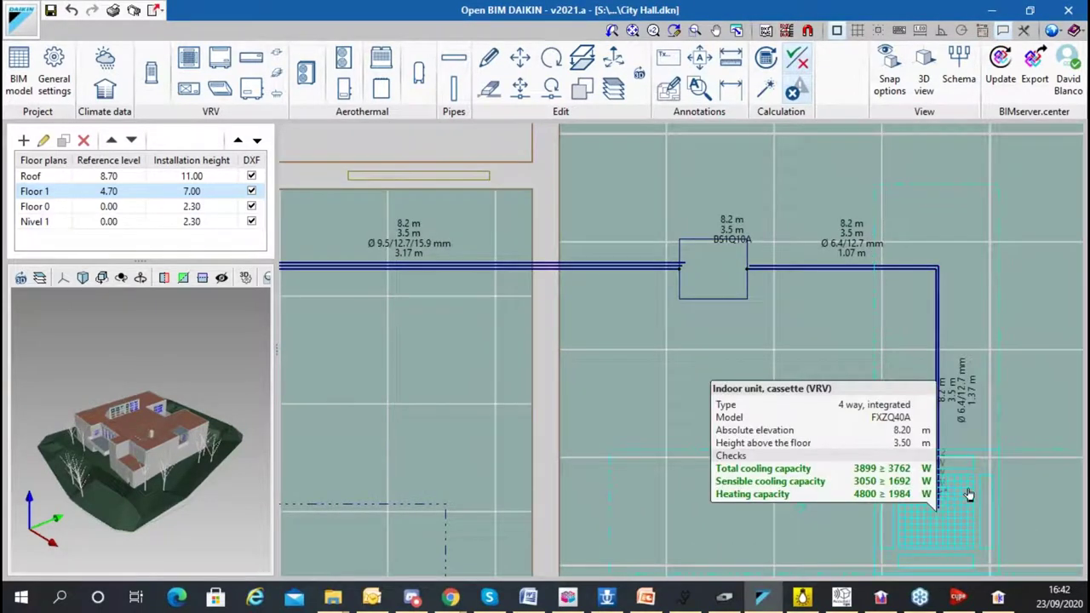
left_click(968, 495)
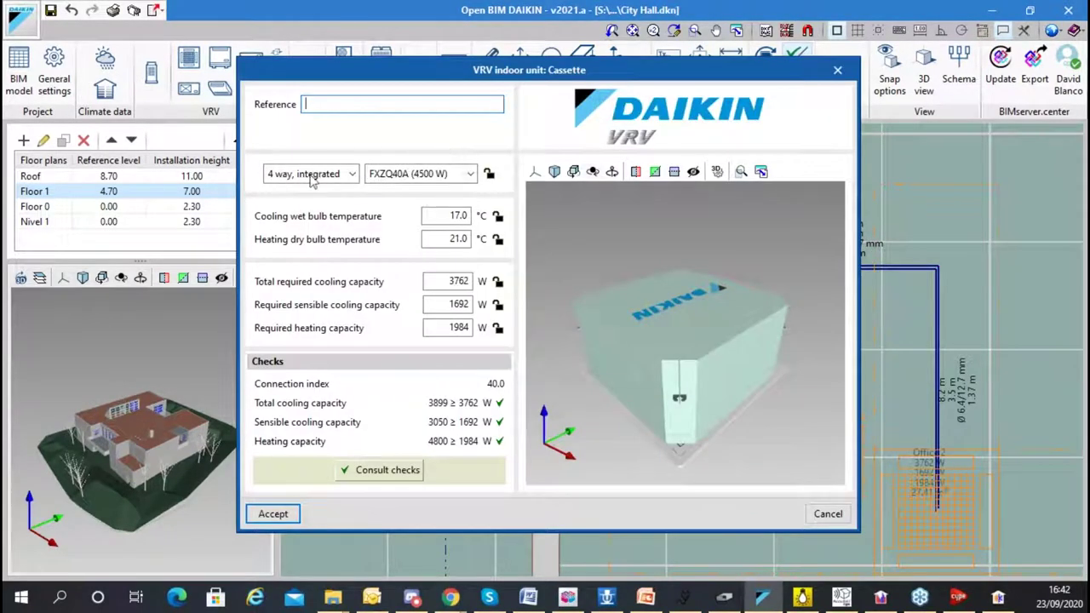
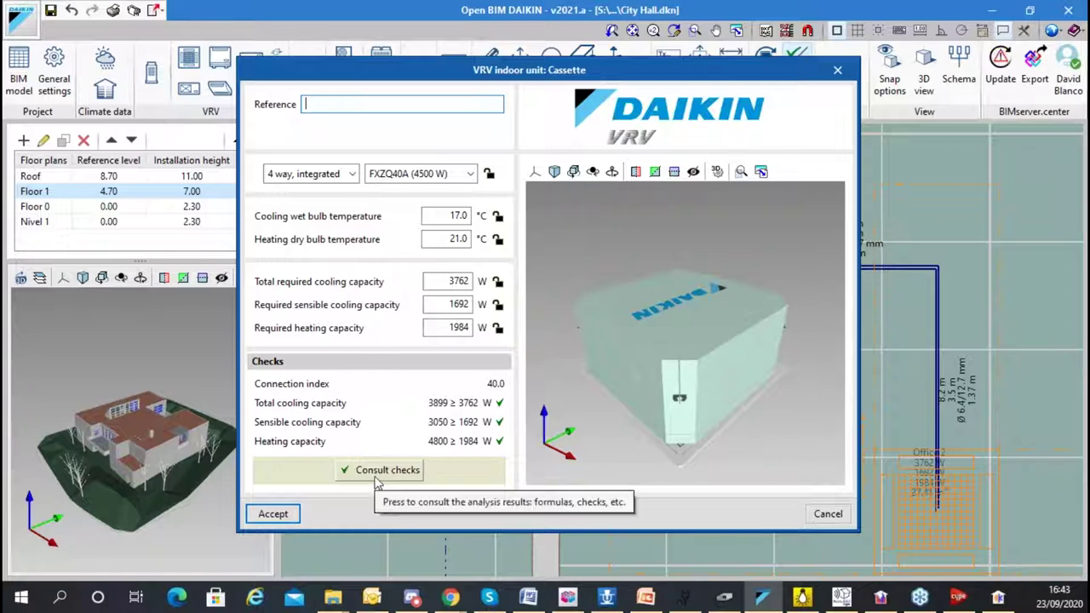
left_click(827, 514)
scroll(585, 333, "up", 5)
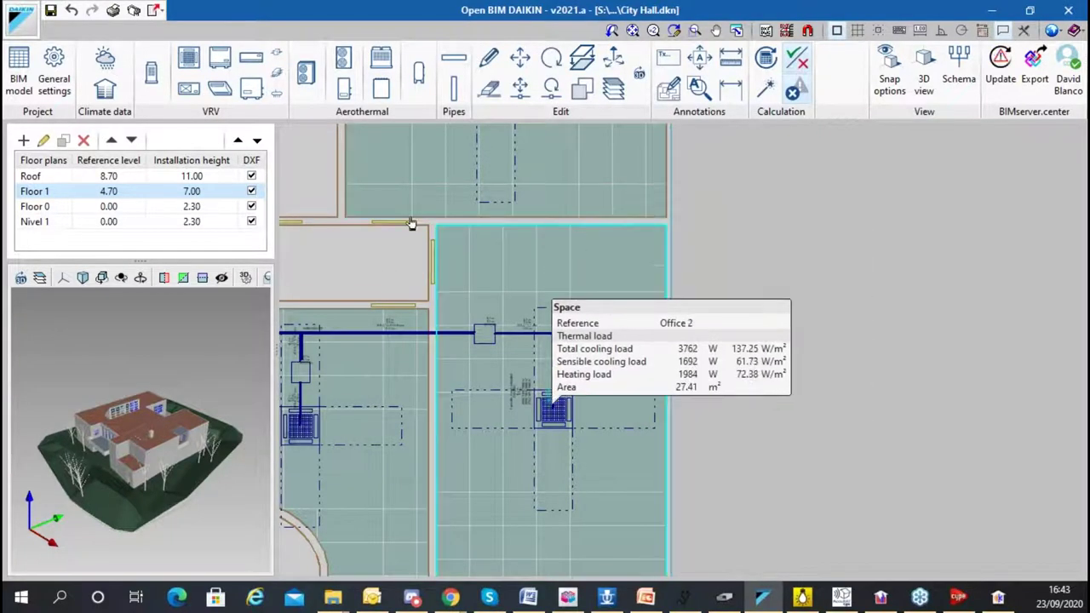
- Return to Floor 0 and review the Assembly hall's thermal loads and design parameters without changing them
left_click(187, 211)
scroll(696, 274, "down", 5)
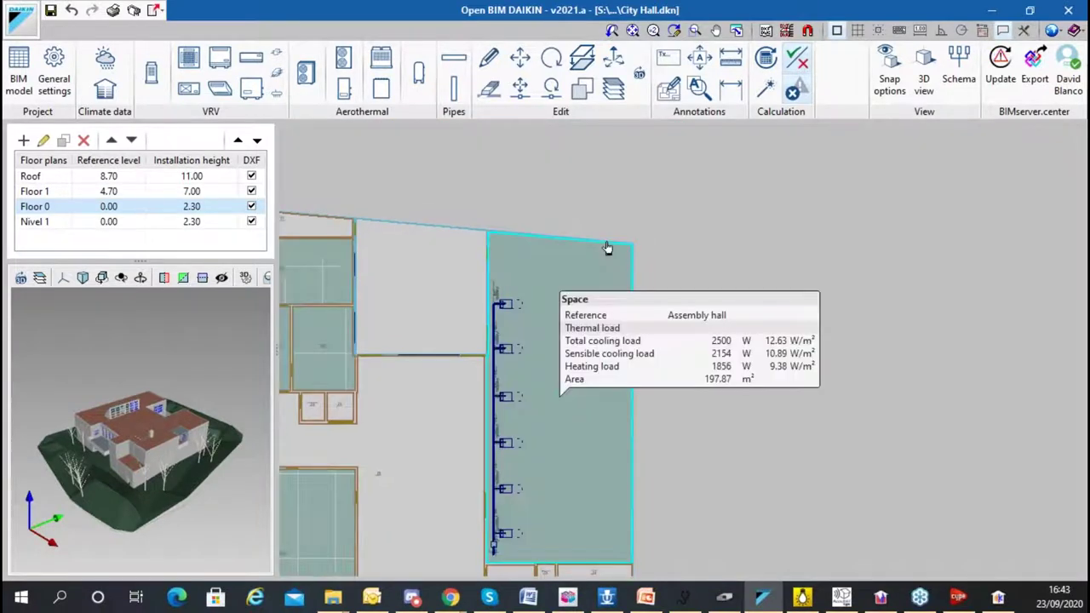
left_click(583, 266)
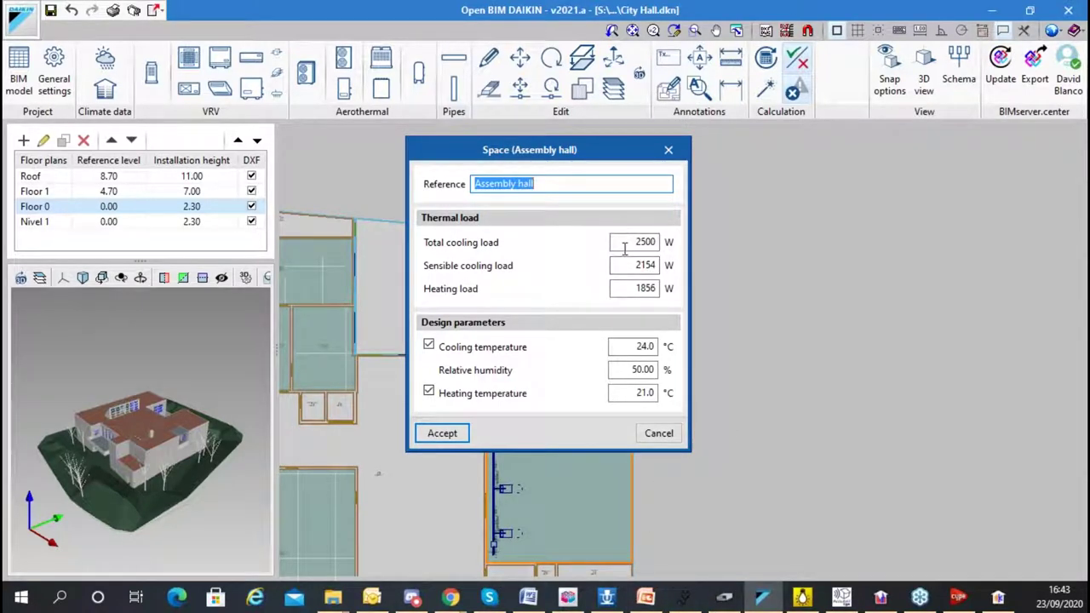
left_click(658, 433)
- Open the uppermost ducted VRV indoor unit in the Assembly hall and bring up its detailed checks
scroll(530, 321, "up", 3)
left_click(766, 57)
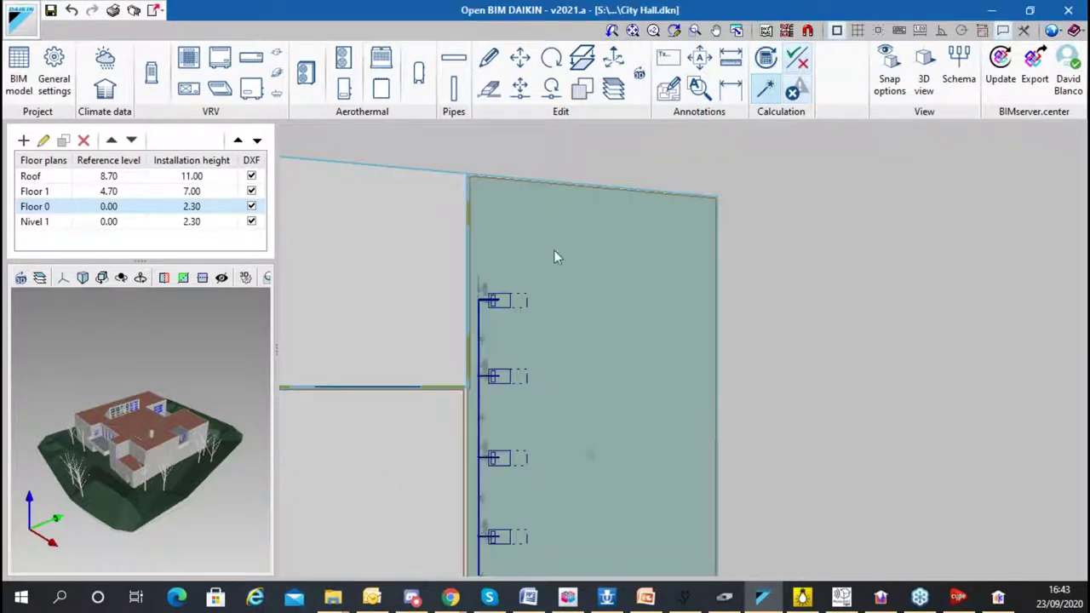
left_click(509, 302)
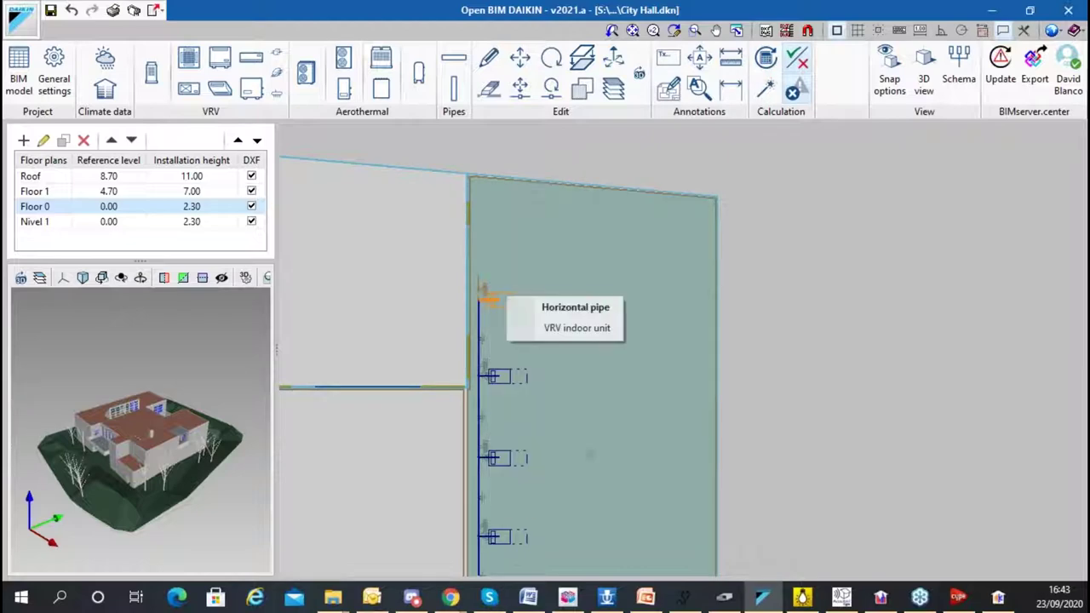
left_click(528, 310)
key("Return")
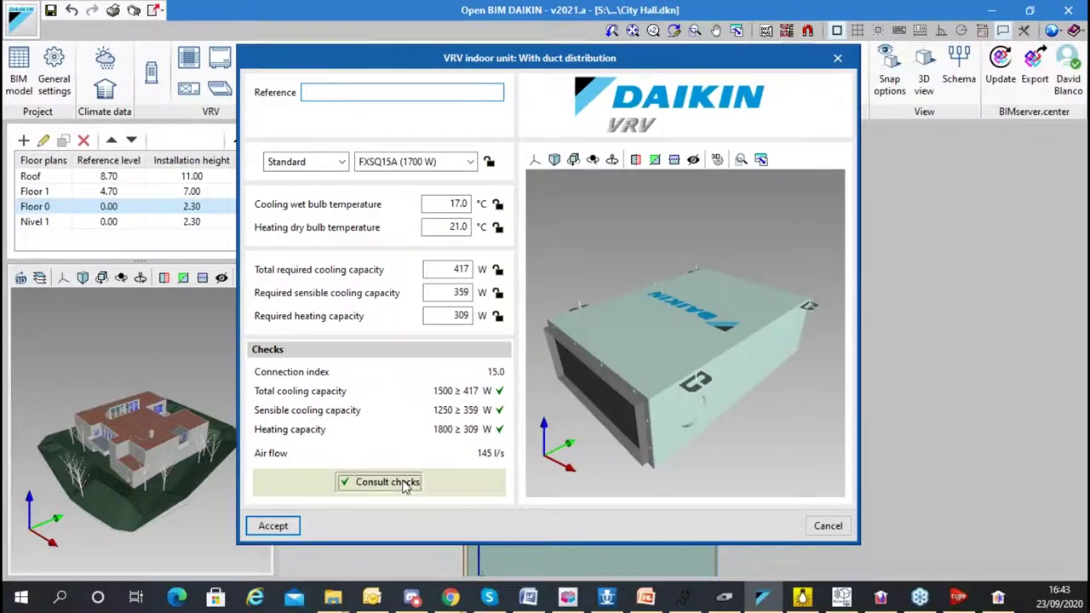
- Examine the ducted unit's total cooling, sensible cooling and heating capacity checks, and close the check report
scroll(596, 246, "down", 3)
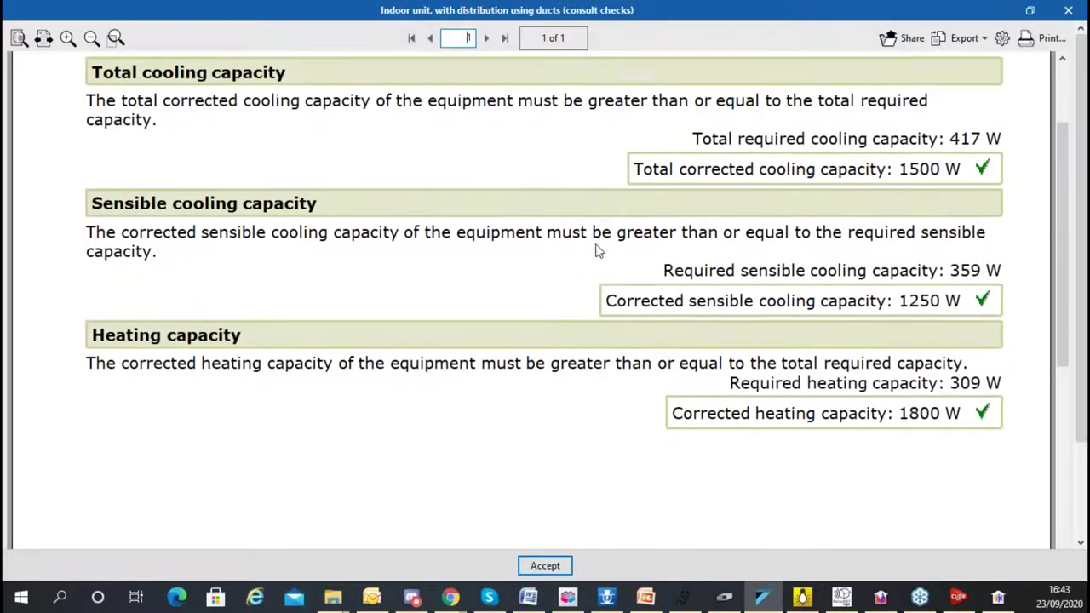
scroll(904, 149, "up", 1)
scroll(904, 149, "up", 1)
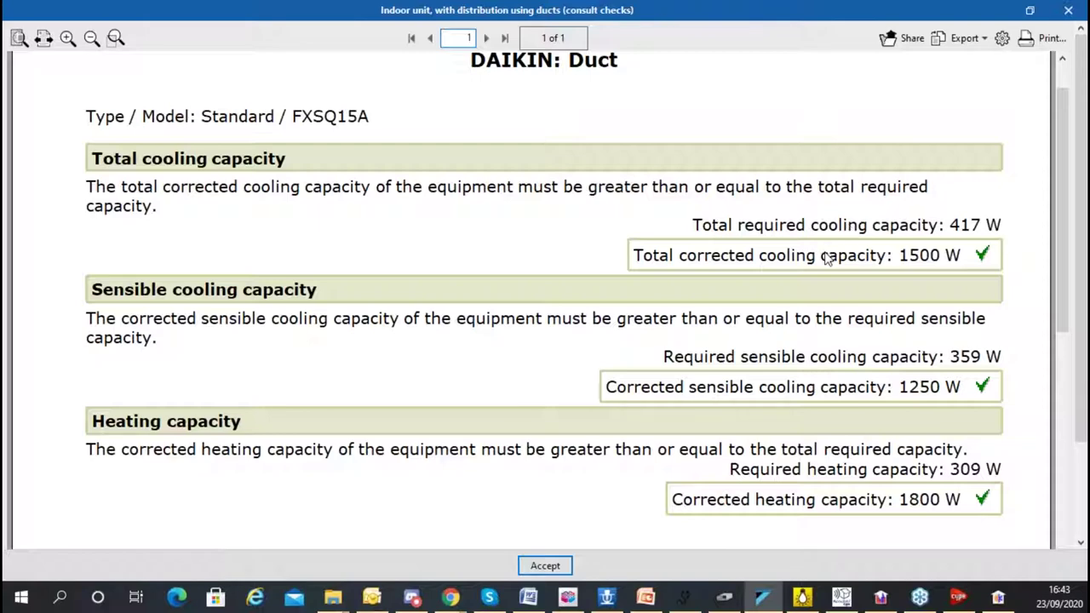
scroll(808, 267, "down", 4)
scroll(808, 268, "up", 5)
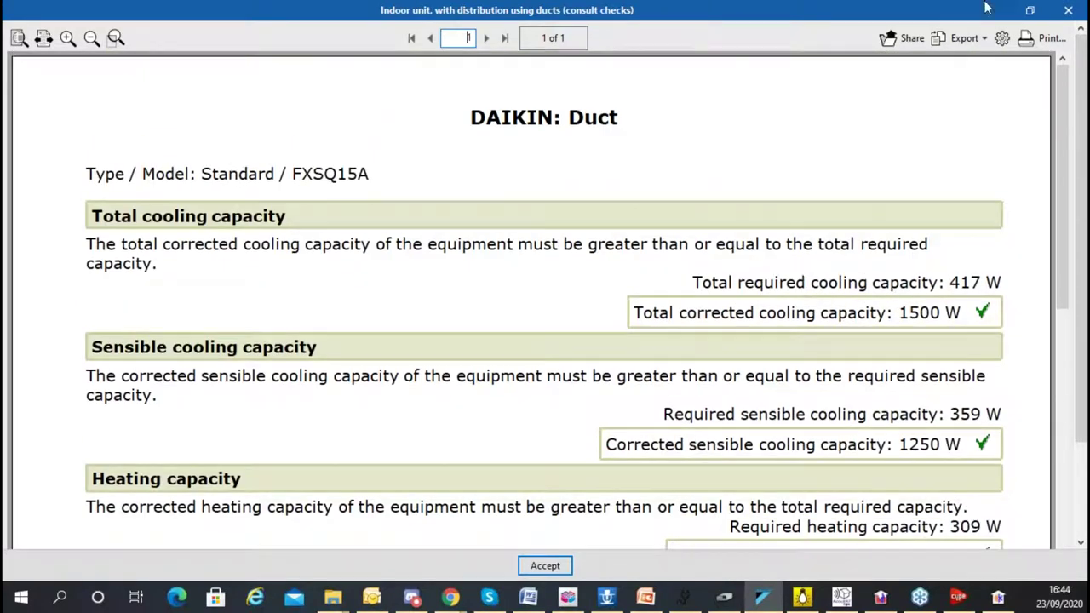
key("Return")
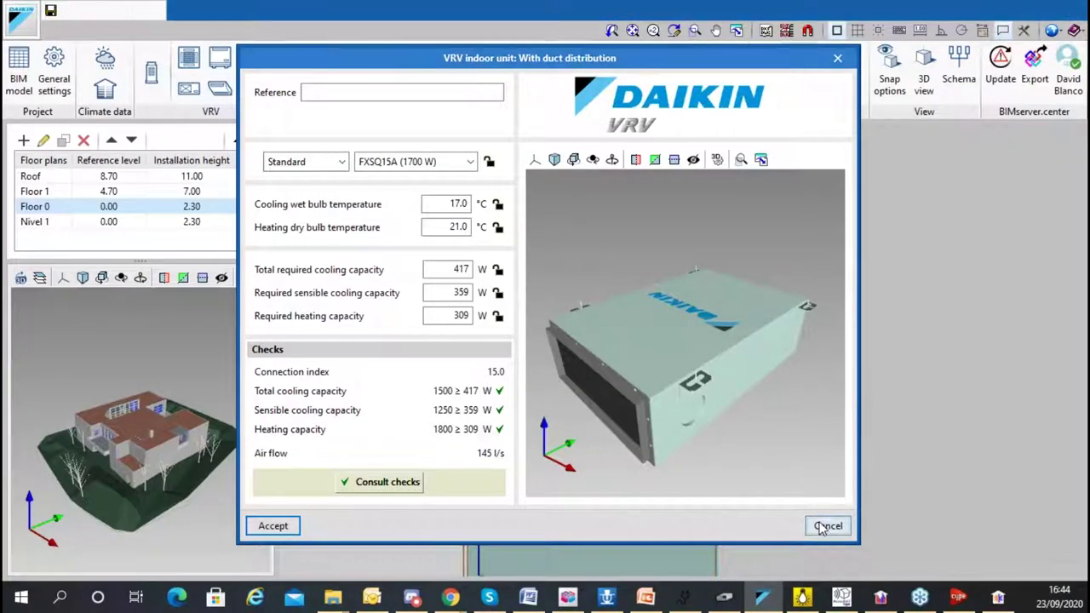
- Leave the ducted indoor unit unchanged and generate the Materials list report
left_click(826, 523)
left_click(114, 10)
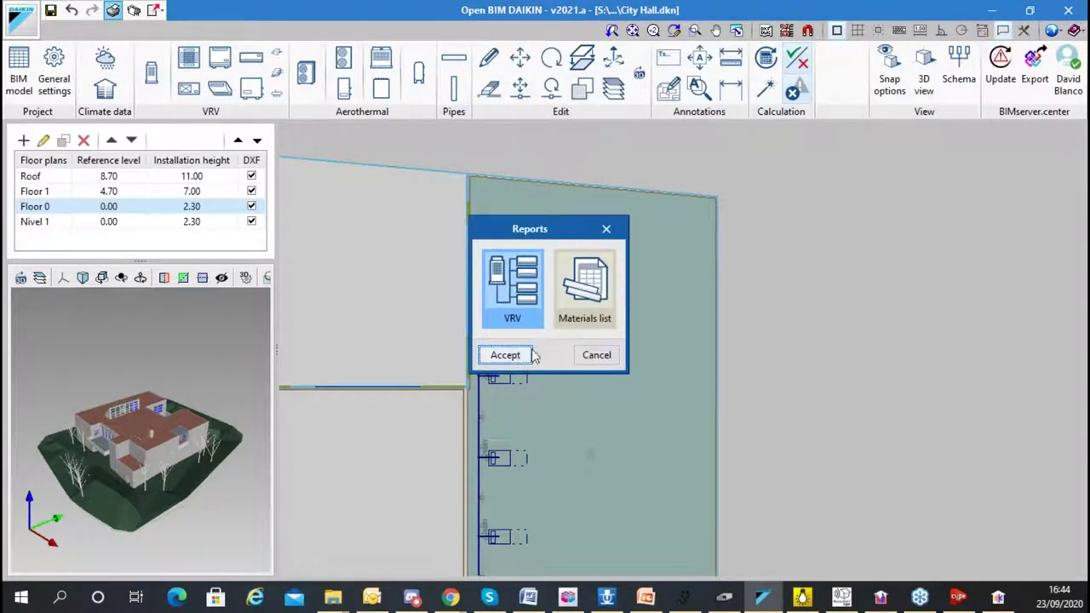
left_click(584, 285)
left_click(511, 355)
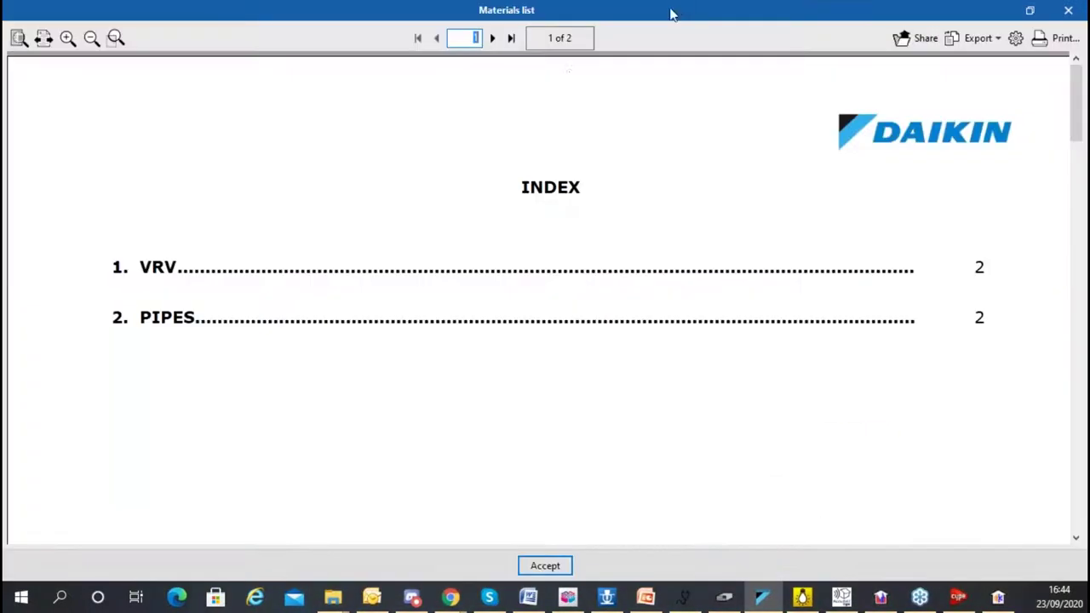
- Review the VRV equipment and refrigerant pipe quantities on page 2 of the materials list, and close the report
left_click(494, 38)
scroll(412, 212, "down", 2)
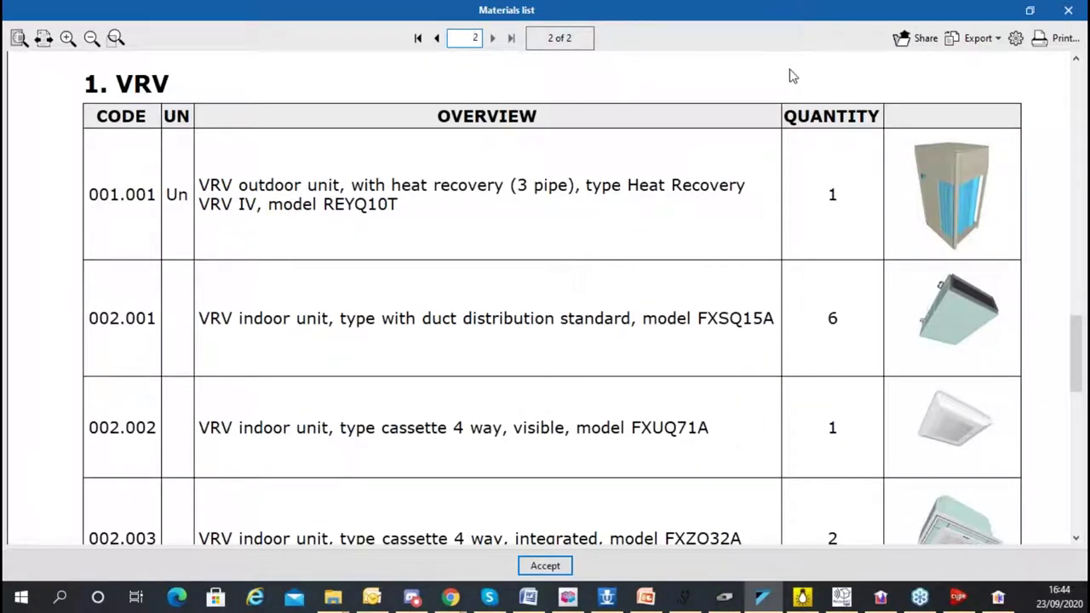
scroll(684, 227, "down", 6)
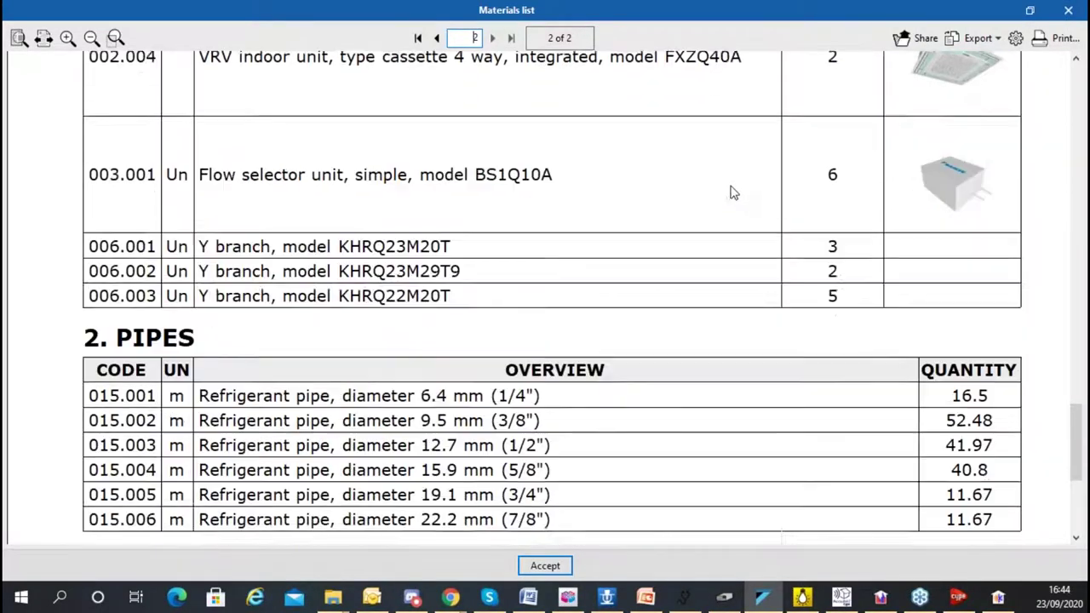
scroll(731, 193, "down", 1)
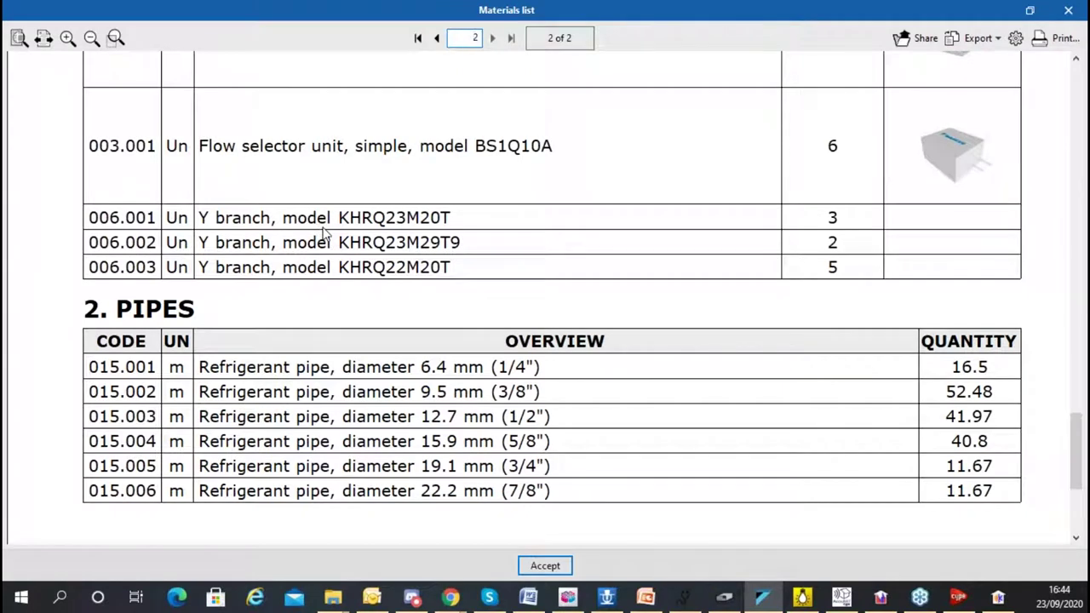
scroll(397, 243, "down", 5)
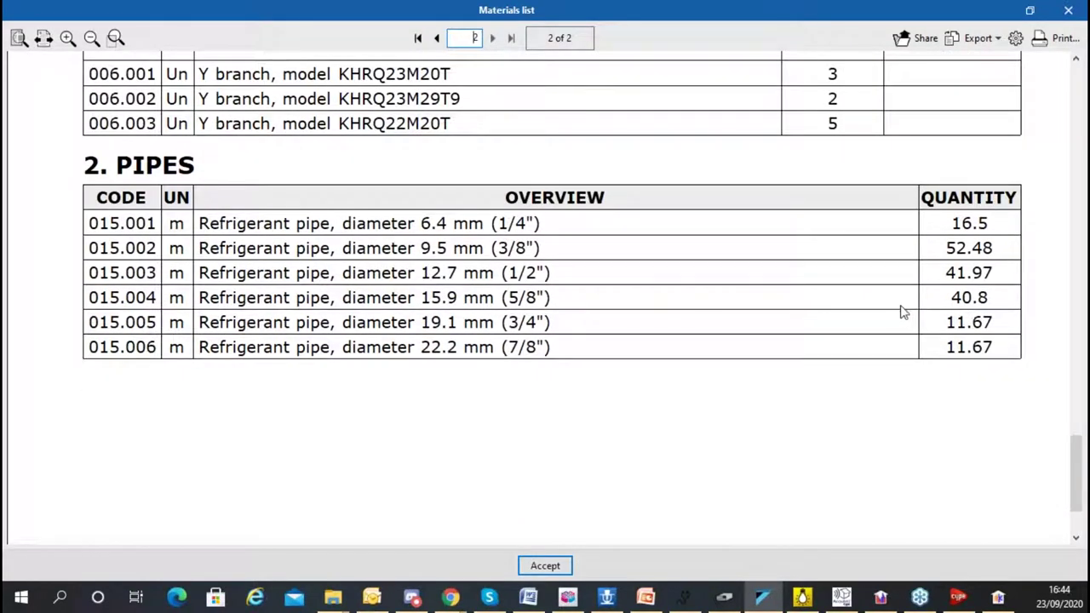
left_click(1068, 9)
- Generate the VRV report and examine its Project Compliance, Equipment List and Details sections
left_click(522, 311)
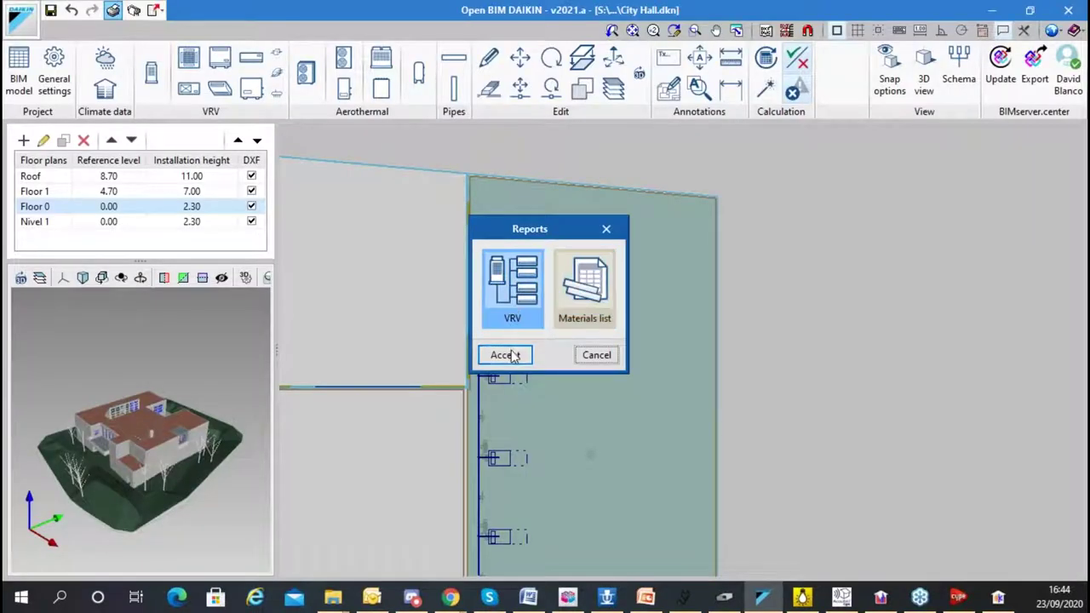
left_click(511, 355)
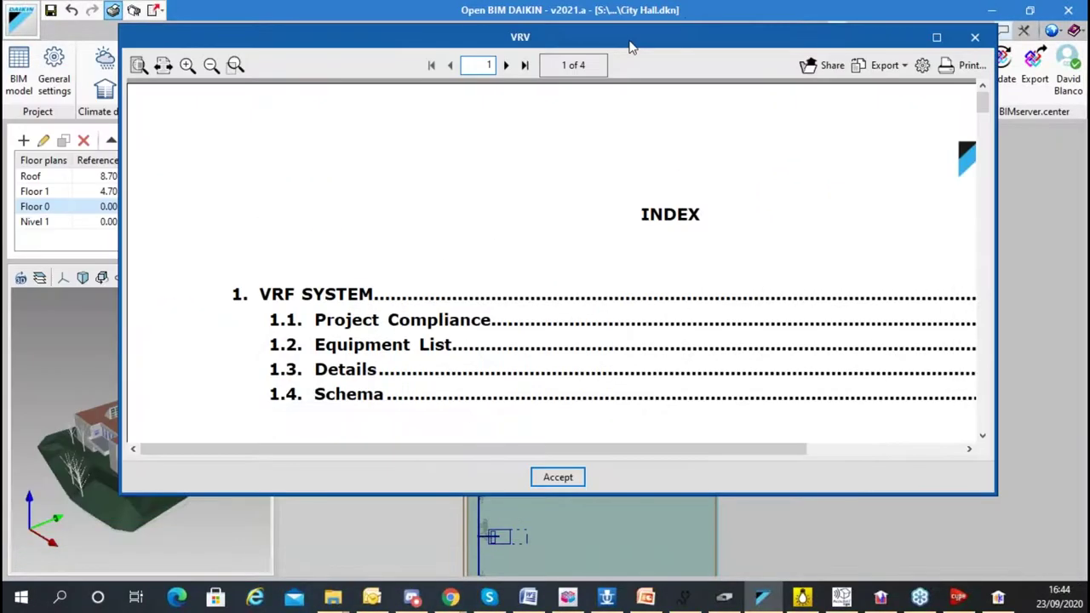
double_click(630, 37)
left_click(492, 38)
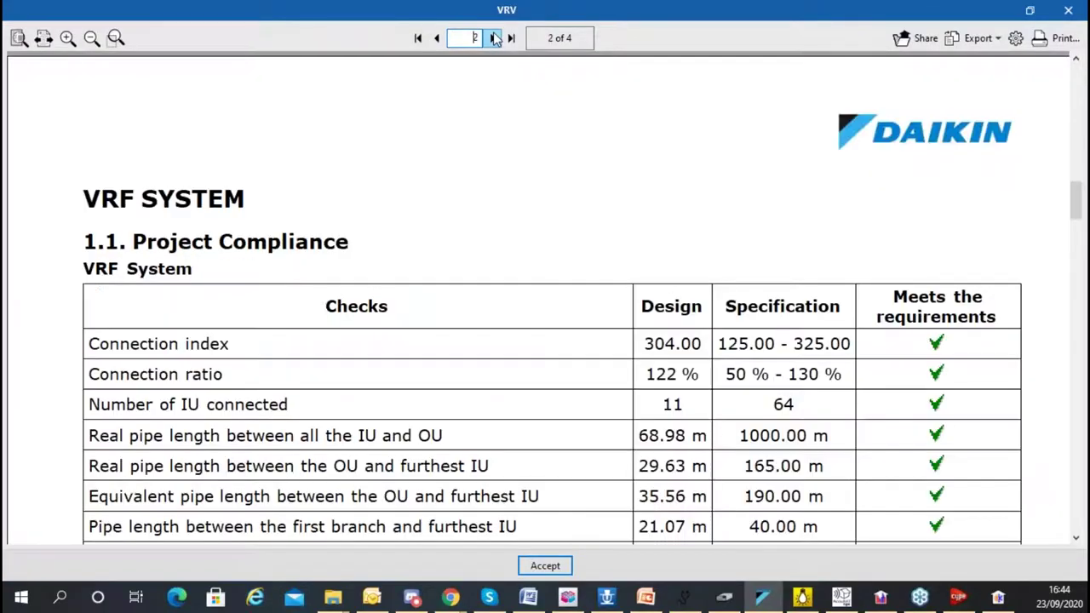
scroll(513, 210, "down", 1)
scroll(515, 204, "down", 5)
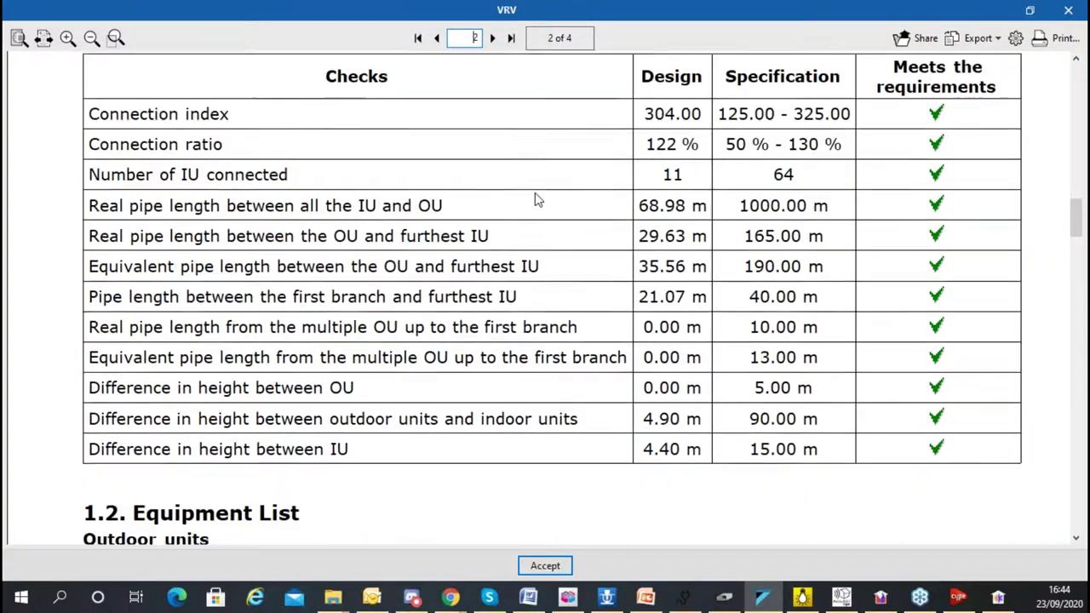
scroll(534, 199, "down", 12)
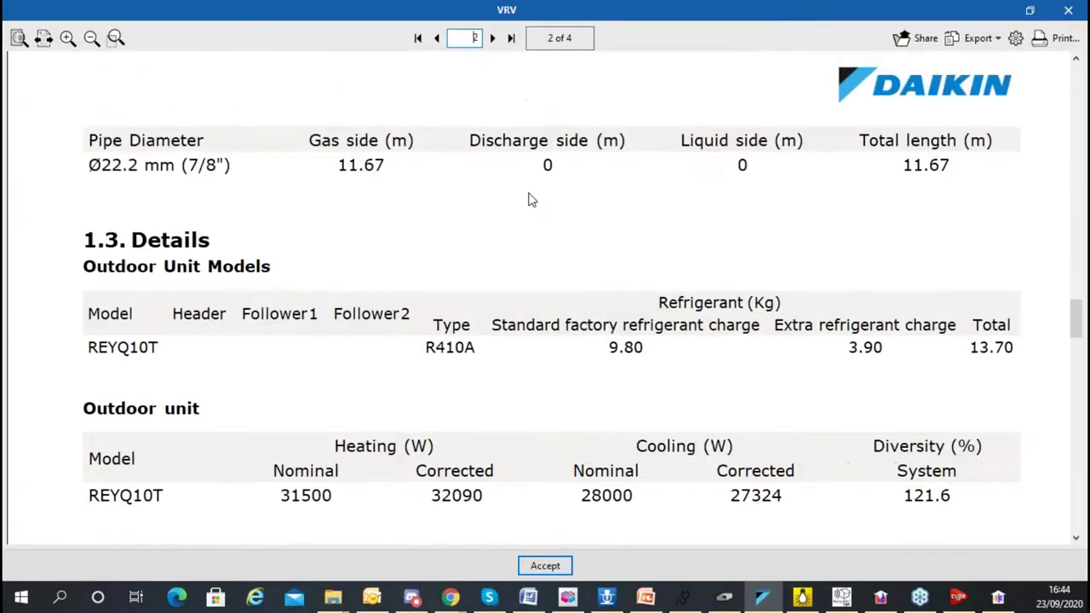
scroll(520, 191, "down", 8)
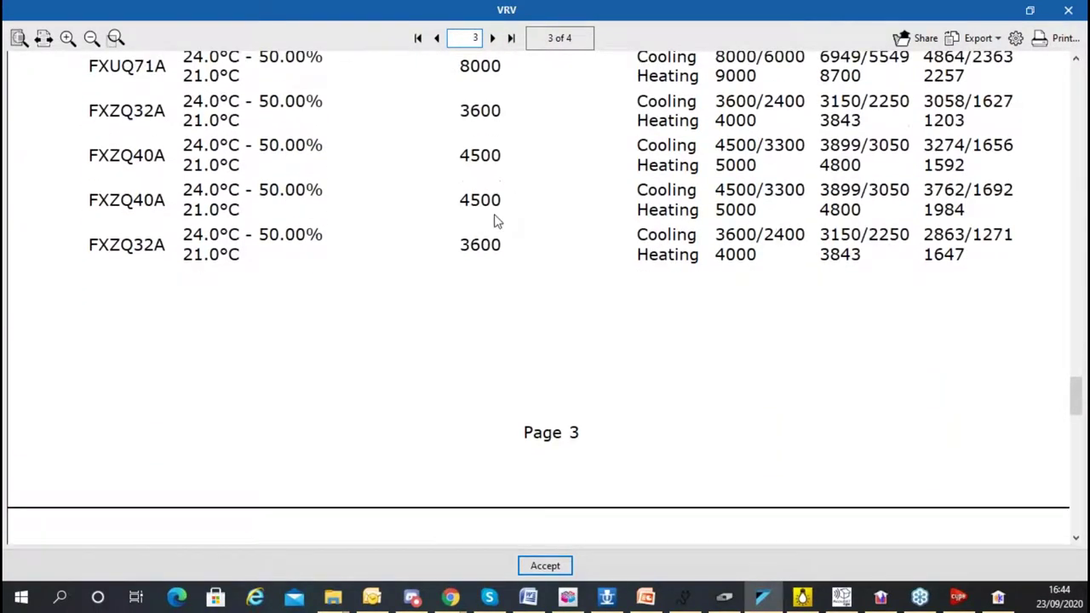
- Examine the Schema section at the end of the VRV report, and close the report
scroll(497, 222, "down", 2)
scroll(380, 248, "down", 8)
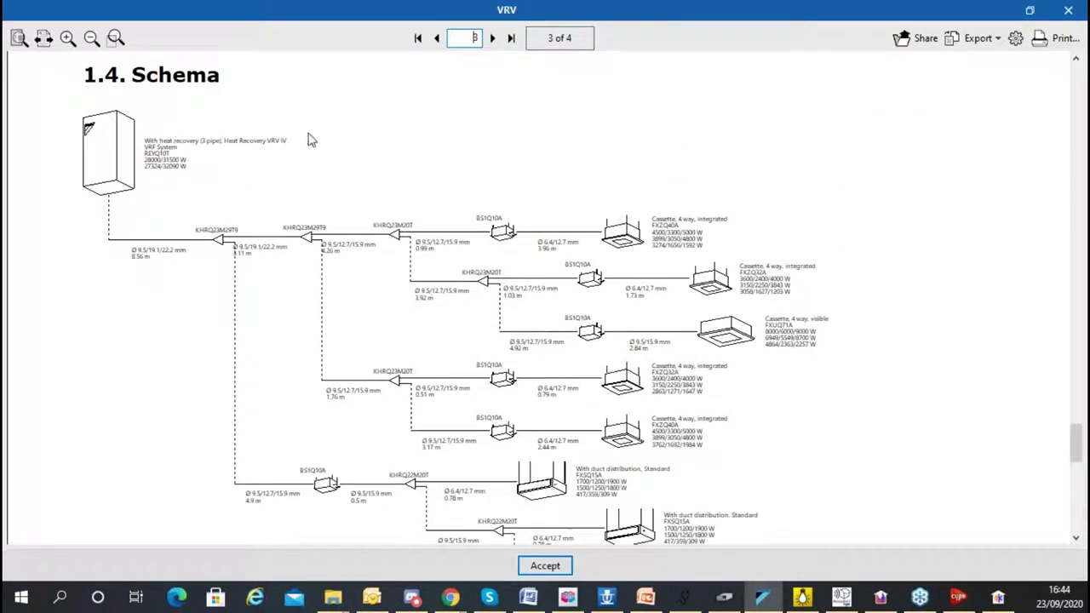
scroll(309, 141, "down", 2)
scroll(168, 100, "up", 1)
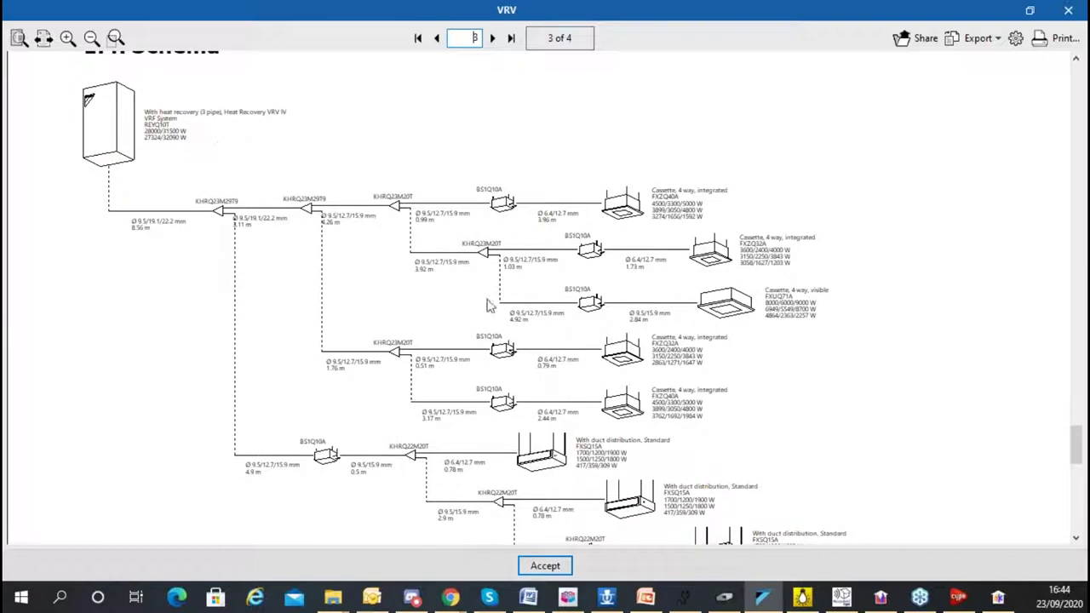
scroll(514, 247, "down", 4)
scroll(486, 247, "down", 2)
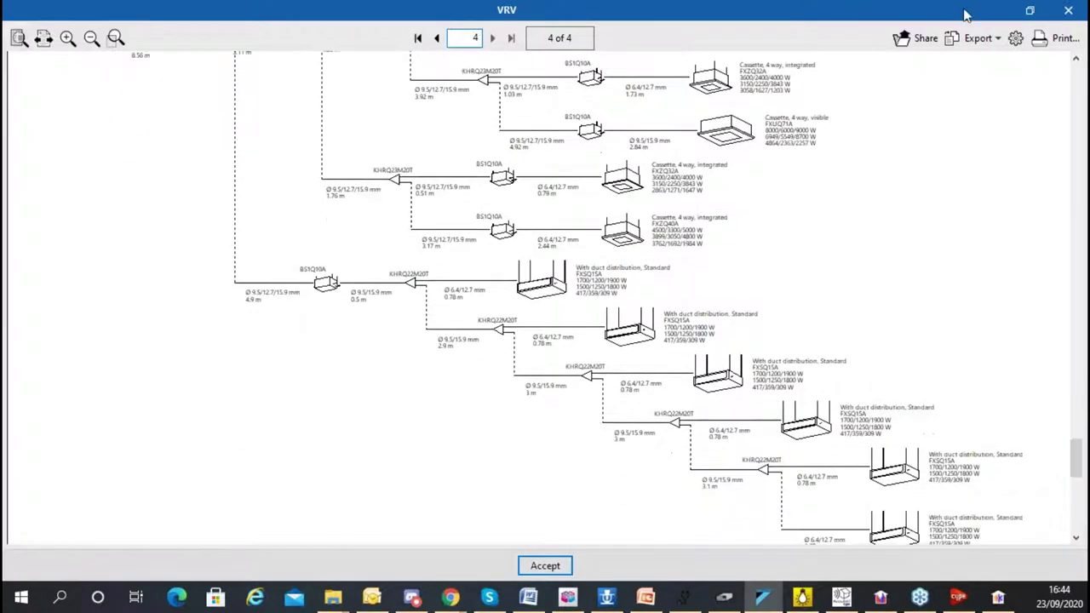
left_click(1068, 10)
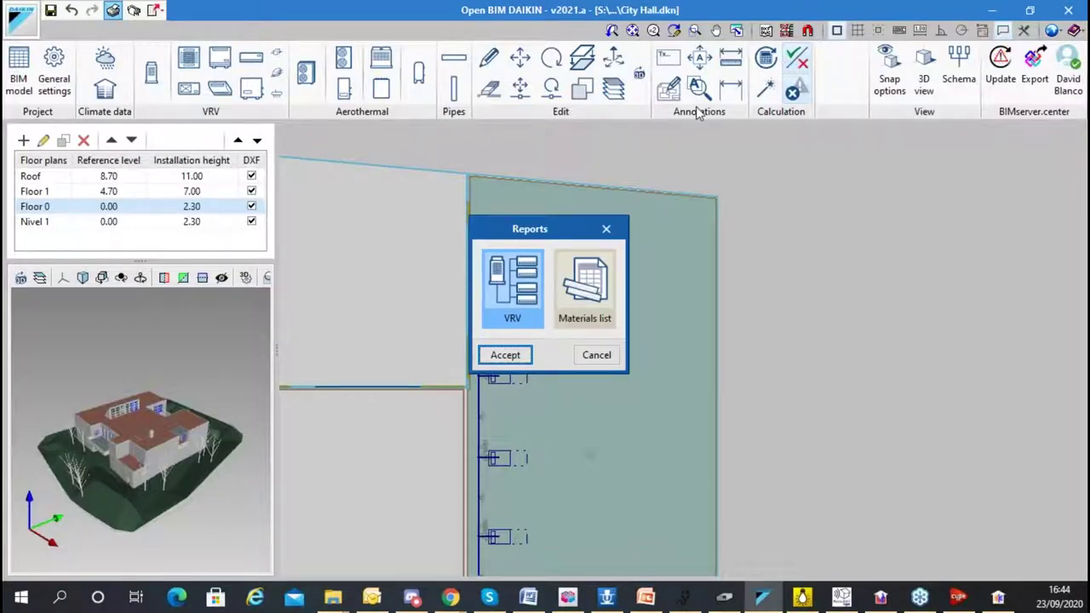
- Leave the report selection and view the full schema of the VRV installation, returning to the floor plan
left_click(596, 356)
left_click(959, 70)
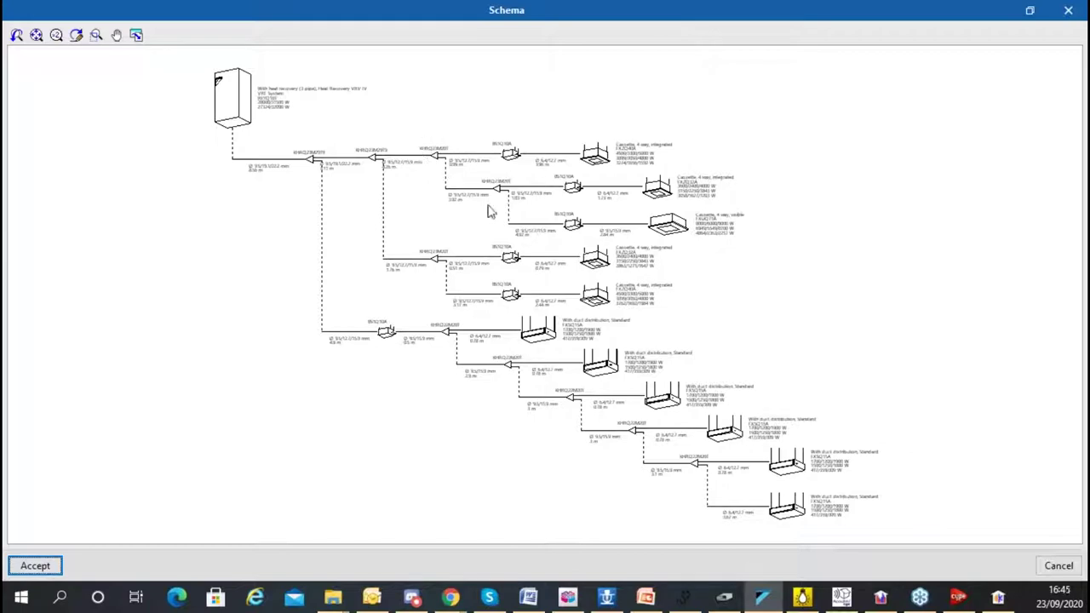
left_click(1068, 10)
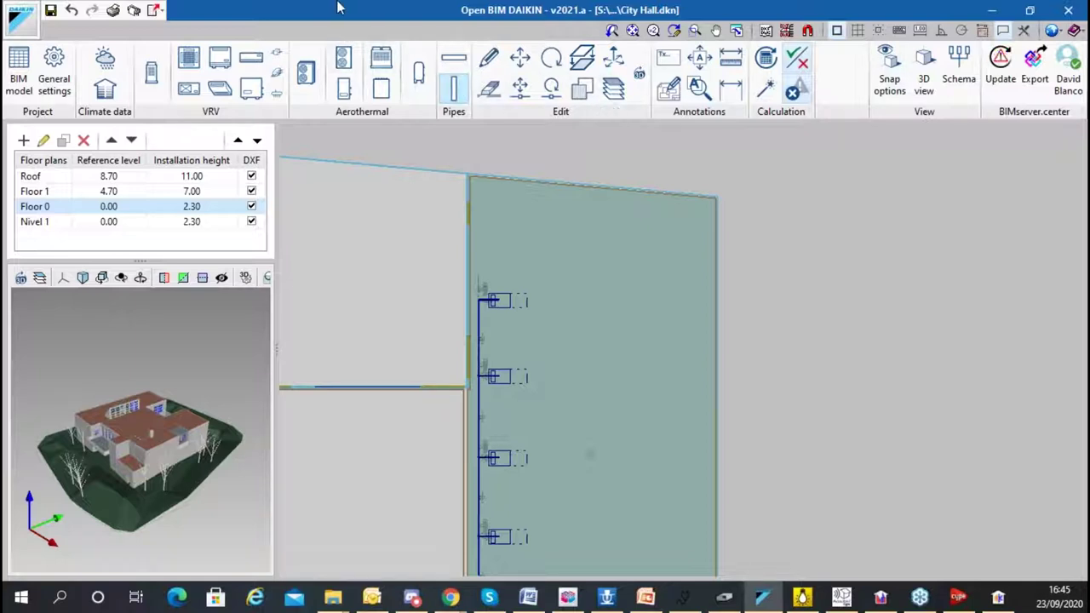
- Add a Floor plans drawing at scale 1:100 showing Floor 0 and Floor 1, without the DXF/DWG template
left_click(133, 14)
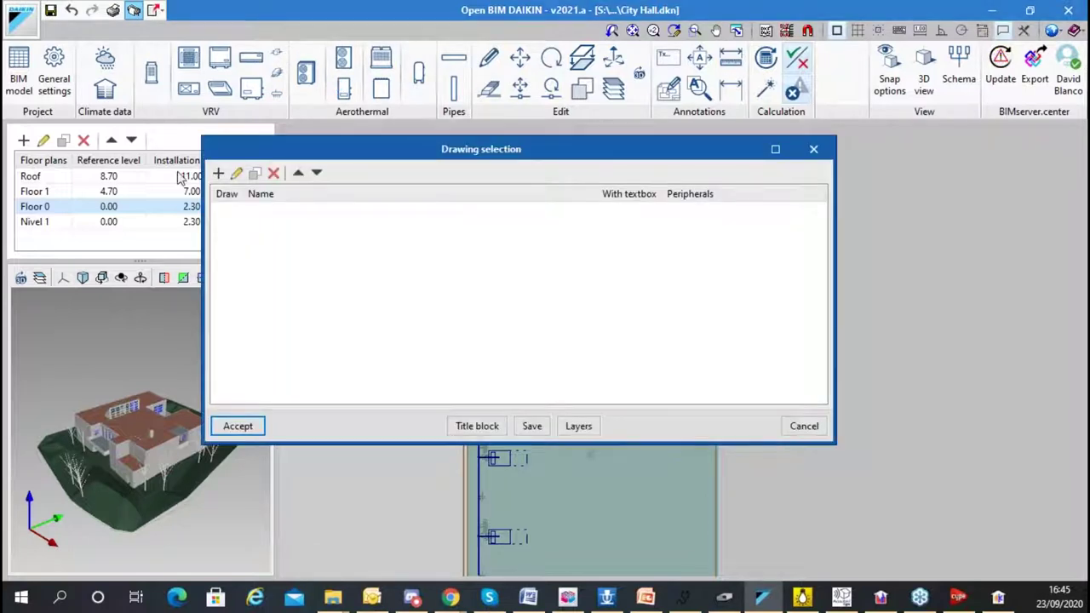
left_click(218, 173)
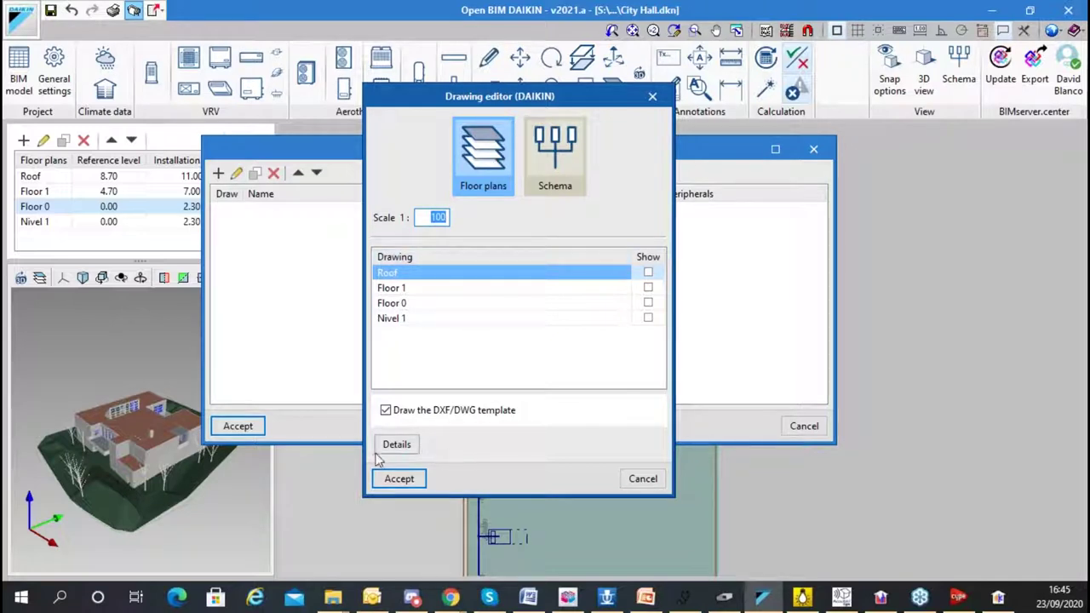
left_click(424, 410)
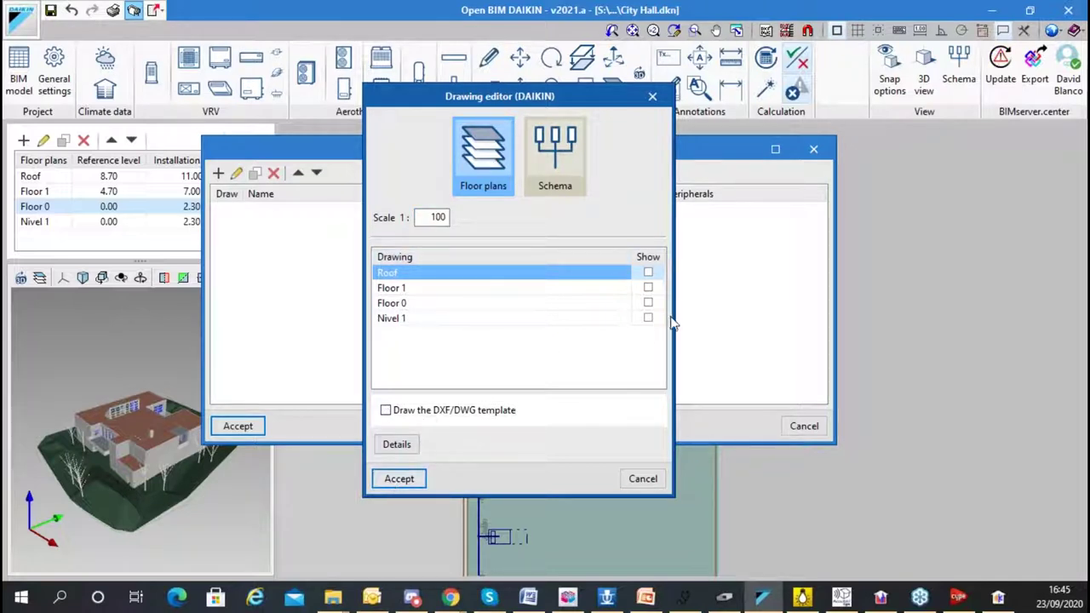
left_click(648, 302)
left_click(648, 288)
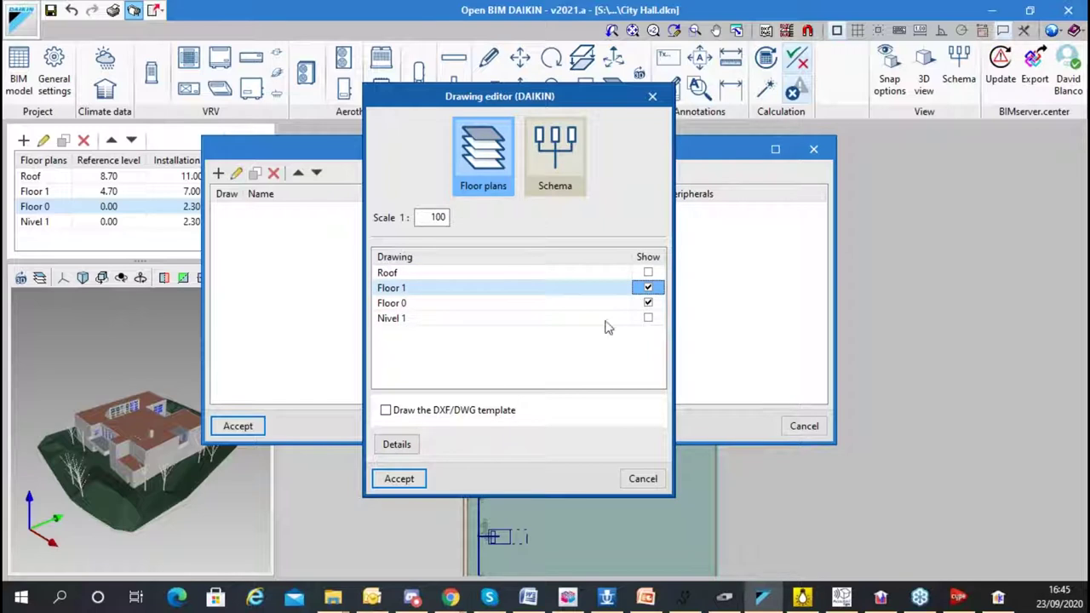
left_click(400, 478)
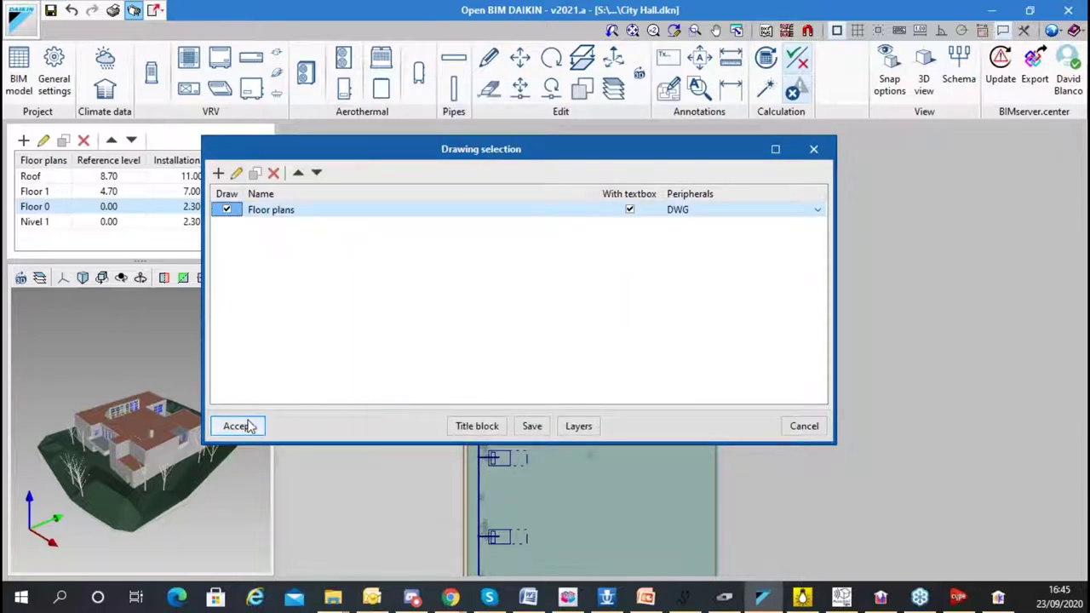
- Check the available output formats, keep DWG, and compose the drawing sheets with the detail of all the drawings displayed
left_click(818, 210)
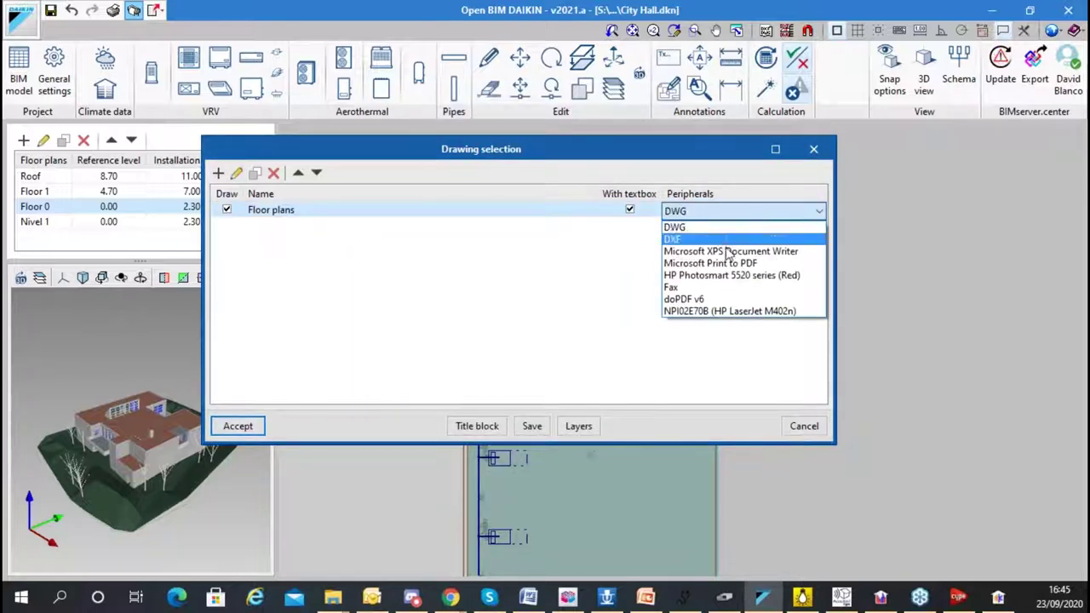
left_click(381, 364)
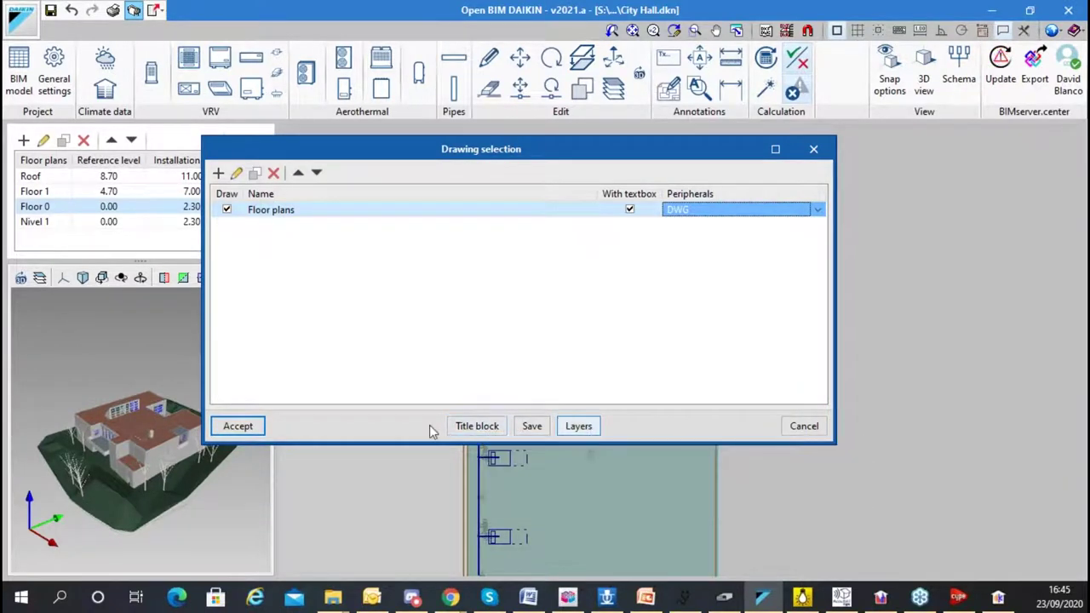
left_click(237, 426)
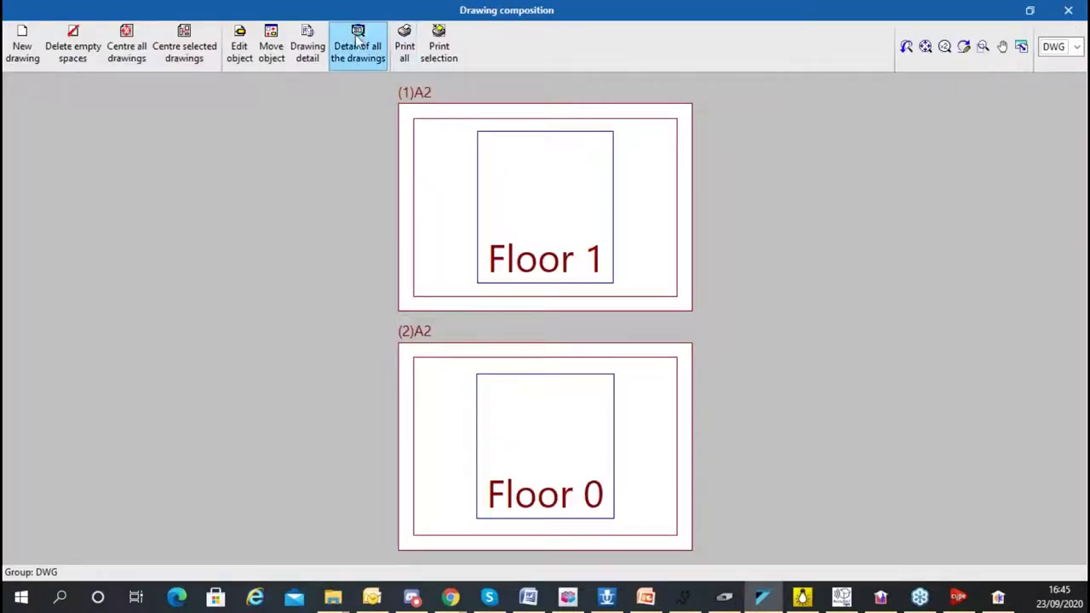
left_click(357, 39)
- Examine the VRV units and pipe layout on the Floor 1 sheet, and leave the drawing composition and selection
scroll(548, 182, "up", 4)
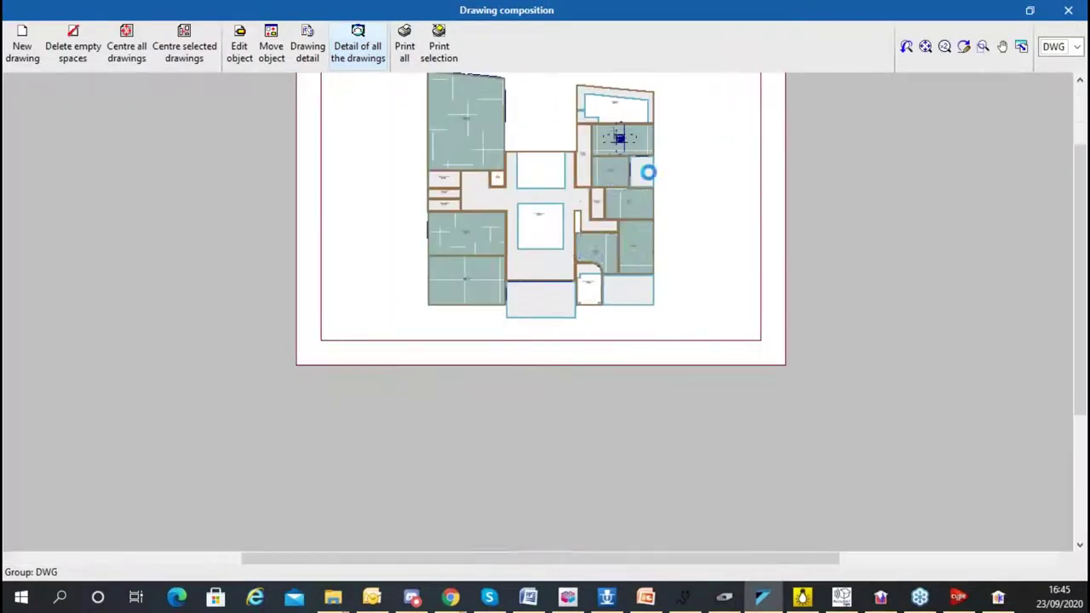
scroll(469, 282, "up", 3)
scroll(419, 99, "up", 3)
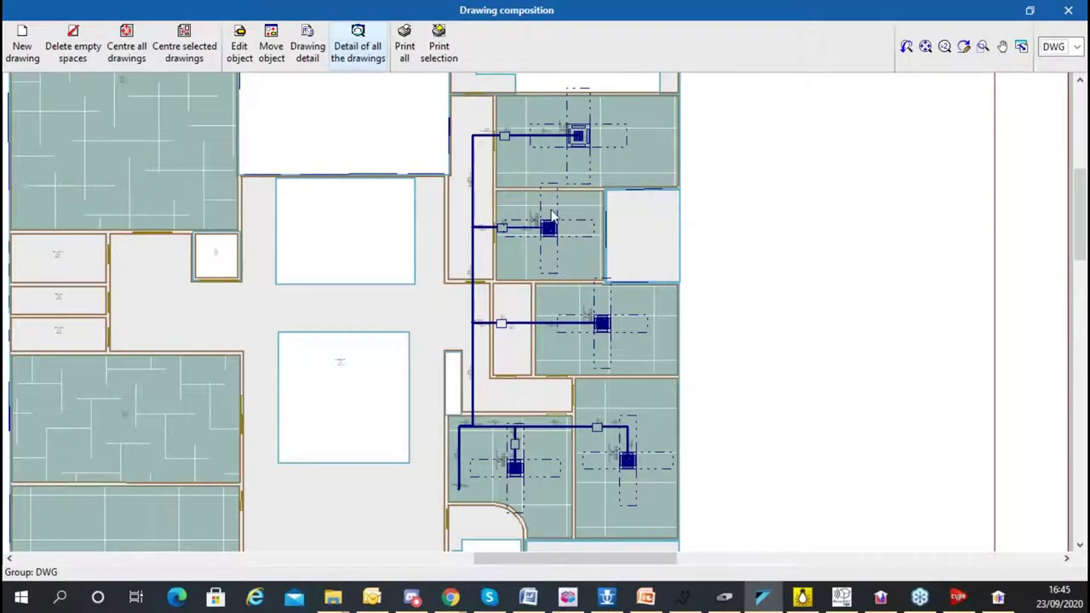
scroll(549, 214, "down", 2)
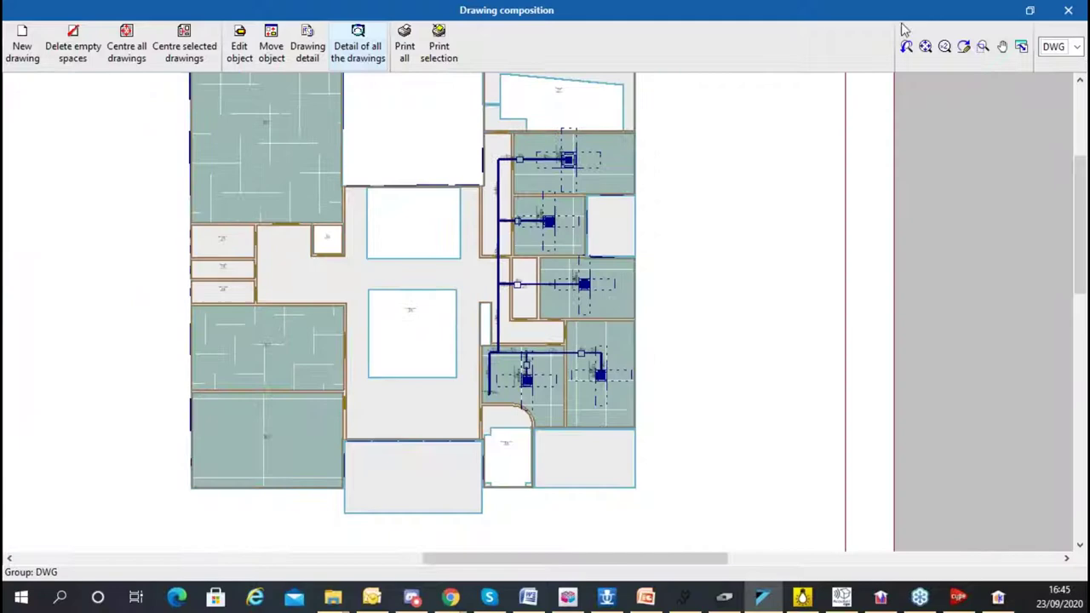
left_click(1068, 11)
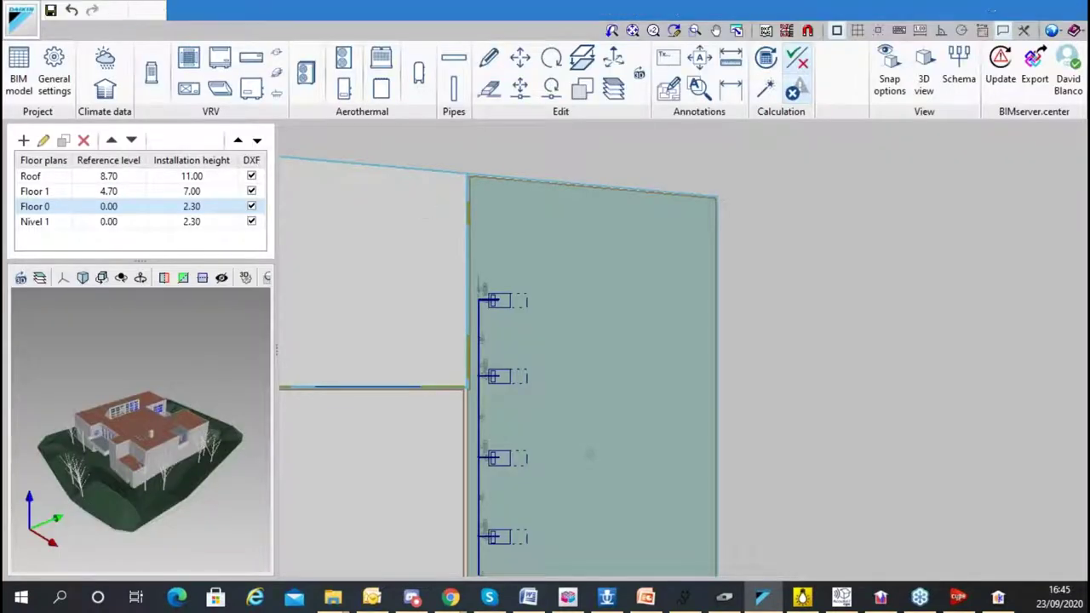
left_click(803, 427)
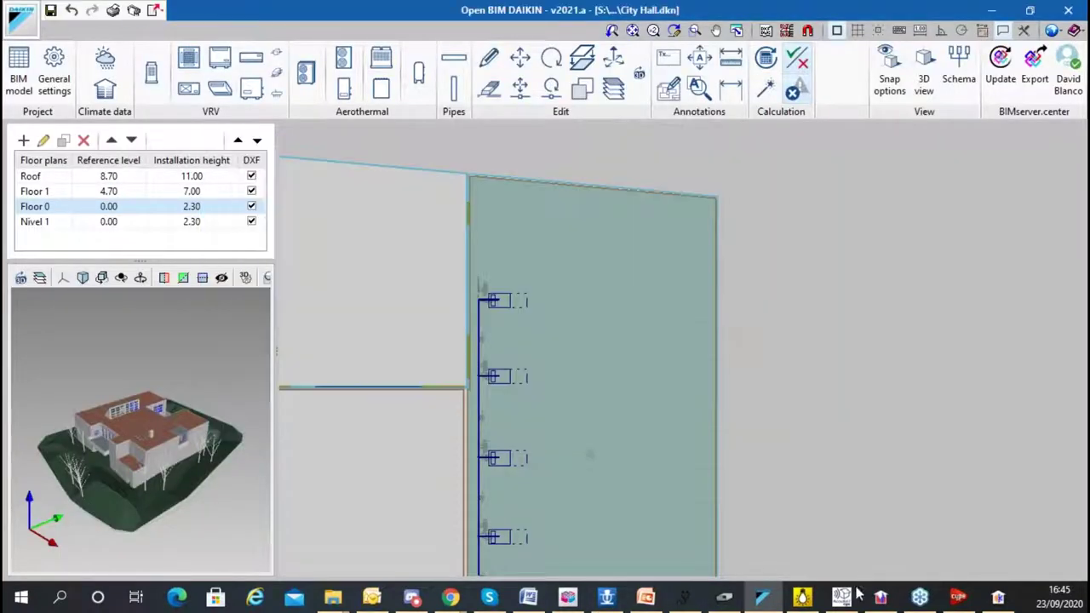
- Switch to the Offices model in CYPETHERM EPlus and review the library's spaces, partition walls and slab-on-ground floors
left_click(881, 596)
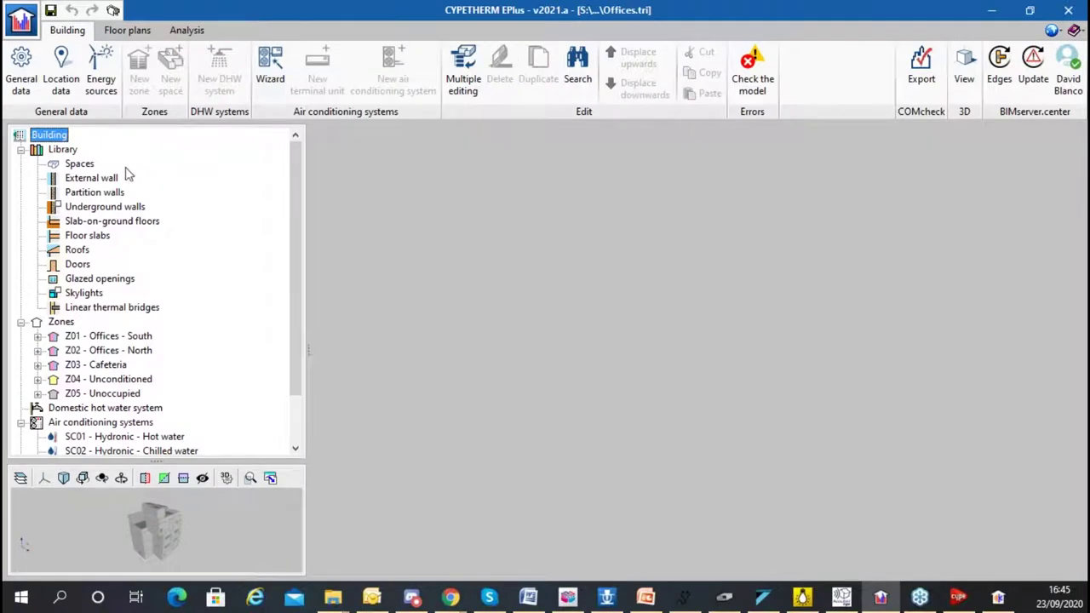
left_click(70, 164)
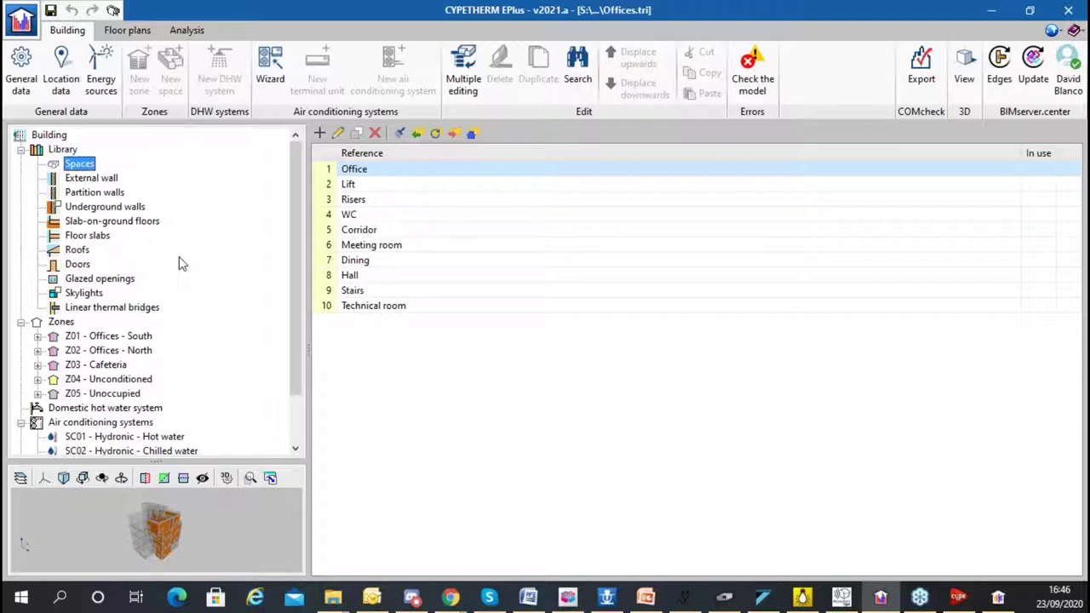
scroll(120, 269, "down", 2)
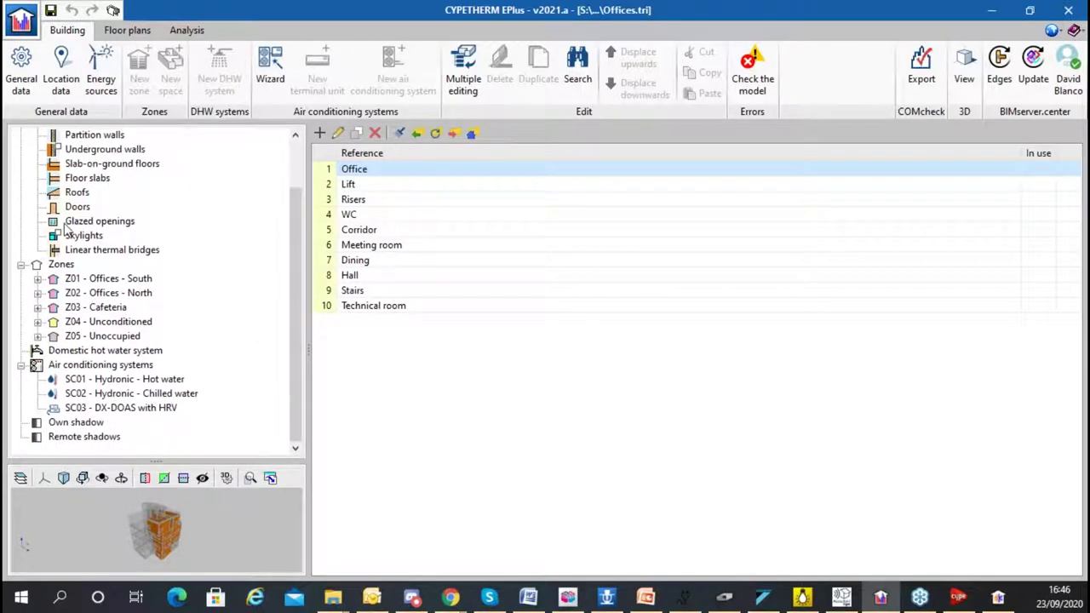
scroll(68, 230, "up", 2)
left_click(89, 192)
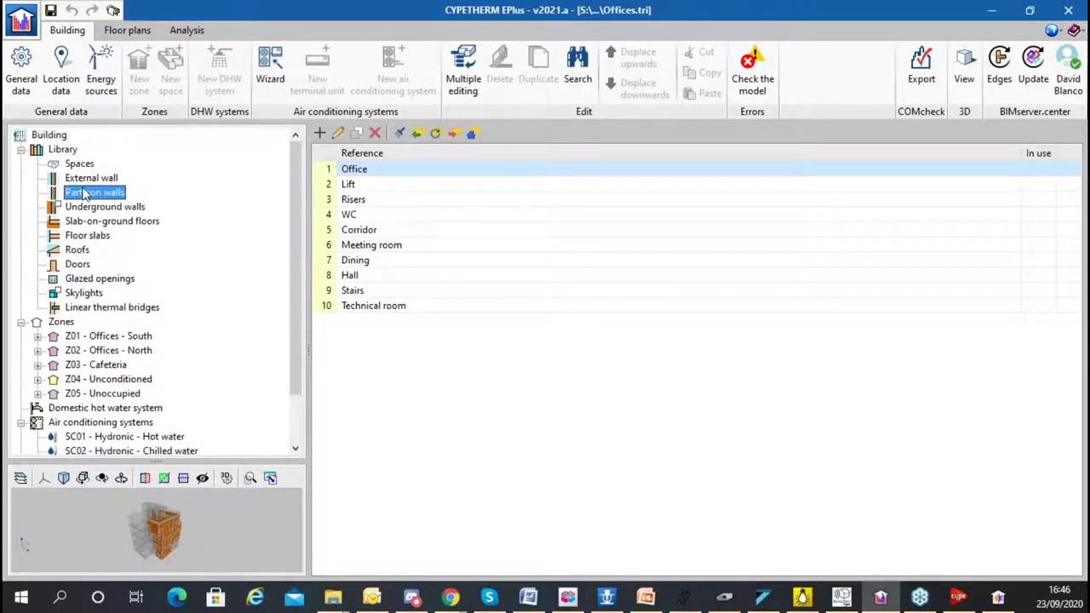
left_click(112, 221)
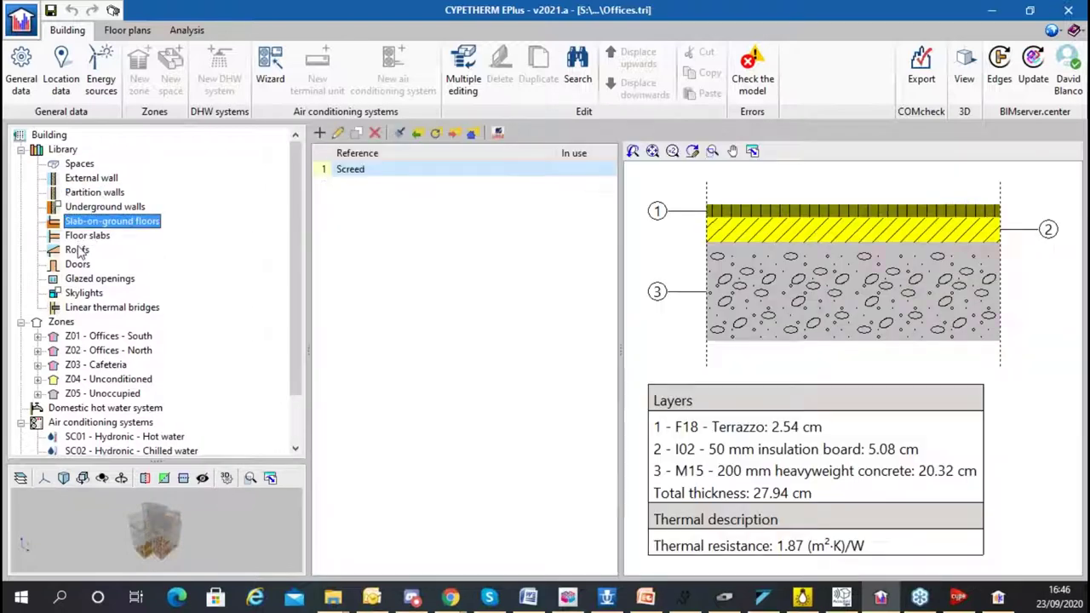
- Expand the Offices - South zone's terminal units and view the settings of the Fan-coils - South unit
scroll(117, 302, "down", 2)
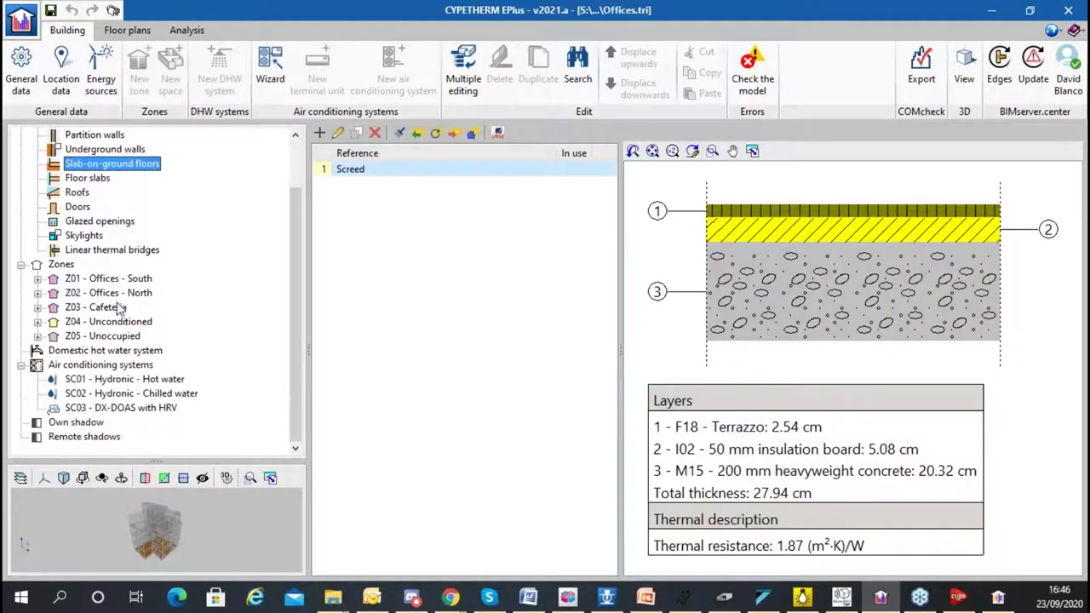
left_click(38, 279)
scroll(53, 267, "down", 1)
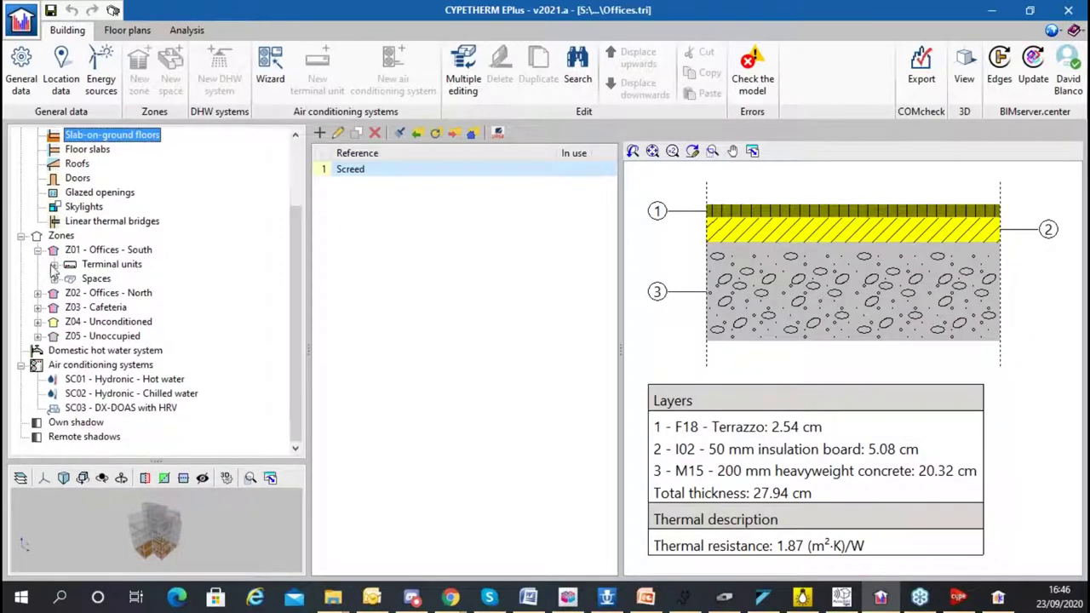
left_click(54, 265)
left_click(148, 278)
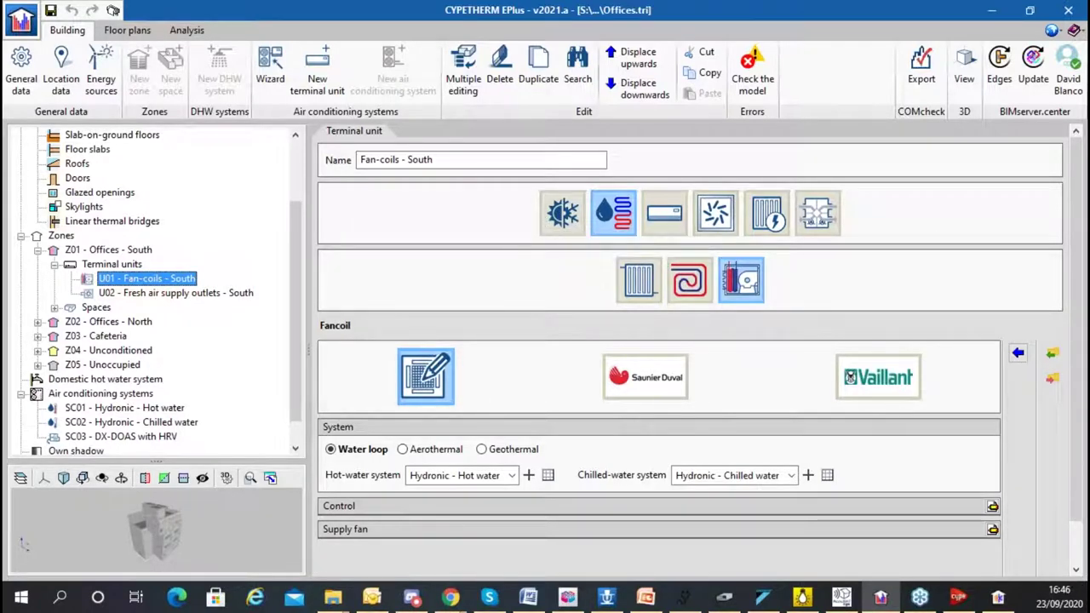
- Review the building's air conditioning systems: hydronic hot water, hydronic chilled water and DX-DOAS with HRV
left_click(135, 409)
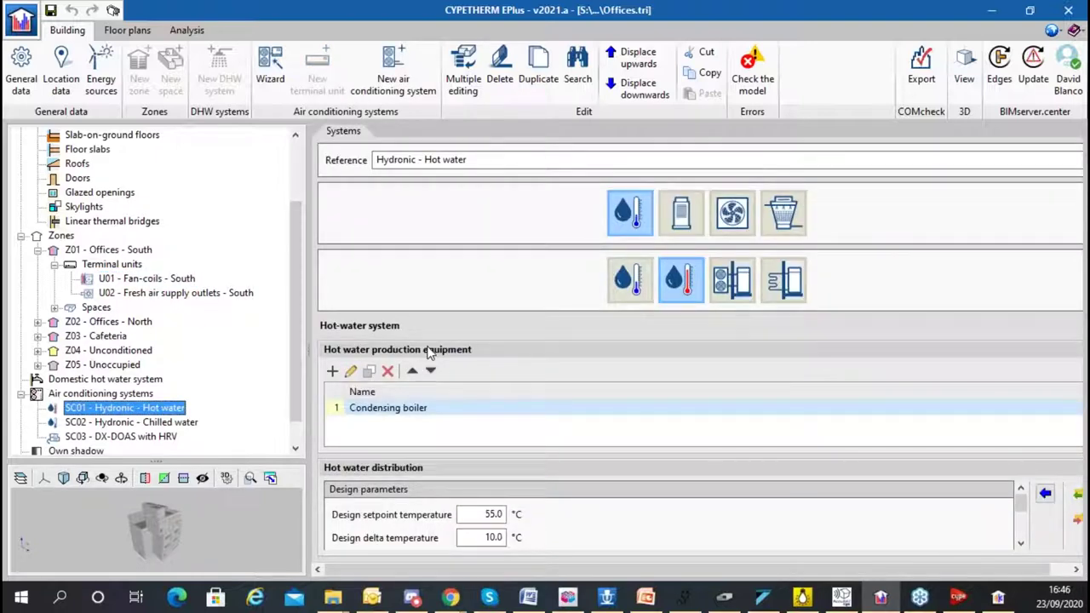
left_click(165, 425)
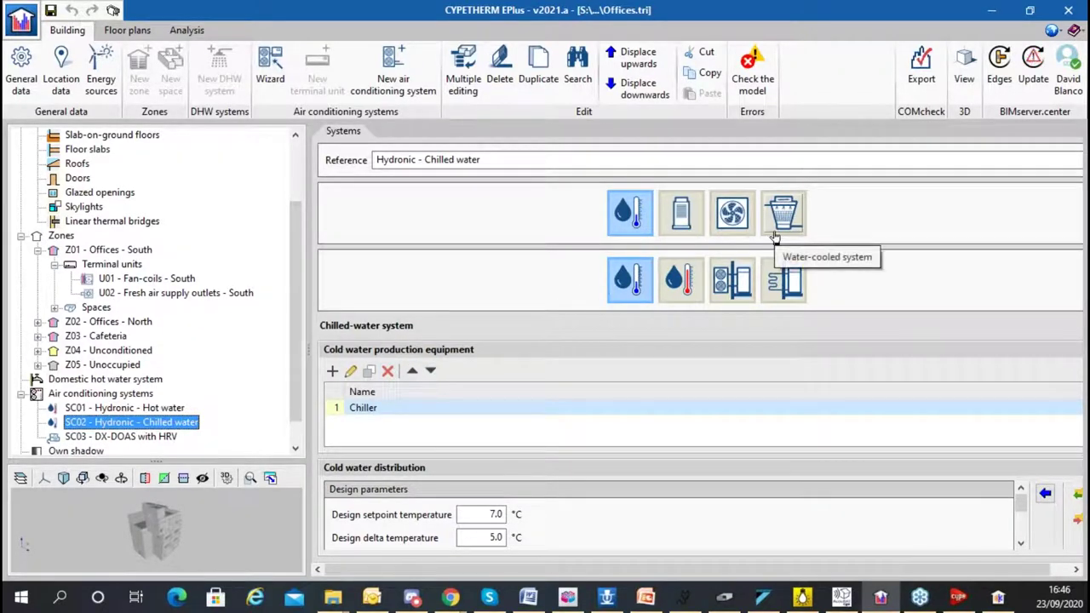
scroll(189, 351, "down", 1)
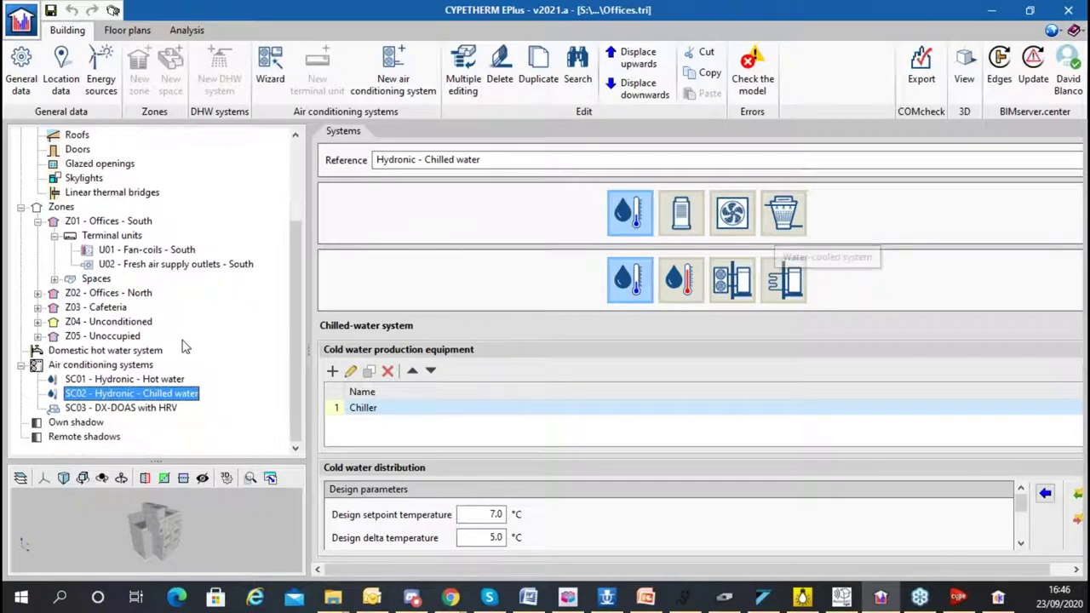
left_click(143, 409)
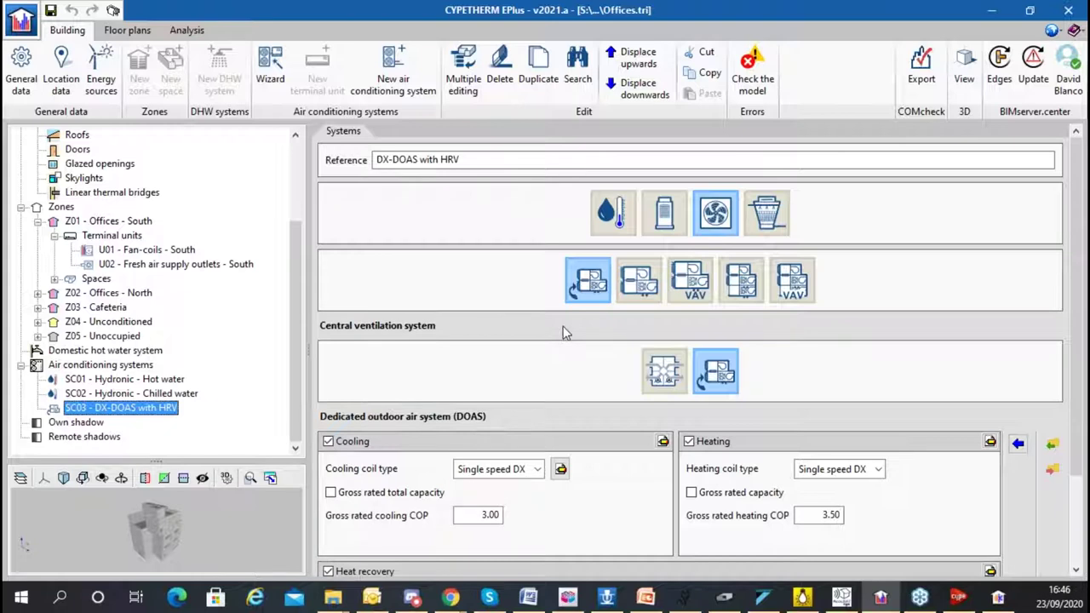
scroll(635, 326, "down", 3)
scroll(635, 326, "up", 3)
- Check the options for final electrical energy generated and auto-consumed in the energy sources, and leave without changes
left_click(100, 70)
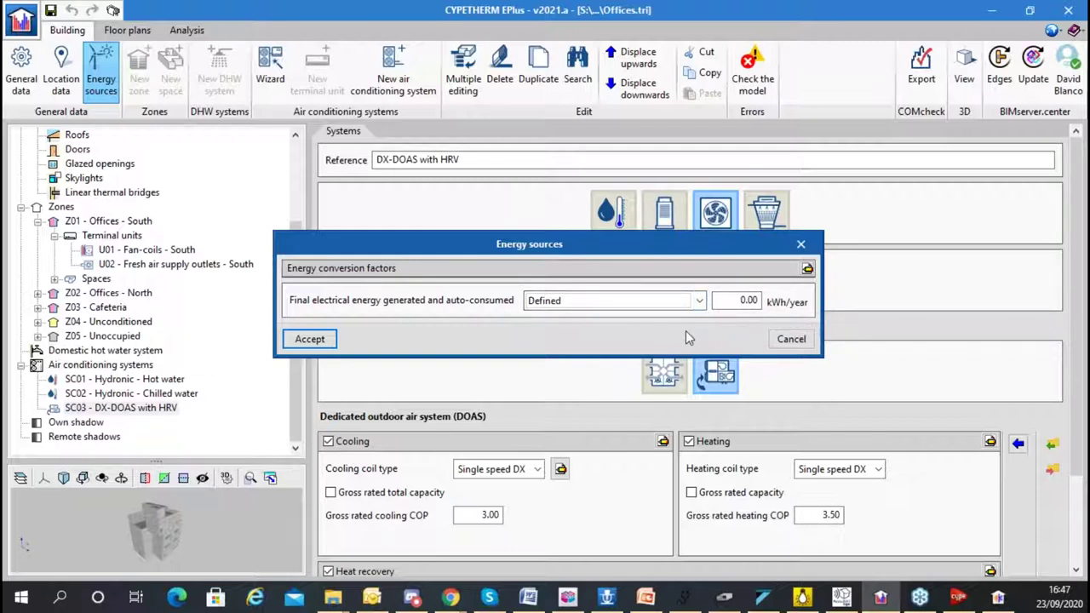
left_click(693, 302)
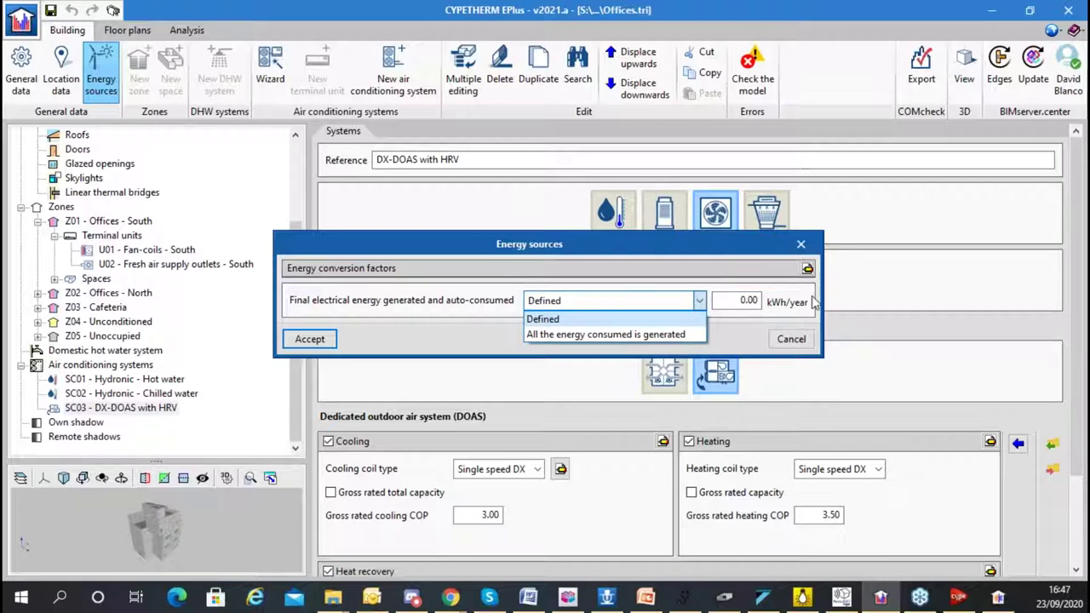
left_click(791, 339)
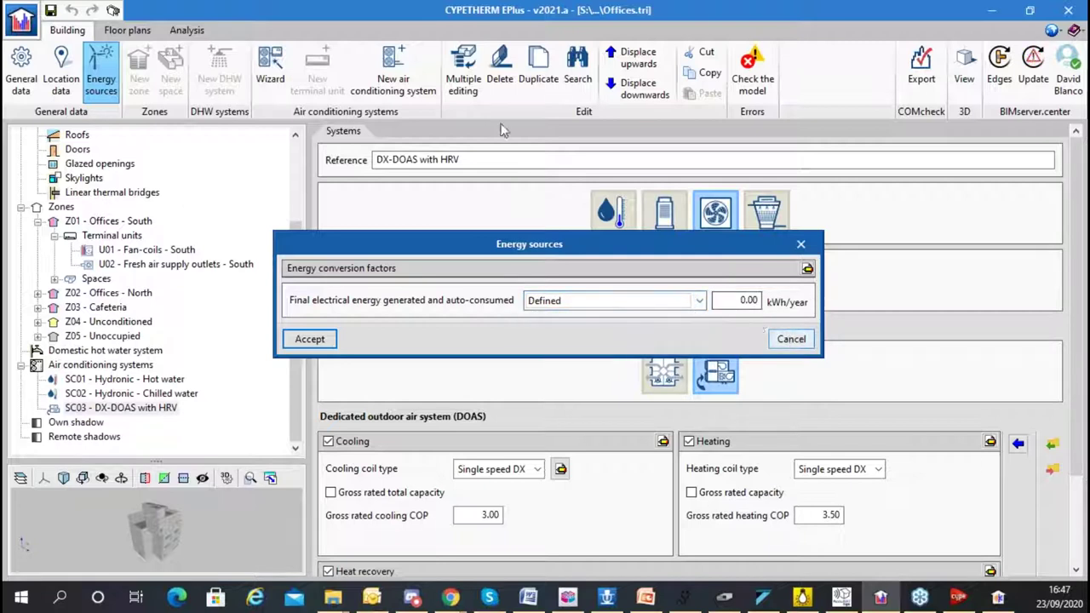
left_click(791, 339)
- View the heating and cooling results by zone and run the building's energy analysis
left_click(186, 30)
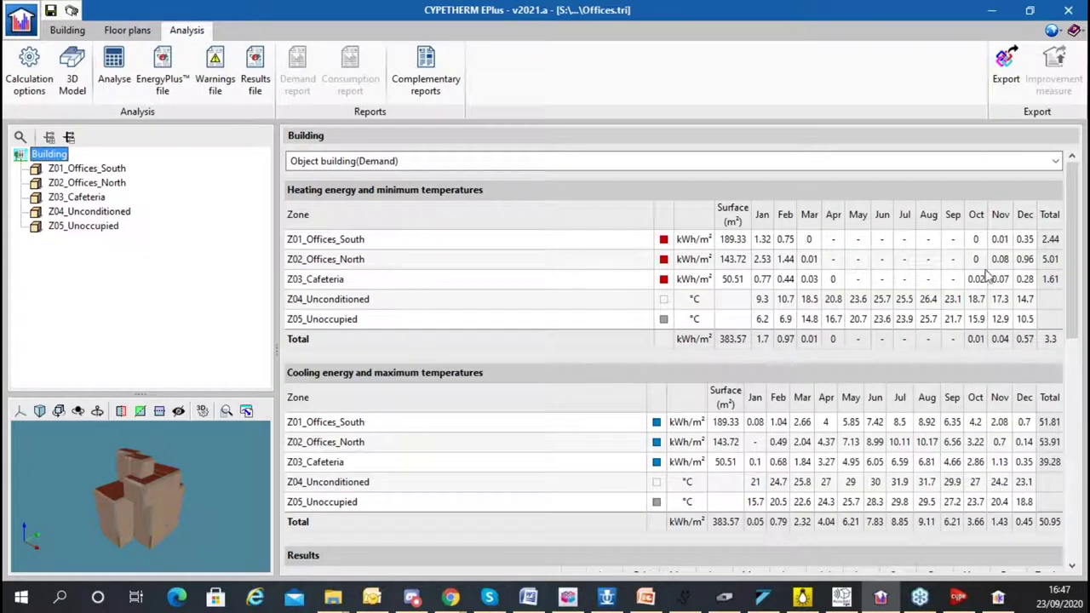
left_click(957, 267)
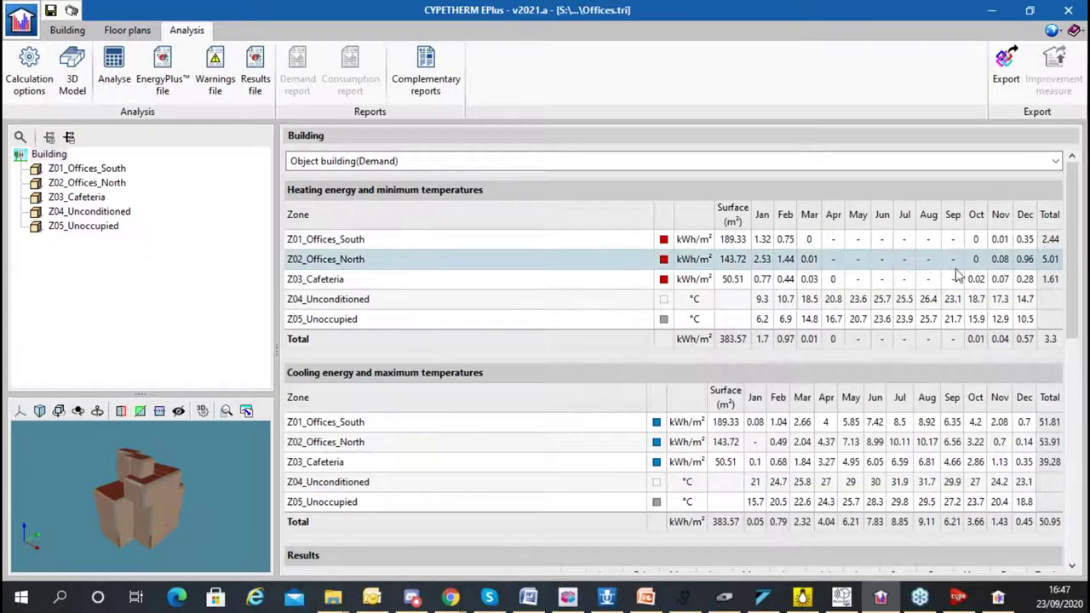
left_click(848, 298)
left_click(114, 70)
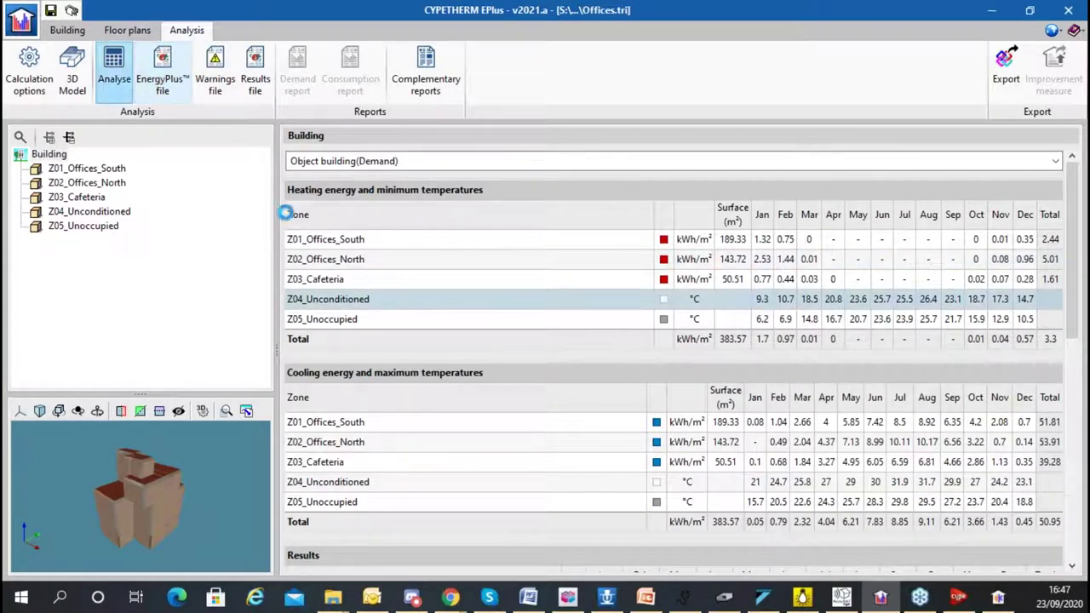
left_click(471, 444)
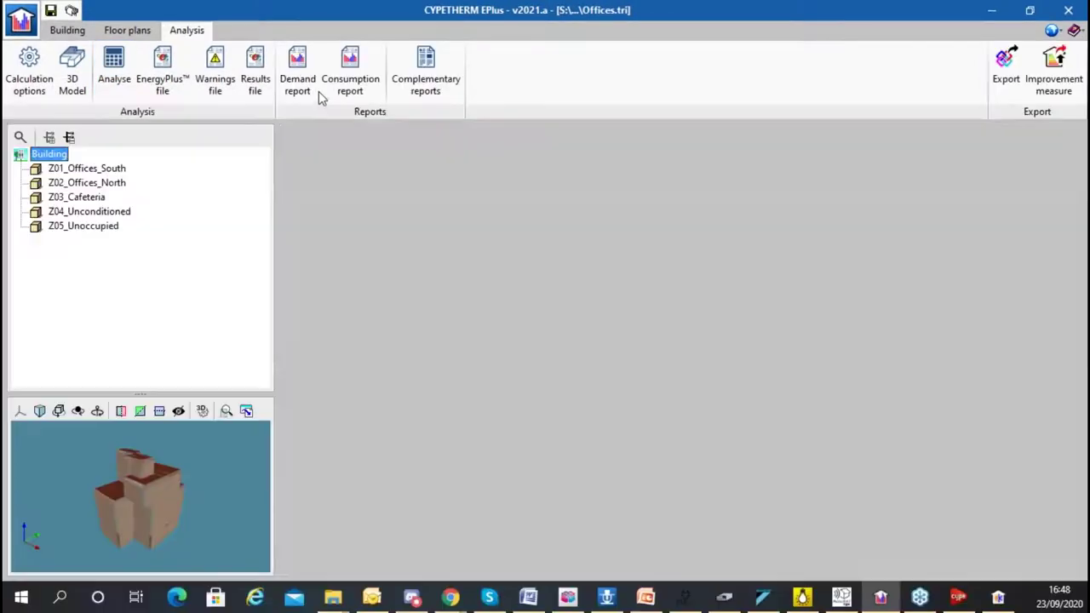
- Generate the demand report and examine the energy demand summary and the building's annual energy balance chart and monthly table
left_click(300, 85)
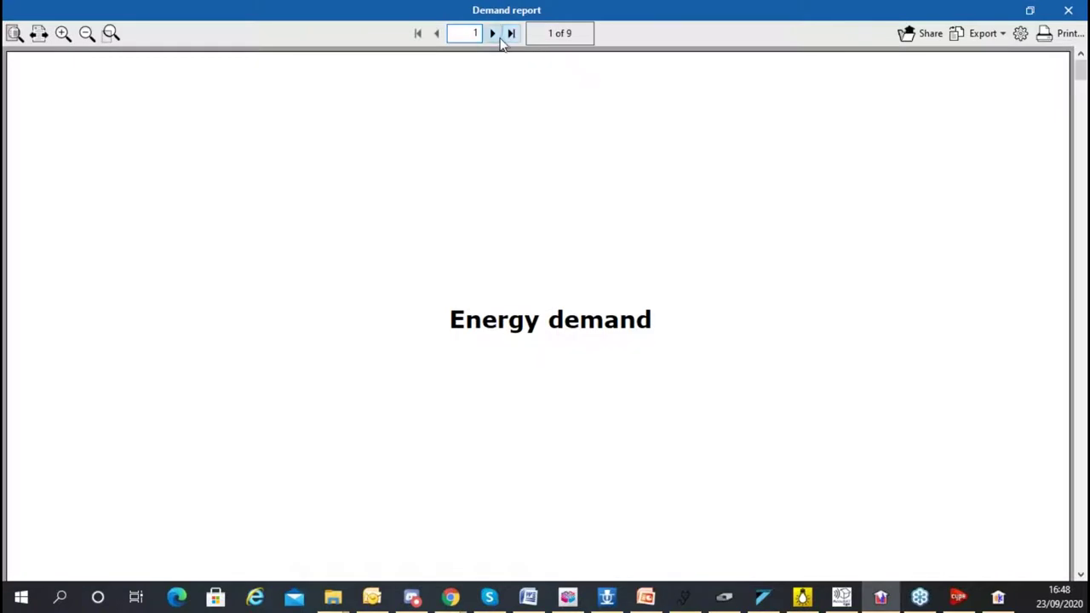
left_click(492, 33)
left_click(492, 33)
scroll(979, 306, "down", 3)
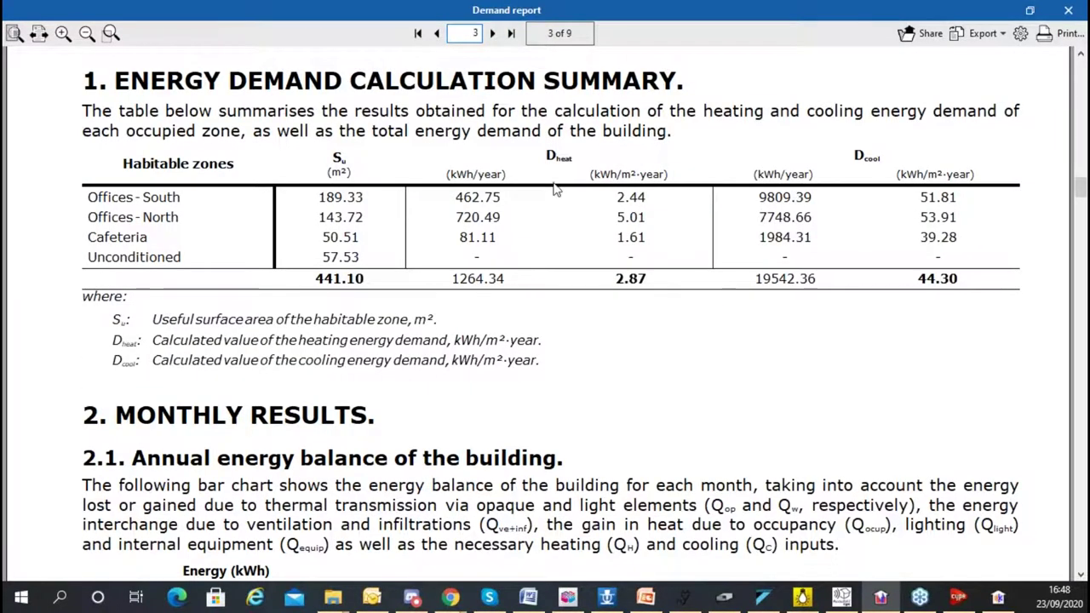
scroll(554, 189, "down", 5)
scroll(360, 230, "up", 3)
scroll(360, 228, "down", 15)
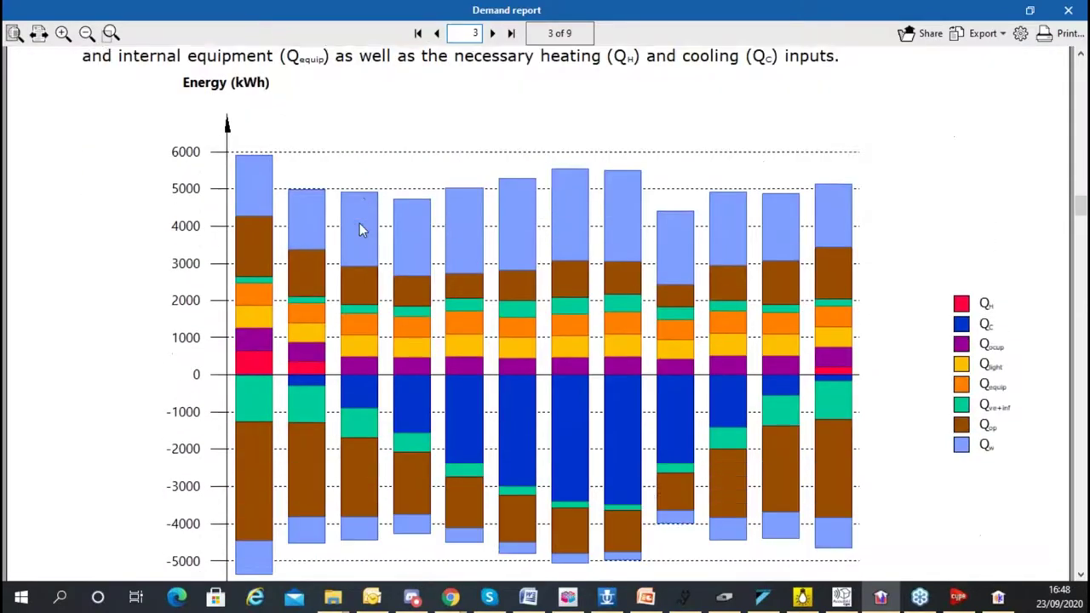
scroll(392, 165, "down", 10)
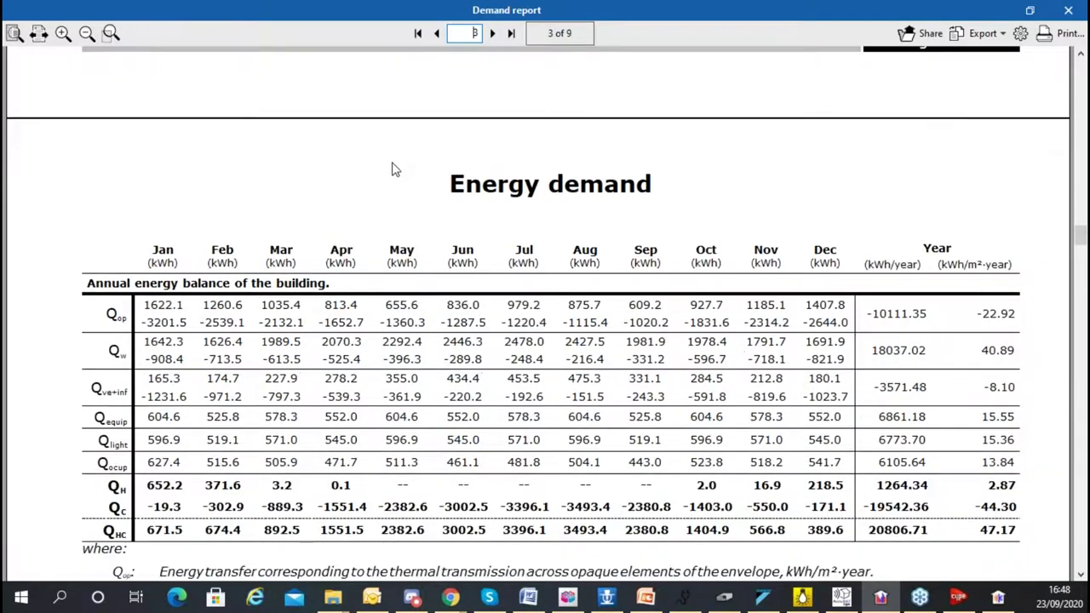
scroll(423, 203, "up", 1)
scroll(424, 204, "down", 10)
scroll(426, 206, "down", 10)
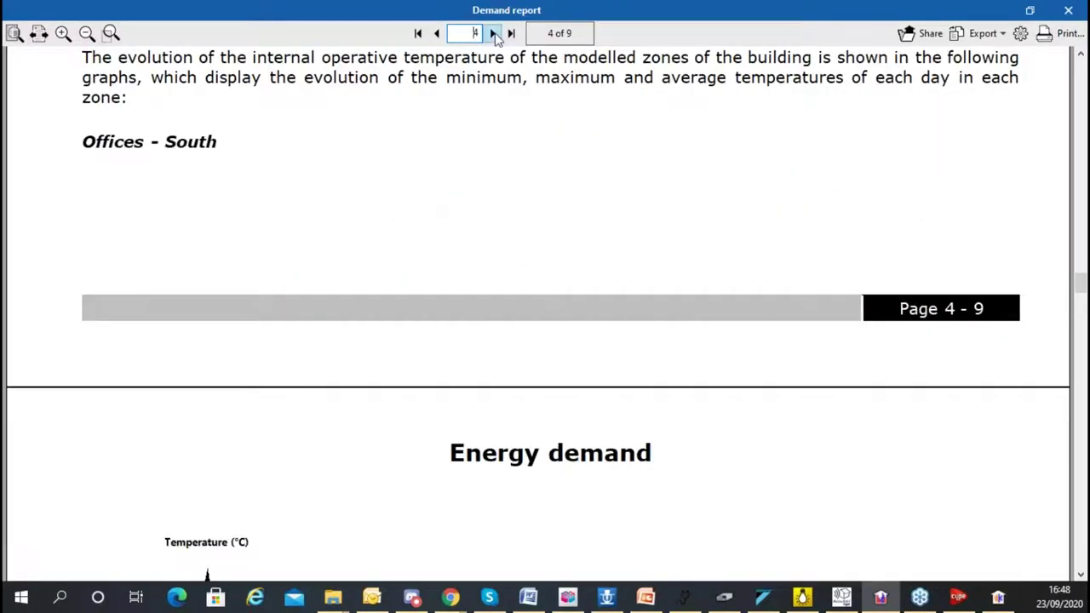
- Examine the monthly energy balance of each zone, check the report's export formats, and close the demand report
left_click(493, 33)
left_click(493, 33)
left_click(493, 33)
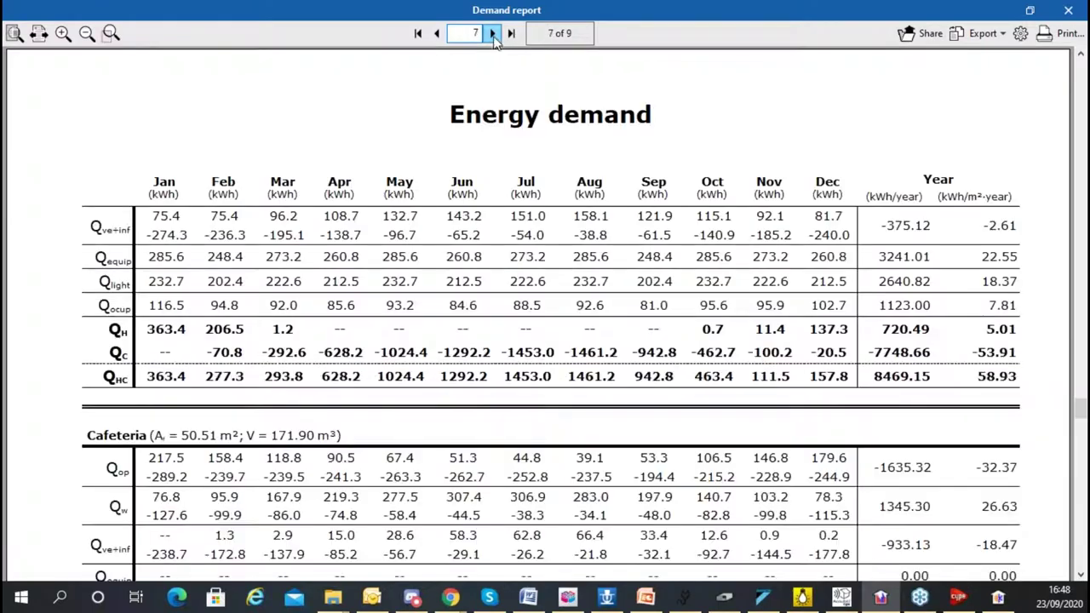
scroll(463, 183, "up", 2)
scroll(462, 199, "down", 2)
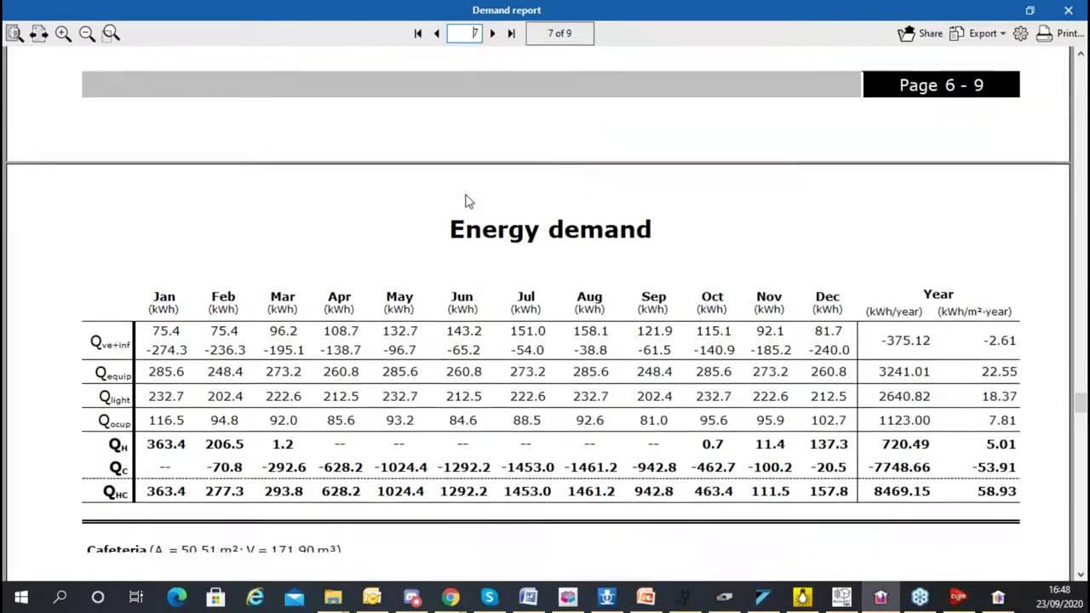
scroll(380, 232, "up", 3)
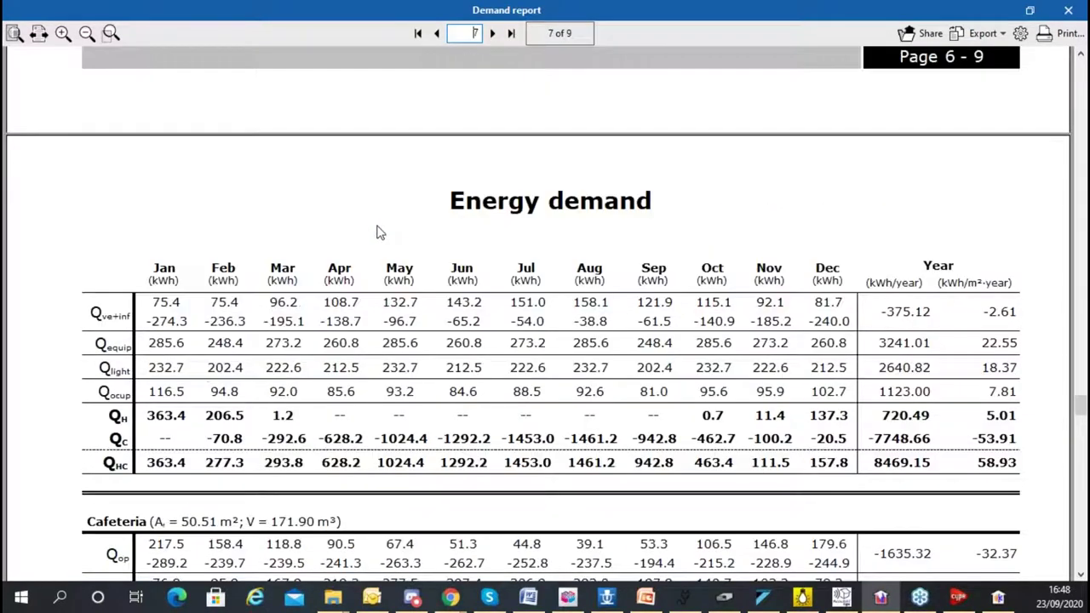
scroll(379, 247, "up", 10)
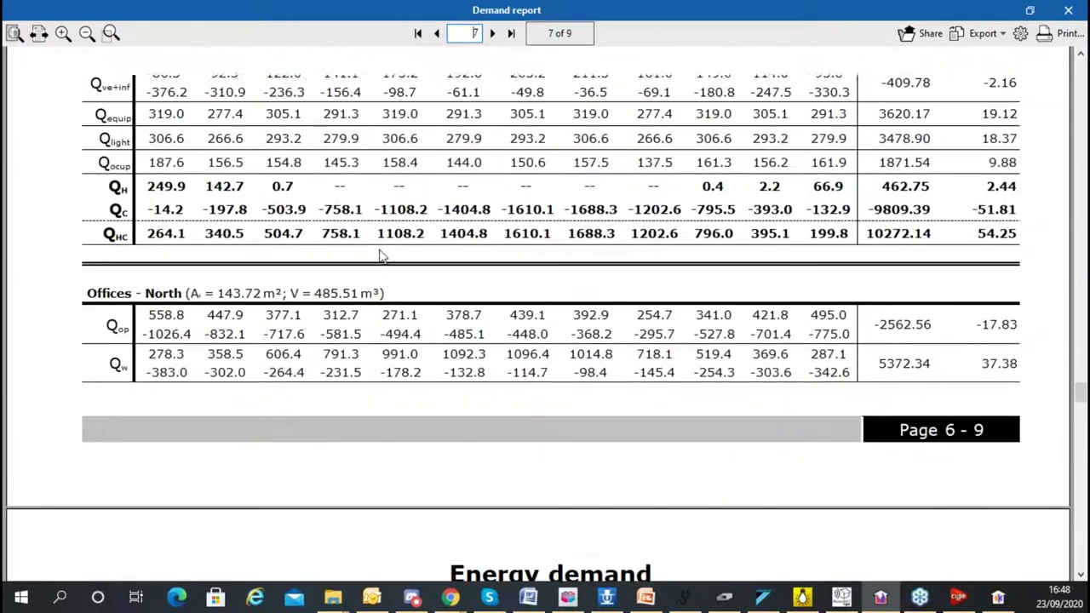
scroll(383, 244, "up", 3)
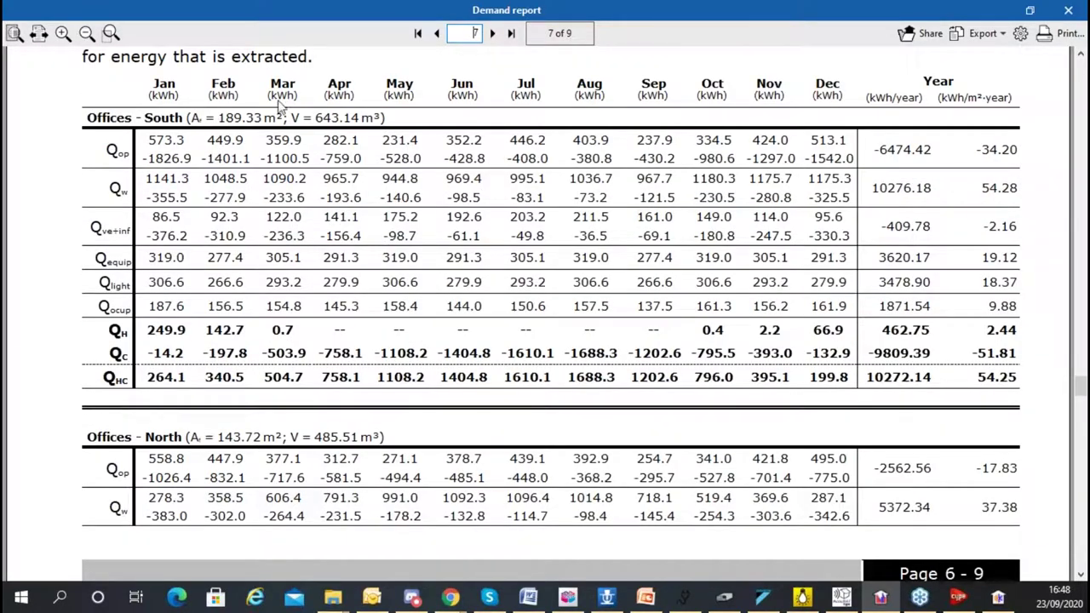
scroll(562, 153, "down", 3)
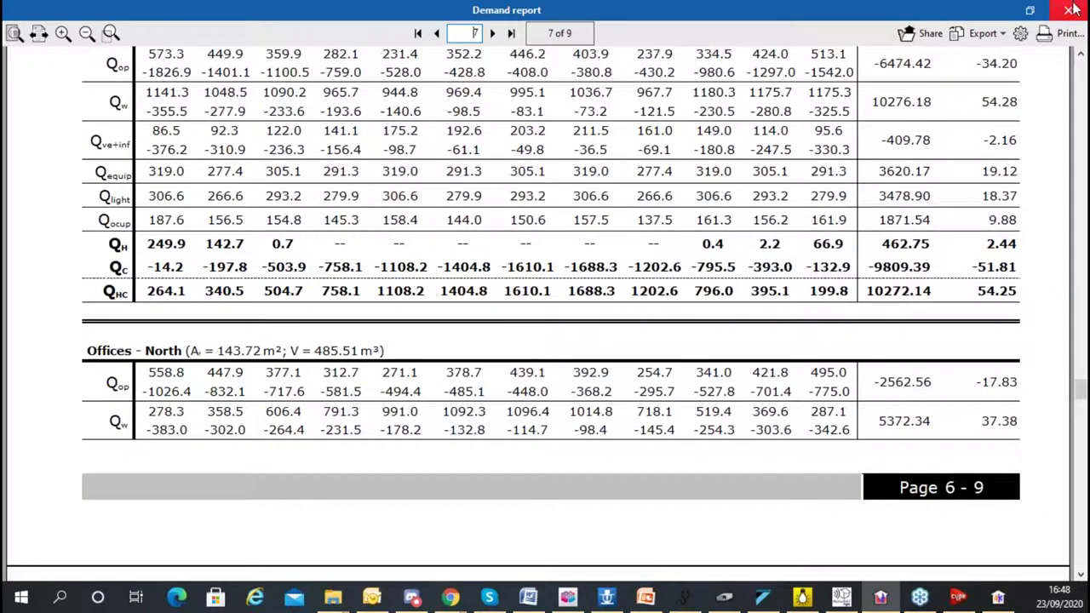
left_click(983, 33)
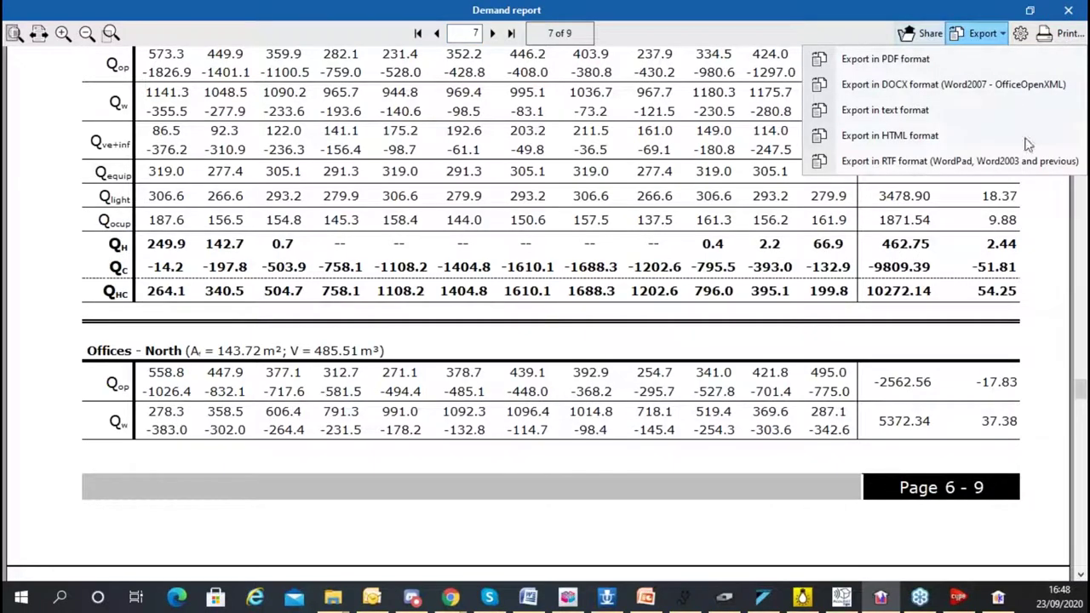
left_click(1068, 10)
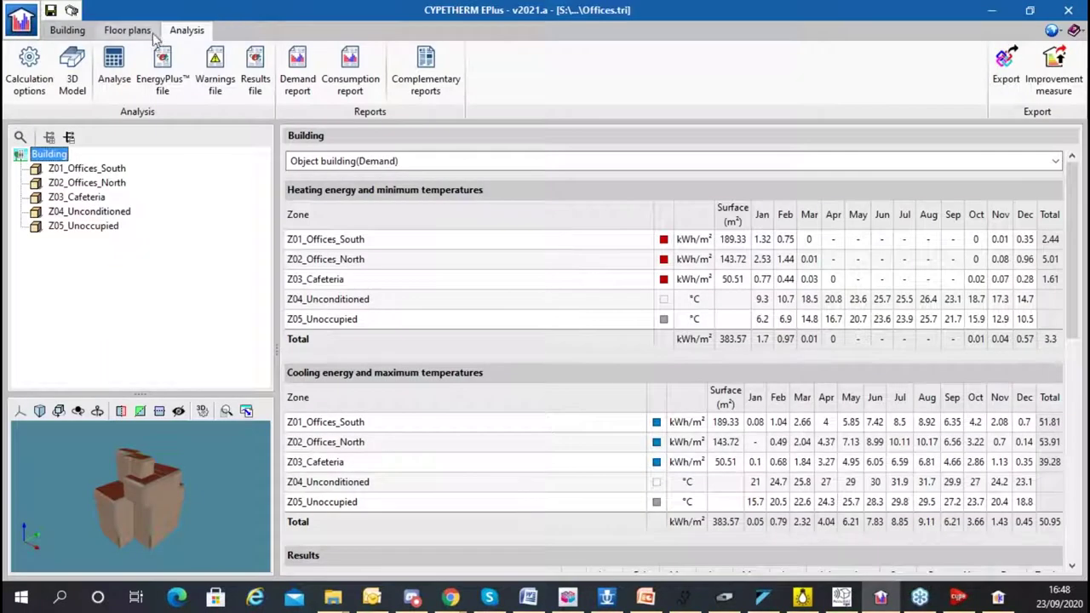
- Generate the consumption report and examine the building's annual energy consumption table by month and energy source
left_click(350, 75)
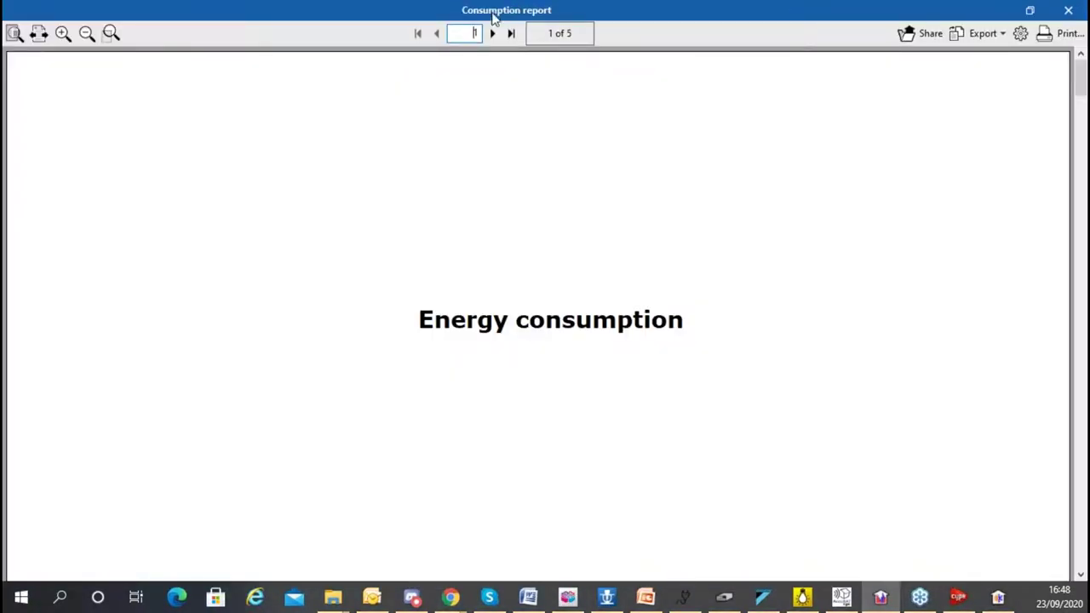
left_click(492, 33)
scroll(244, 281, "down", 1)
scroll(171, 251, "down", 2)
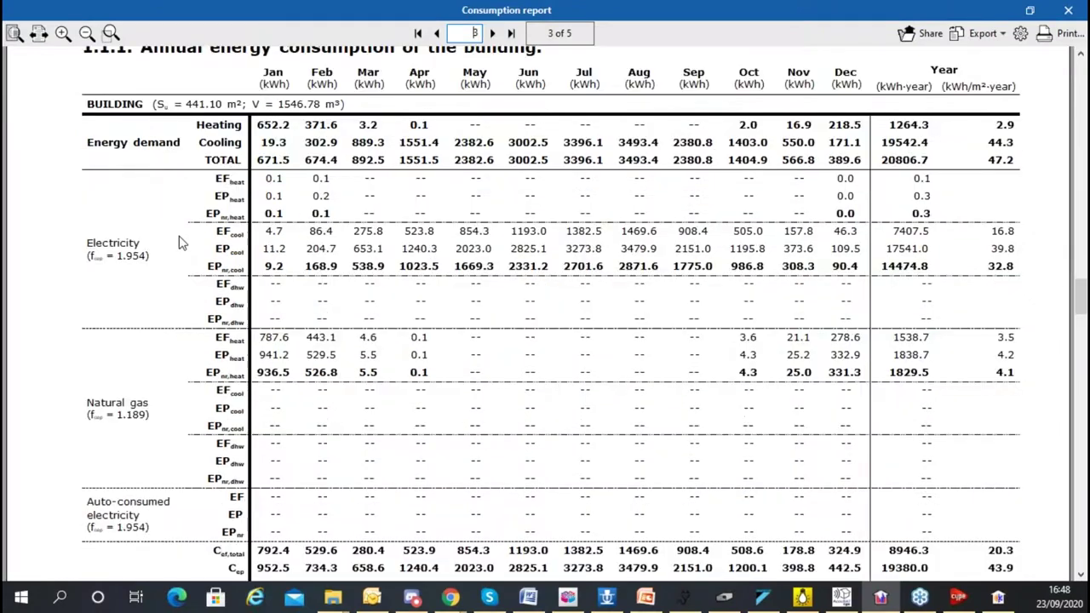
scroll(143, 332, "down", 3)
scroll(310, 291, "down", 3)
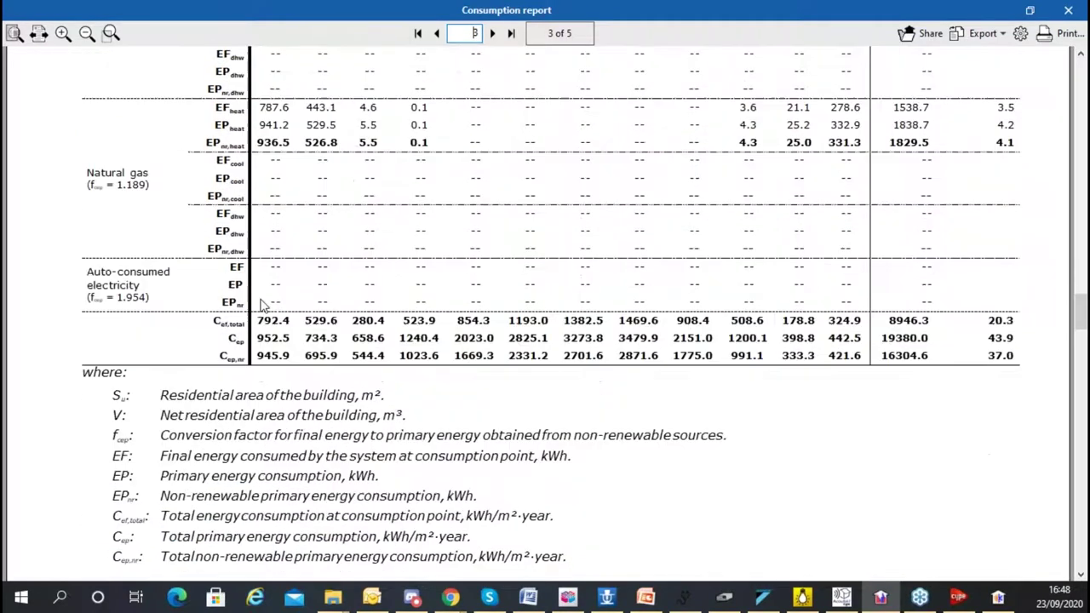
- Examine the results by occupied zone, the energy demand and the primary energy conversion factors, and close the consumption report
scroll(310, 291, "down", 7)
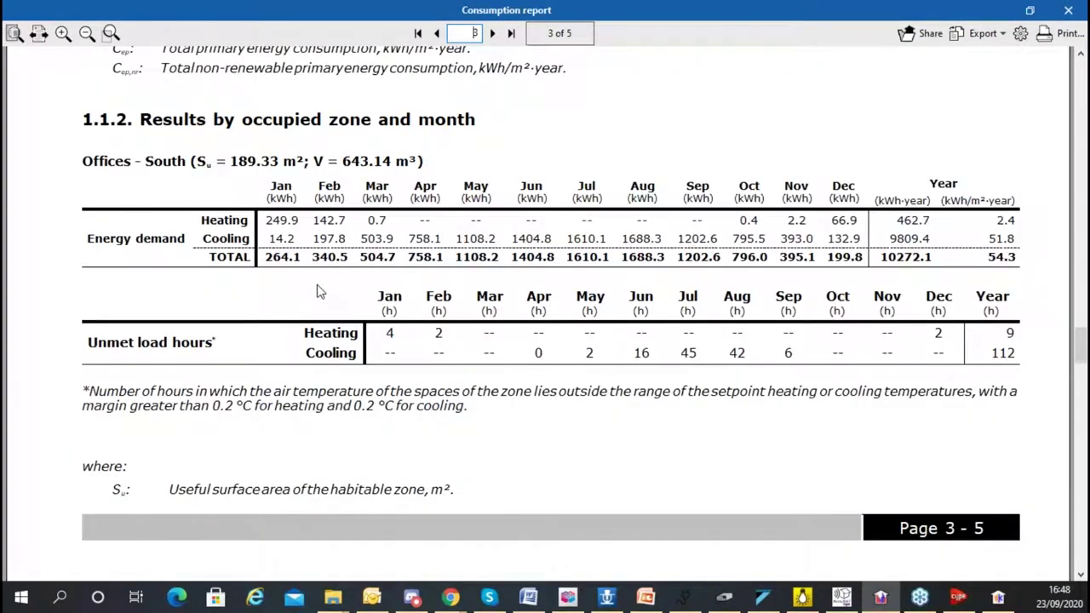
scroll(322, 285, "down", 8)
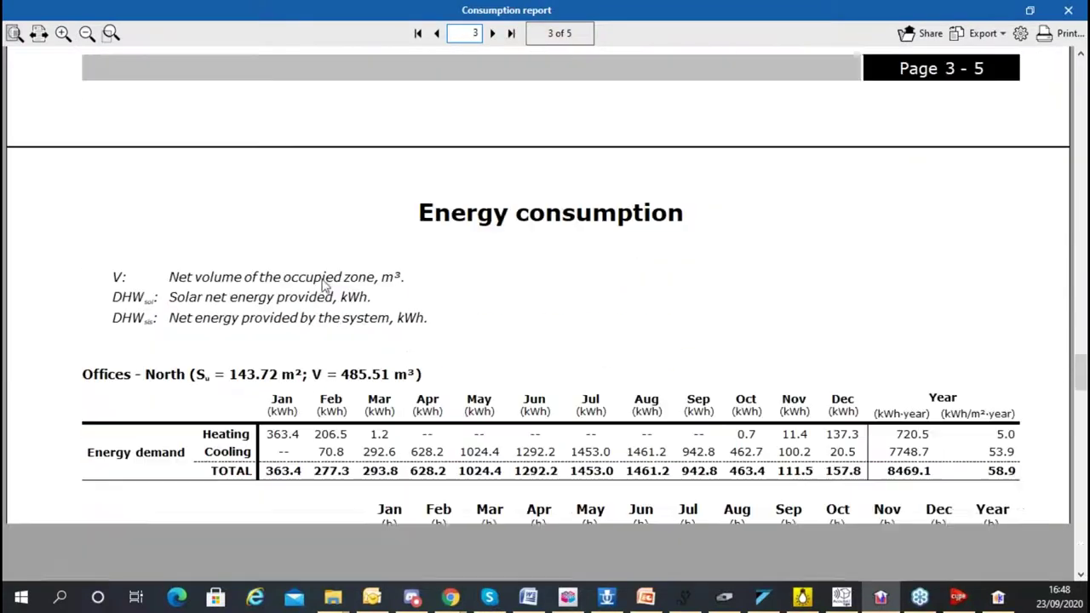
scroll(322, 285, "down", 3)
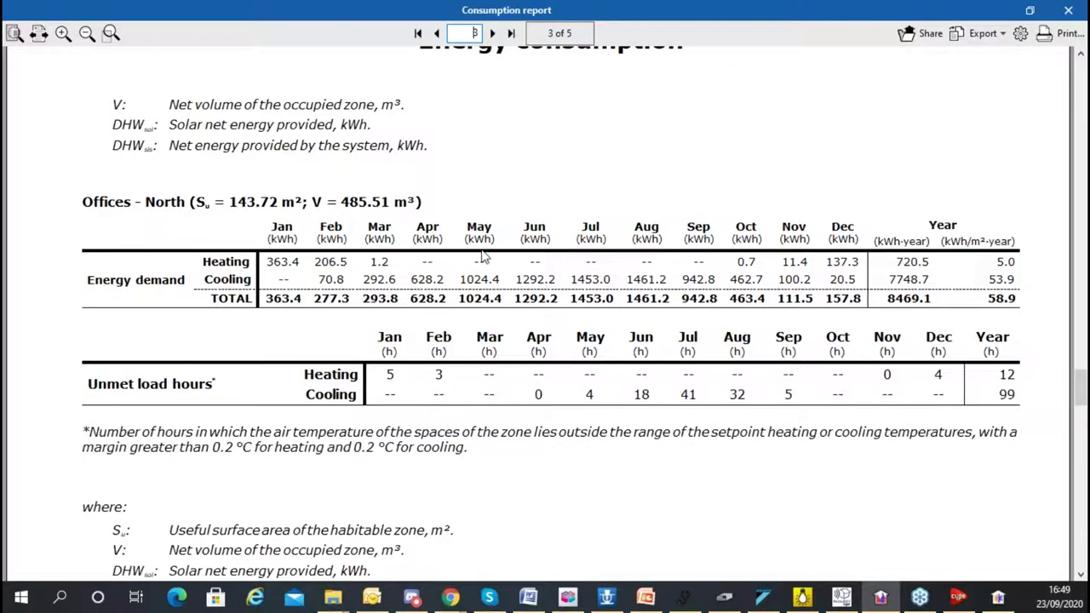
scroll(483, 256, "down", 16)
scroll(483, 245, "down", 18)
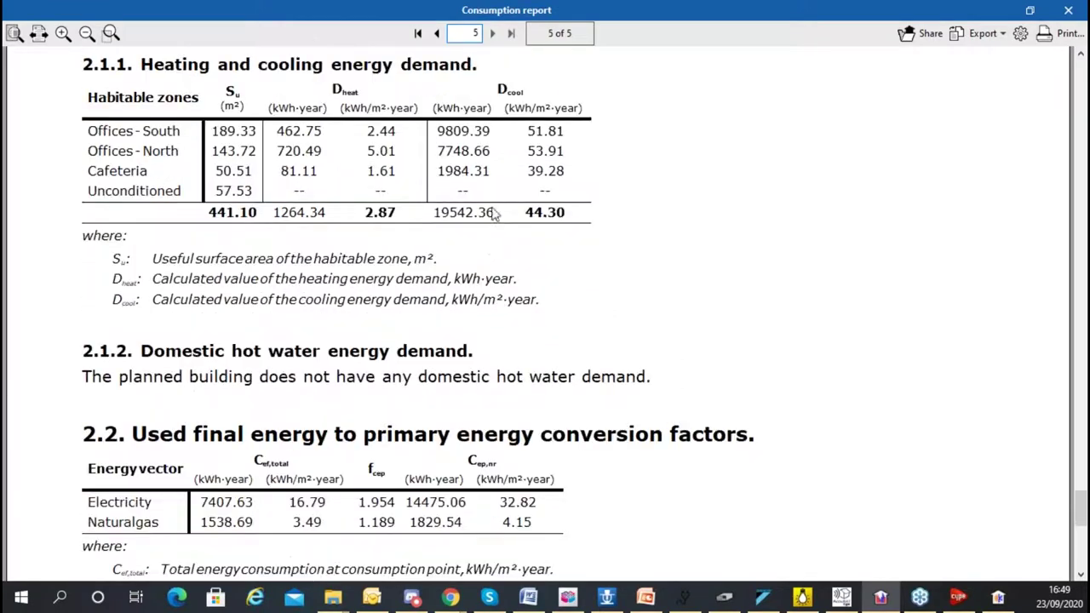
scroll(492, 236, "down", 4)
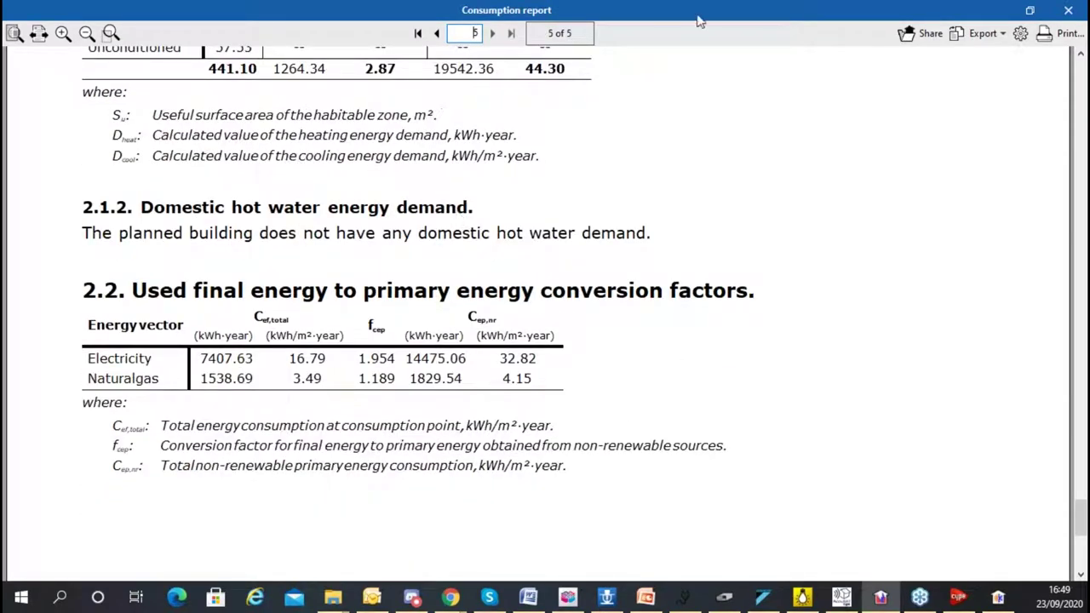
key("Escape")
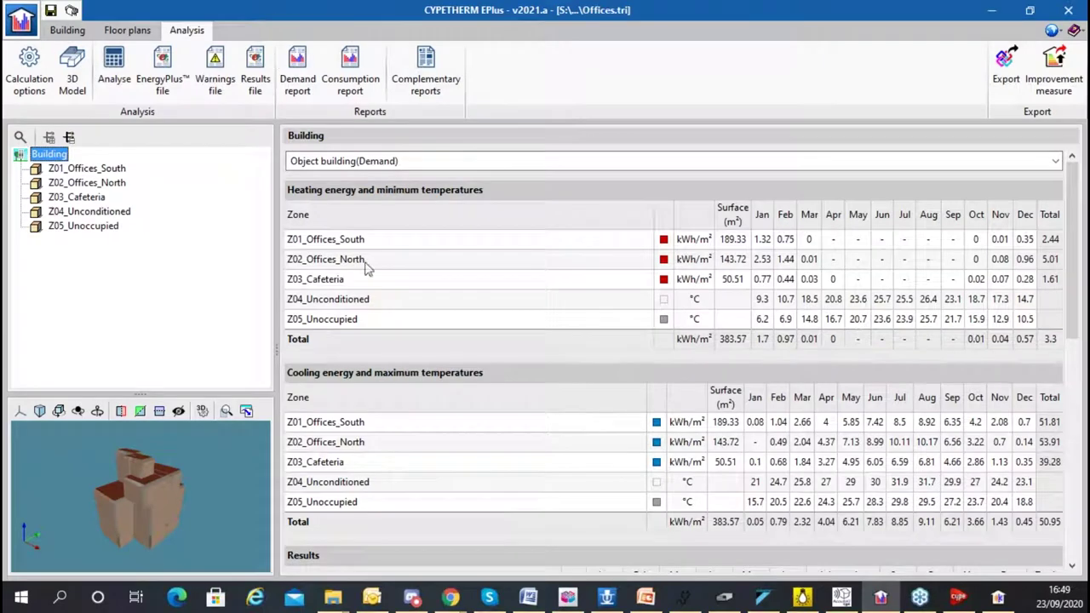
- View the building's domestic hot water system with its production set and storage tanks, and switch to AcouBAT by CYPE
left_click(72, 68)
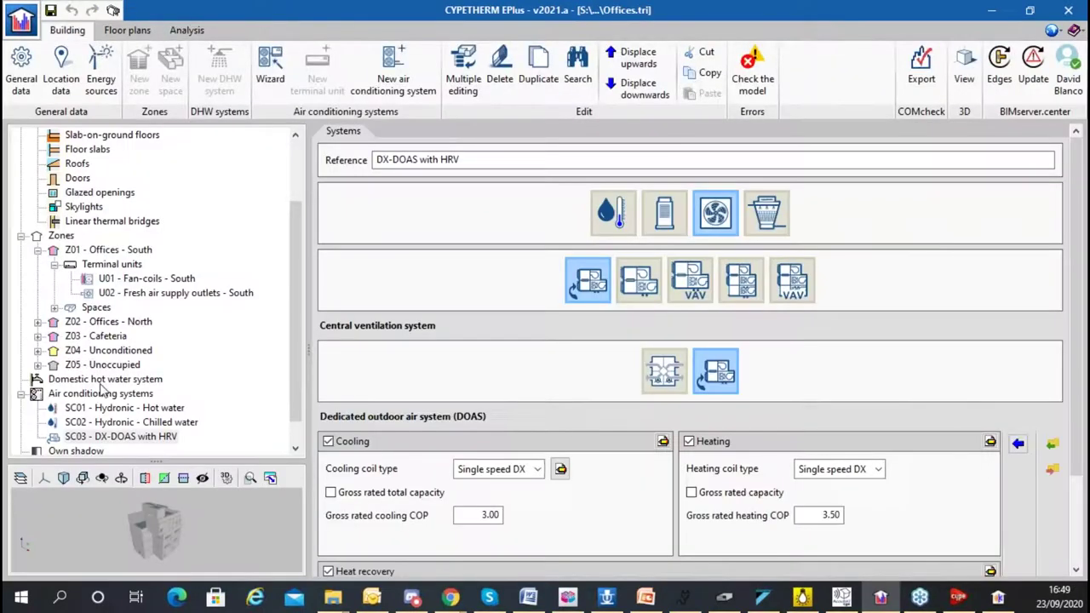
left_click(104, 379)
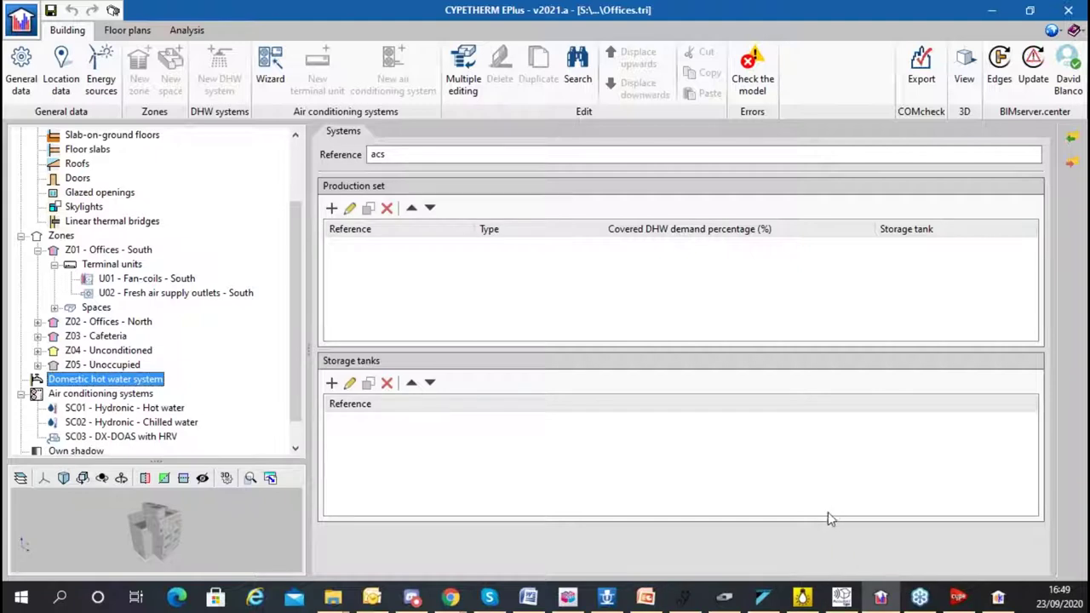
left_click(842, 596)
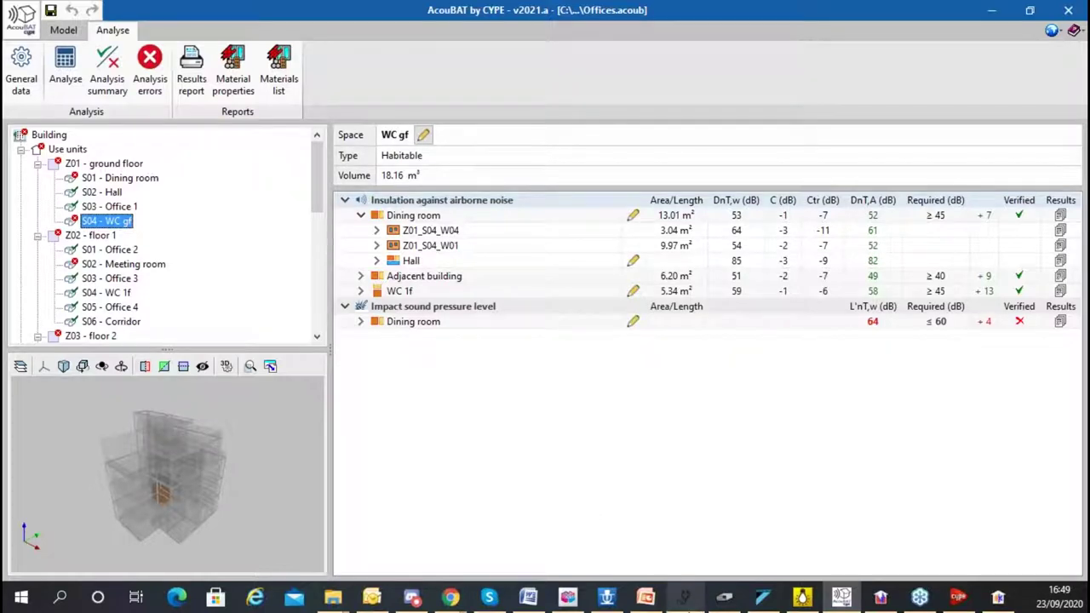
- Look through the MEP and CYPETHERM program groups in the CYPE 2021 launcher and return to the AcouBAT Offices model
left_click(958, 600)
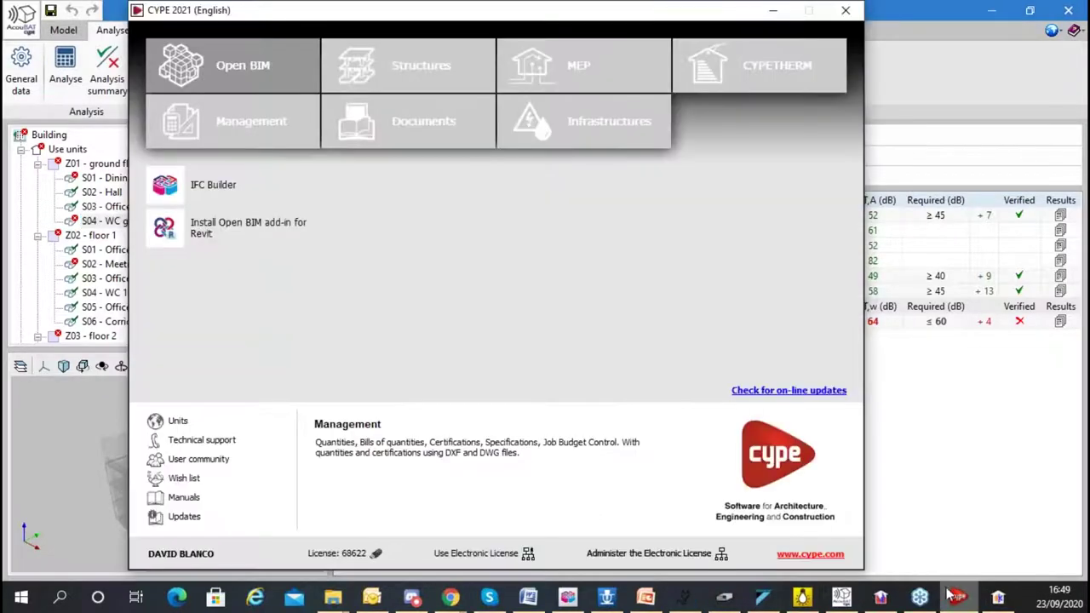
left_click(526, 53)
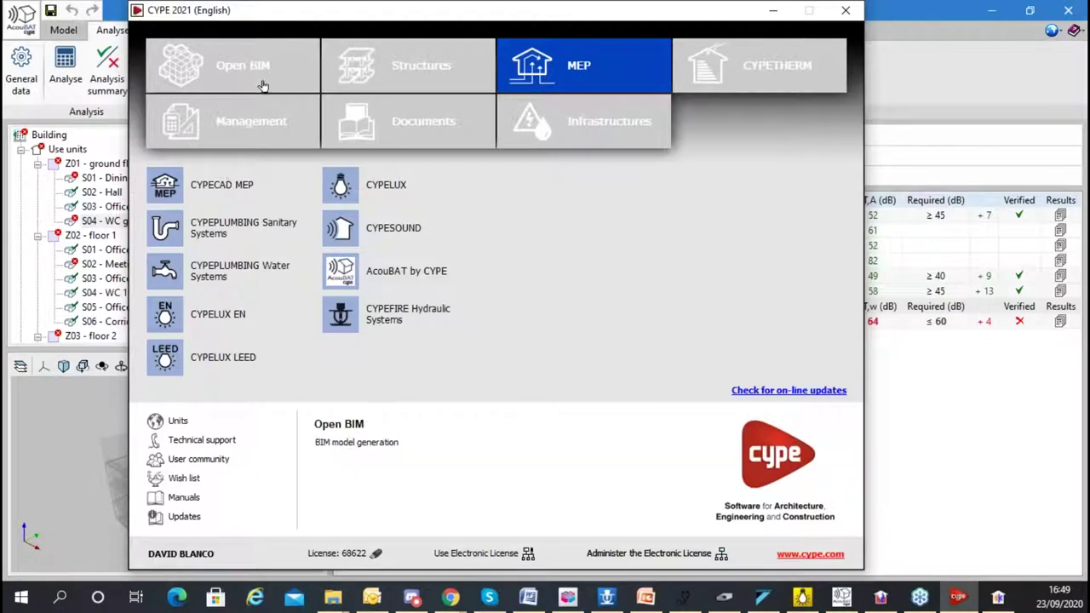
left_click(767, 81)
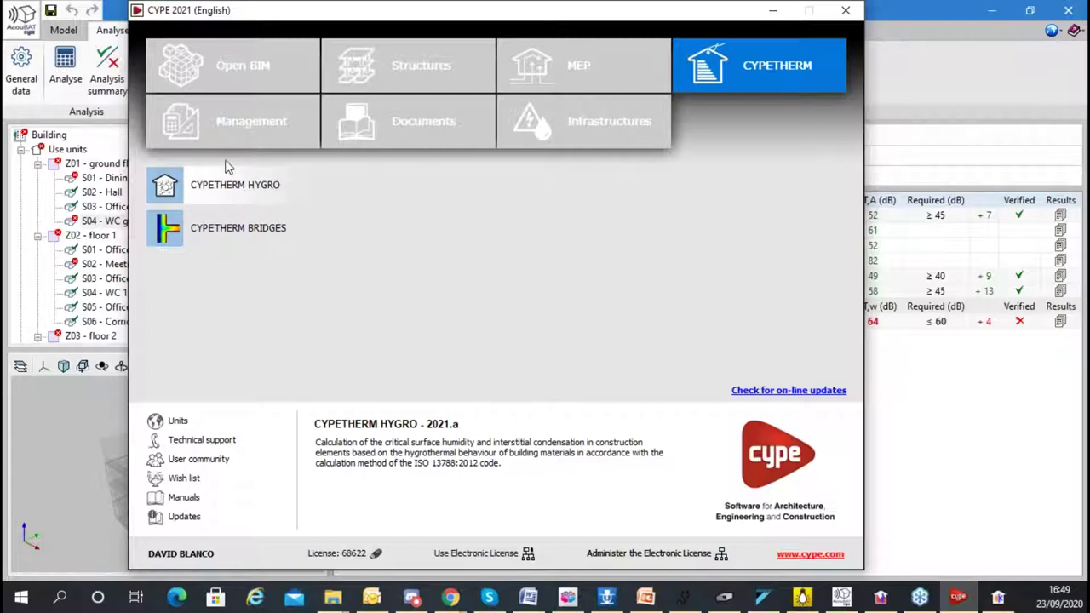
left_click(528, 85)
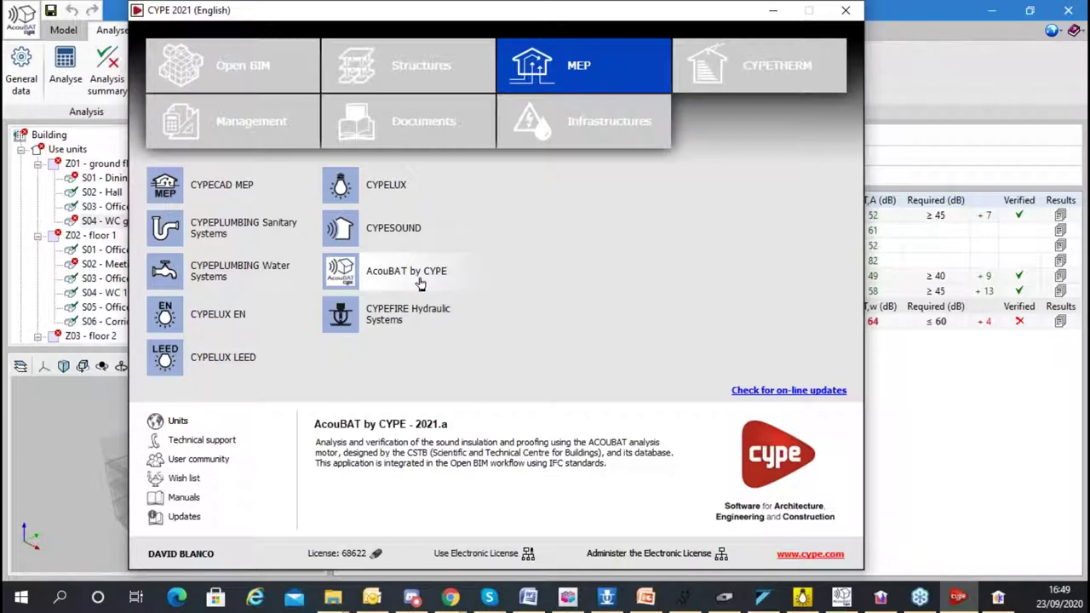
key("Escape")
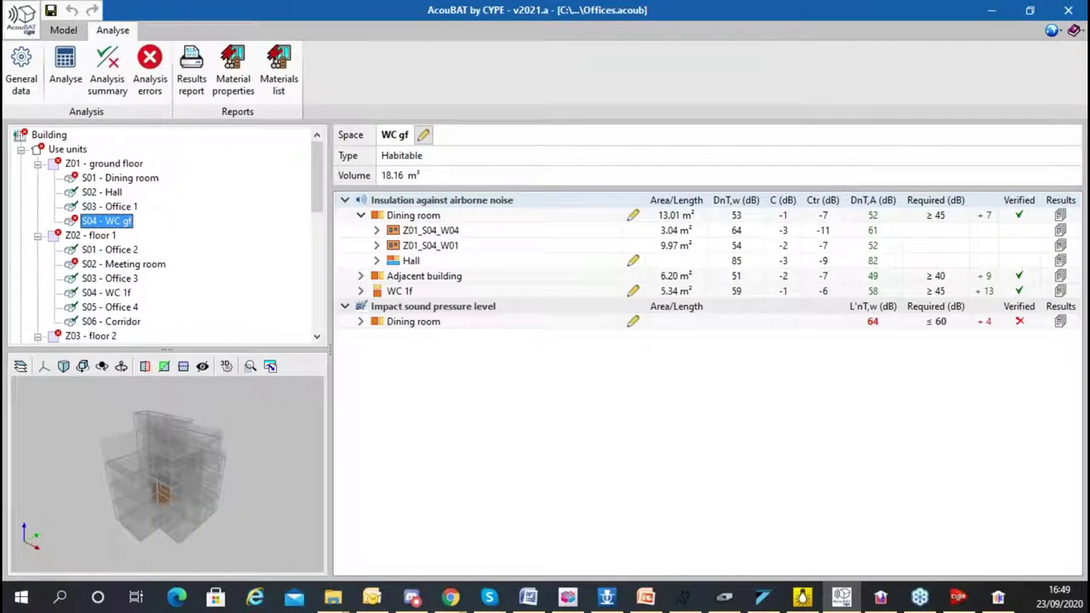
- View the model's space types and browse the element categories of the CSTB Database in the Acoubat Library
left_click(63, 31)
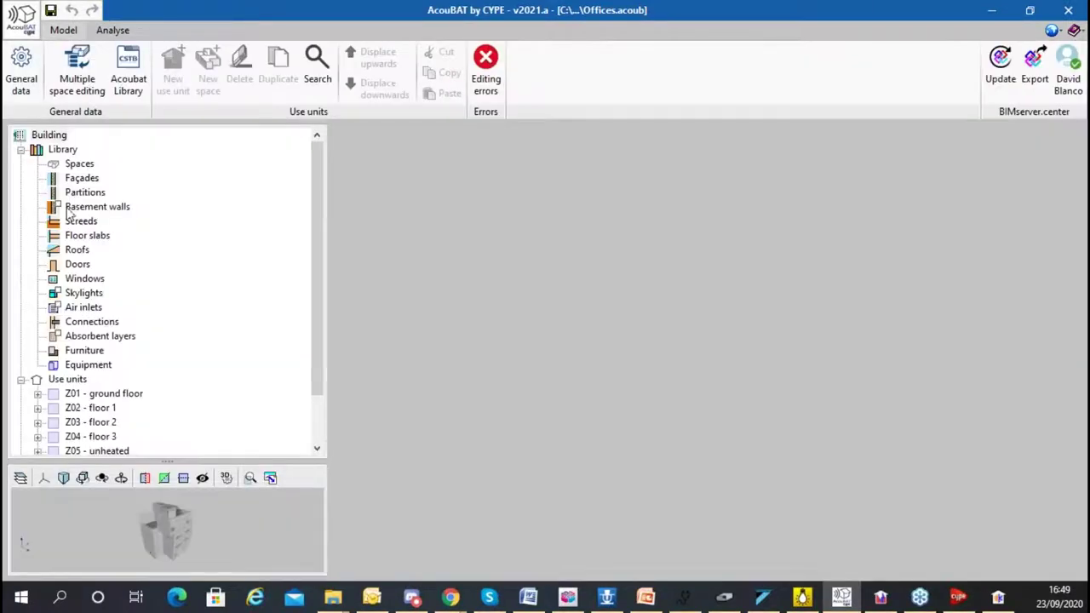
left_click(76, 164)
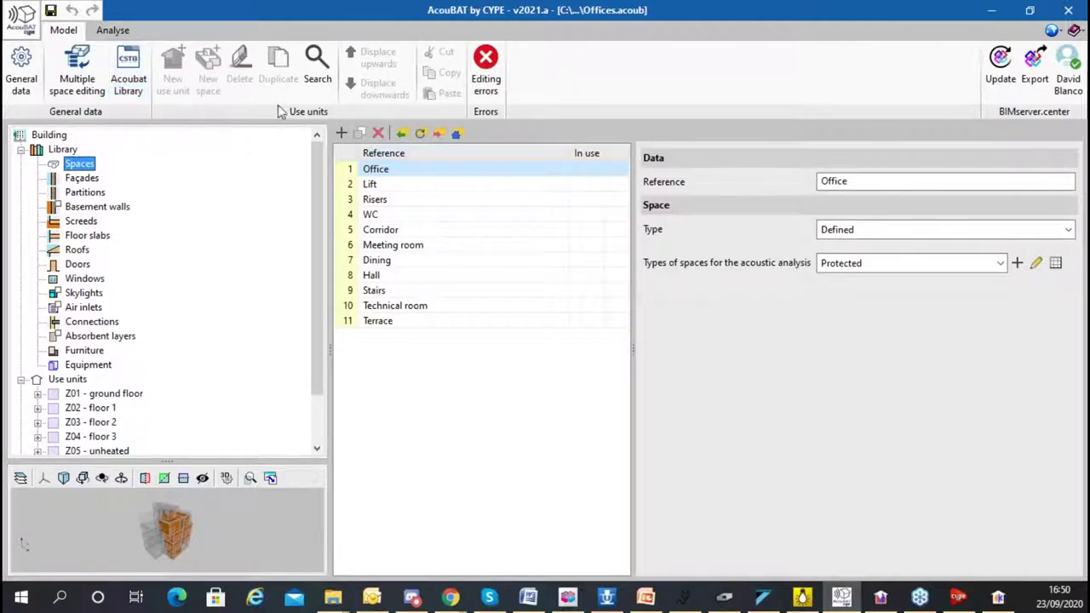
left_click(128, 73)
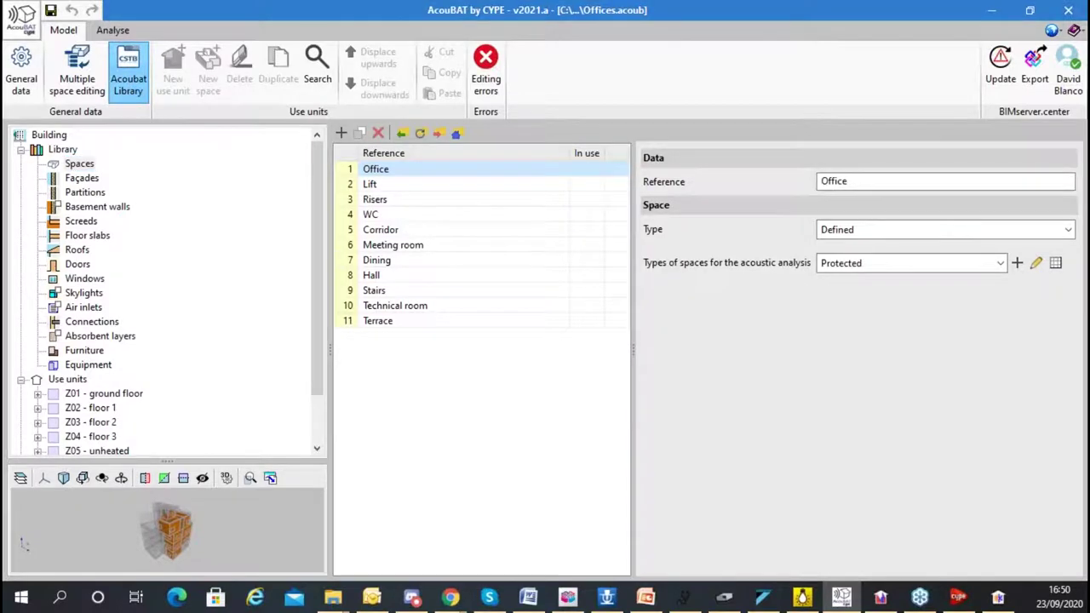
left_click_drag(632, 244, 632, 1)
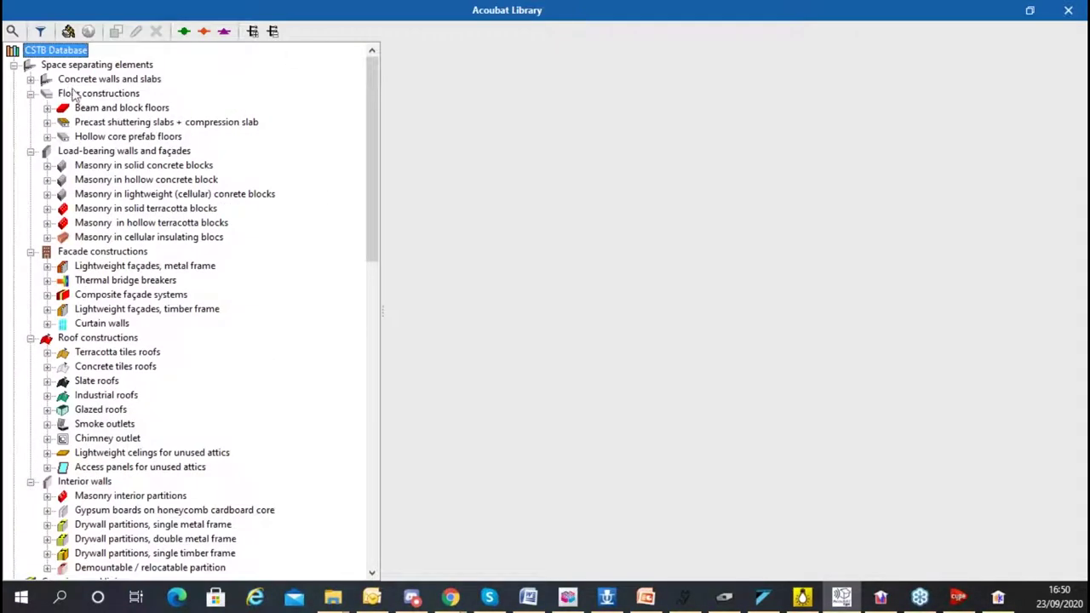
scroll(151, 133, "down", 11)
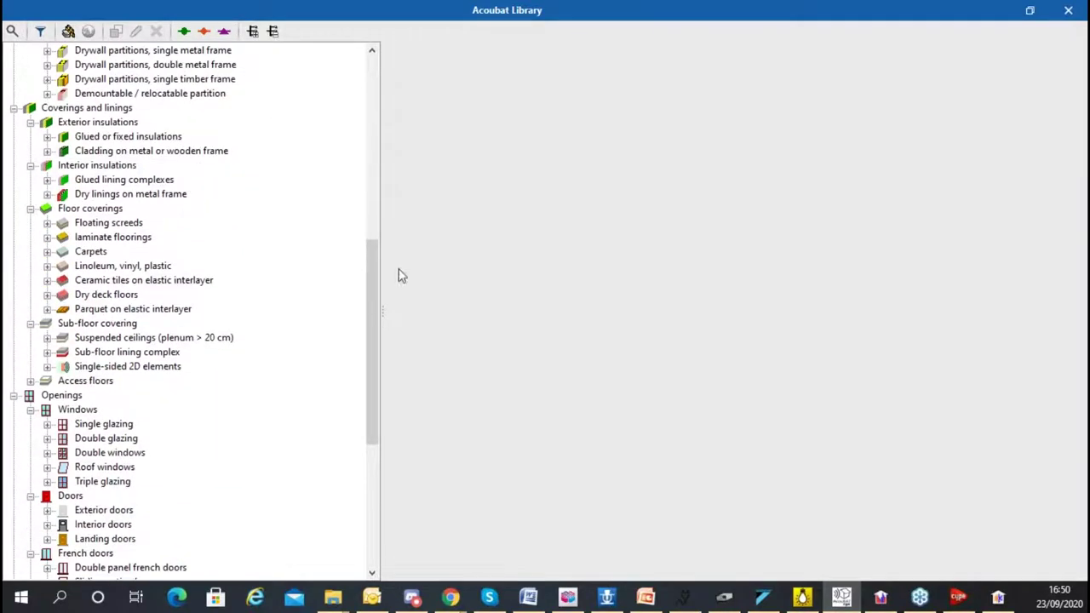
mouse_move(370, 247)
left_mouse_down()
mouse_move(384, 445)
mouse_move(372, 248)
left_mouse_up()
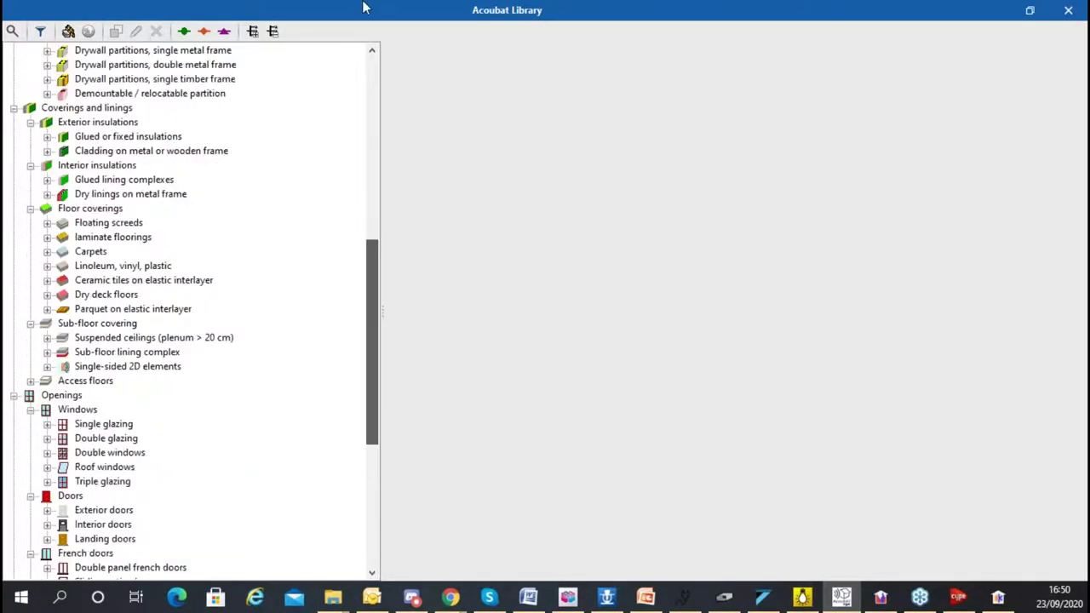
- Open the ROCKWOOL woodframe siding with 100 mm ROCKFACADE rockwool and NATURALIS EVOLUTION cladding, and read its description
left_click(47, 150)
left_click(116, 166)
left_click(63, 165)
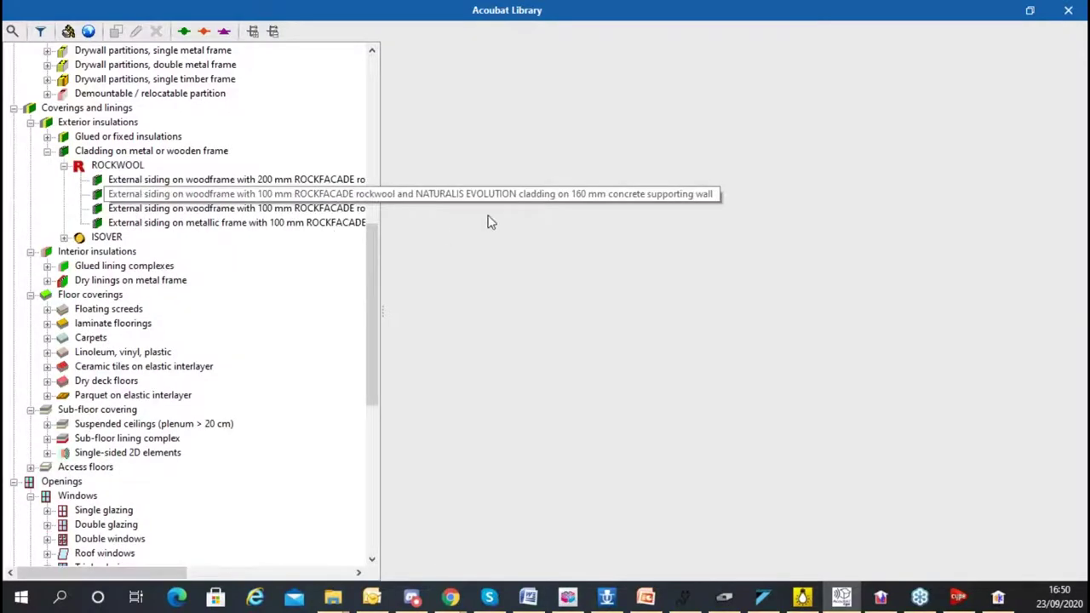
left_click(597, 194)
scroll(613, 205, "down", 3)
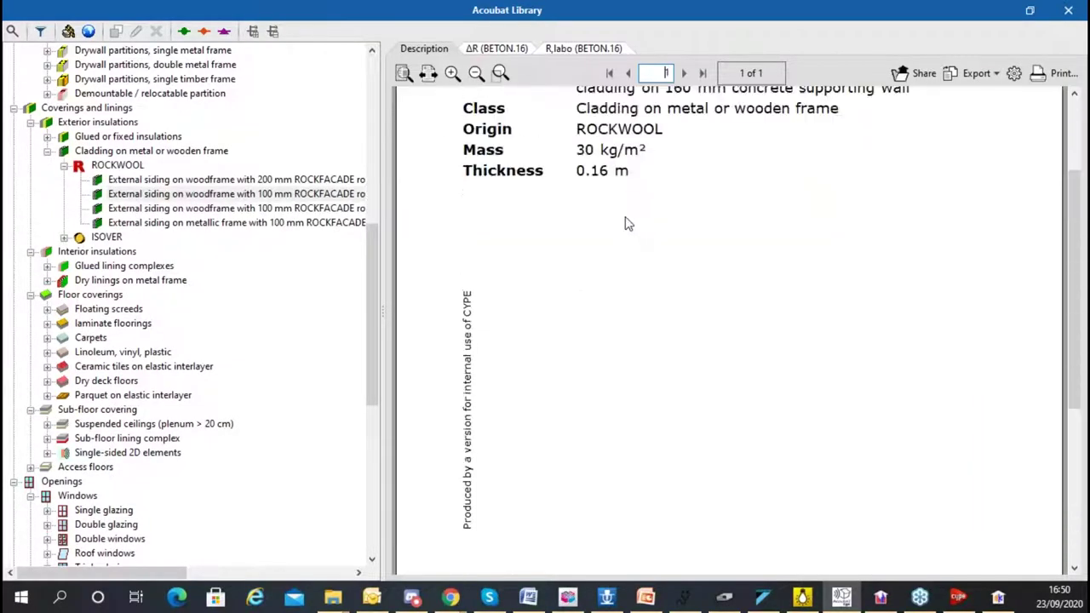
scroll(628, 223, "up", 3)
- Compare the siding's sound reduction index improvement with its laboratory sound reduction index, and close the Acoubat Library
left_click(483, 49)
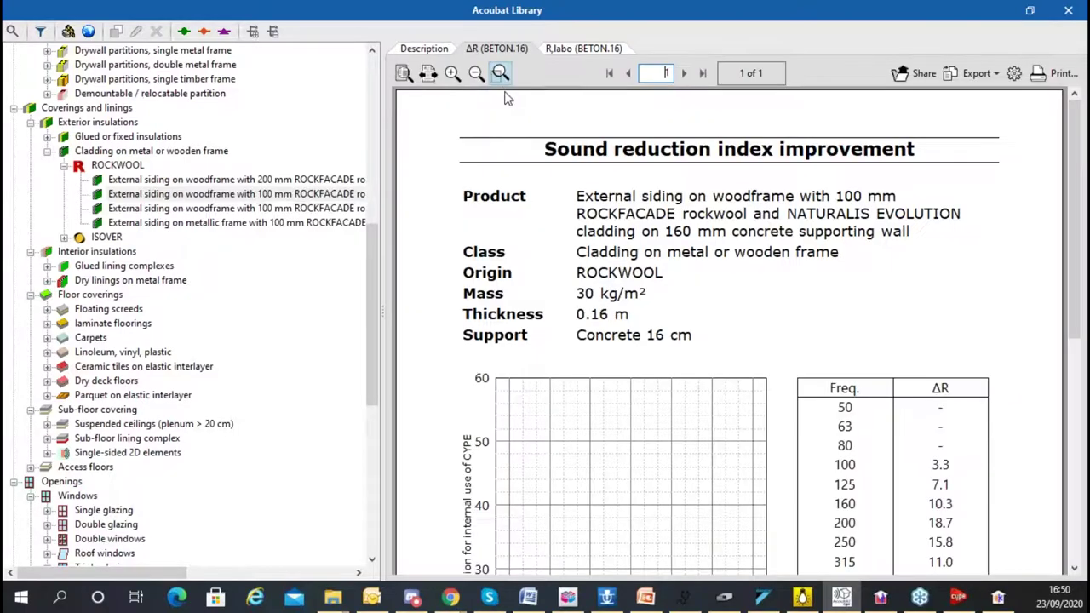
left_click(569, 49)
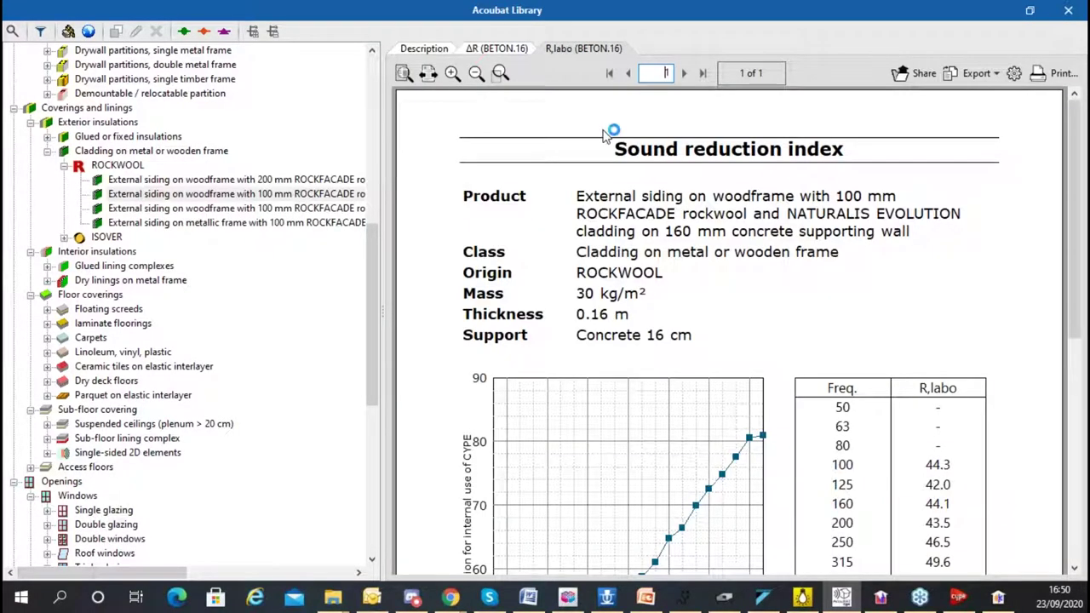
left_click(491, 48)
scroll(634, 171, "down", 6)
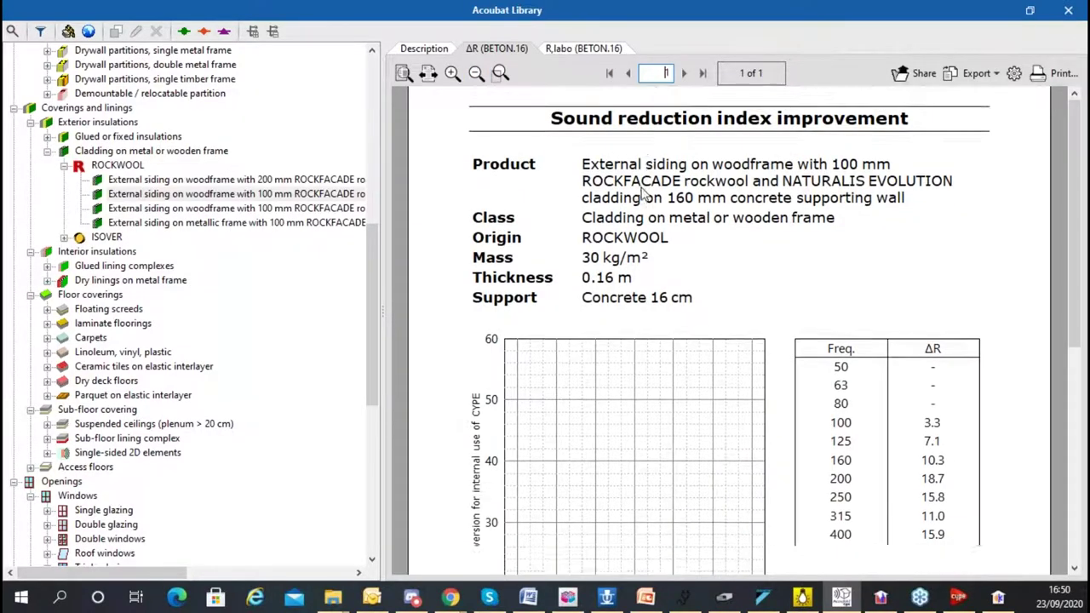
scroll(645, 195, "up", 4)
scroll(644, 195, "up", 2)
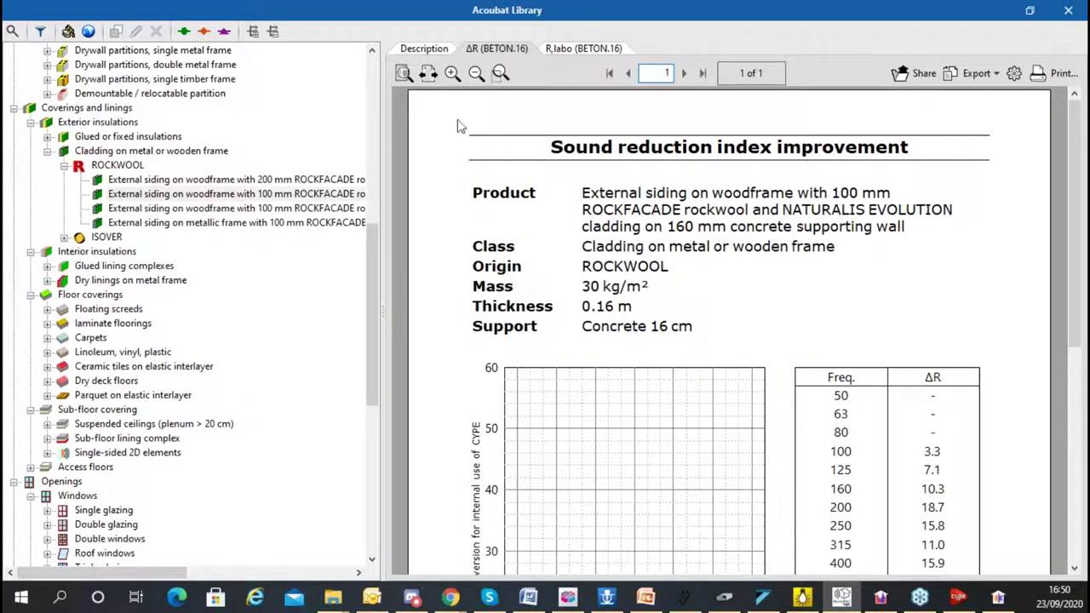
scroll(281, 209, "up", 8)
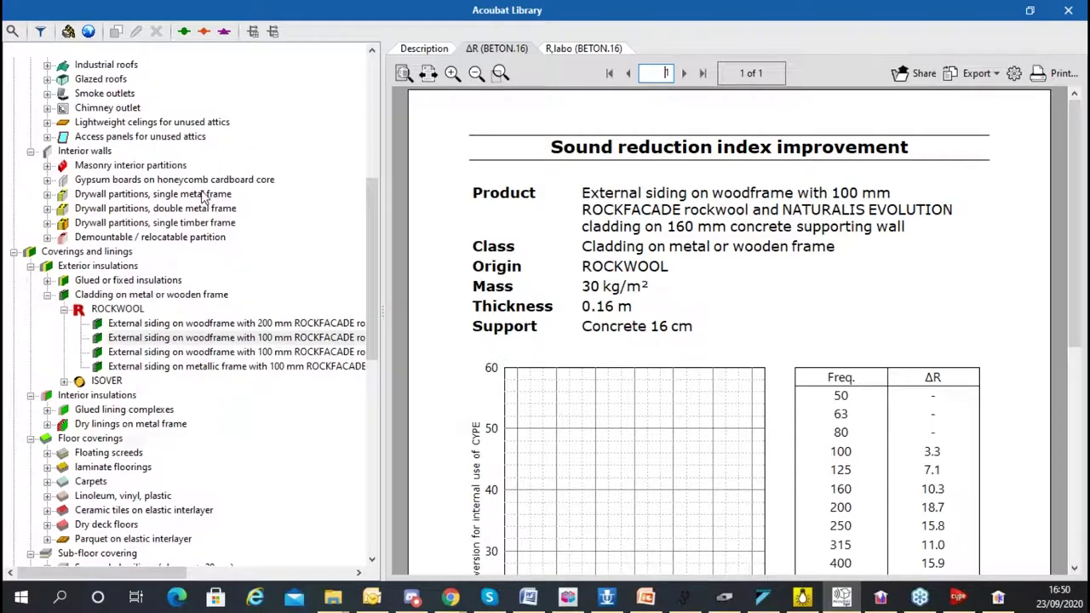
left_click(1068, 9)
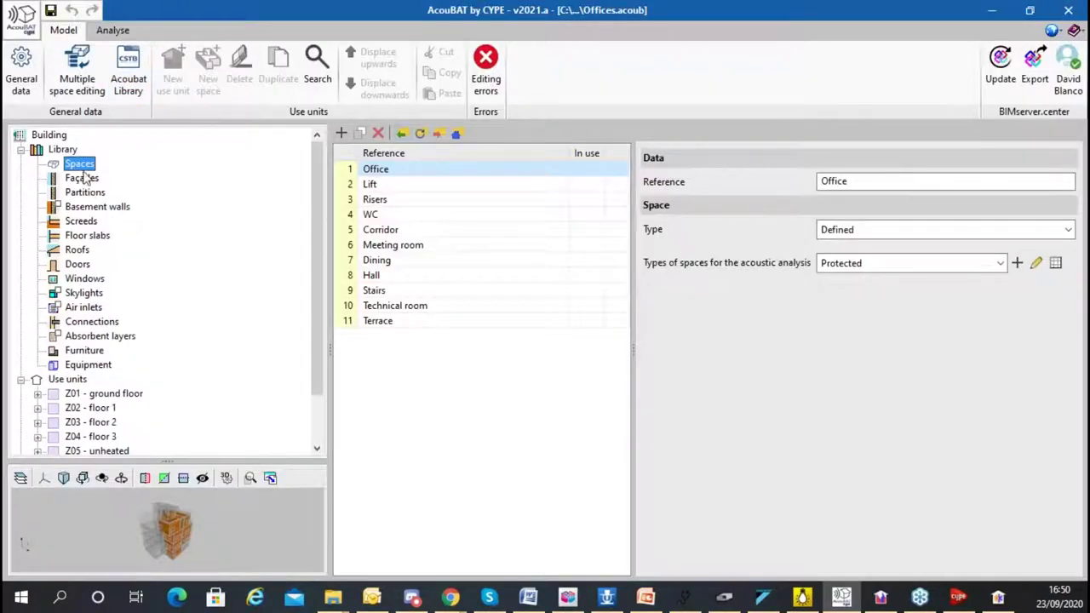
- Review the Brick wall 13 façade layers and the equipment in the model's library, and return to the acoustic analysis results
left_click(82, 178)
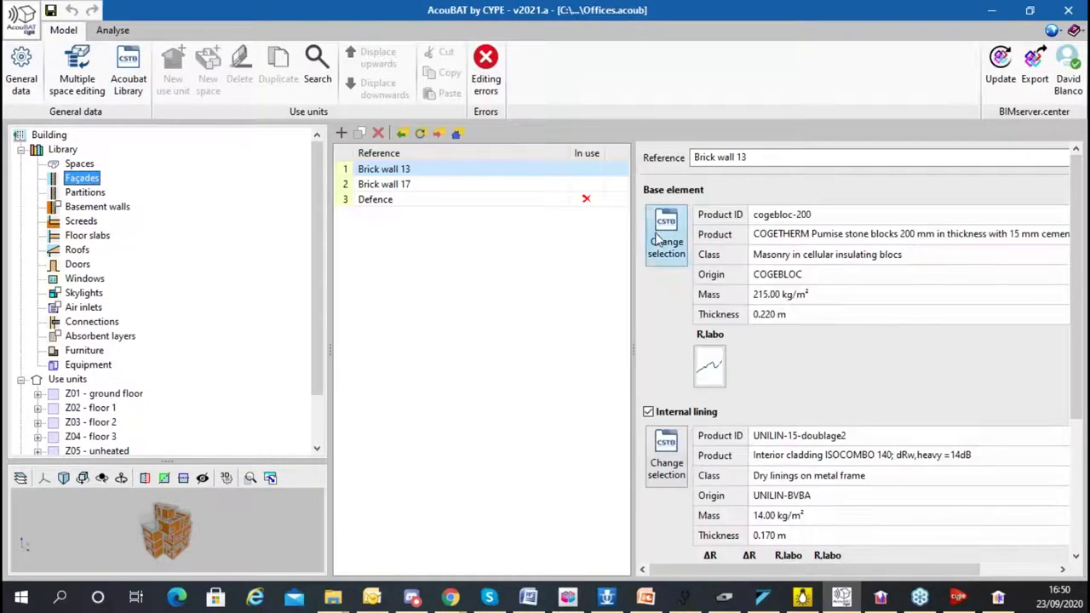
scroll(779, 315, "down", 3)
scroll(134, 241, "down", 2)
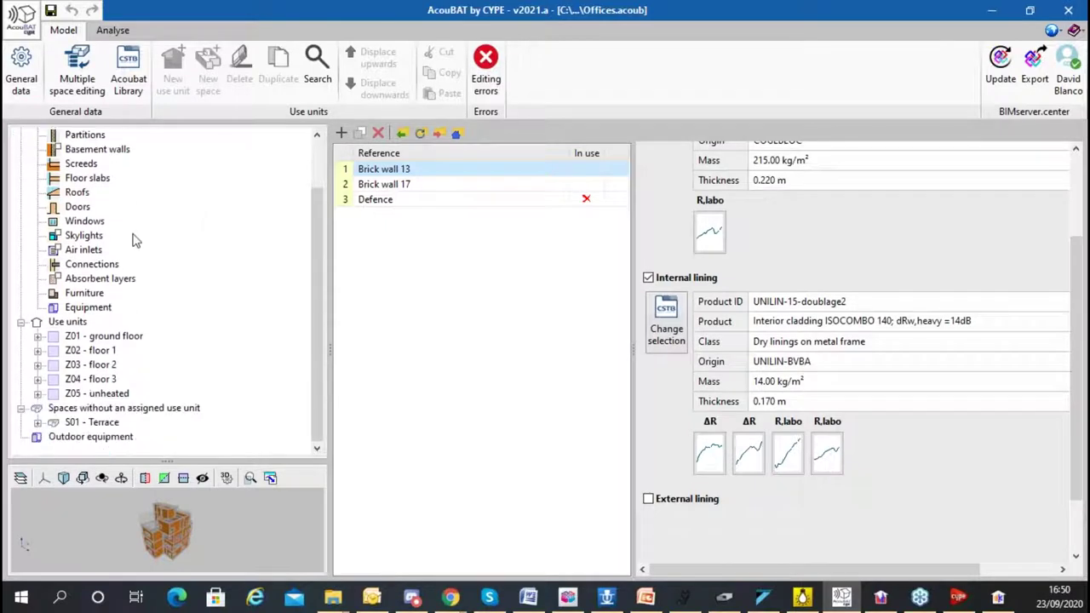
left_click(86, 306)
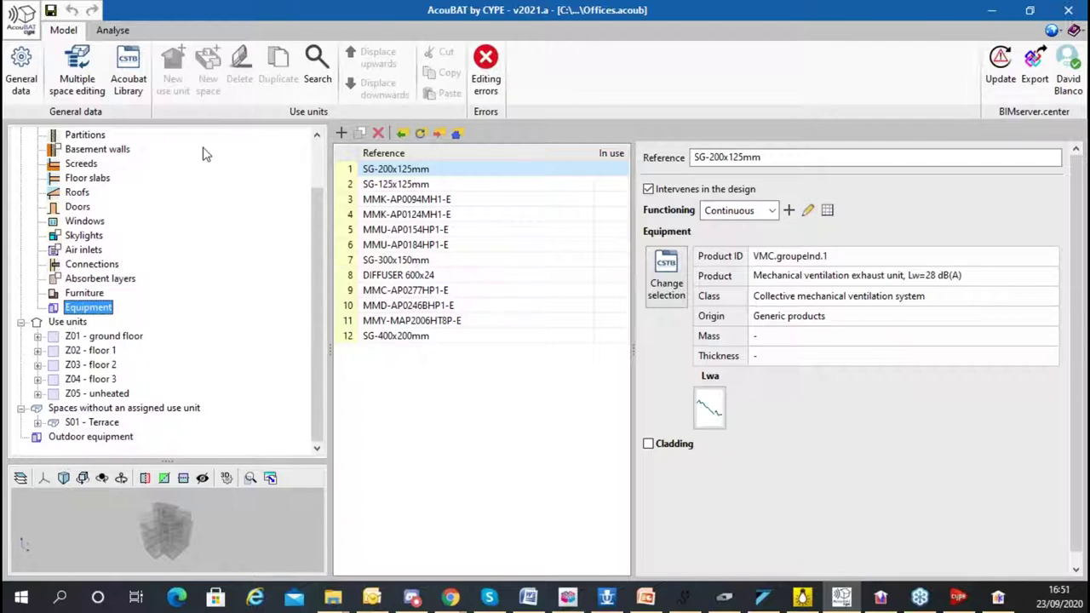
left_click(111, 30)
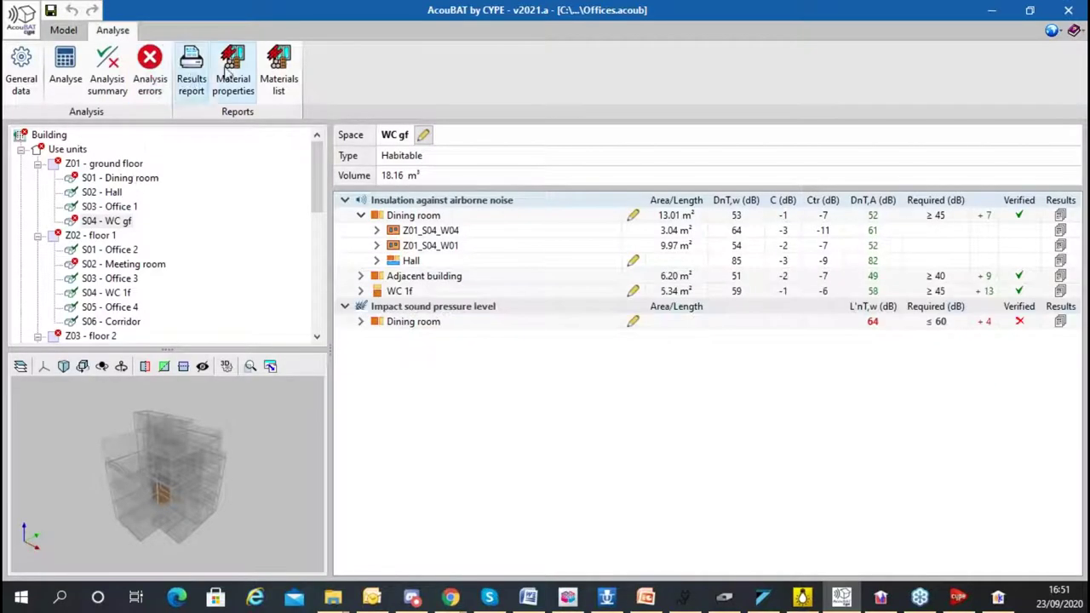
- Review the analysis summary for Common Area and Protected receiver spaces, including outdoor and airborne noise insulation, and close it
left_click(66, 72)
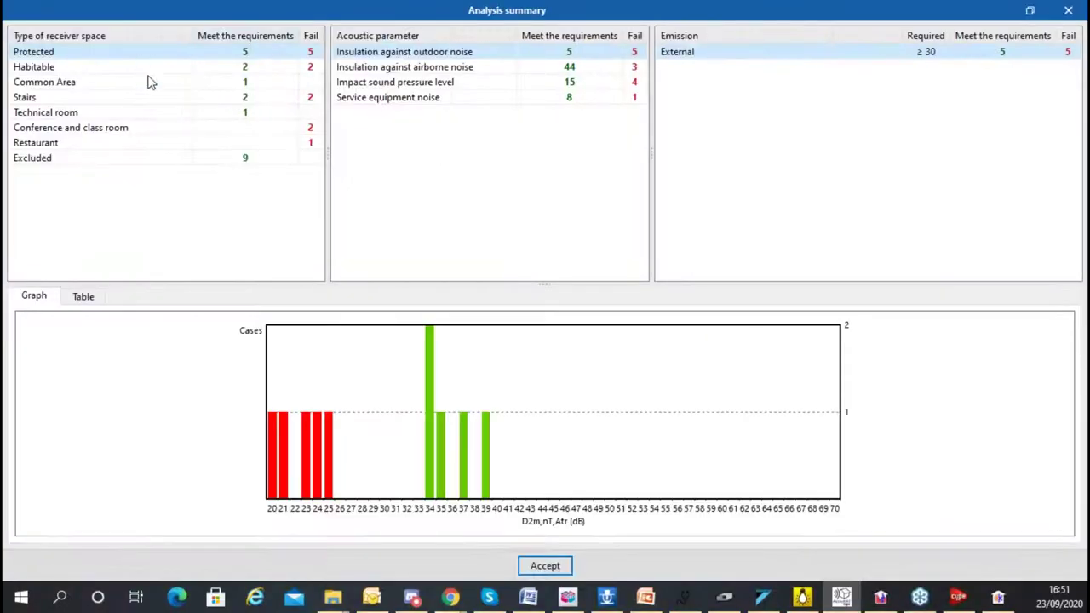
left_click(101, 82)
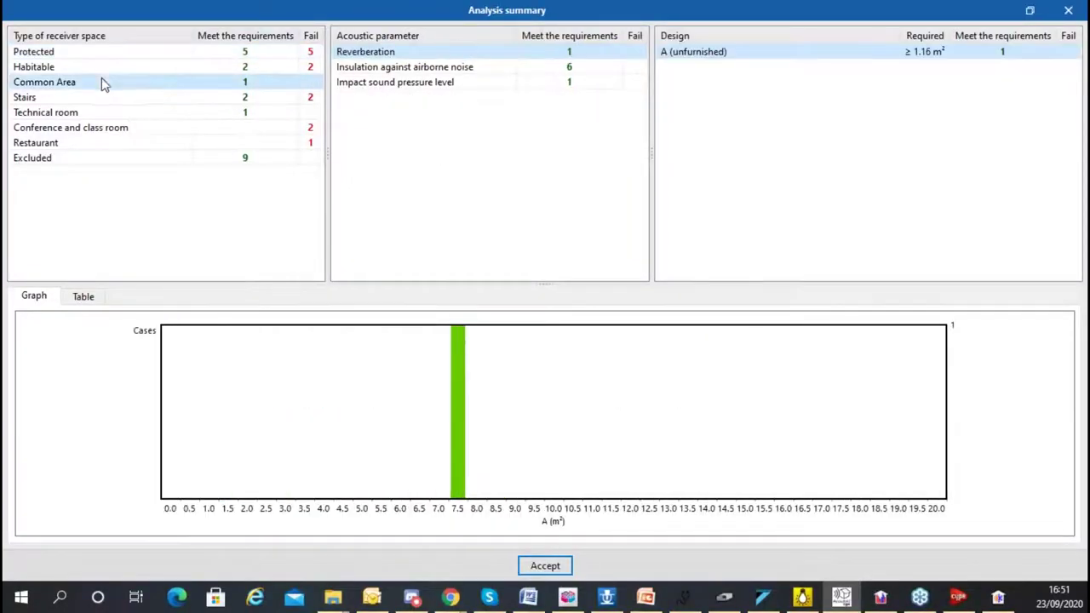
left_click(150, 55)
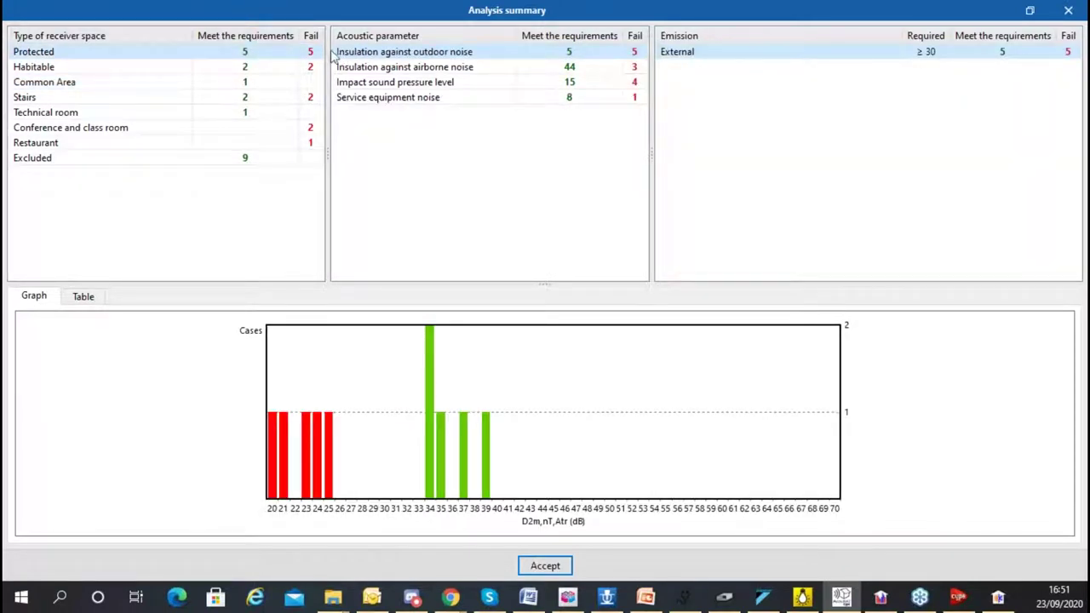
left_click(83, 299)
left_click(34, 298)
left_click(403, 70)
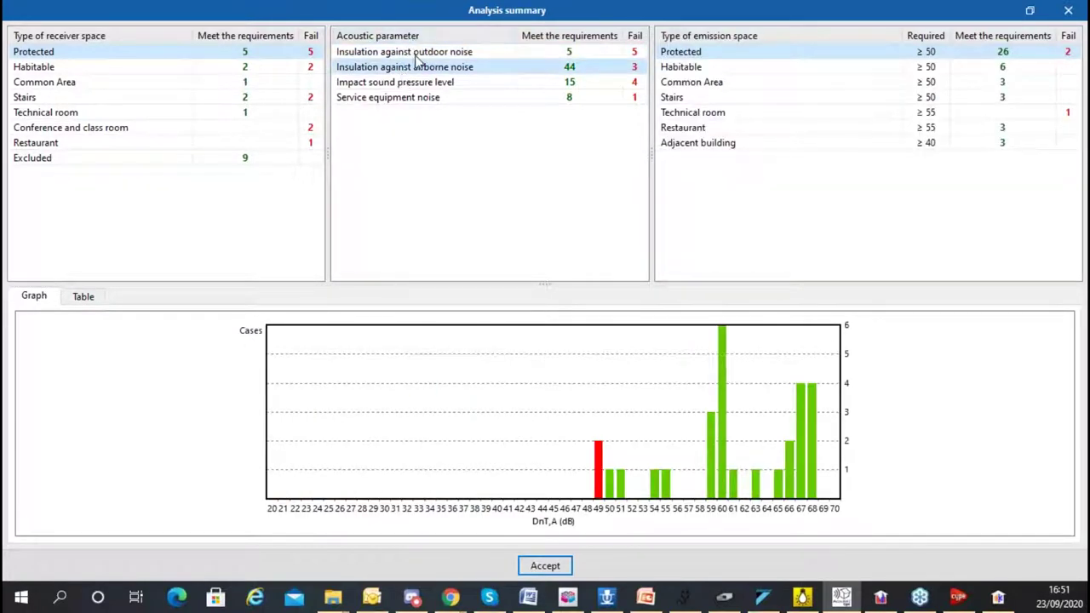
left_click(554, 569)
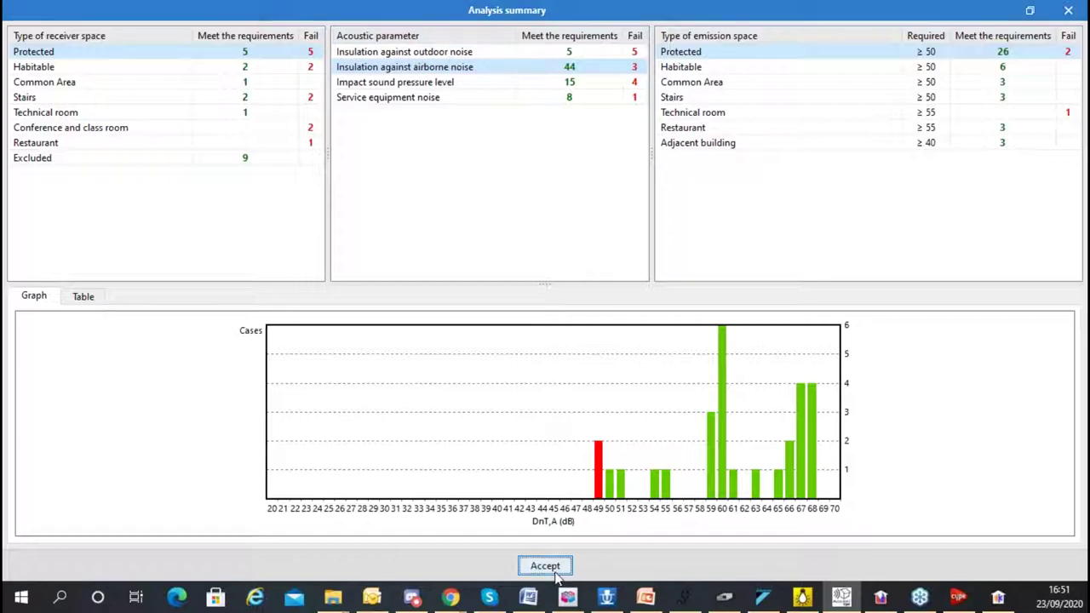
- Examine the required DnT,A and L'nT,w values between the Protected receiver and its source space types in the general data
left_click(25, 68)
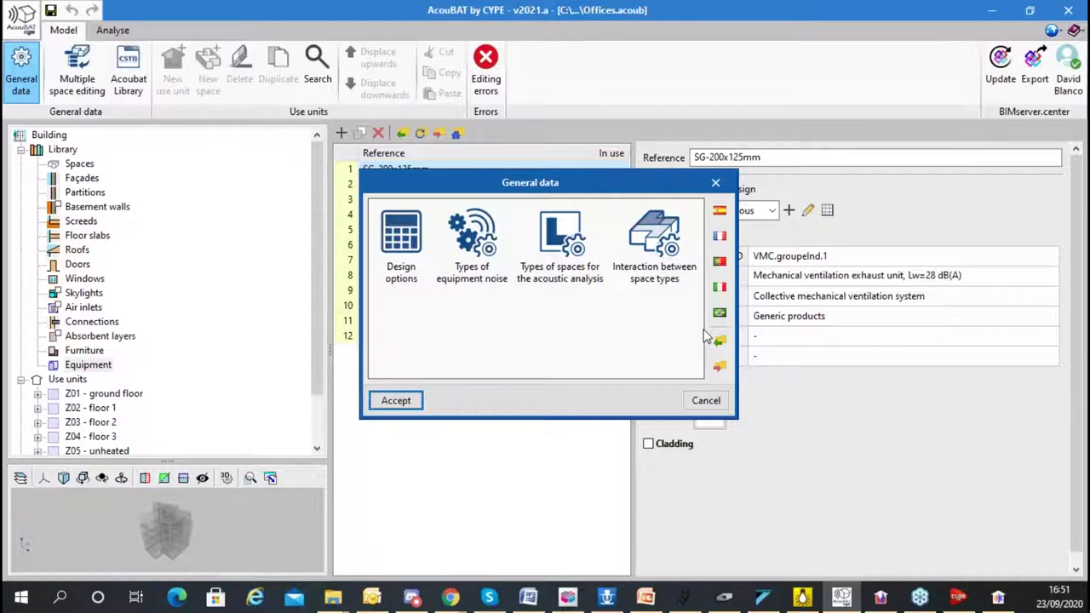
left_click(631, 253)
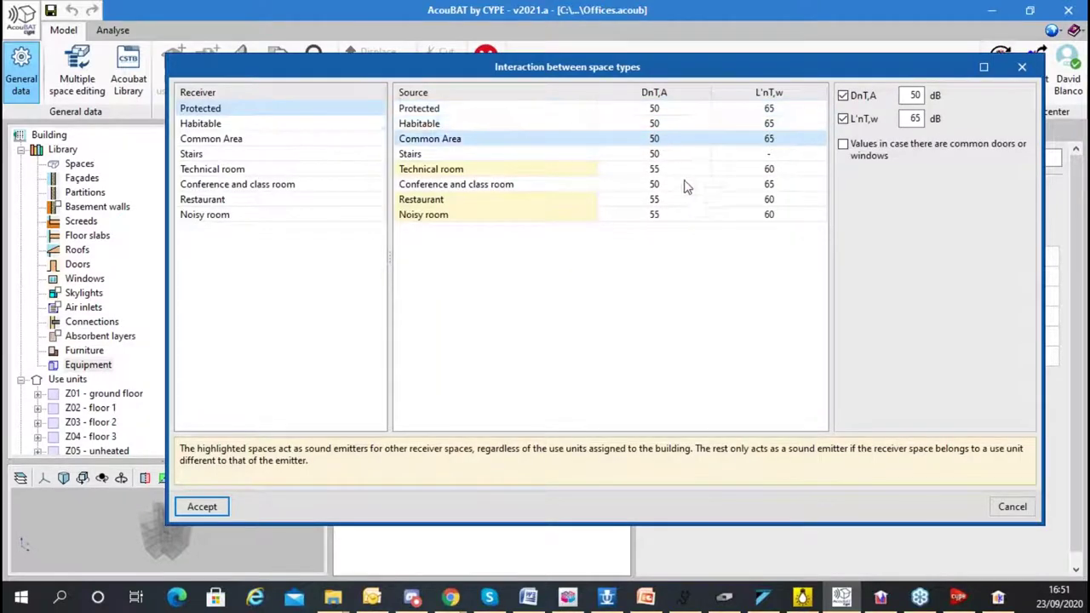
left_click(703, 161)
left_click(718, 125)
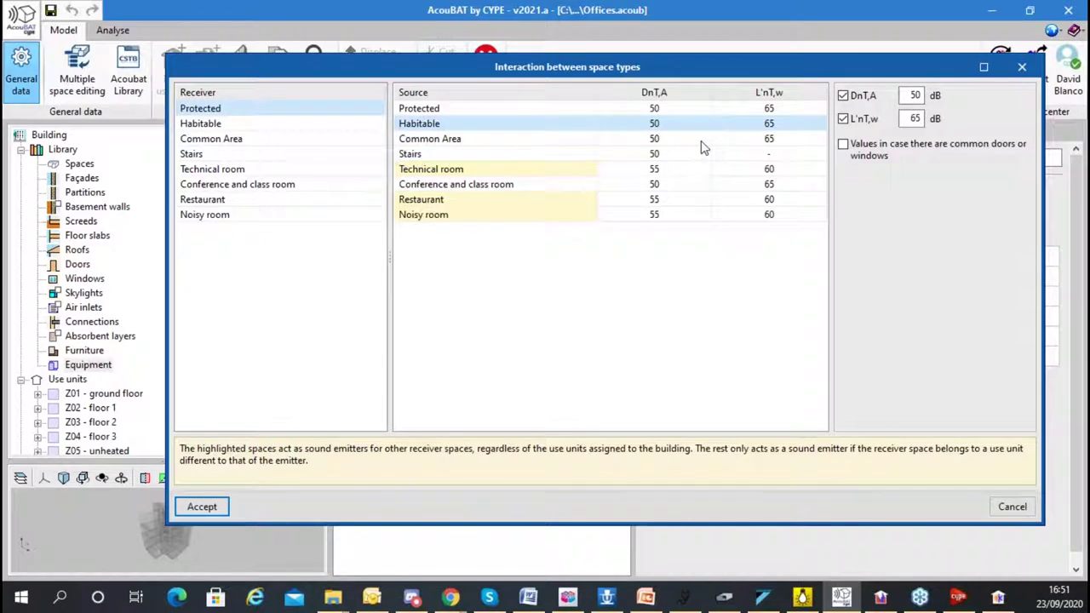
left_click(1012, 507)
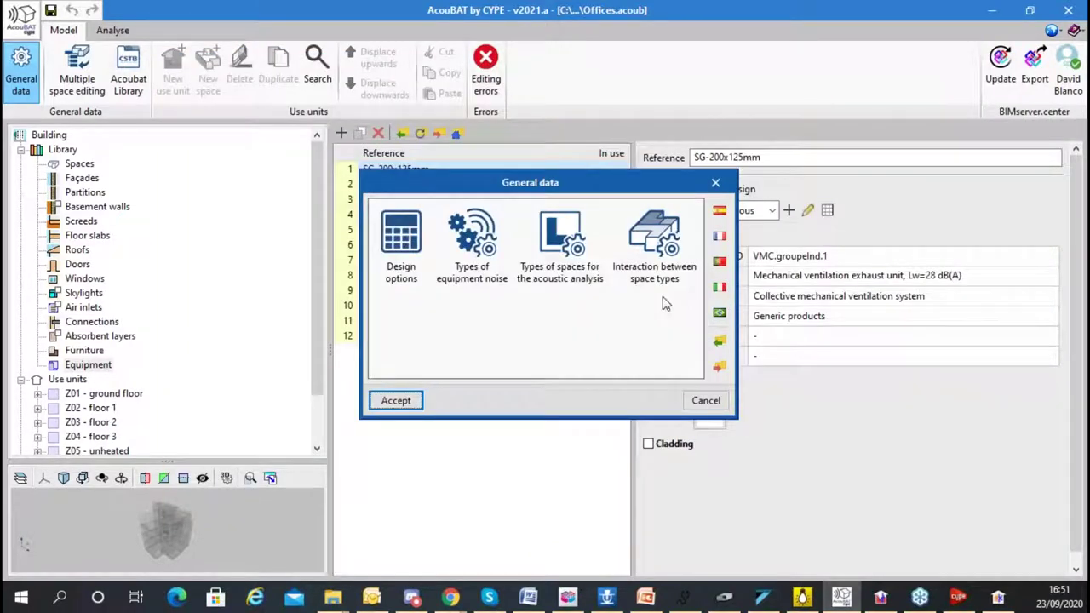
- Look through the design options, the types of spaces for the acoustic analysis and the types of equipment noise
left_click(402, 245)
key("Escape")
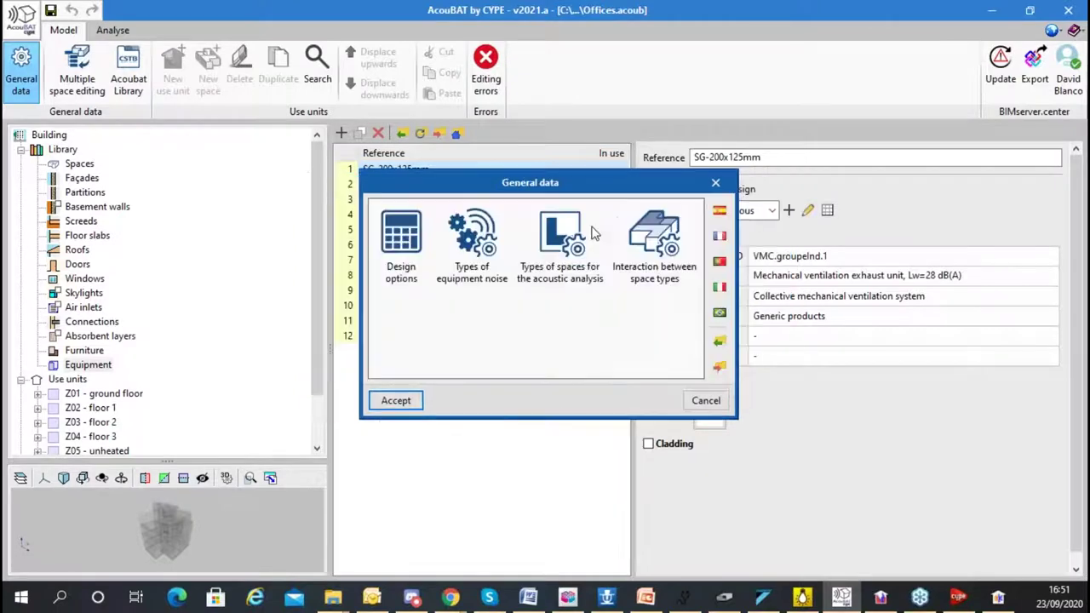
left_click(576, 247)
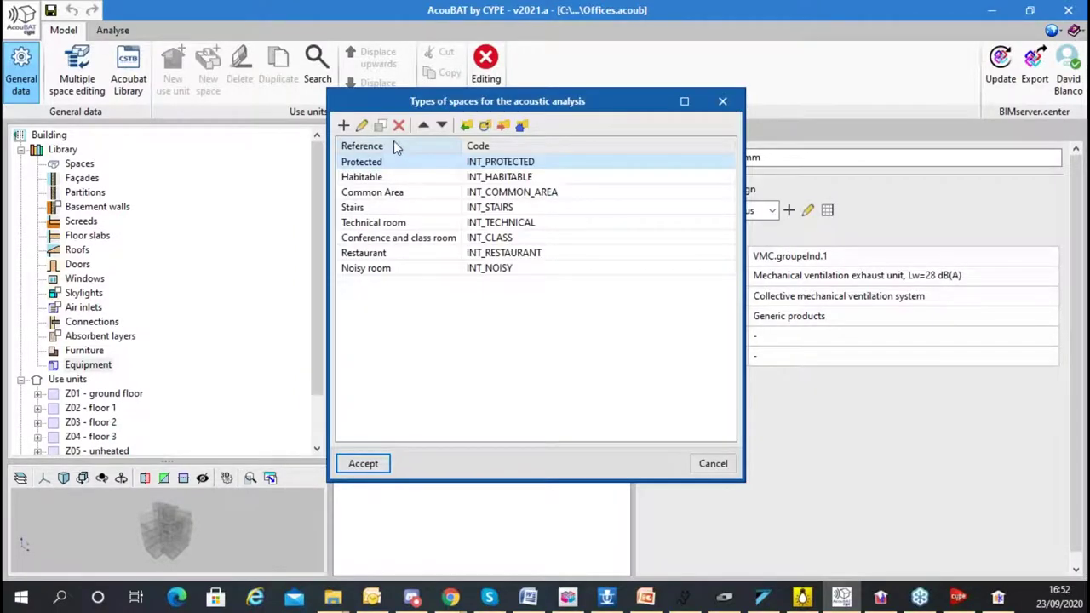
key("Escape")
left_click(479, 253)
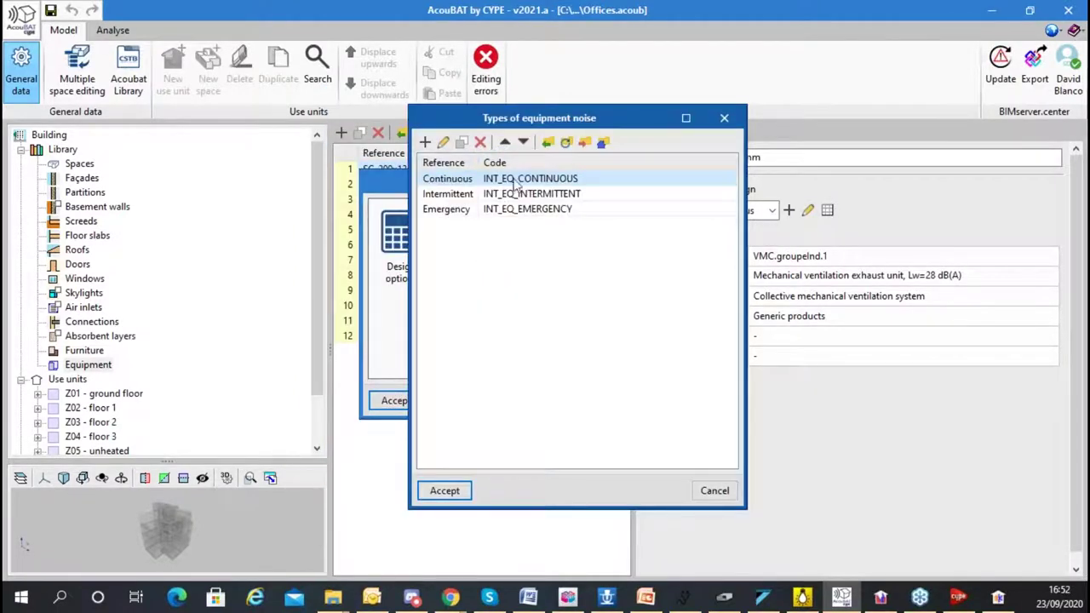
key("Escape")
- Inspect the Protected space type's sound insulation, sound conditioning and equipment noise requirements, and close the general data
left_click(577, 247)
left_click(362, 125)
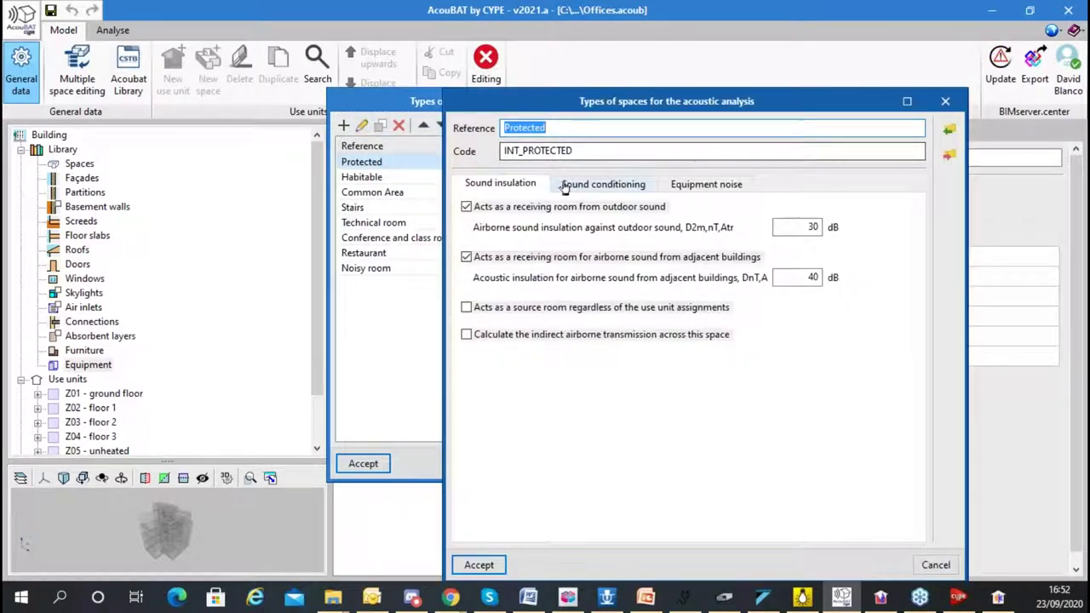
left_click_drag(669, 100, 606, 34)
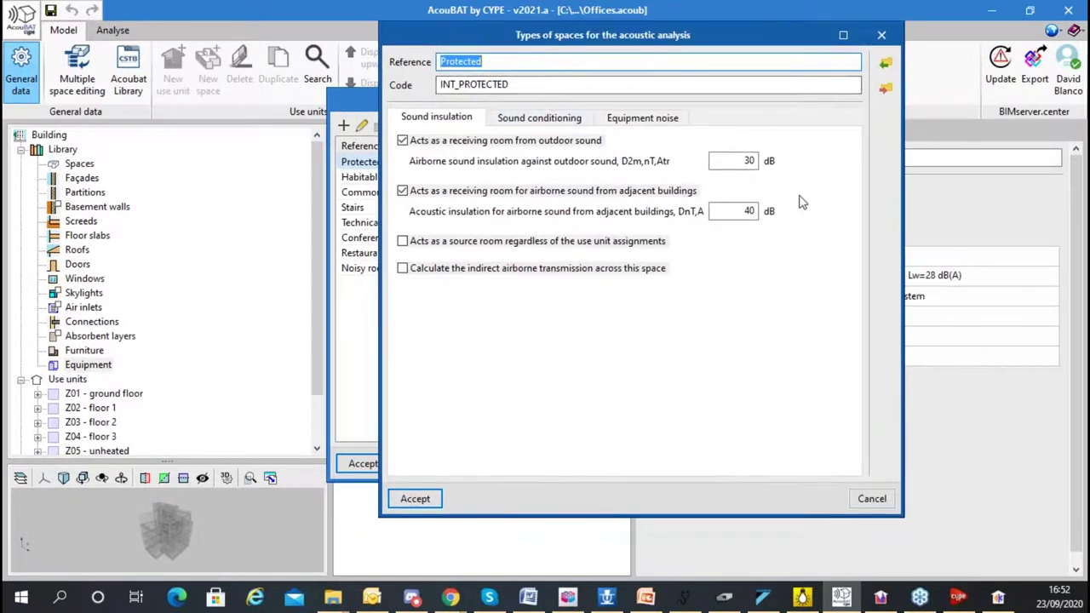
double_click(749, 160)
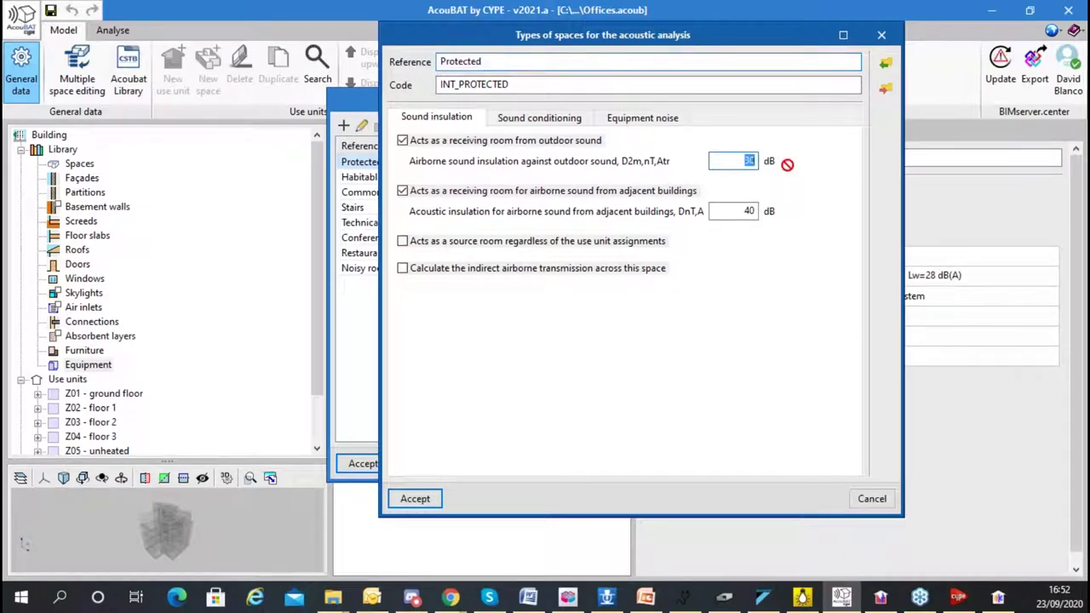
left_click(512, 124)
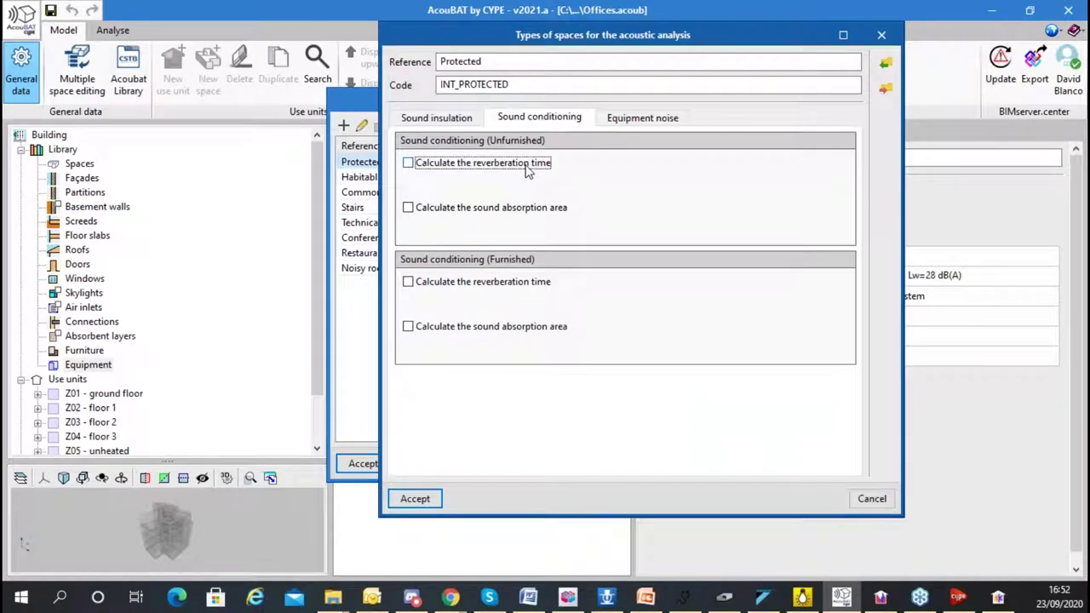
left_click(635, 119)
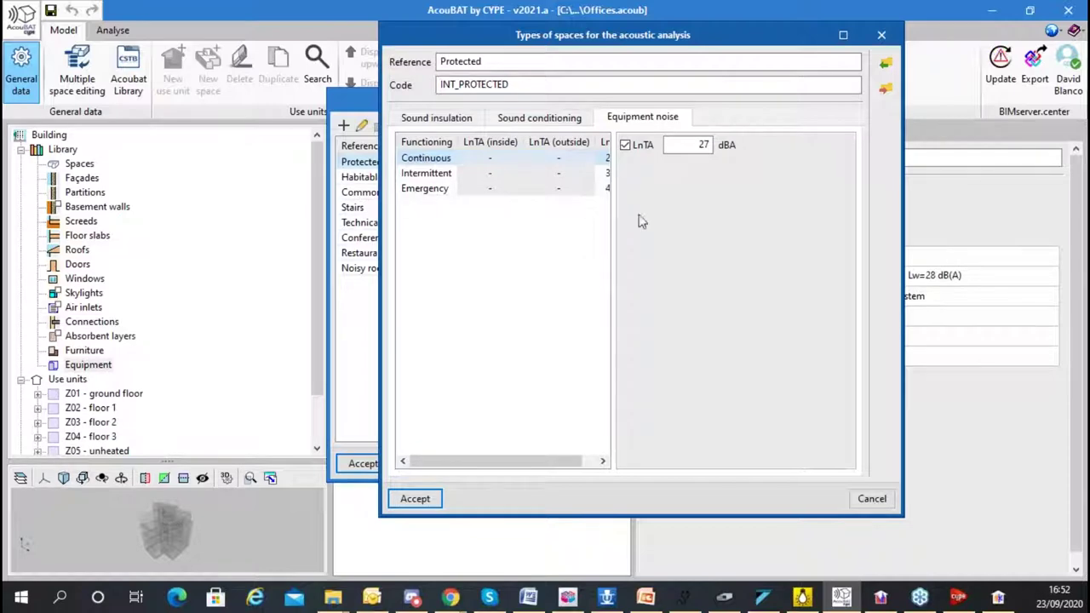
key("Return")
key("Return")
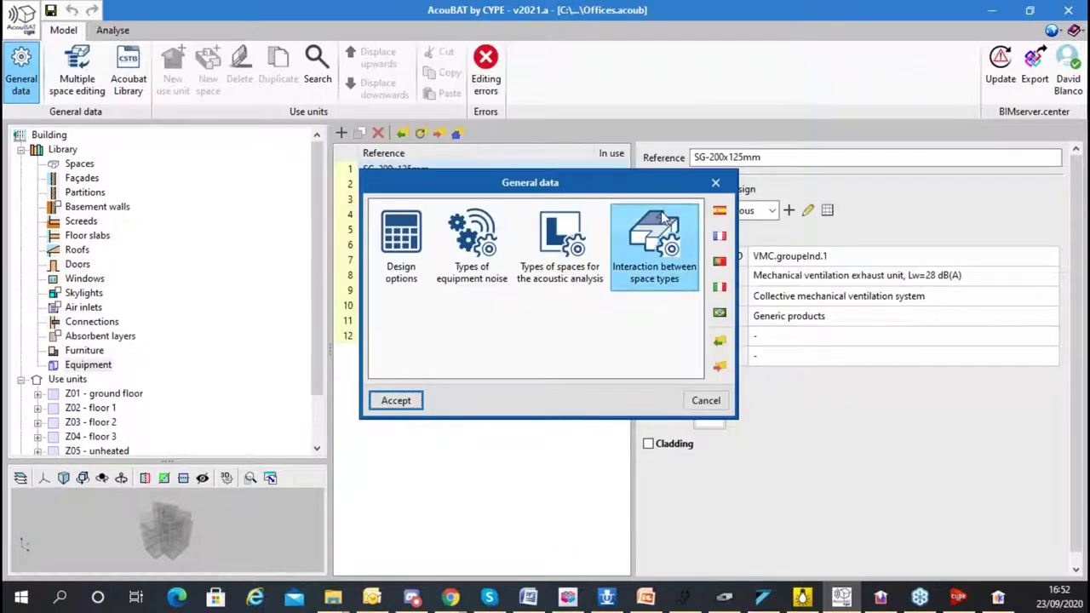
key("Return")
- Return to the analysis results and view Office 1's direct airborne noise transmission from the Dining room through Z01_S03_W01
left_click(118, 30)
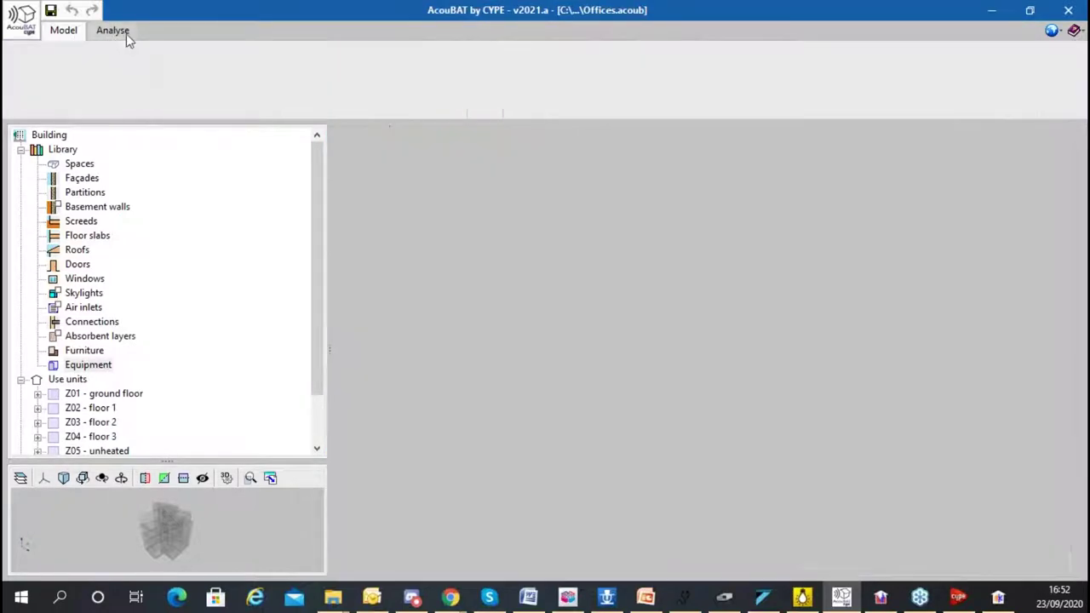
left_click(108, 222)
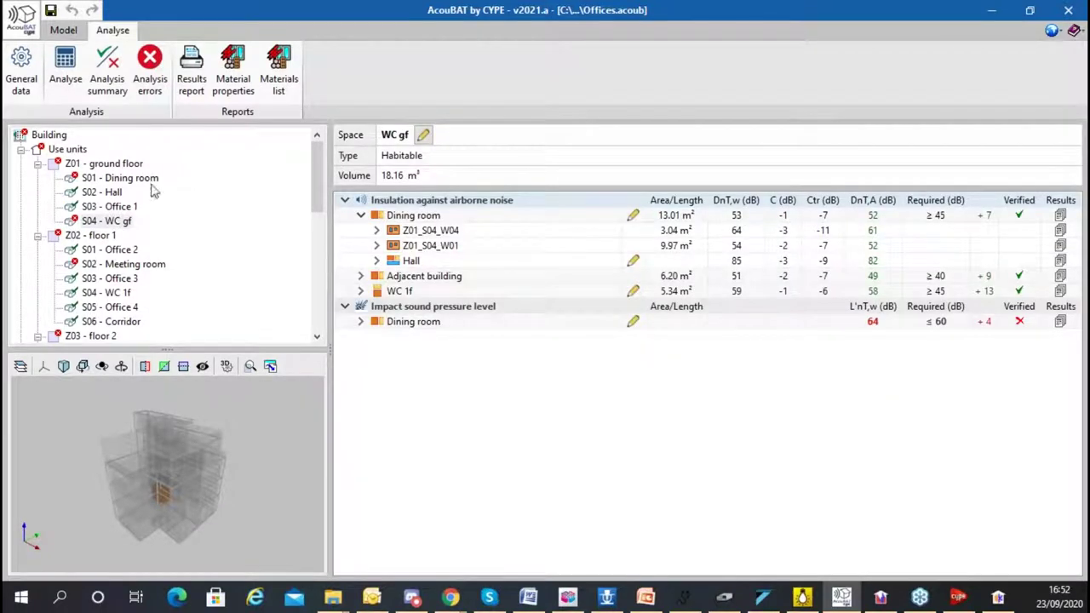
left_click(100, 207)
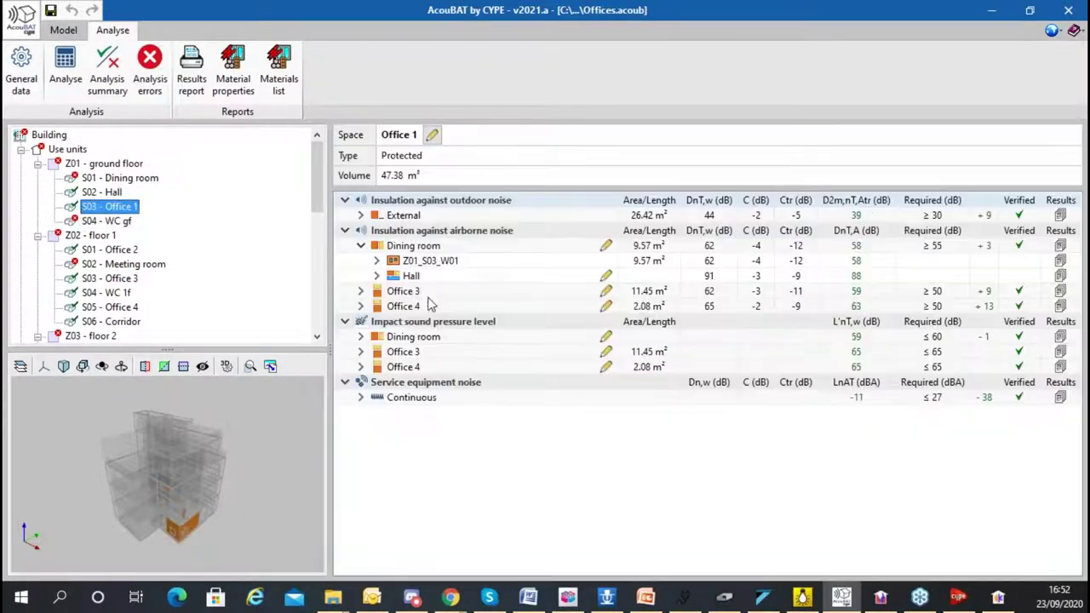
left_click(377, 261)
left_click(482, 279)
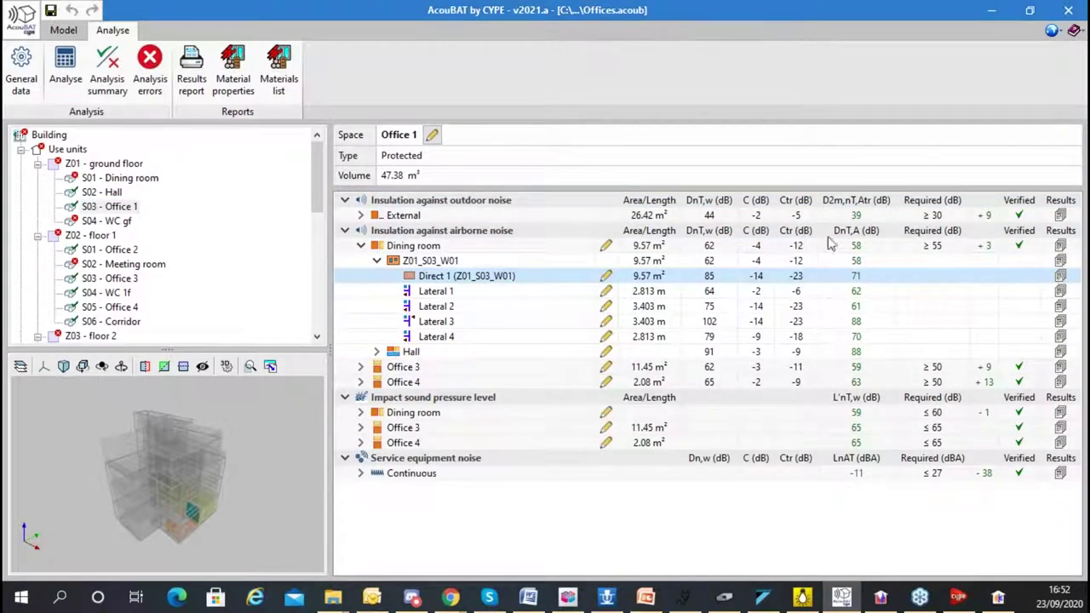
- Open the detailed results for the direct transmission through Z01_S03_W01, and view the frequency values and the analysis table
left_click(192, 72)
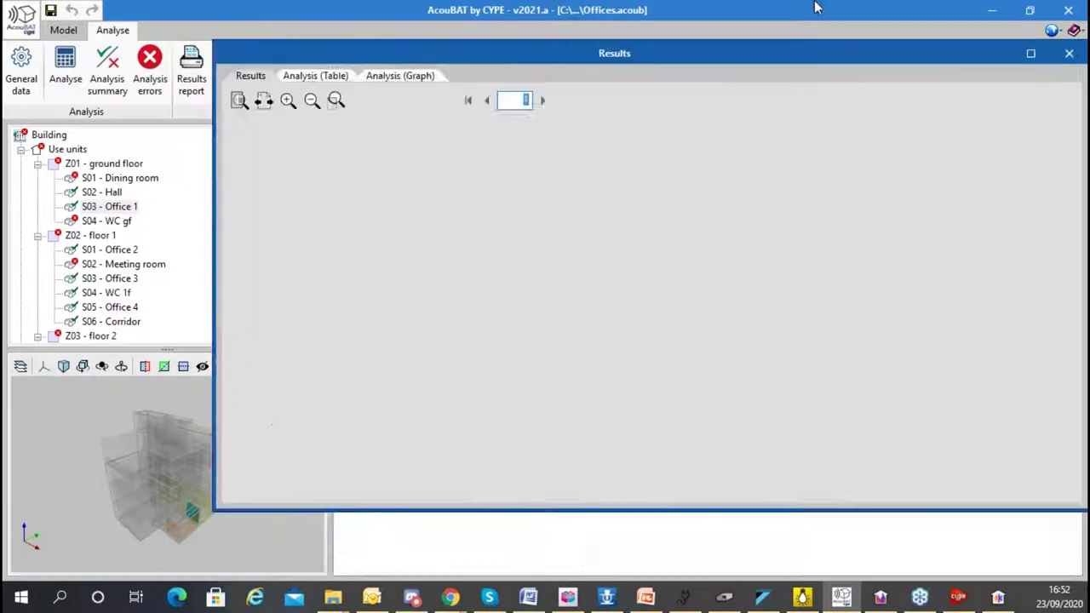
scroll(528, 304, "down", 10)
scroll(538, 317, "up", 10)
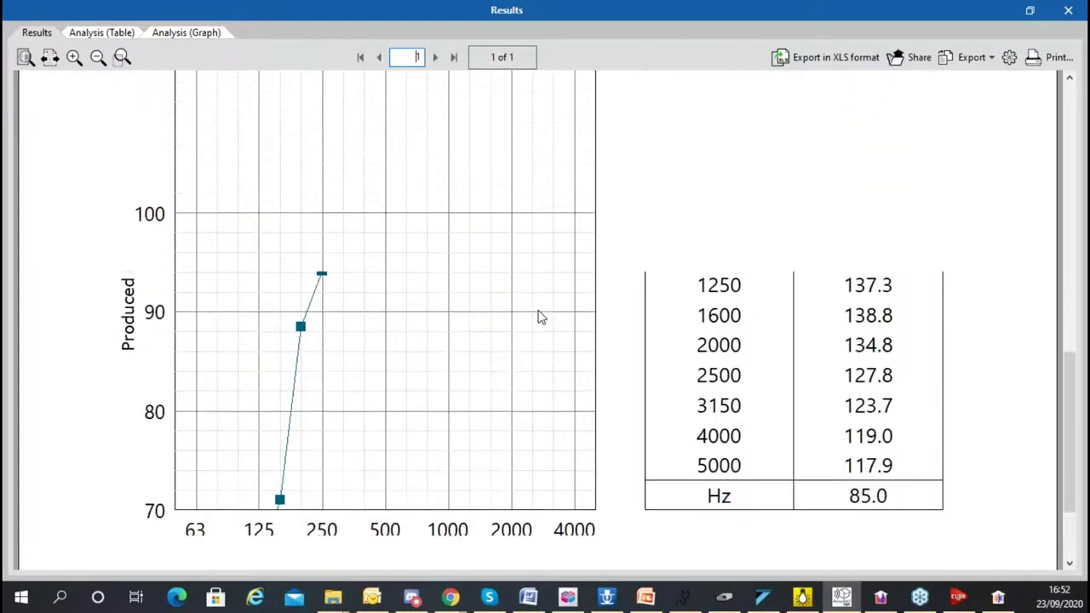
left_click(102, 32)
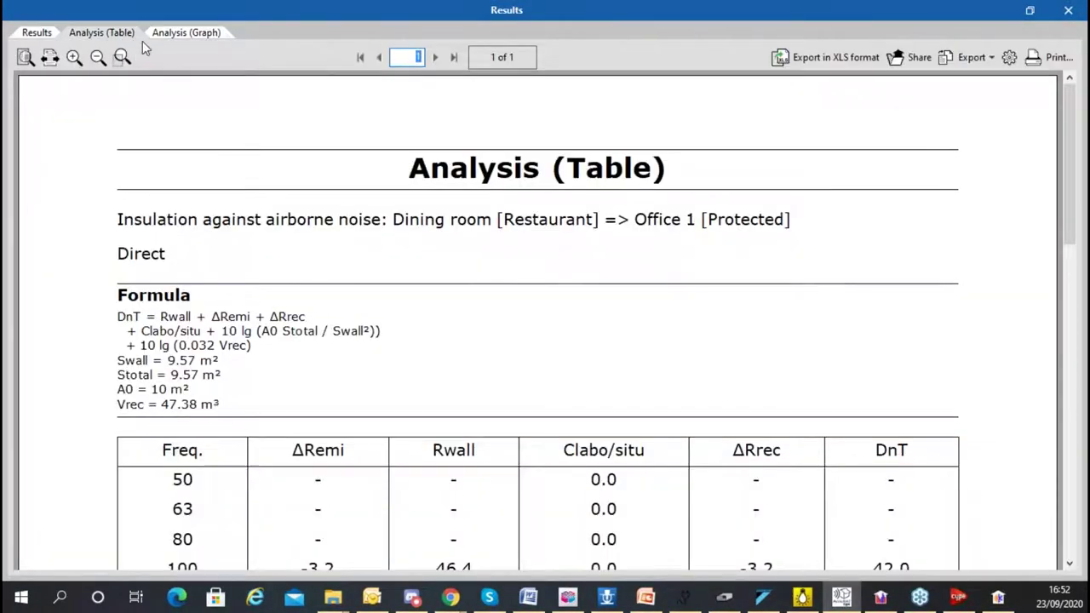
- Examine the analysis graph, analysis table and results of Office 1's direct airborne noise insulation from the Dining room, and close the report
left_click(160, 38)
scroll(503, 309, "down", 6)
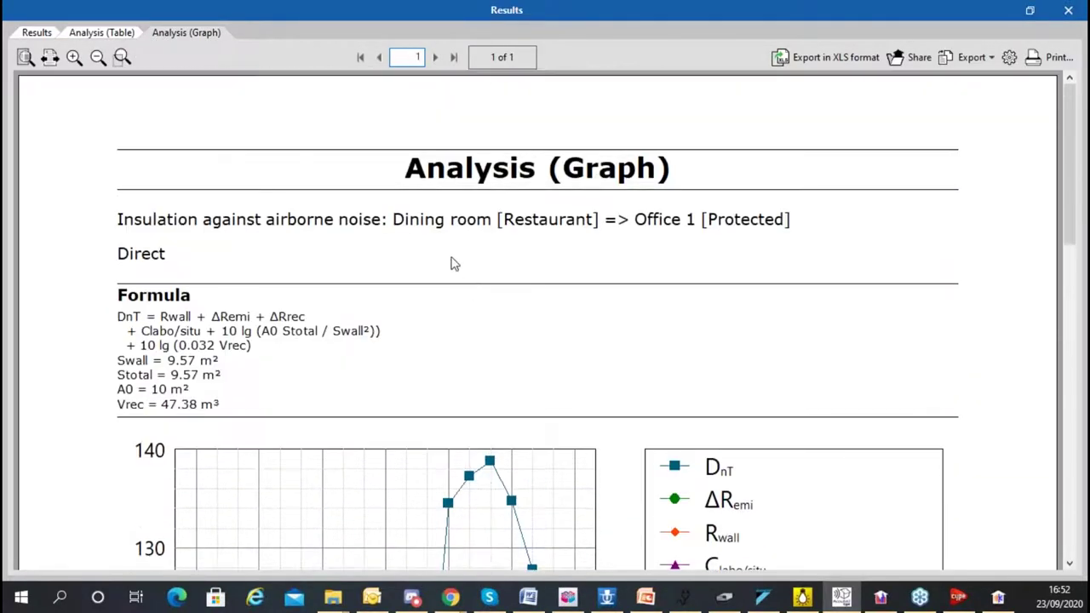
left_click(94, 34)
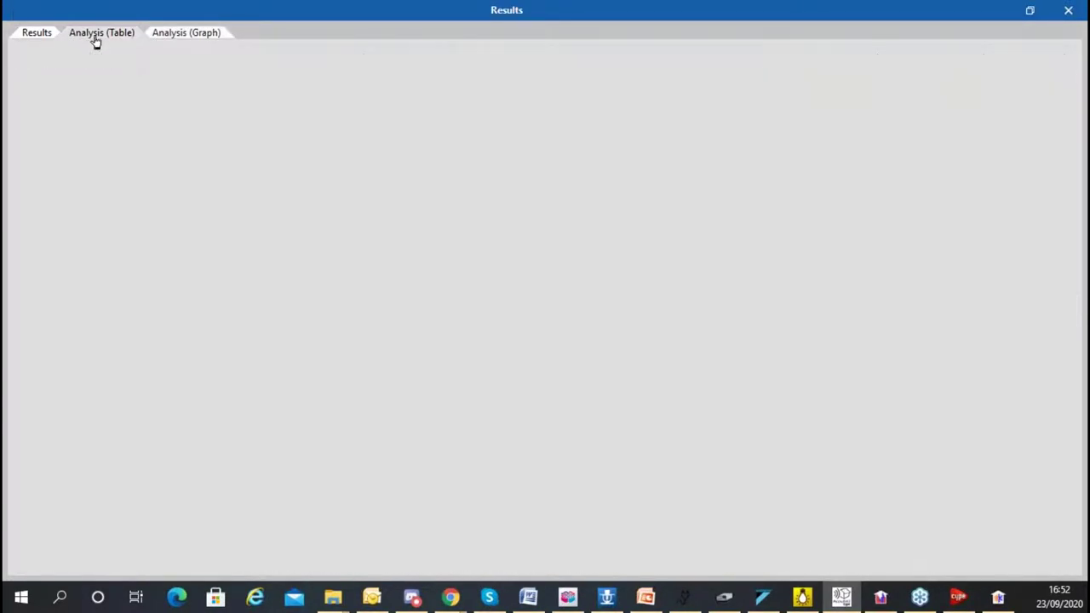
scroll(264, 234, "down", 10)
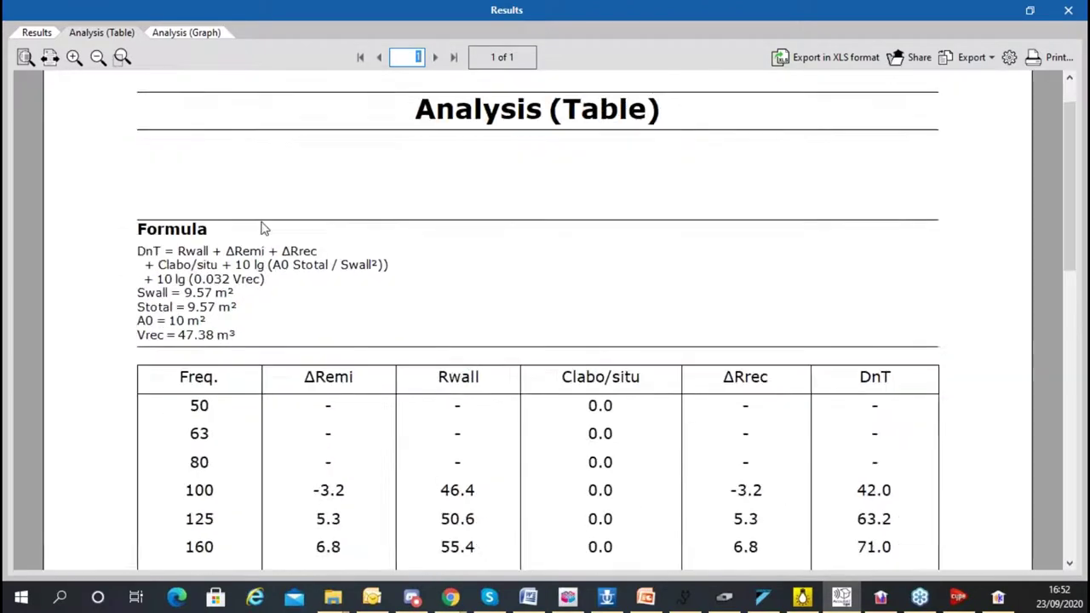
scroll(265, 242, "up", 10)
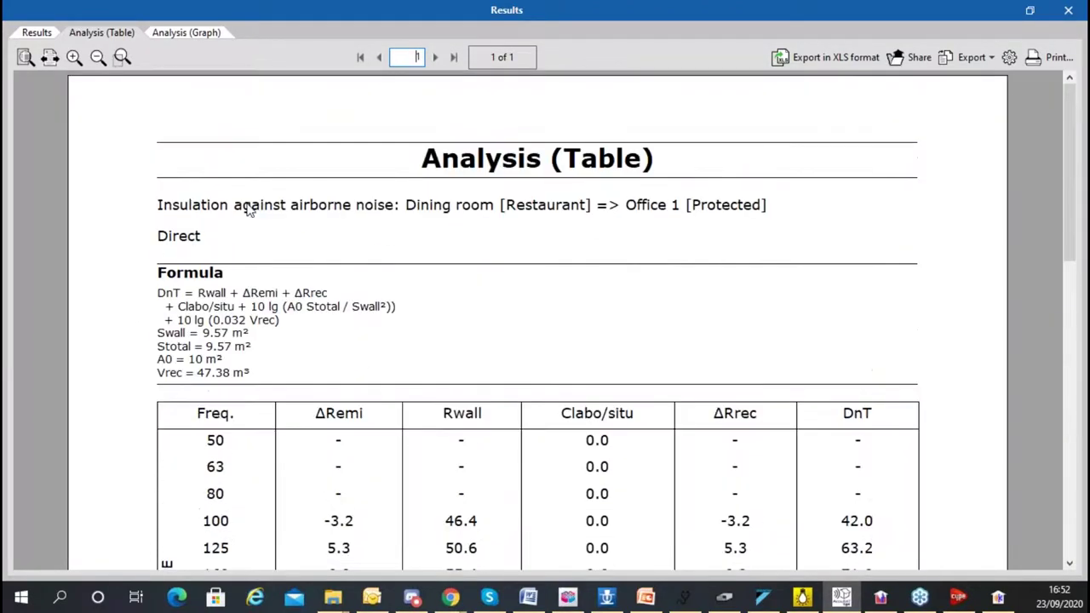
left_click(44, 34)
scroll(417, 162, "down", 3)
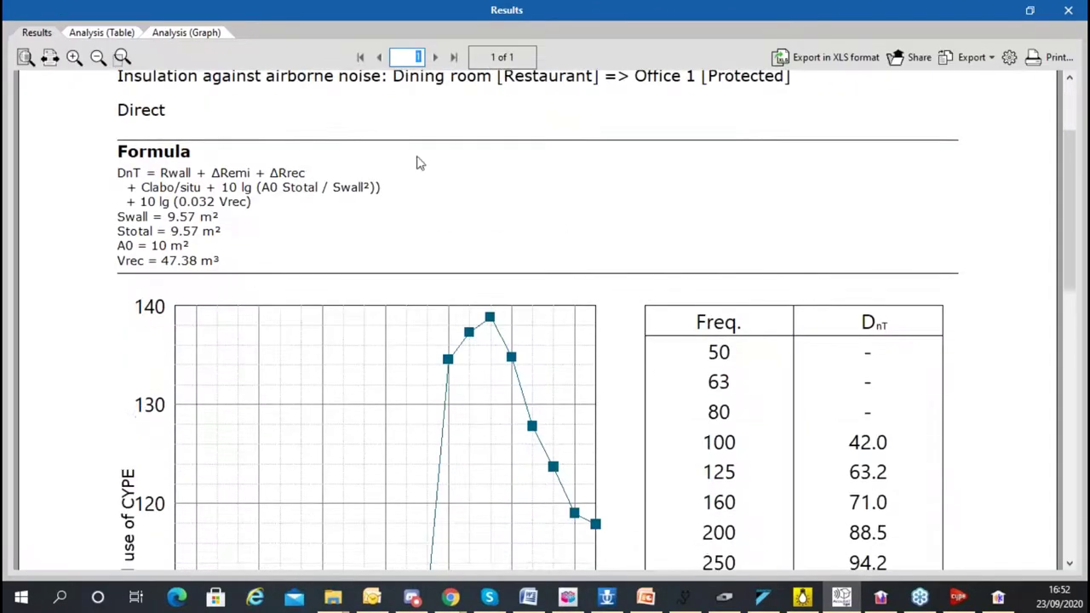
key("Escape")
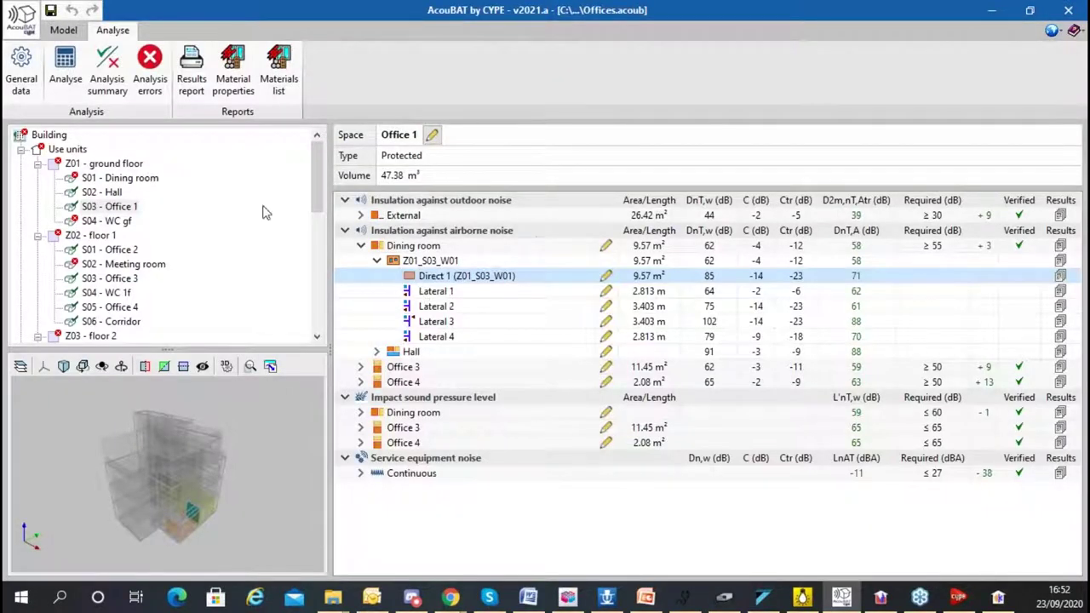
- For the WC gf space, open the detailed results of Lateral 2 under the Dining room's impact sound pressure level
left_click(81, 222)
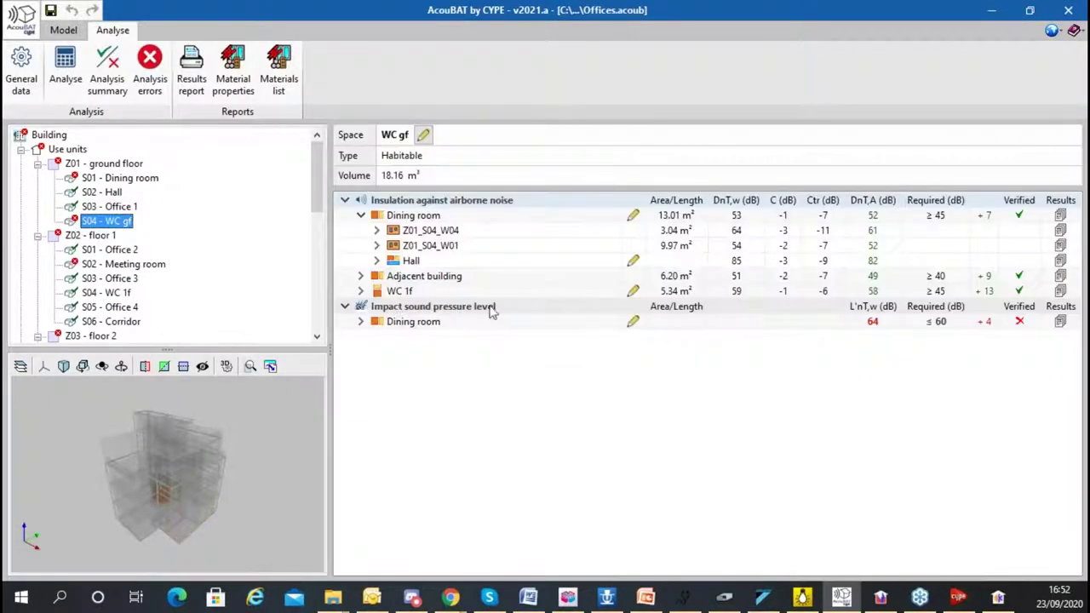
left_click(360, 321)
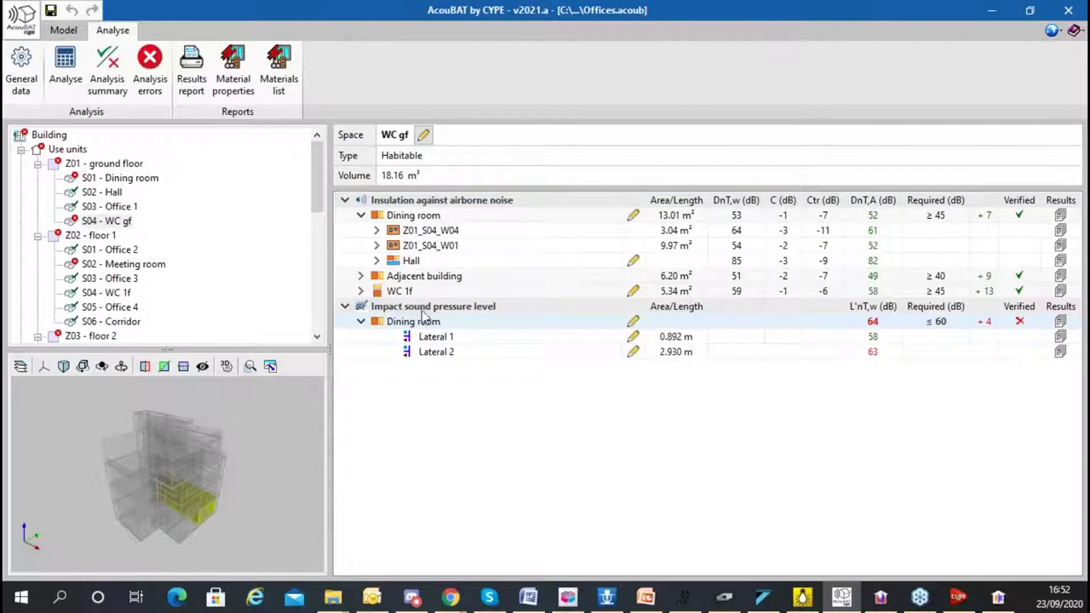
left_click(847, 352)
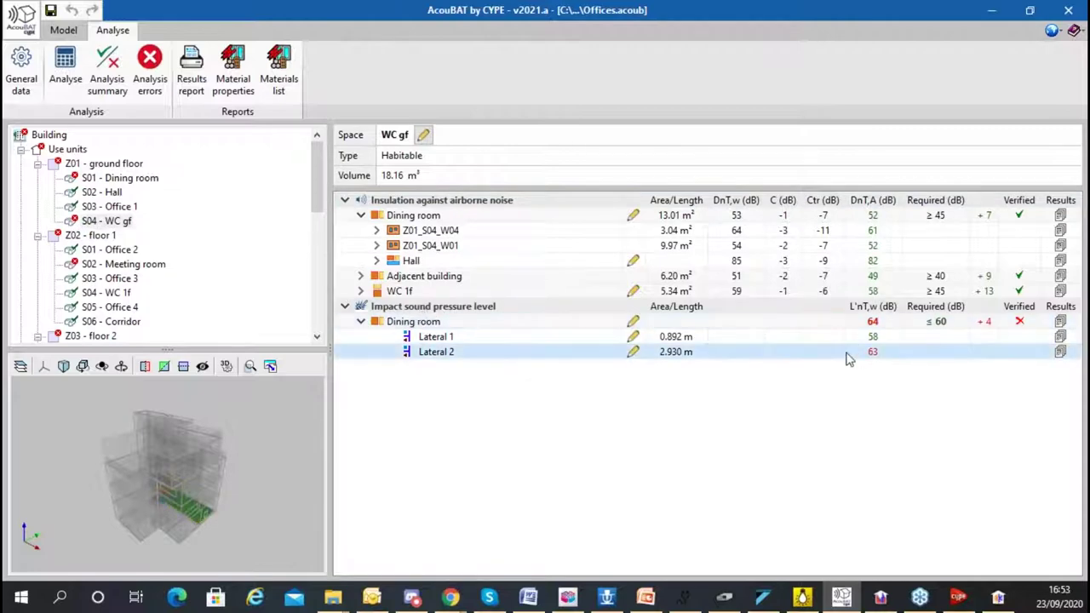
left_click(1062, 356)
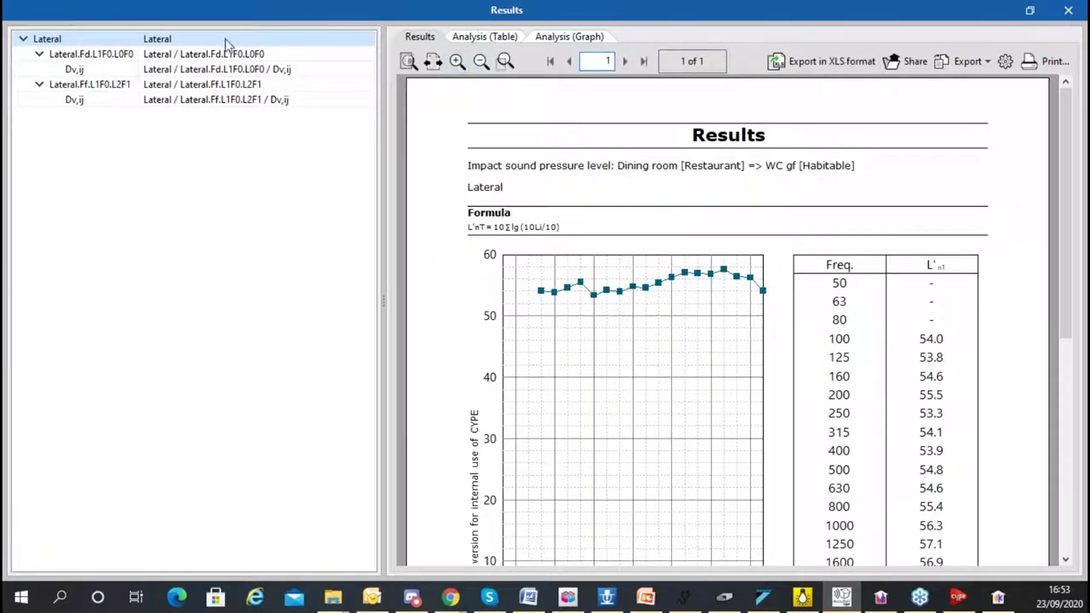
- Review the results for the Lateral.Fd.L1F0.L0F0 path with its Dv,ij and the Lateral.Ff.L1F0.L2F1 path, and close them
left_click(228, 56)
left_click(237, 73)
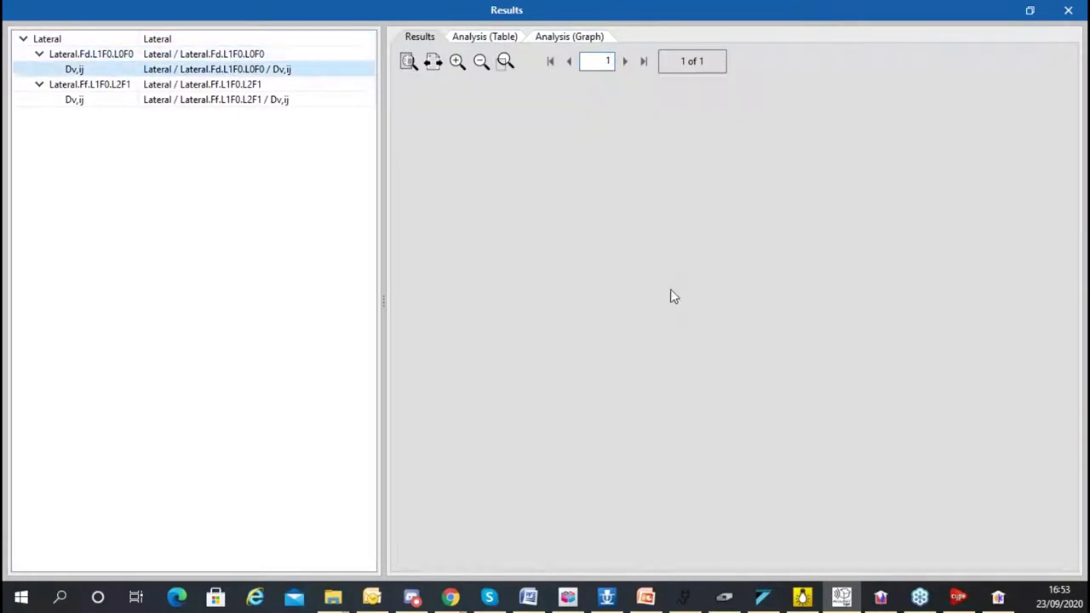
scroll(669, 292, "down", 2)
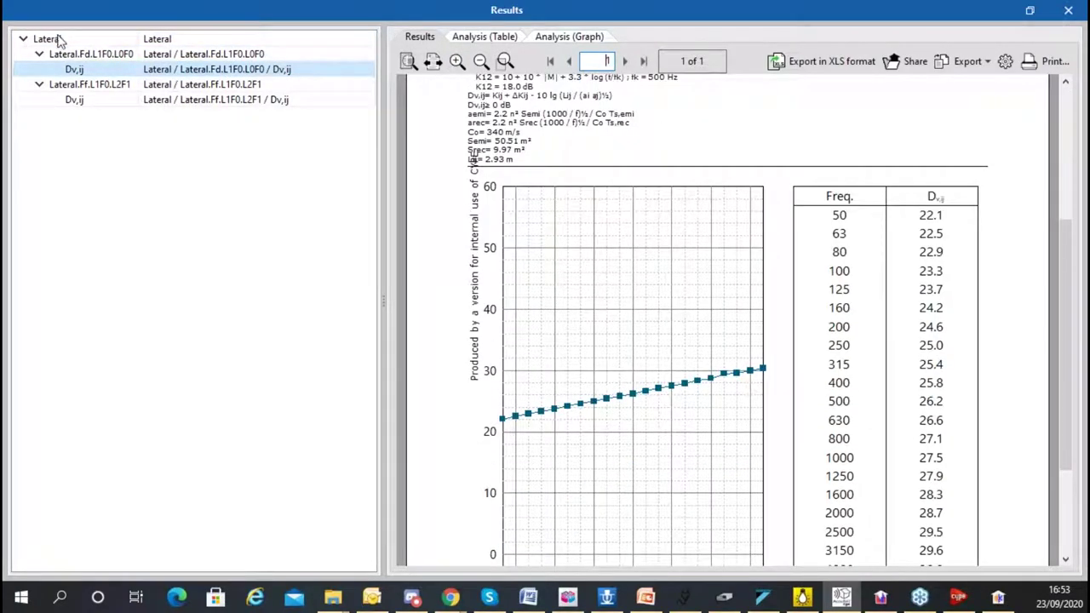
left_click(41, 89)
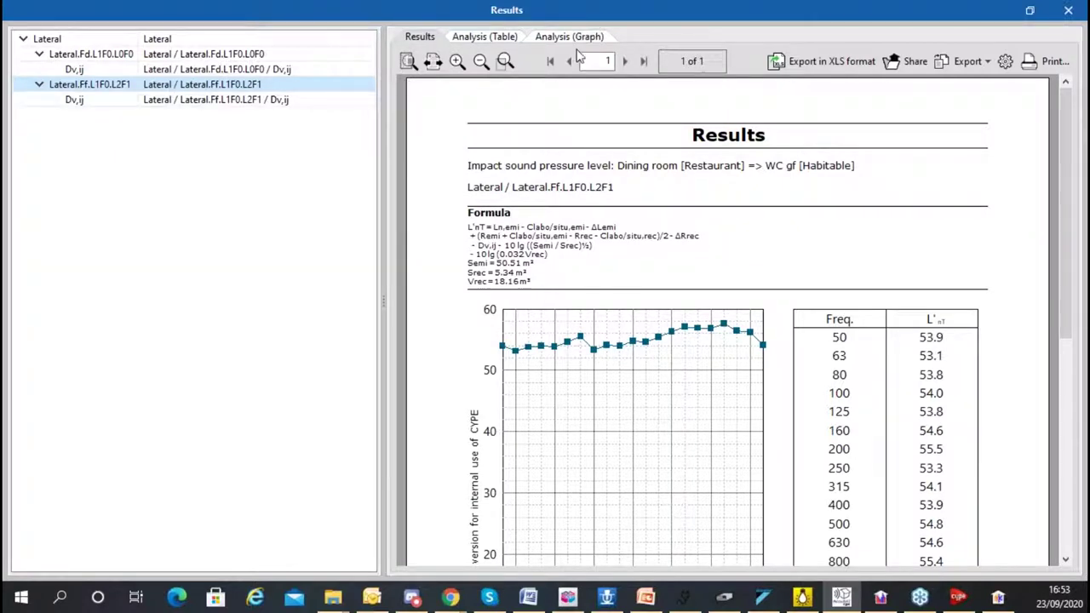
left_click(1069, 9)
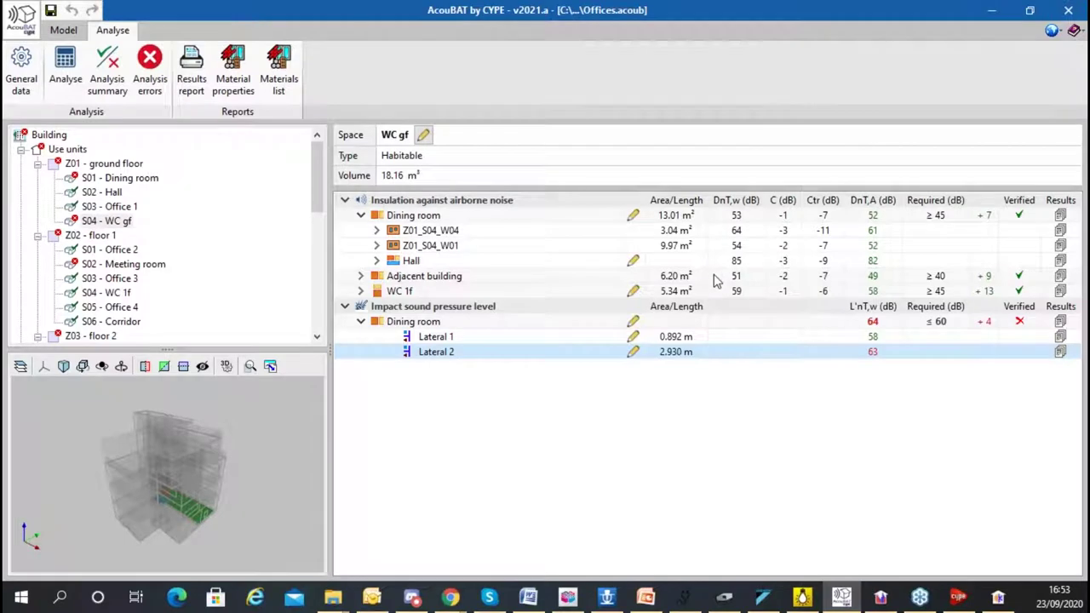
- Generate the results report limited to only spaces with results
left_click(191, 72)
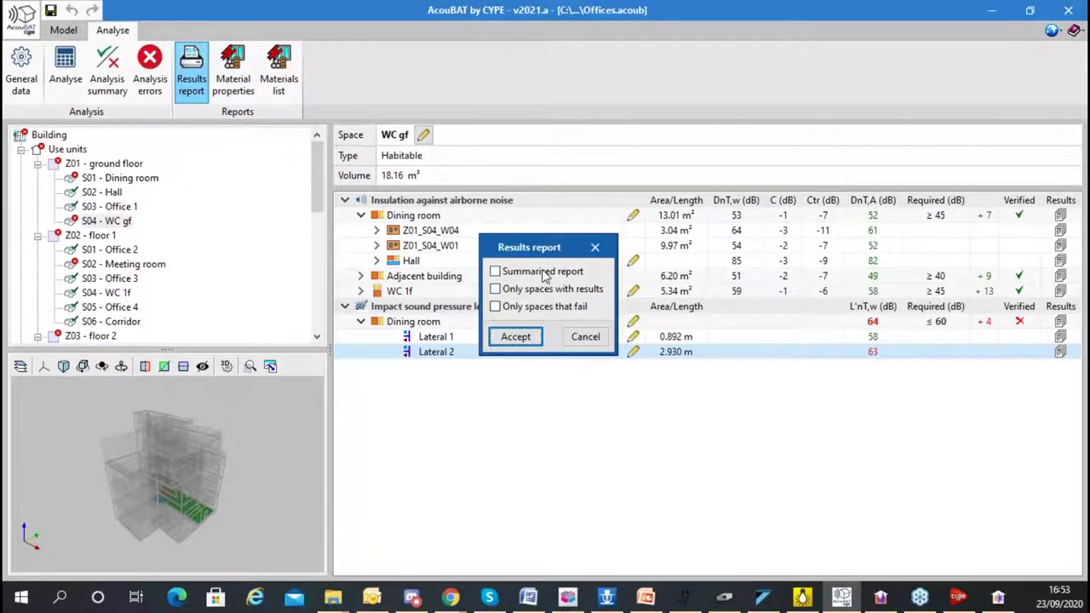
left_click(547, 291)
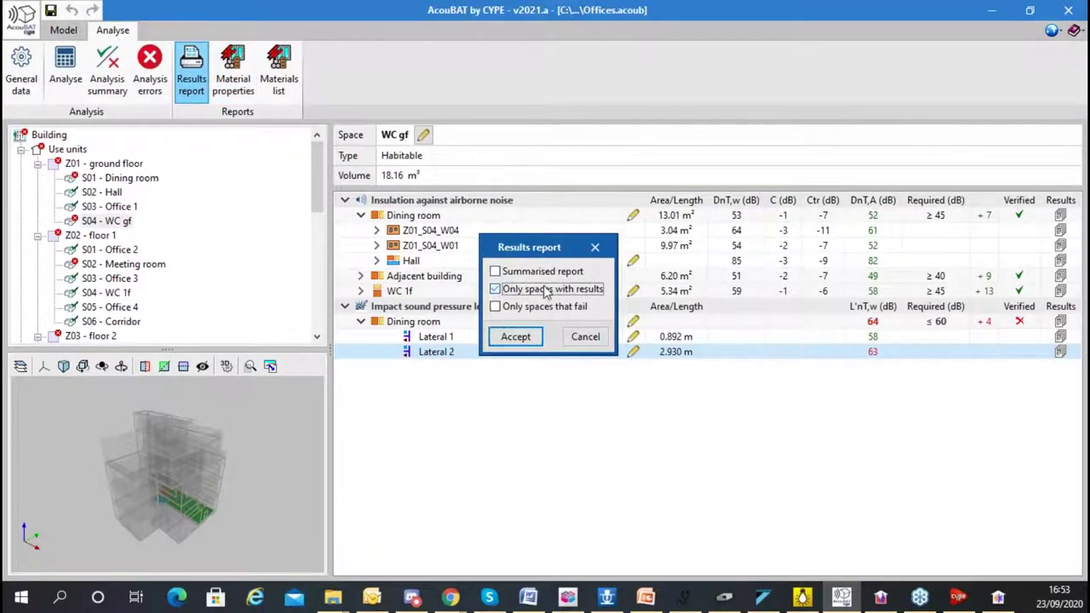
left_click(515, 337)
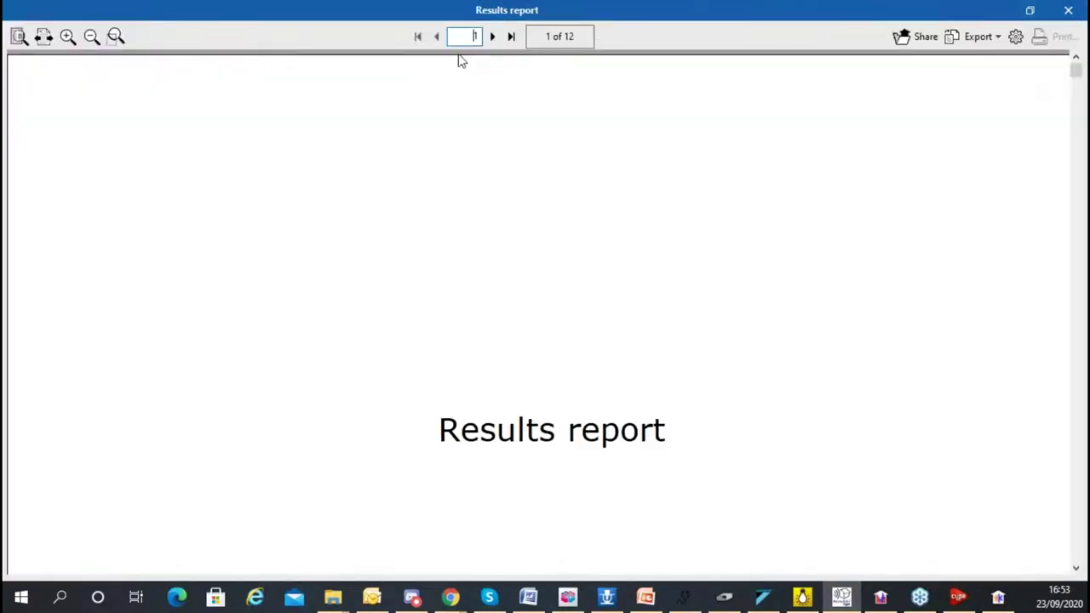
- Look through the results report's ground floor sections for the Dining room, Hall, Office 1 and WC gf, and close it
left_click(493, 36)
left_click(497, 37)
scroll(514, 273, "down", 7)
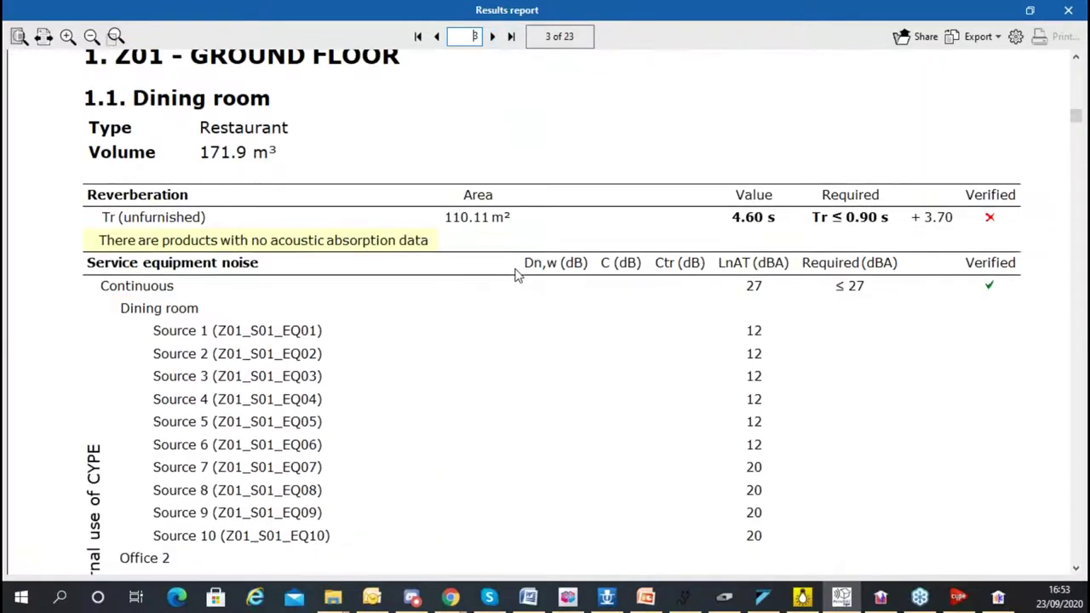
scroll(514, 275, "down", 7)
scroll(511, 275, "up", 2)
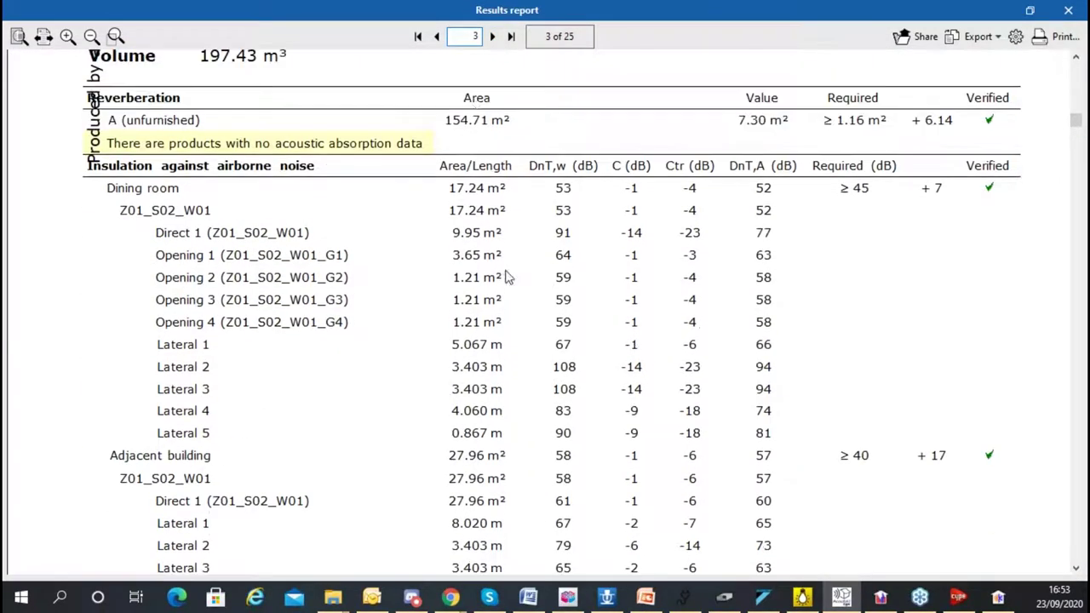
scroll(460, 77, "down", 12)
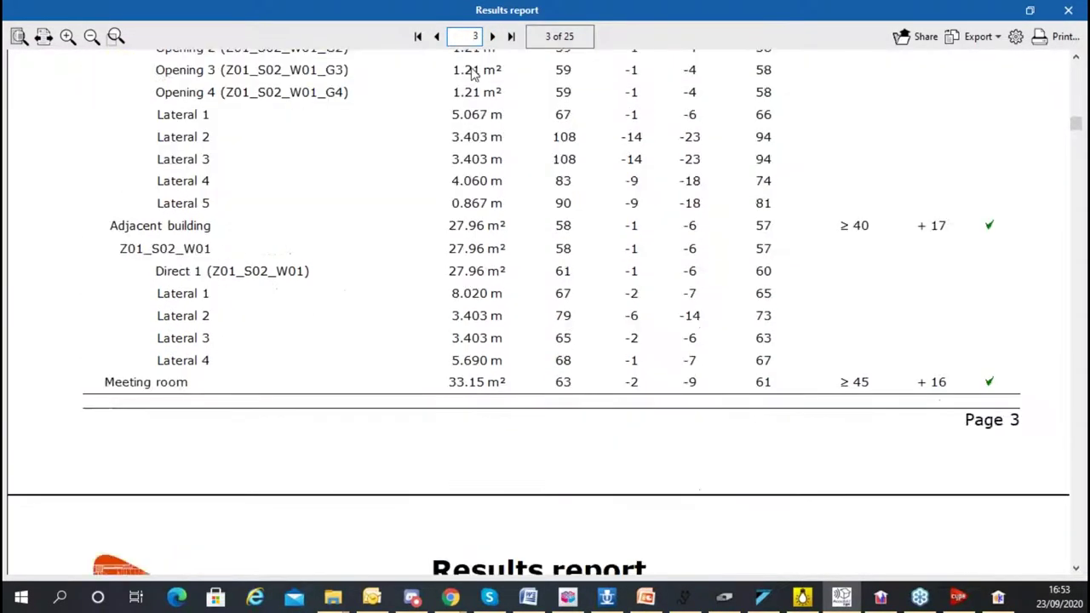
scroll(477, 80, "down", 10)
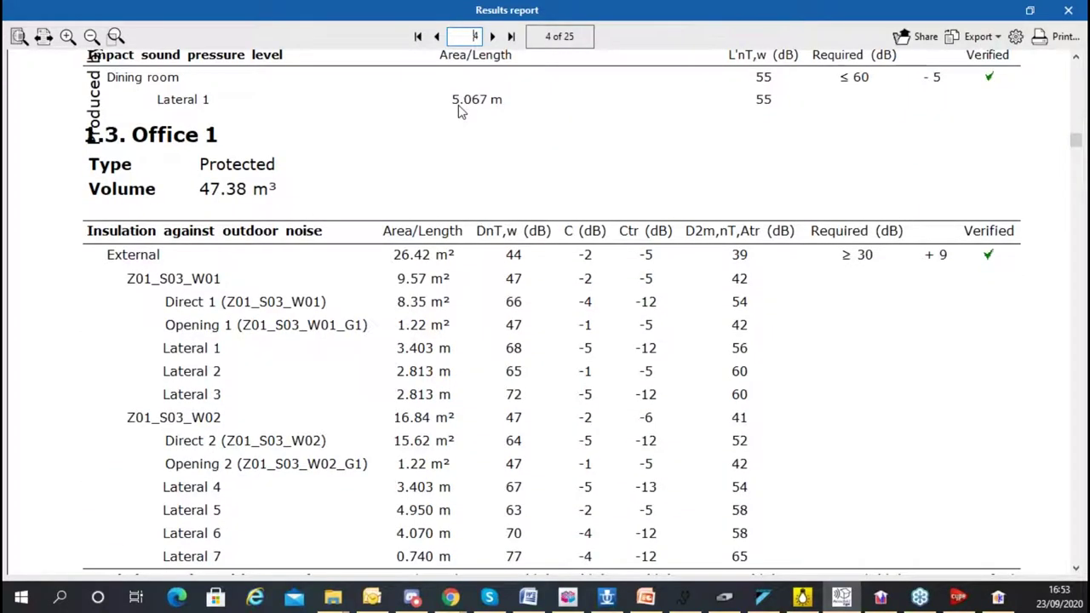
scroll(459, 111, "up", 3)
left_click(493, 36)
left_click(493, 35)
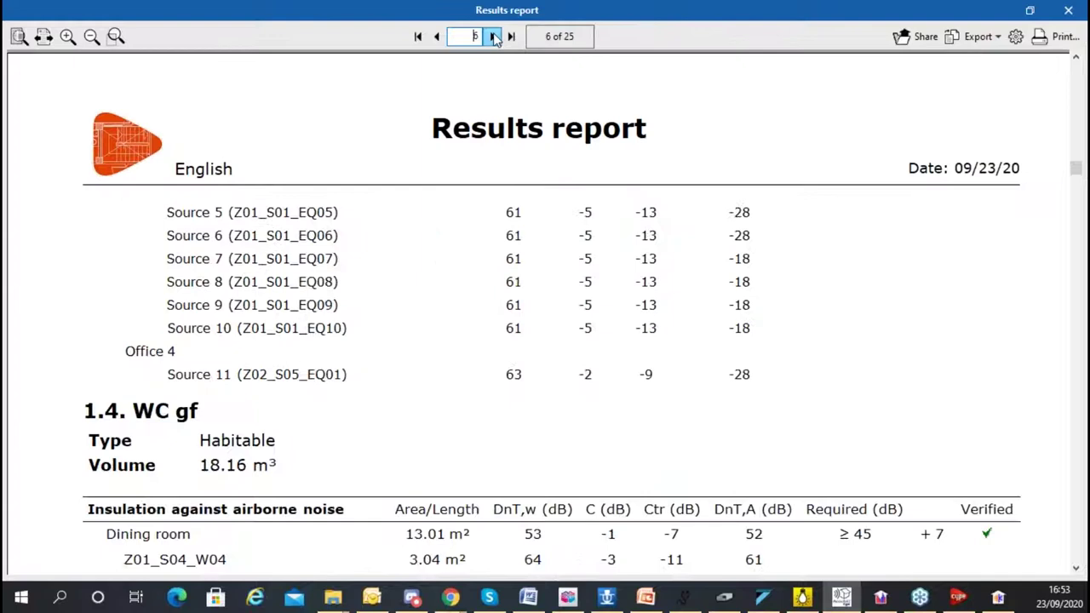
left_click(1068, 9)
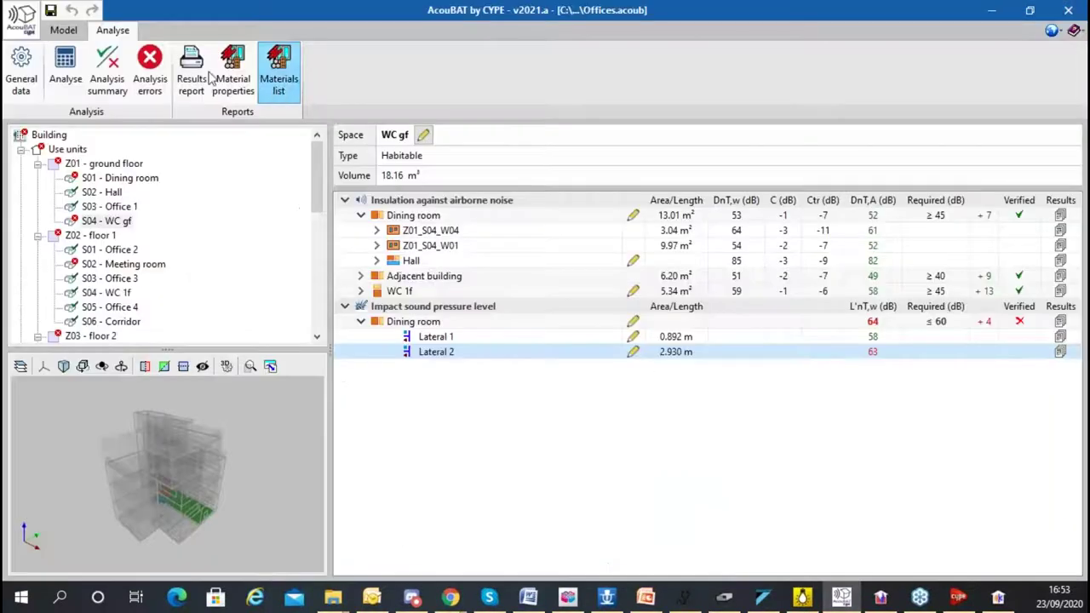
- Generate the materials list report, review its façade and partition entries, and close it
left_click(280, 76)
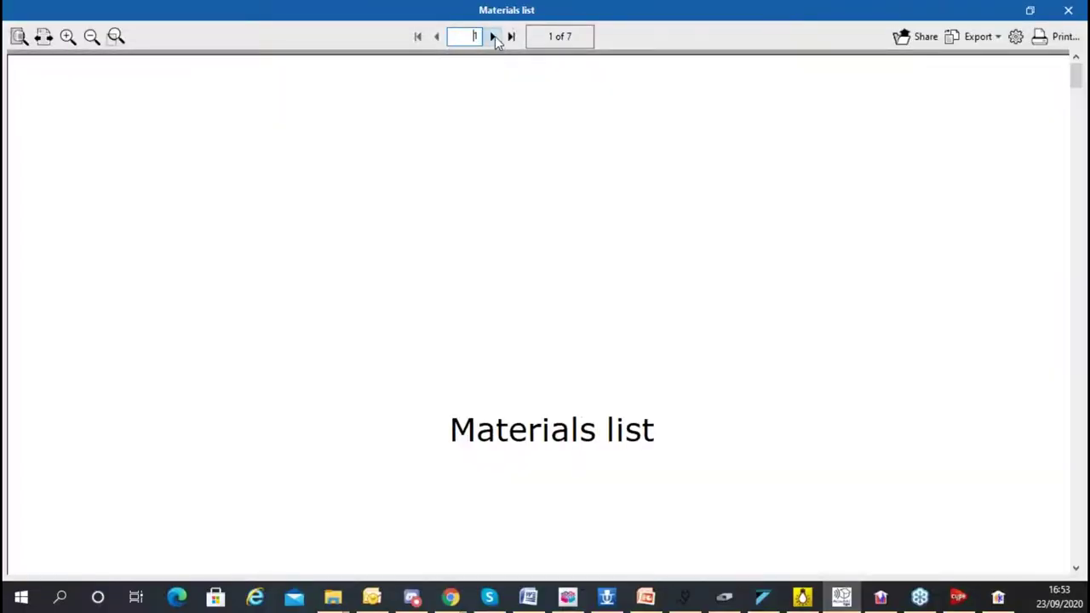
left_click(493, 36)
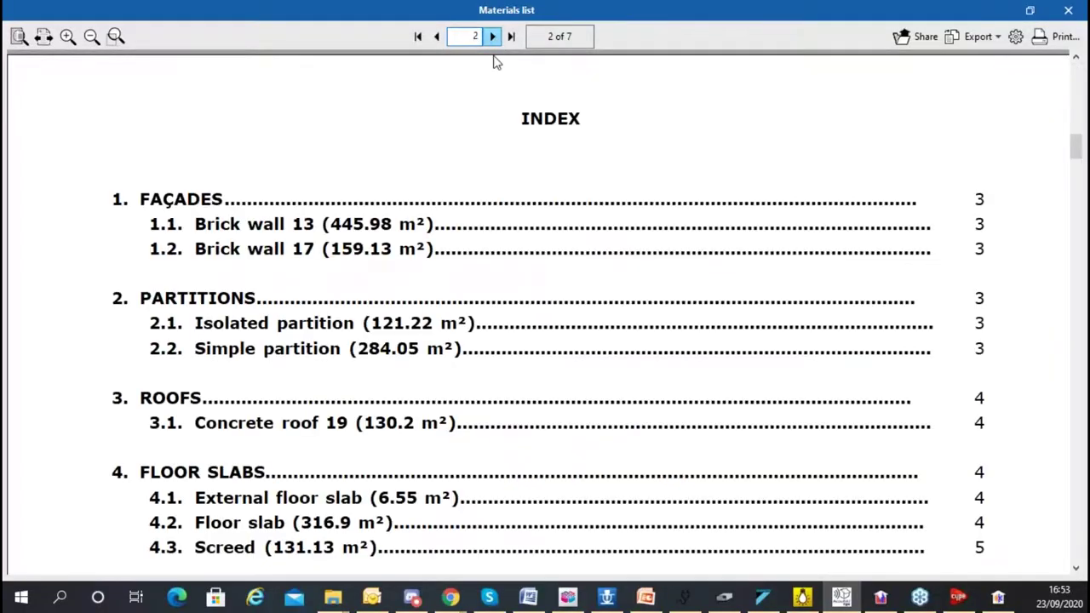
left_click(493, 37)
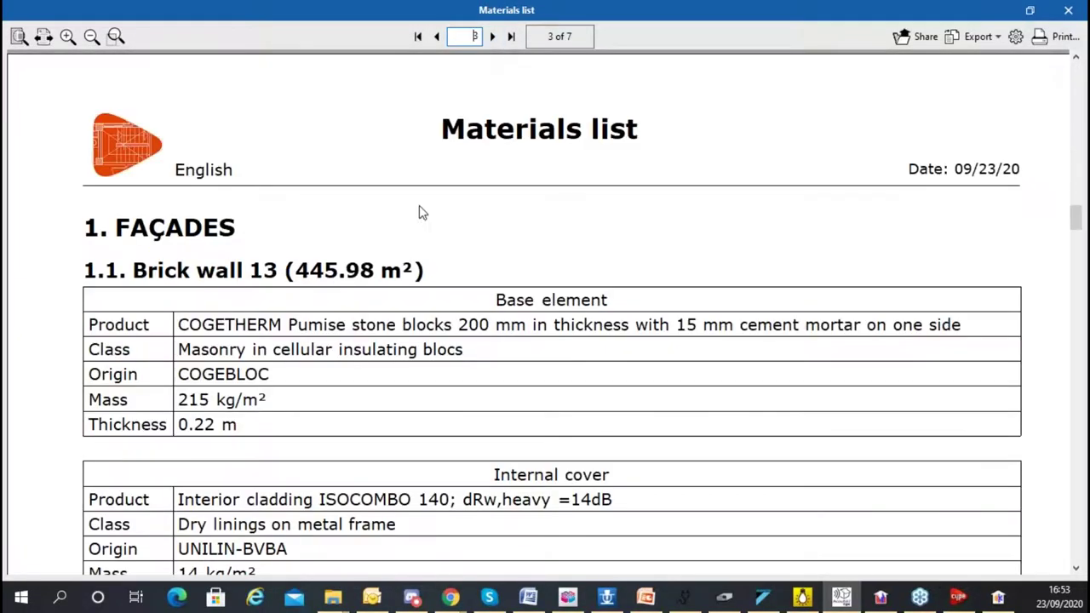
scroll(405, 192, "down", 3)
scroll(218, 226, "down", 12)
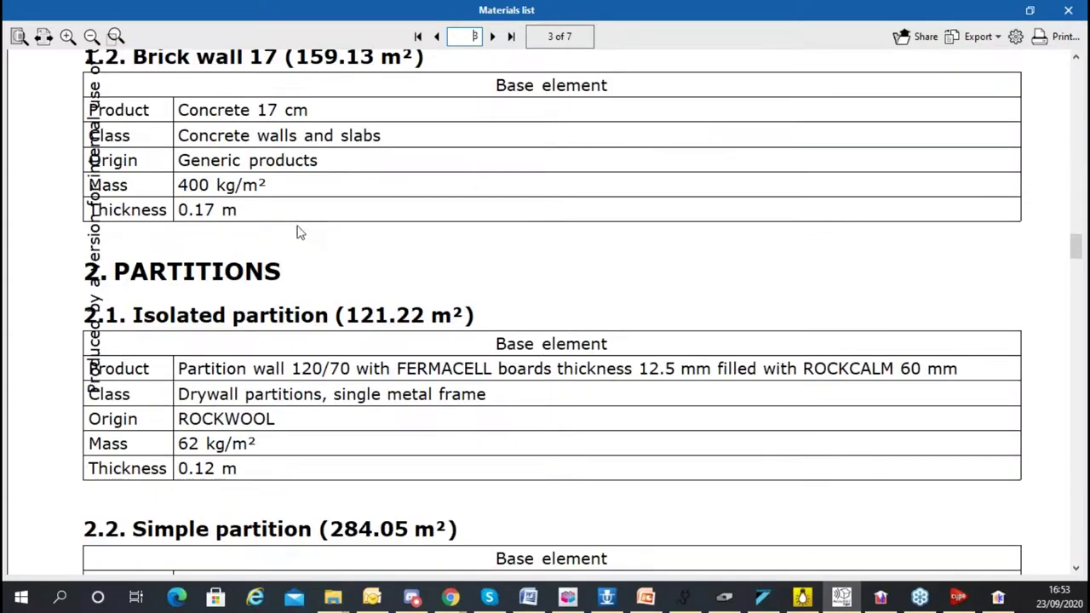
left_click(1068, 10)
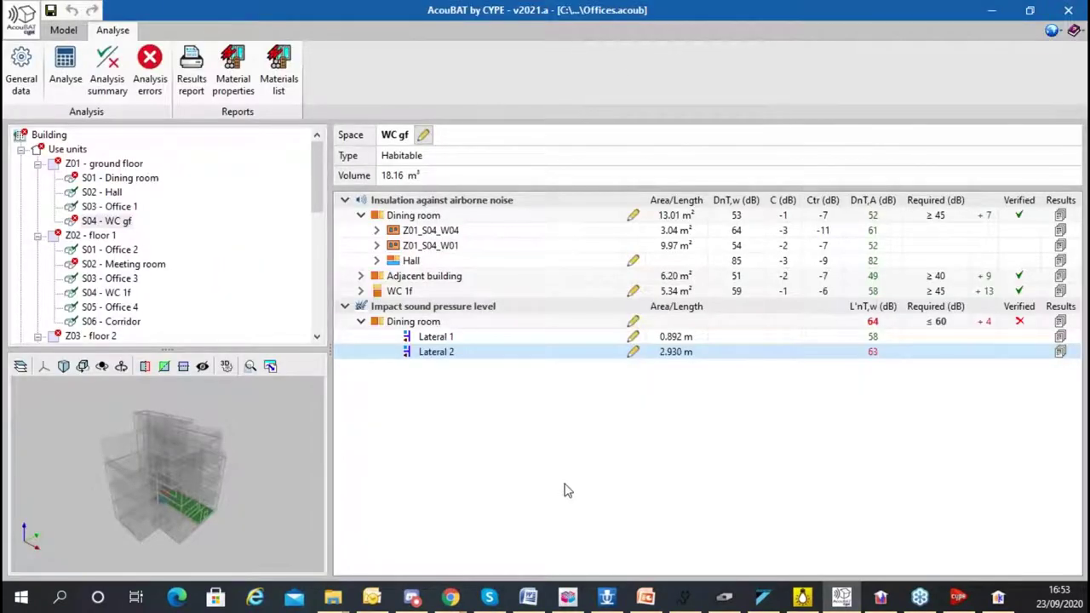
- Switch to the CYPELUX Offices project, display the Ground floor plan and enlarge the 3D model preview
left_click(805, 601)
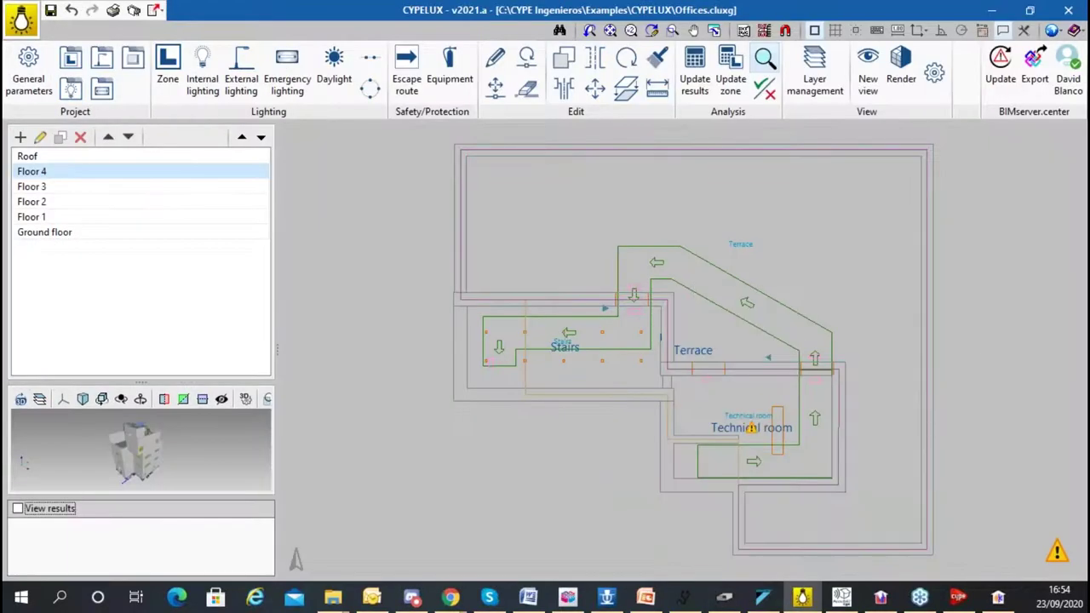
left_click(89, 233)
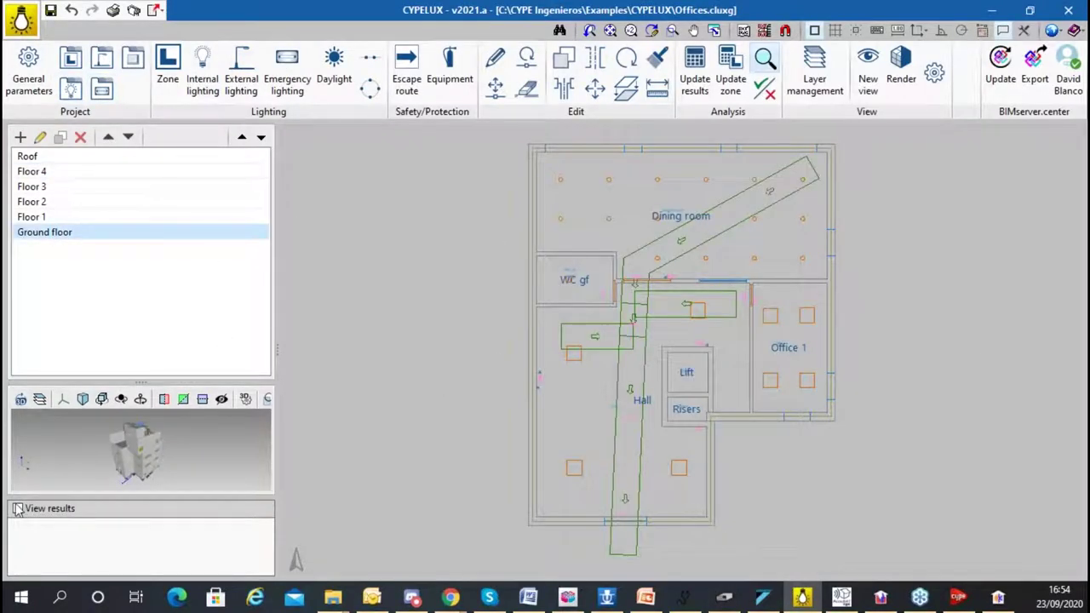
scroll(706, 304, "up", 5)
scroll(608, 243, "down", 3)
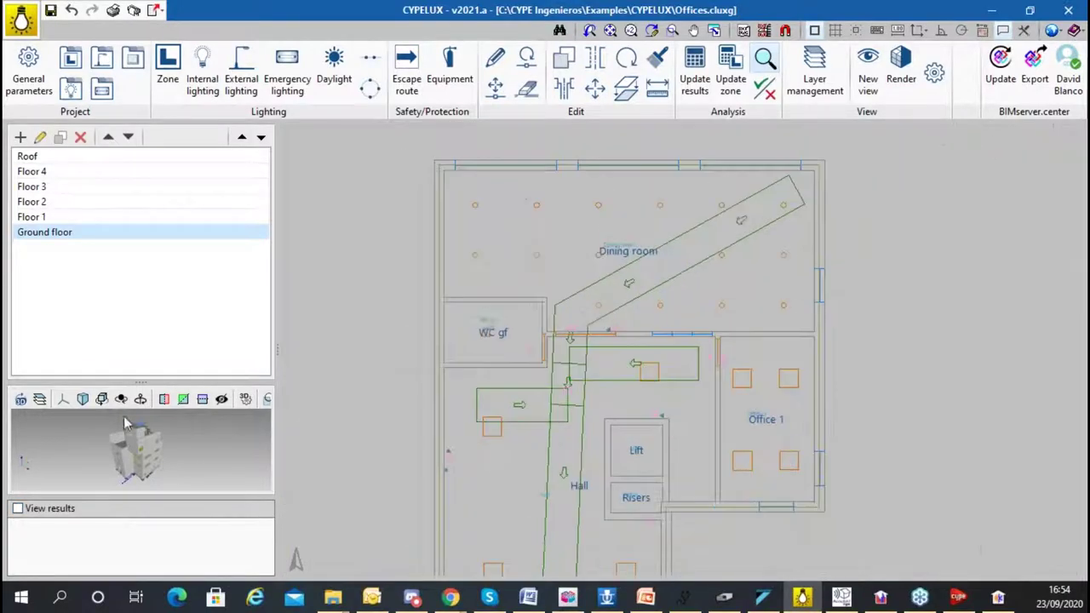
left_click_drag(139, 383, 140, 288)
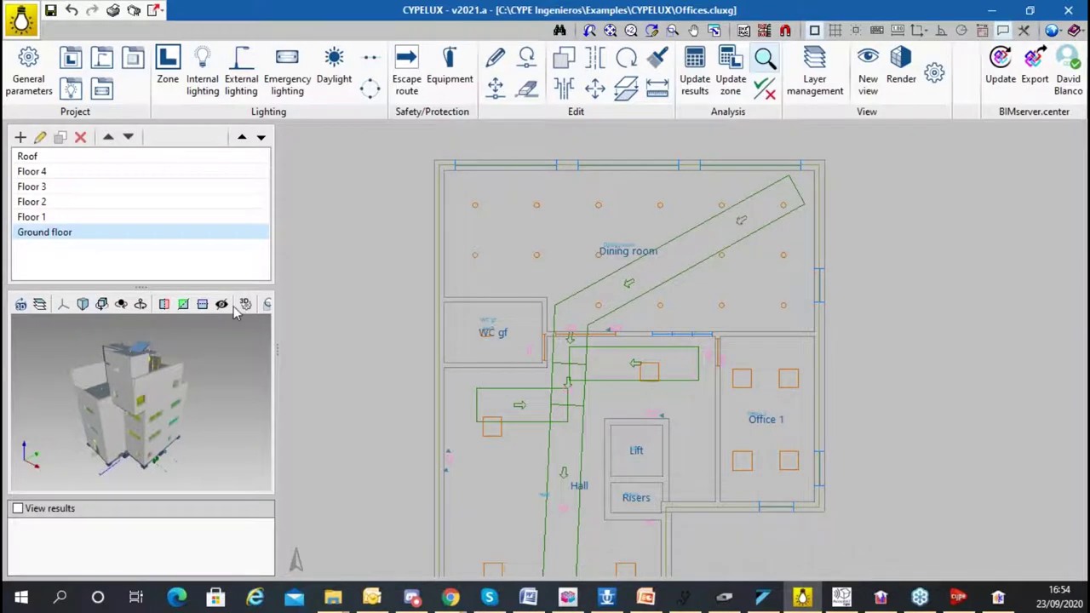
- Check the daylight calculation settings for sky and reflectances, and close them without changes
scroll(377, 171, "down", 2)
scroll(364, 210, "up", 3)
scroll(363, 210, "up", 1)
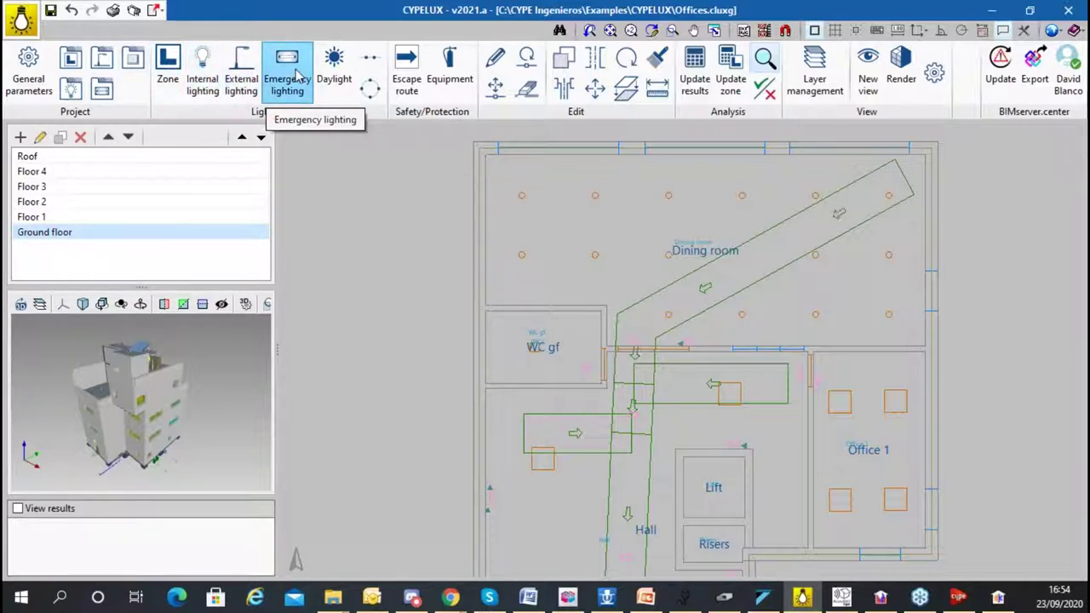
left_click(339, 72)
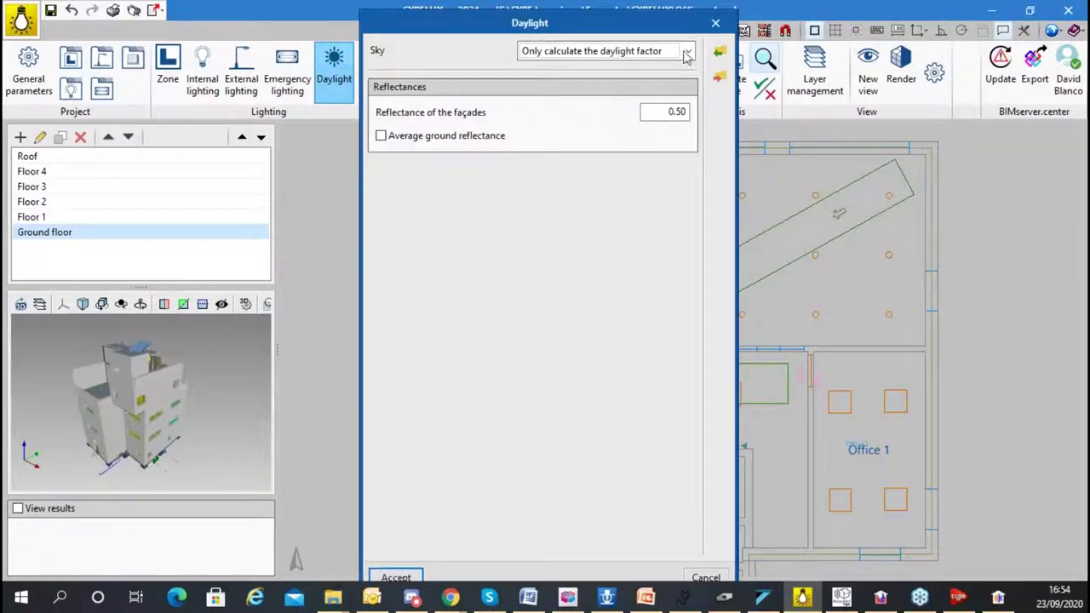
left_click(715, 23)
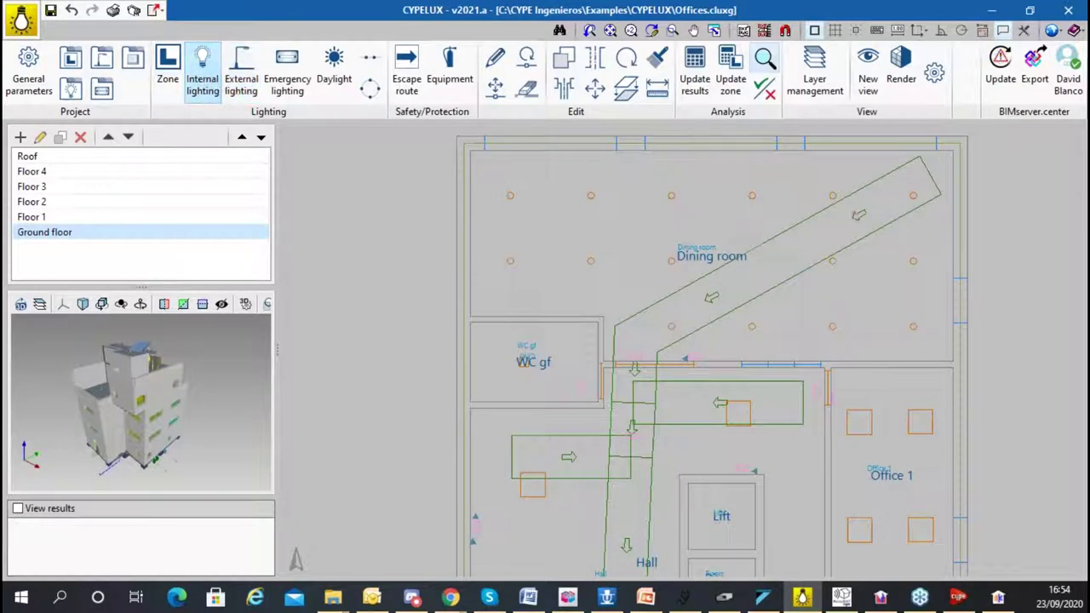
- Inspect the surface downlight's luminaire data and the predefined internal lighting types, and close them without changes
scroll(624, 163, "up", 3)
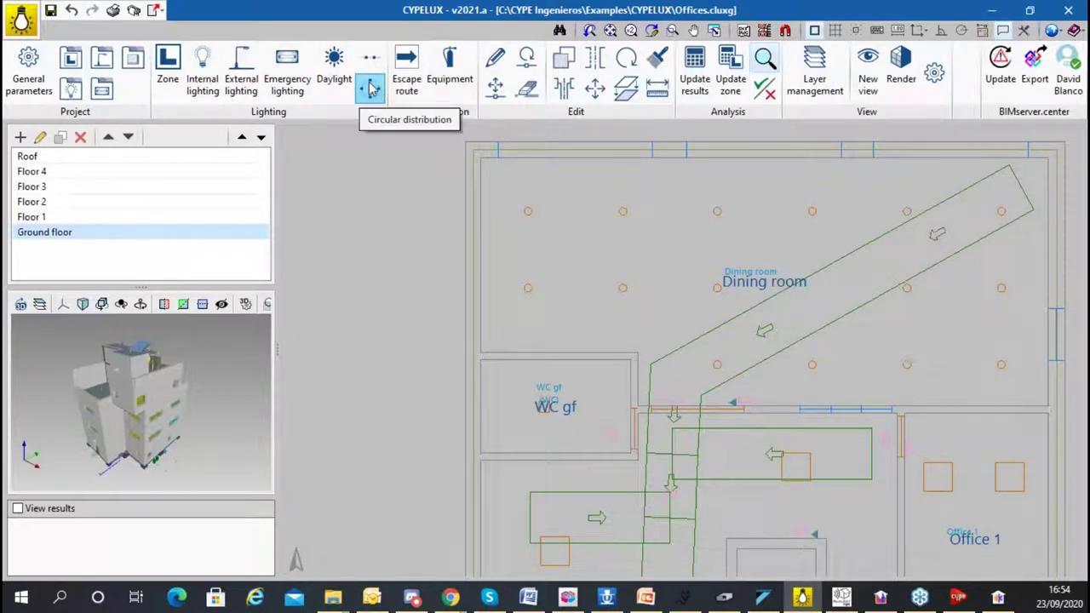
left_click(202, 64)
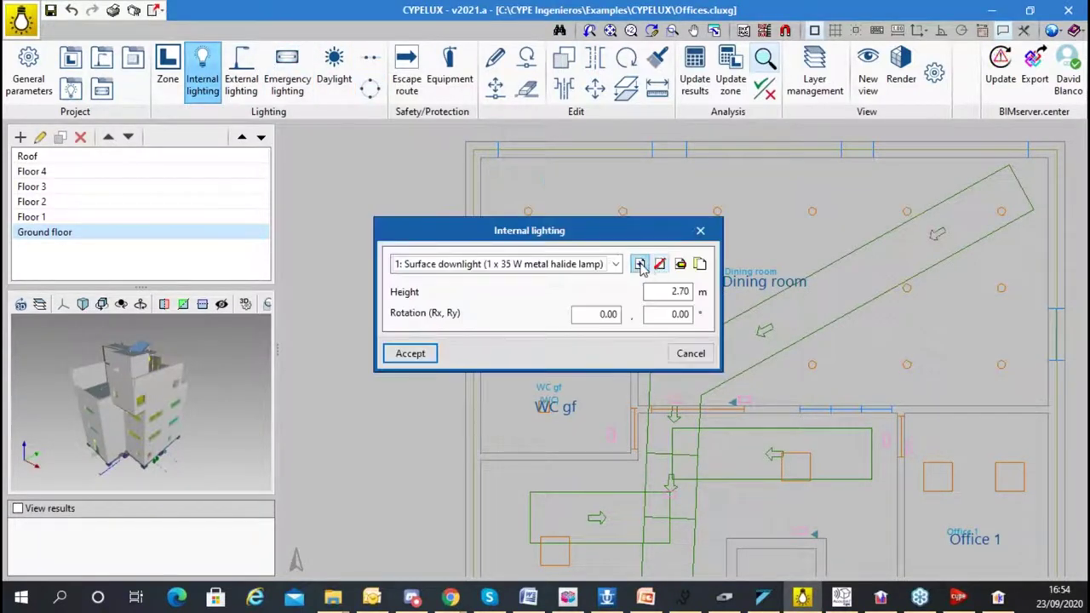
left_click(679, 263)
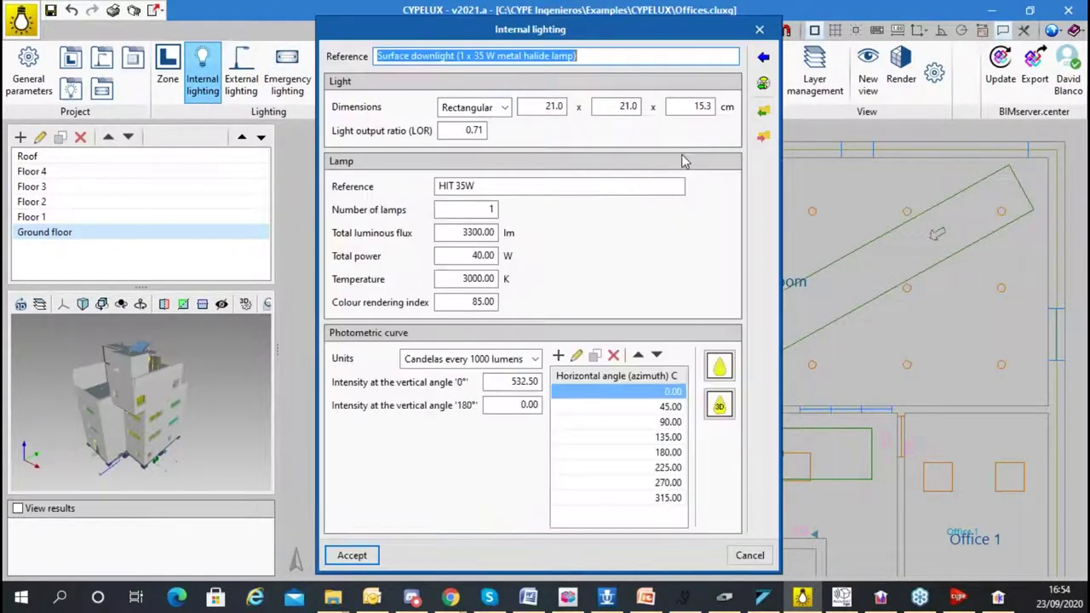
left_click(762, 59)
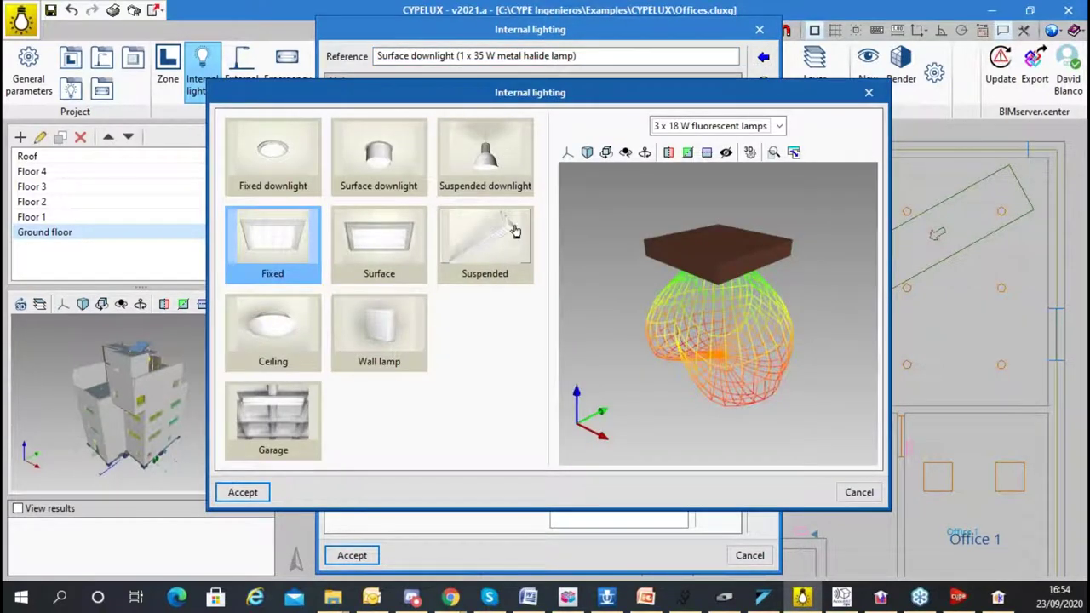
key("Escape")
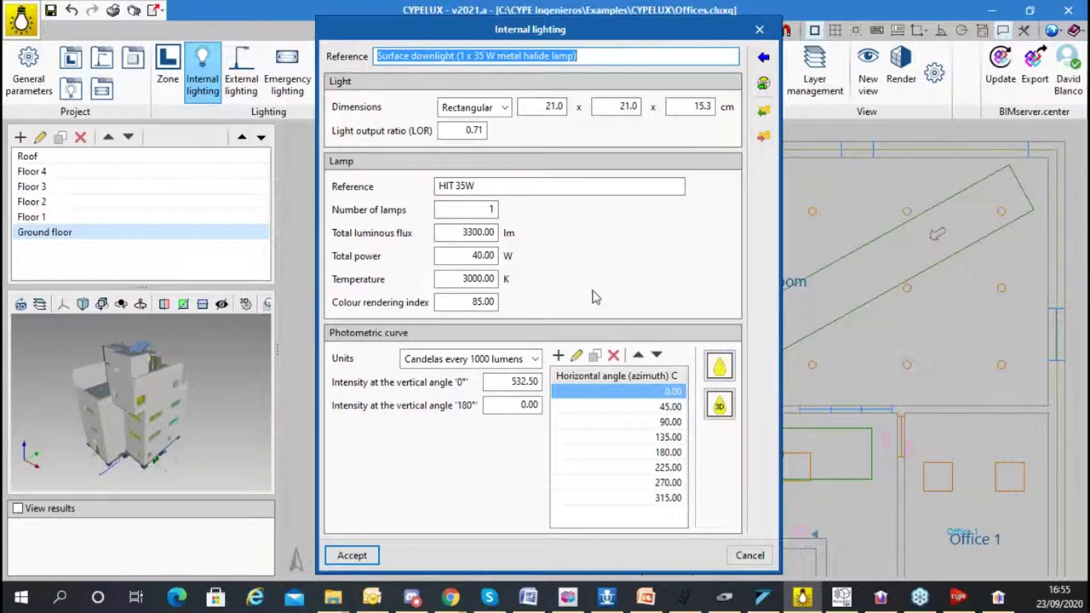
left_click(749, 556)
left_click(689, 353)
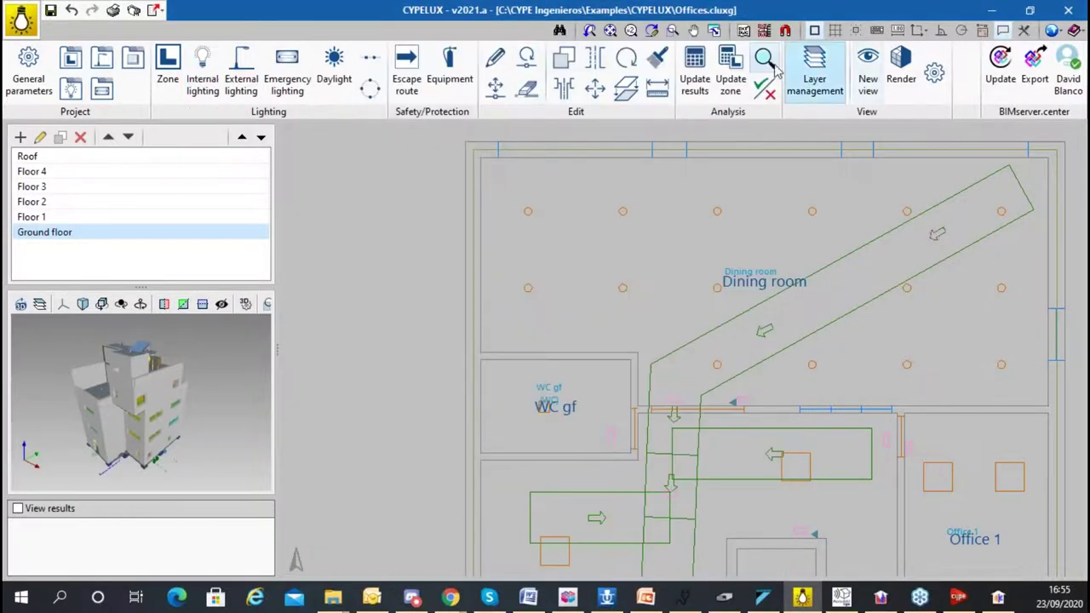
- Show the normal lighting illuminance results as contour maps on the Ground floor plan, and start the Update zone command
left_click(19, 508)
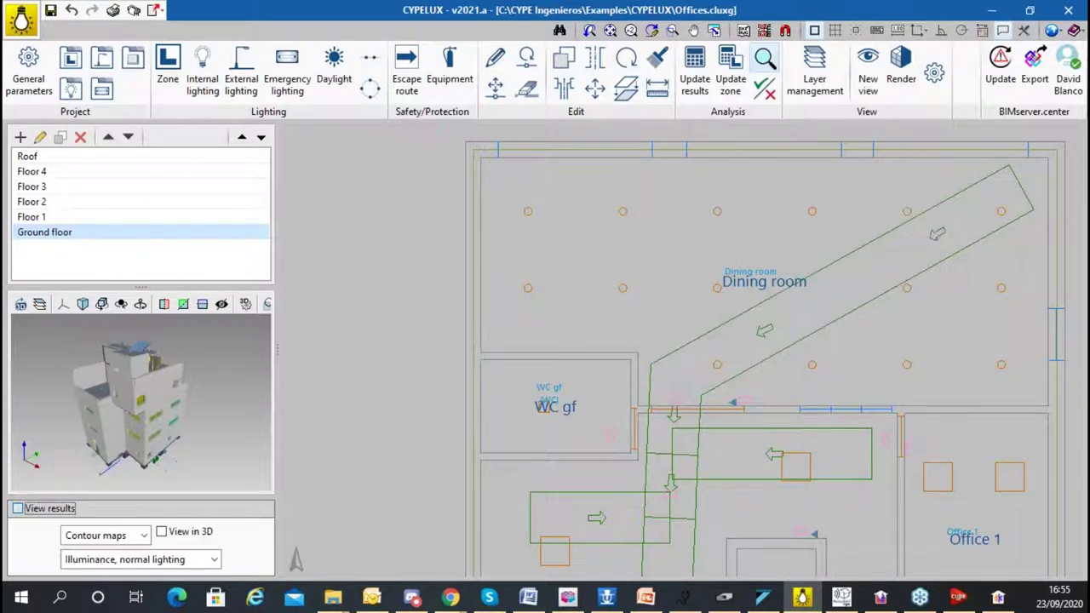
scroll(541, 259, "up", 3)
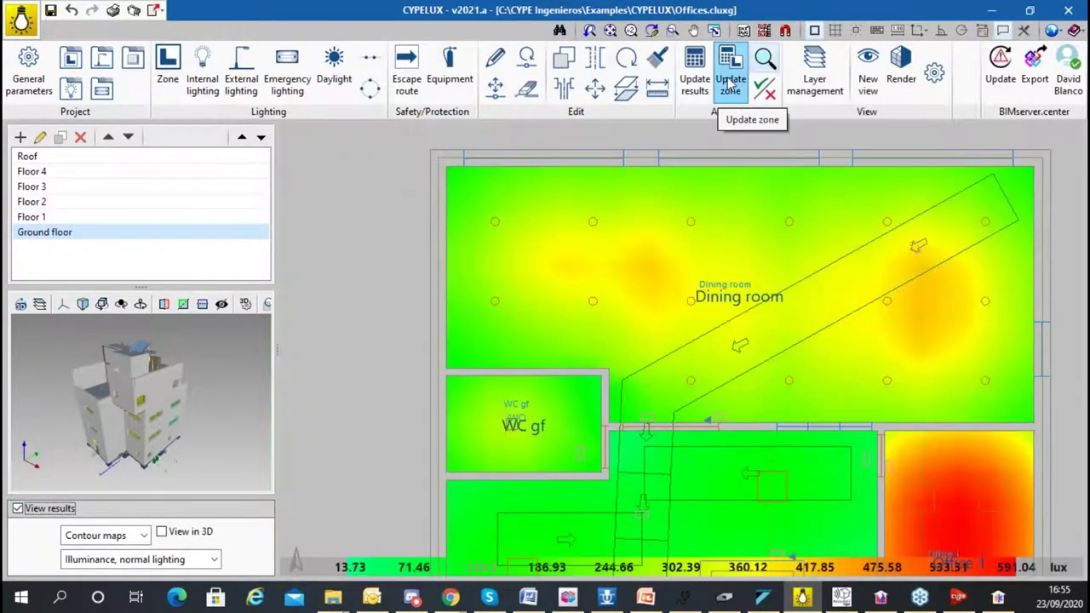
left_click(729, 80)
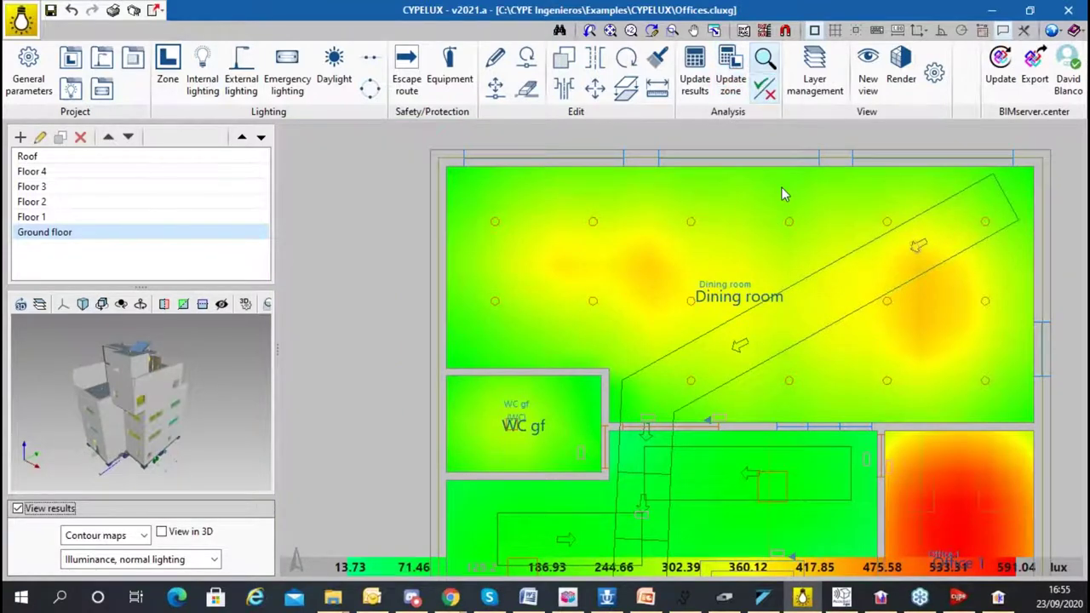
mouse_move(671, 177)
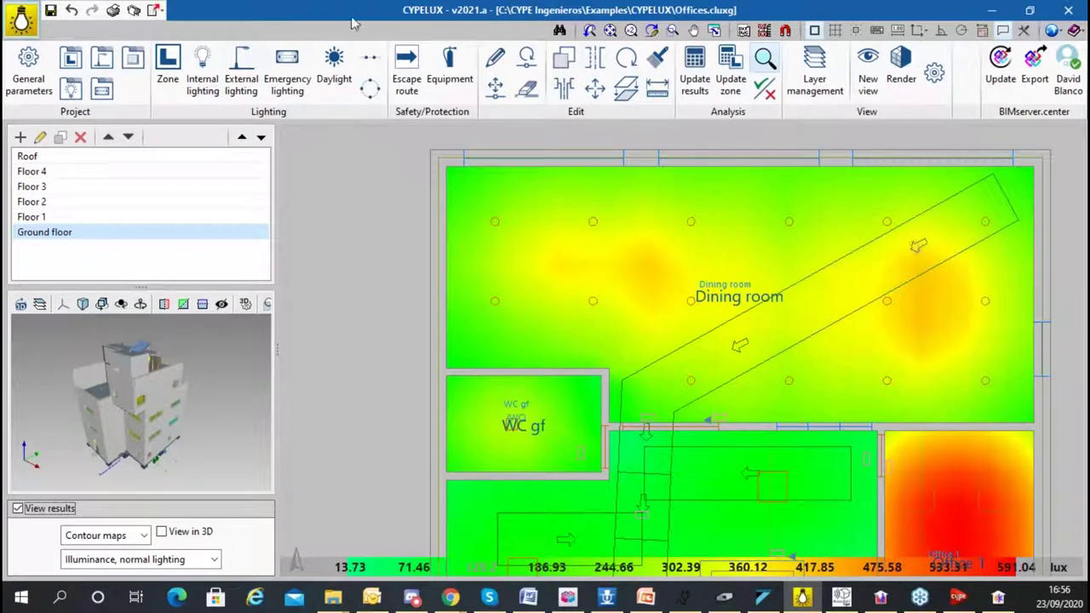
- Check the project's maximum total power limit in the general parameters, and close it without changes
left_click(28, 70)
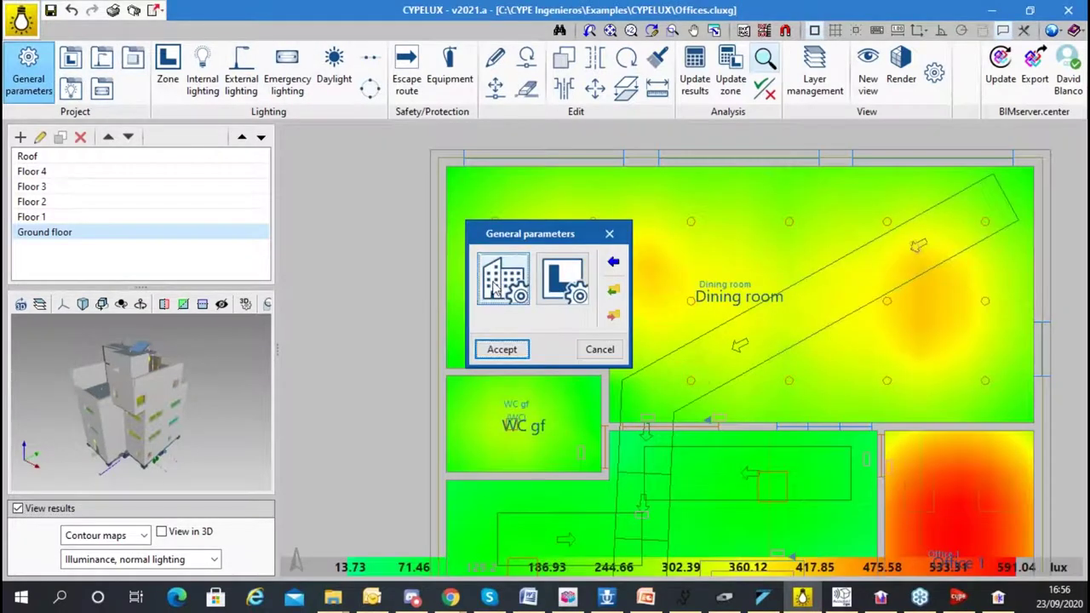
left_click(504, 277)
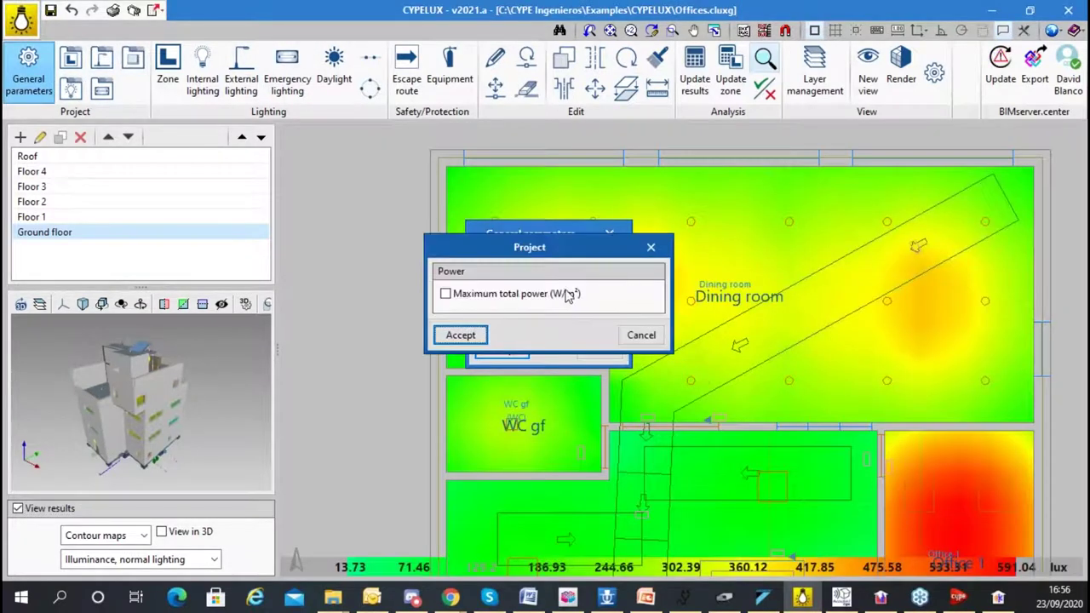
left_click(641, 335)
- Review the normal and emergency lighting checks of the EN12464-1 5.1.1 circulation areas and corridors zone, and close the general parameters unchanged
left_click(561, 278)
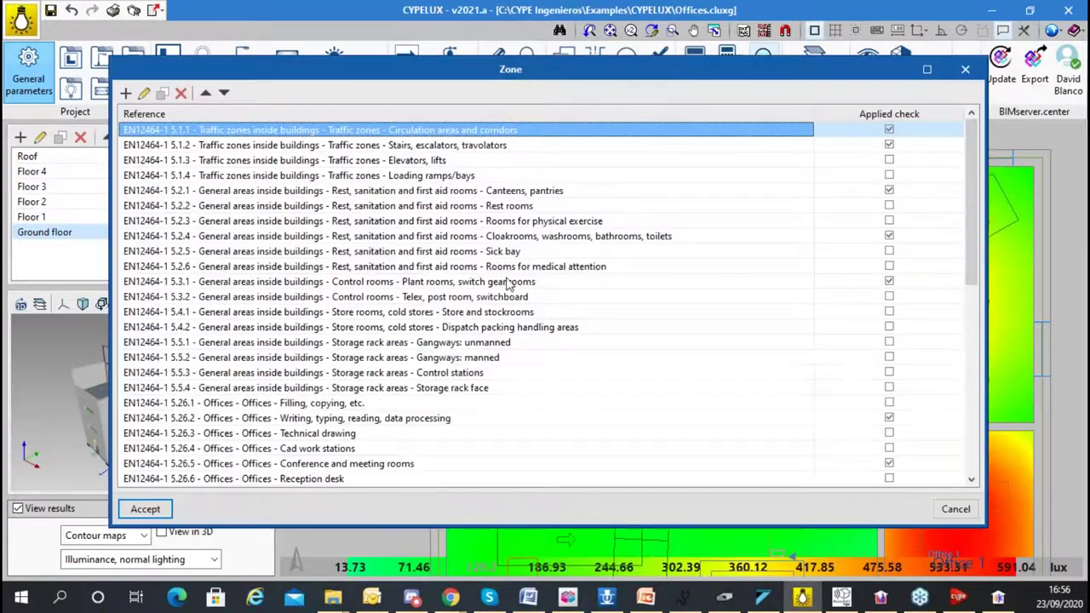
left_click(144, 94)
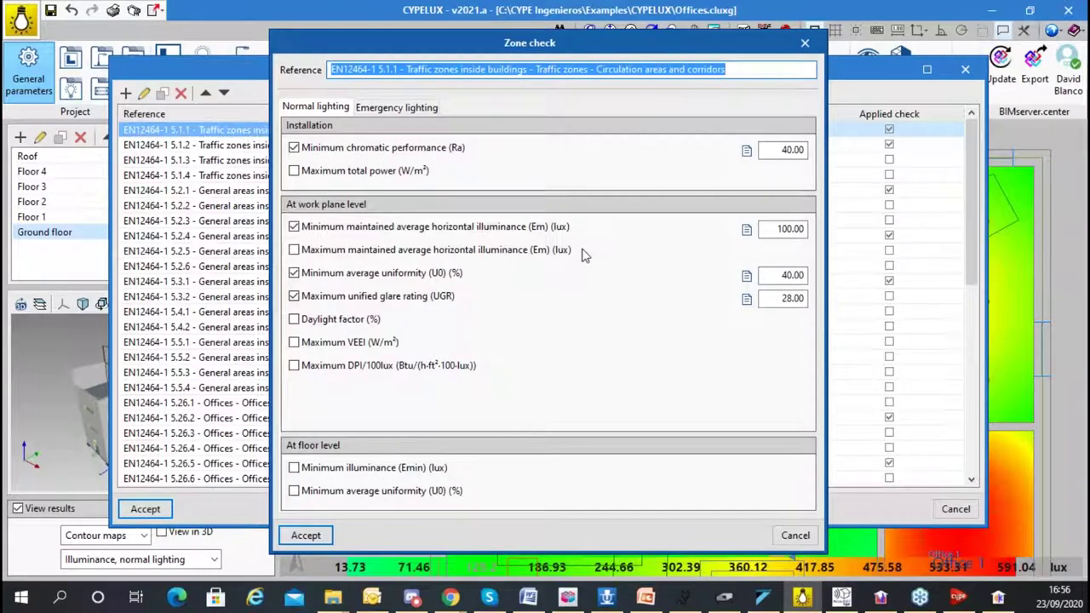
left_click(393, 108)
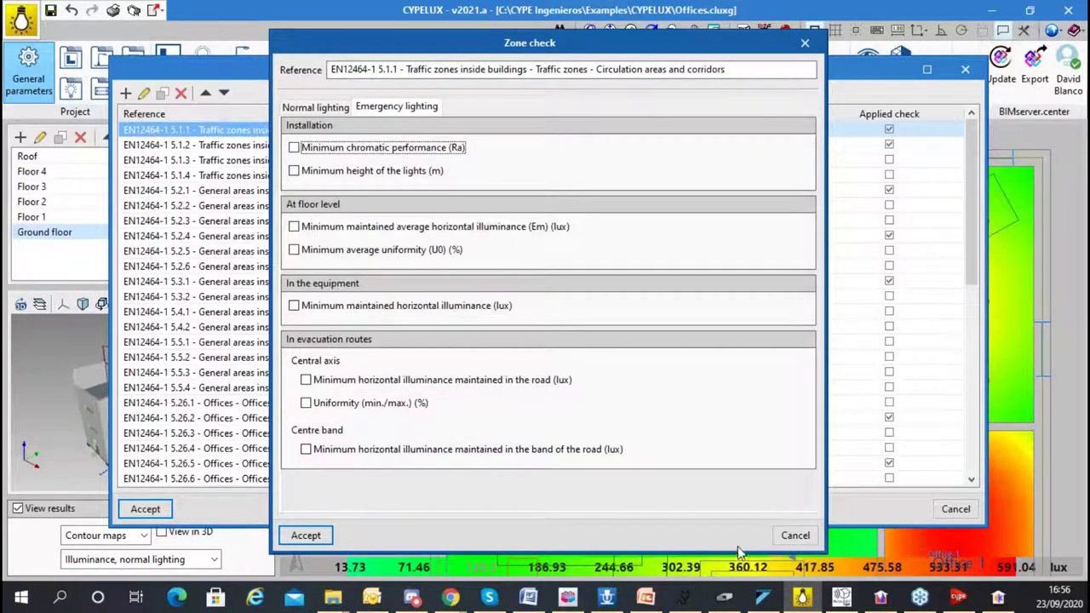
left_click(793, 536)
left_click(956, 509)
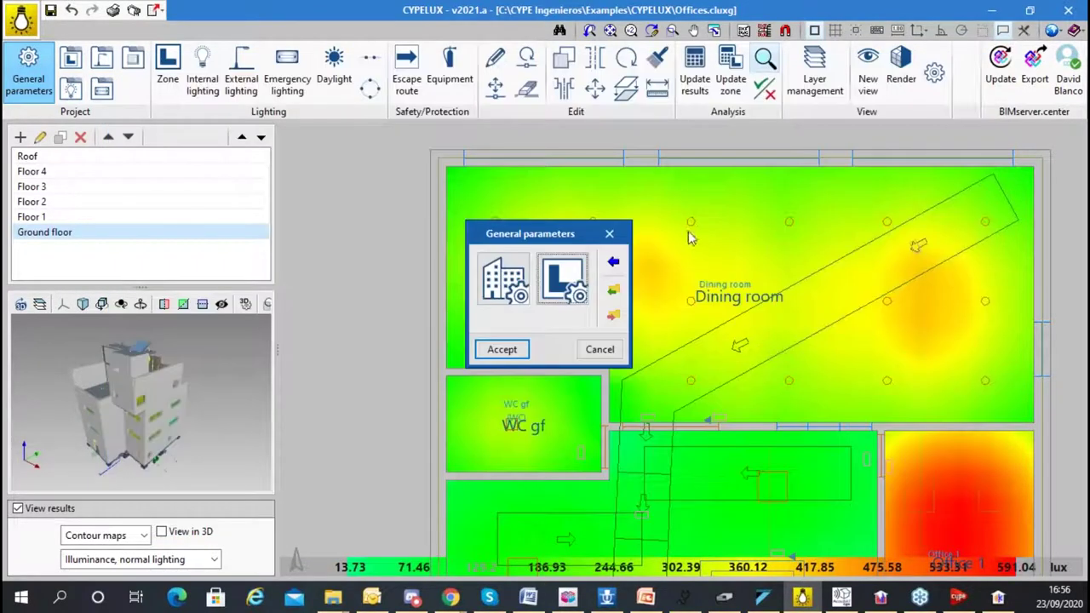
left_click(601, 351)
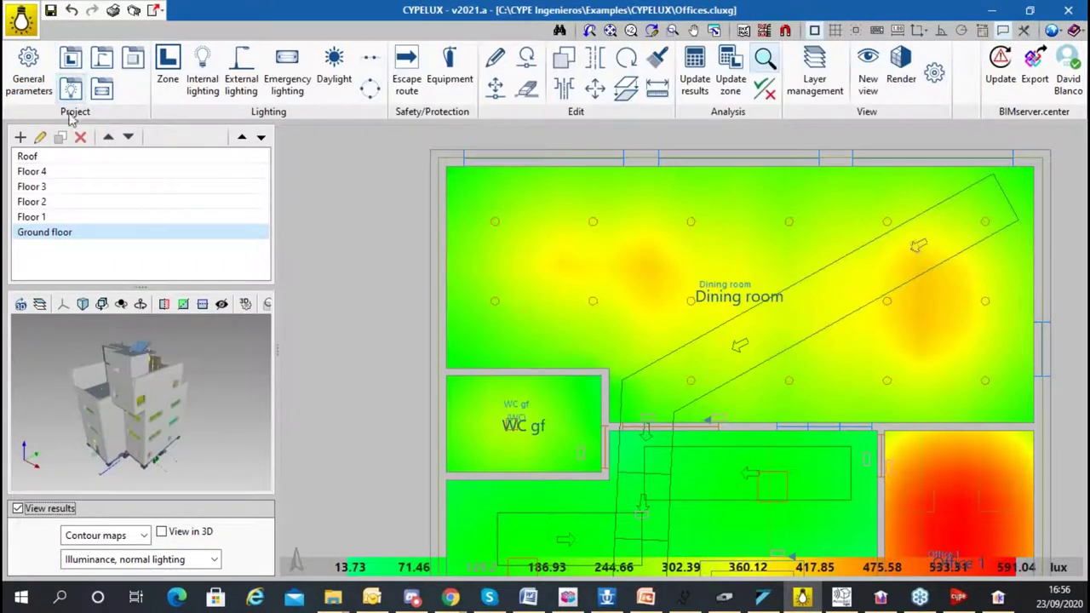
- Look at the design codes available for the lighting requirements, including EN 12464-1, and leave without importing any
left_click(28, 68)
left_click(617, 260)
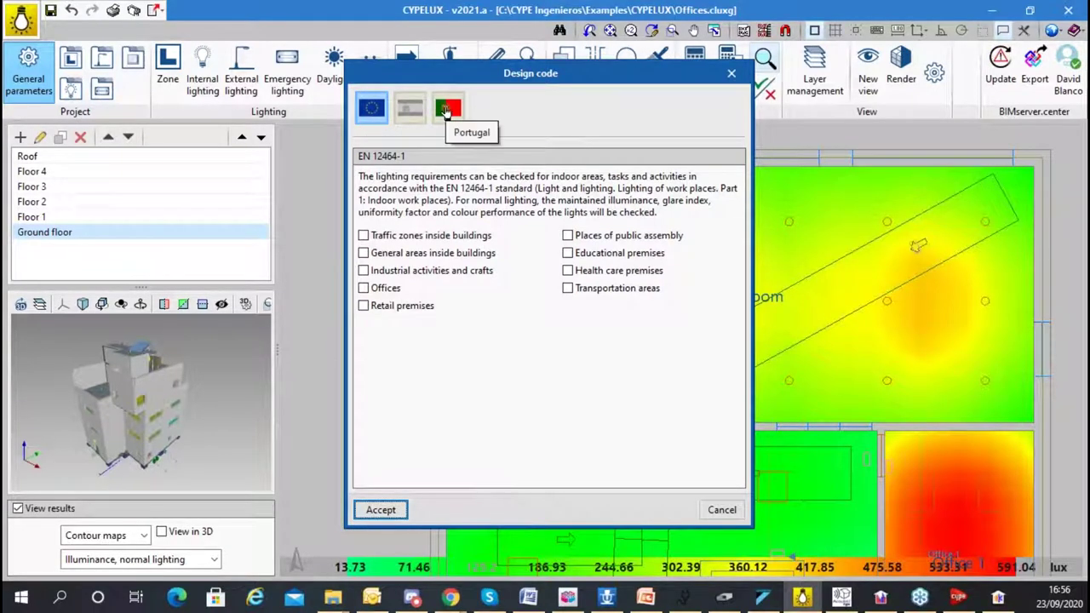
left_click(724, 510)
left_click(598, 349)
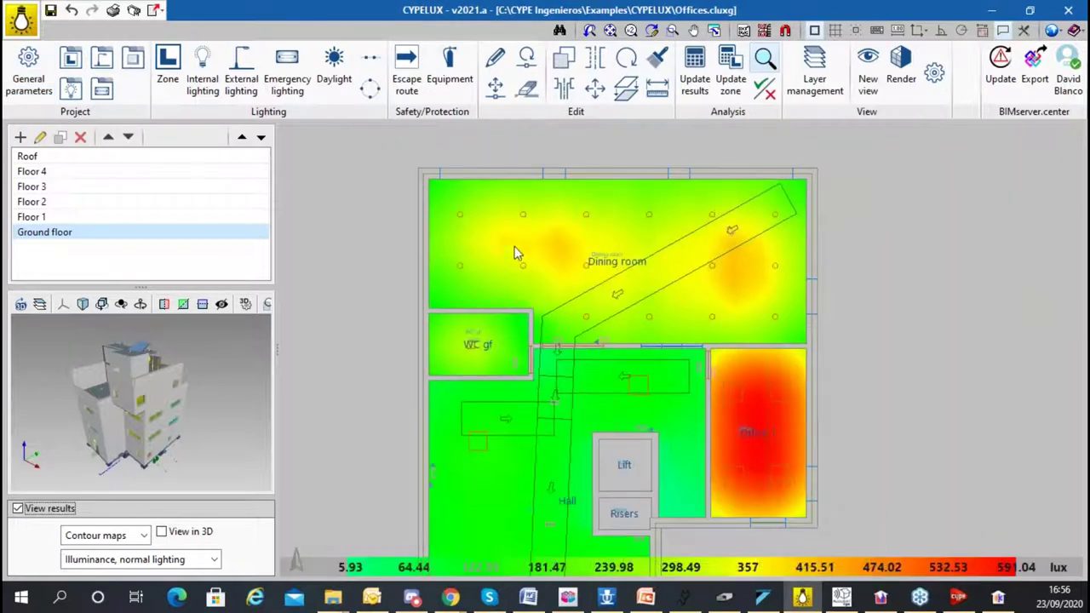
- Run the check of the Dining room zone, read through its general data and normal lighting checks, and close the report
scroll(519, 248, "up", 3)
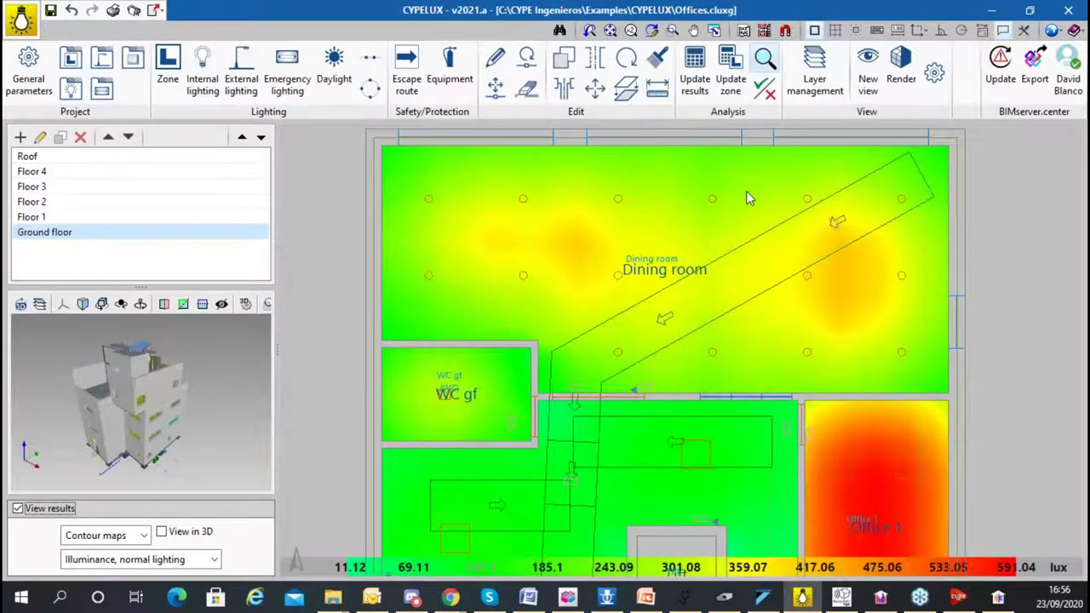
left_click(765, 89)
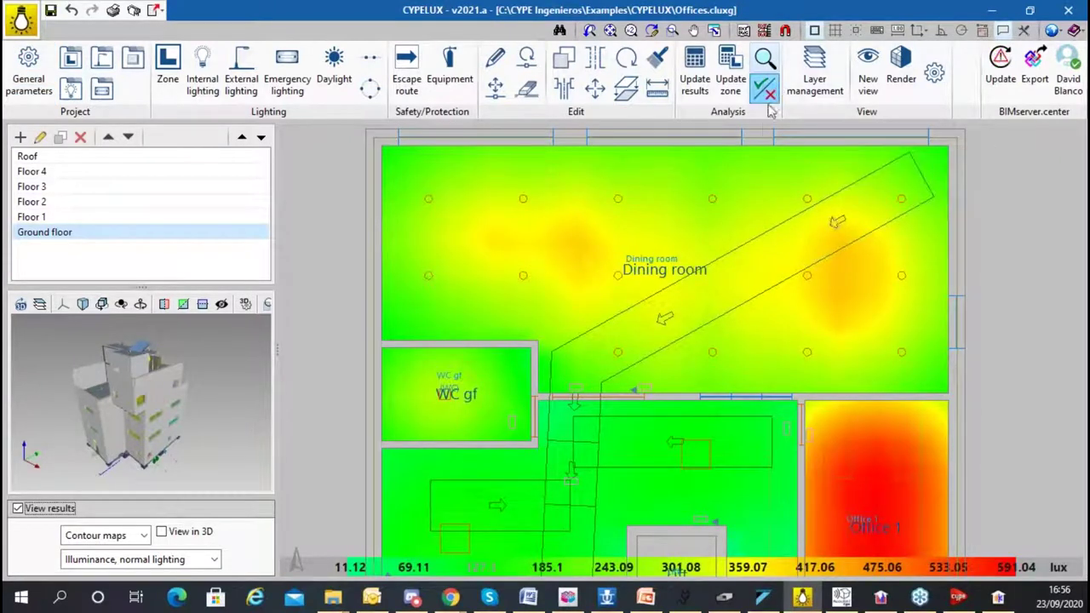
left_click(763, 155)
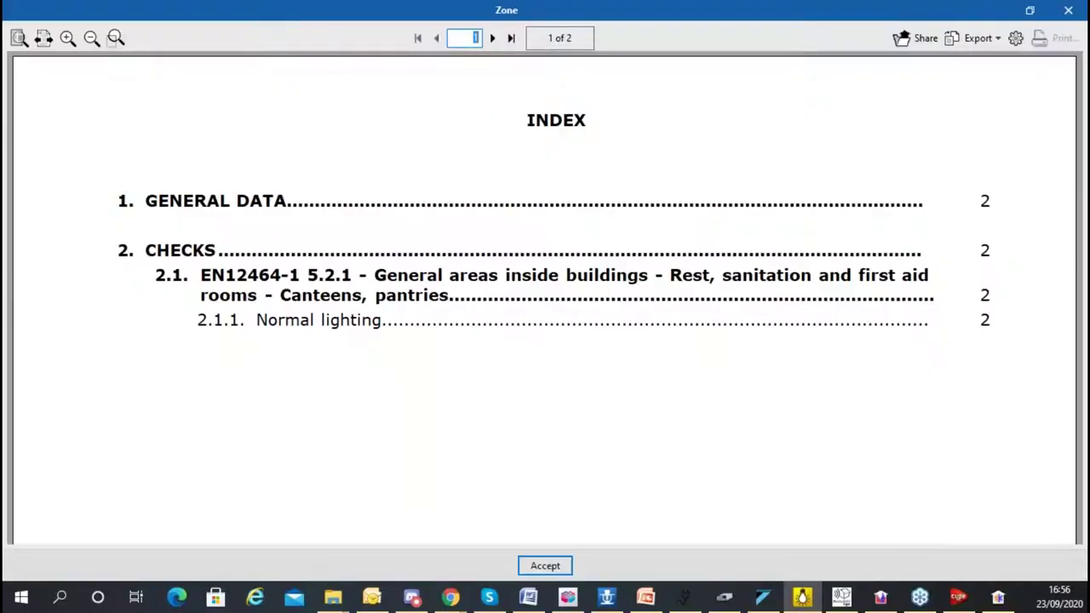
left_click(492, 37)
scroll(473, 191, "down", 6)
scroll(468, 201, "down", 5)
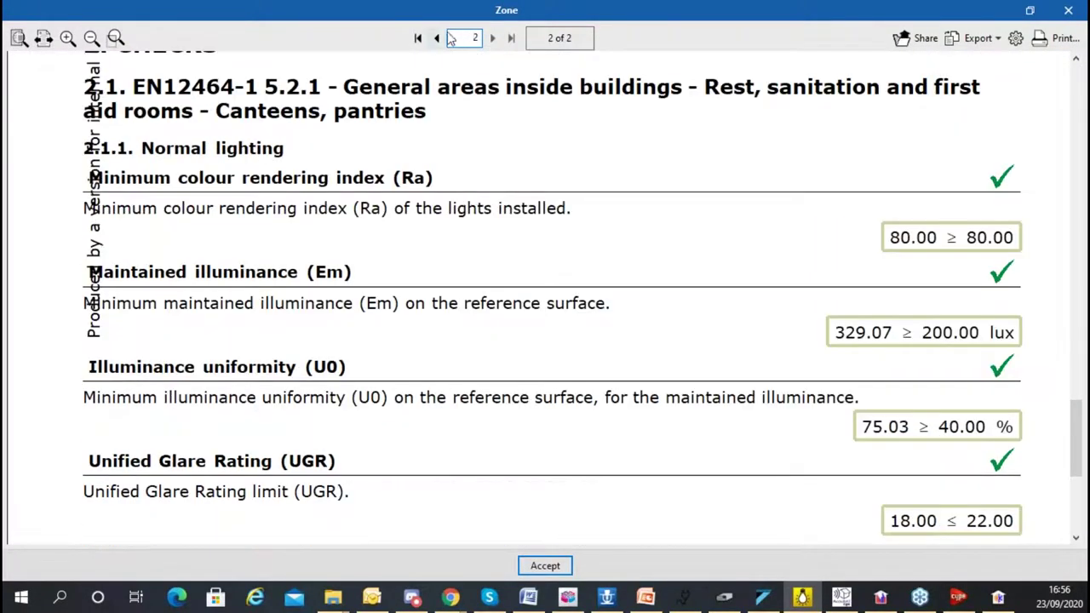
scroll(843, 211, "up", 2)
scroll(805, 218, "down", 4)
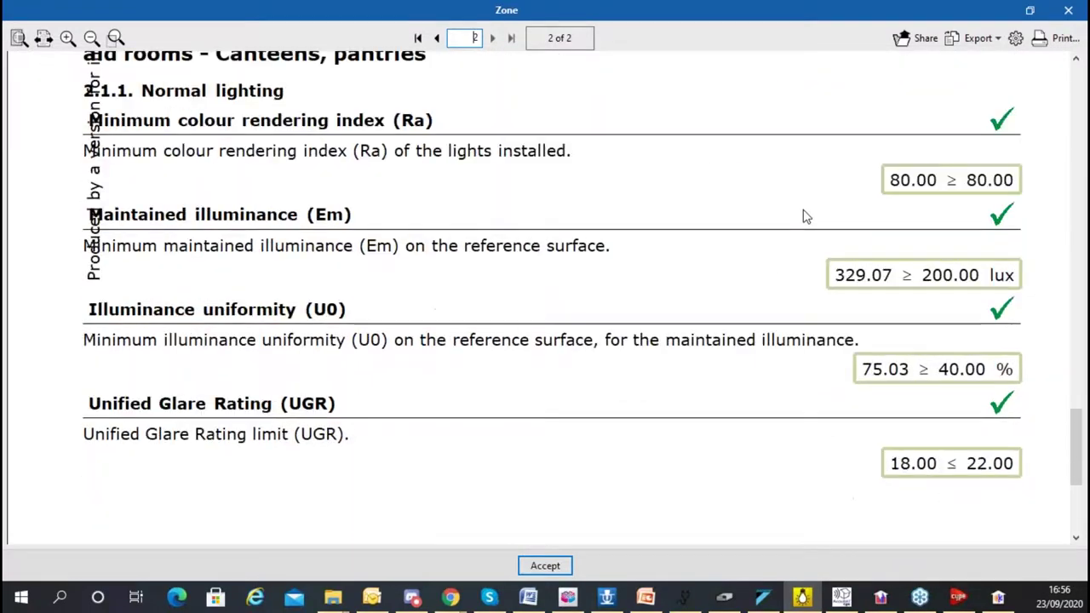
scroll(803, 215, "up", 5)
scroll(803, 215, "up", 8)
scroll(700, 180, "down", 4)
scroll(698, 172, "up", 2)
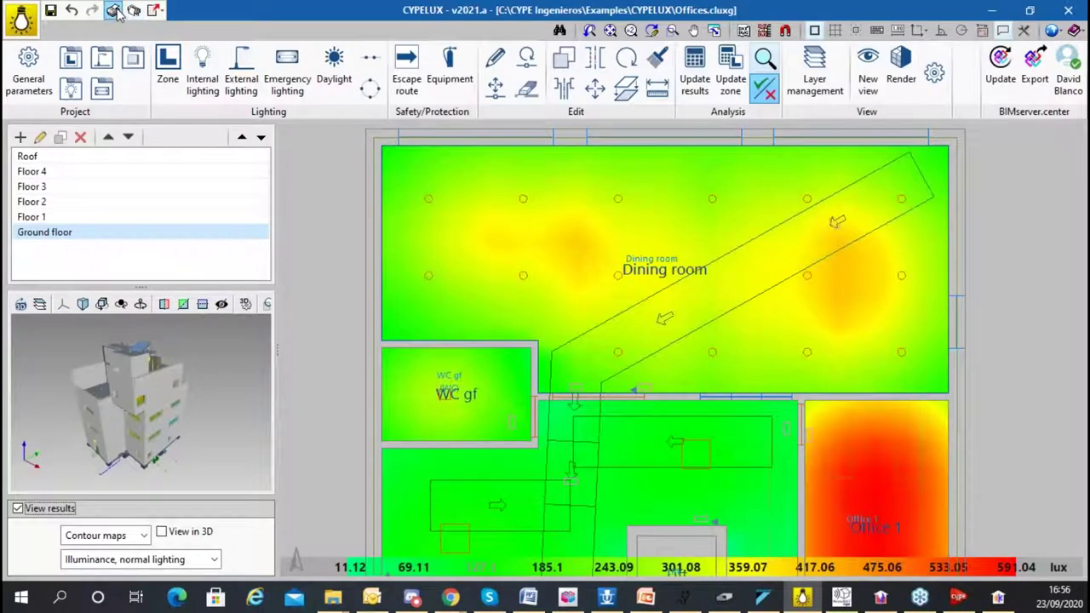
- Generate the Calculation annex report without updating the results first
left_click(115, 11)
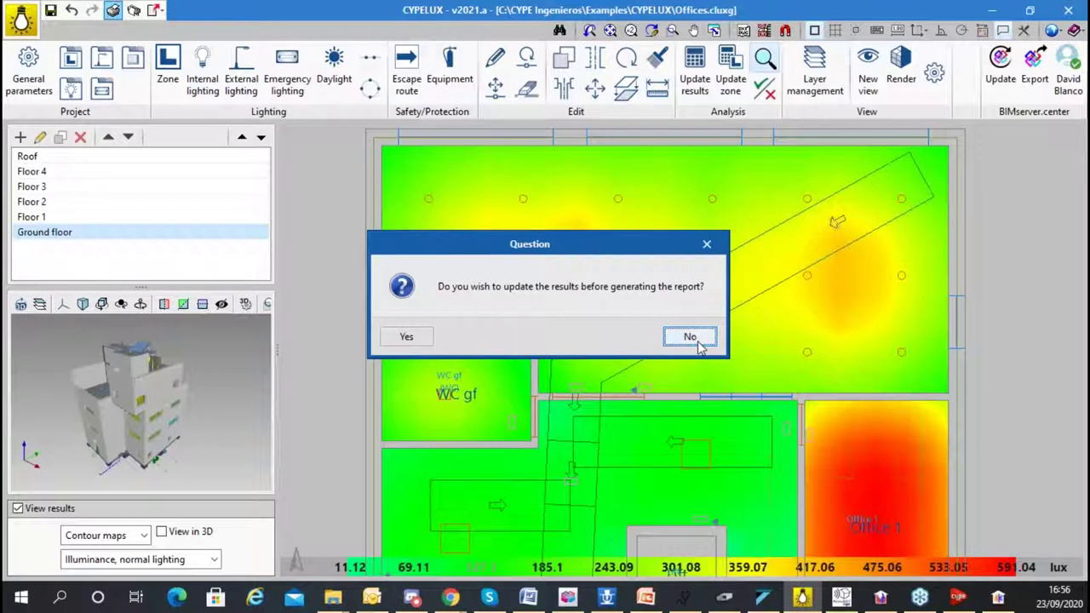
left_click(698, 345)
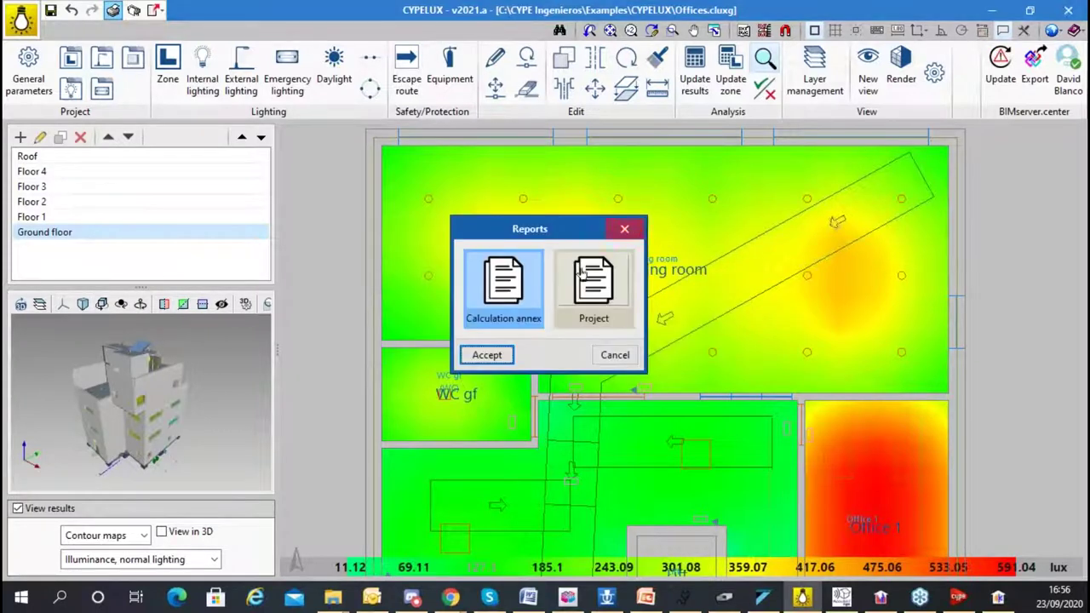
left_click(502, 354)
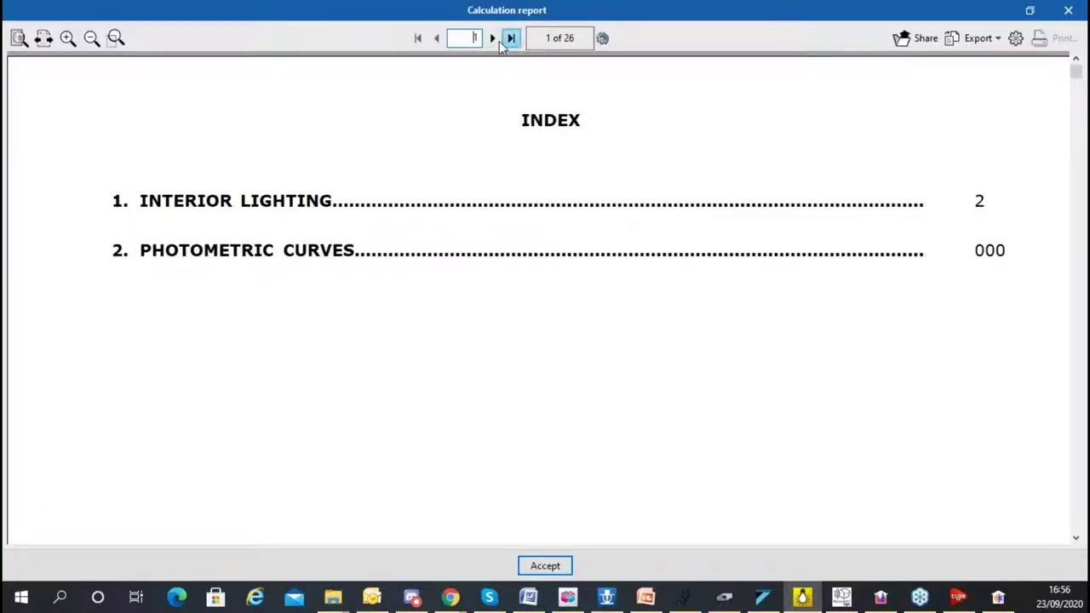
- Examine the first zone's luminaire table, design values, illuminance drawings and emergency lighting in the calculation report
left_click(492, 38)
scroll(499, 181, "down", 2)
scroll(499, 189, "down", 7)
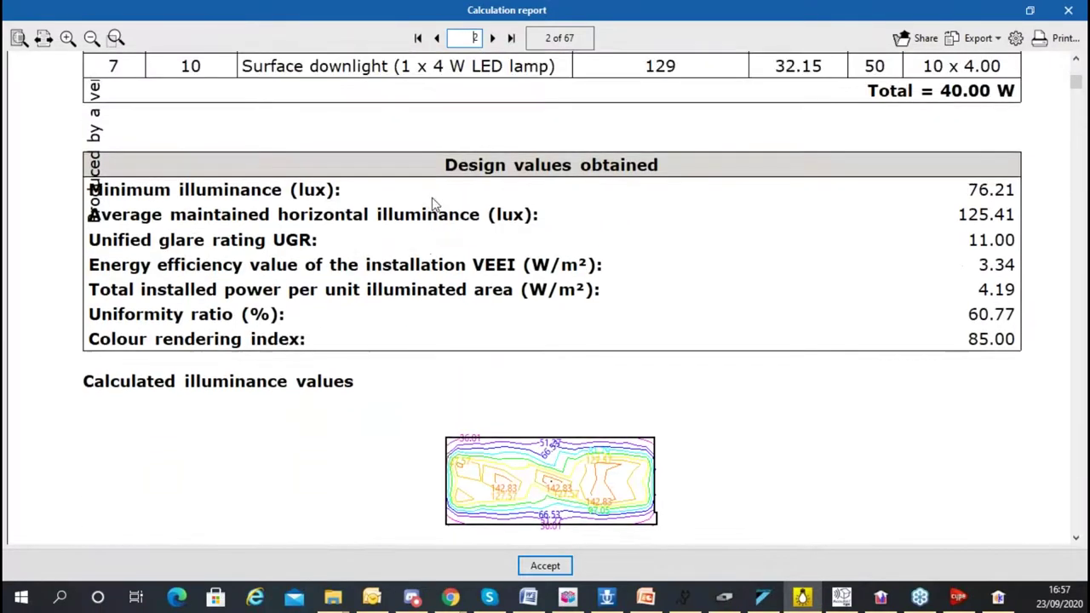
scroll(442, 213, "up", 3)
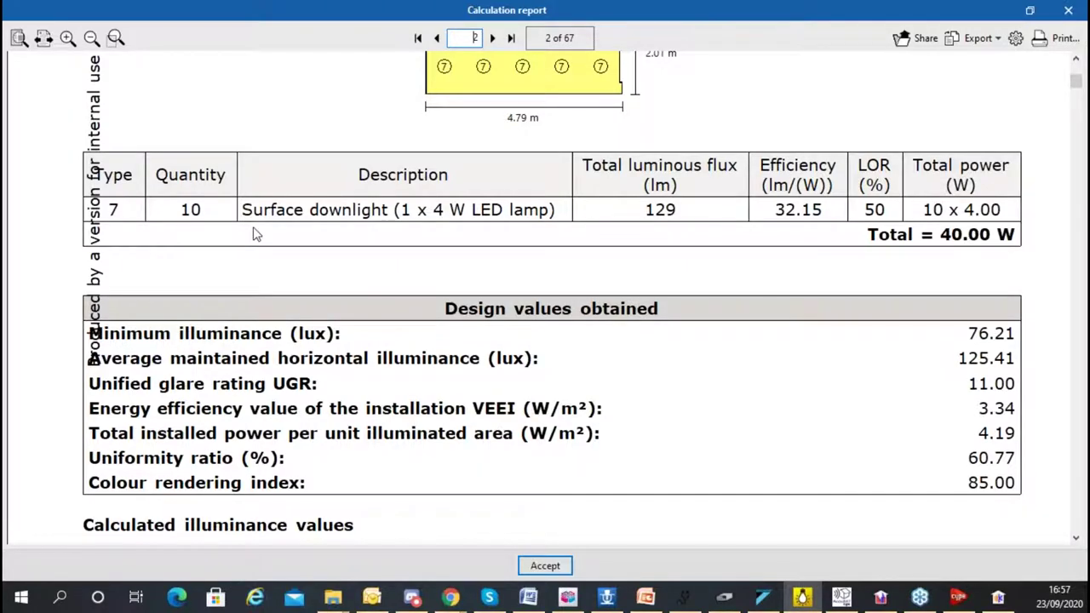
scroll(256, 235, "up", 1)
scroll(223, 243, "down", 5)
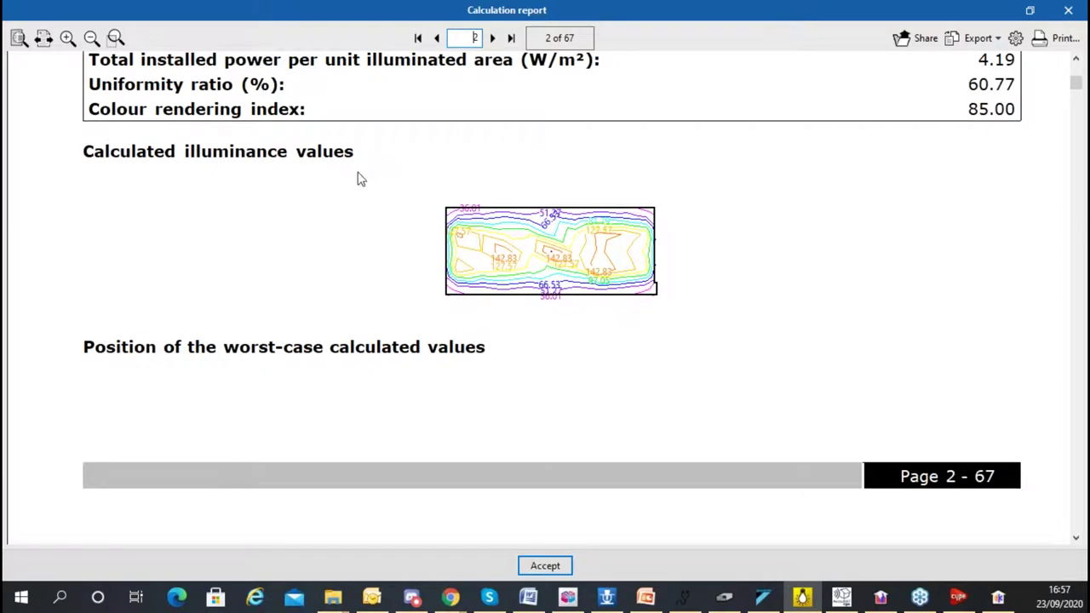
scroll(538, 213, "down", 6)
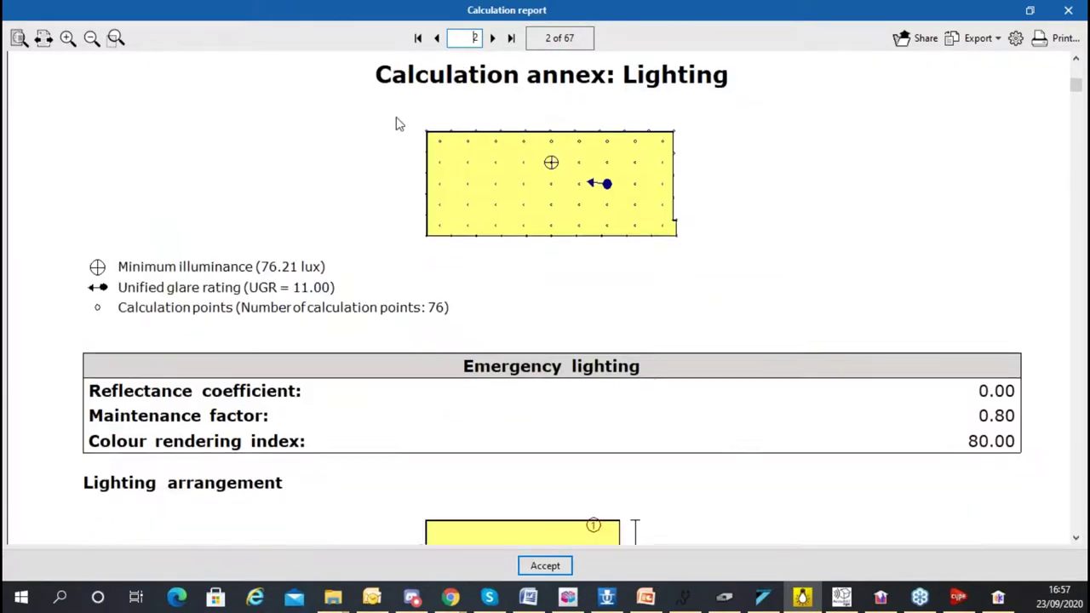
scroll(409, 141, "down", 13)
scroll(417, 192, "down", 10)
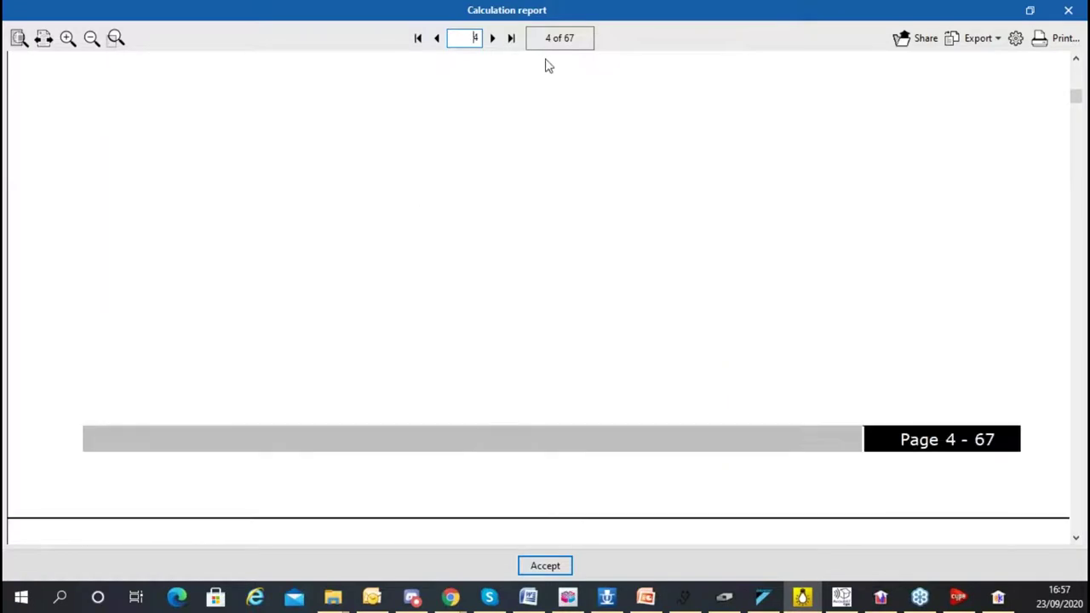
- Page through the calculation report to its last page and view the photometric curves for planes C0 - C180 and C90 - C270
left_click(490, 38)
left_click(490, 39)
left_click(490, 38)
left_click(490, 38)
left_click(511, 39)
scroll(511, 195, "down", 1)
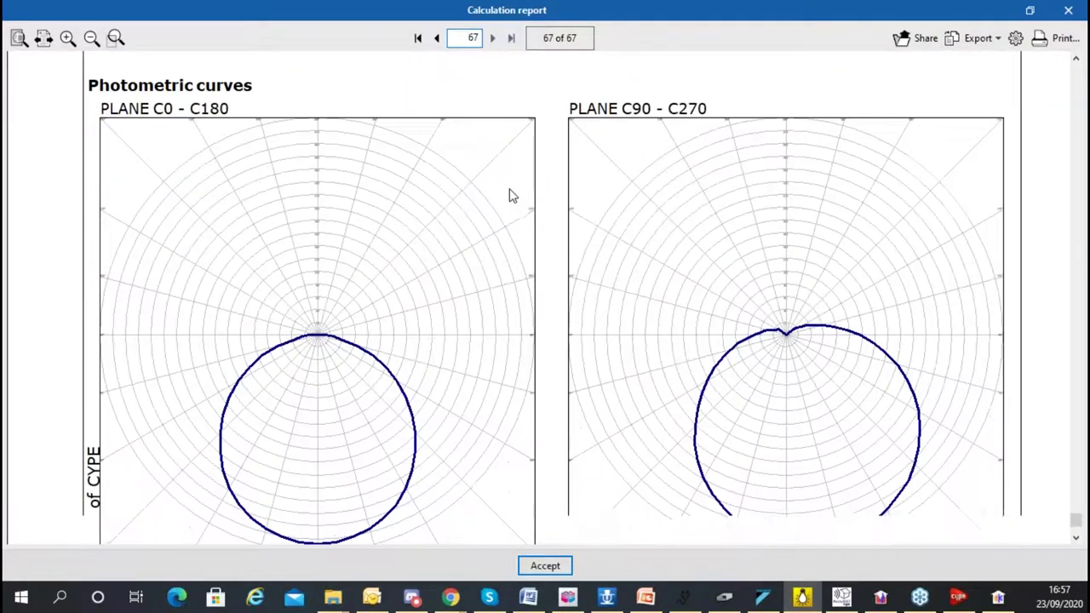
scroll(509, 170, "down", 1)
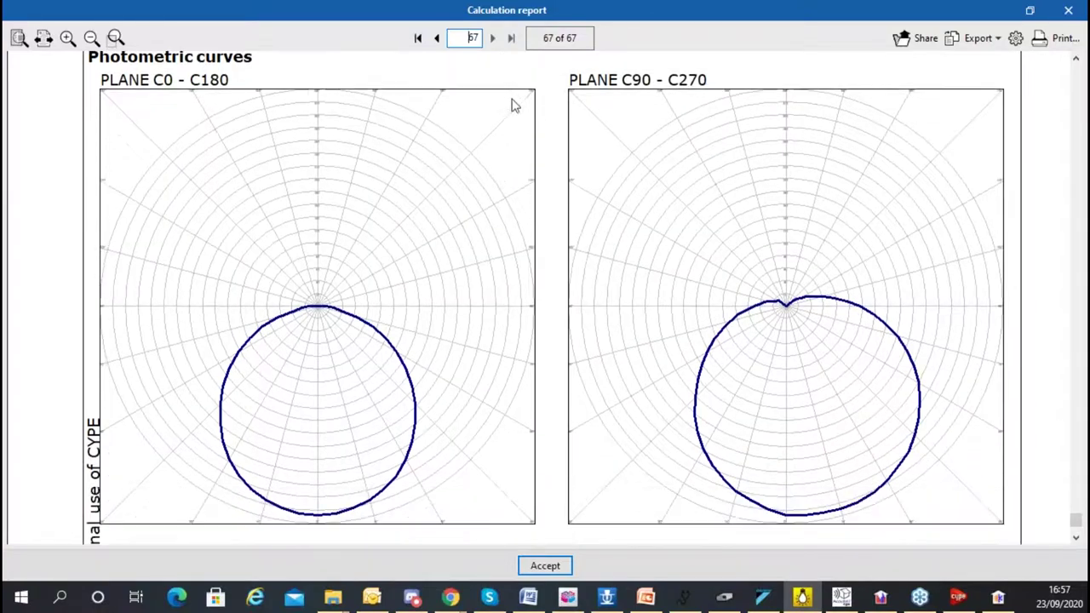
- Page back through the photometric curves to page 62 of the calculation report and close the report
left_click(438, 37)
left_click(438, 38)
left_click(438, 38)
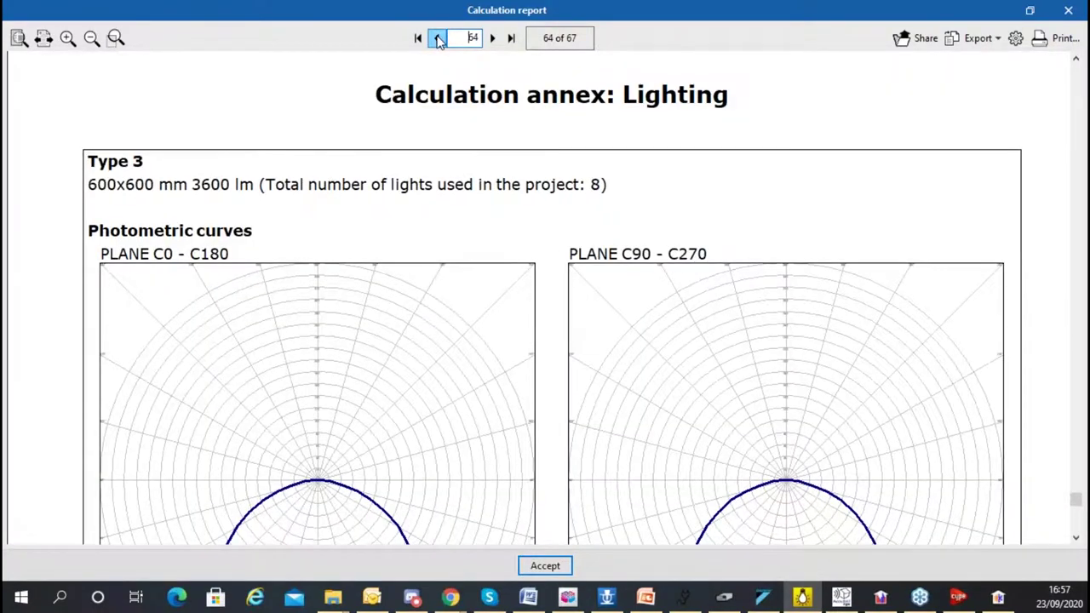
left_click(437, 39)
left_click(438, 38)
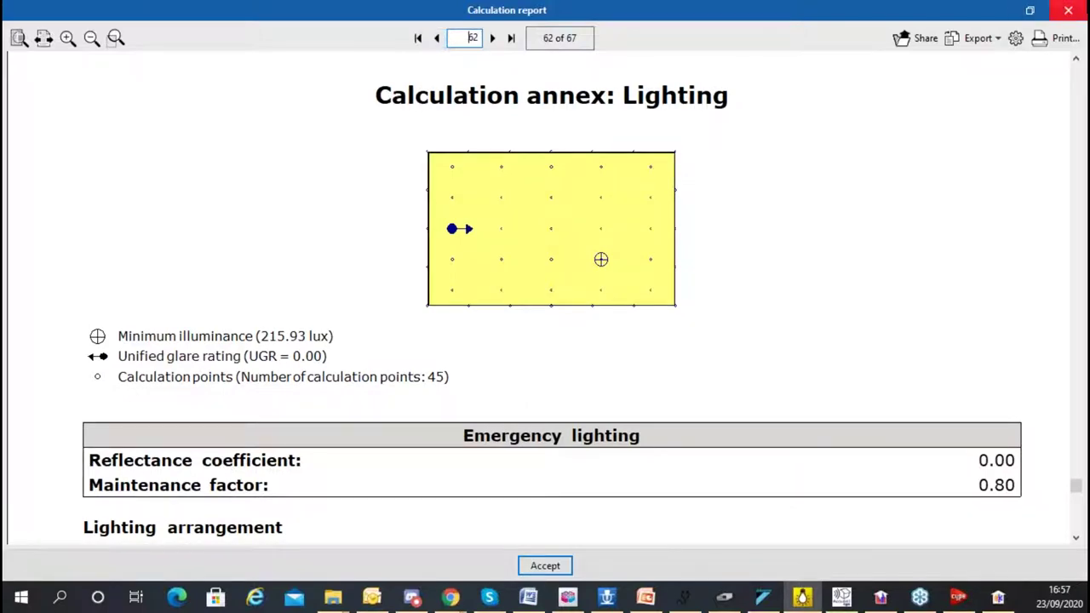
left_click(1068, 10)
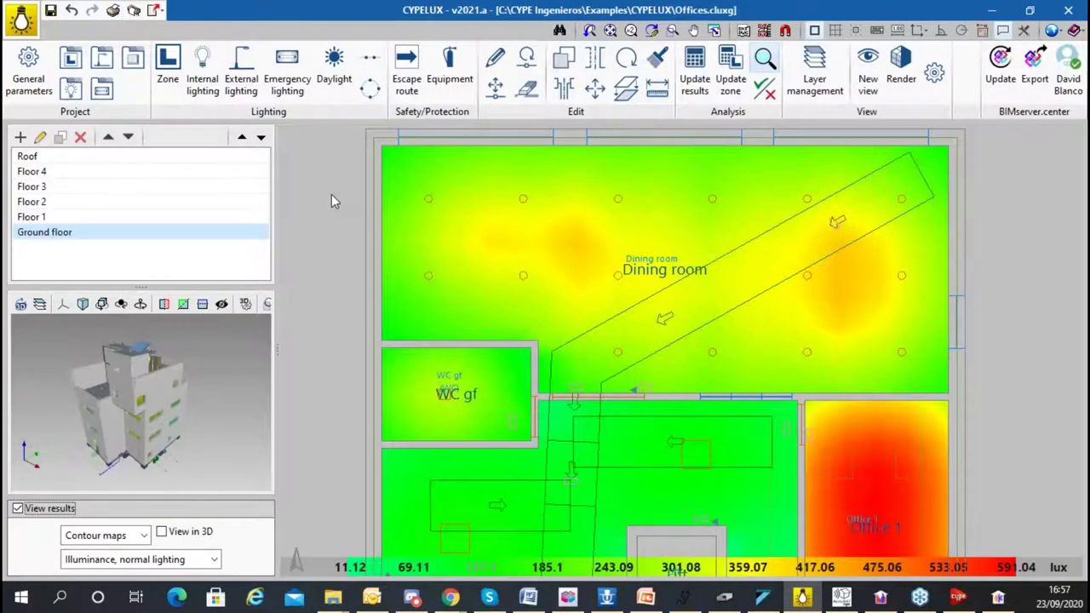
scroll(331, 194, "down", 3)
scroll(564, 231, "up", 2)
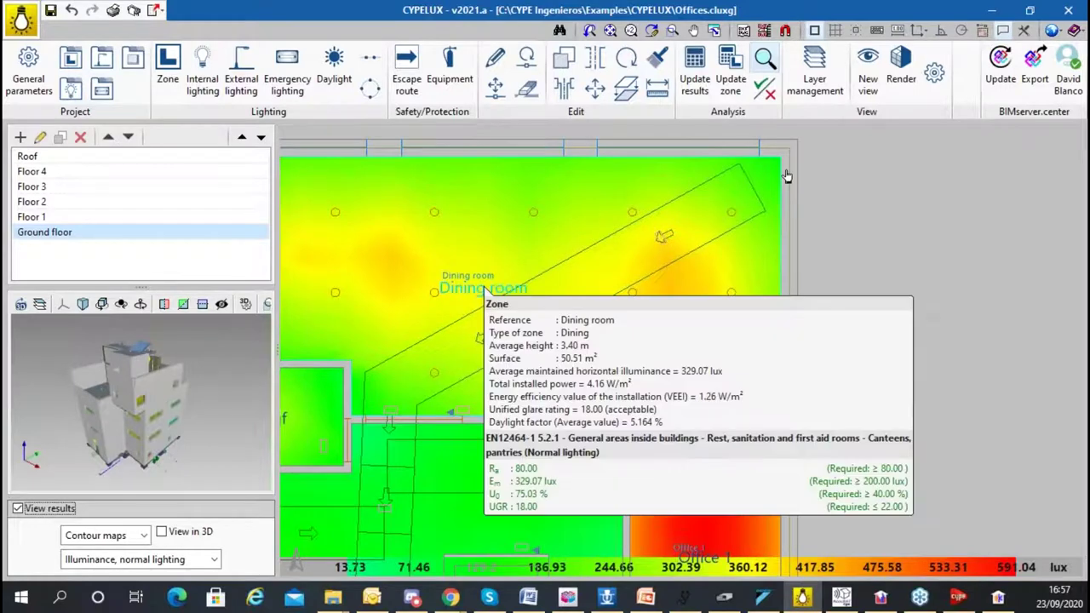
left_click(901, 79)
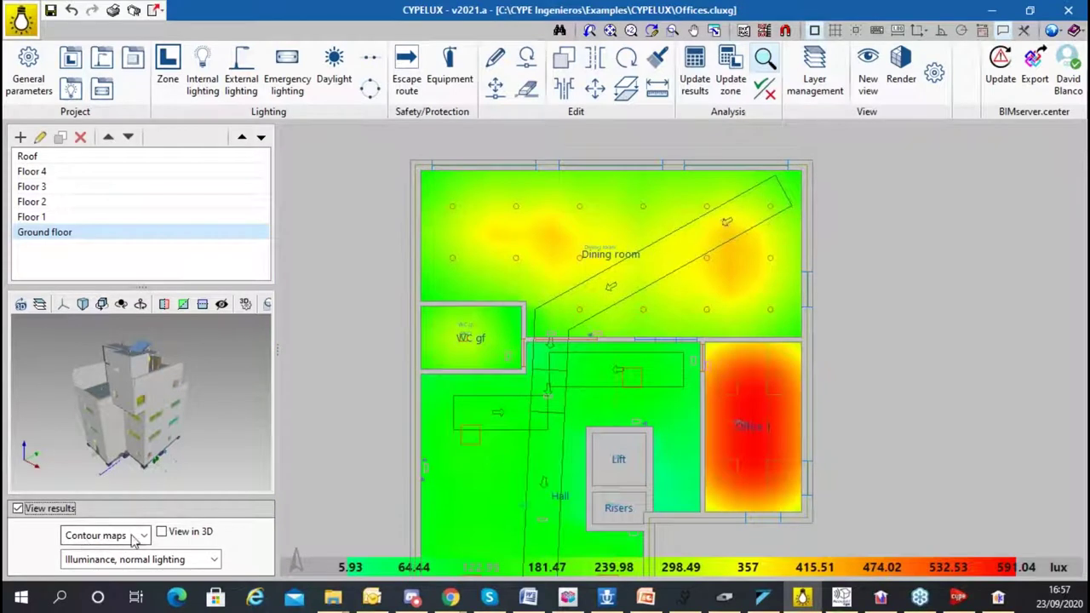
- Show the illuminance results in 3D and hide the BIM model to expose the contour maps and luminaire photometry inside the building
left_click(175, 535)
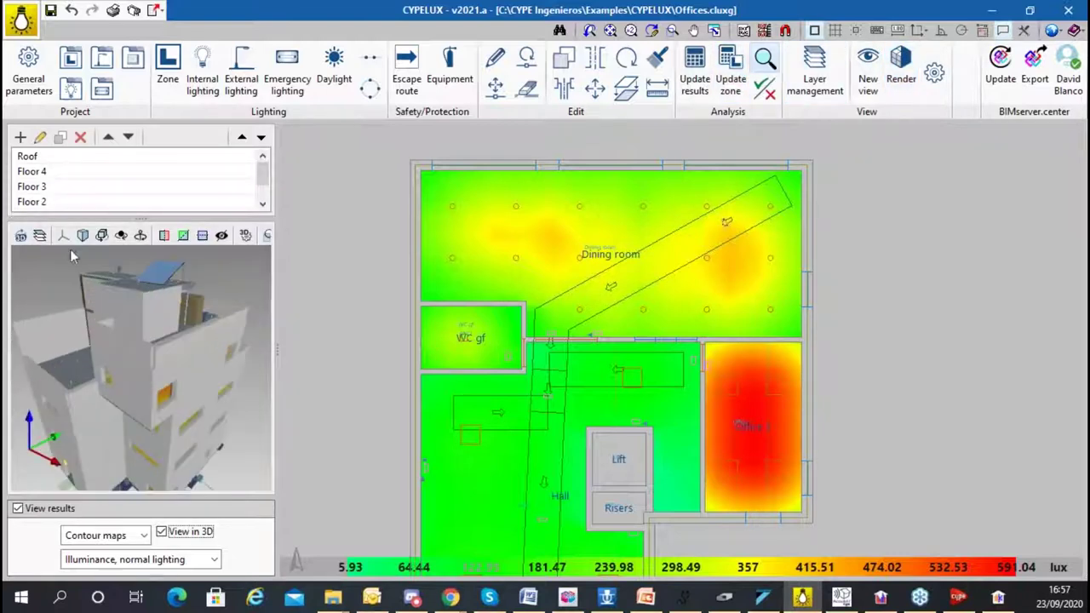
left_click(40, 235)
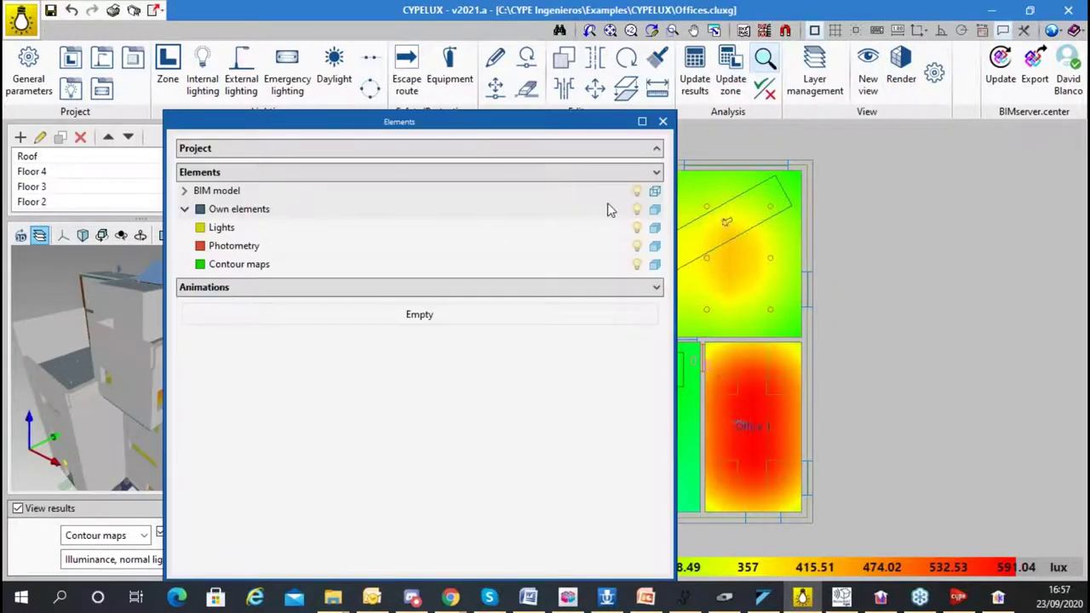
left_click(663, 121)
left_click_drag(125, 332, 104, 408)
scroll(104, 408, "up", 5)
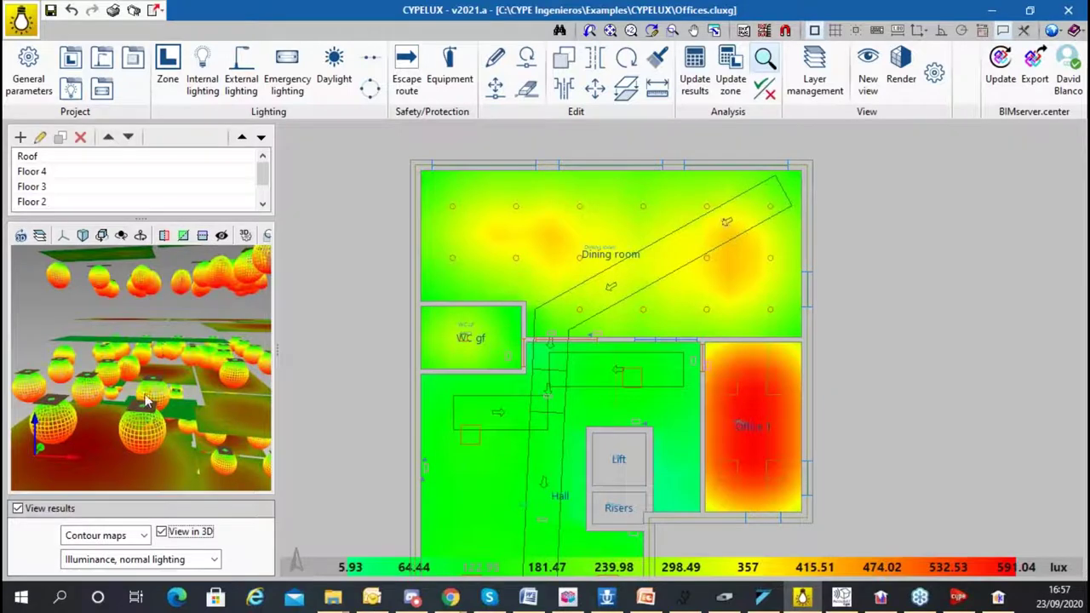
left_click_drag(154, 417, 25, 414)
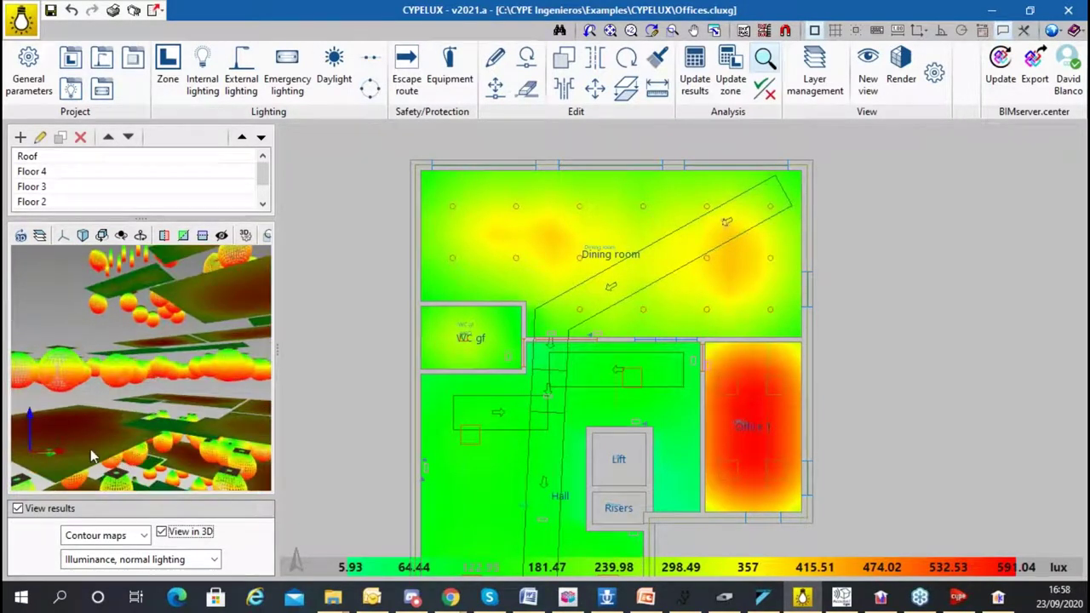
- Switch the displayed results to Glare (UGR), normal lighting
left_click(182, 560)
left_click(181, 509)
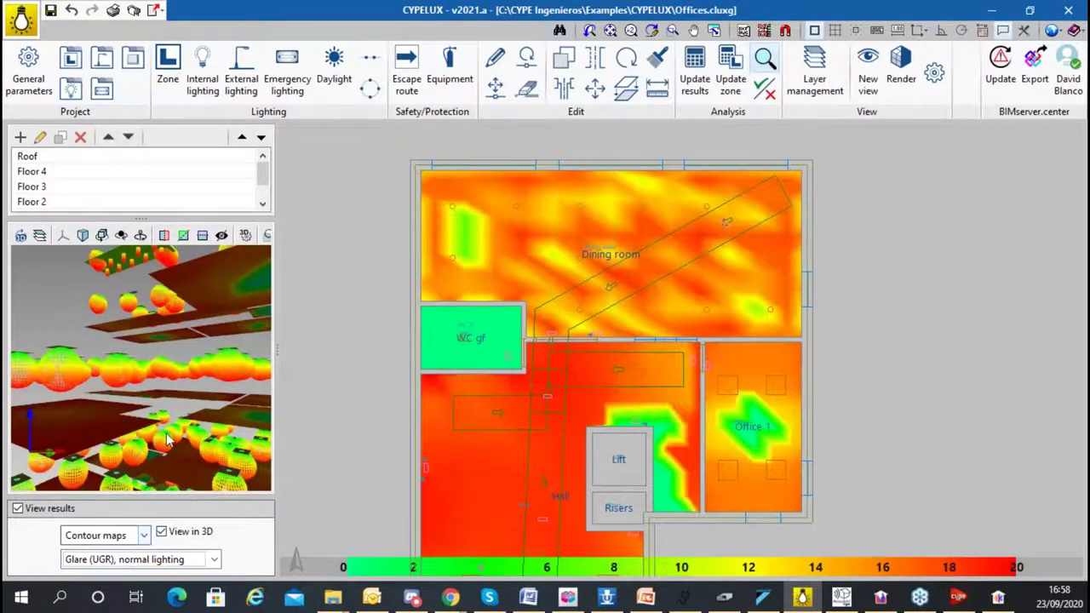
left_click(137, 559)
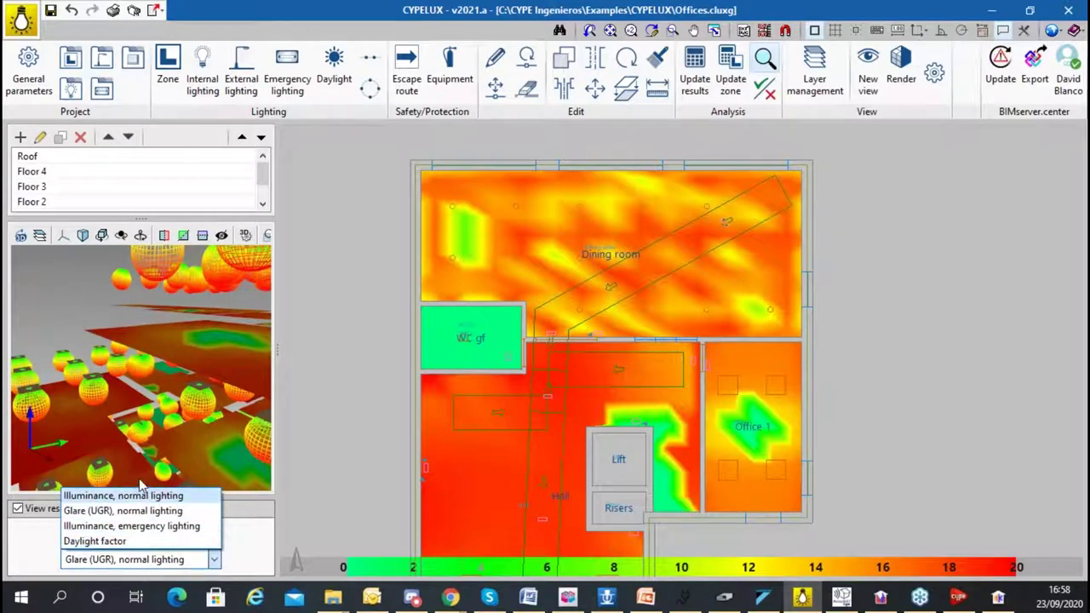
left_click(120, 511)
- View the glare results as contour lines and as numerical values, and return to contour maps
left_click(97, 533)
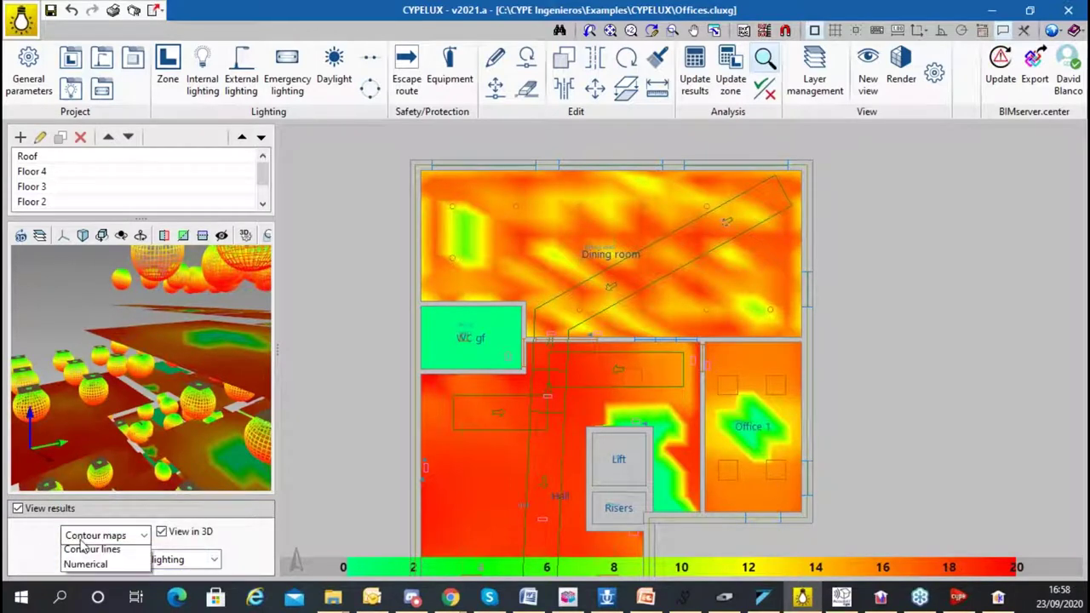
left_click(281, 562)
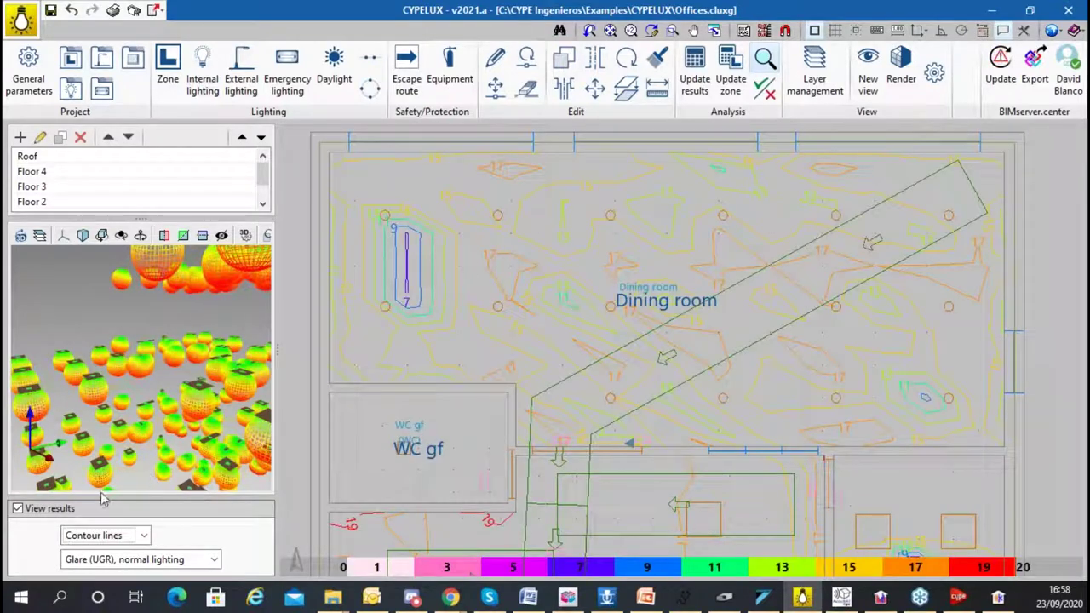
left_click(105, 535)
left_click(86, 583)
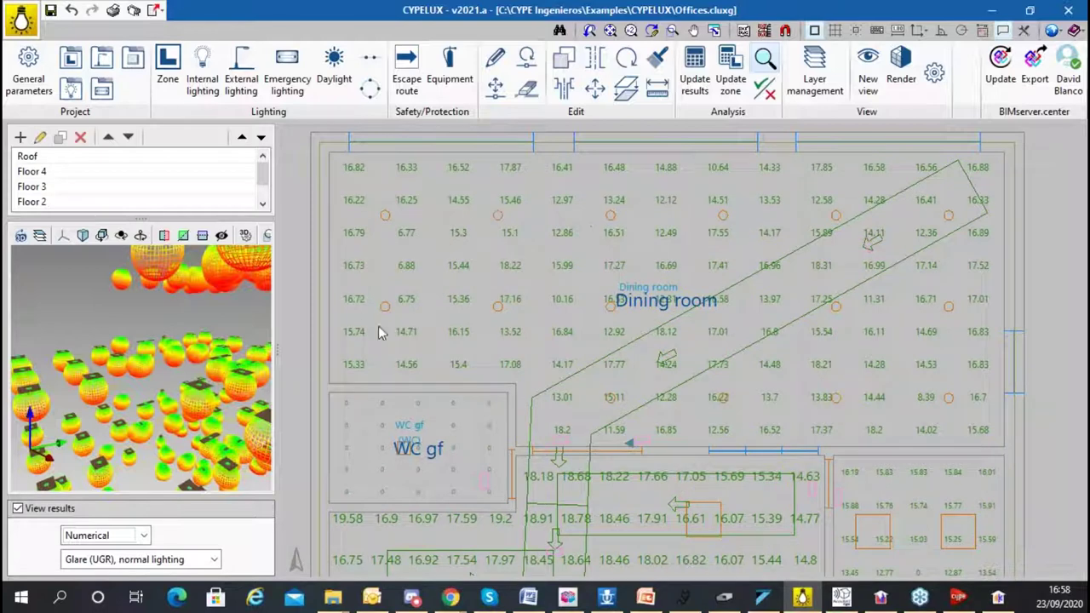
left_click(86, 542)
left_click(111, 552)
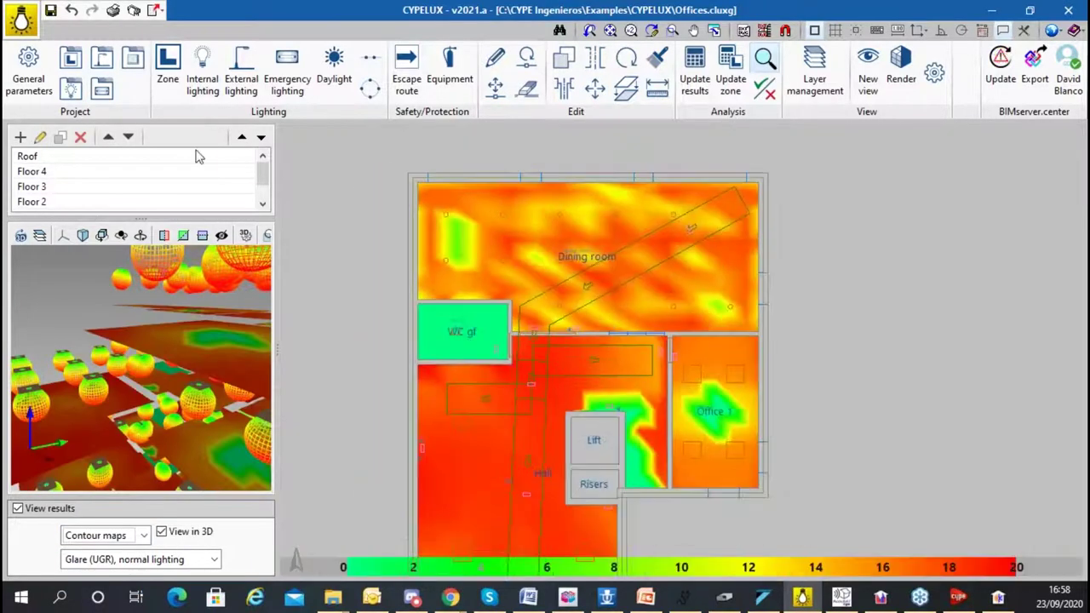
- Enlarge the floor list and view the glare contour maps of Floor 4, Floor 3 and Floor 2
left_click_drag(140, 221, 119, 353)
left_click(85, 216)
left_click(102, 172)
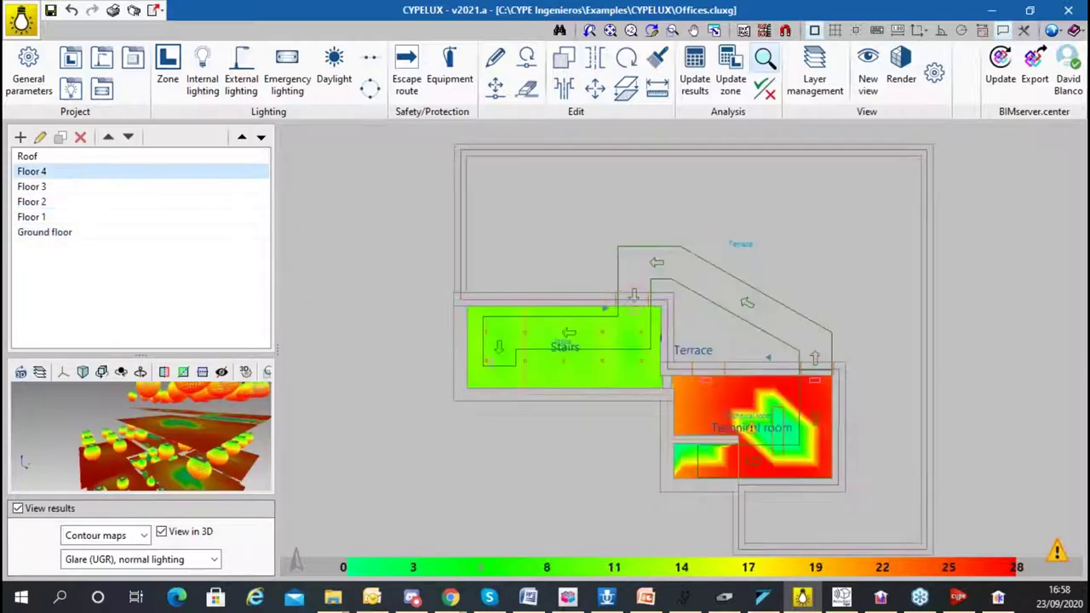
left_click(141, 188)
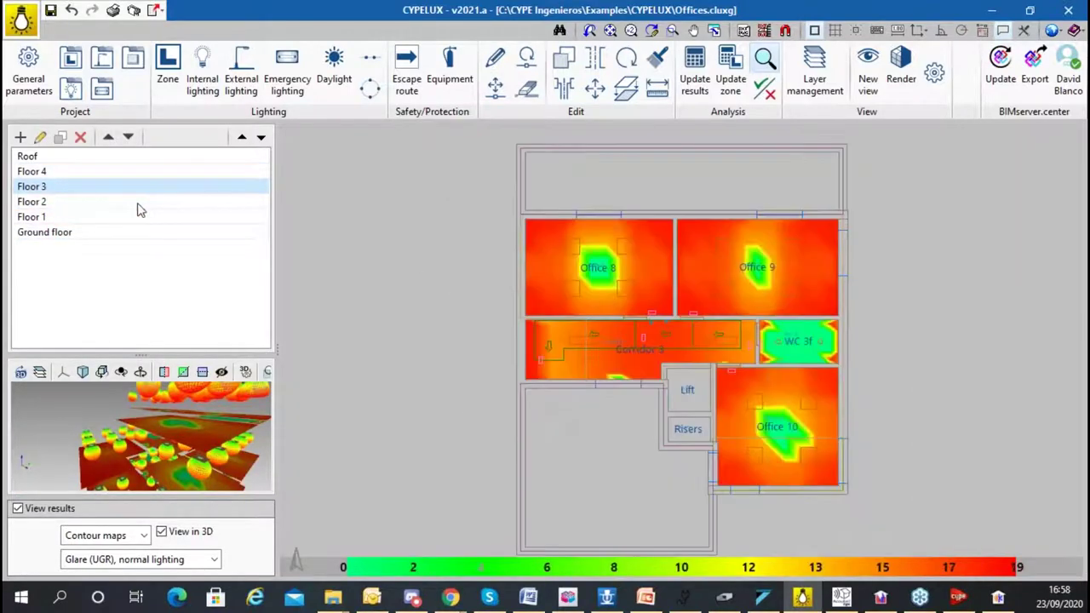
left_click(139, 204)
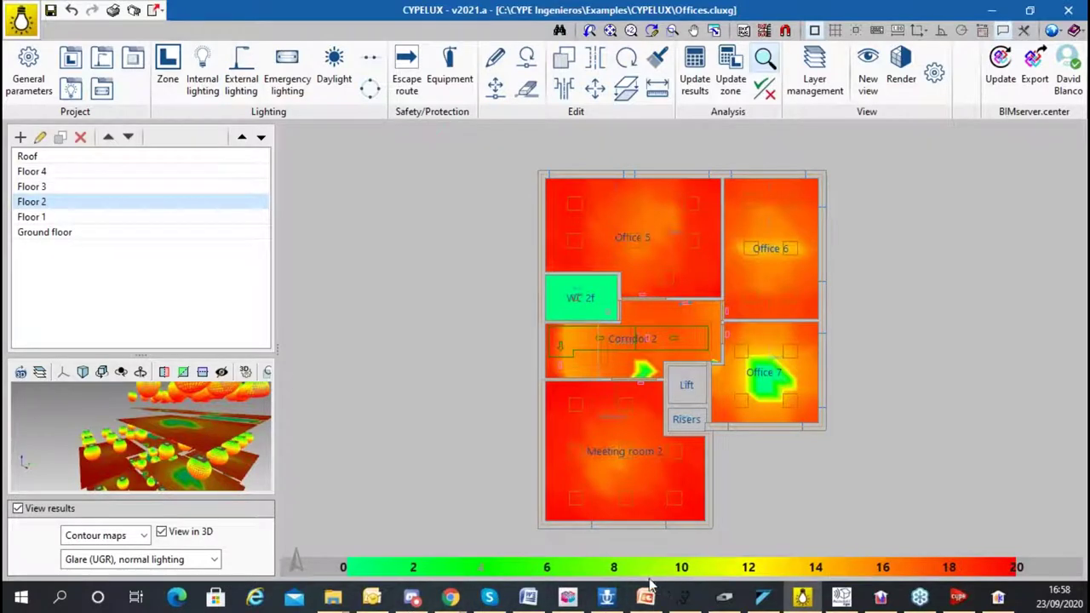
- Switch to CYPEFIRE Hydraulic Systems, hide the DXF drawing of Floor 0 and view its sprinkler network
left_click(607, 596)
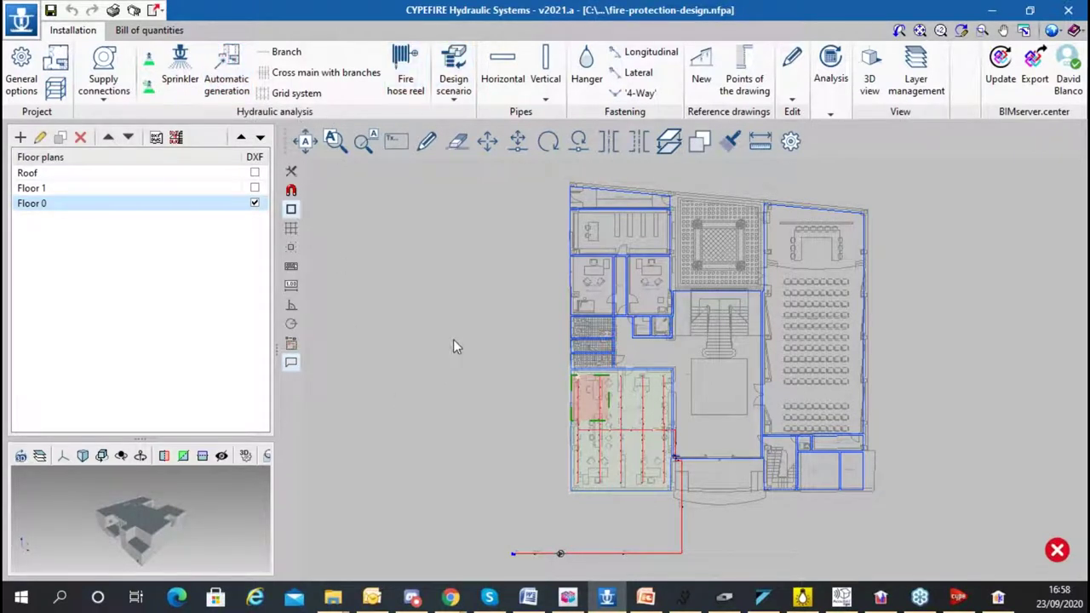
left_click(255, 204)
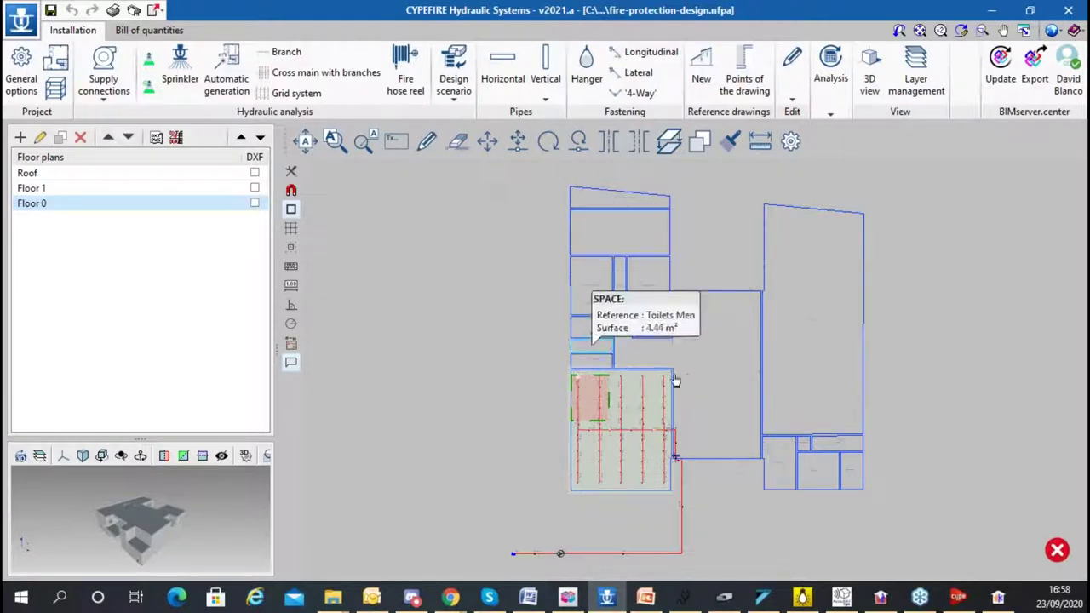
scroll(644, 432, "up", 4)
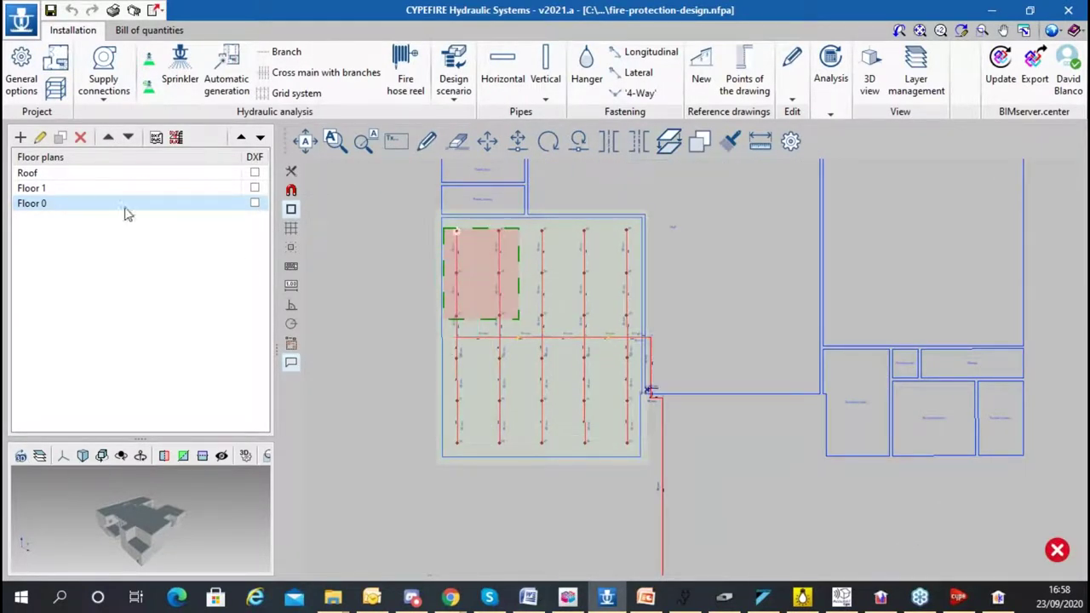
scroll(453, 242, "down", 4)
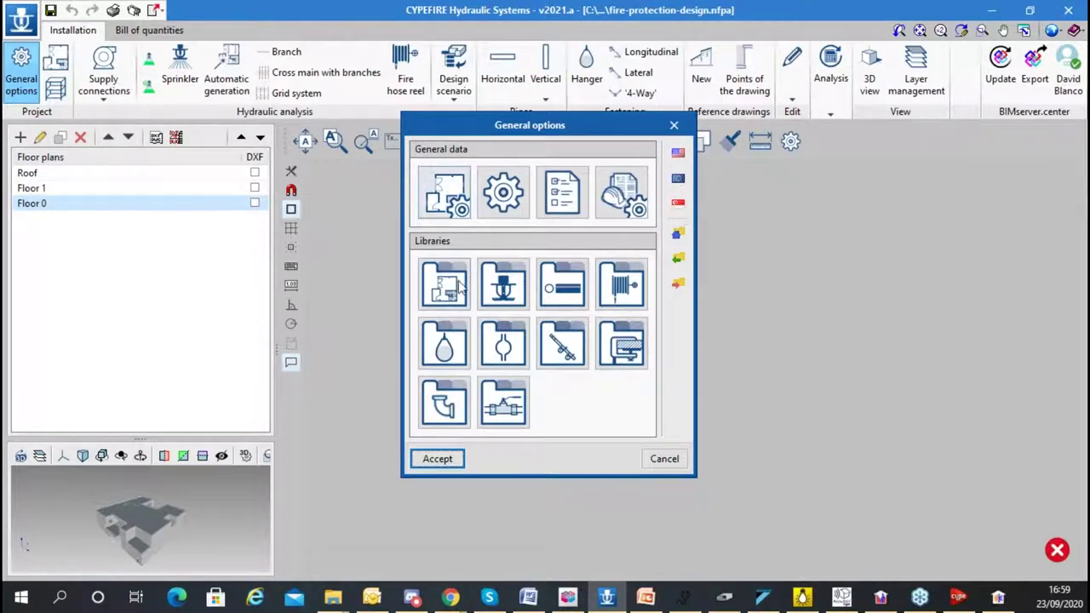
- Open the specific requirements for Light Hazard - Noncombustible unobstructed and review the checks for the standard sprinkler
left_click(453, 216)
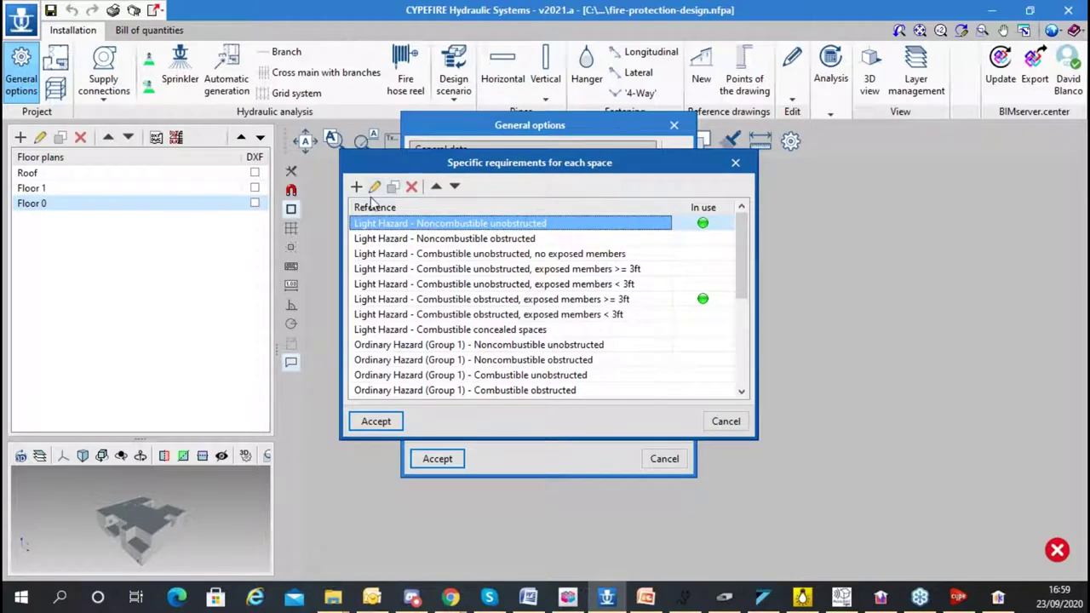
double_click(436, 228)
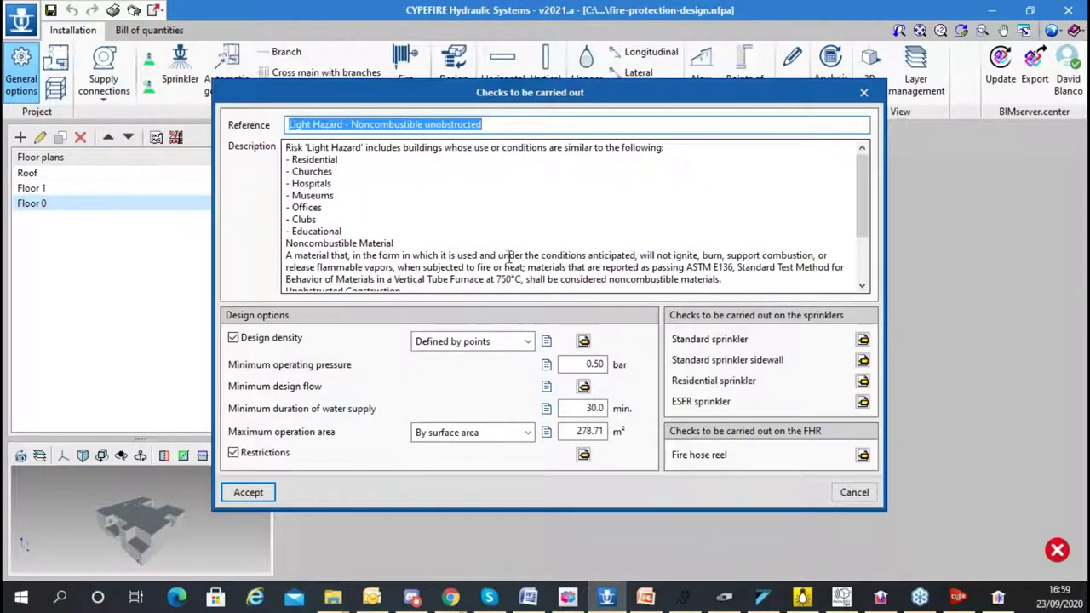
left_click(863, 339)
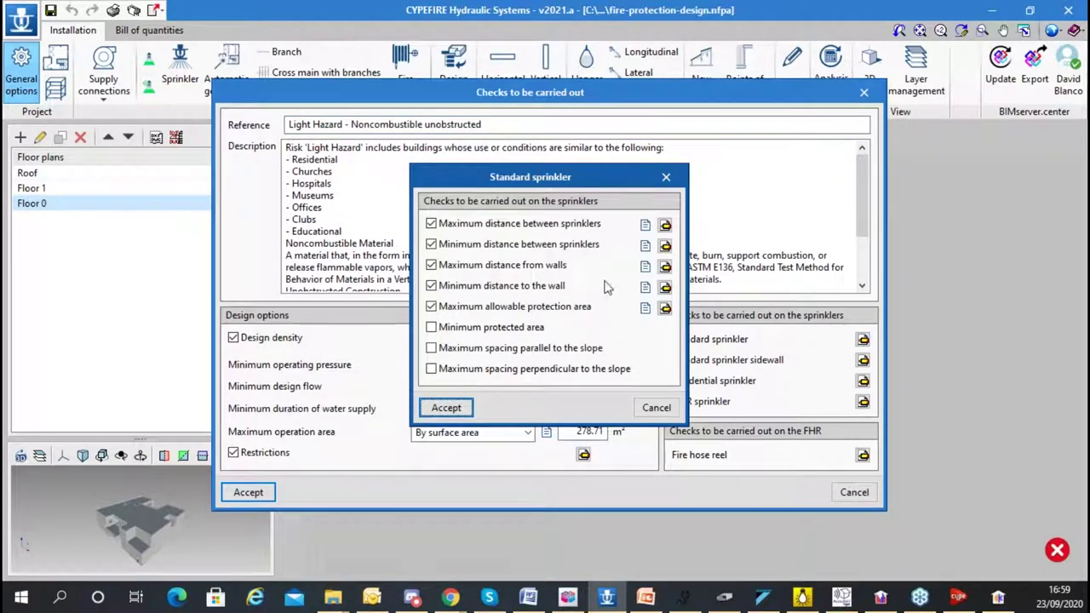
left_click(655, 408)
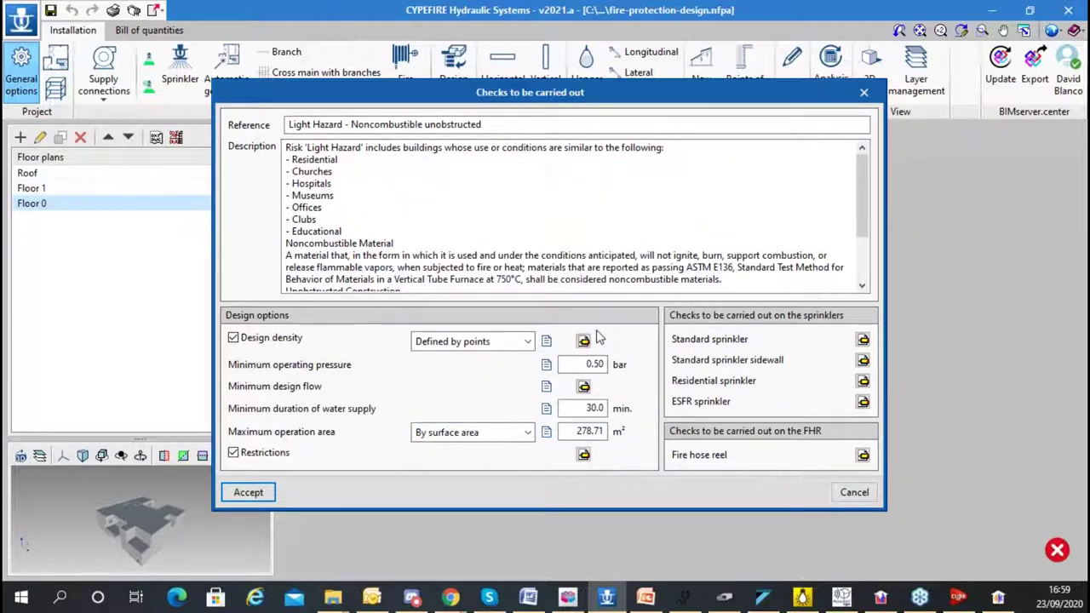
- Review the design density curve, minimum water supply duration and minimum design flow equations of this hazard category without changing them
left_click(584, 341)
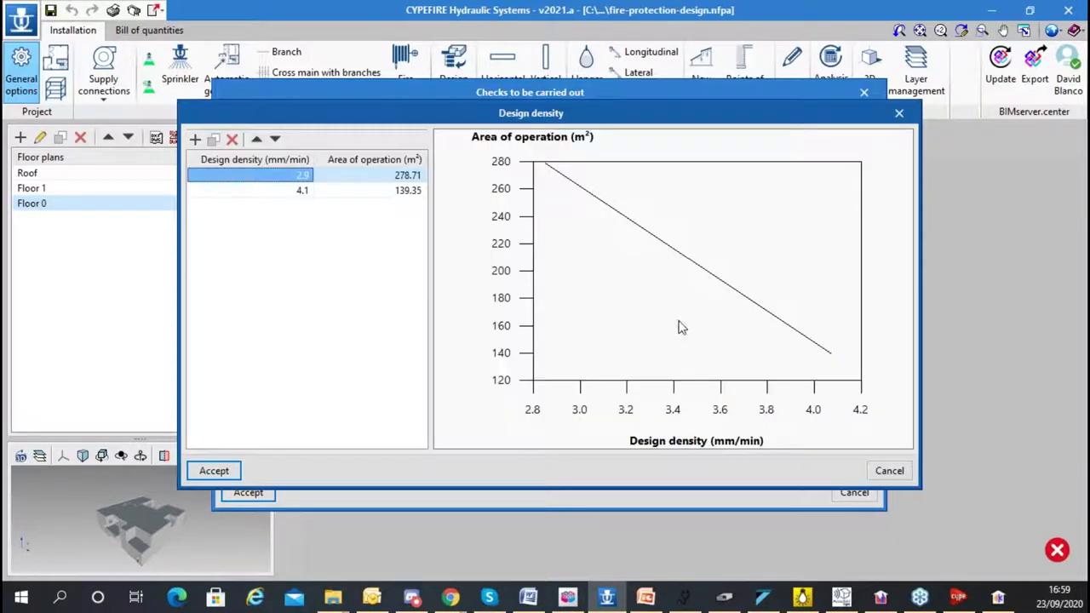
left_click(889, 471)
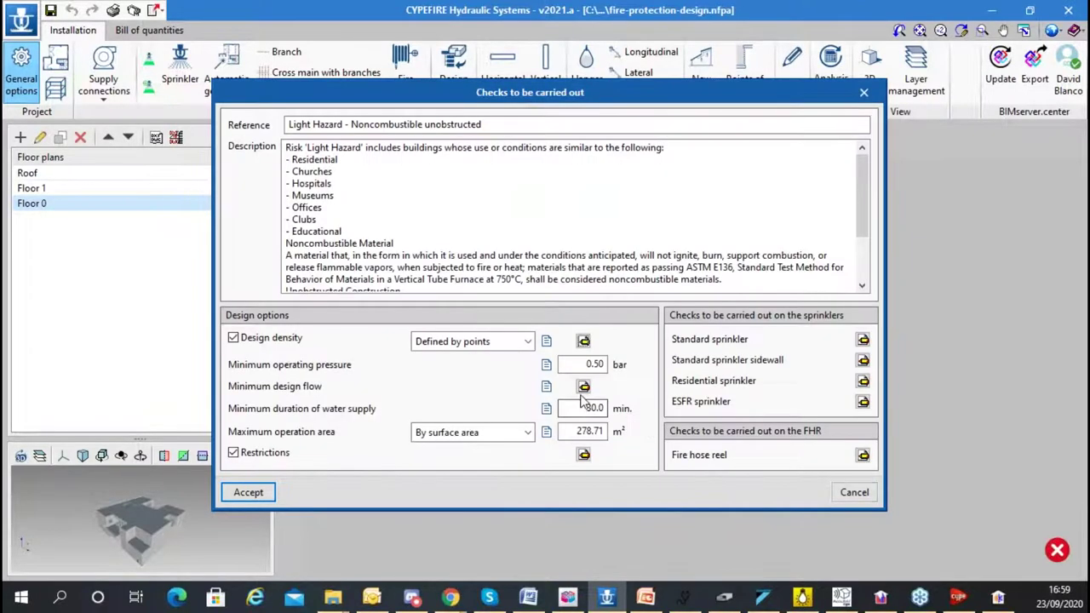
double_click(594, 408)
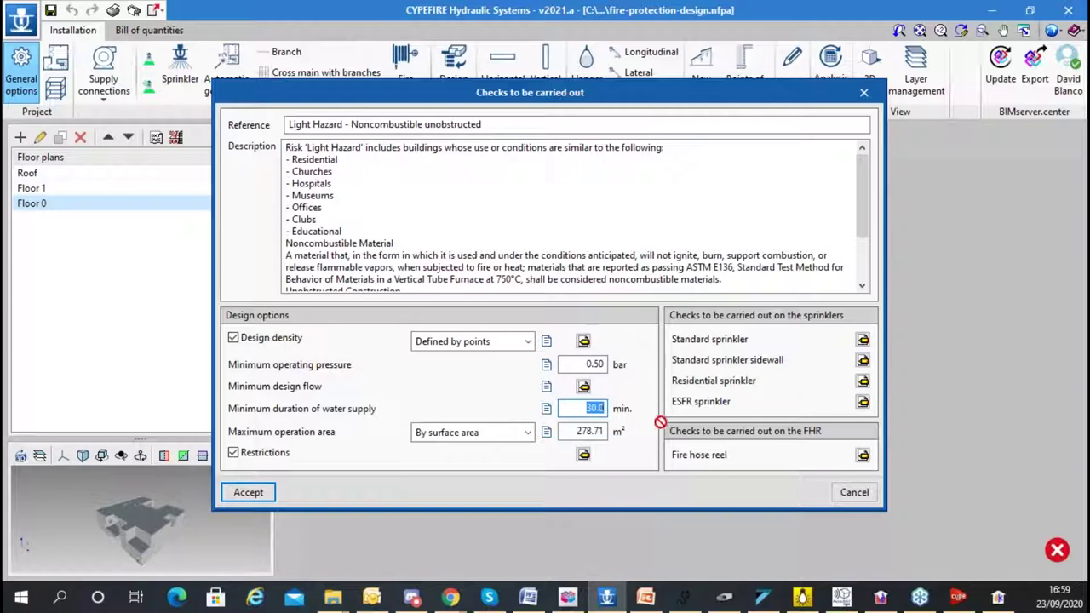
left_click(583, 386)
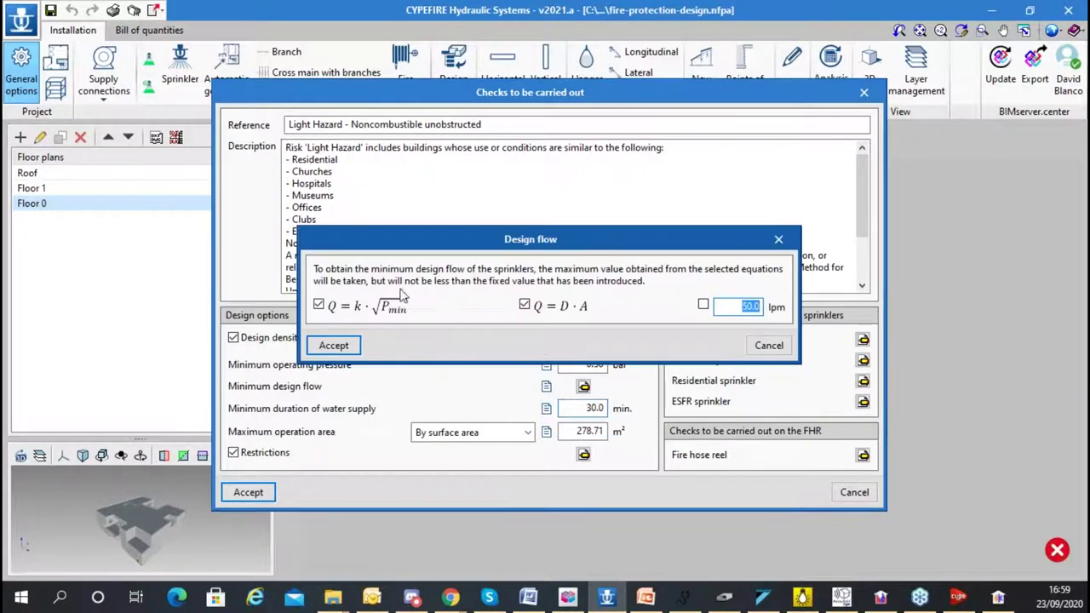
left_click(766, 345)
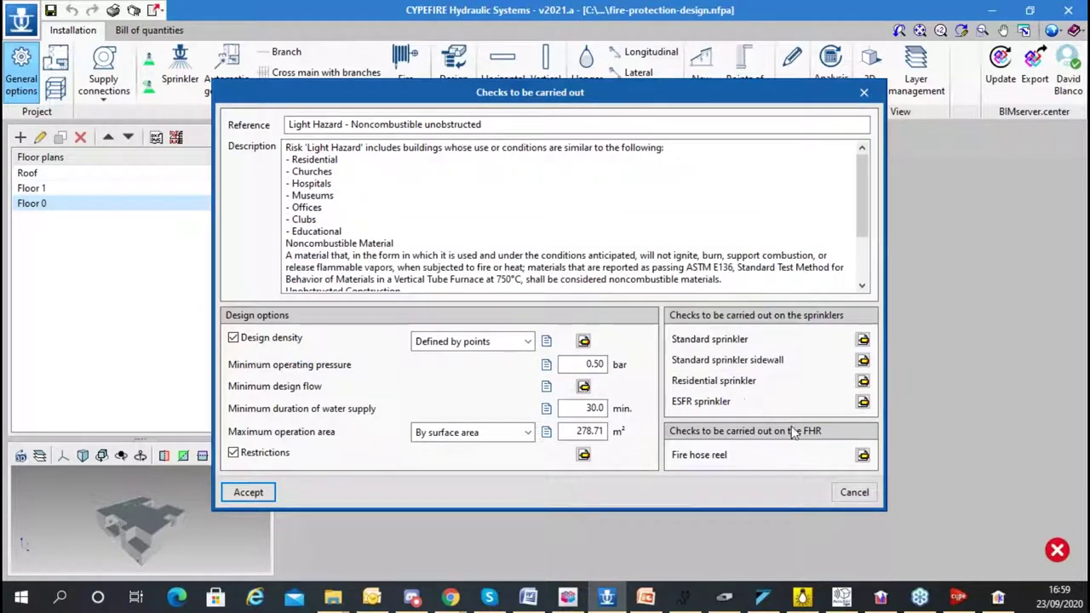
- Review the fire hose reel checks and close the specific requirements without saving changes
left_click(862, 456)
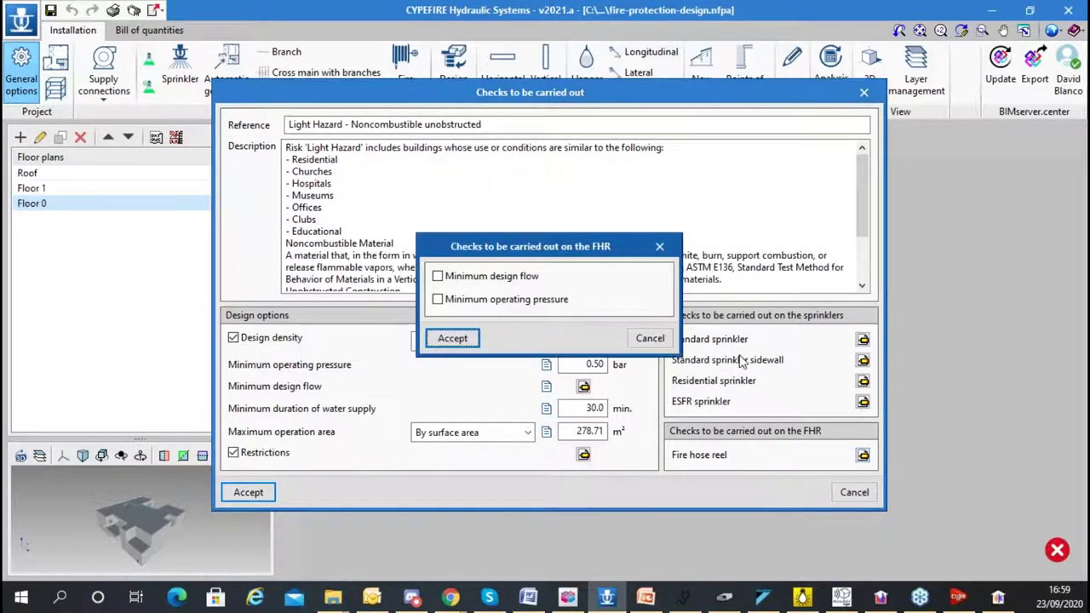
left_click(665, 345)
left_click(852, 493)
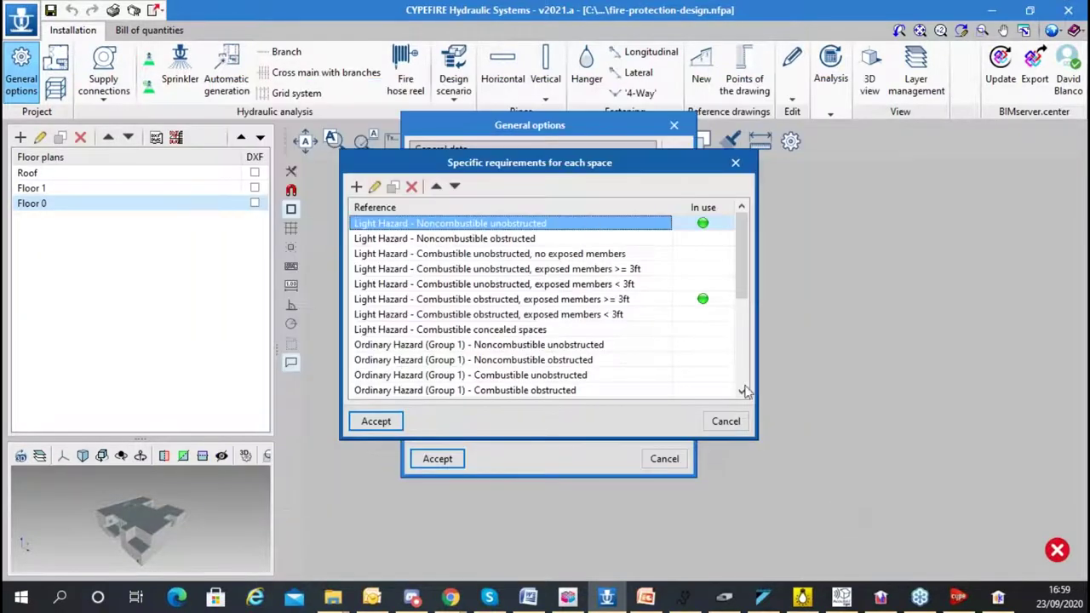
left_click(726, 421)
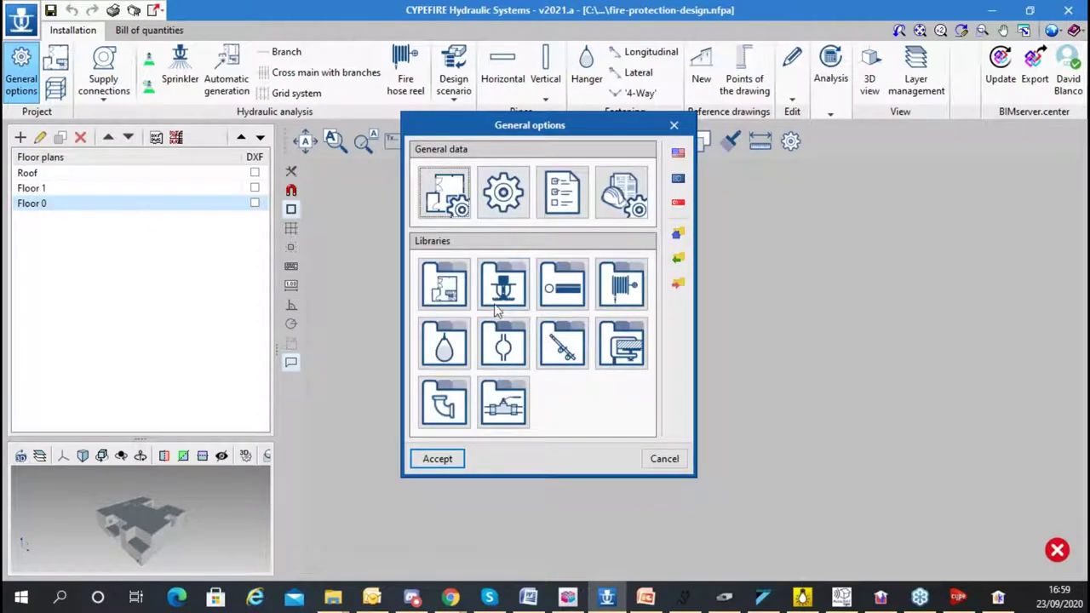
- Review the OFFICE and ARCHIVE entries in the space types library, then close the library without saving changes
left_click(450, 281)
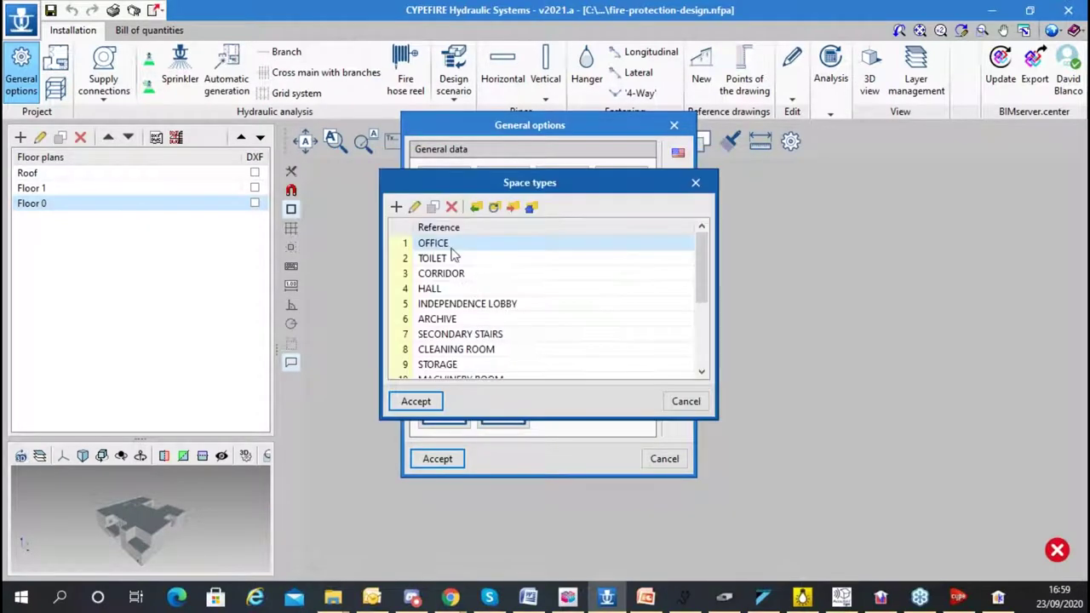
left_click(416, 208)
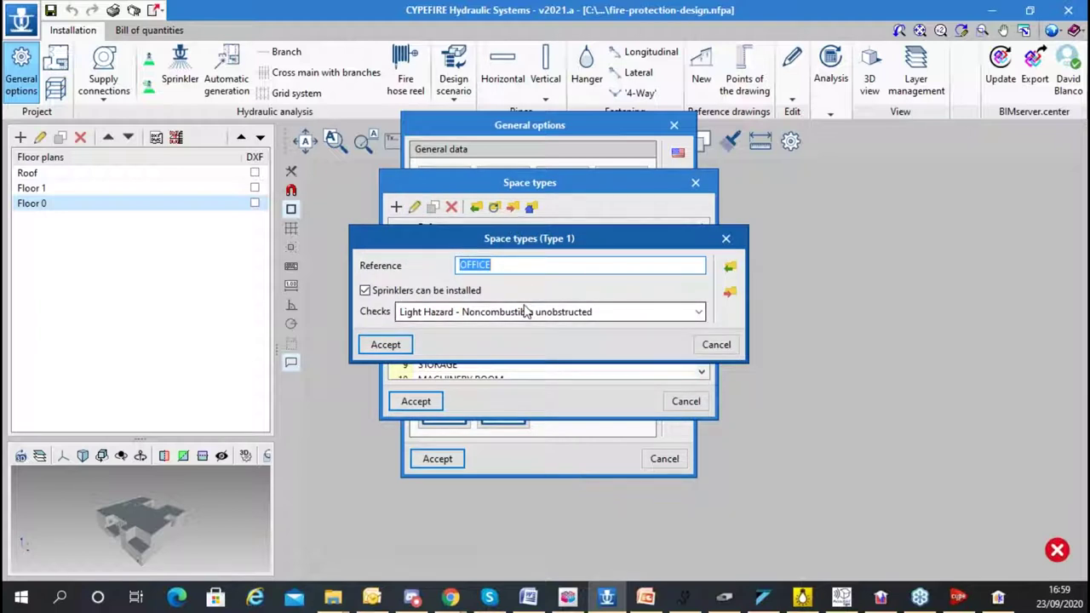
left_click(716, 345)
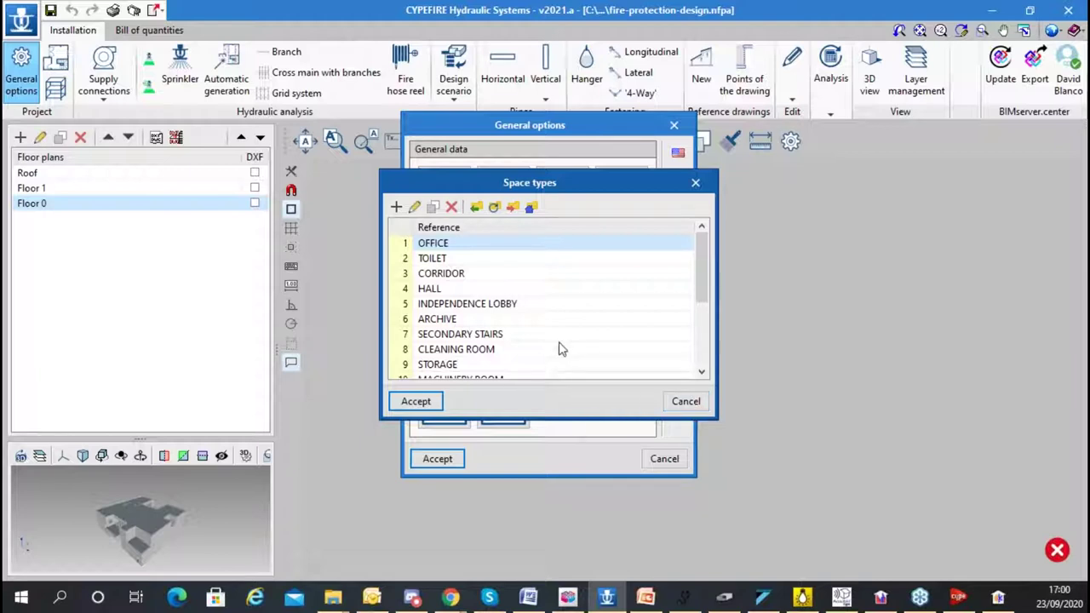
double_click(466, 321)
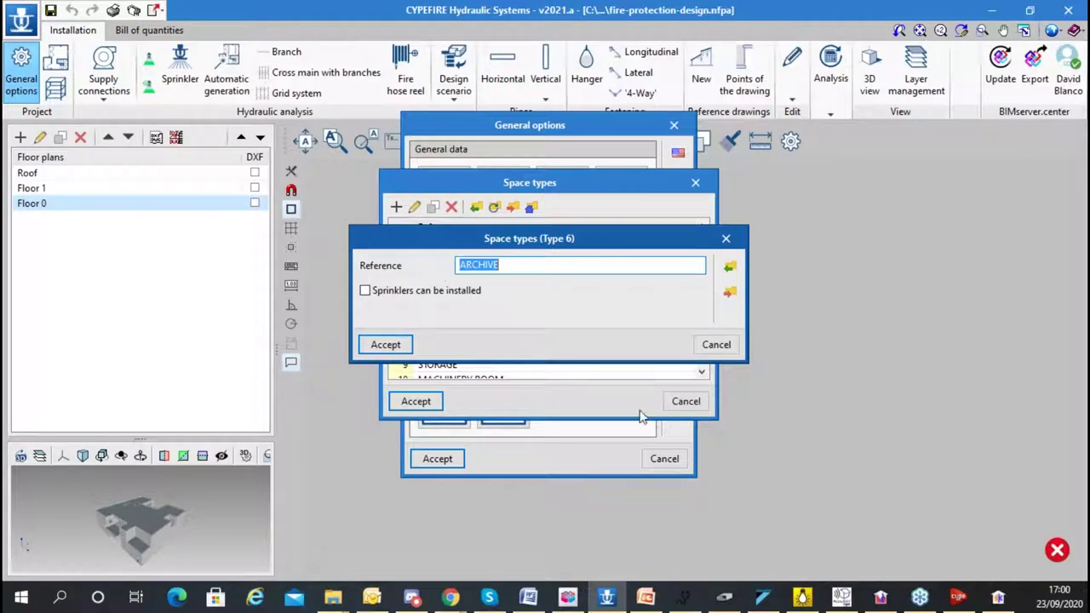
left_click(716, 345)
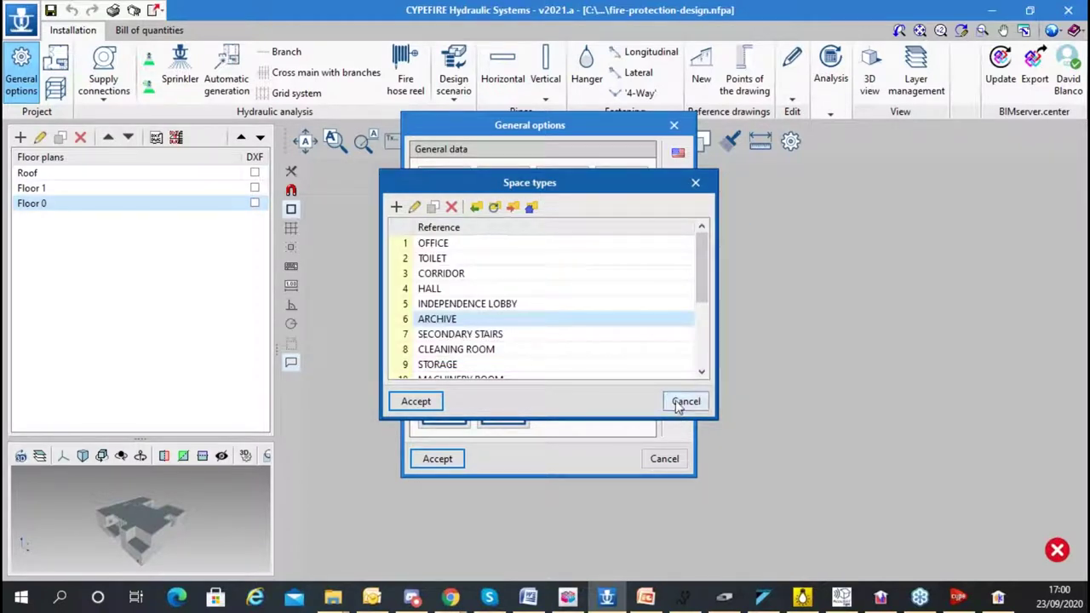
left_click(685, 401)
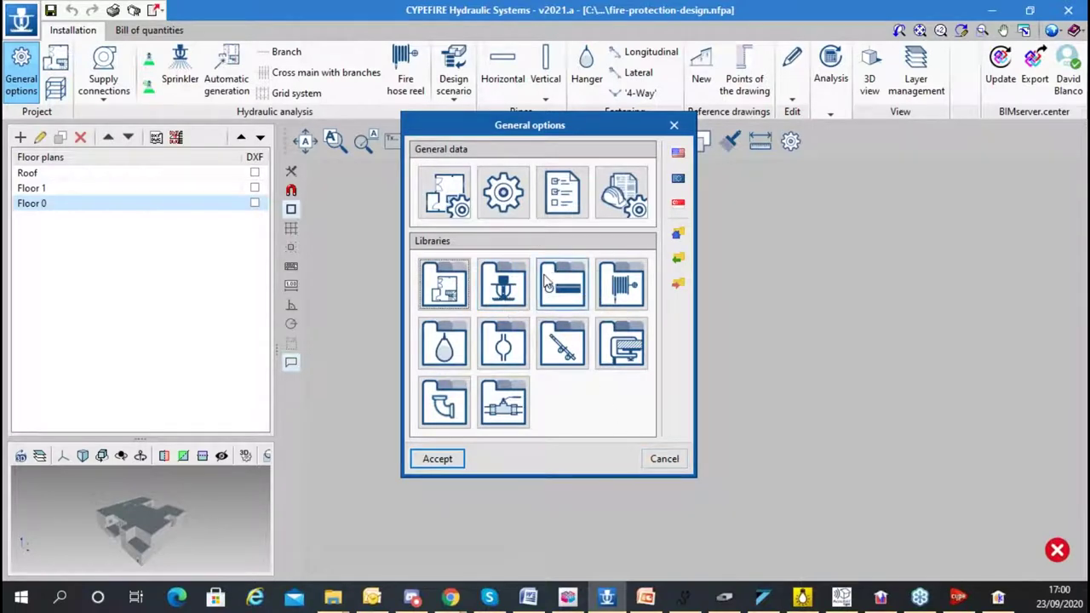
- Review the calculation equation choices and automatic accessory generation settings in the general data, then close the general options without changes
left_click(504, 203)
left_click(620, 104)
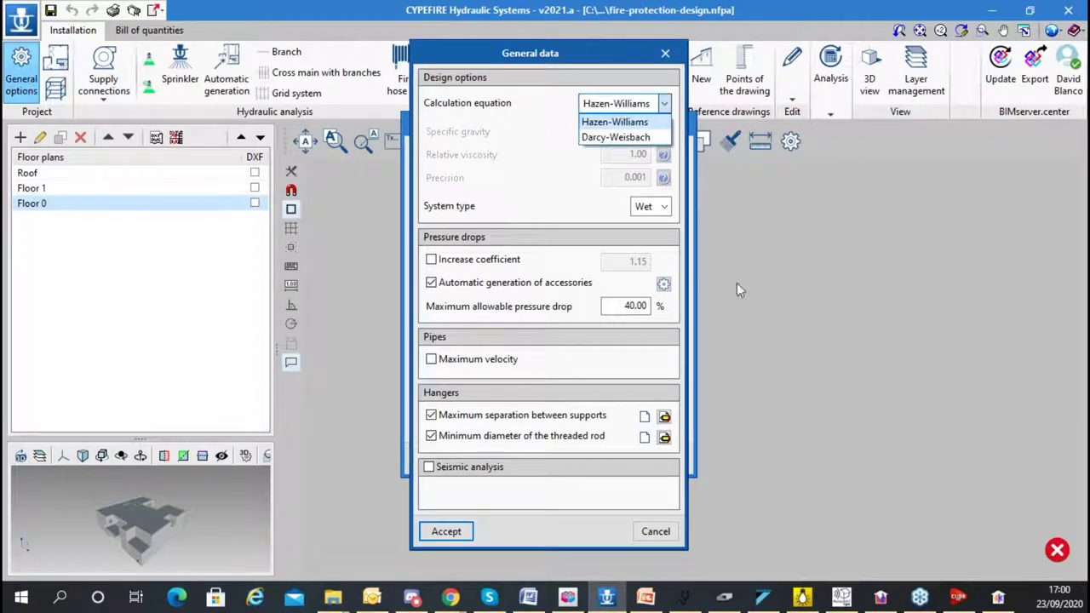
left_click(683, 250)
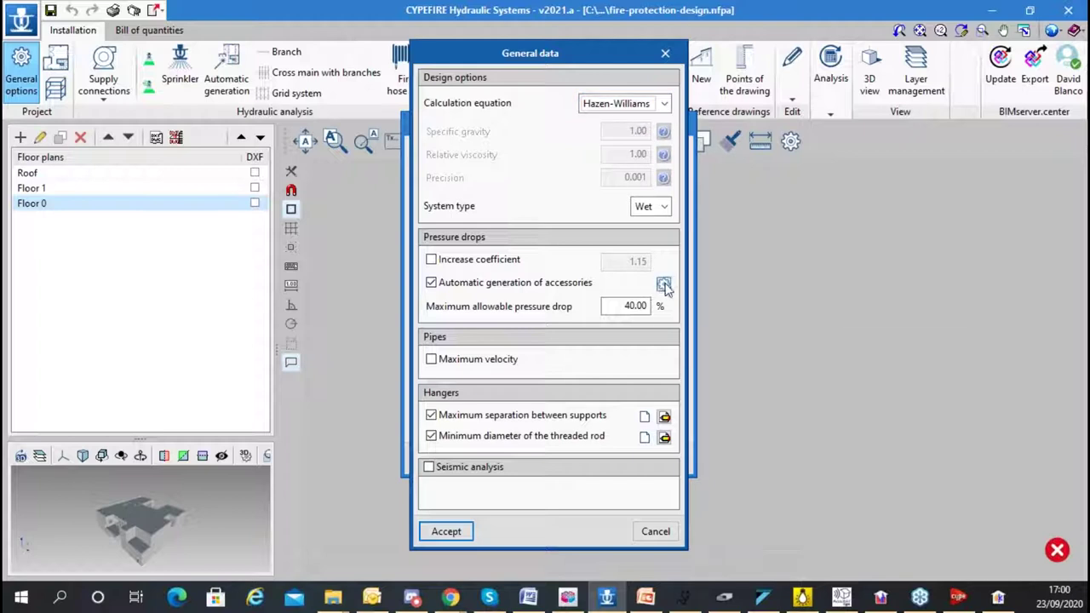
left_click(663, 284)
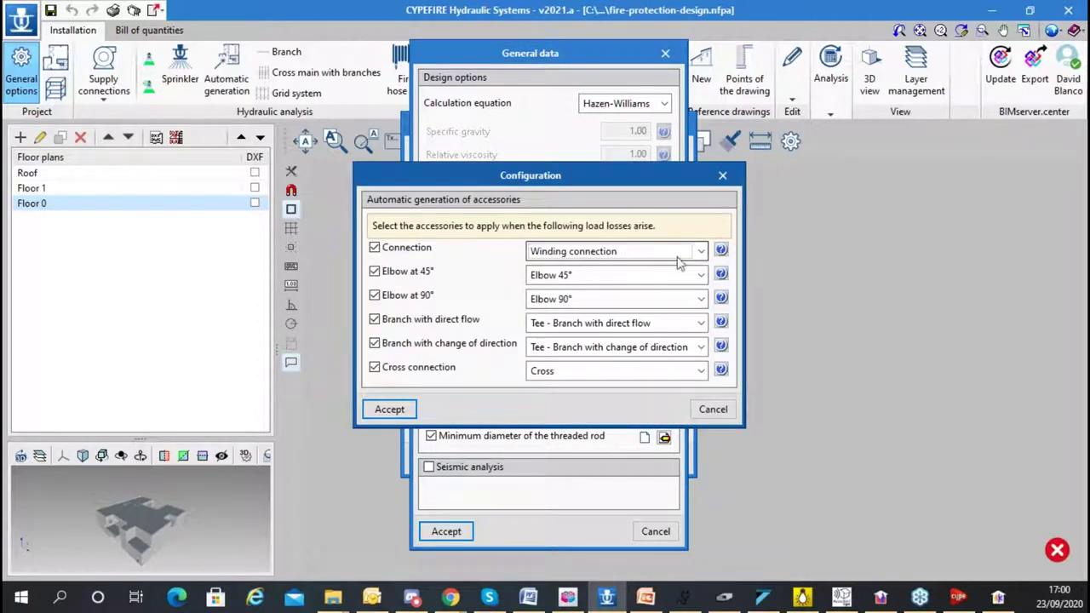
left_click(713, 409)
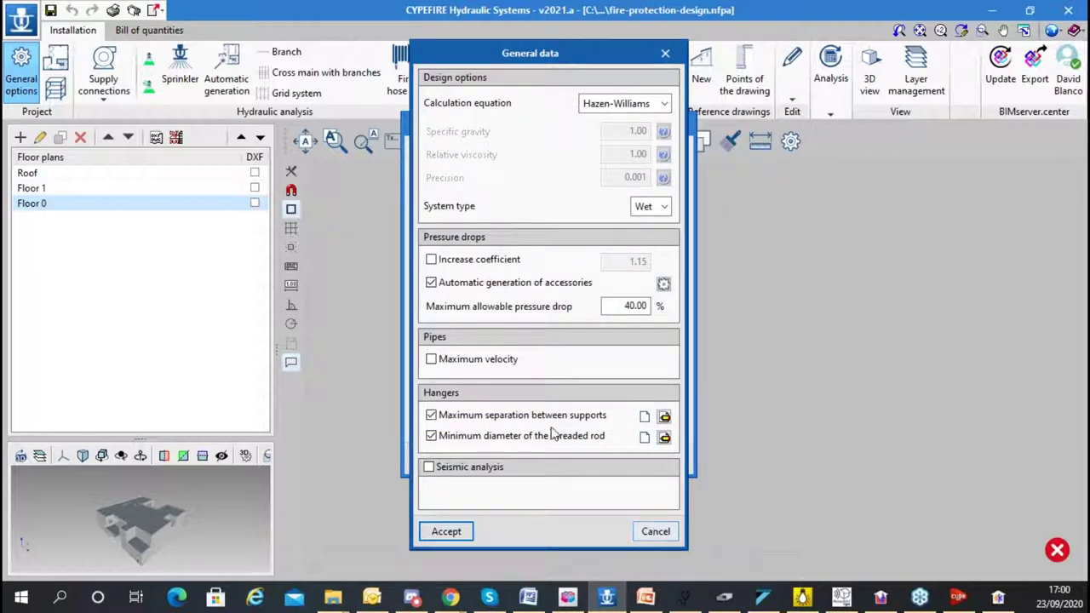
left_click(659, 532)
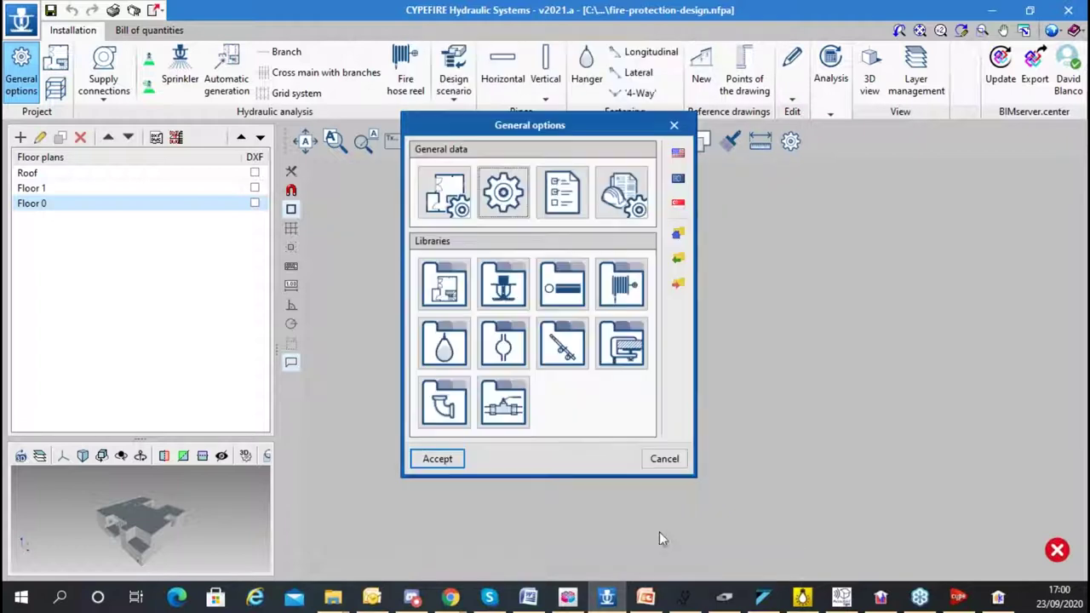
left_click(656, 458)
- Examine Floor 0's sprinkler layout, open the 3D view of the installation with its supply tank and start the spray pattern animation
scroll(457, 268, "up", 2)
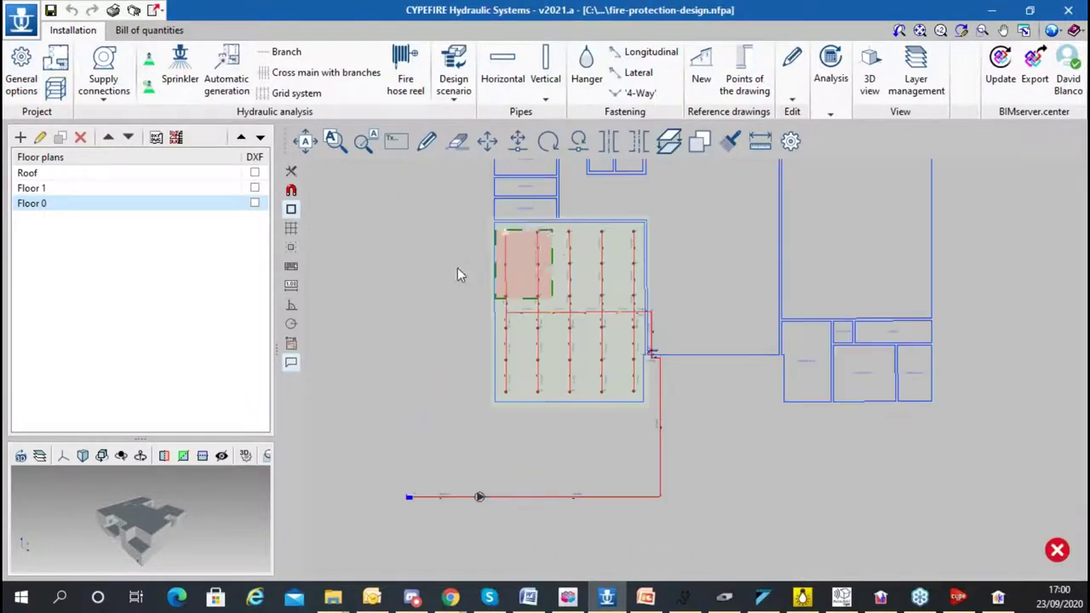
mouse_move(536, 270)
scroll(536, 271, "up", 4)
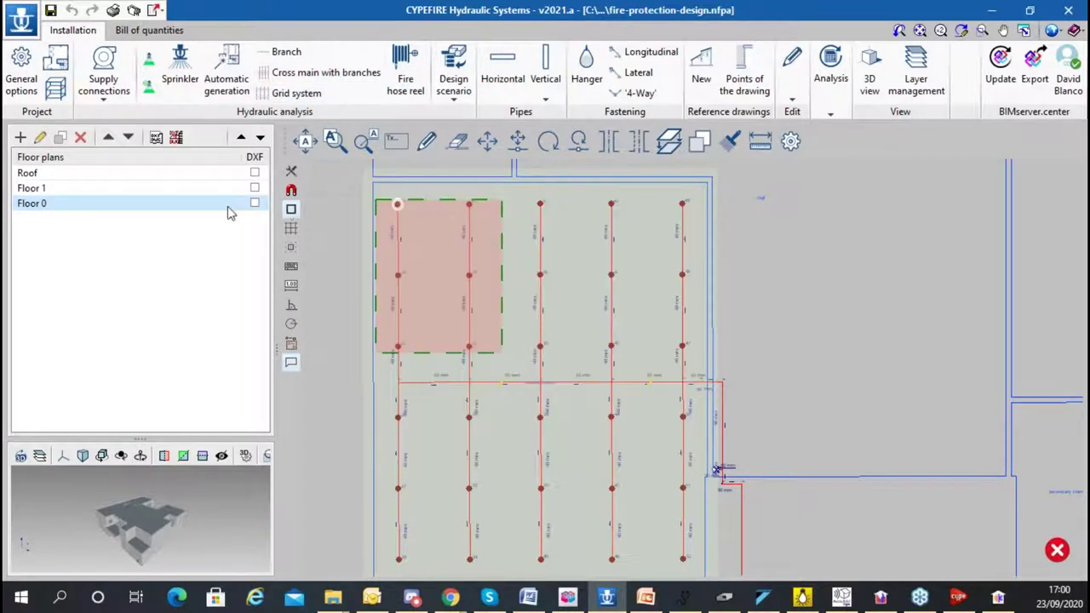
left_click(869, 68)
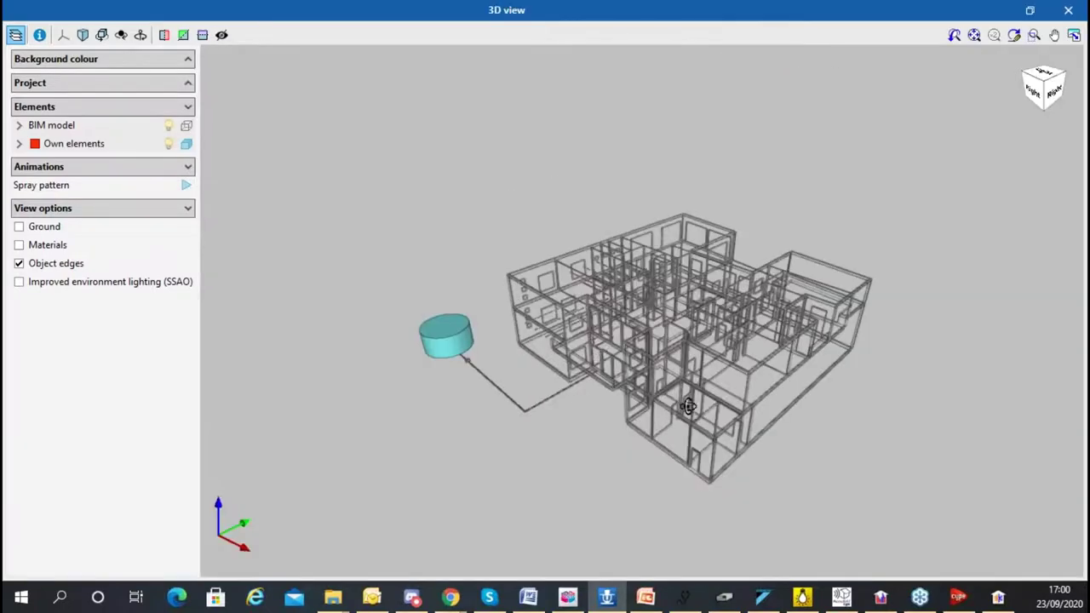
left_click_drag(688, 406, 709, 364)
scroll(528, 398, "up", 2)
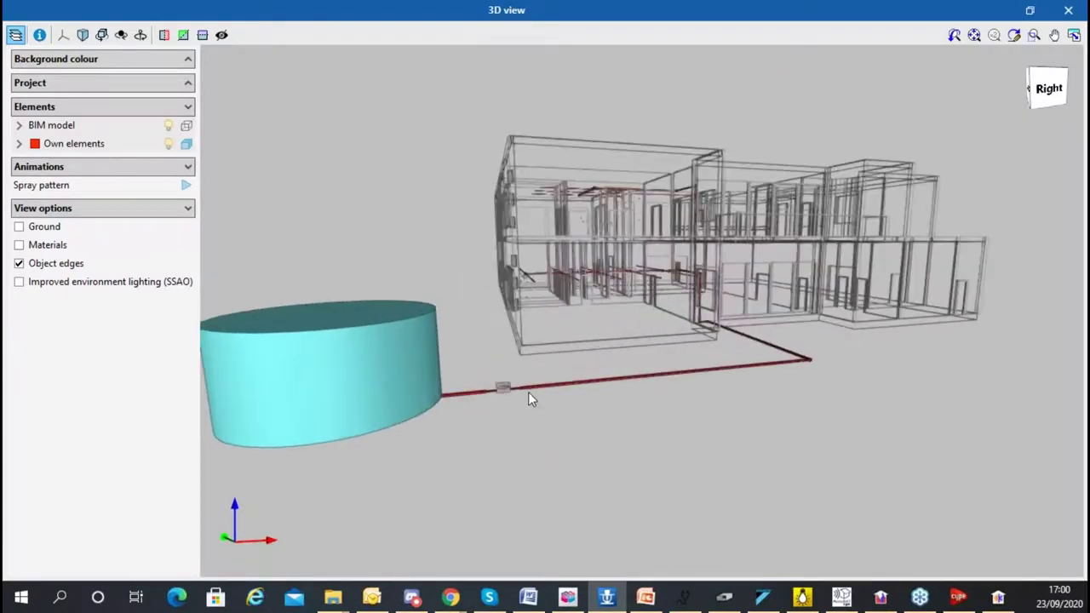
left_click_drag(582, 366, 132, 166)
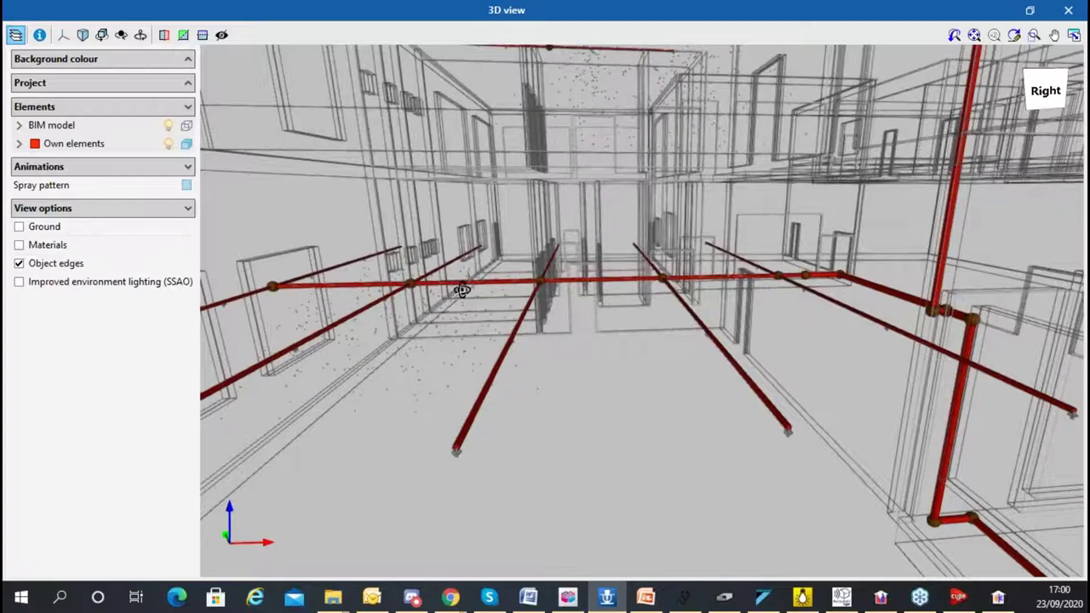
- Examine the sprinkler branches, cross main and riser connections inside the 3D building model while the spray pattern animation runs
scroll(461, 290, "up", 2)
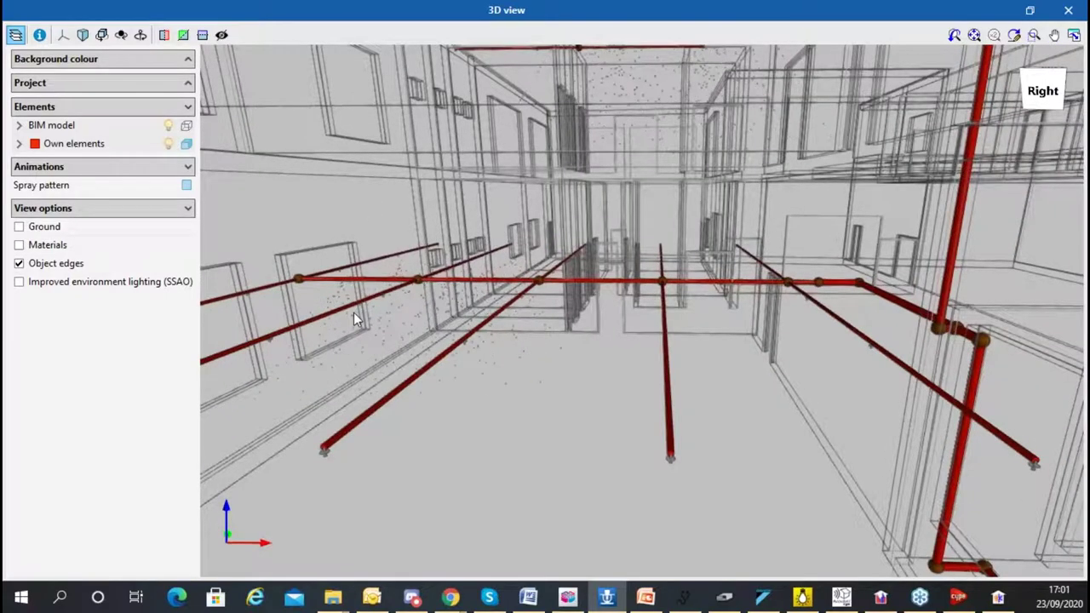
scroll(376, 308, "up", 3)
middle_click_drag(456, 286, 405, 287)
middle_click_drag(476, 289, 572, 320)
mouse_move(619, 325)
middle_mouse_down()
mouse_move(656, 338)
mouse_move(691, 307)
mouse_move(431, 372)
mouse_move(485, 366)
mouse_move(474, 359)
mouse_move(533, 295)
mouse_move(584, 354)
middle_mouse_up()
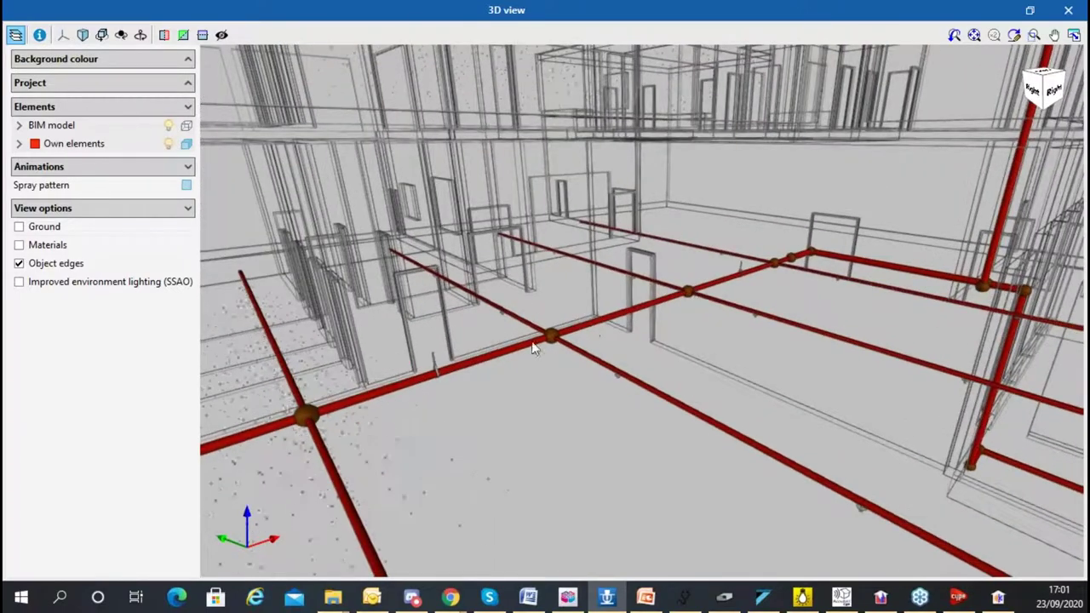
mouse_move(668, 309)
middle_mouse_down()
mouse_move(579, 316)
mouse_move(757, 323)
middle_mouse_up()
scroll(717, 149, "down", 5)
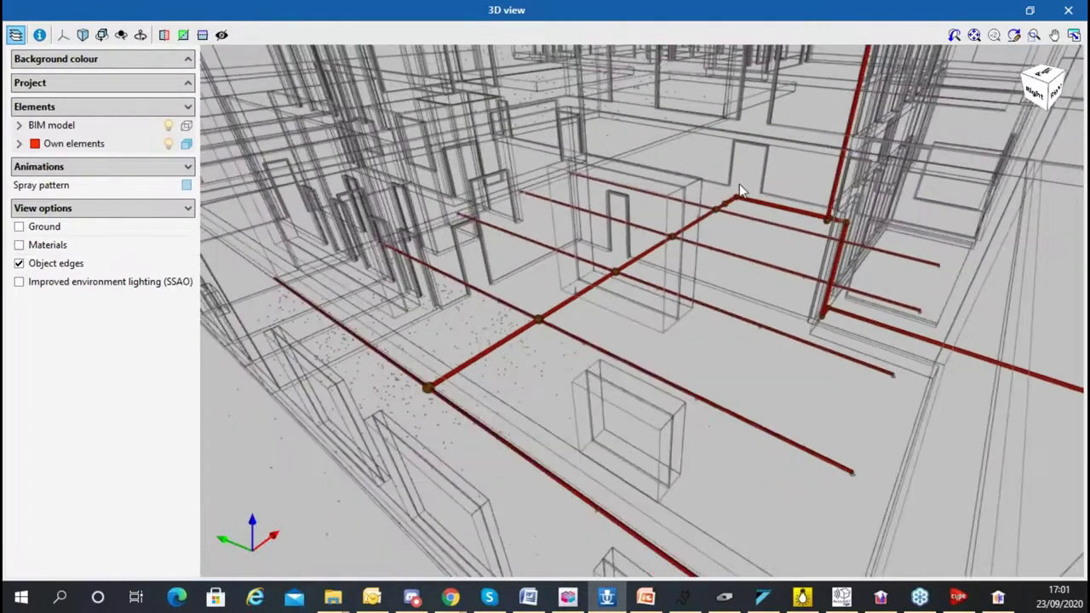
mouse_move(739, 184)
middle_mouse_down()
mouse_move(747, 129)
mouse_move(673, 110)
mouse_move(535, 105)
middle_mouse_up()
scroll(789, 335, "up", 5)
scroll(730, 292, "up", 5)
scroll(699, 247, "down", 3)
scroll(699, 247, "down", 2)
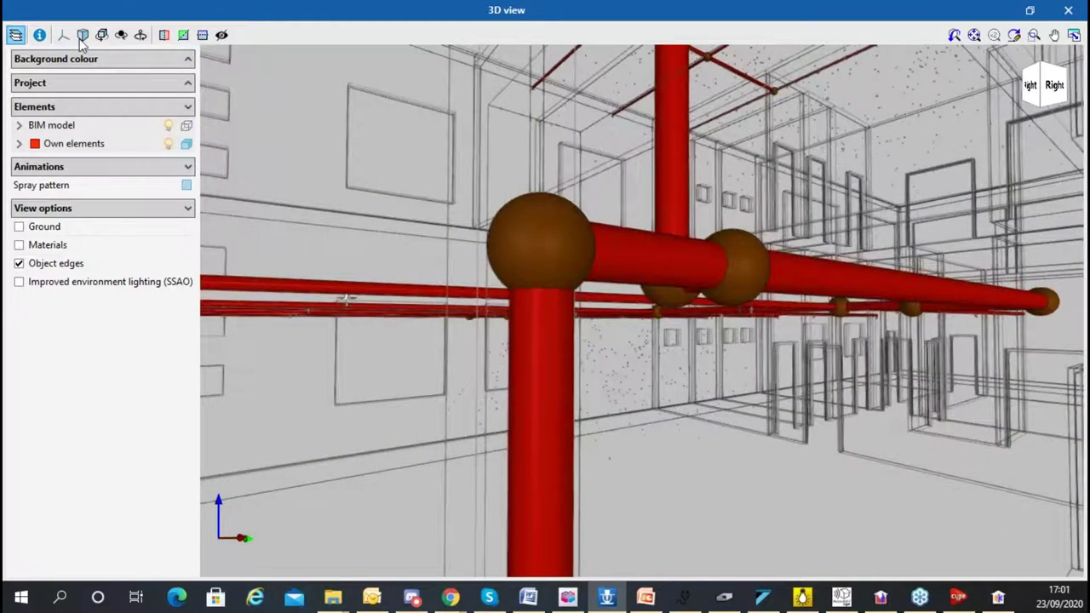
- Query the properties of the tee and the adjoining pipe beside the riser in the 3D model, then close the 3D view
left_click(39, 34)
left_click(722, 288)
left_click(722, 284)
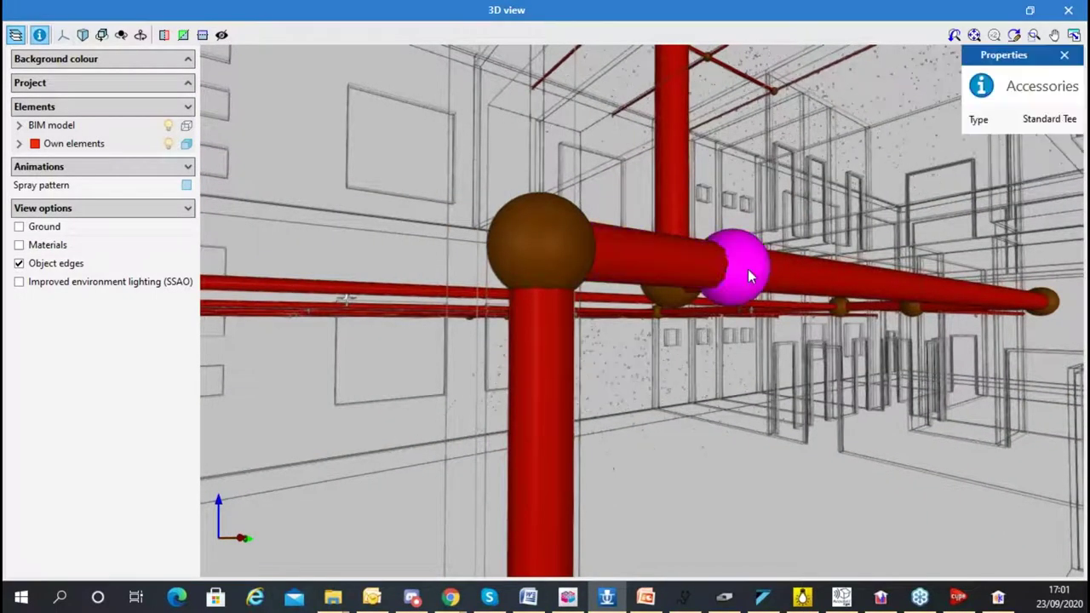
left_click(683, 273)
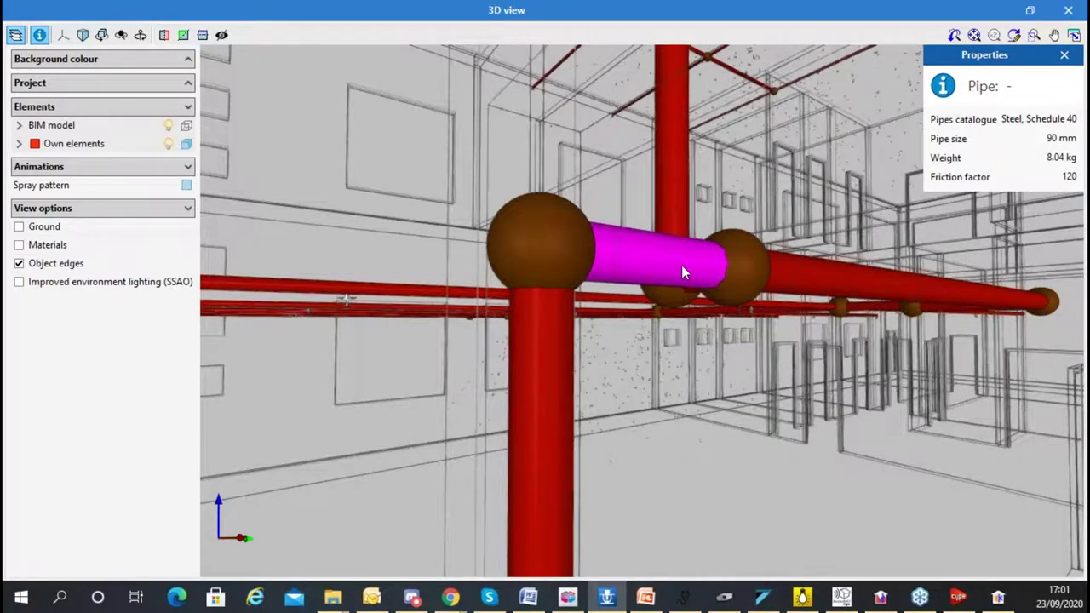
left_click(737, 266)
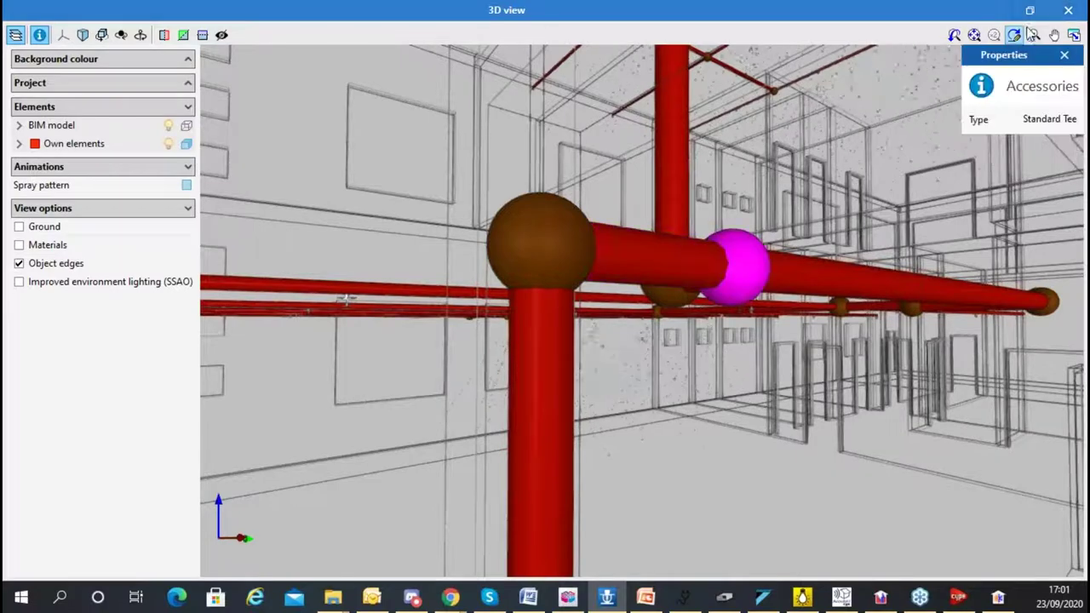
left_click(1068, 9)
- Run the hydraulic analysis and inspect the data of the upper pipe on Floor 0's rightmost branch line without changing it
left_click(830, 79)
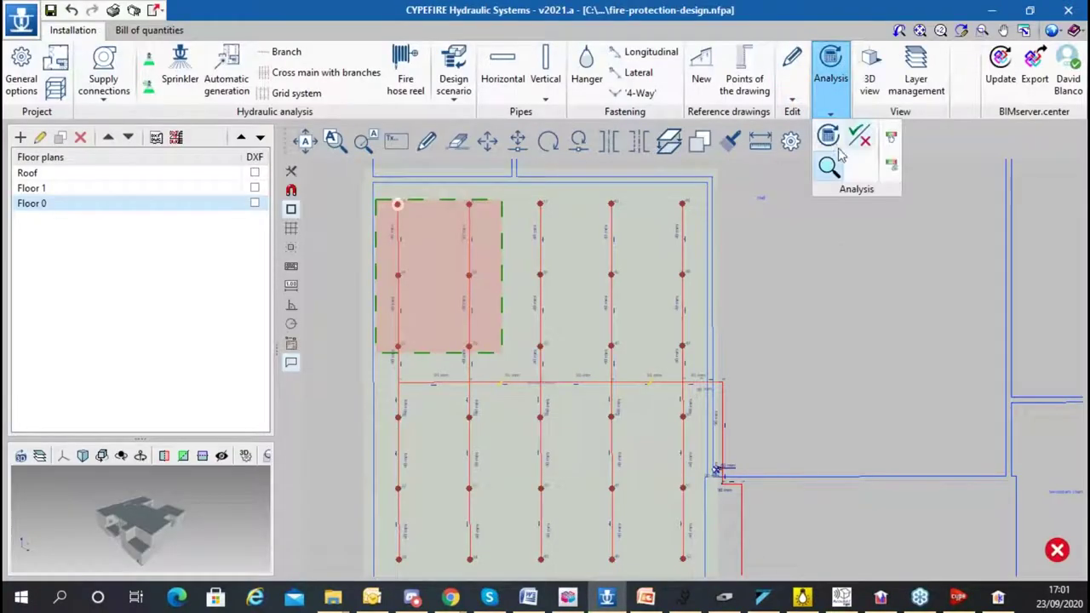
left_click(829, 138)
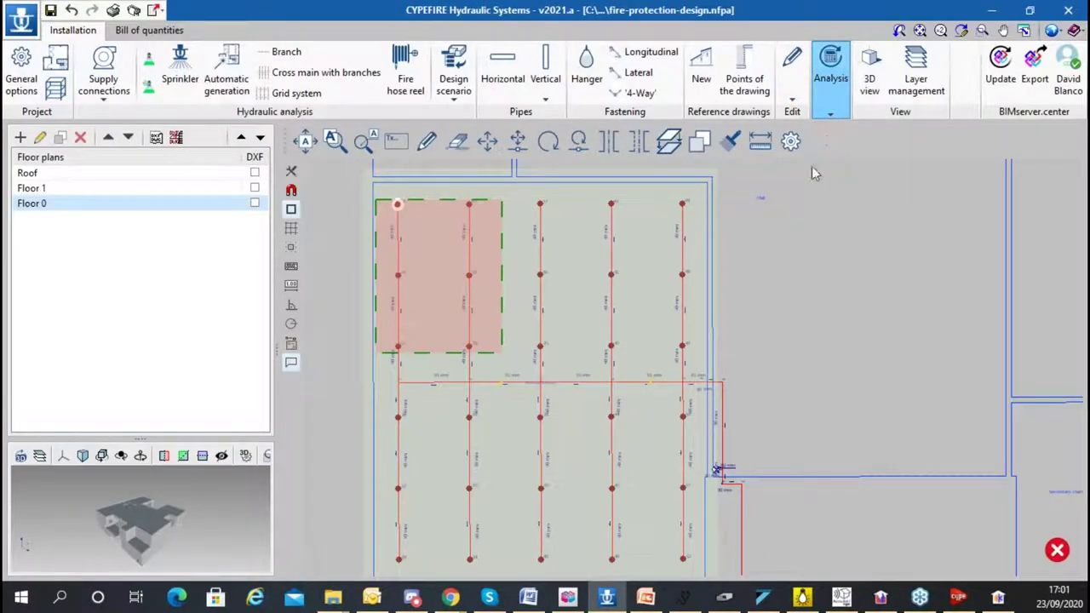
left_click(549, 337)
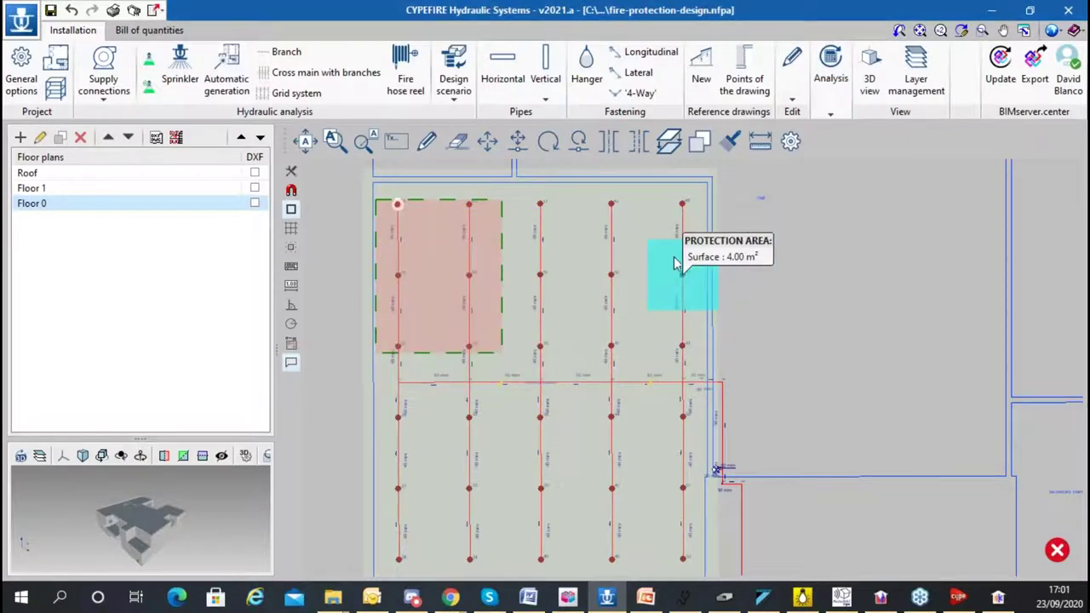
left_click(687, 240)
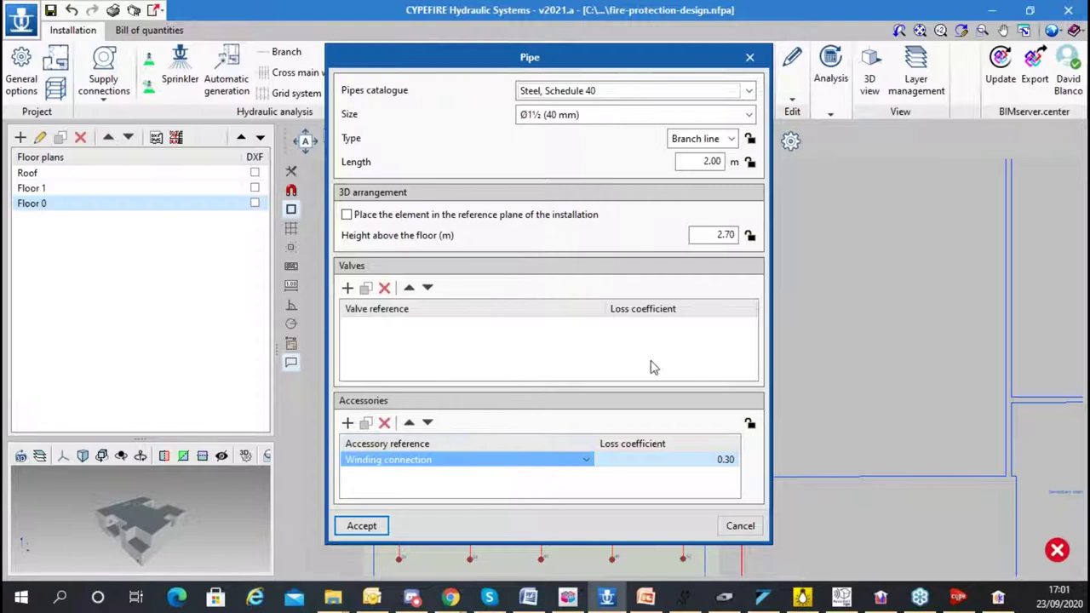
left_click(763, 537)
- Open the check report of the upper-left corner sprinkler in the design area, review all its NFPA 13 checks and close it
mouse_move(393, 208)
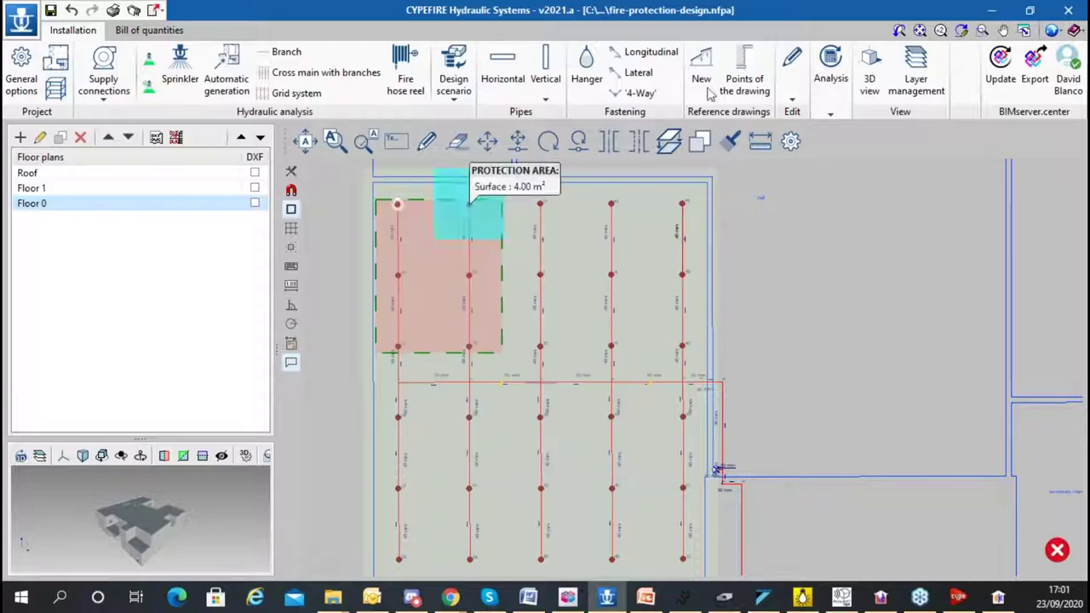
left_click(397, 205)
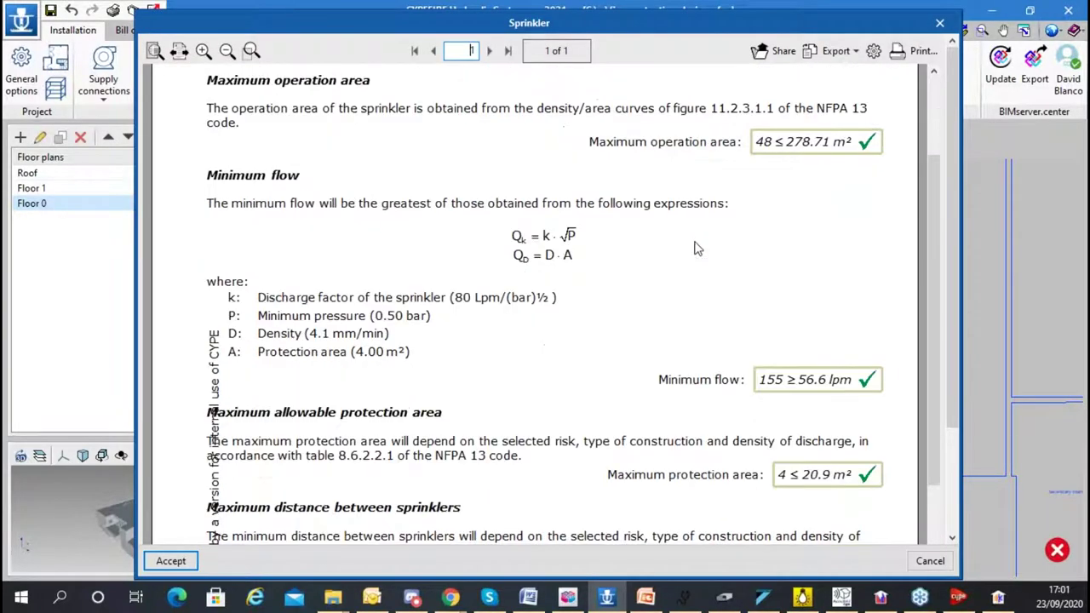
scroll(561, 142, "down", 2)
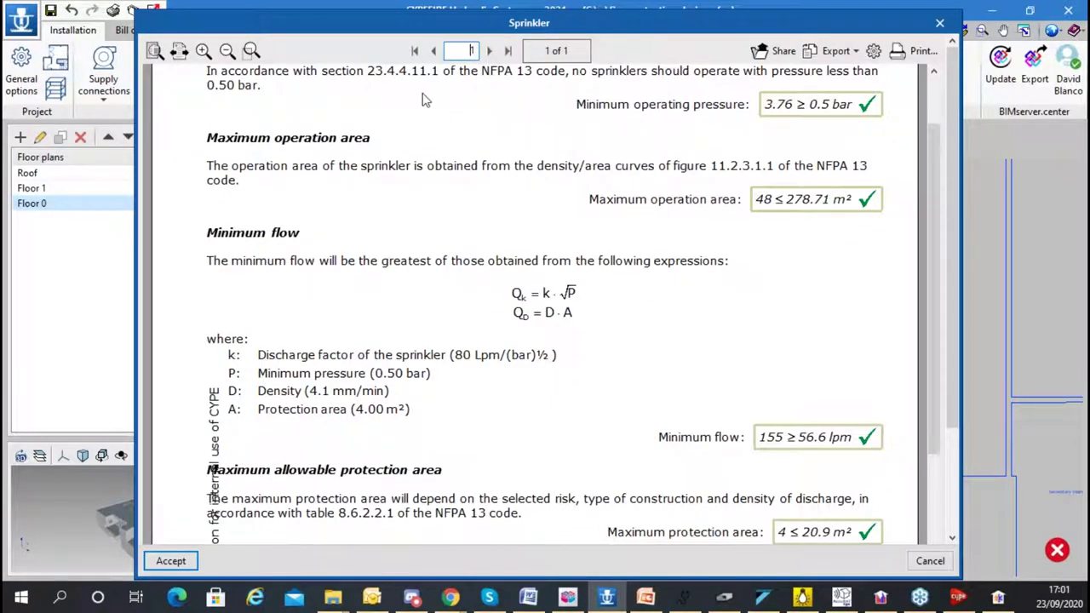
scroll(647, 248, "down", 6)
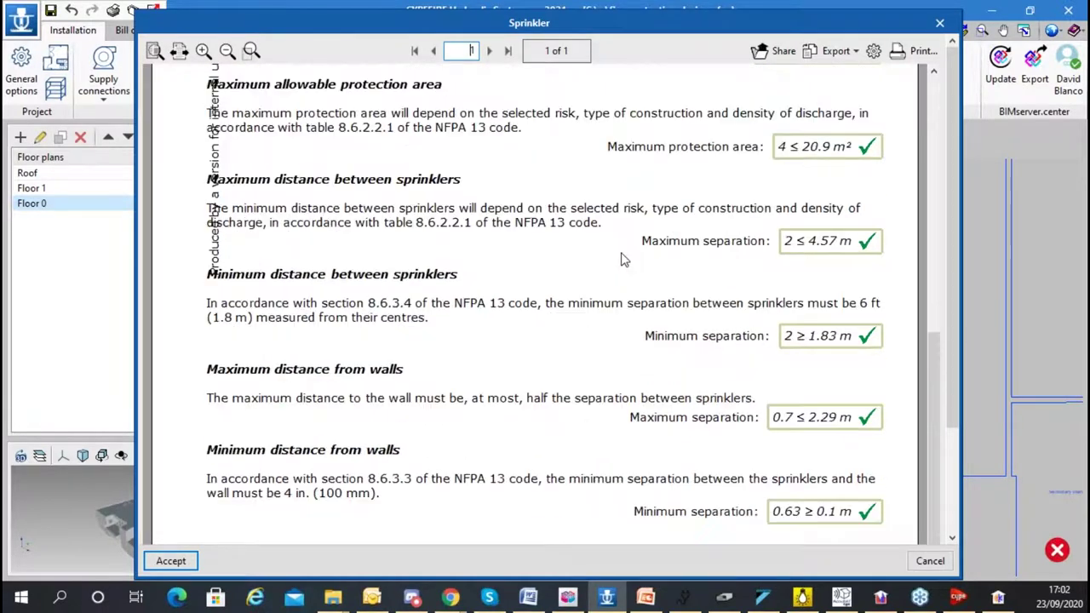
scroll(619, 256, "up", 2)
scroll(618, 260, "down", 2)
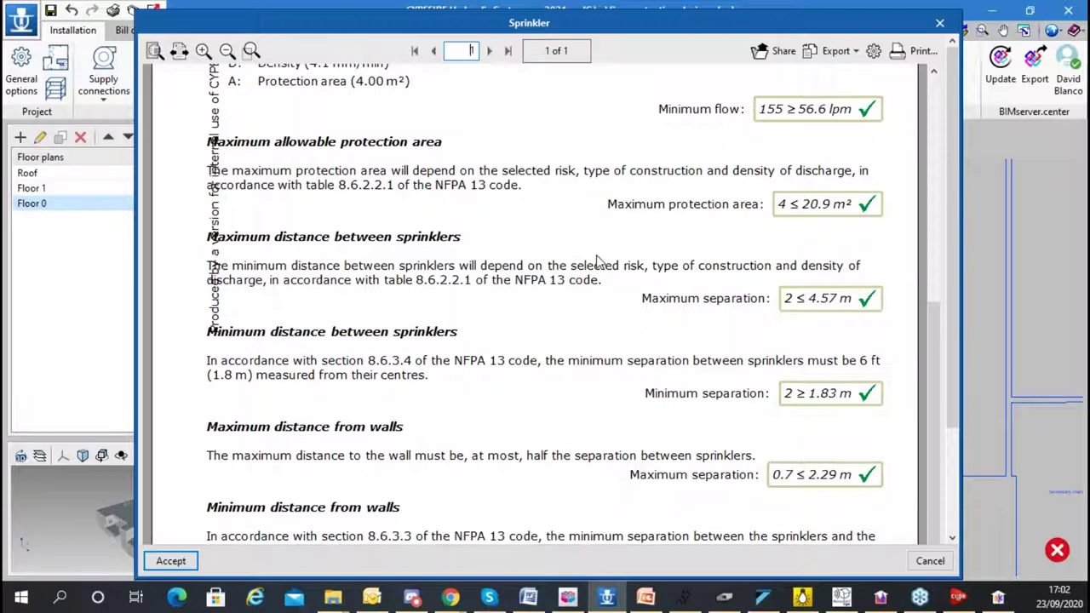
scroll(446, 270, "down", 1)
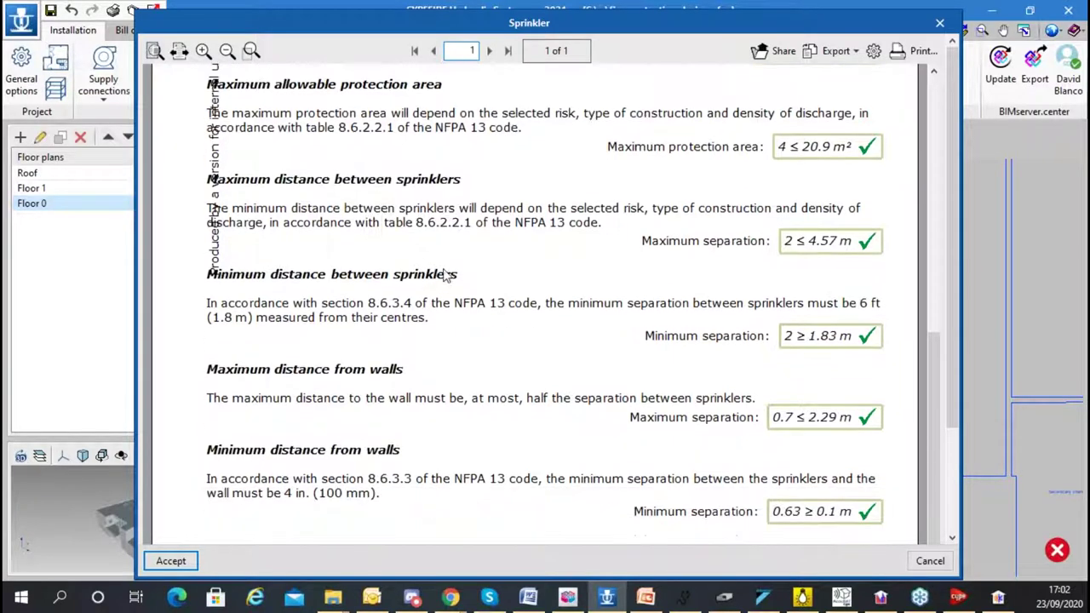
scroll(446, 271, "up", 7)
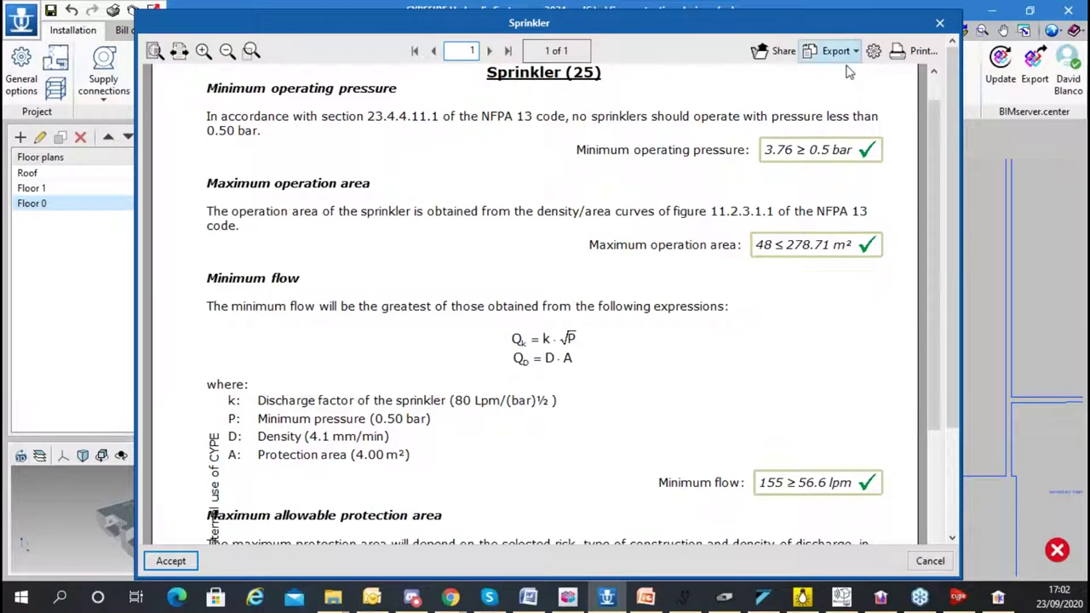
left_click(940, 23)
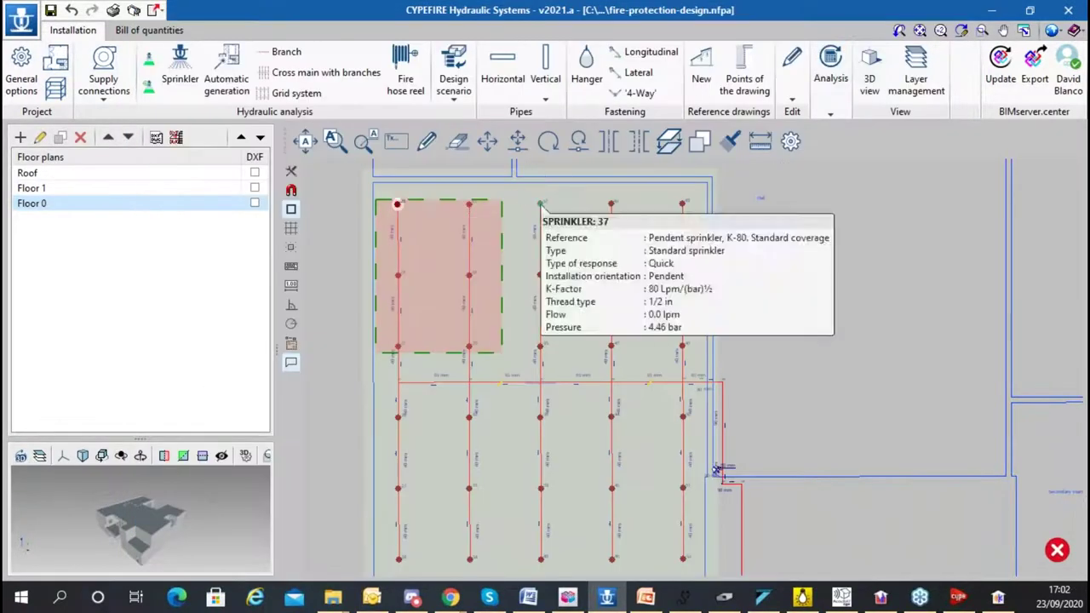
- Display Floor 1 and inspect its sprinkler network and design area up close
left_click(102, 188)
mouse_move(642, 284)
scroll(591, 263, "up", 3)
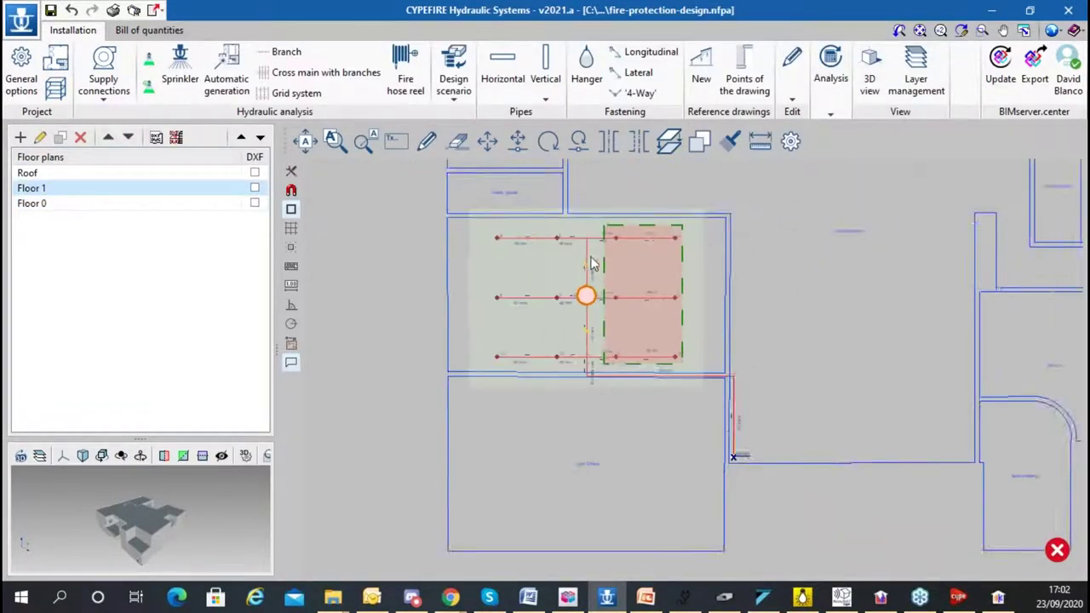
mouse_move(586, 314)
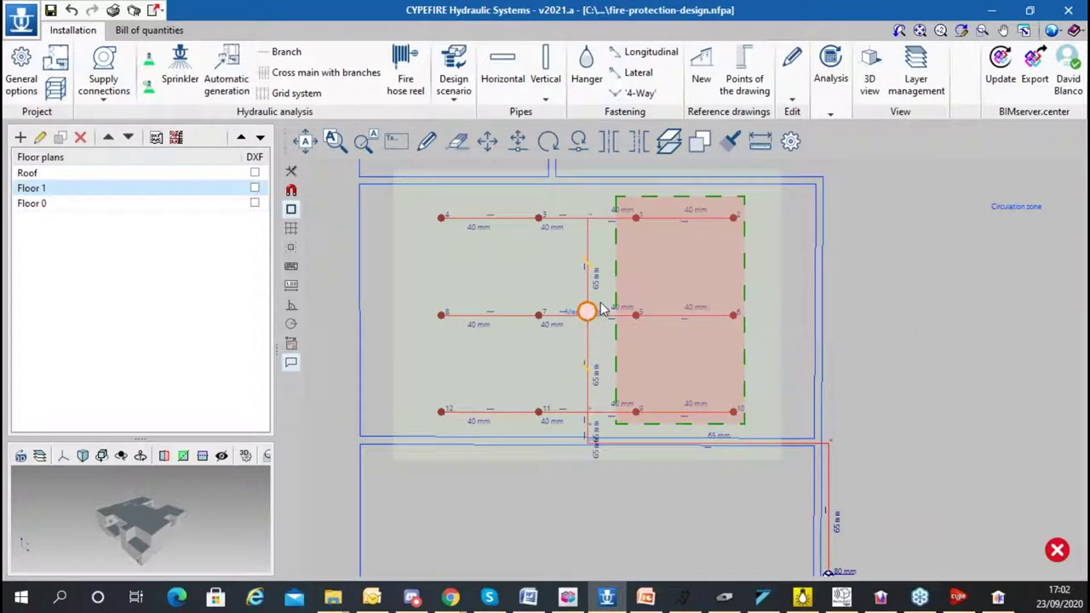
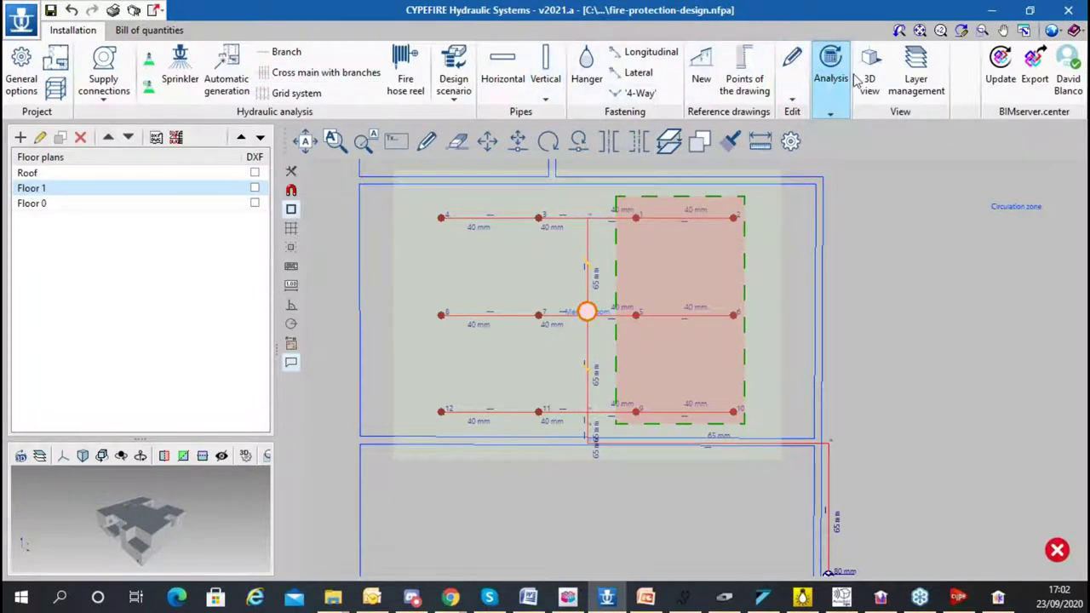
- Generate the project's hydraulic report and review its hydraulic analysis section, including the pressure-flow graph
left_click(114, 10)
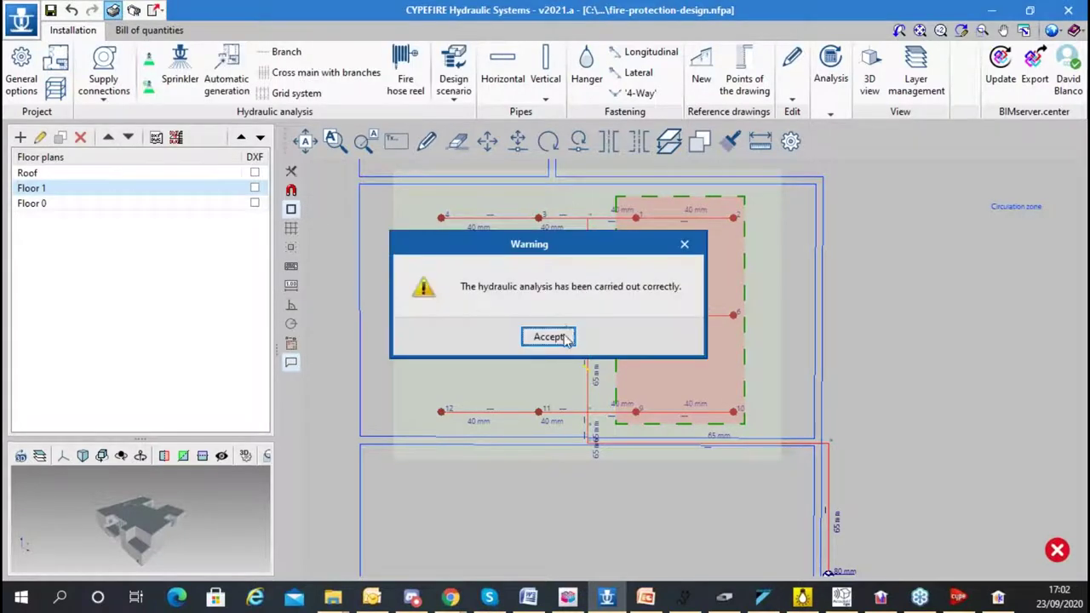
left_click(549, 337)
left_click(506, 354)
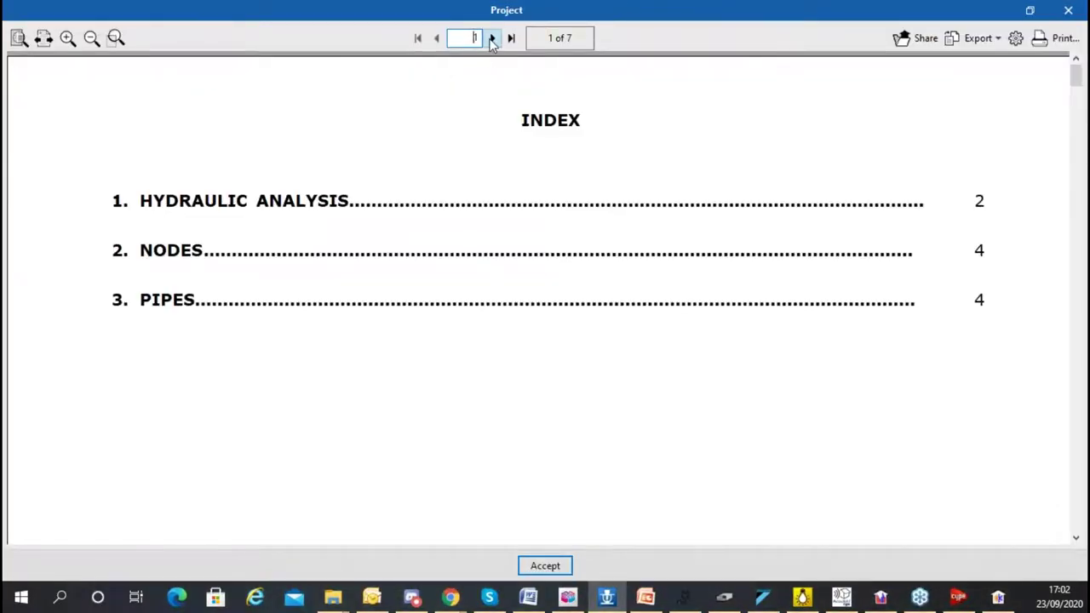
left_click(492, 38)
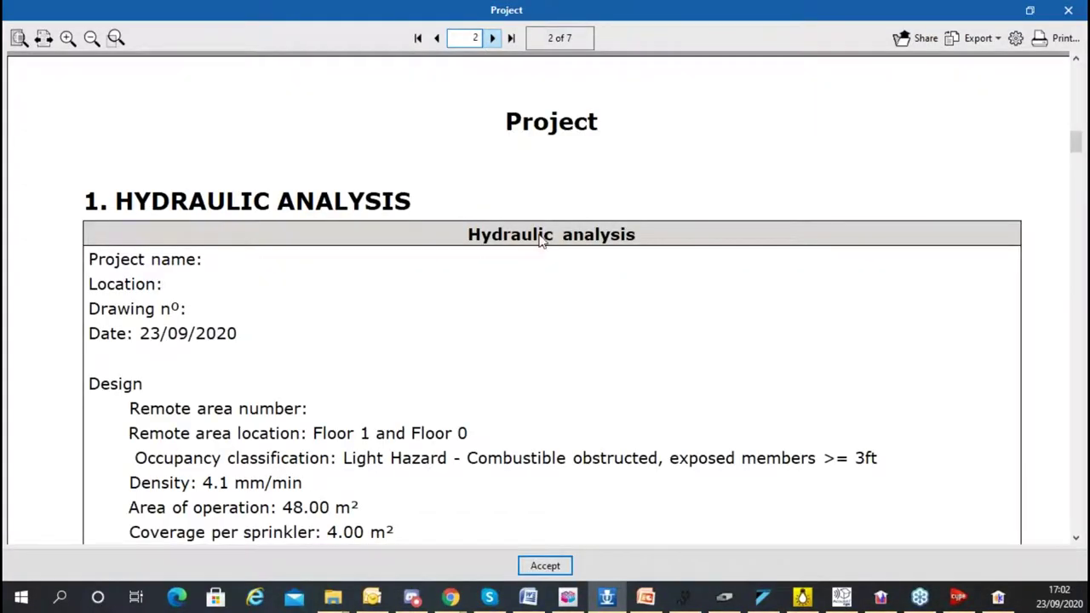
scroll(540, 247, "down", 10)
scroll(520, 272, "down", 20)
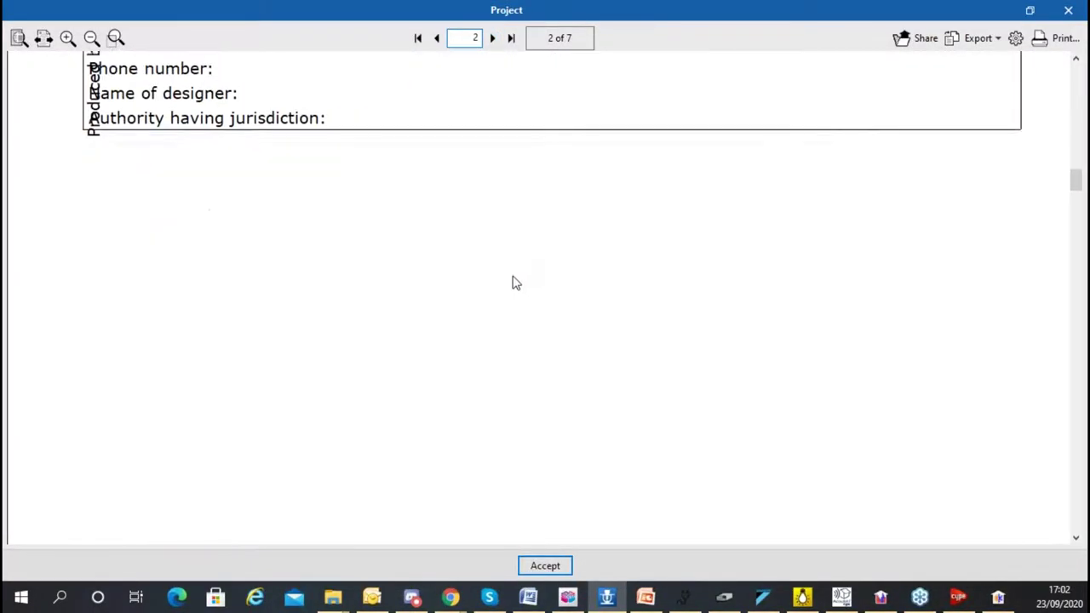
scroll(454, 219, "up", 5)
scroll(455, 214, "down", 8)
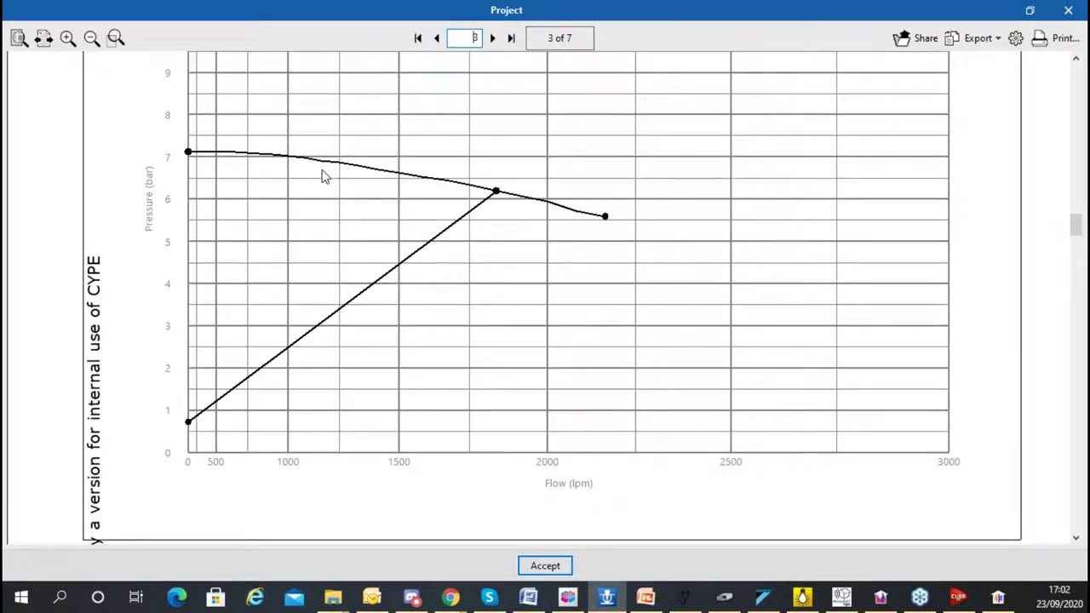
- Review the report's Nodes and Pipes tables and close the report
scroll(322, 176, "down", 15)
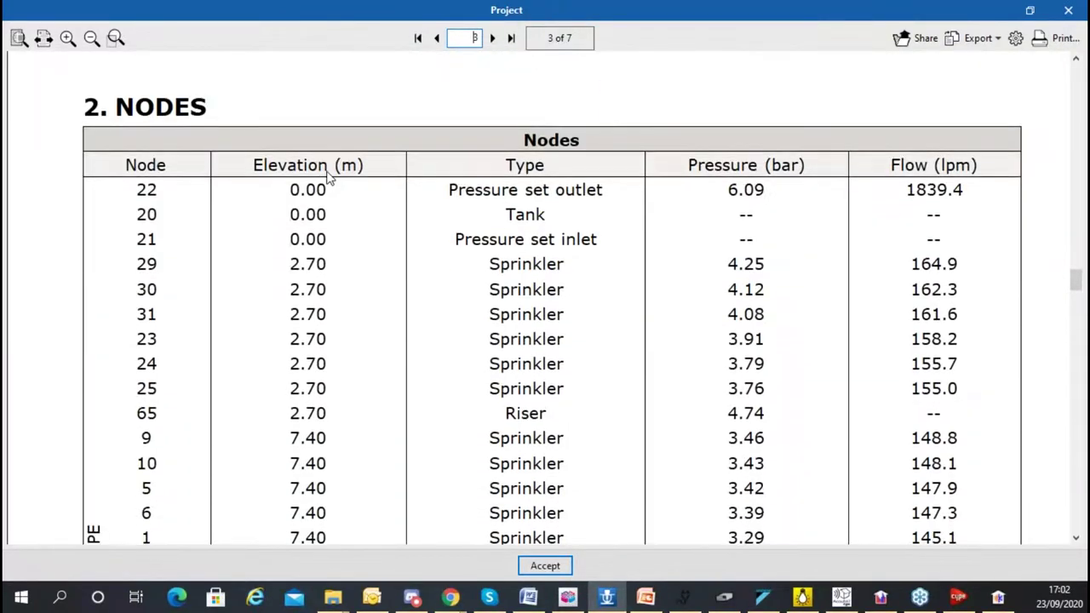
scroll(390, 198, "down", 3, "ctrl")
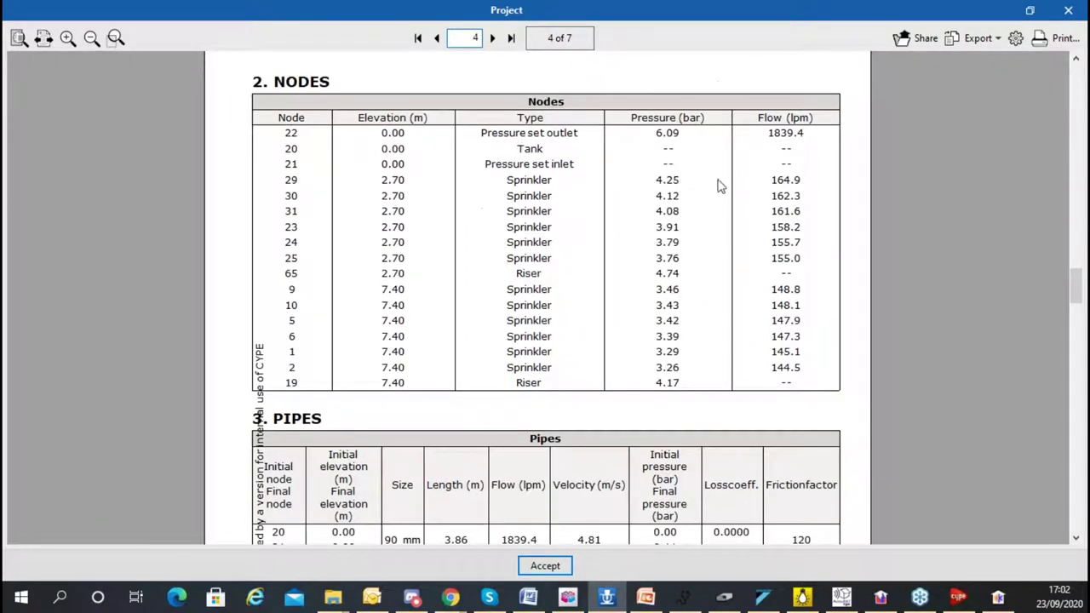
scroll(647, 179, "down", 5)
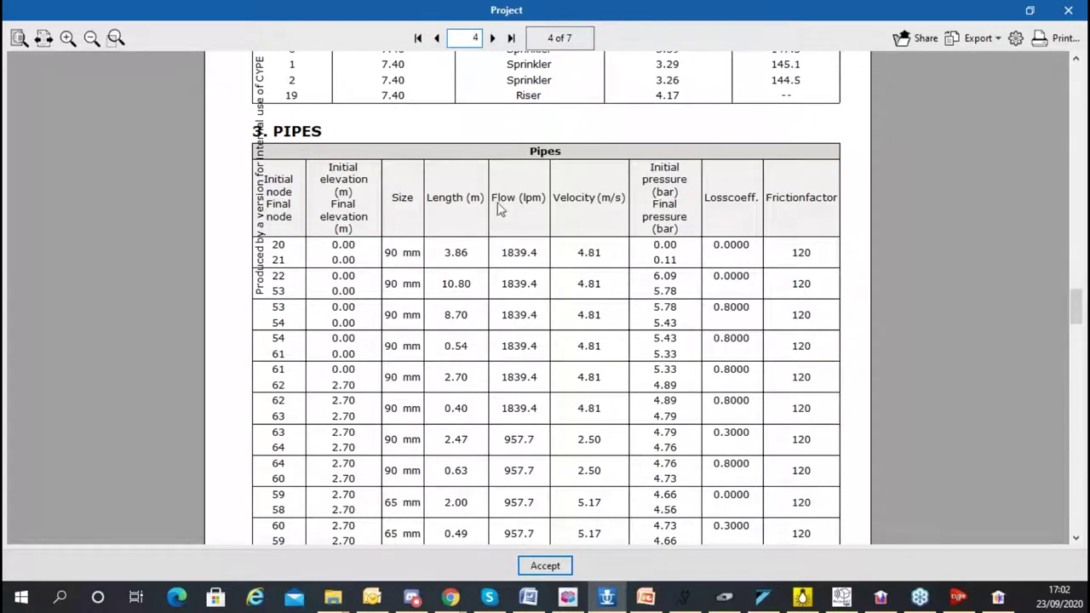
scroll(760, 245, "down", 5)
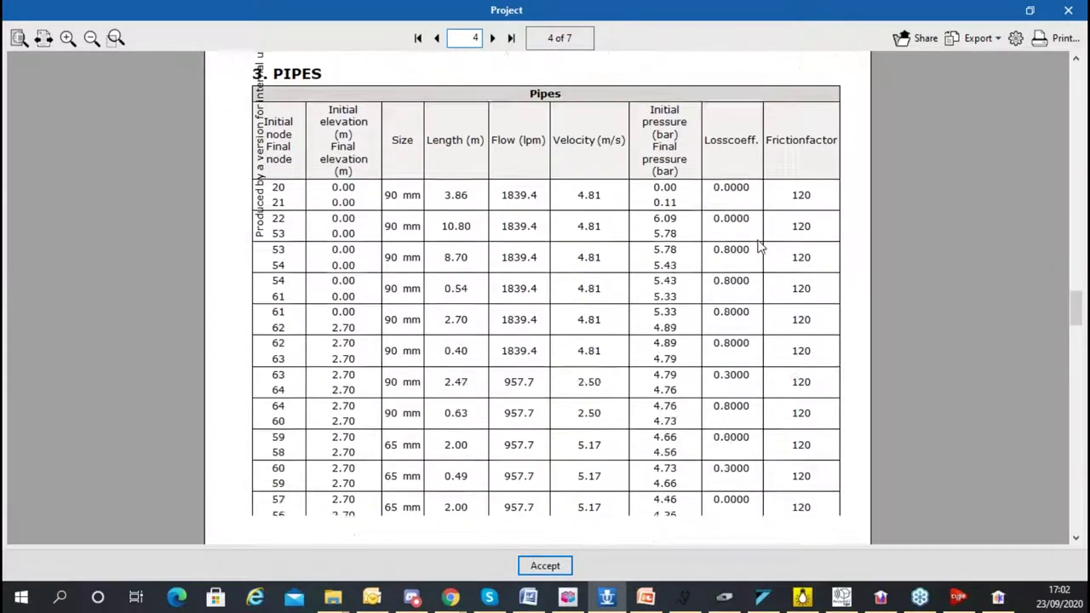
scroll(760, 245, "up", 4)
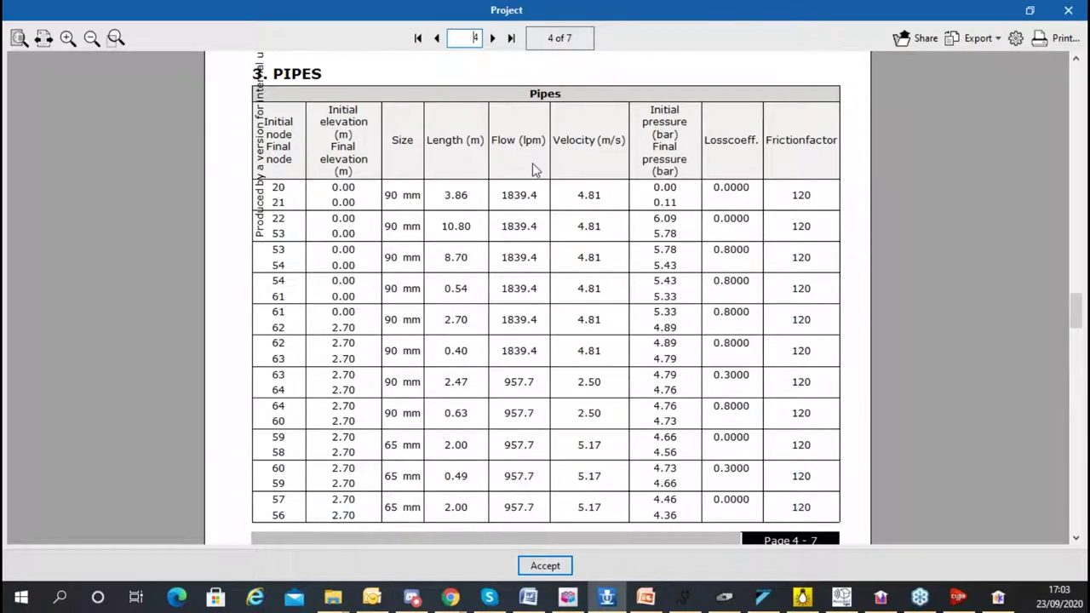
scroll(694, 289, "down", 15)
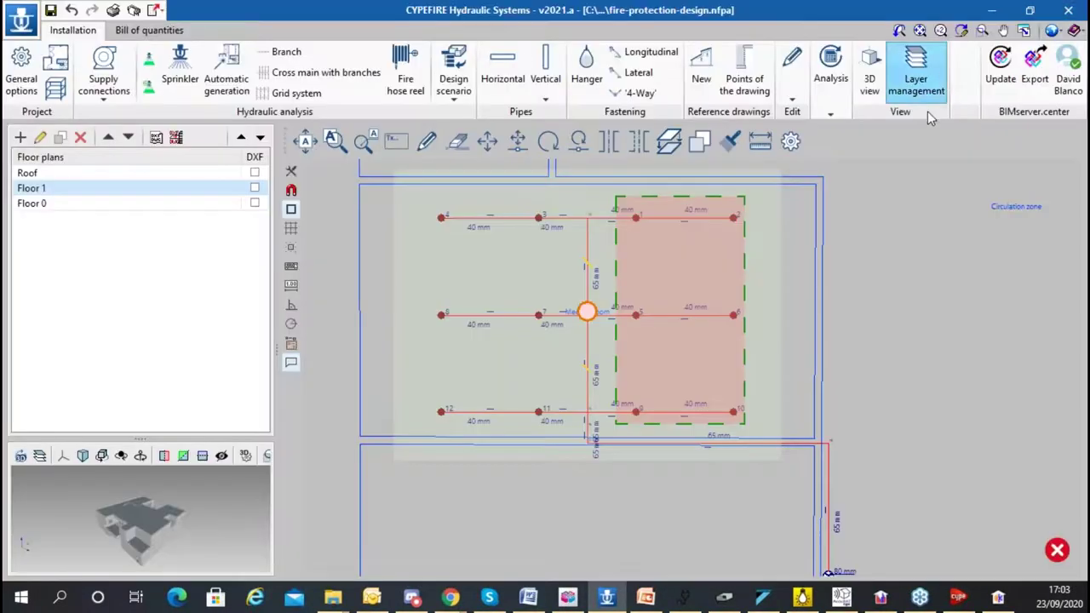
- Open the project's units configuration and check the available units systems without changing the selected one
left_click(1052, 30)
left_click(984, 50)
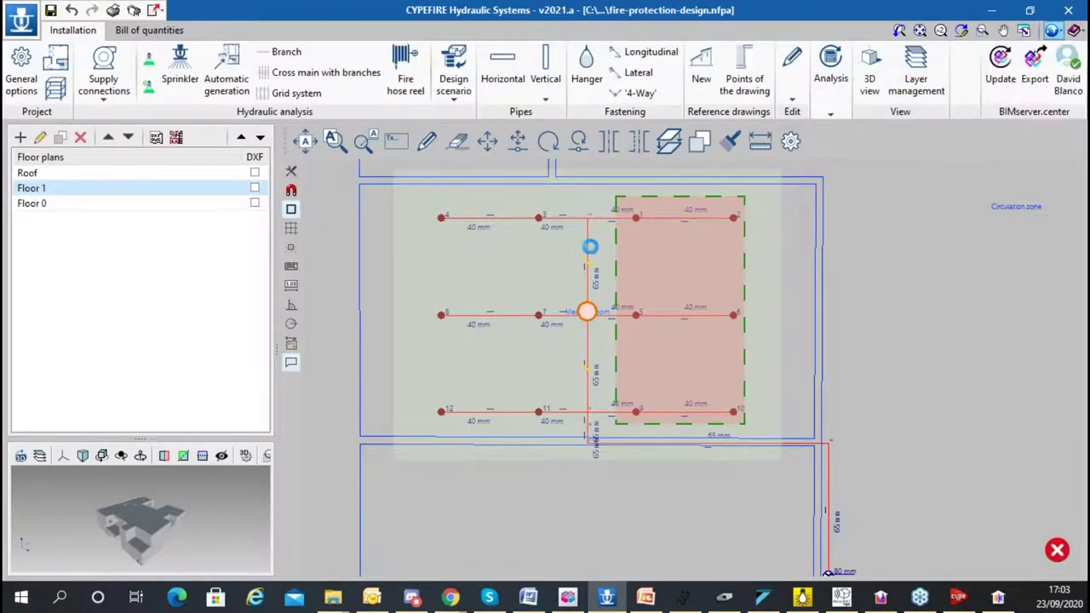
left_click(711, 98)
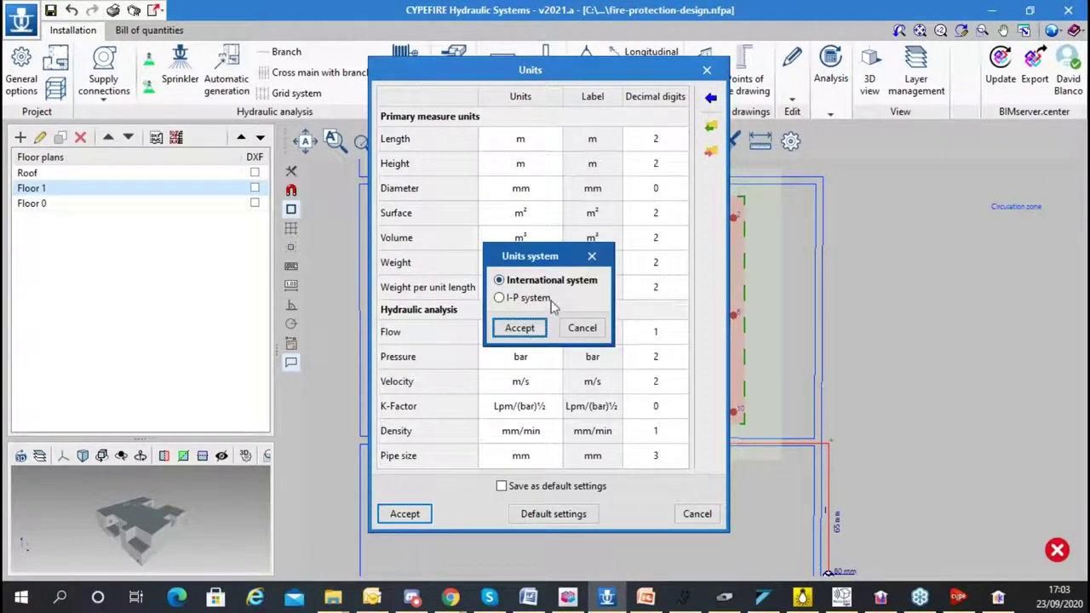
left_click(581, 327)
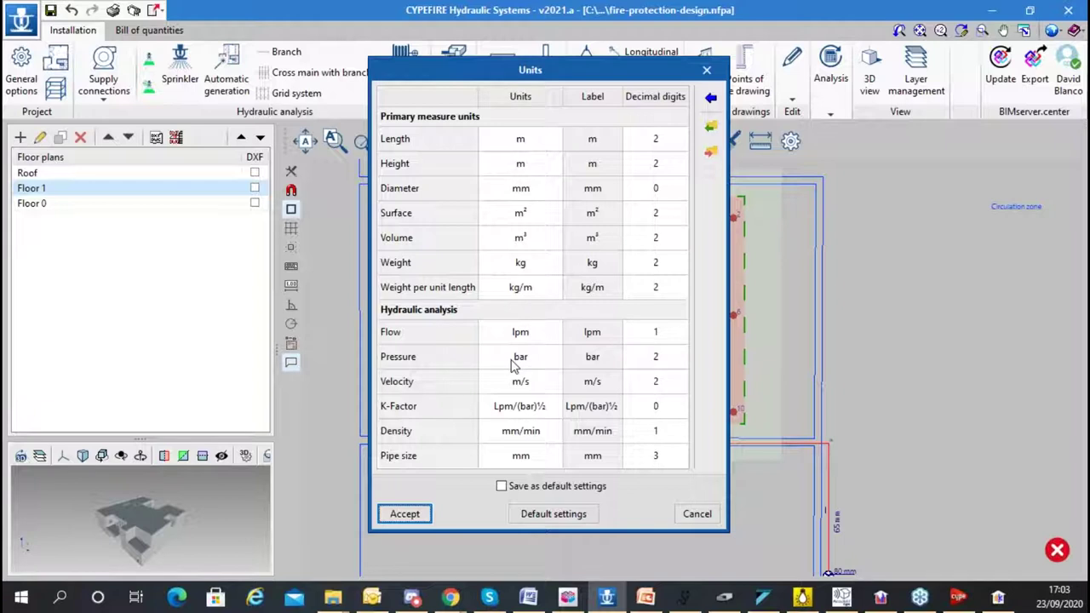
- Check the unit options offered for flow and pressure, and leave the units configuration without saving changes
left_click(521, 334)
left_click(531, 339)
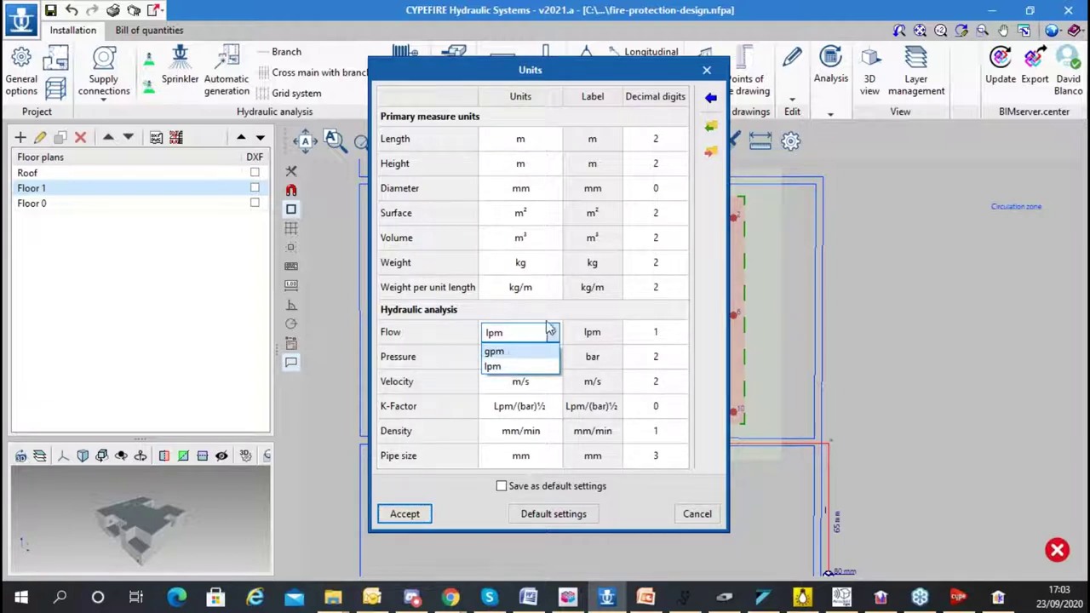
left_click(567, 315)
left_click(536, 361)
left_click(536, 363)
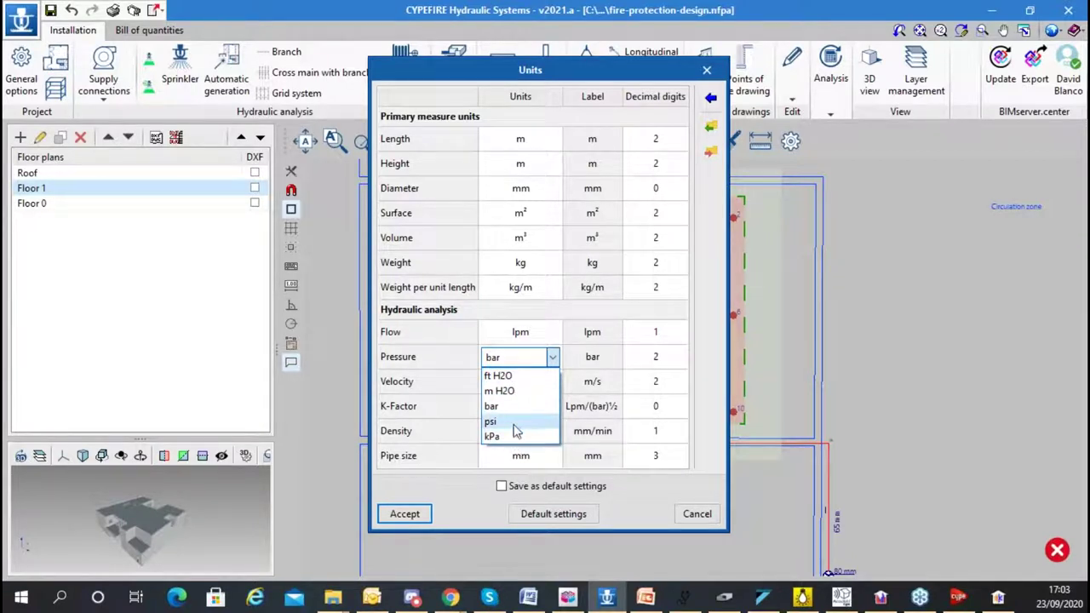
left_click(708, 314)
key("Tab")
key("Up")
key("Up")
key("Up")
key("Up")
key("Up")
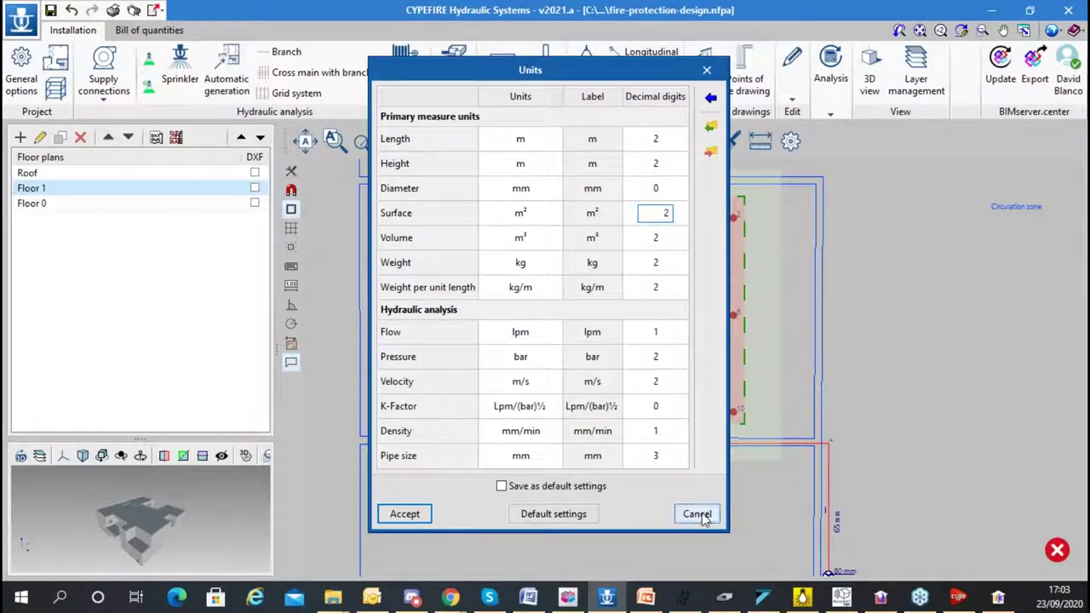
left_click(697, 514)
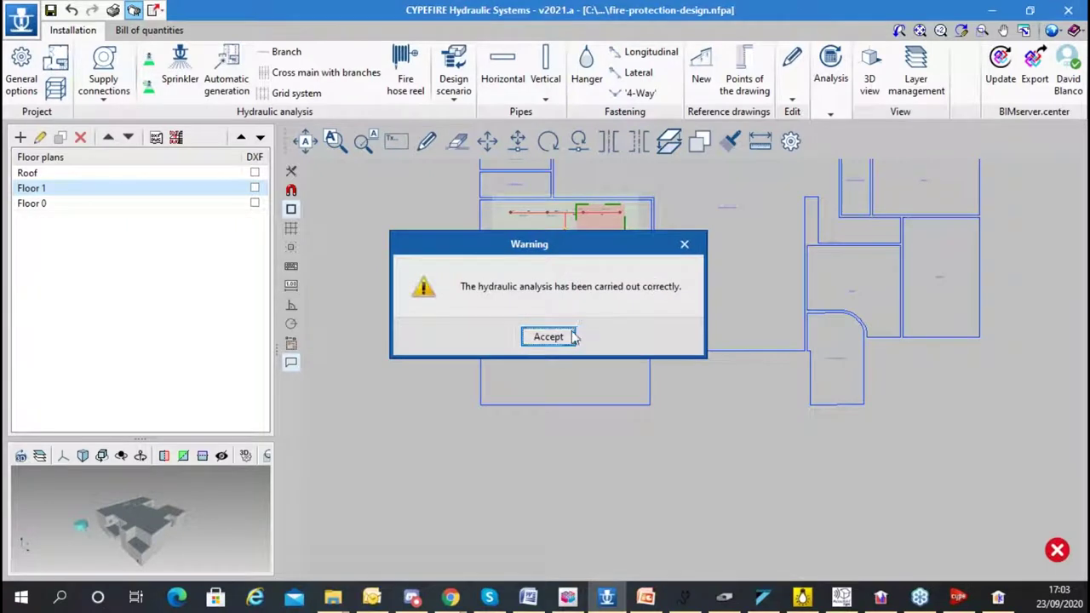
- Compose DWG floor plan drawings at scale 1:50 for Floor 1 and Floor 0, leaving out the Roof
left_click(572, 337)
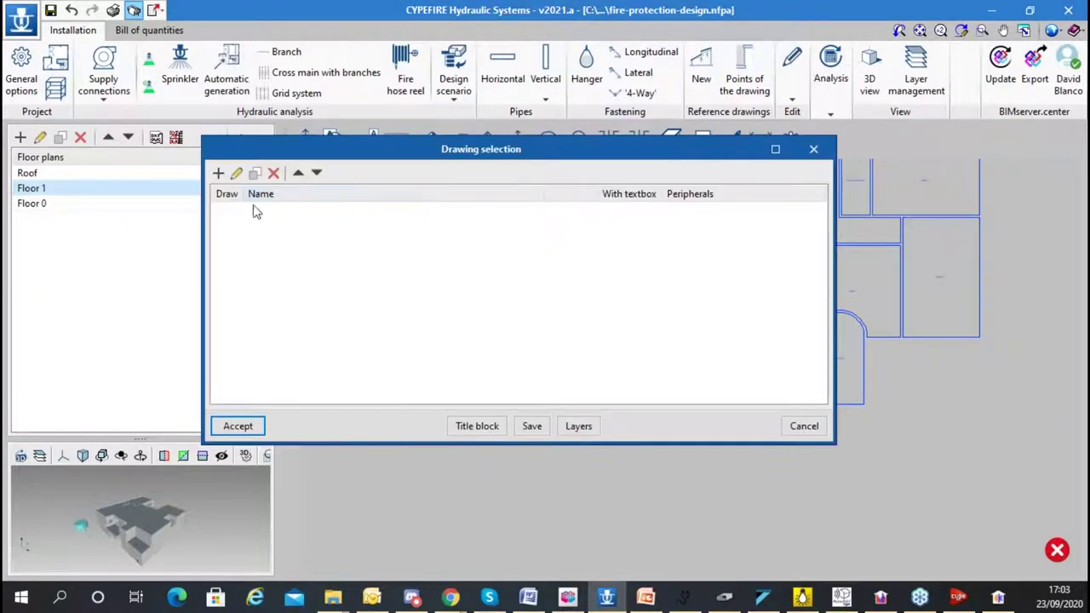
left_click(218, 173)
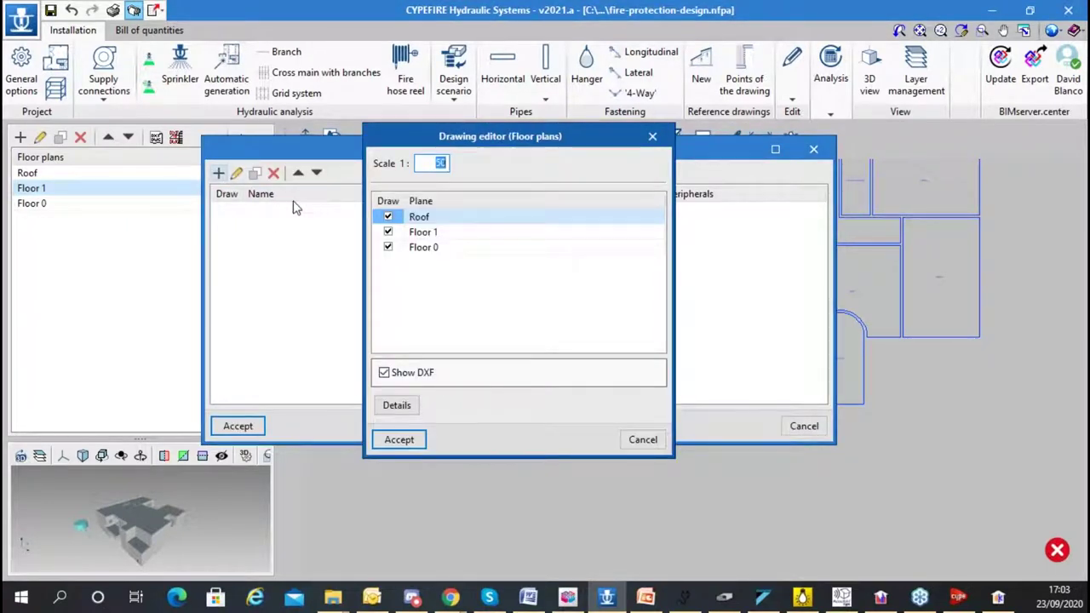
left_click(388, 217)
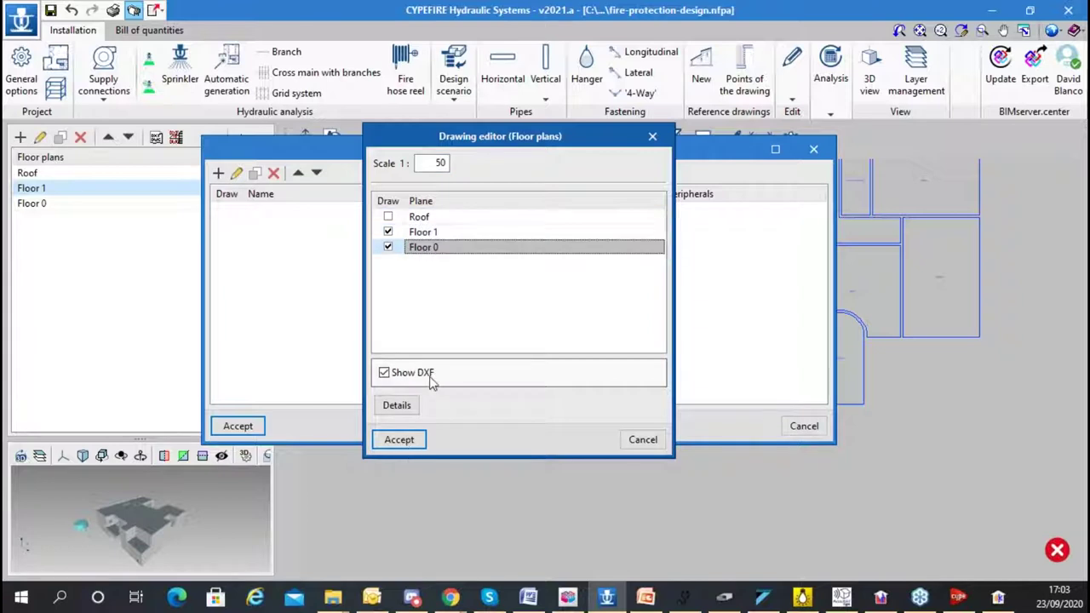
left_click(398, 439)
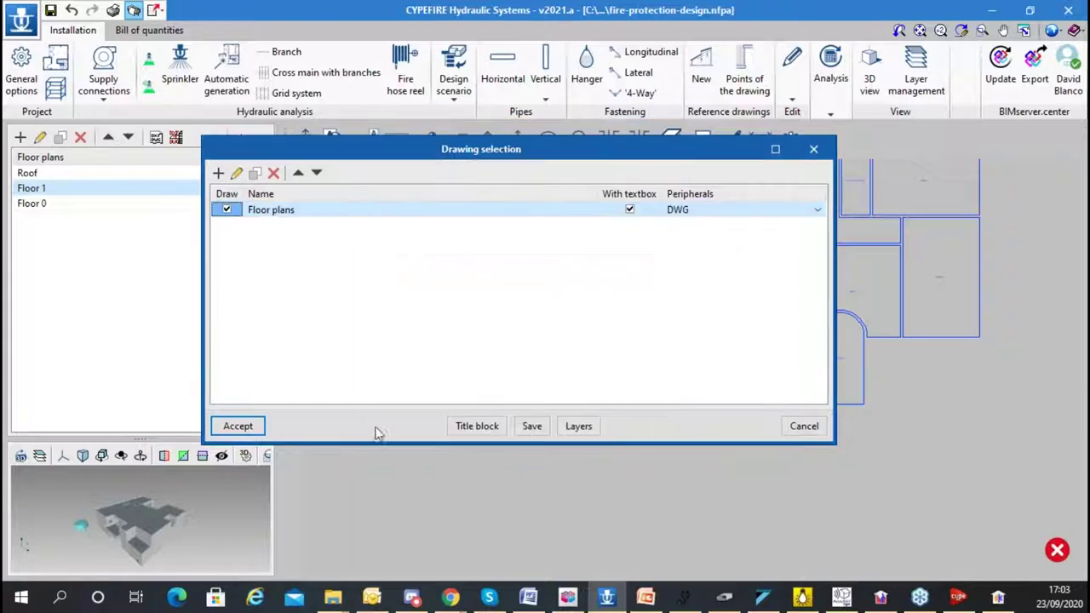
left_click(239, 425)
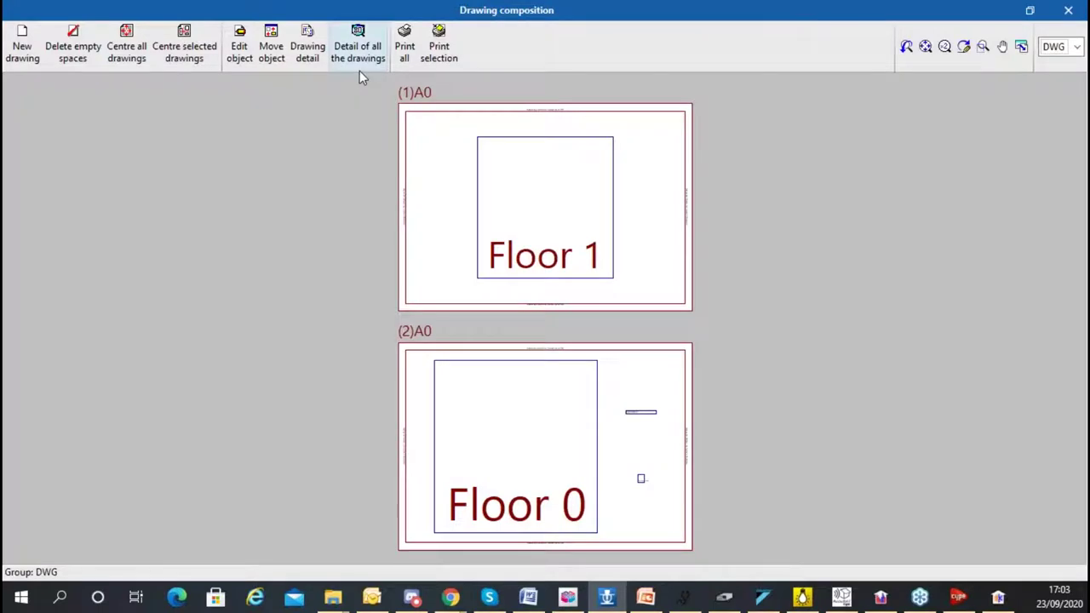
- Show the detail of all the composed drawings and examine Floor 0's sprinkler branches, pipe sizes and supply line
left_click(358, 49)
scroll(463, 246, "up", 1)
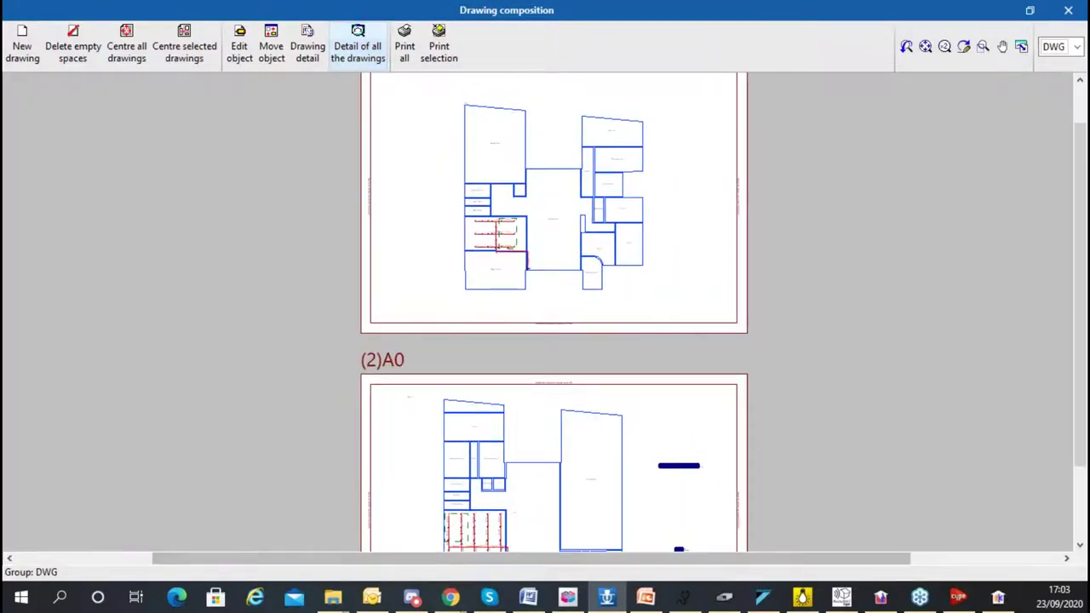
scroll(493, 496, "up", 5)
scroll(466, 252, "up", 5)
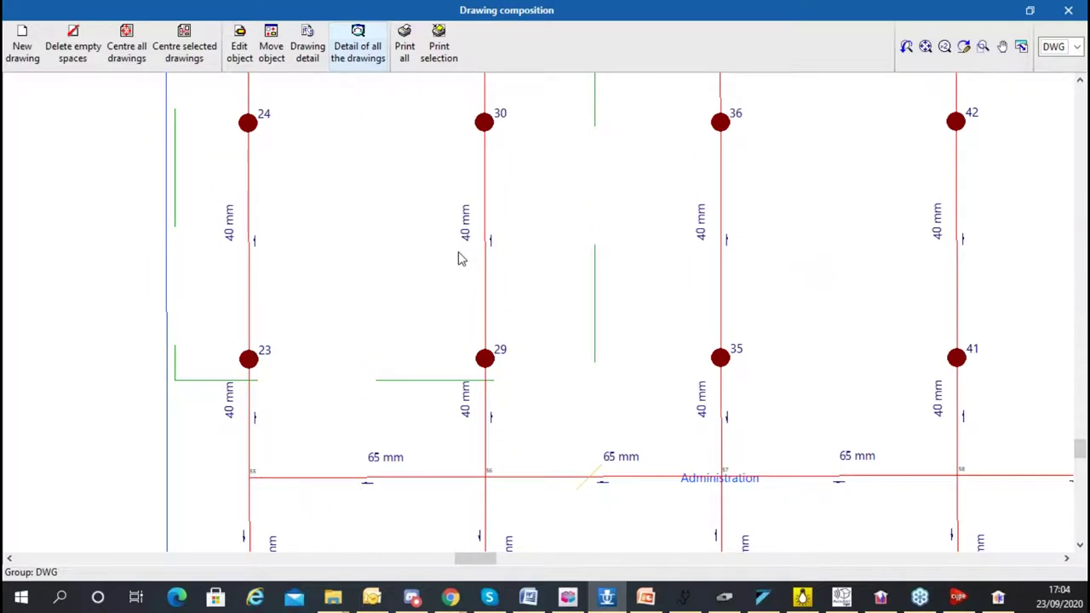
scroll(473, 239, "down", 2)
scroll(426, 223, "down", 3)
scroll(484, 301, "up", 2)
scroll(464, 183, "down", 1)
scroll(367, 355, "down", 1)
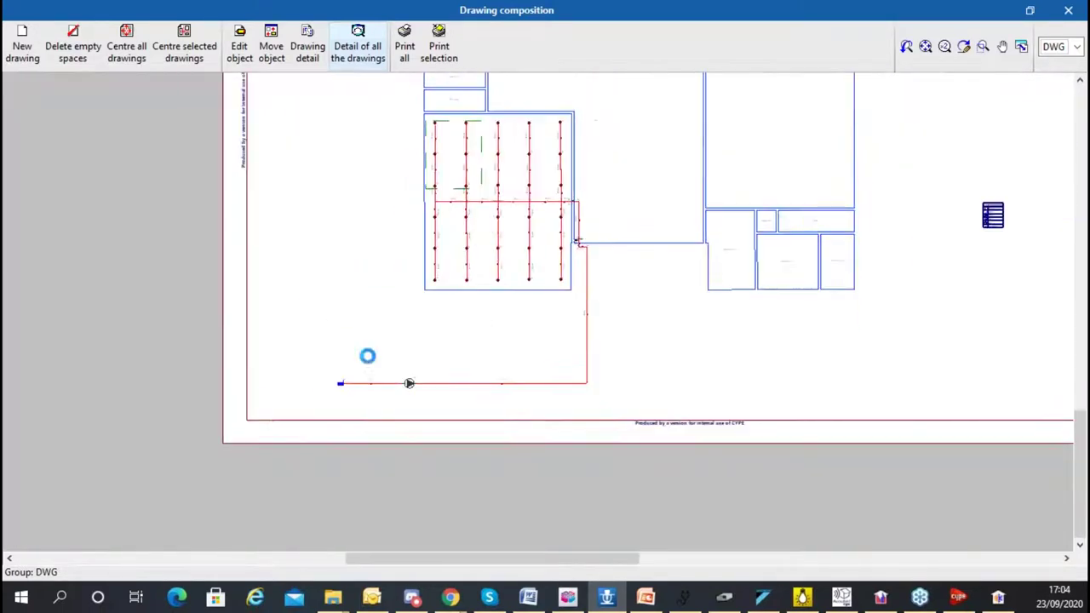
scroll(336, 439, "up", 4)
scroll(632, 445, "down", 5)
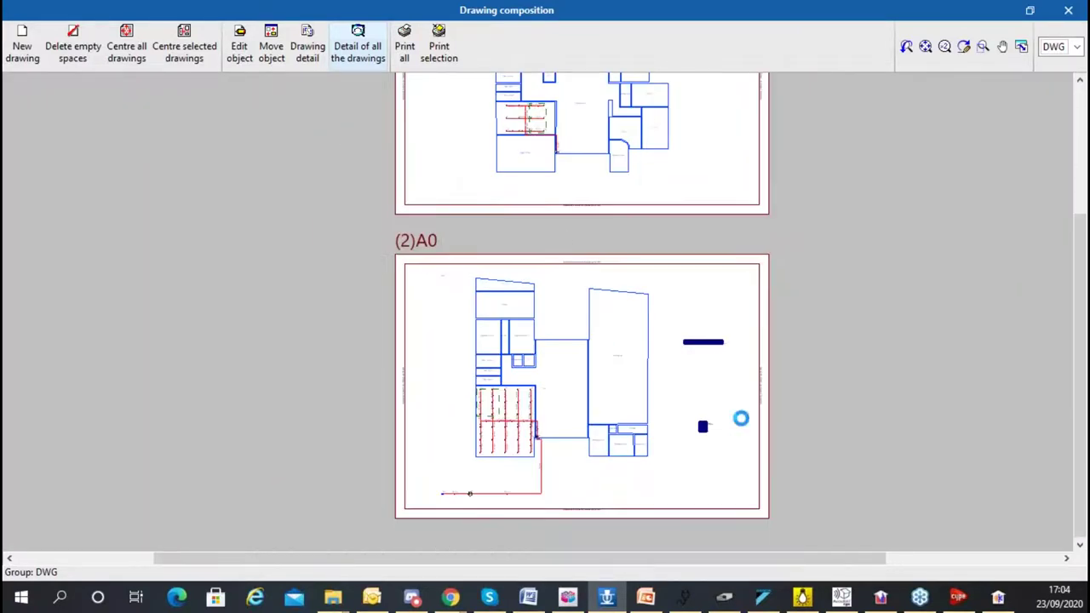
- Examine the sprinkler legend and symbols table on the Floor 0 sheet, and leave the drawings without printing
scroll(732, 409, "up", 5)
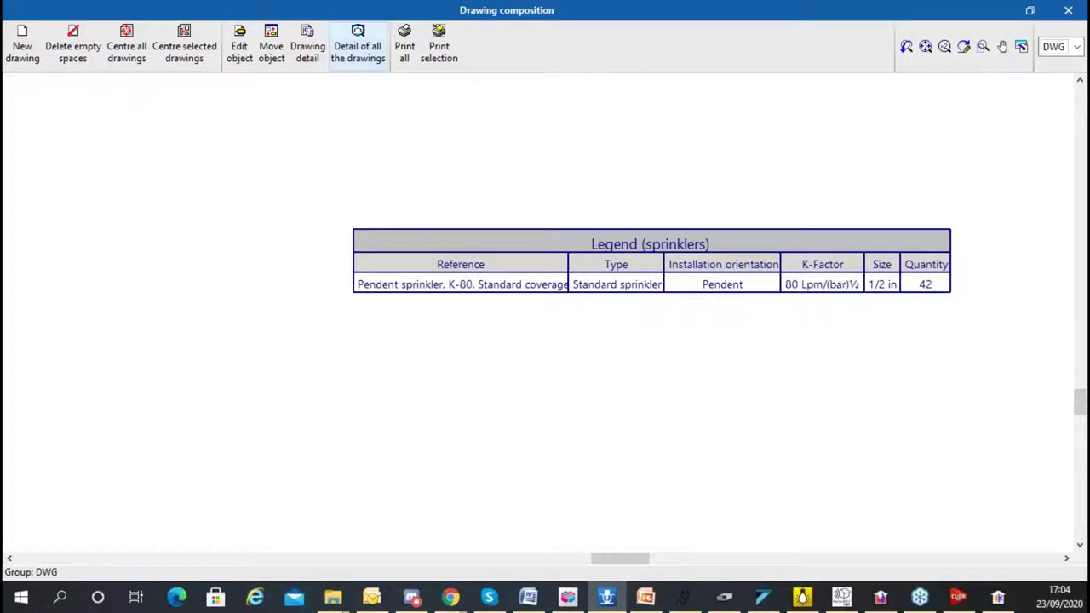
scroll(610, 252, "down", 5)
scroll(640, 319, "up", 6)
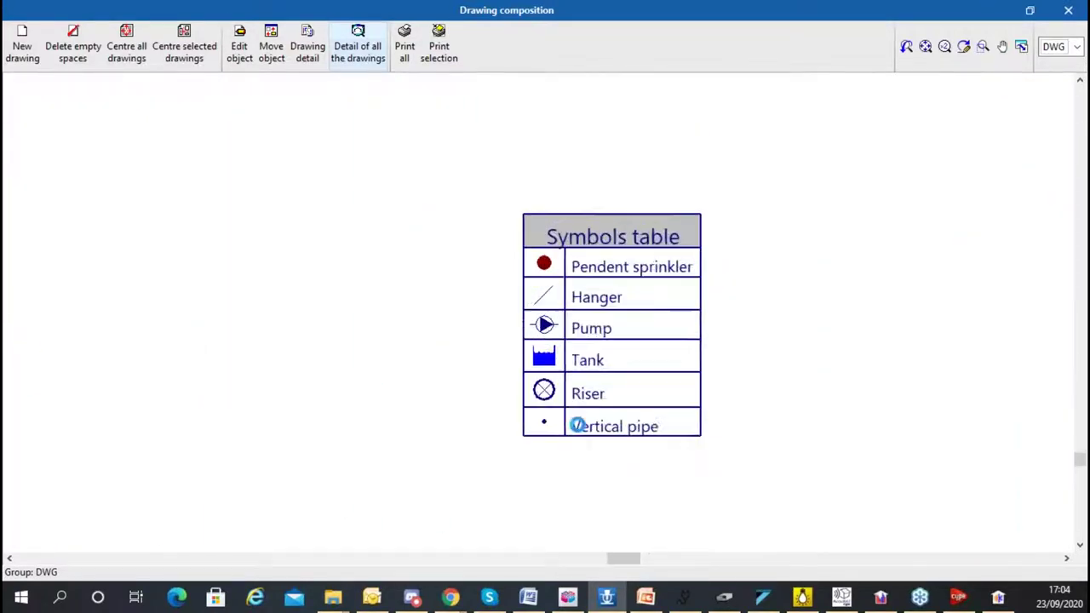
scroll(578, 425, "up", 1)
scroll(719, 209, "down", 3)
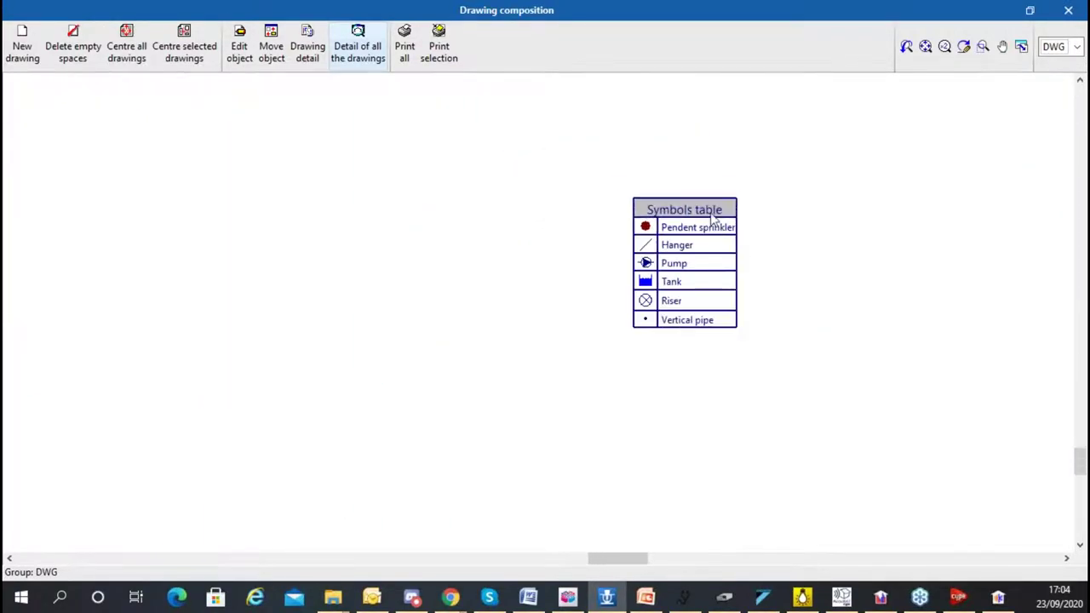
scroll(714, 218, "down", 5)
left_click(1068, 11)
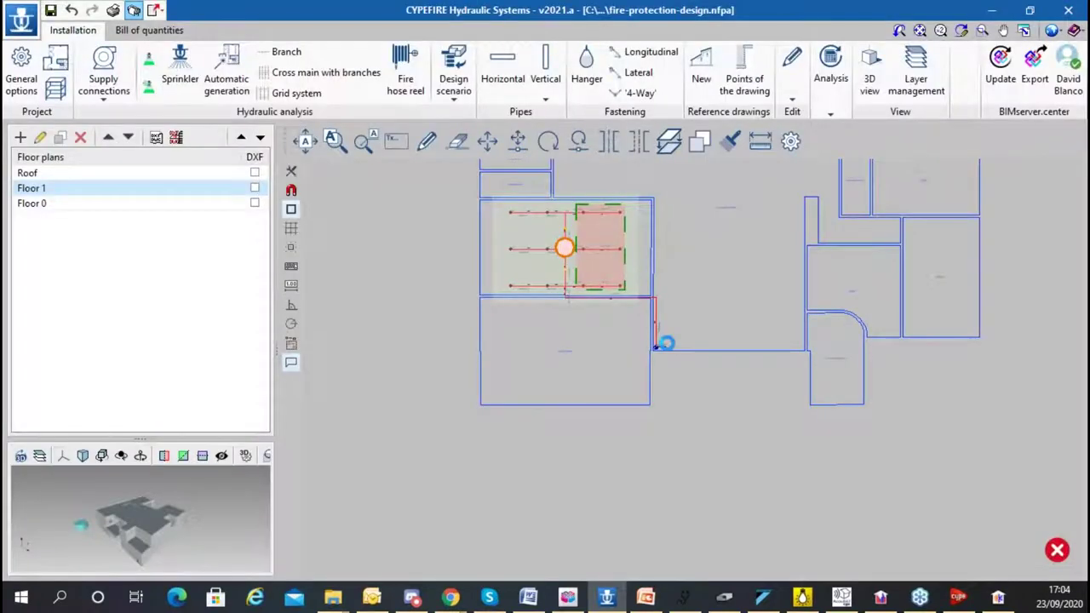
left_click(802, 426)
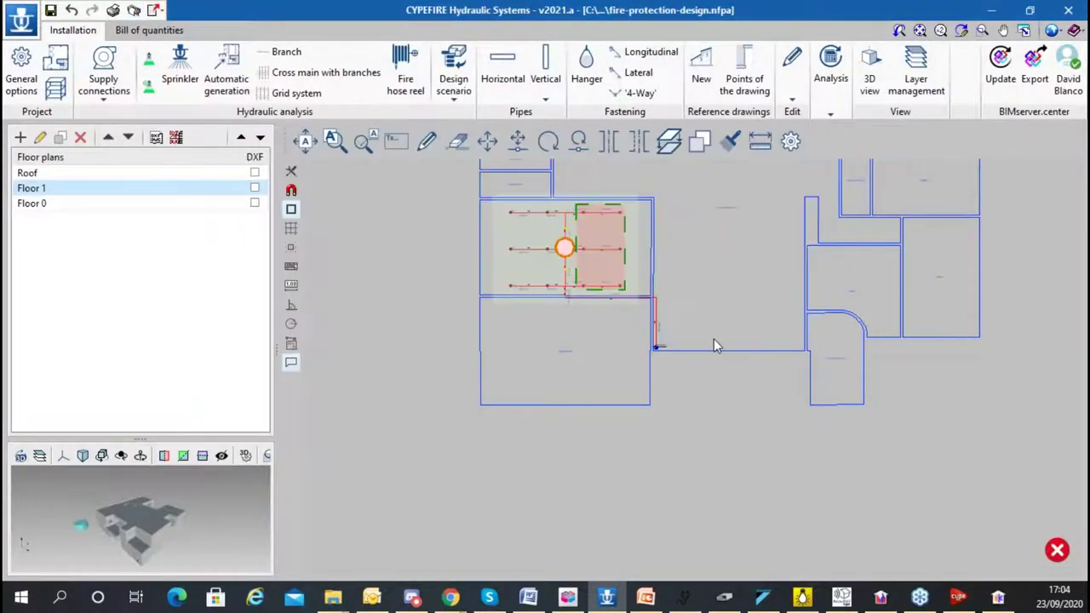
- Switch to BIMserver.center in the browser and open the International-MEP-webinar project from the active projects
mouse_move(450, 596)
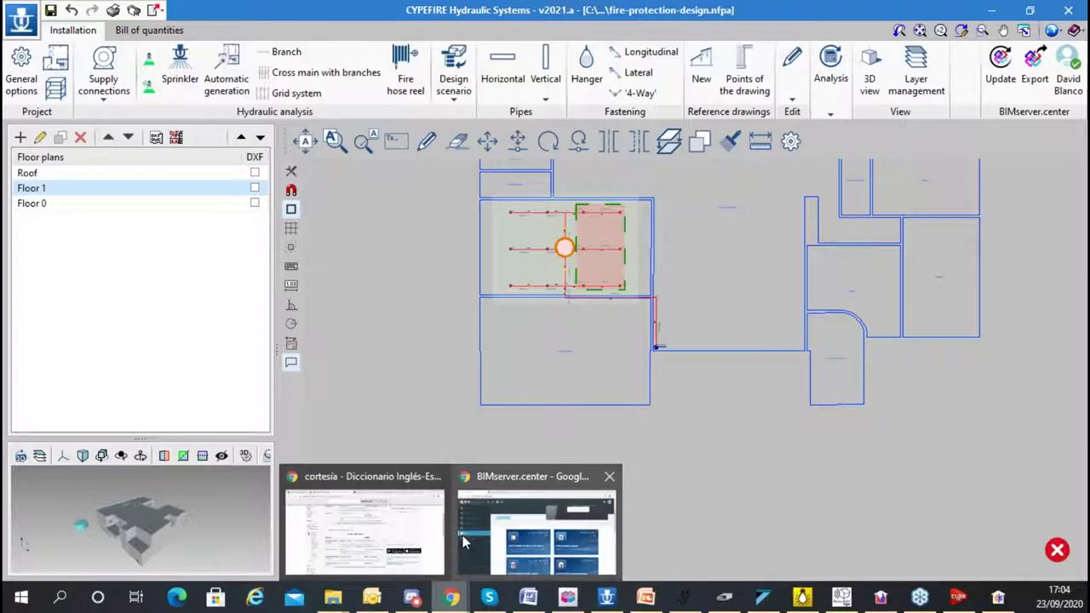
left_click(501, 550)
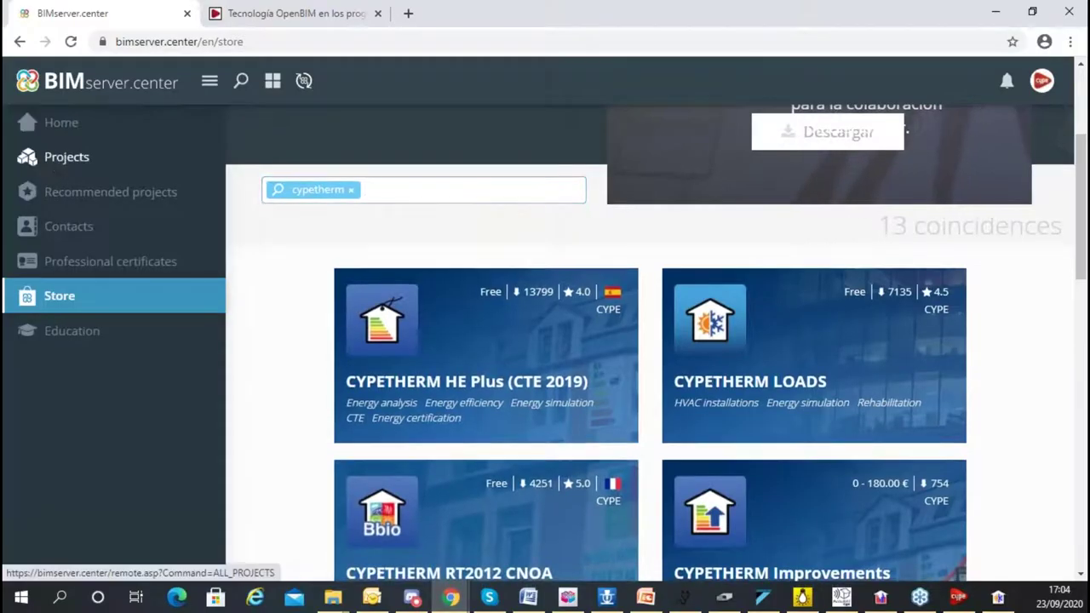
left_click(61, 159)
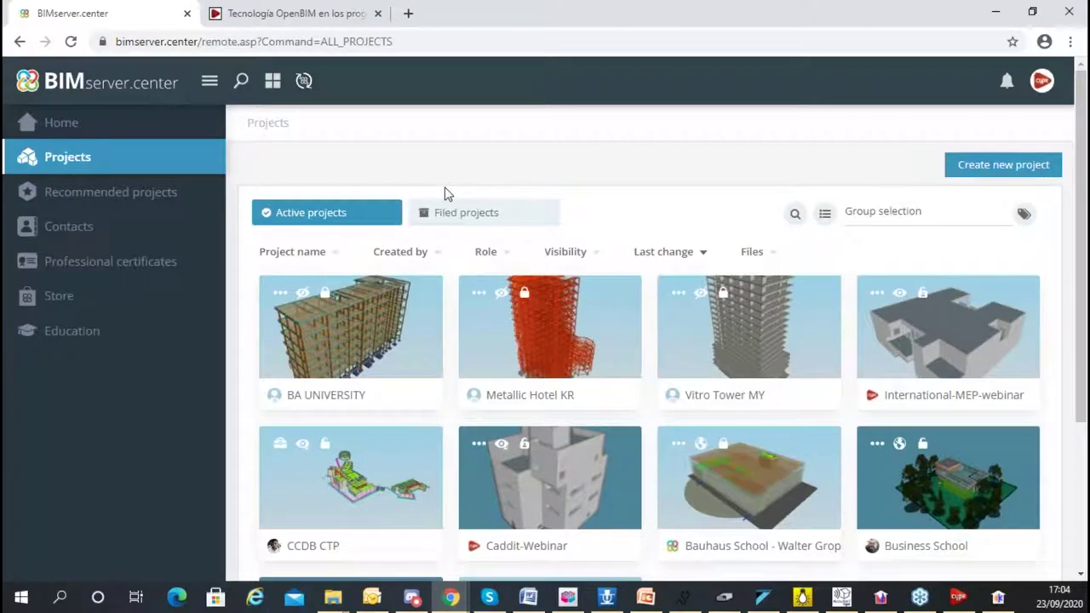
scroll(595, 335, "down", 3)
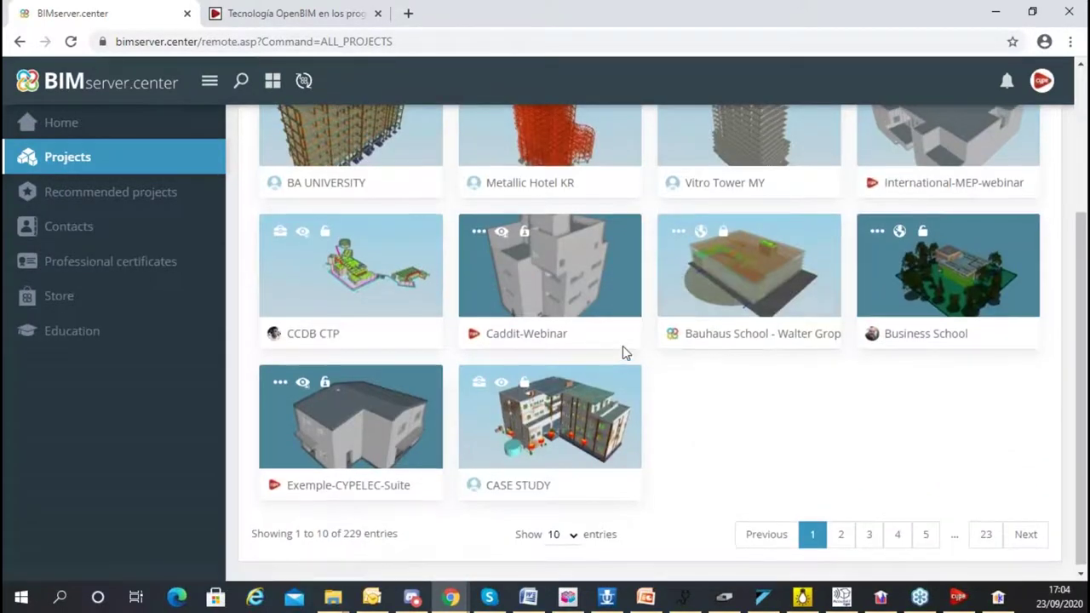
scroll(625, 352, "up", 2)
left_click(970, 293)
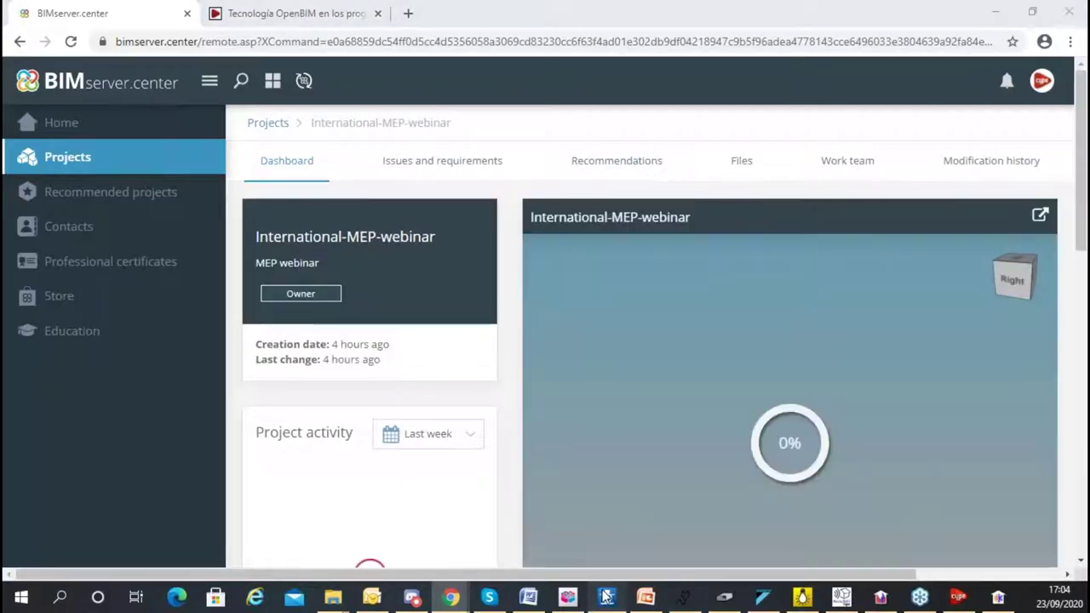
- Switch to CYPEFIRE Hydraulic Systems and export the IFC file Fire extinguishing installation with its flow, velocity, pressure loss, length and height analyses and DWG floor plans
left_click(606, 597)
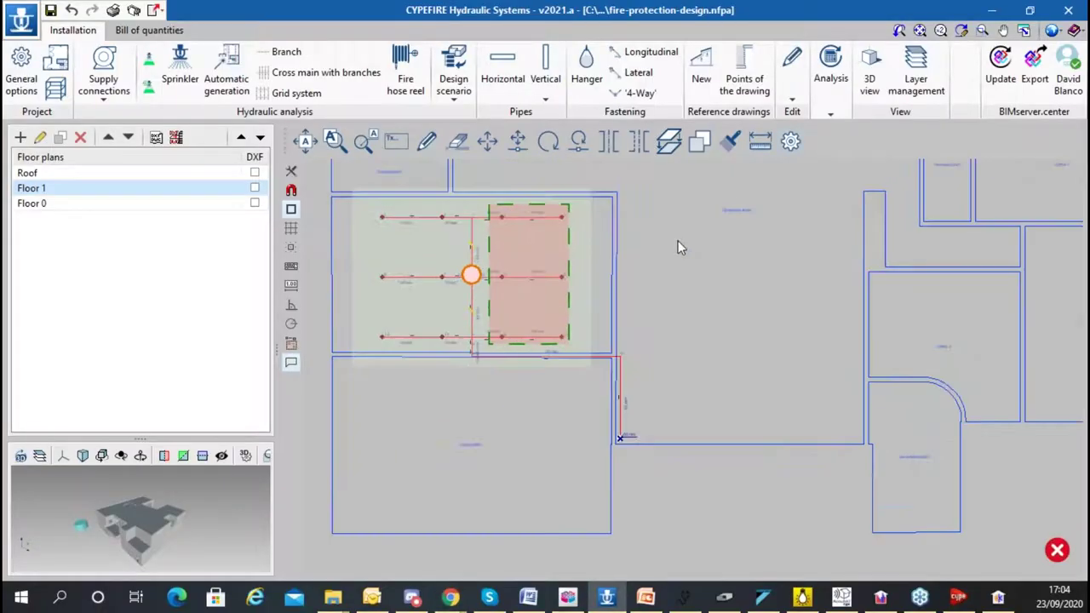
left_click(1035, 68)
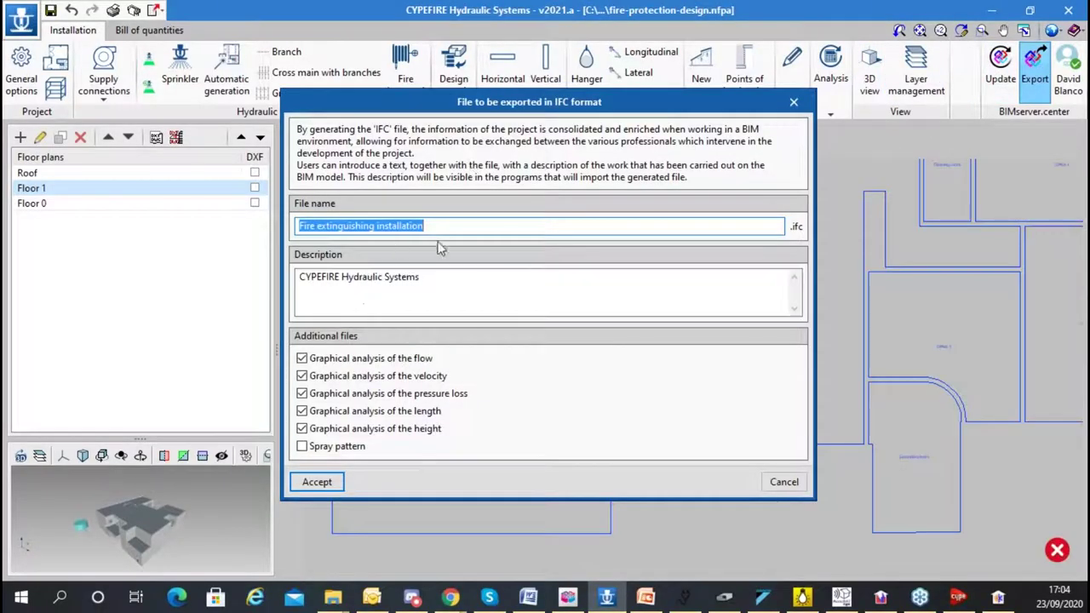
left_click(333, 485)
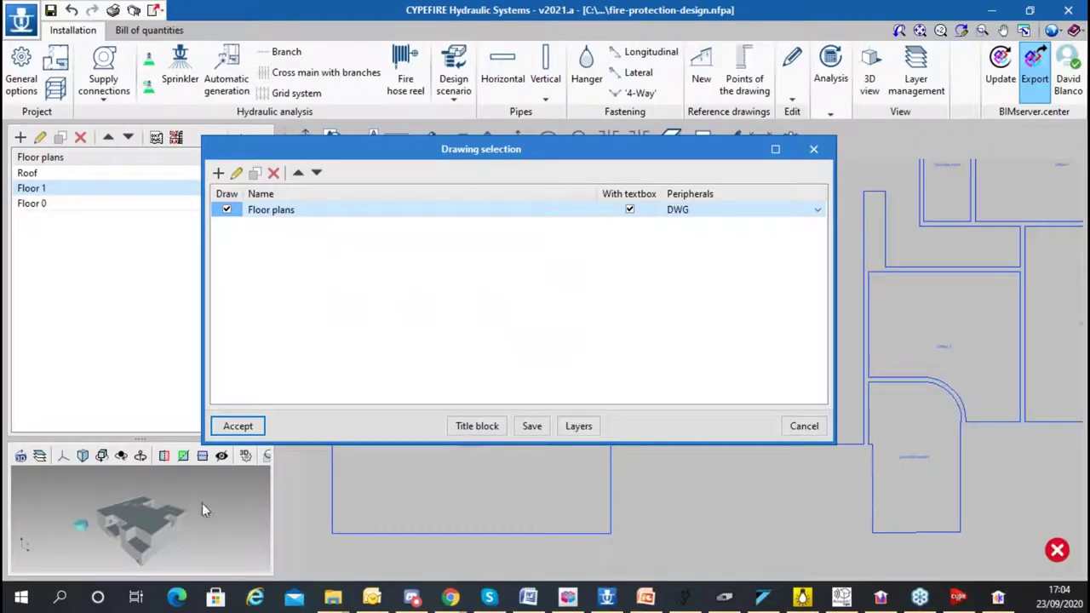
left_click(240, 430)
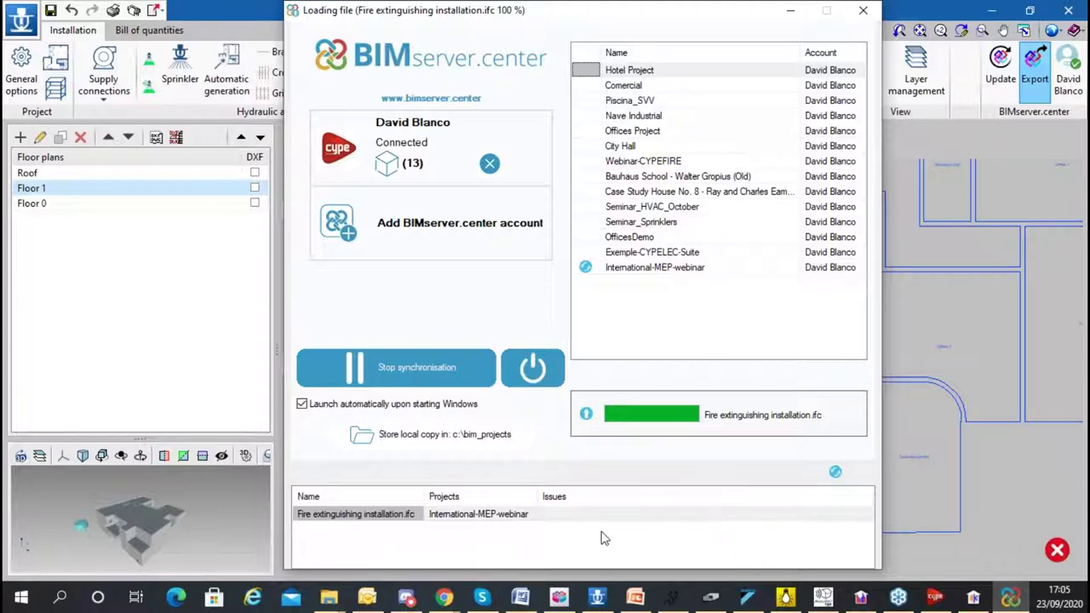
- Check the upload in BIMserver.center Sync and reload the International-MEP-webinar project page in the browser
left_click(444, 597)
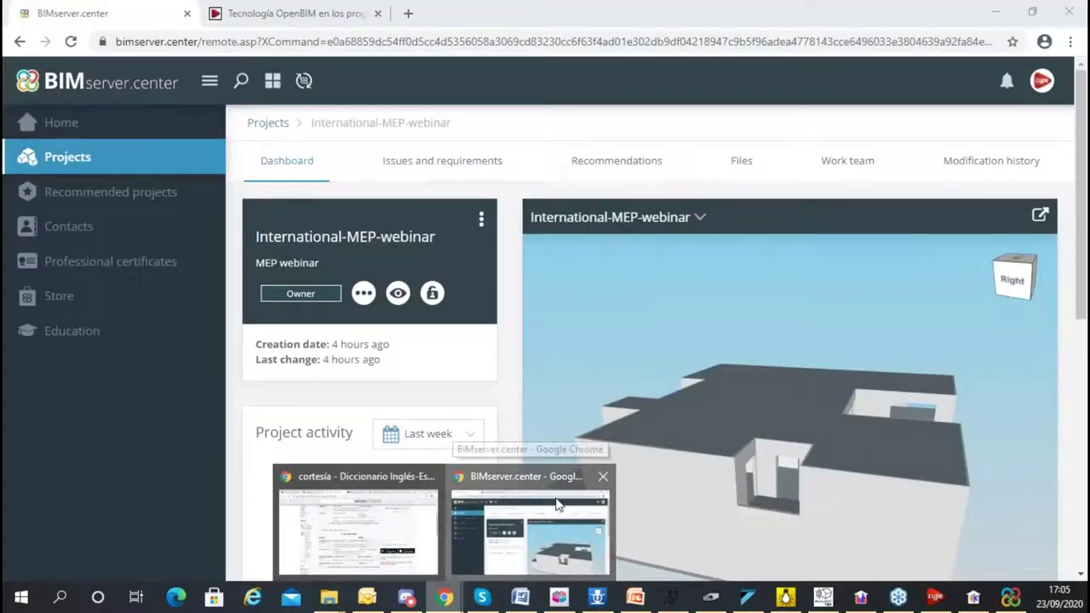
left_click(542, 533)
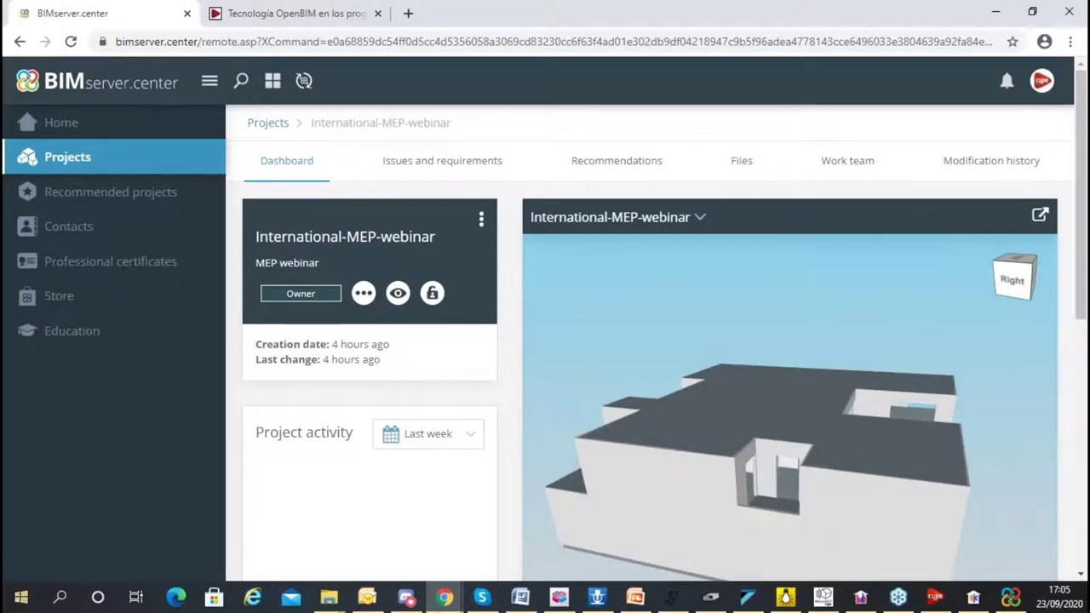
left_click(1010, 596)
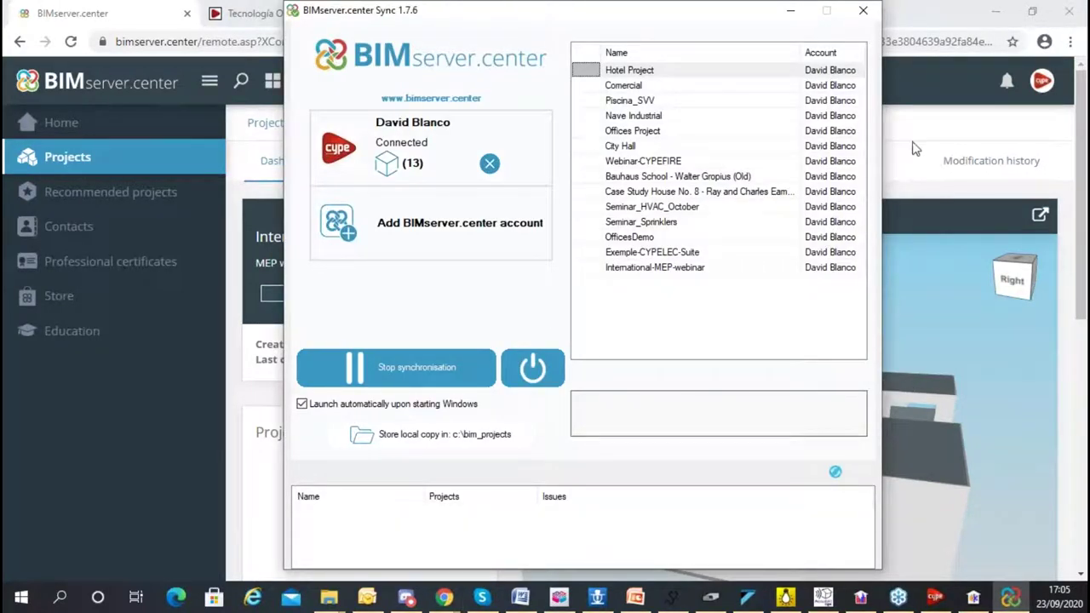
left_click(929, 117)
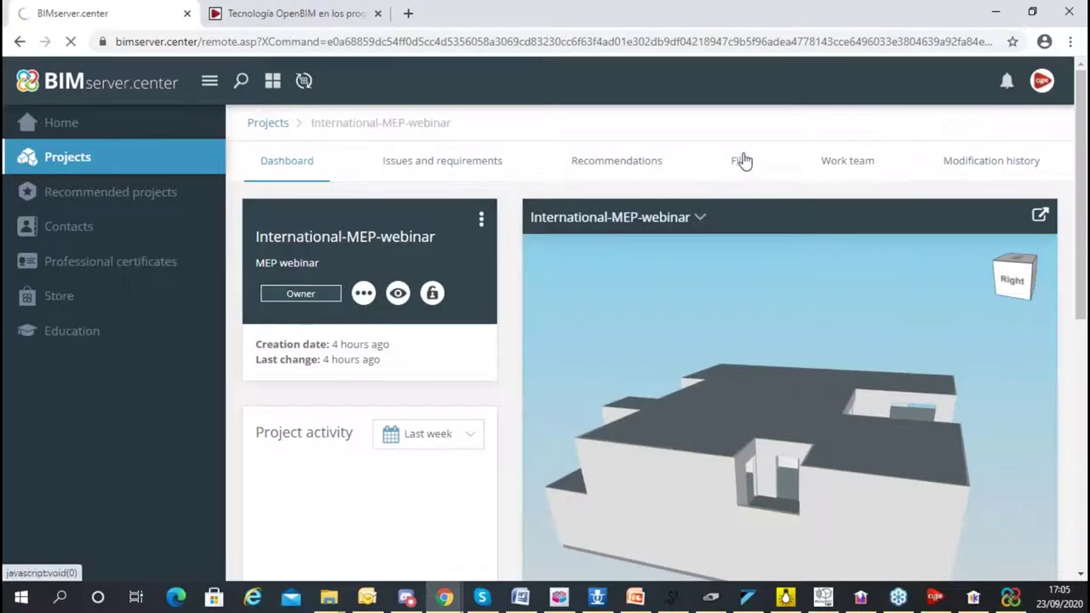
left_click(773, 171)
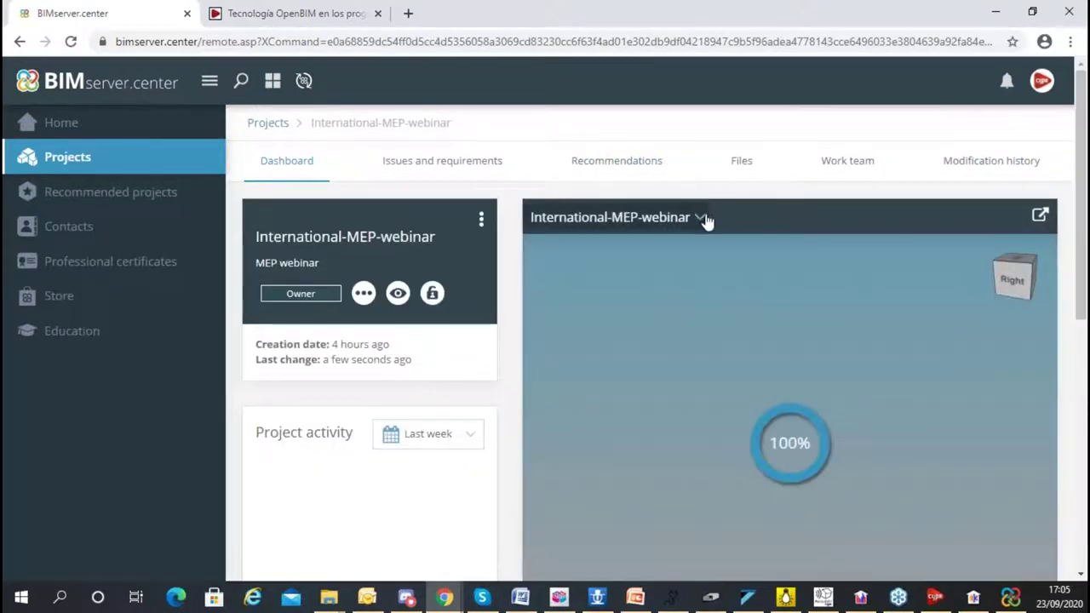
- Make the Fire extinguishing installation model visible in the project's 3D viewer and set City Hall 3D to transparent
left_click(698, 217)
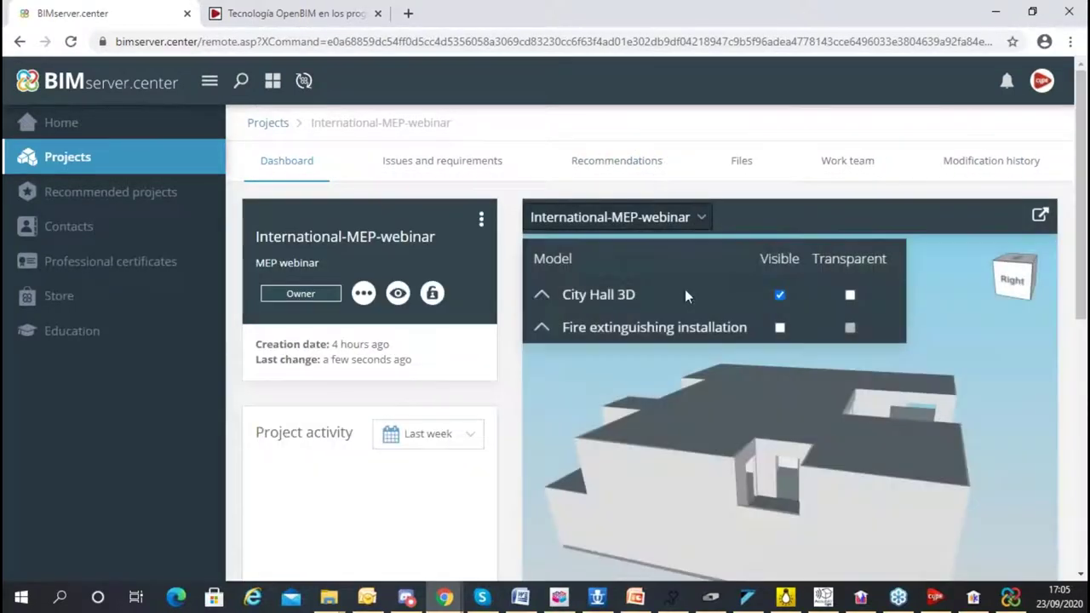
left_click(779, 328)
left_click(701, 223)
left_click(698, 224)
left_click(850, 296)
left_click(701, 220)
- Examine the sprinkler pipes, riser and water tank inside the transparent building from several angles and distances
left_click_drag(788, 448, 790, 443)
left_click_drag(908, 450, 871, 439)
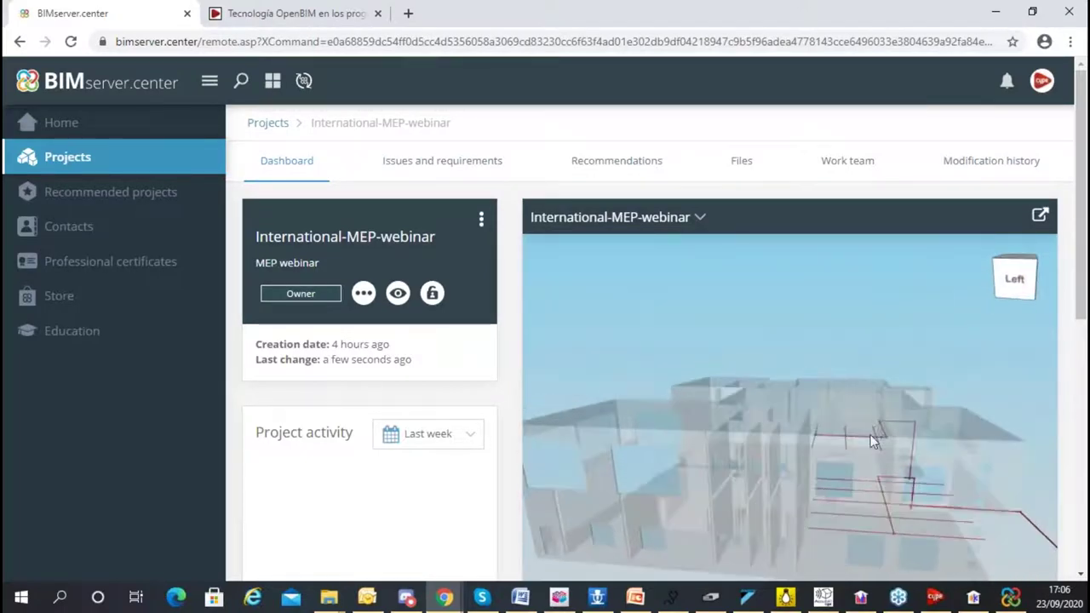
scroll(869, 436, "up", 10)
left_click_drag(801, 401, 808, 329)
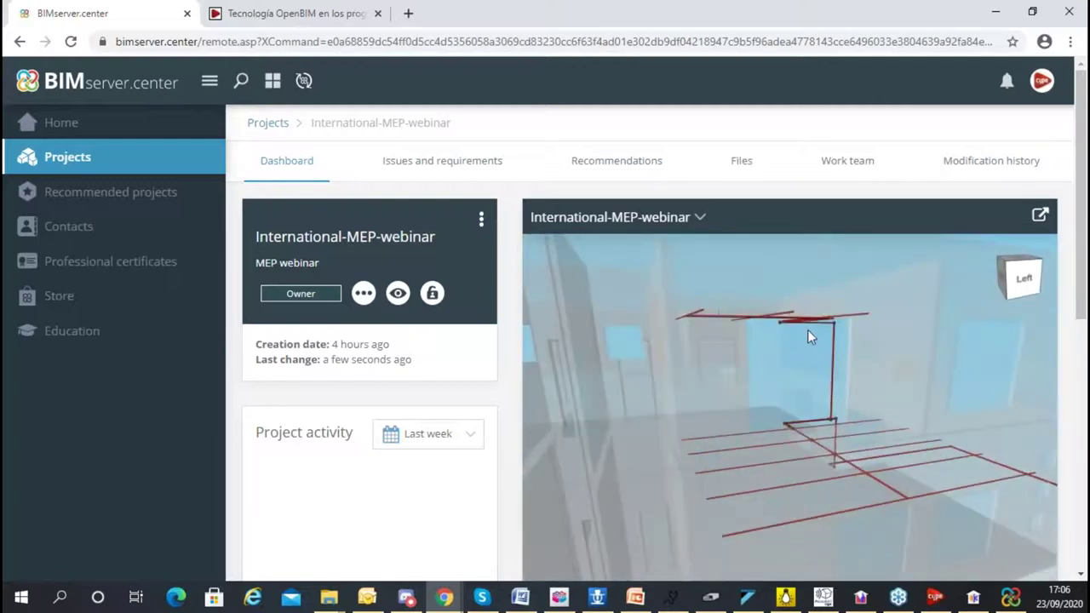
scroll(807, 329, "down", 10)
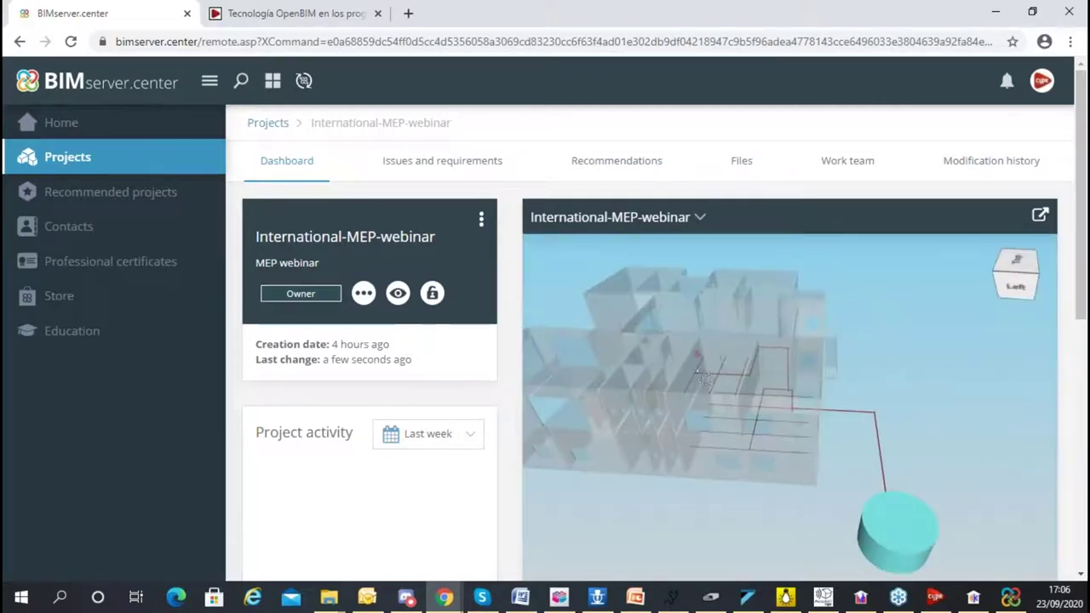
scroll(689, 364, "down", 3)
scroll(367, 318, "down", 4)
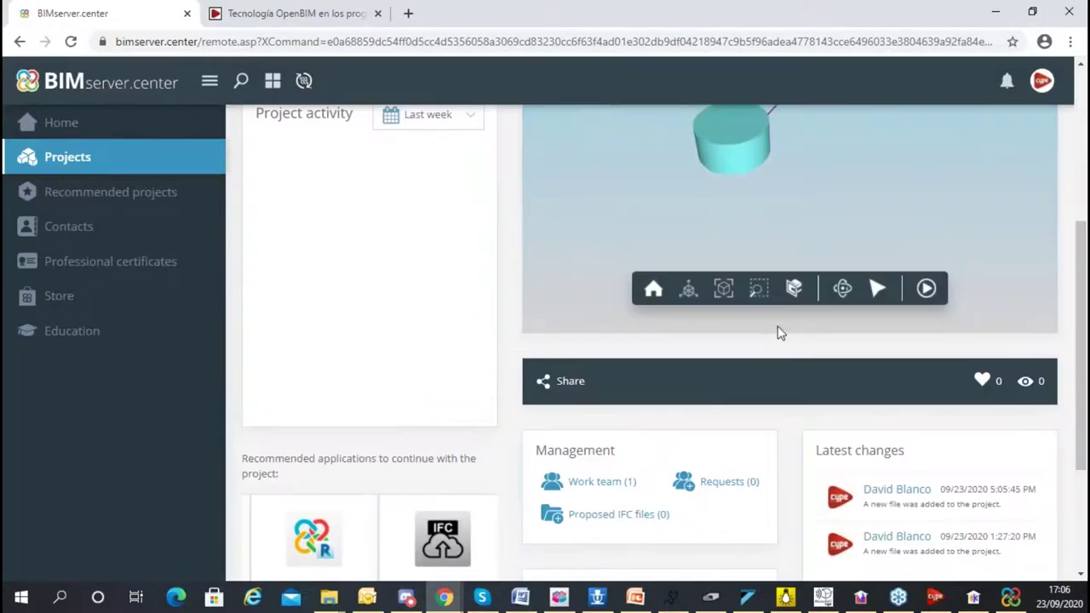
scroll(292, 185, "up", 4)
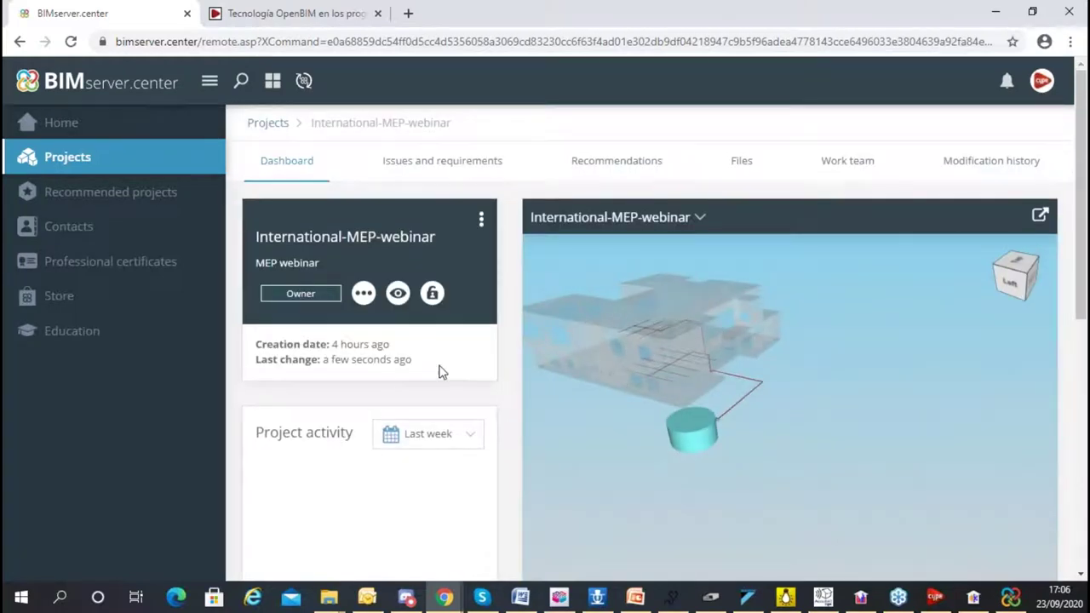
- Add a clip plane perpendicular to the global Y-axis and shift it vertically to cut through the building
scroll(441, 371, "down", 2)
left_click(795, 449)
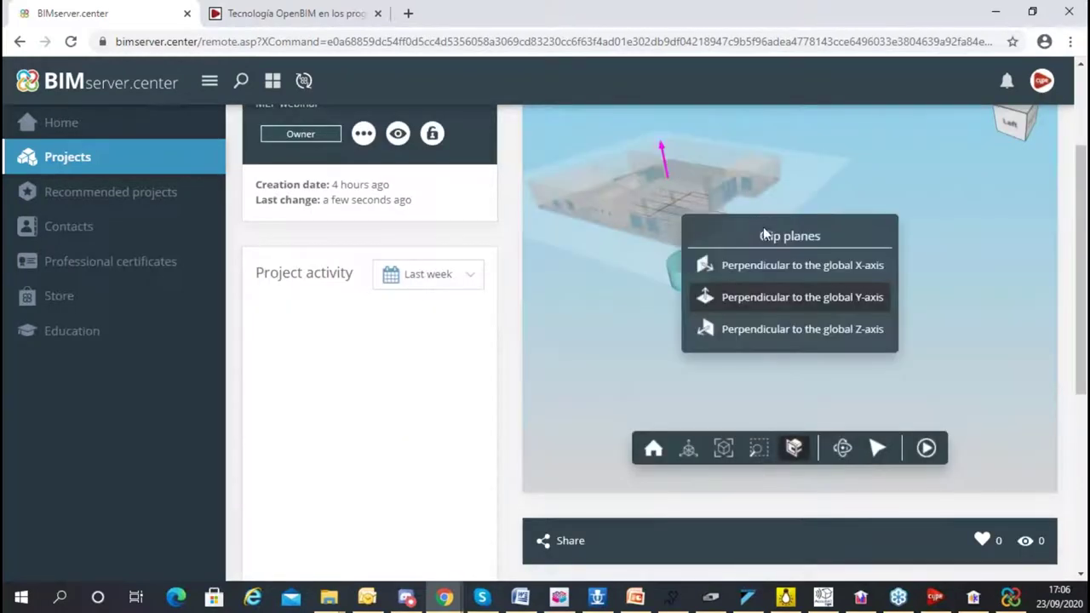
left_click(741, 307)
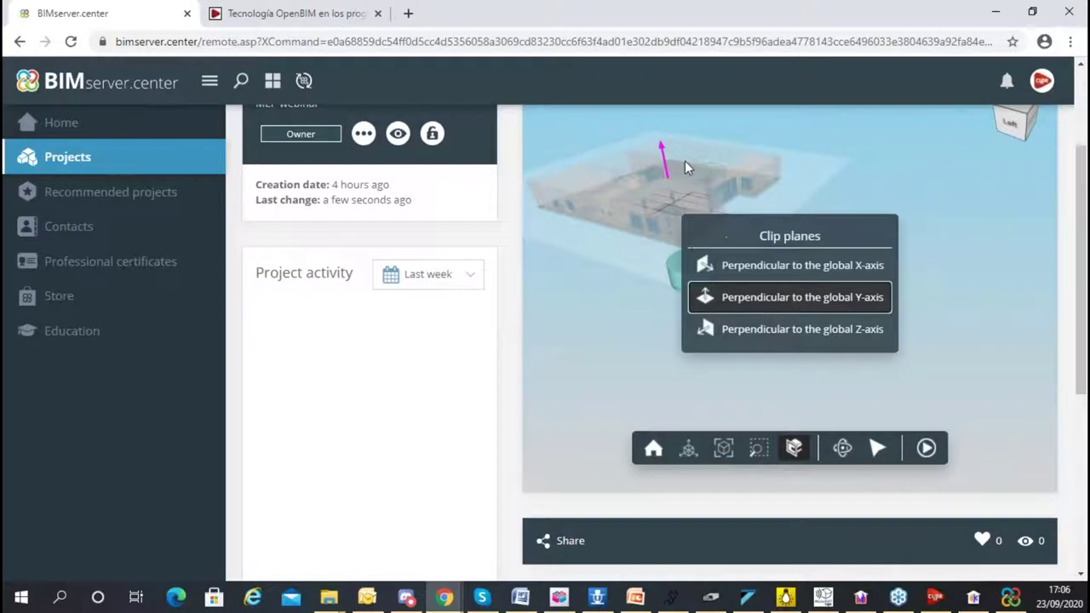
mouse_move(660, 150)
left_mouse_down()
mouse_move(686, 198)
mouse_move(648, 112)
mouse_move(667, 148)
left_mouse_up()
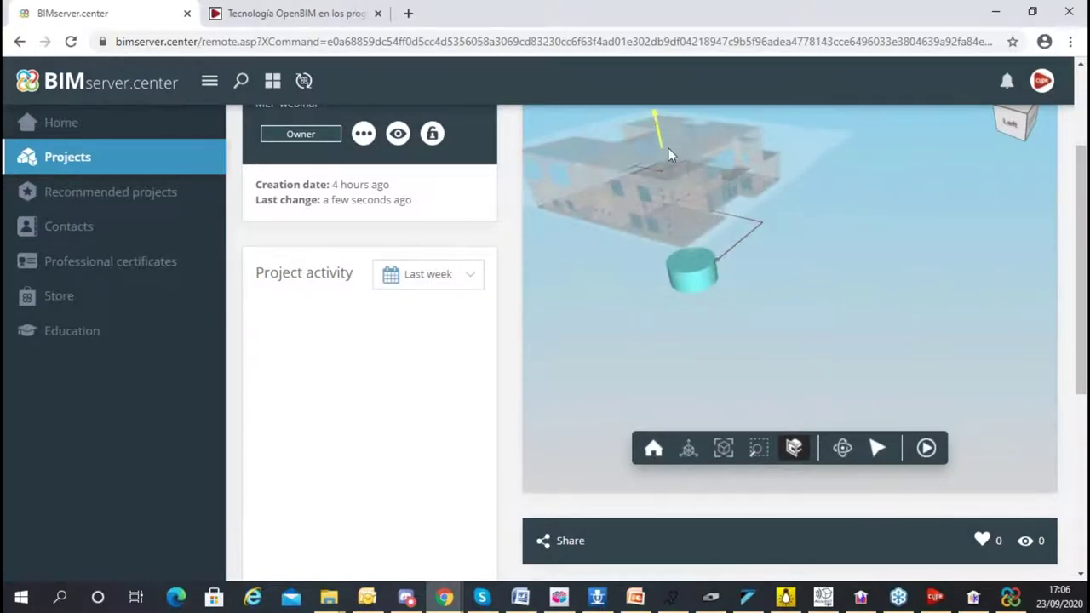
scroll(732, 247, "up", 2)
scroll(758, 294, "up", 5)
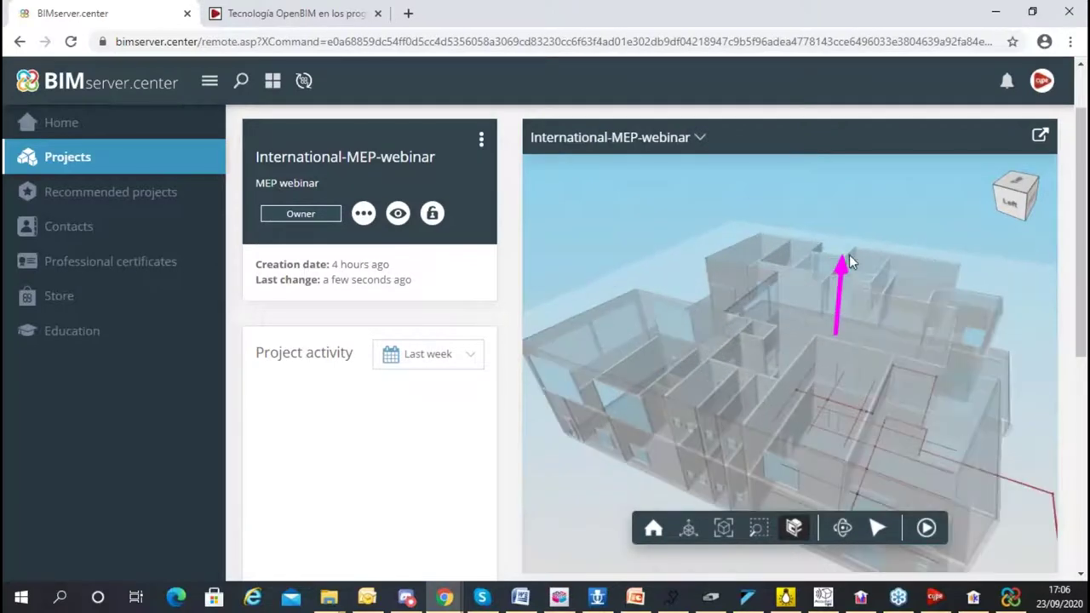
left_click_drag(843, 270, 865, 277)
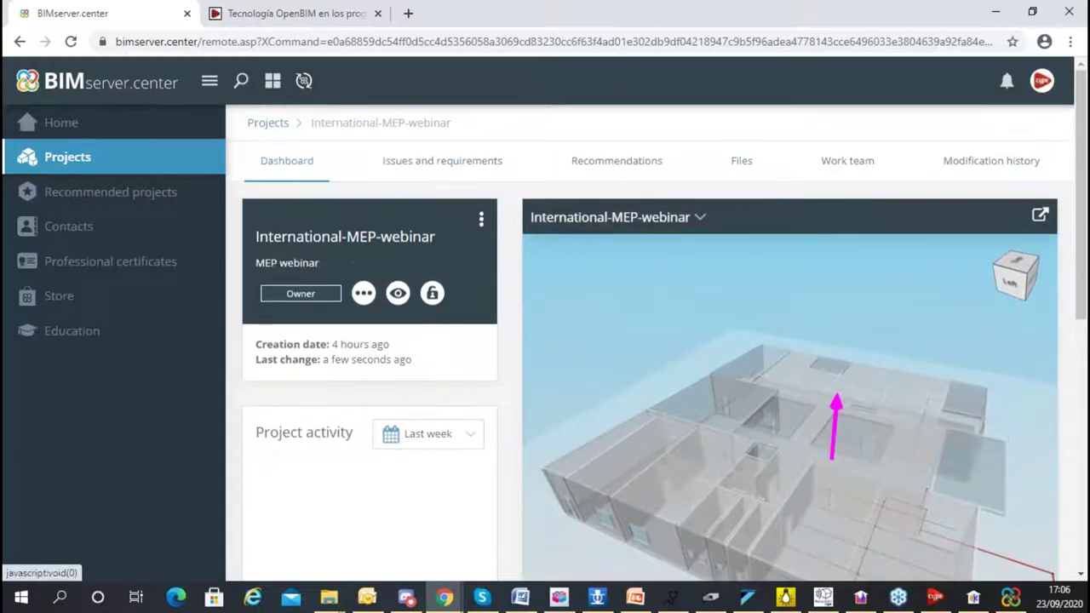
- Look through both pages of files associated with the Fire extinguishing installation IFC in the project's files
left_click(729, 177)
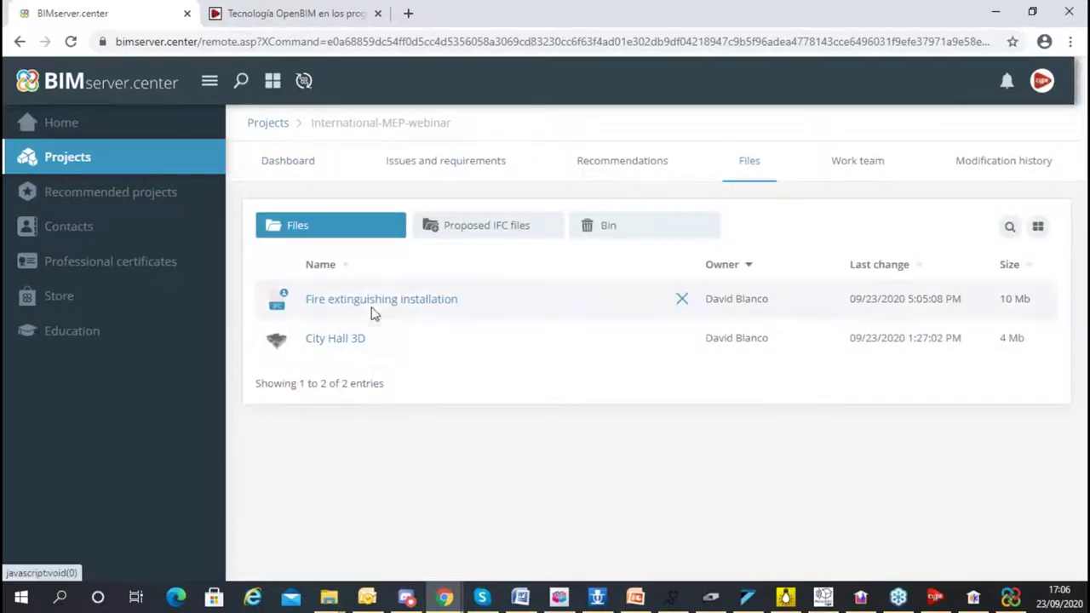
left_click(372, 311)
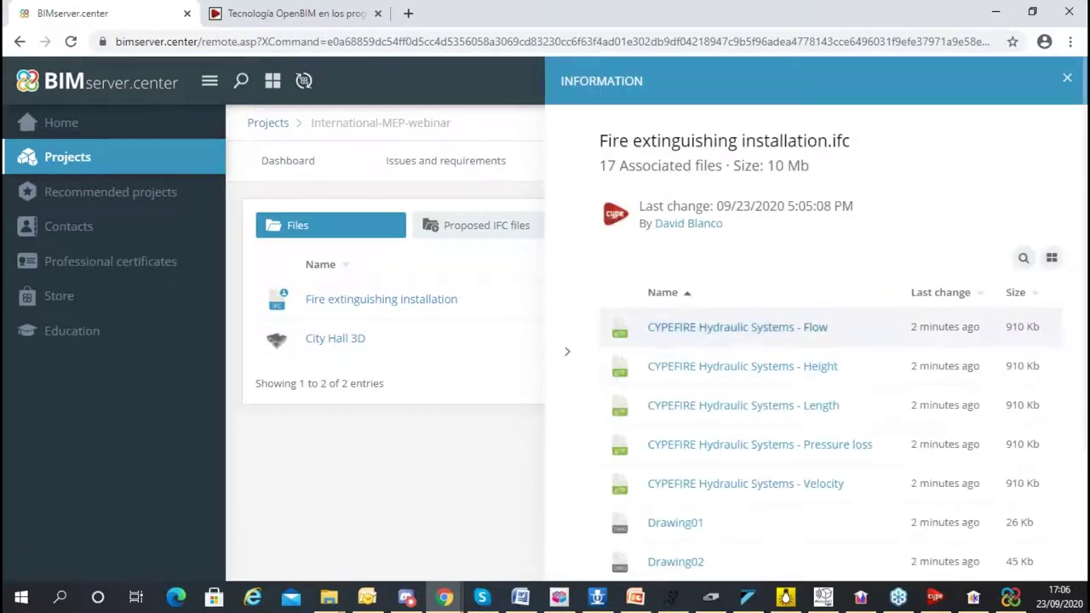
scroll(766, 187, "down", 2)
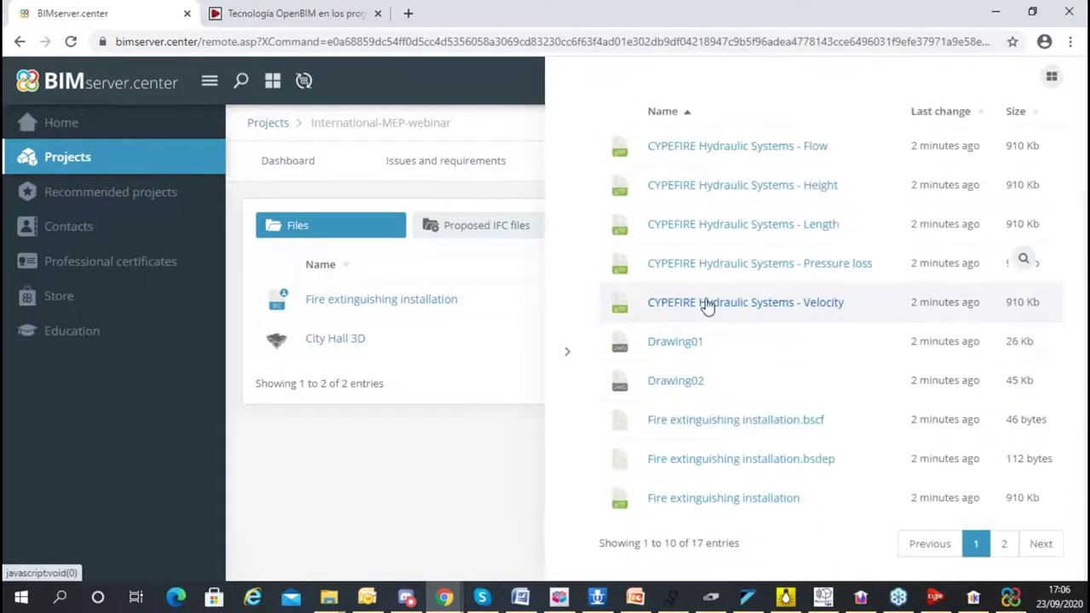
left_click(1005, 544)
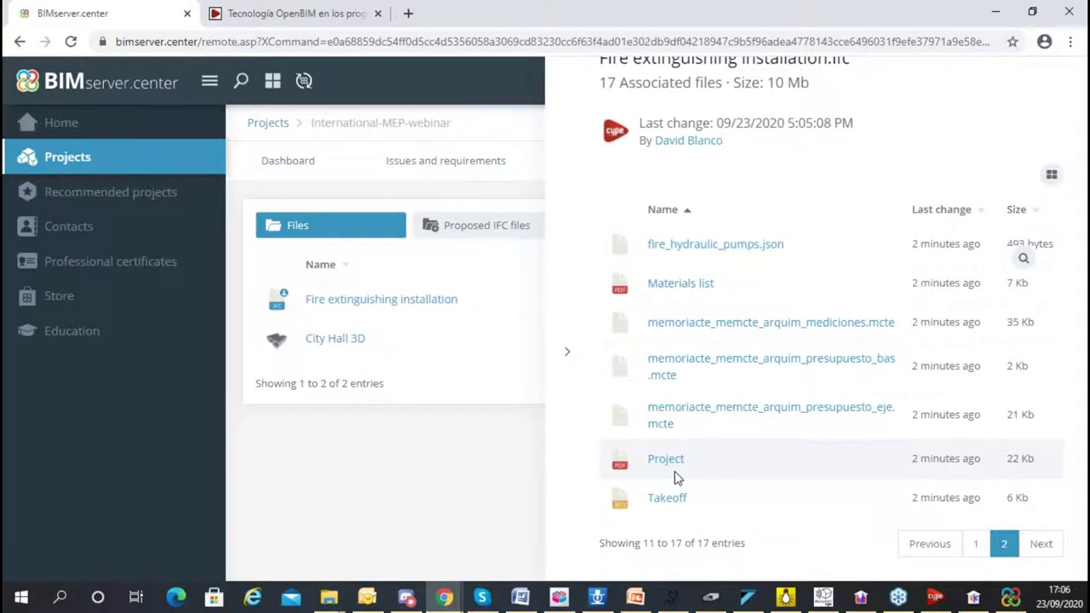
- Review the Materials list PDF from sprinklers and pipes to accessories, close the file information, and return to CYPEFIRE Hydraulic Systems
left_click(690, 288)
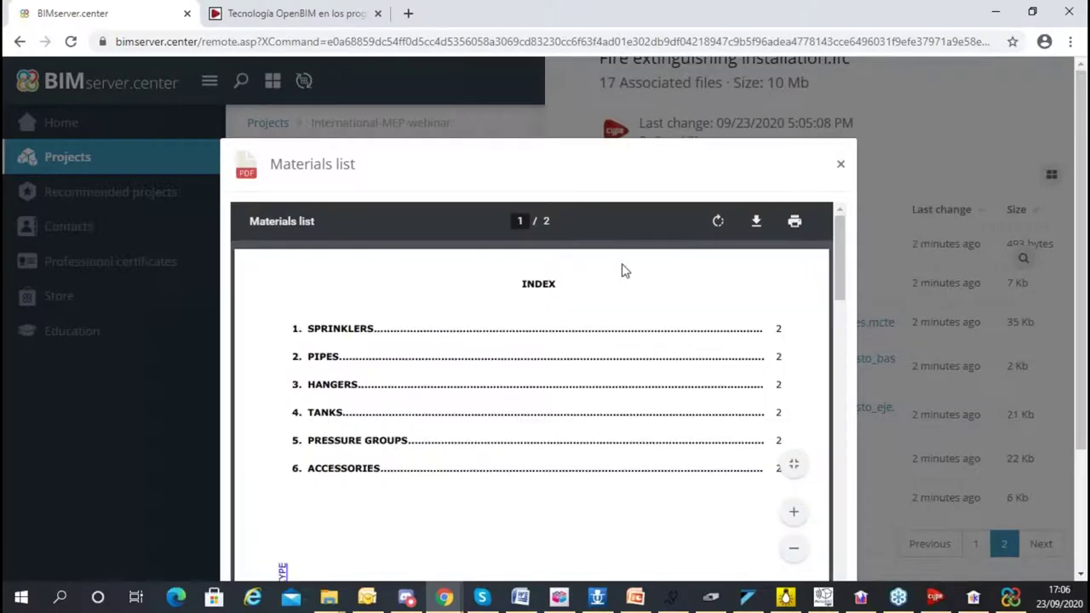
scroll(622, 270, "down", 10)
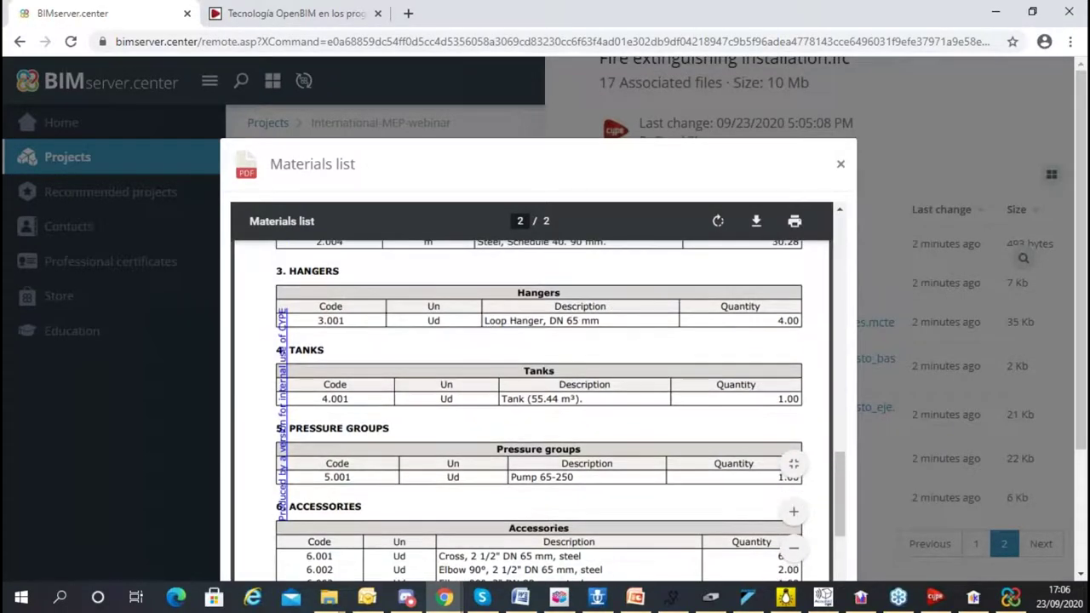
scroll(544, 358, "up", 2)
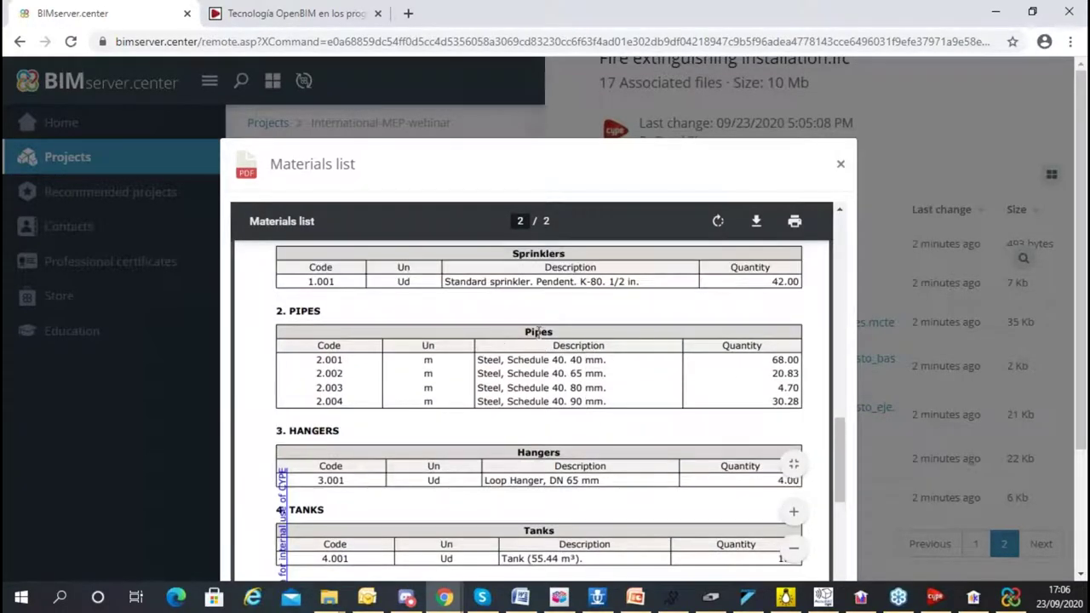
scroll(749, 417, "up", 2)
scroll(562, 344, "down", 5)
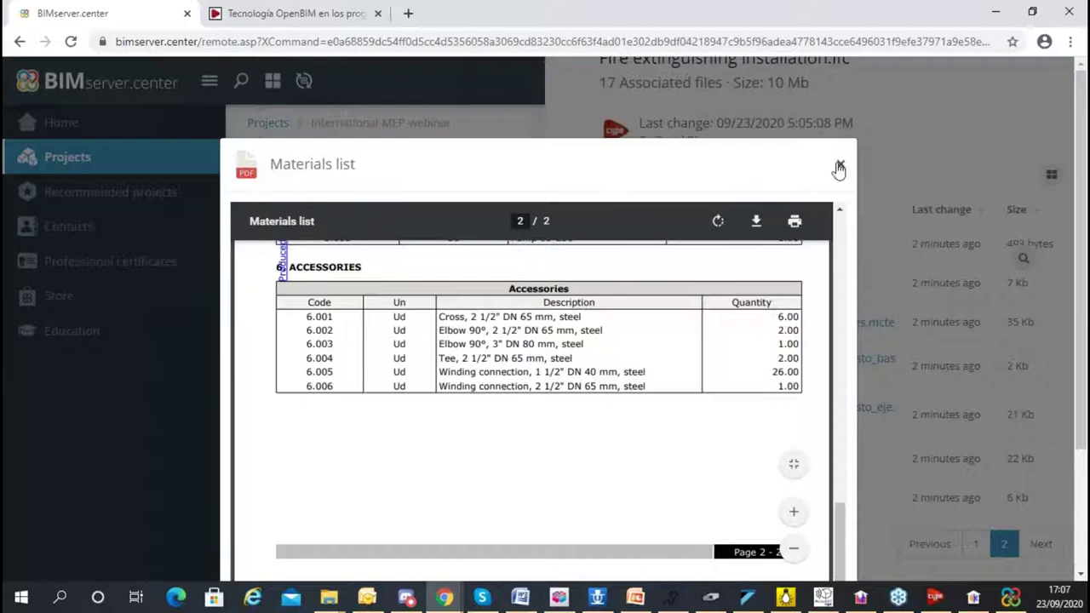
left_click(840, 164)
left_click(562, 358)
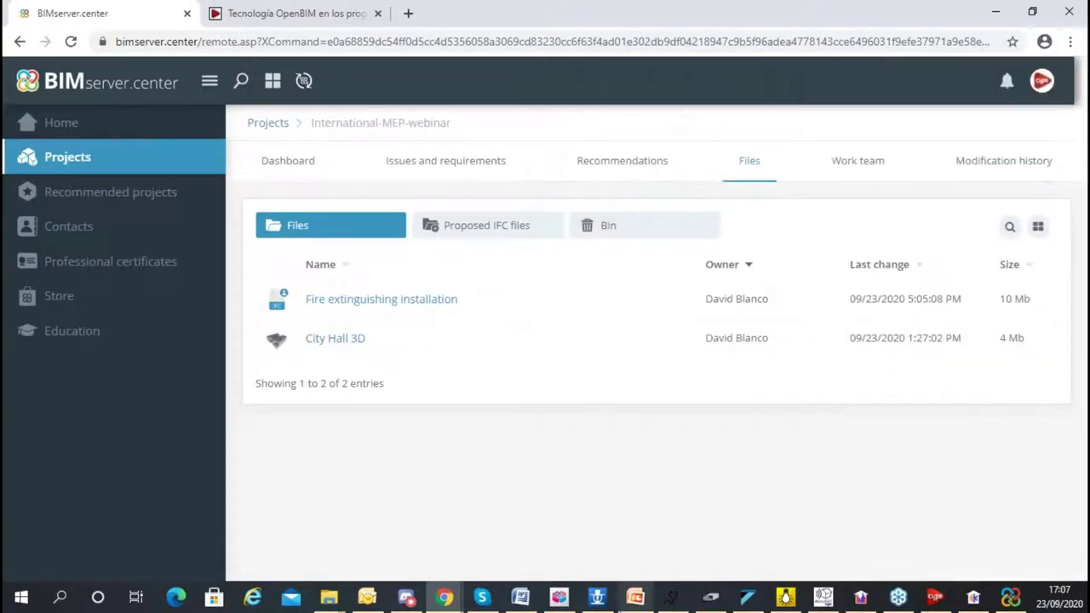
left_click(600, 598)
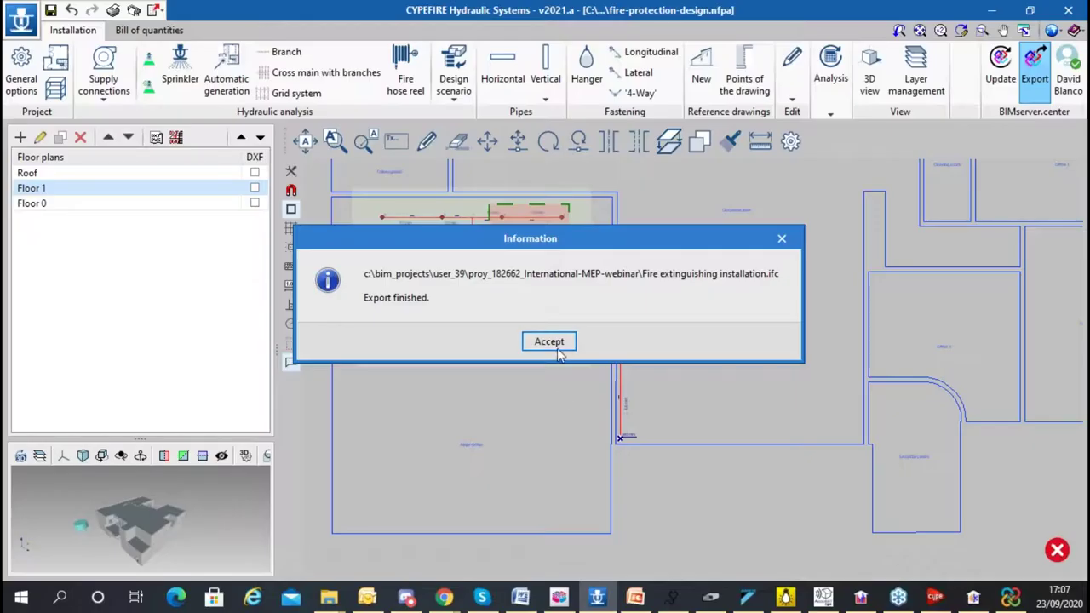
- Close the export message and examine the sprinkler, Schedule 40 steel pipe and winding connection items in the bill of quantities
left_click(549, 341)
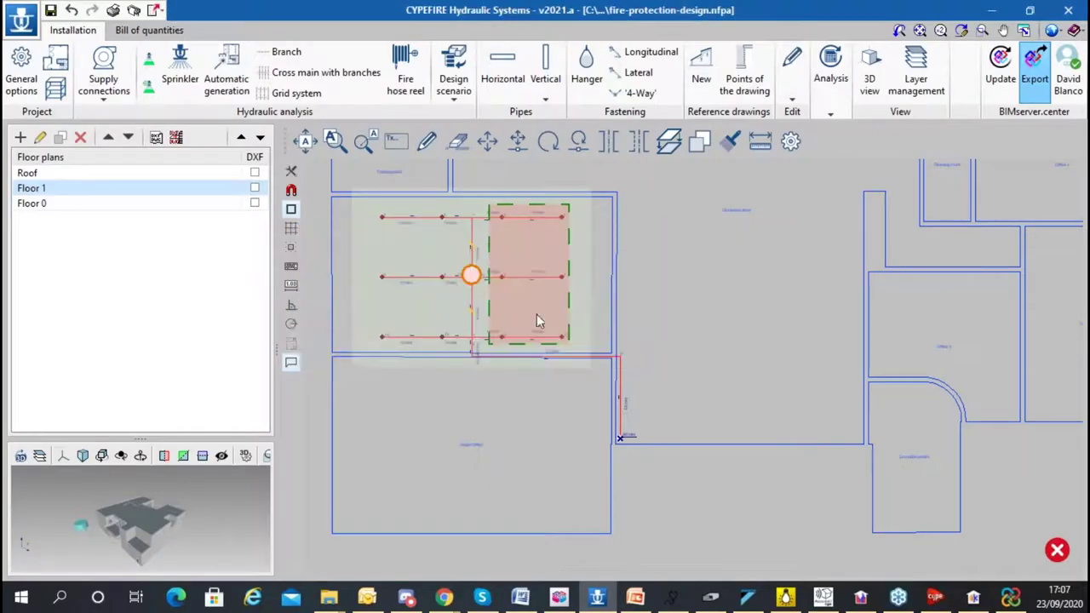
left_click(157, 29)
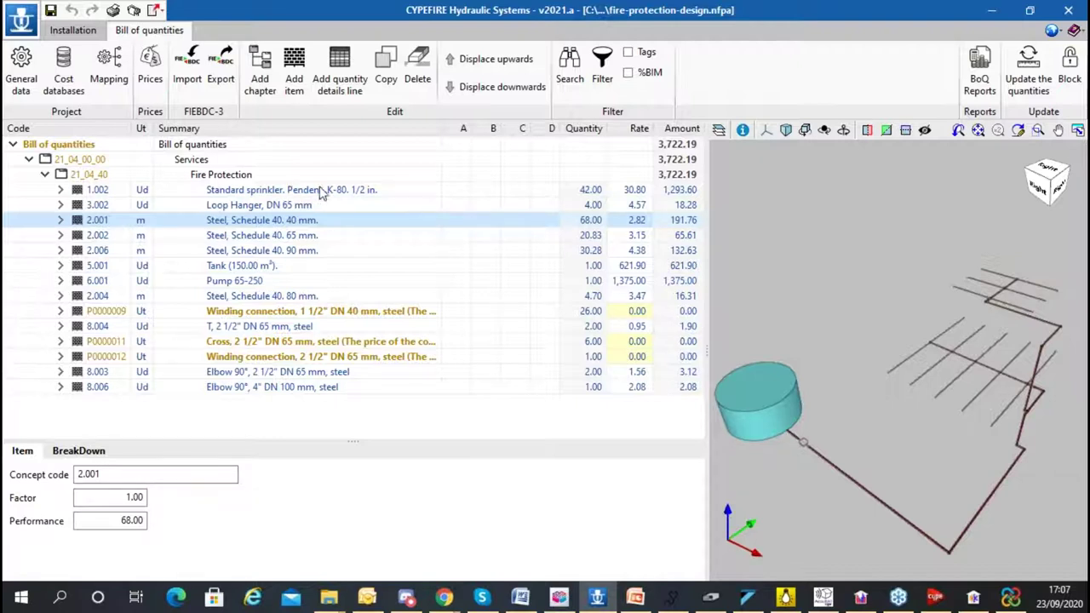
left_click(558, 190)
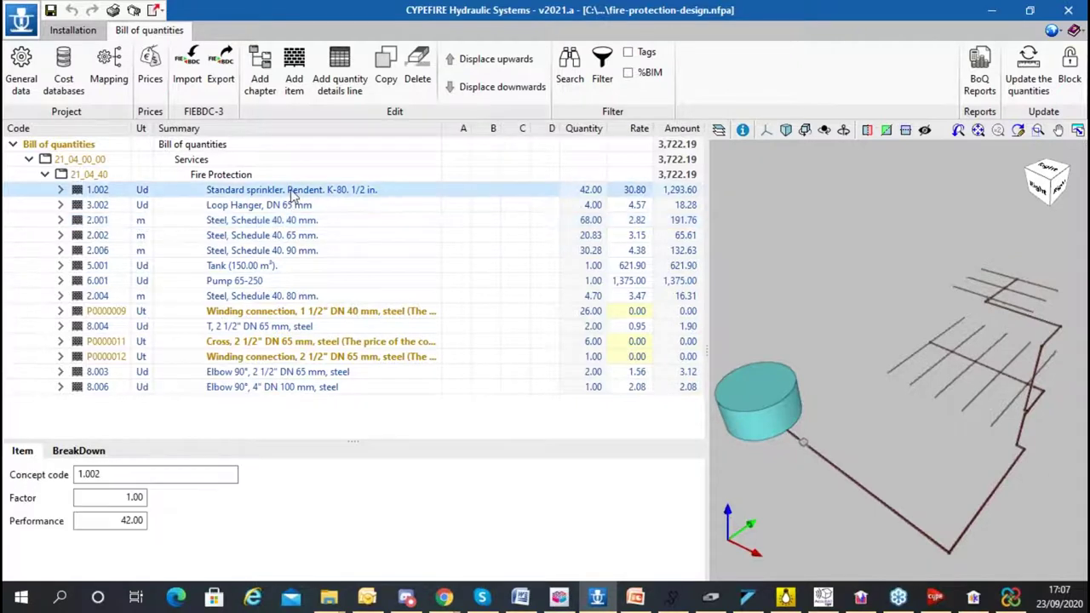
scroll(1013, 404, "up", 5)
middle_click_drag(992, 411, 960, 407)
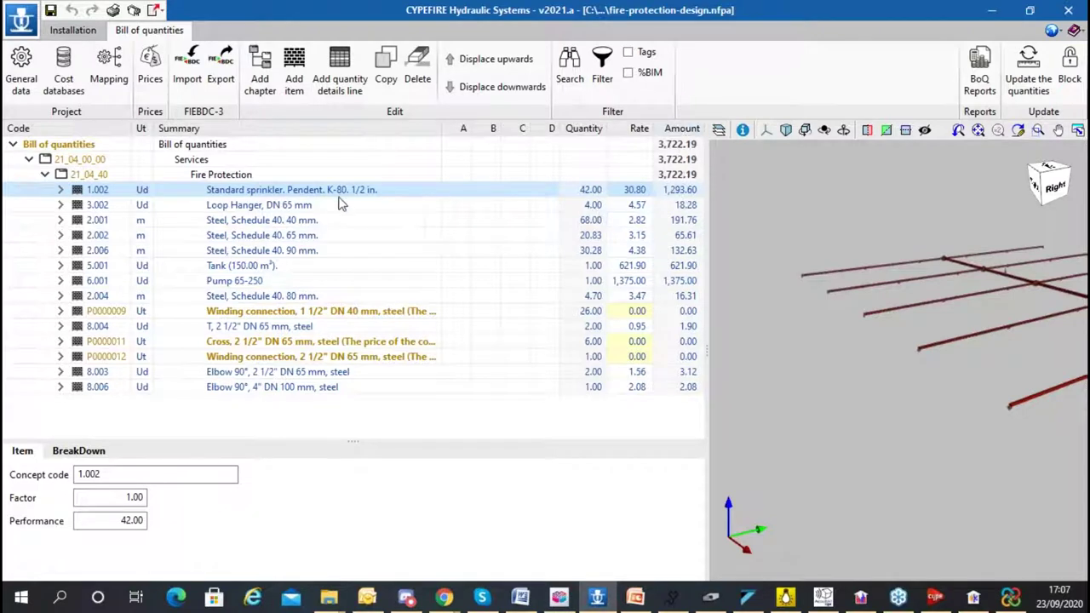
left_click(341, 235)
left_click(340, 255)
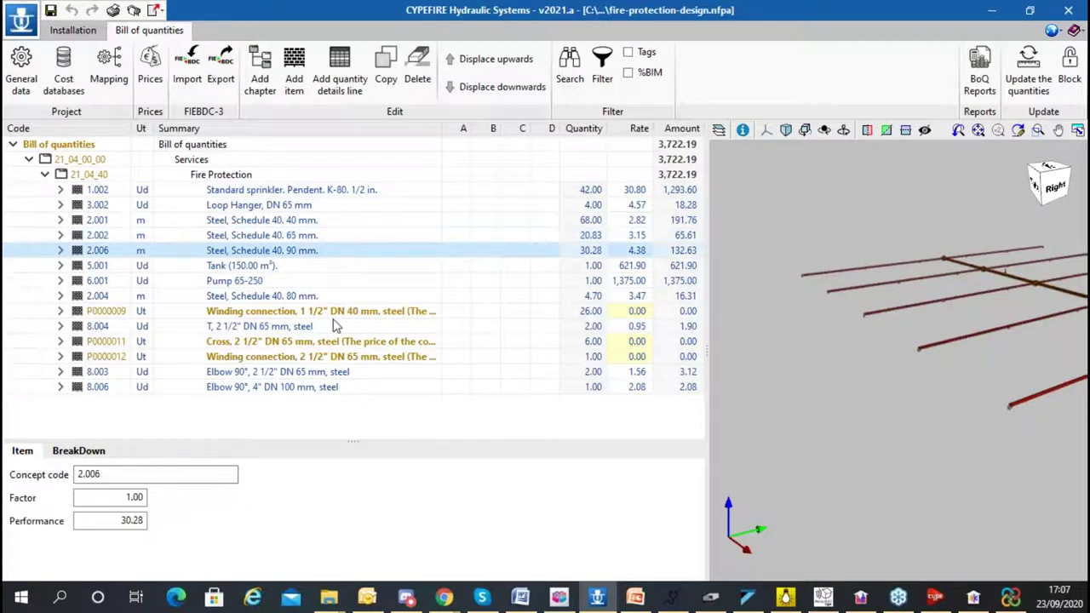
left_click(359, 312)
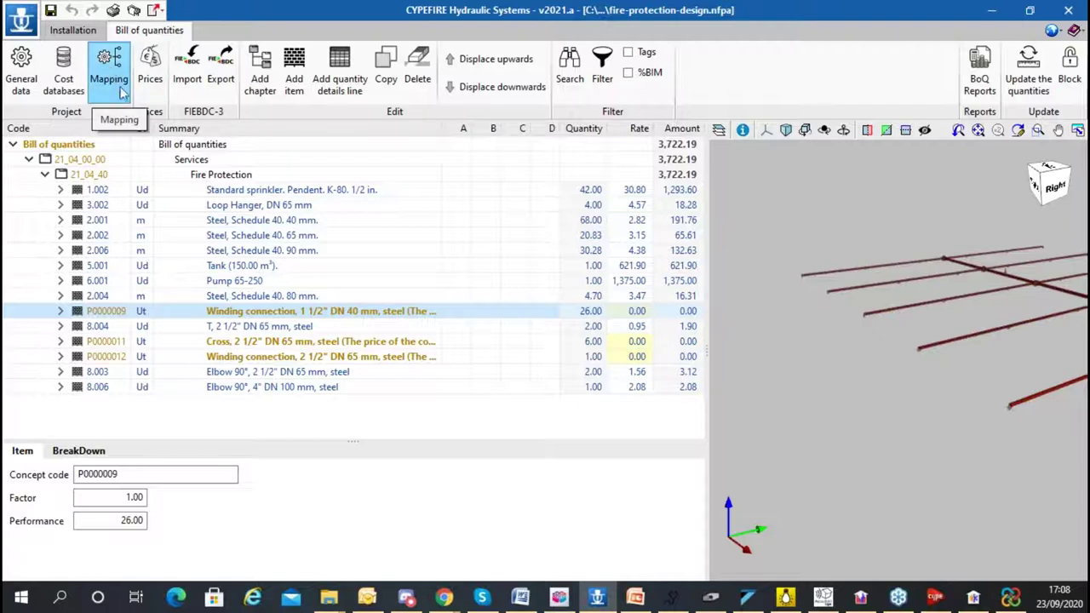
scroll(883, 250, "up", 2)
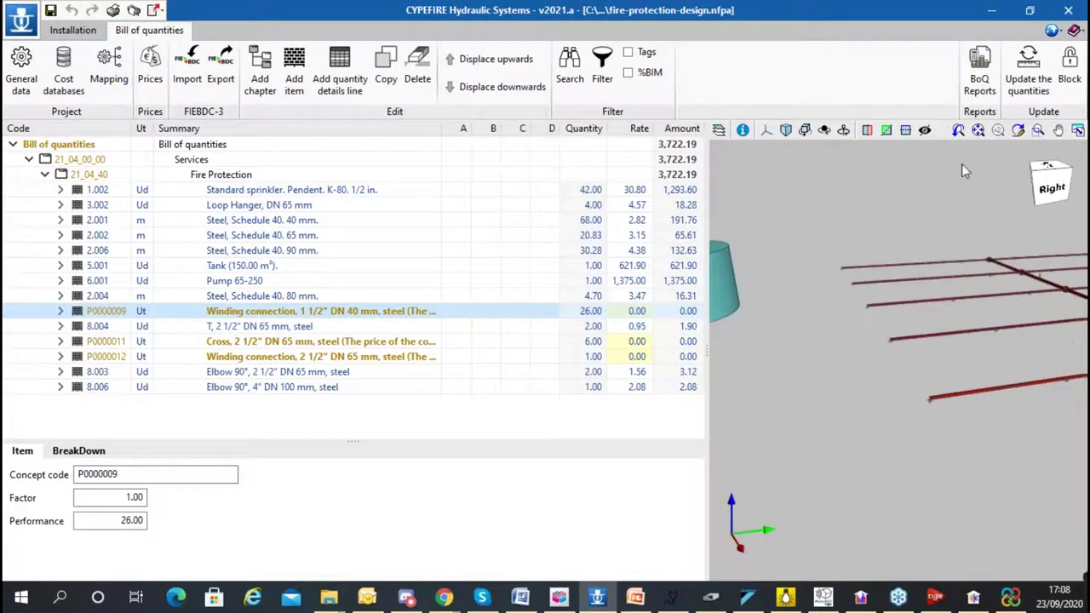
- Generate the Priced bill of quantities report, review its Fire Protection items on the last page, and close it
left_click(978, 85)
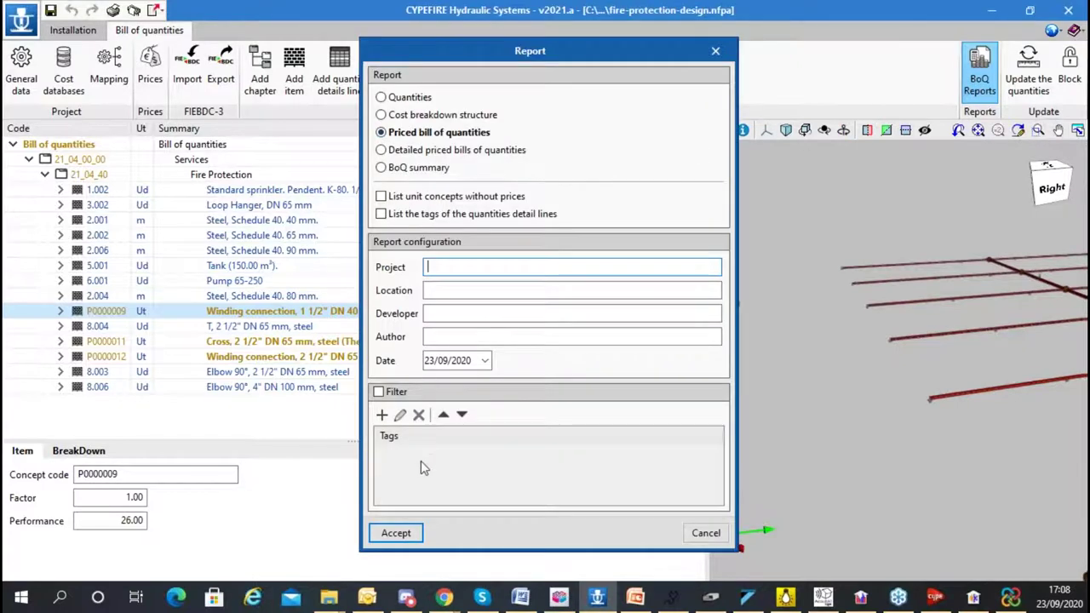
left_click(396, 533)
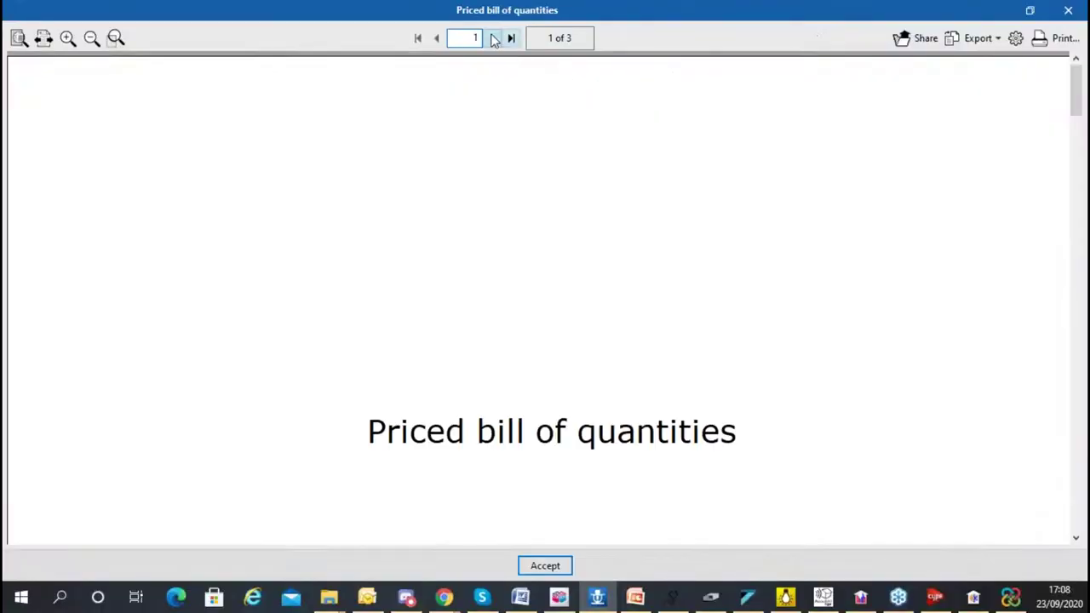
left_click(493, 39)
left_click(493, 38)
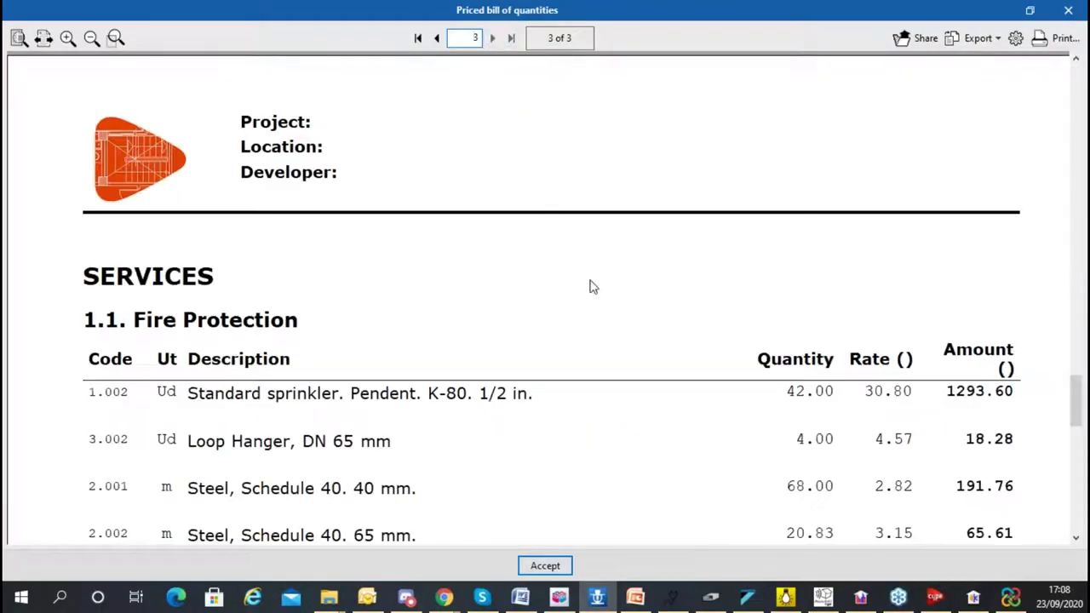
scroll(588, 290, "down", 3)
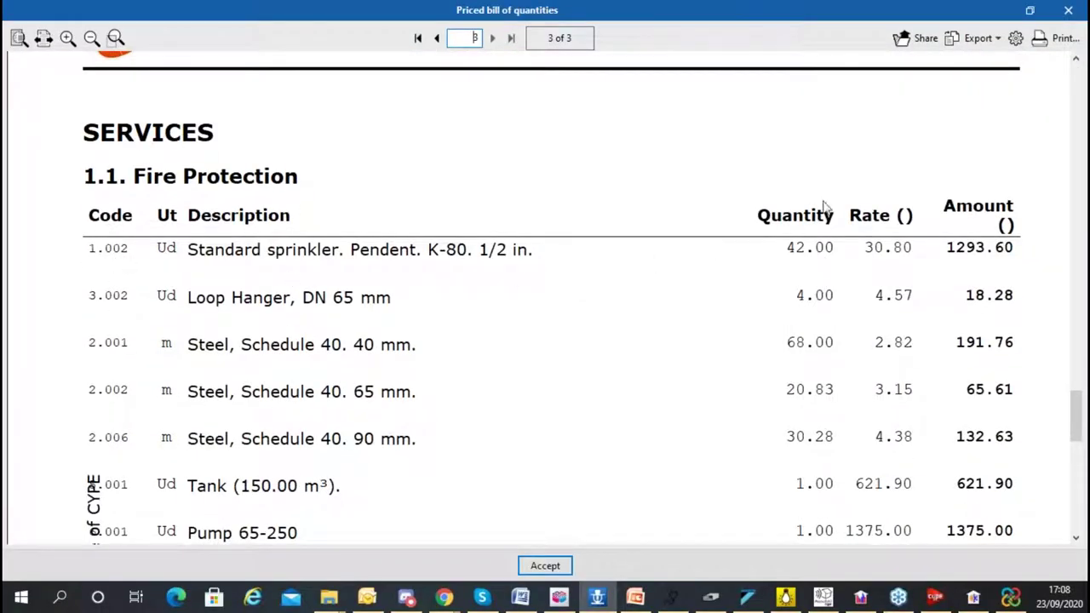
scroll(620, 142, "down", 1)
scroll(620, 143, "down", 10)
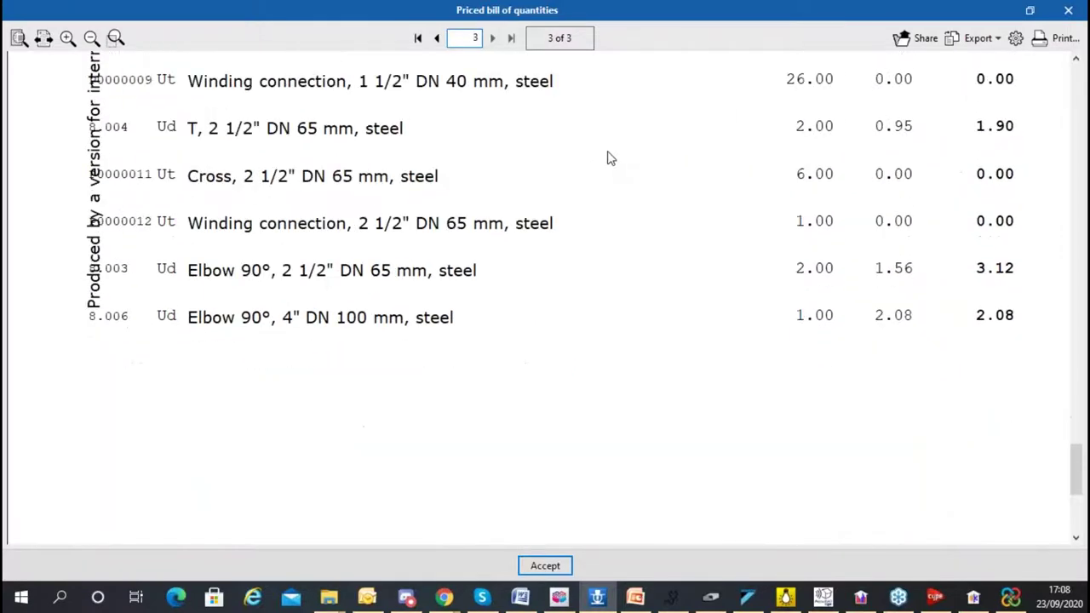
scroll(609, 158, "up", 10)
scroll(604, 165, "up", 6)
scroll(571, 207, "down", 6)
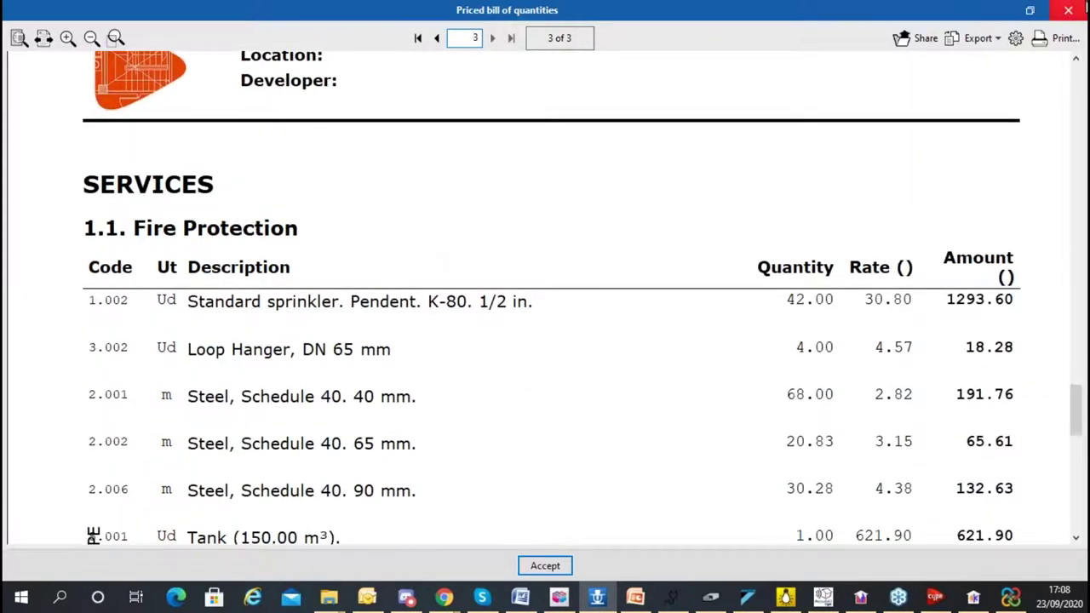
left_click(1067, 10)
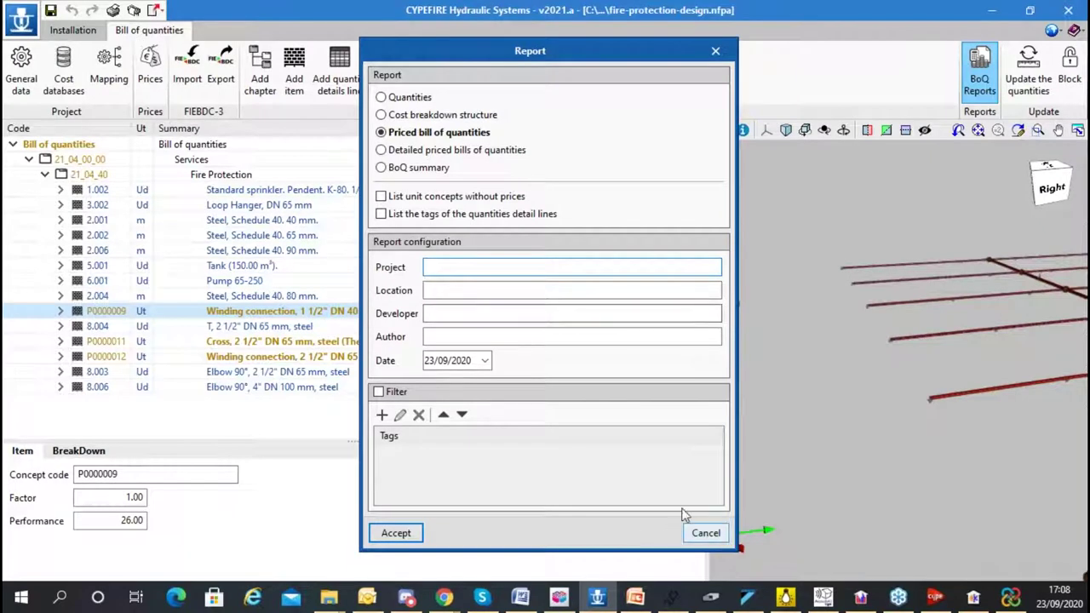
left_click(705, 533)
- Set the currency of the bill of quantities to United States Dollar in the general data
left_click(21, 69)
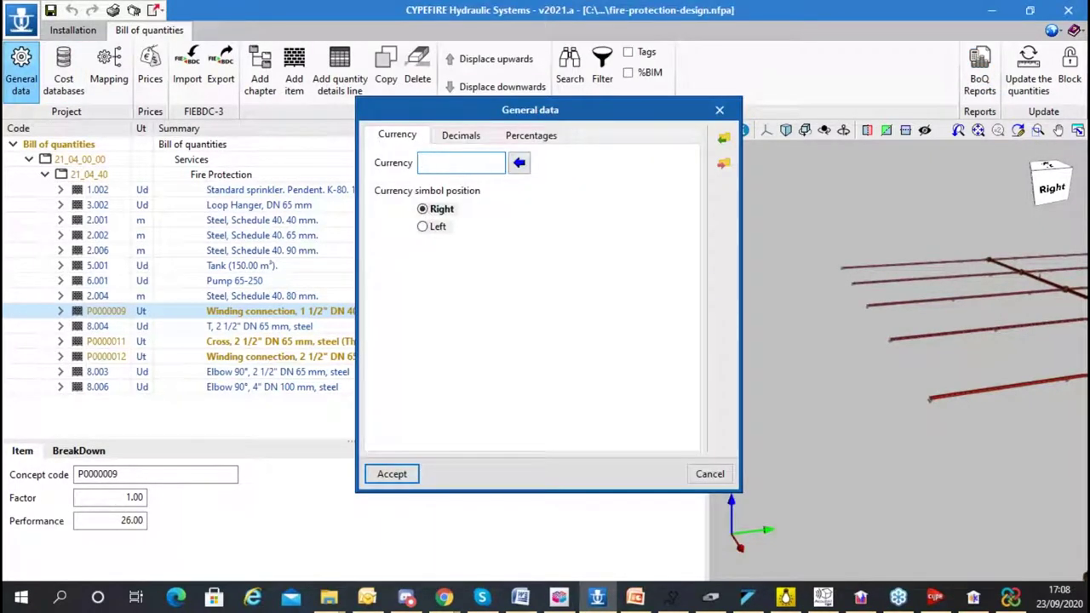
left_click(519, 163)
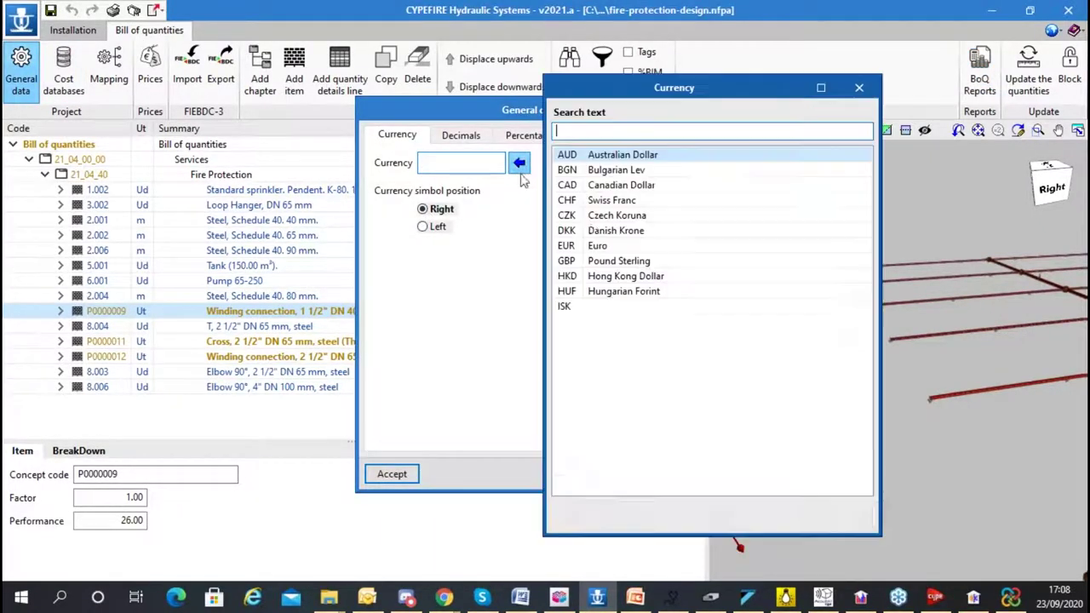
left_click(601, 246)
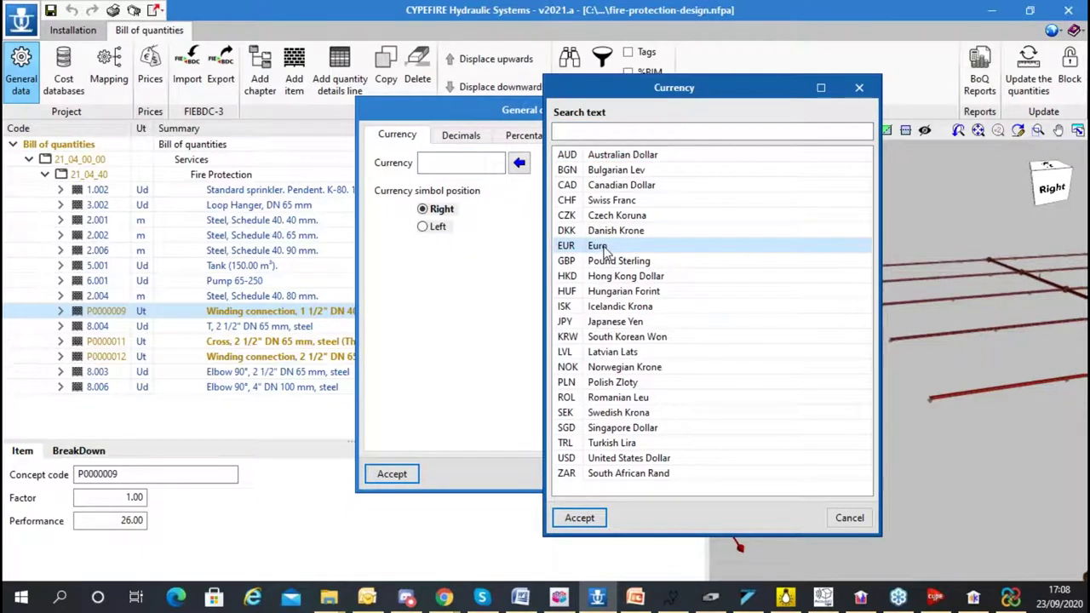
double_click(609, 458)
left_click(391, 473)
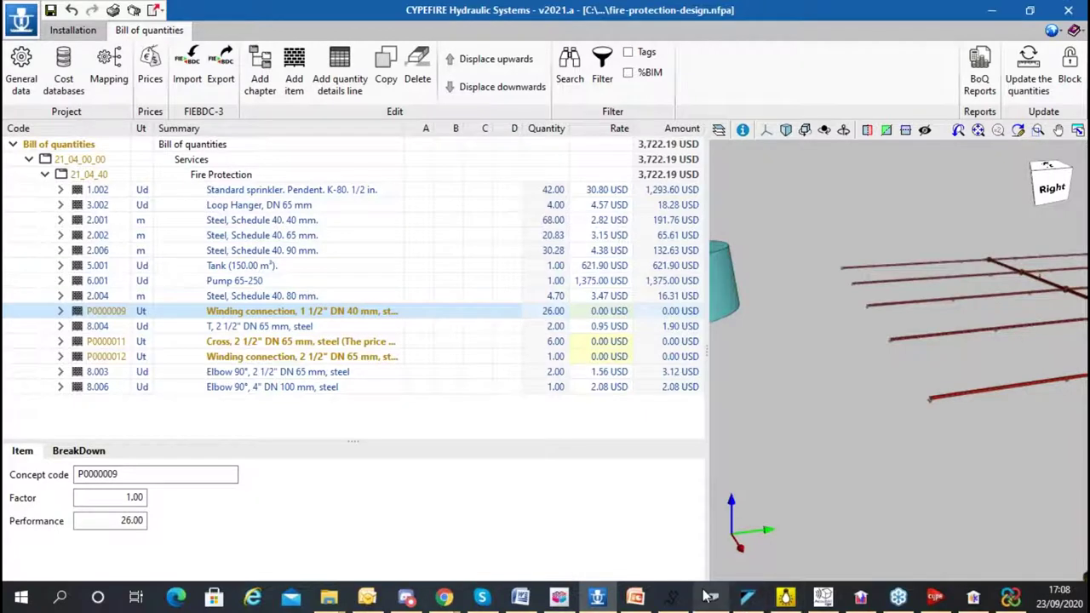
- Switch to CYPEPLUMBING Water Systems, install its example jobs, and open the Offices example project
mouse_move(707, 596)
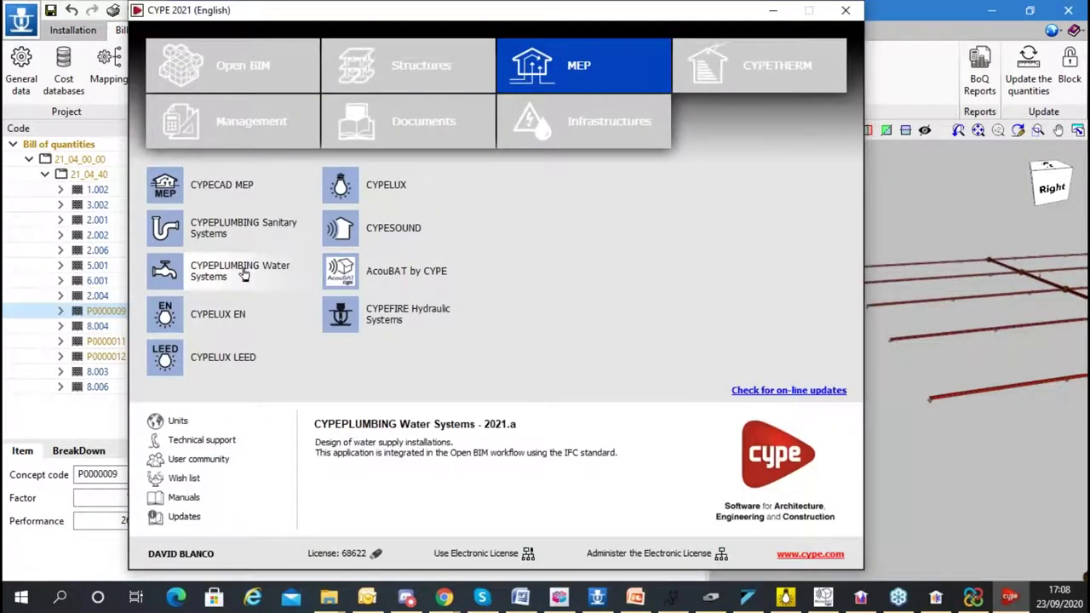
left_click(243, 272)
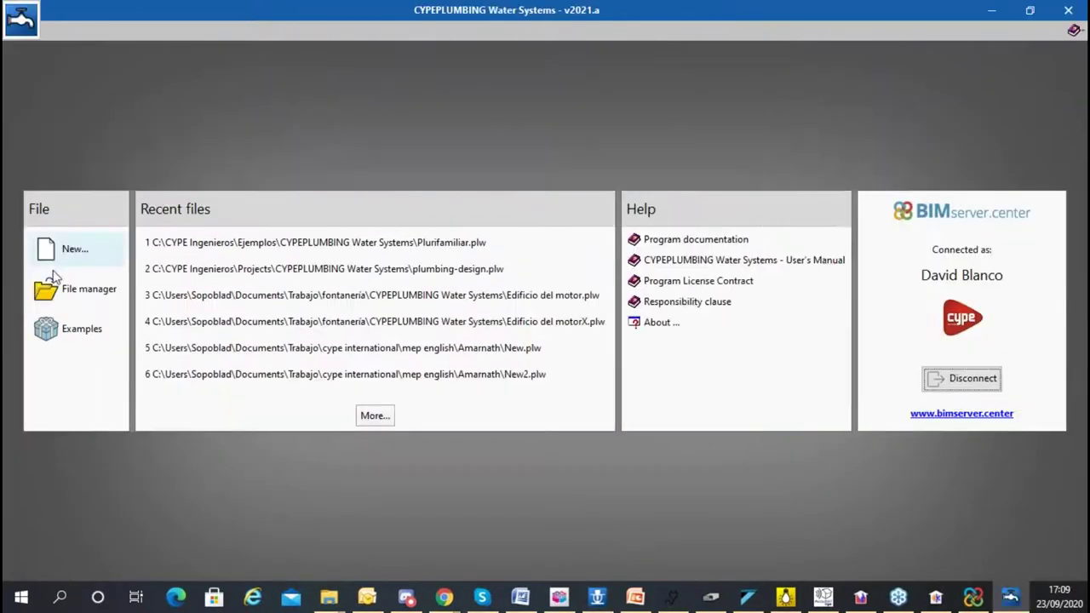
left_click(56, 344)
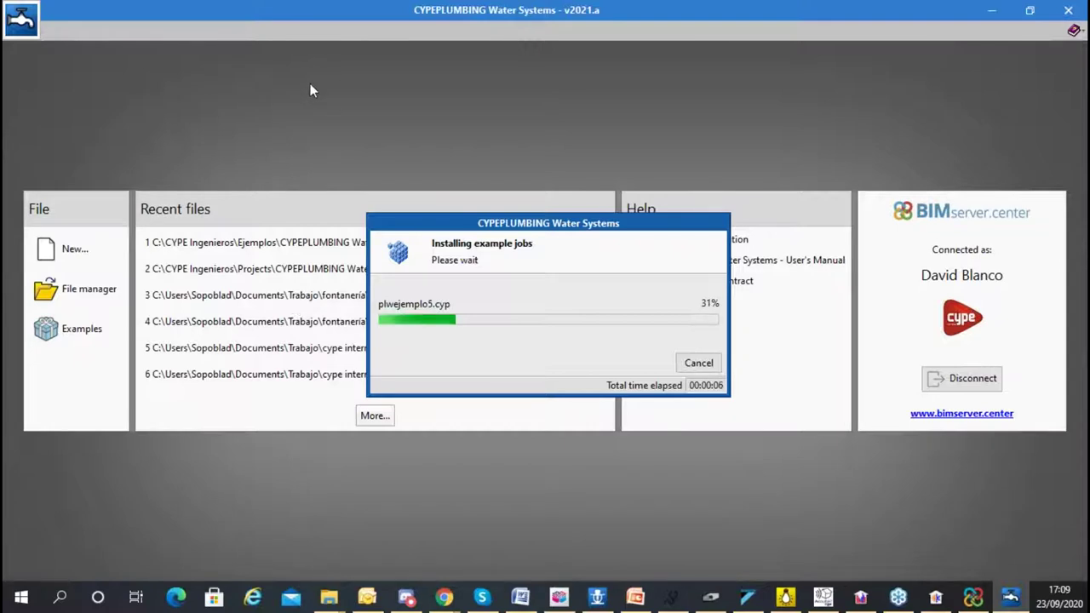
left_click(315, 338)
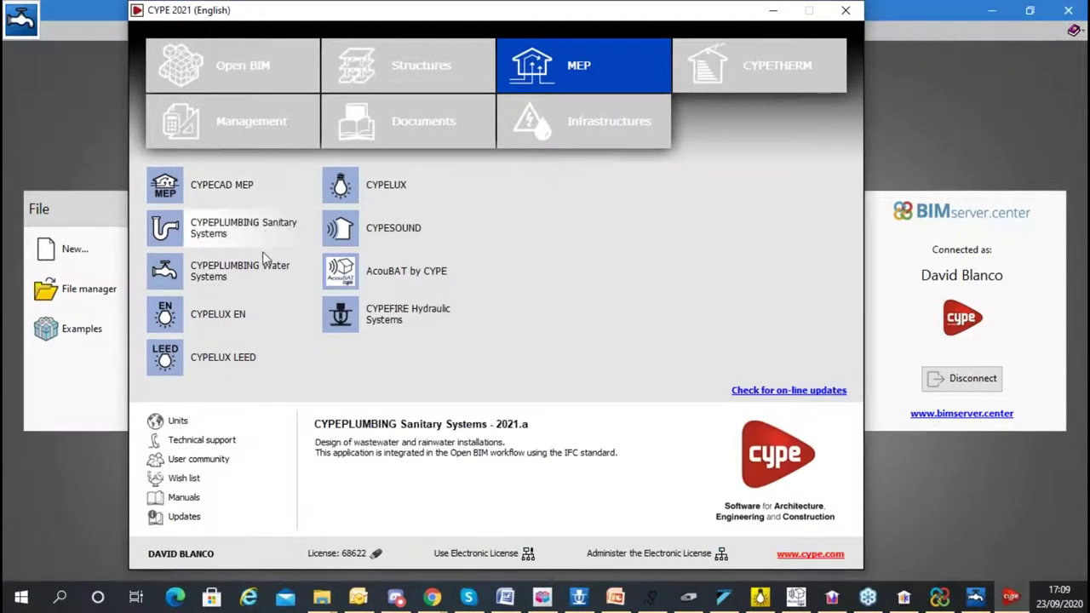
left_click(771, 11)
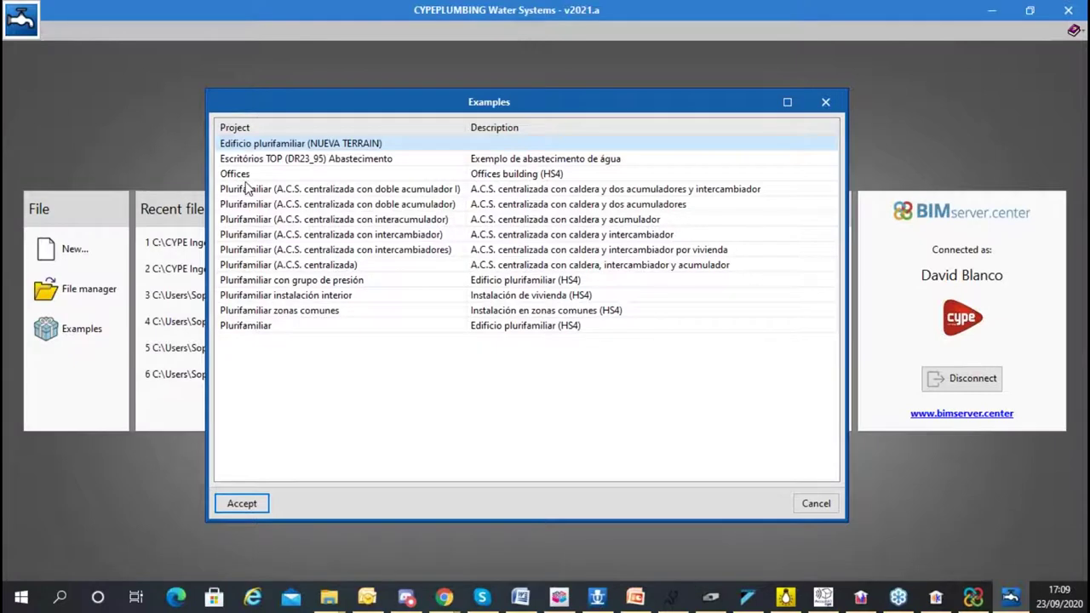
left_click(303, 175)
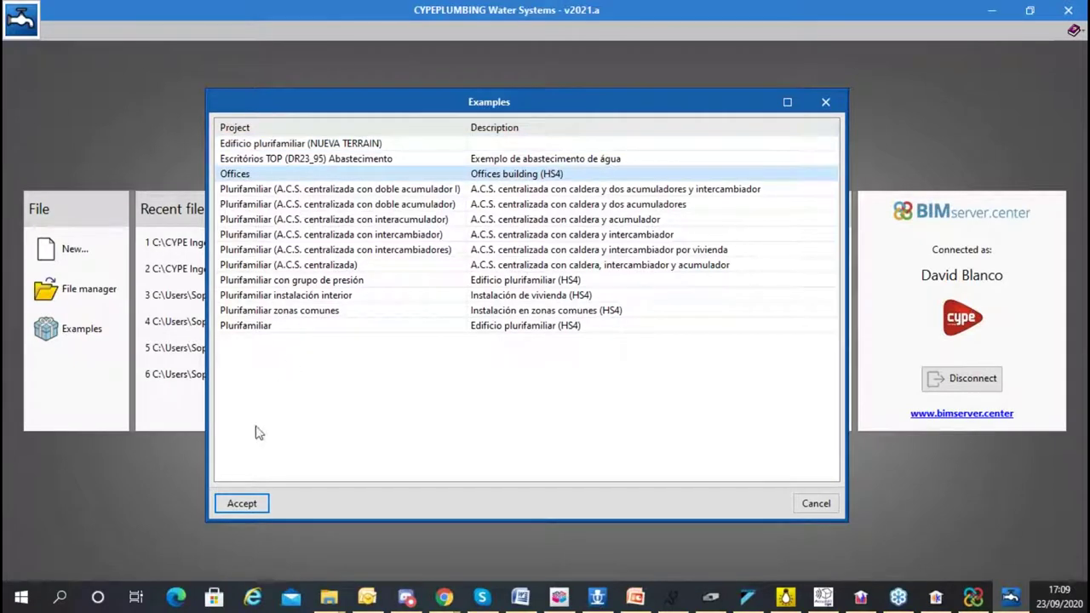
left_click(241, 503)
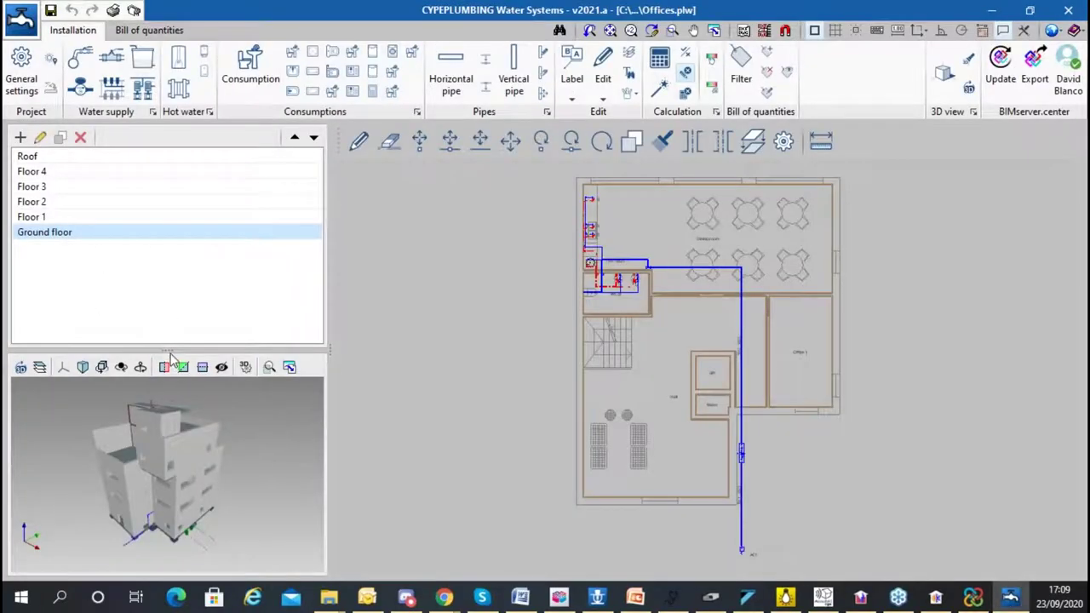
- Open the 3D view of the offices building and display the BIM model as transparent around the water installation
left_click(943, 73)
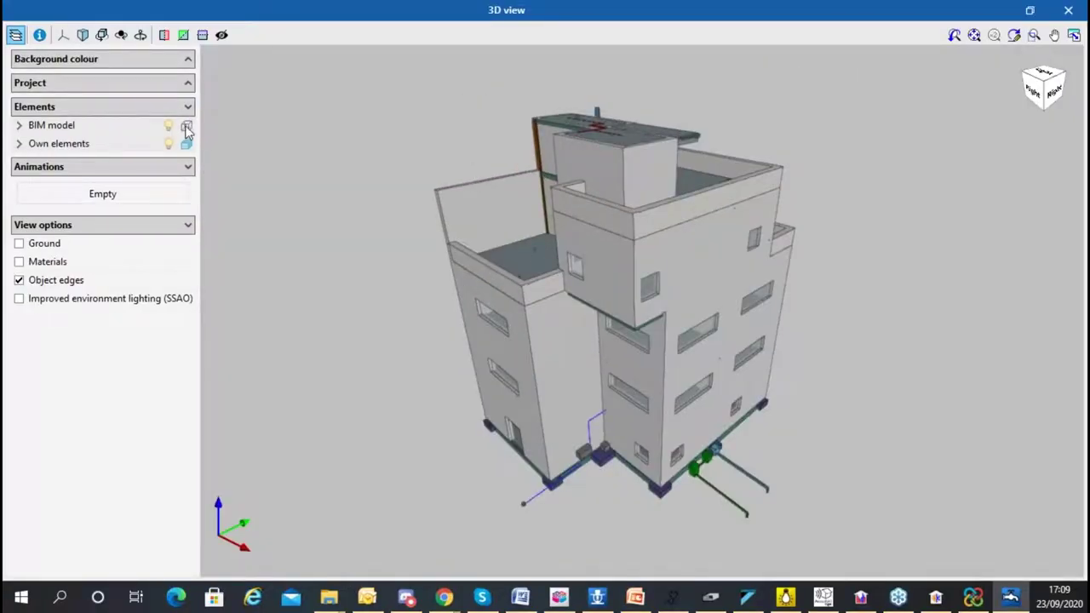
left_click(170, 127)
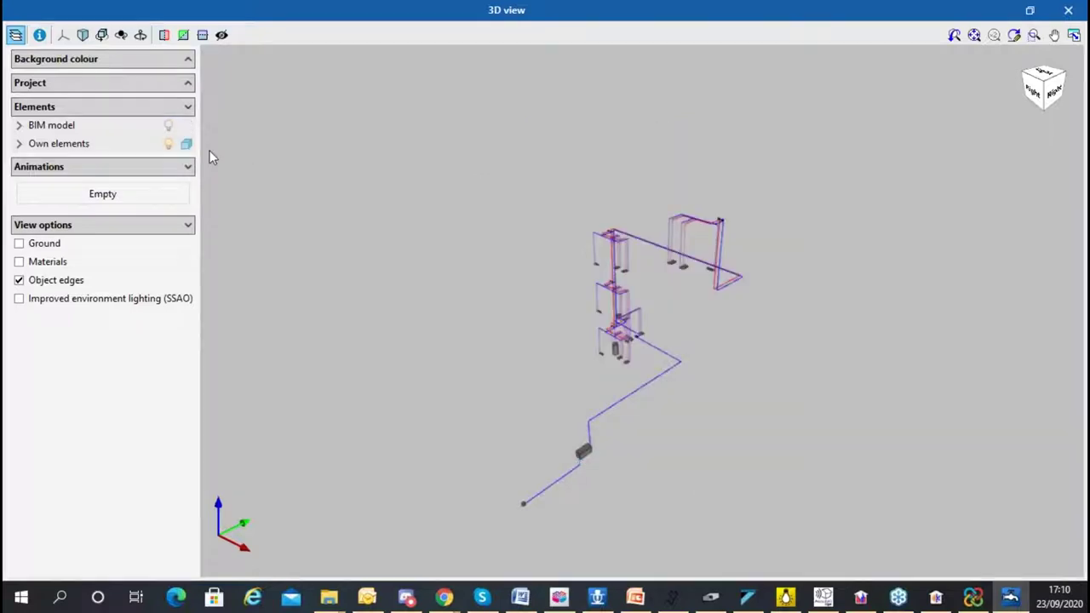
left_click(186, 126)
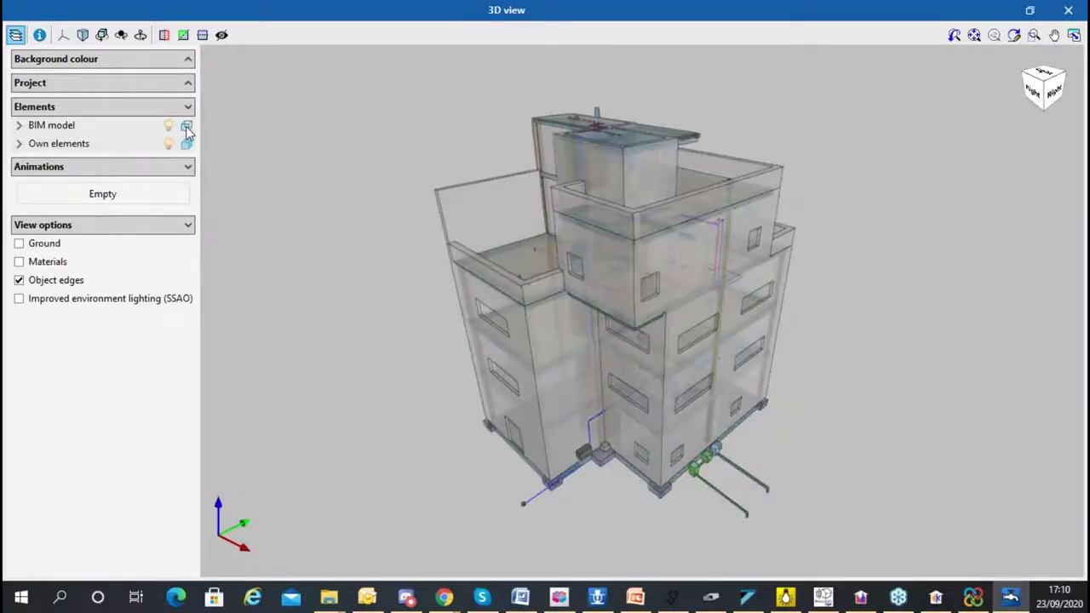
left_click(186, 128)
left_click(187, 128)
left_click(186, 128)
left_click(186, 128)
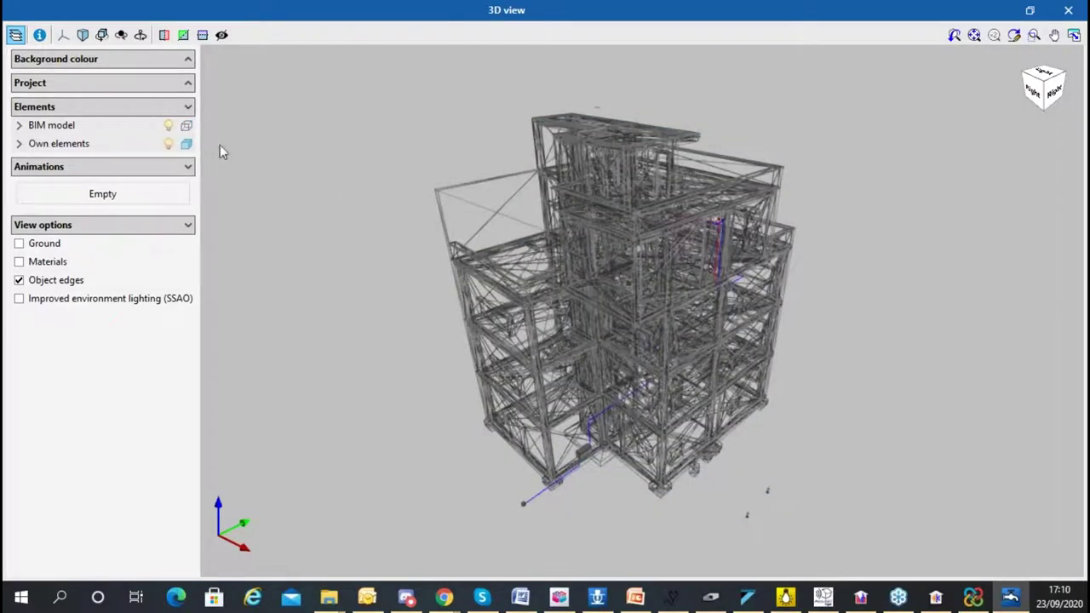
left_click(187, 127)
- Examine the water supply pipe and equipment entering the ground floor of the transparent building from several angles and distances
left_click_drag(747, 243, 682, 170)
scroll(586, 468, "up", 10)
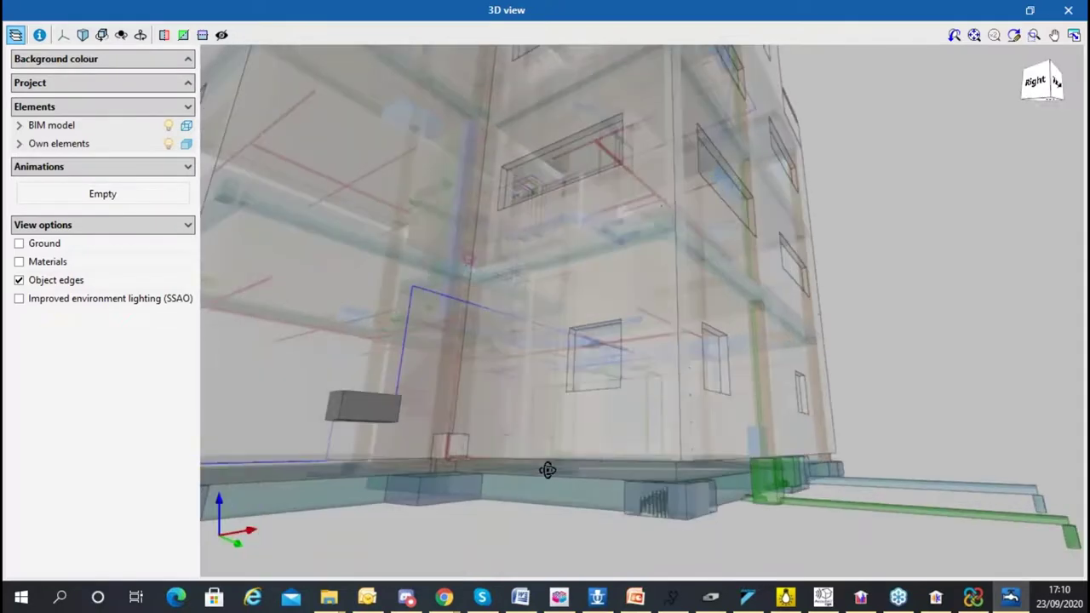
scroll(639, 451, "down", 5)
left_click_drag(691, 441, 437, 522)
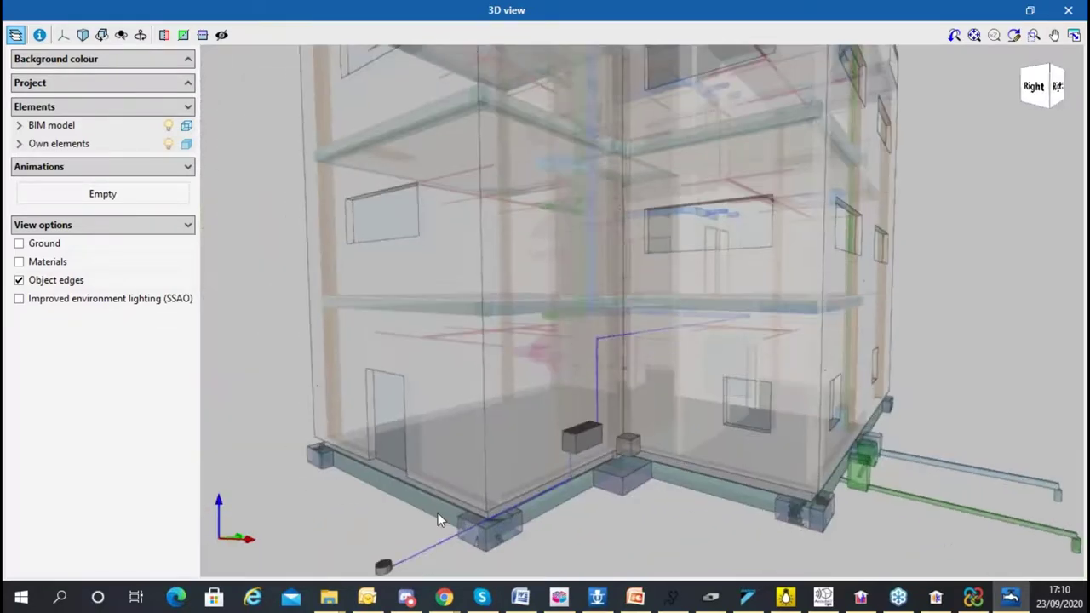
left_click_drag(583, 439, 610, 305)
scroll(698, 325, "up", 5)
left_click_drag(633, 365, 572, 402)
scroll(571, 397, "down", 5)
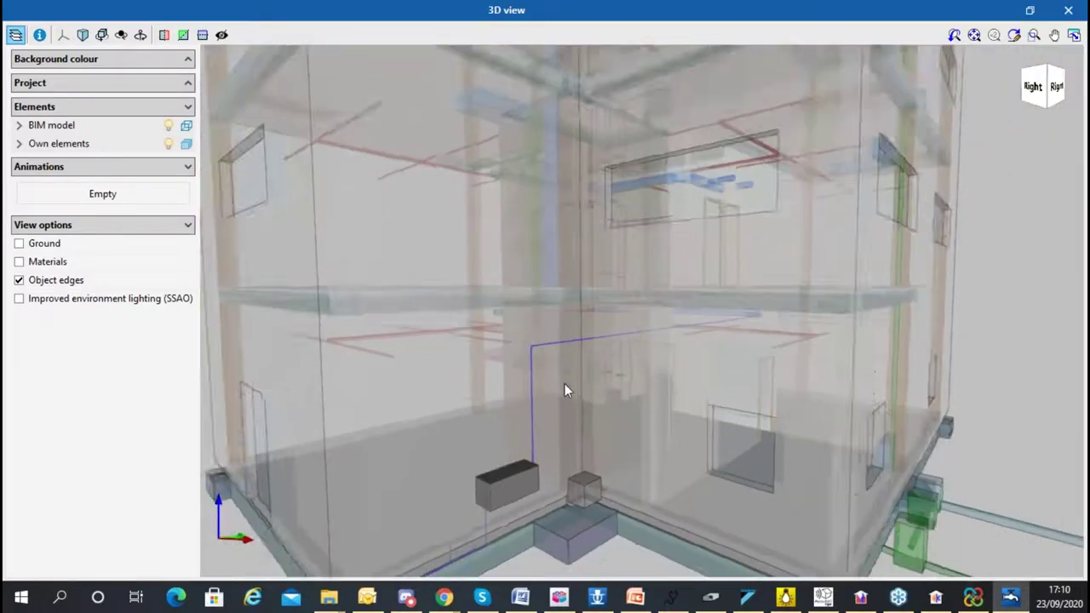
- Add a vertical clip plane, shift it through the building, and inspect the exposed water pipes beside the ducts and sprinkler pipes
left_click(164, 34)
left_click(596, 313)
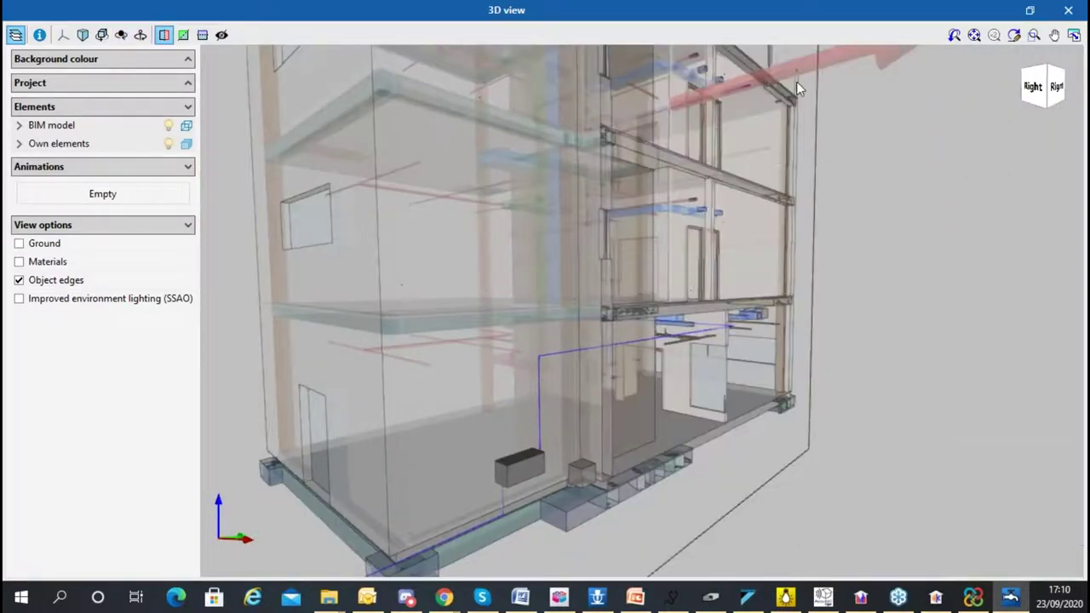
left_click_drag(792, 75, 608, 77)
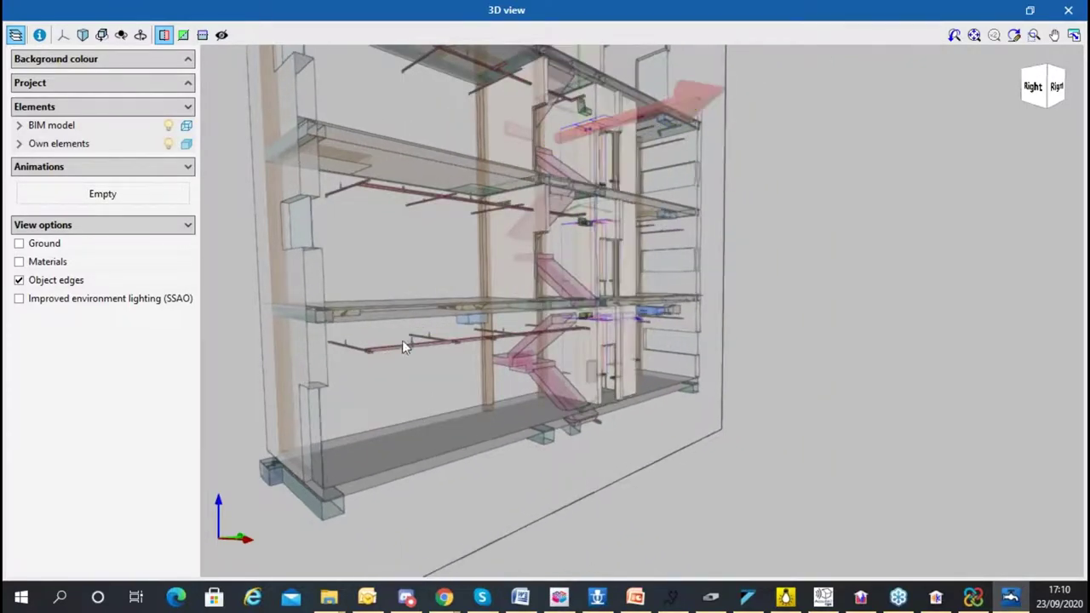
left_click_drag(445, 334, 607, 382)
scroll(835, 363, "up", 8)
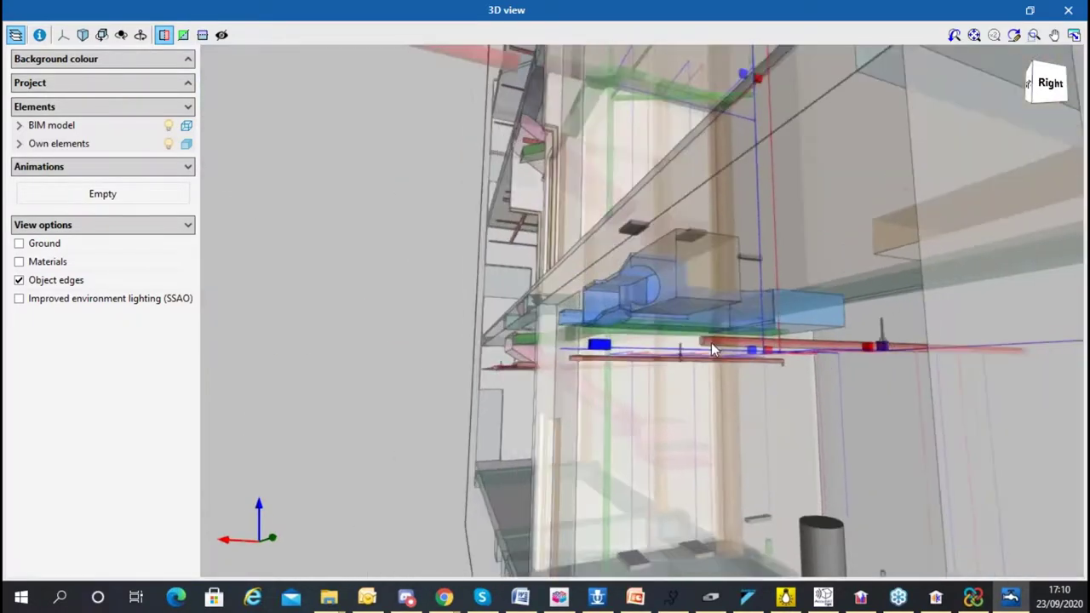
- Hide the BIM model in the 3D view and consult the properties of the water supply pipes and hot water riser
left_click_drag(713, 349, 596, 328)
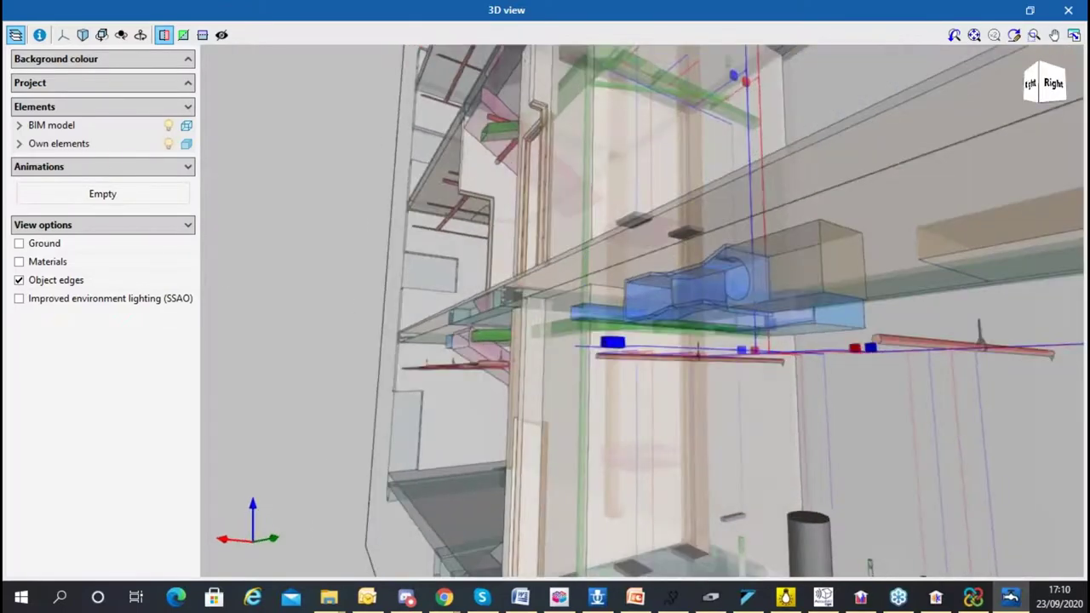
left_click(170, 126)
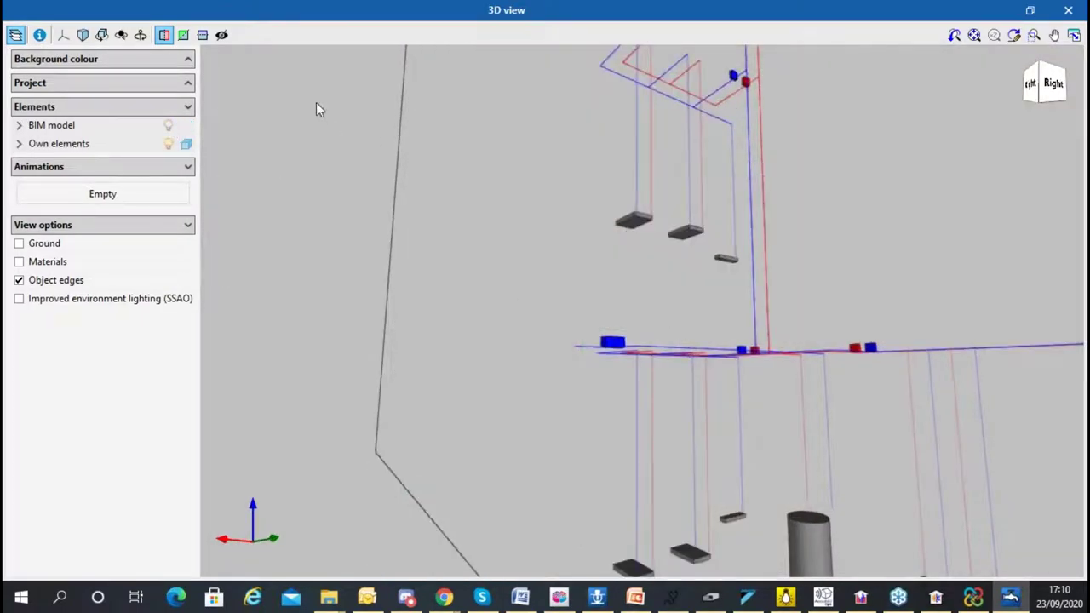
left_click(40, 34)
left_click(643, 353)
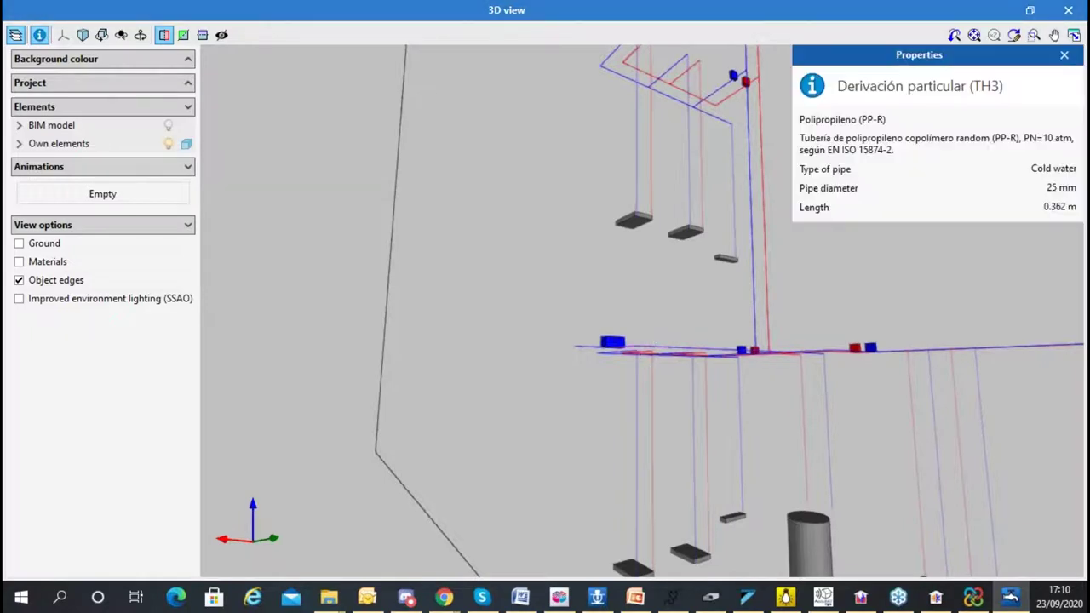
left_click(652, 351)
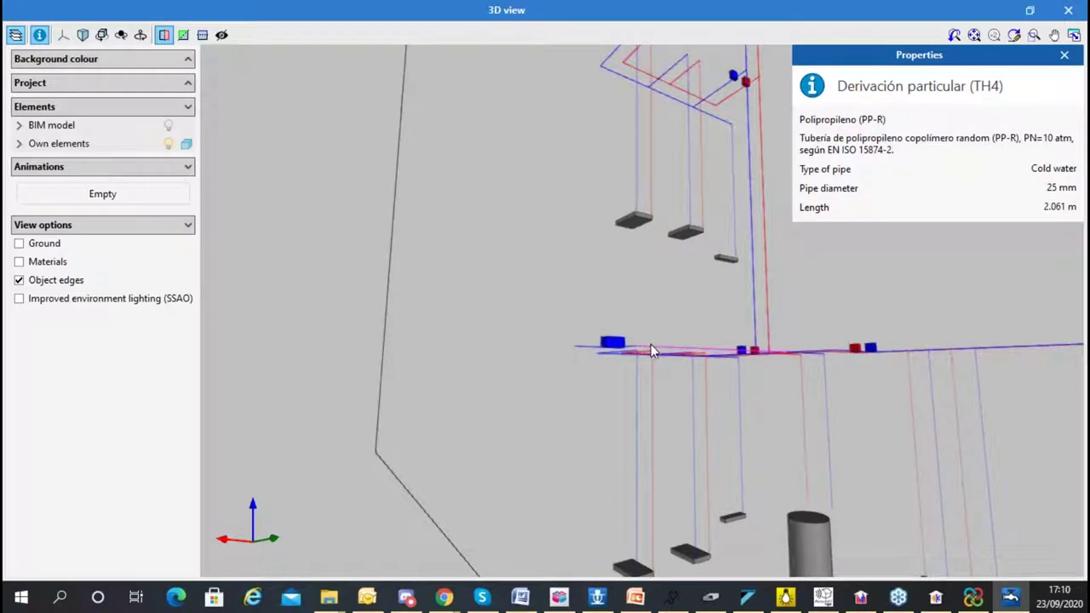
left_click(723, 218)
left_click(761, 116)
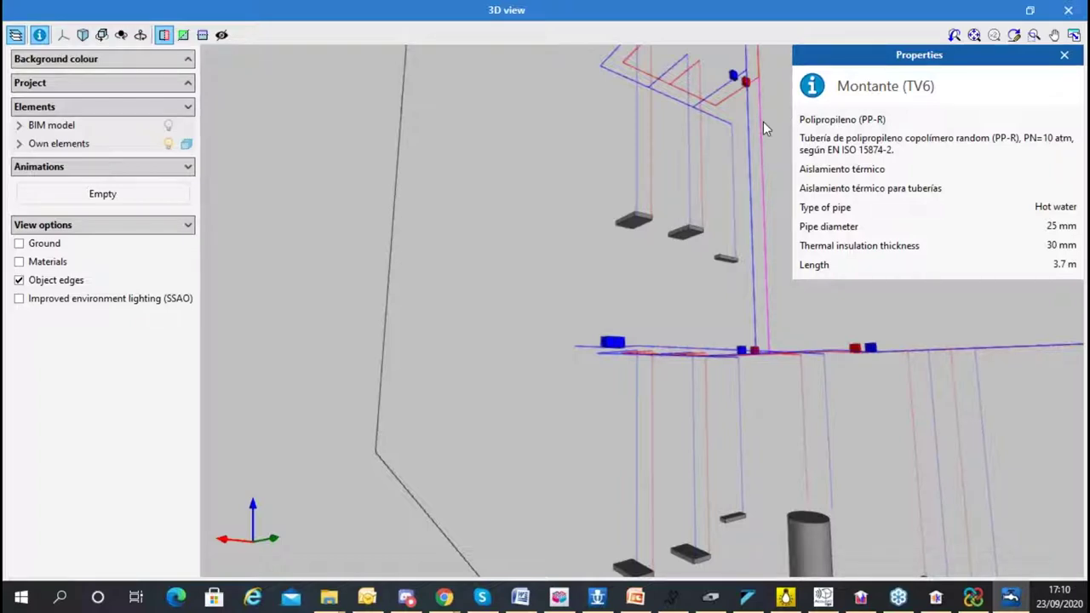
left_click(757, 121)
left_click(739, 342)
left_click(1068, 9)
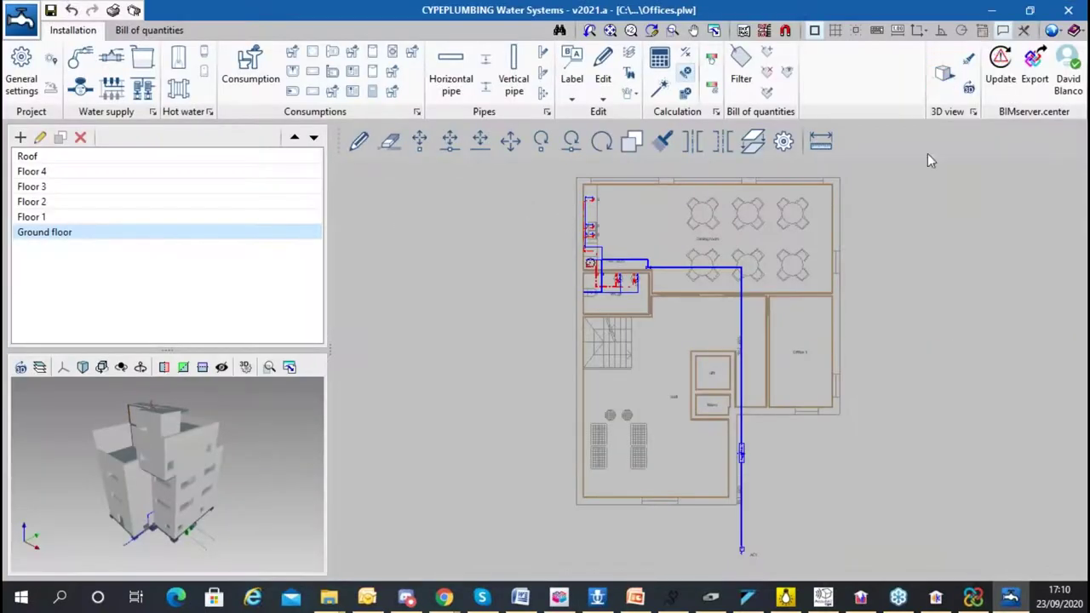
- Reopen the 3D view and examine the whole isolated water network without the building, then close the view
left_click(515, 273)
left_click(519, 358)
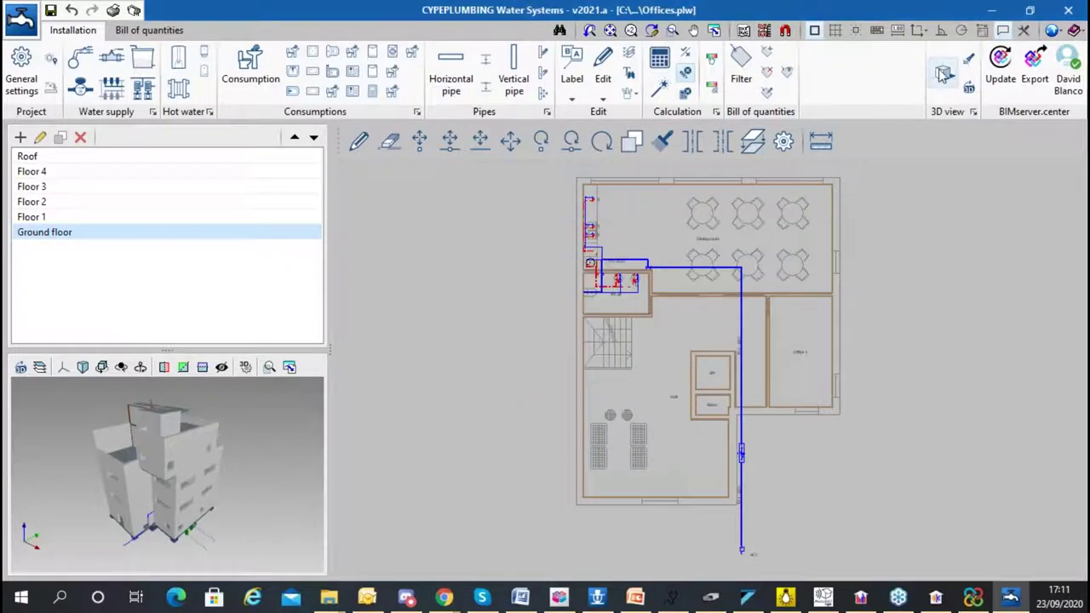
left_click(943, 72)
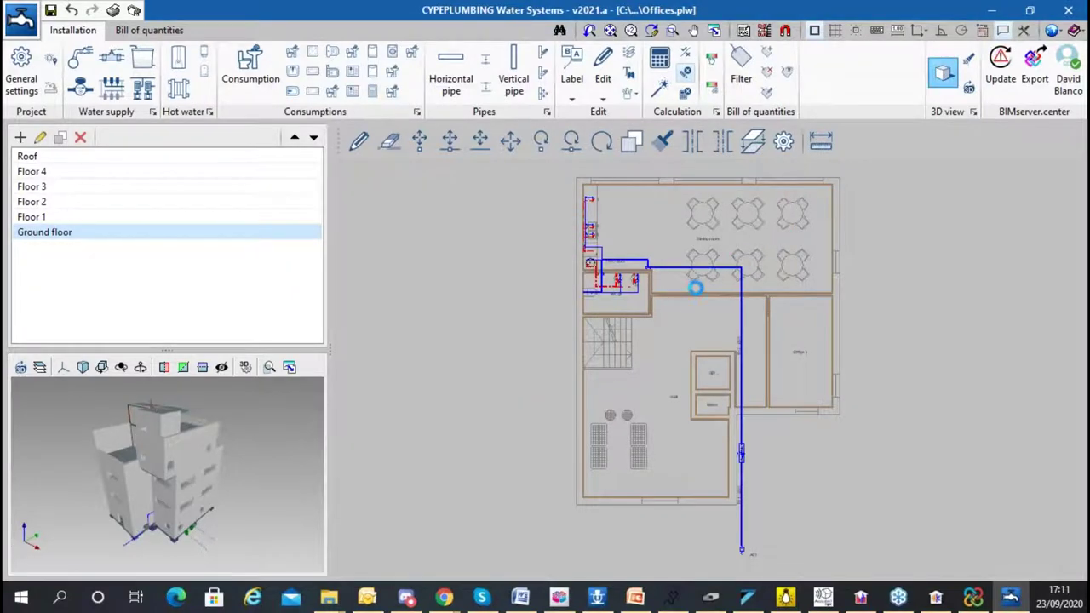
scroll(638, 333, "up", 10)
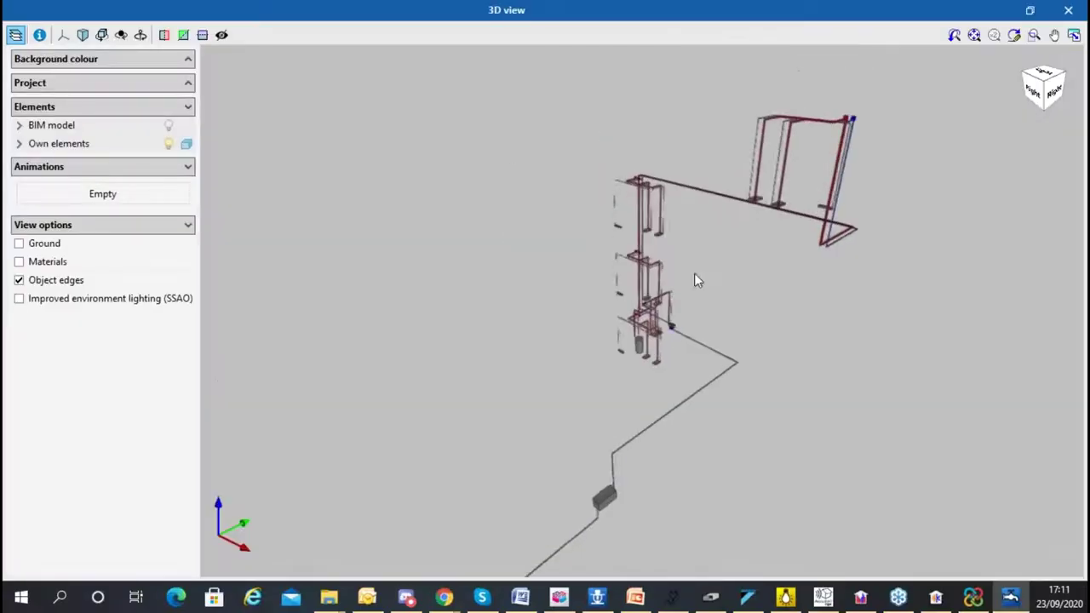
mouse_move(581, 335)
middle_mouse_down()
mouse_move(827, 189)
mouse_move(947, 206)
mouse_move(824, 175)
middle_mouse_up()
left_click_drag(605, 196, 519, 188)
key("alt+F4")
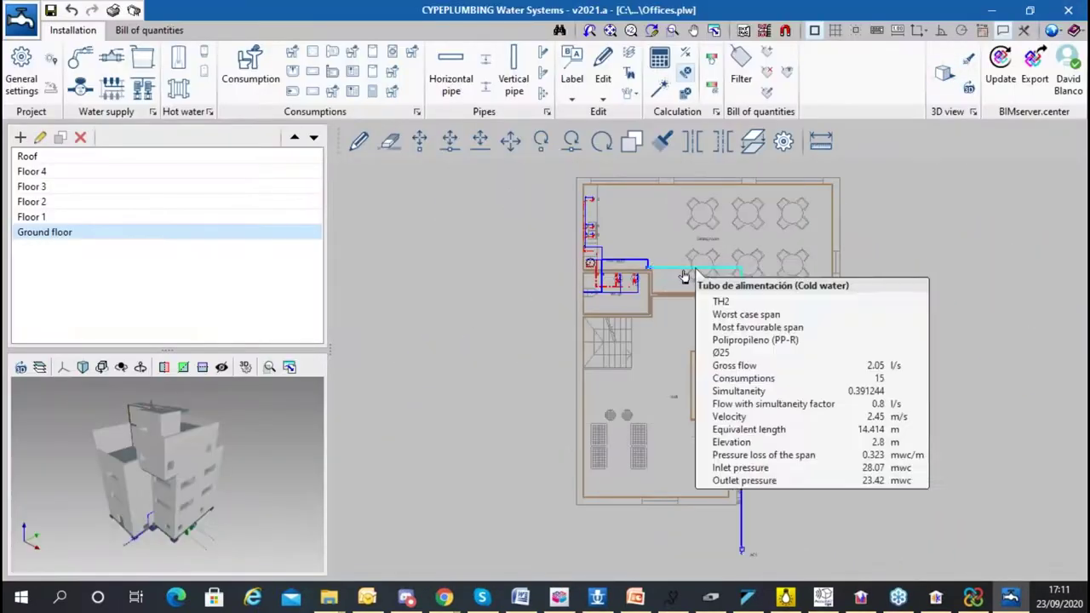
- Review the data of the ground floor horizontal supply pipe TH2 and consult its code checks report
scroll(685, 275, "up", 2)
left_click(663, 279)
scroll(645, 343, "down", 4)
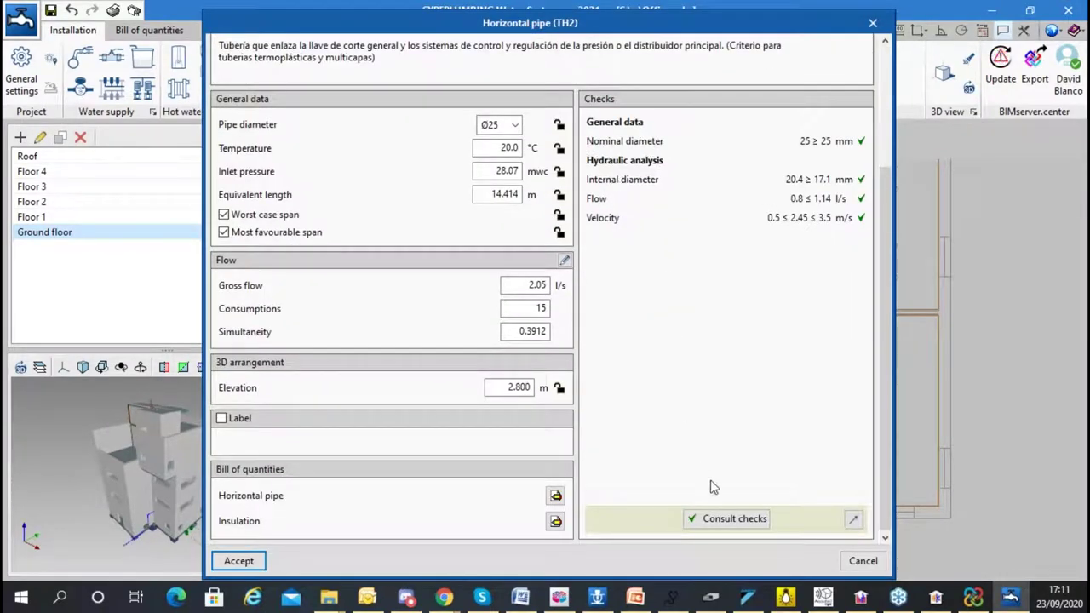
left_click(724, 519)
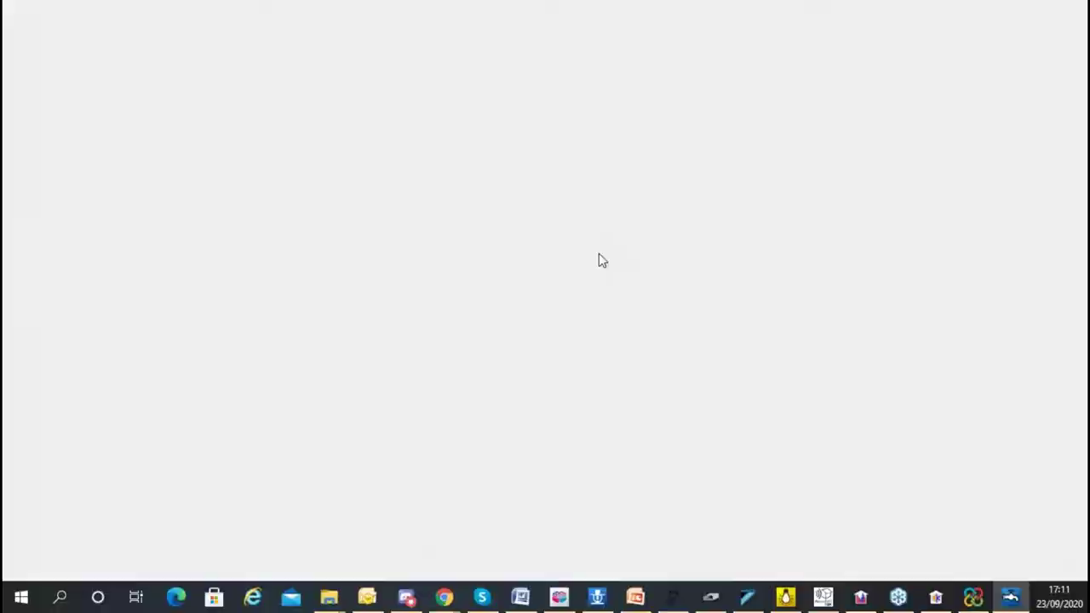
scroll(482, 224, "down", 5)
scroll(487, 230, "up", 5)
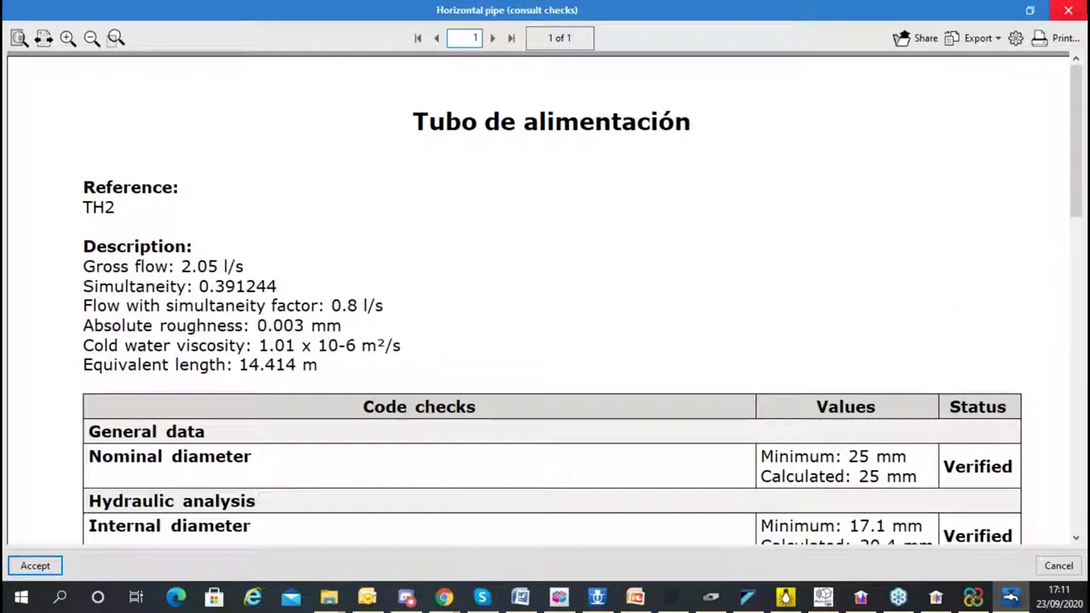
left_click(1068, 10)
left_click(862, 561)
- Enable the graphical analysis of the results with Pressure loss of the span and inspect the coloured ground floor supply pipe
scroll(640, 261, "down", 2)
scroll(596, 247, "up", 5)
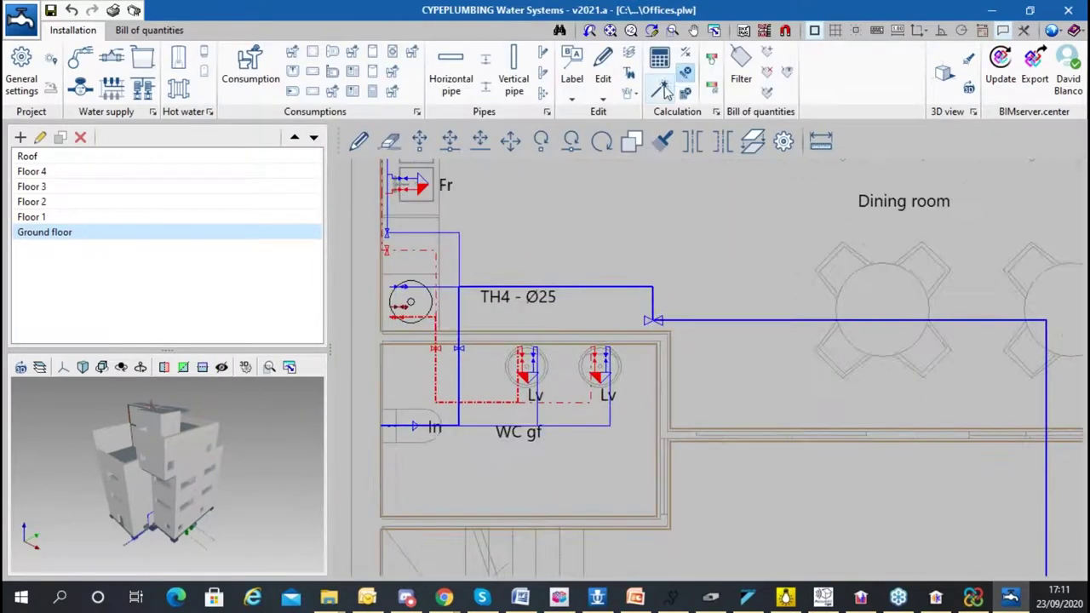
left_click(712, 62)
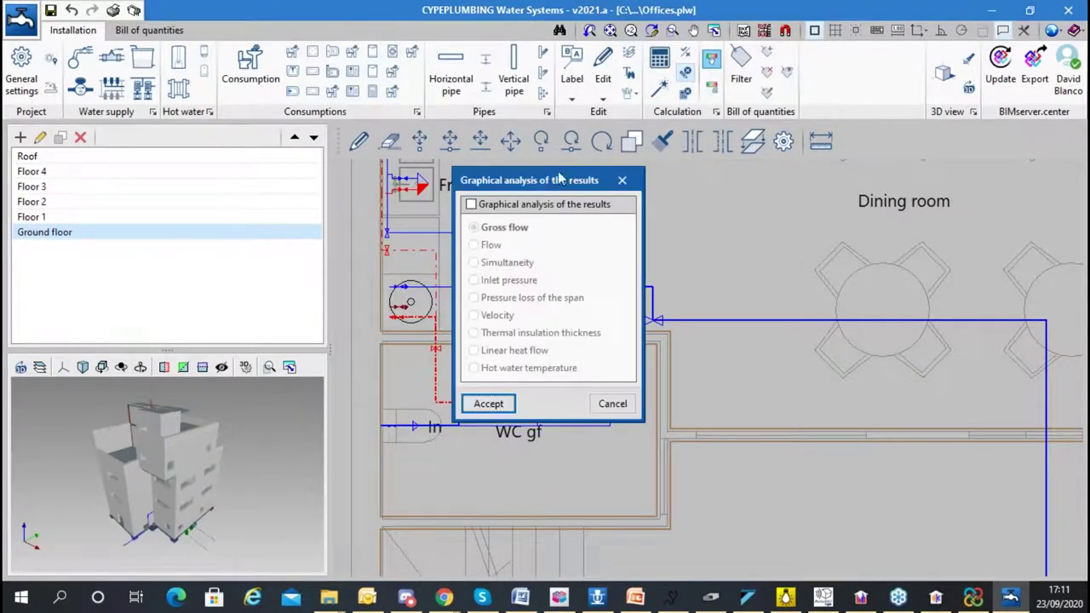
left_click(533, 205)
left_click(508, 298)
left_click(487, 404)
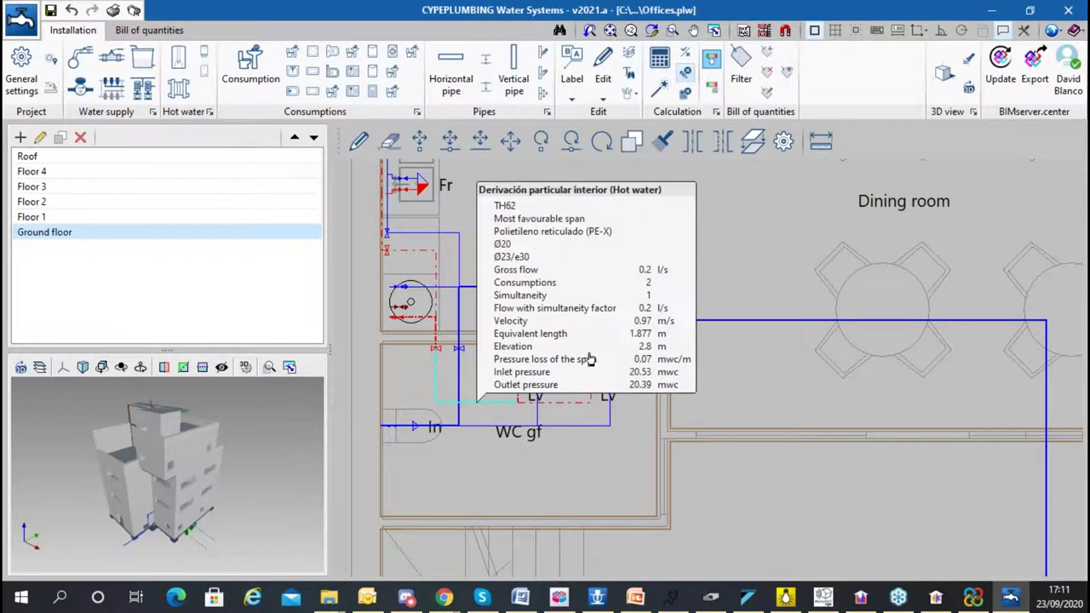
scroll(460, 281, "down", 2)
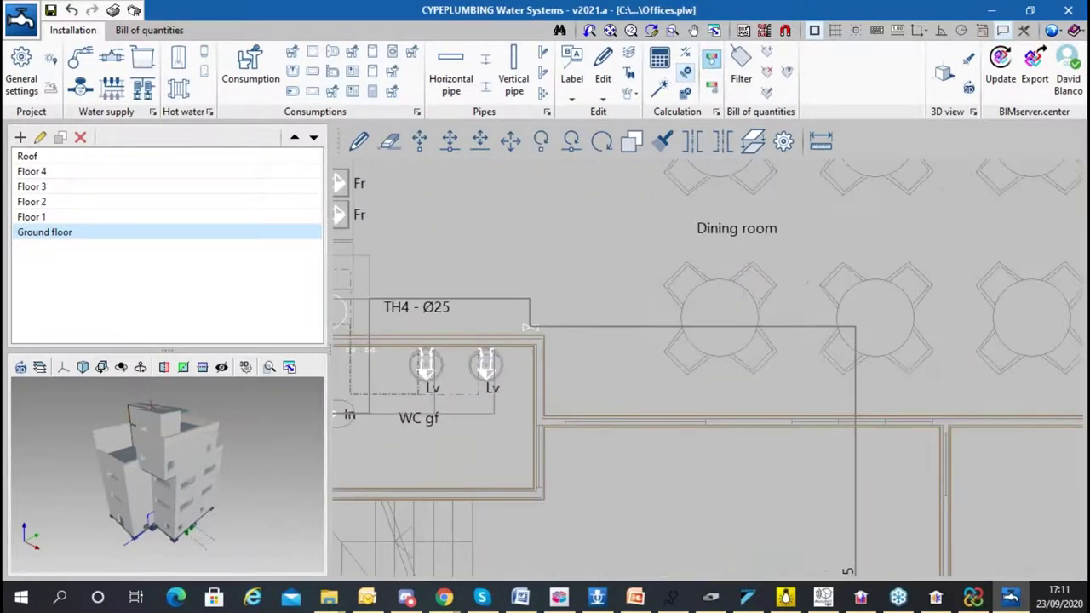
left_click(711, 61)
left_click(633, 181)
left_click(660, 89)
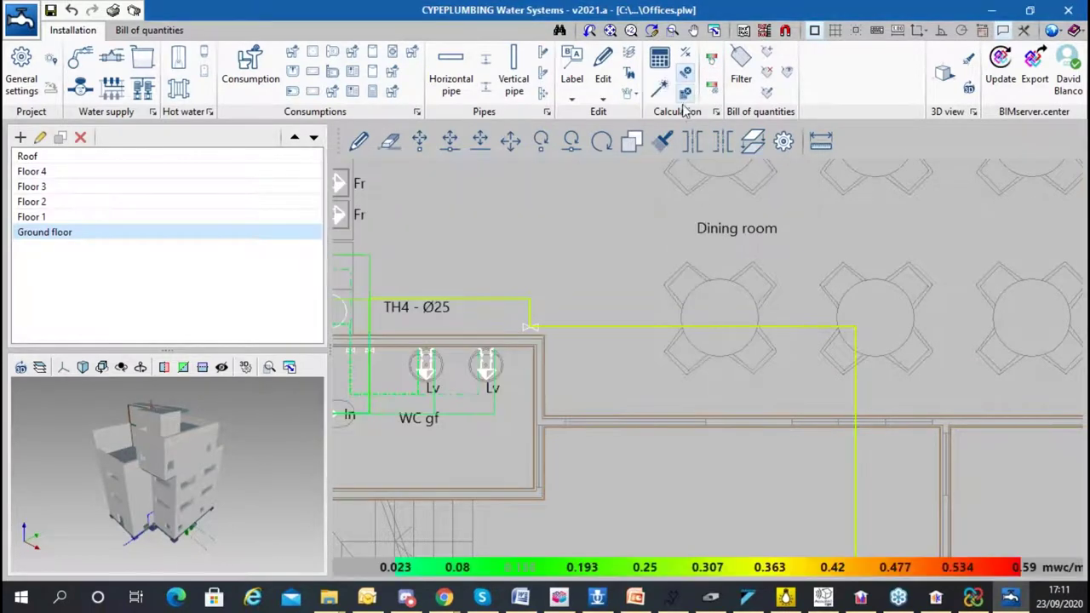
scroll(625, 315, "up", 2)
middle_click_drag(694, 328, 818, 308)
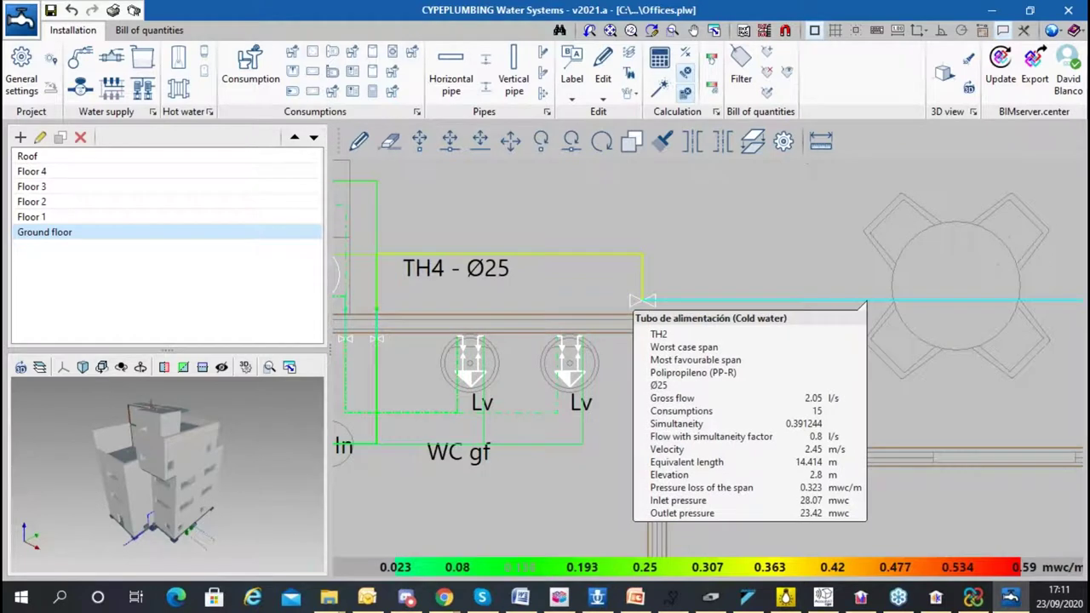
- Change the graphical analysis of the results to Gross flow and view the whole ground floor plan
left_click(710, 59)
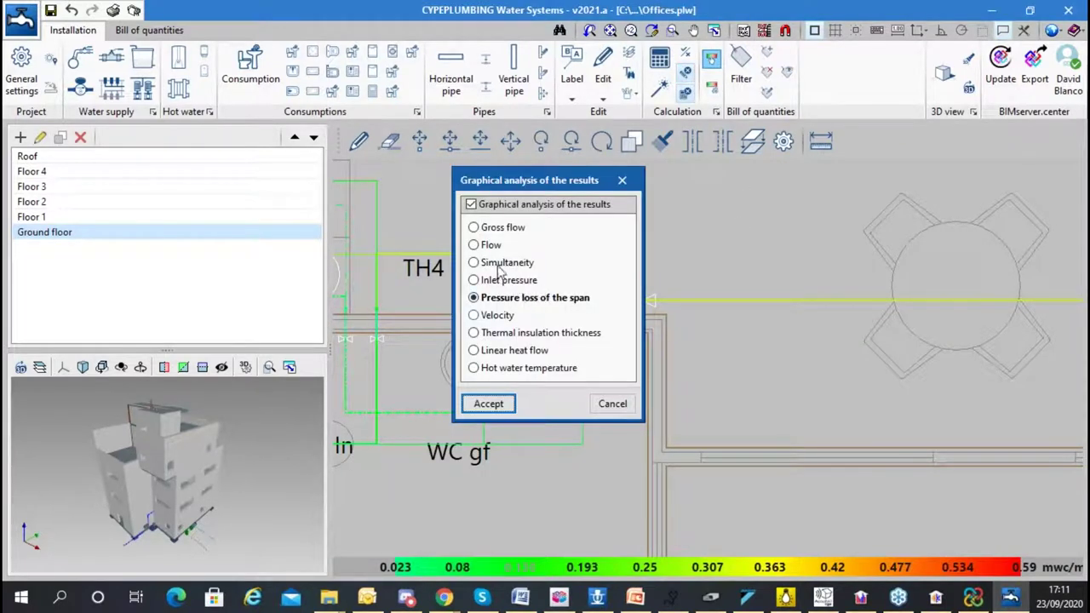
left_click(499, 228)
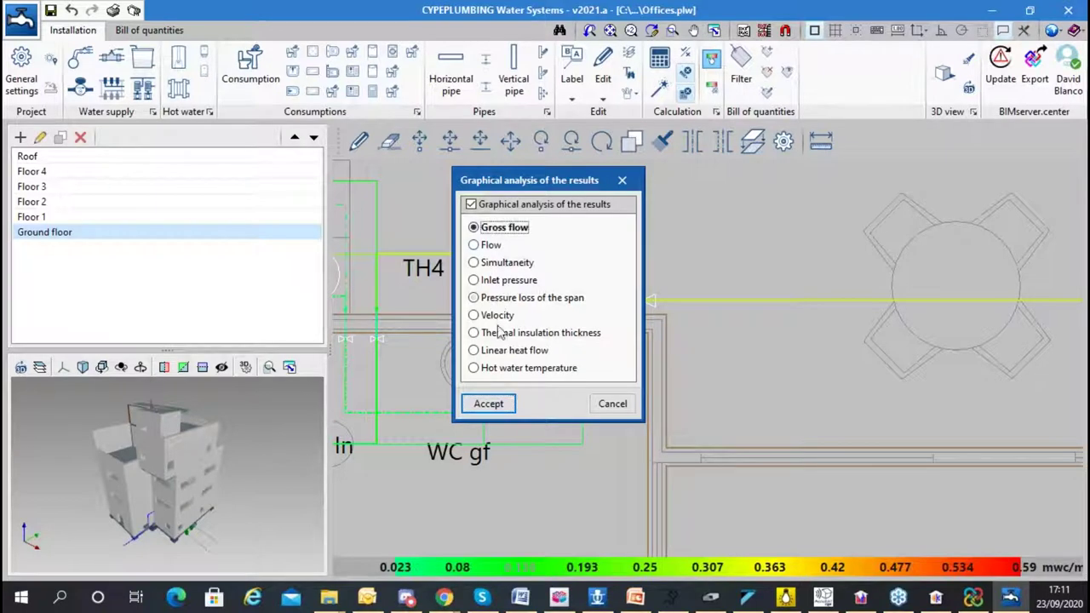
left_click(489, 404)
scroll(852, 324, "down", 6)
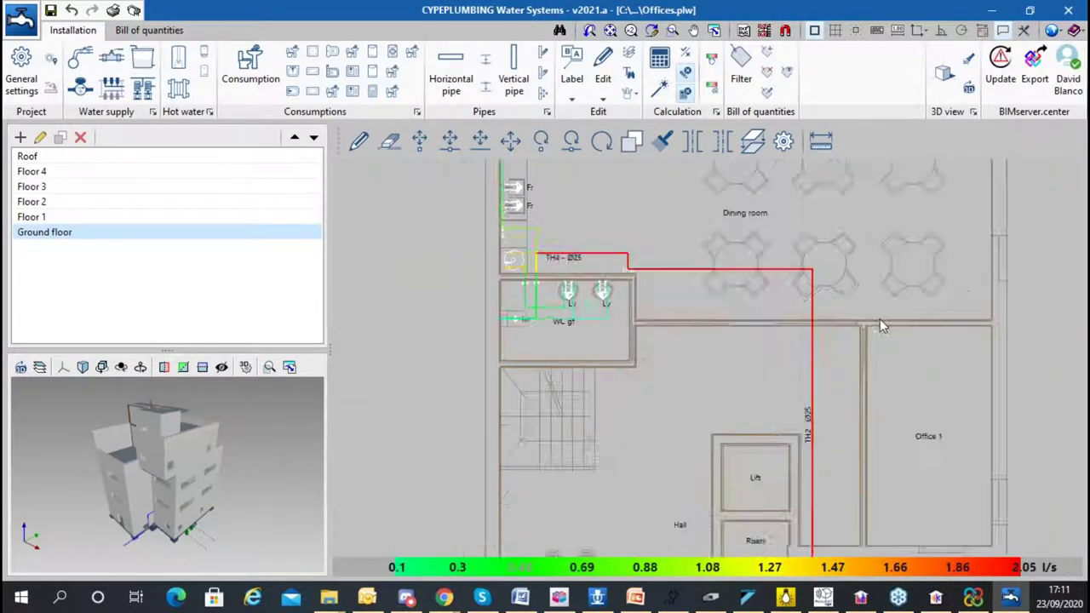
mouse_move(708, 349)
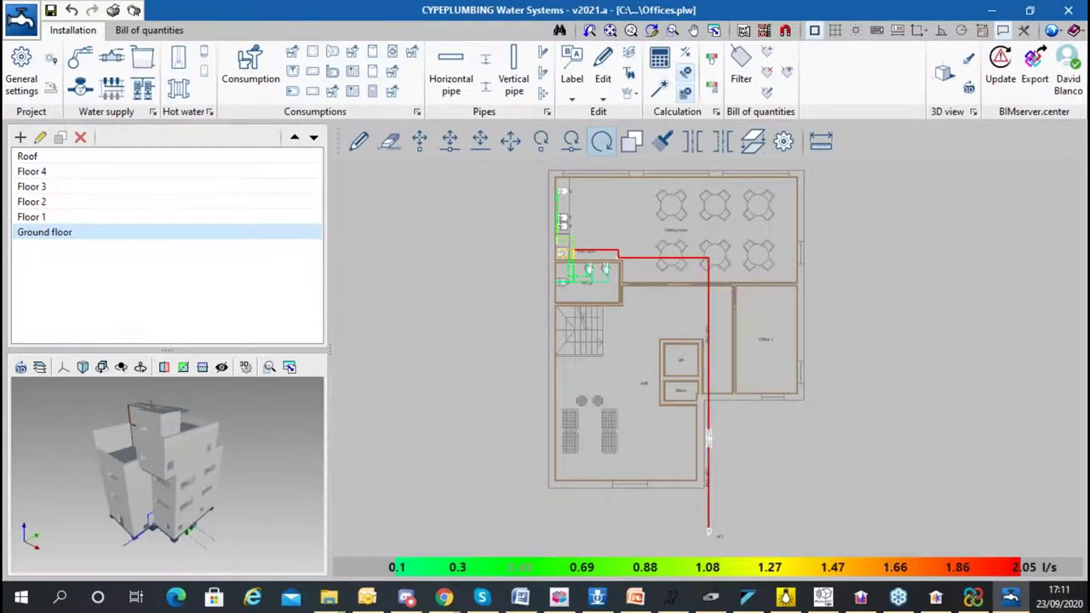
key("Escape")
- Try to import a configuration in the general settings and consult the list of consumptions
left_click(22, 70)
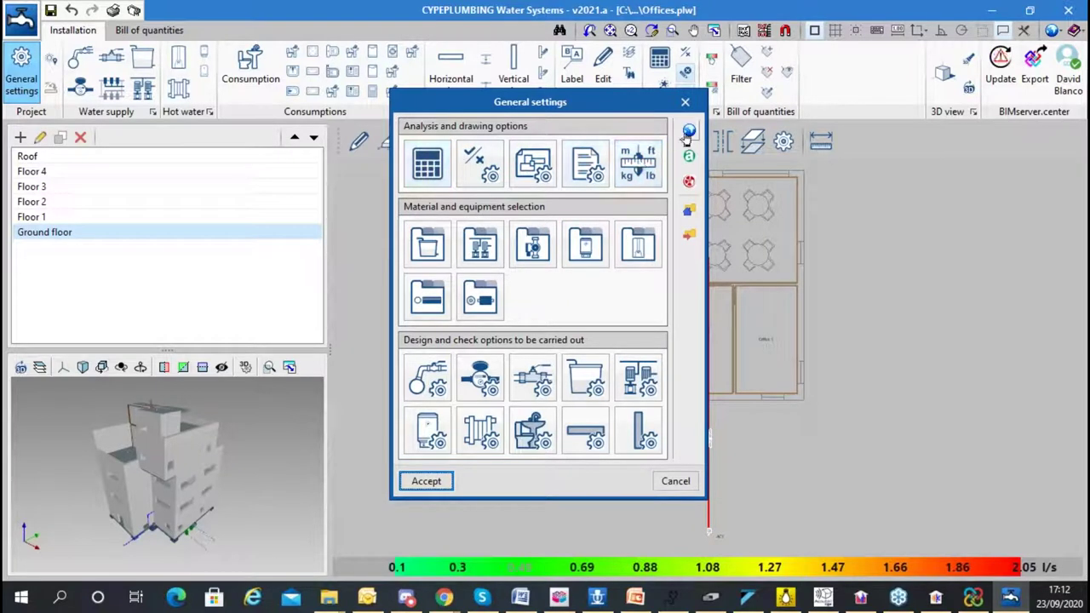
left_click(688, 134)
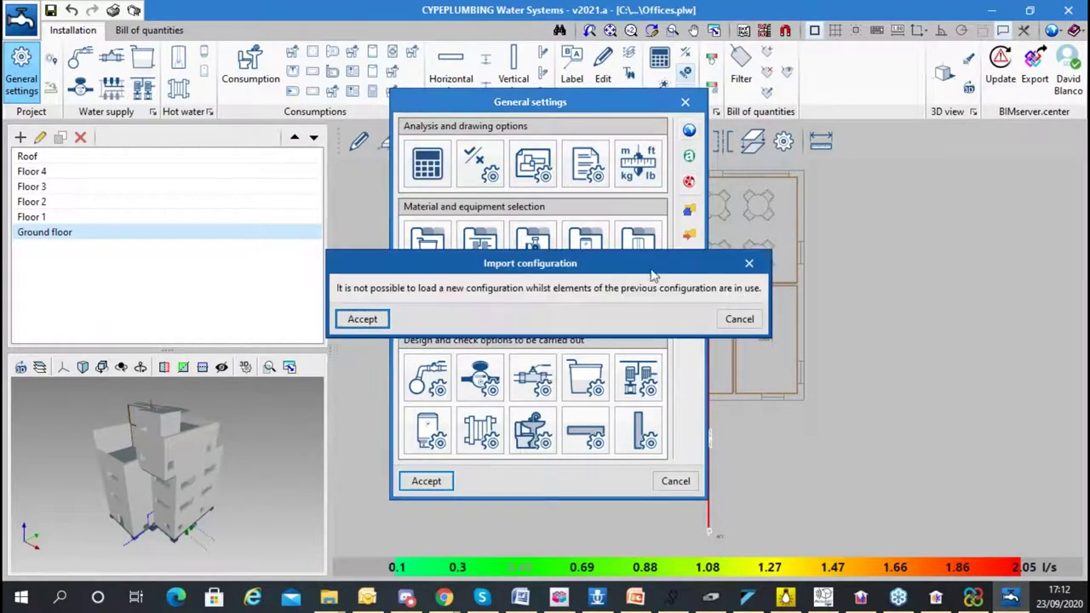
left_click(738, 319)
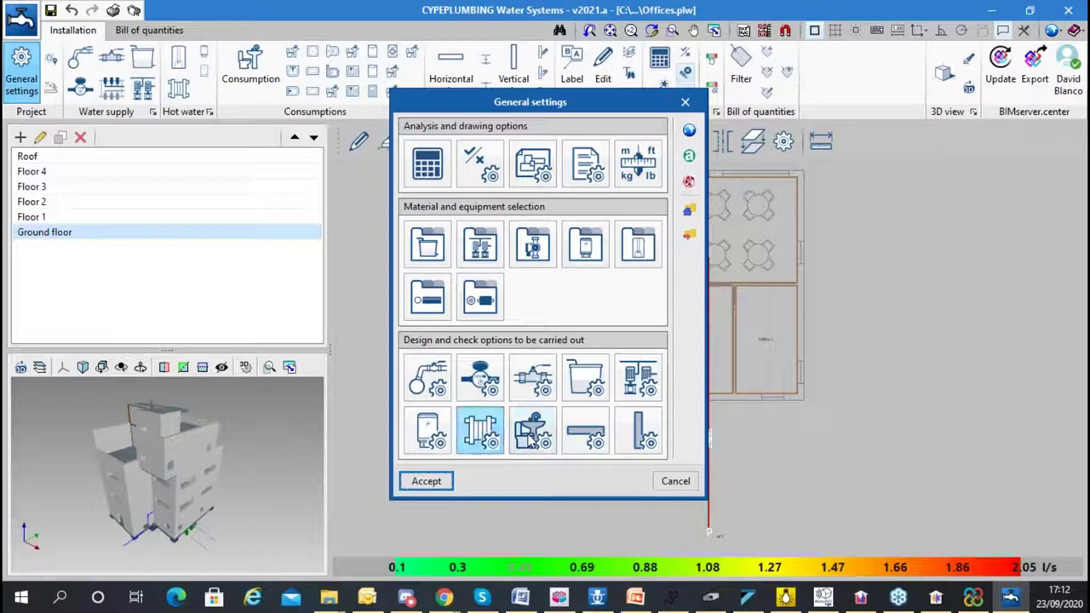
left_click(532, 430)
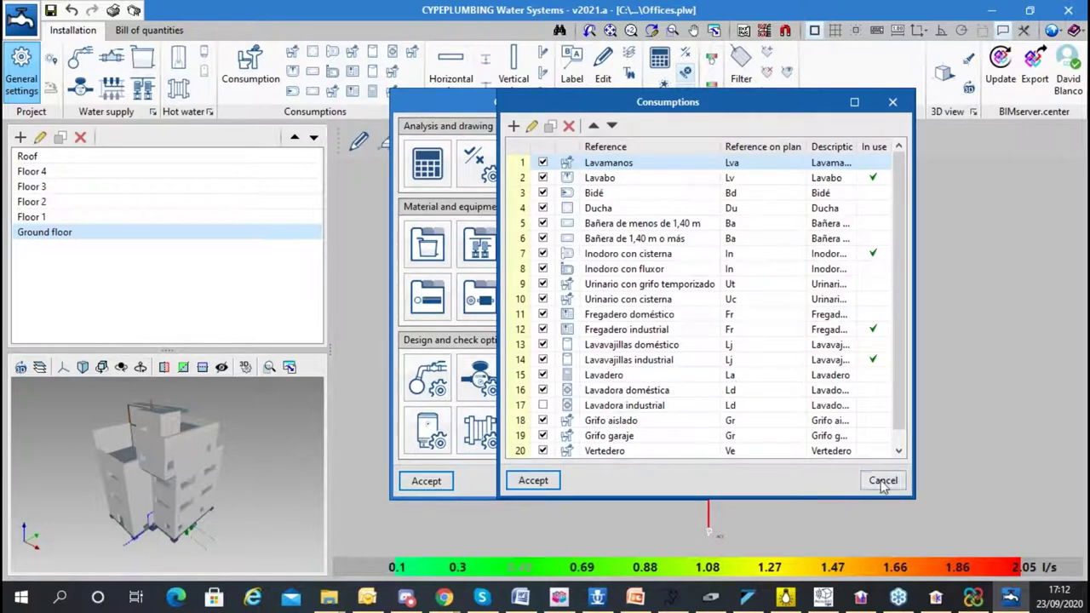
left_click(883, 479)
left_click(675, 481)
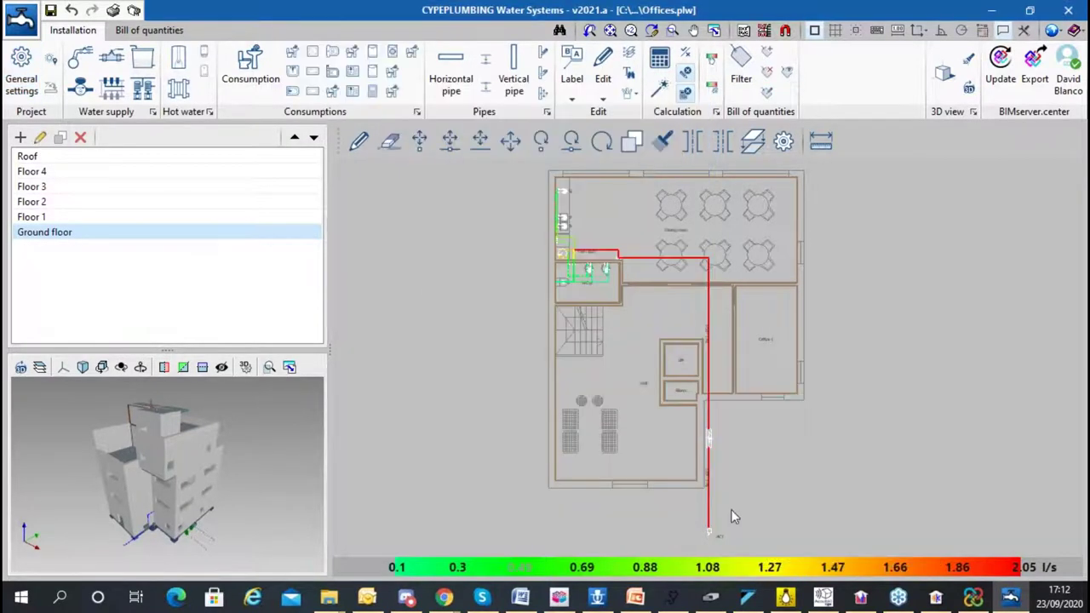
- Switch to the browser window showing the International-MEP-webinar project files in BIMserver.center
mouse_move(718, 522)
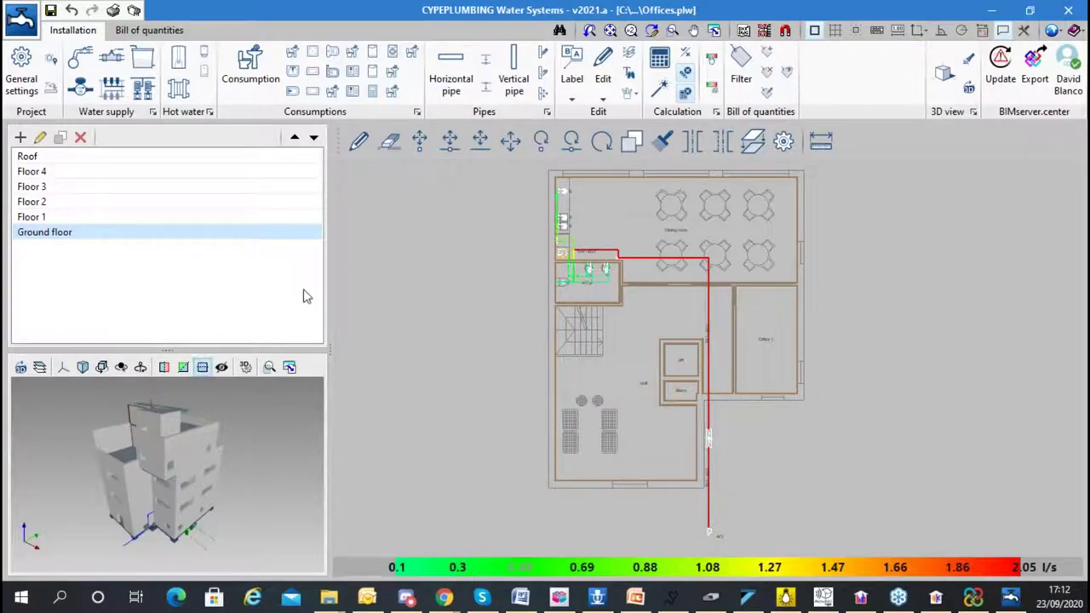
mouse_move(451, 597)
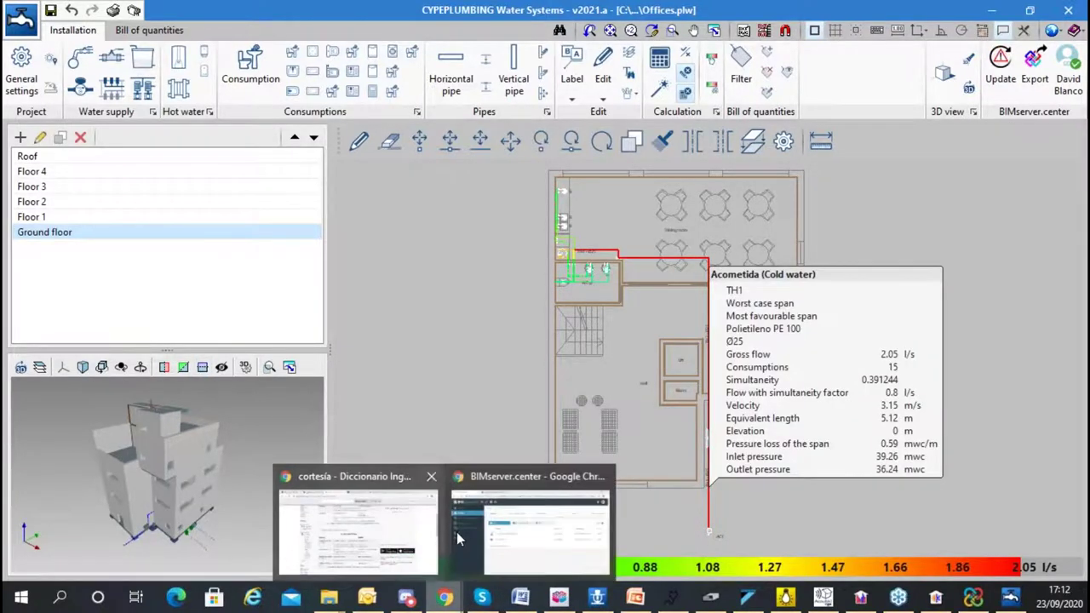
left_click(460, 532)
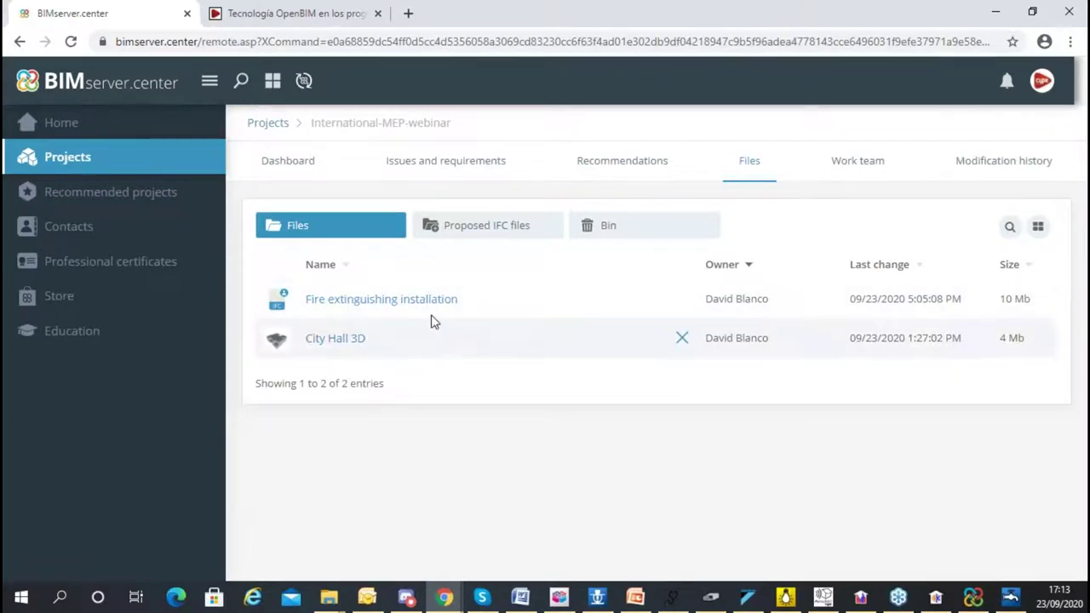
- Switch to the City Hall project in CYPETHERM LOADS and select Zone hypothesis in the thermal loads tree
mouse_move(758, 596)
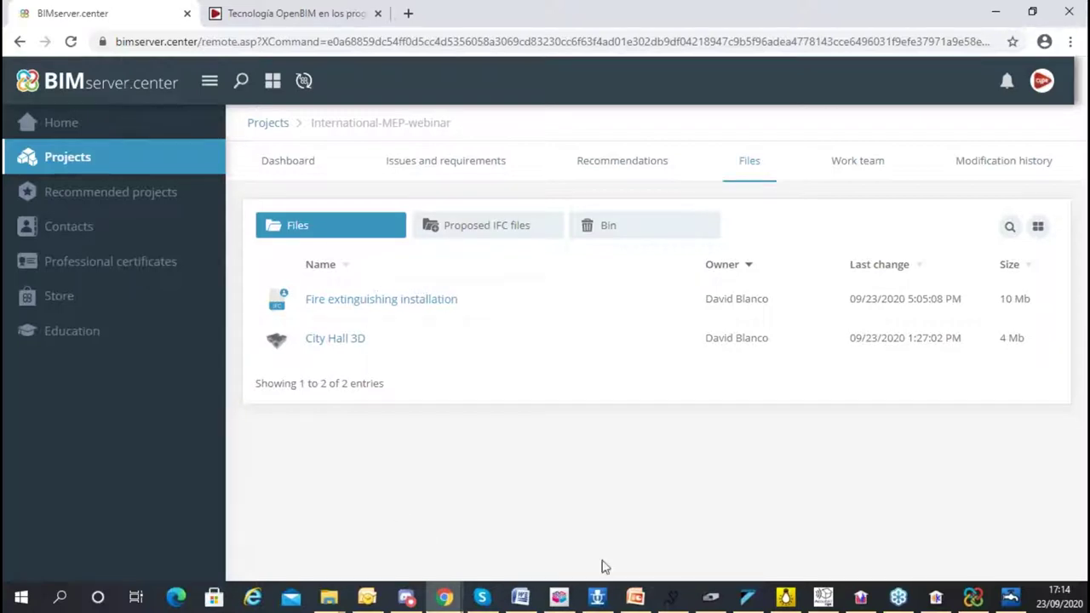
left_click(936, 596)
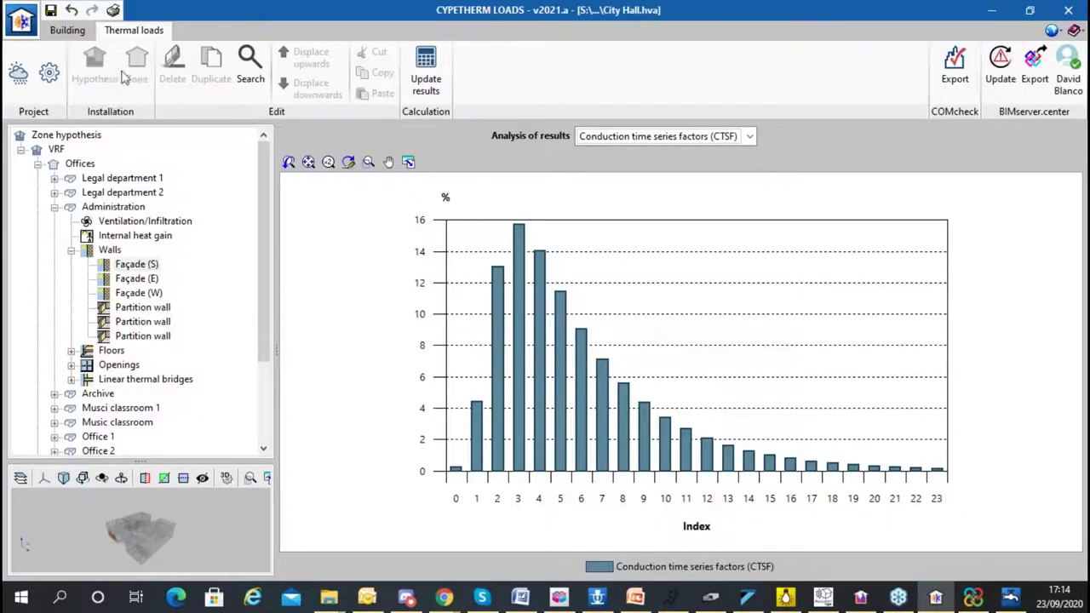
left_click(72, 136)
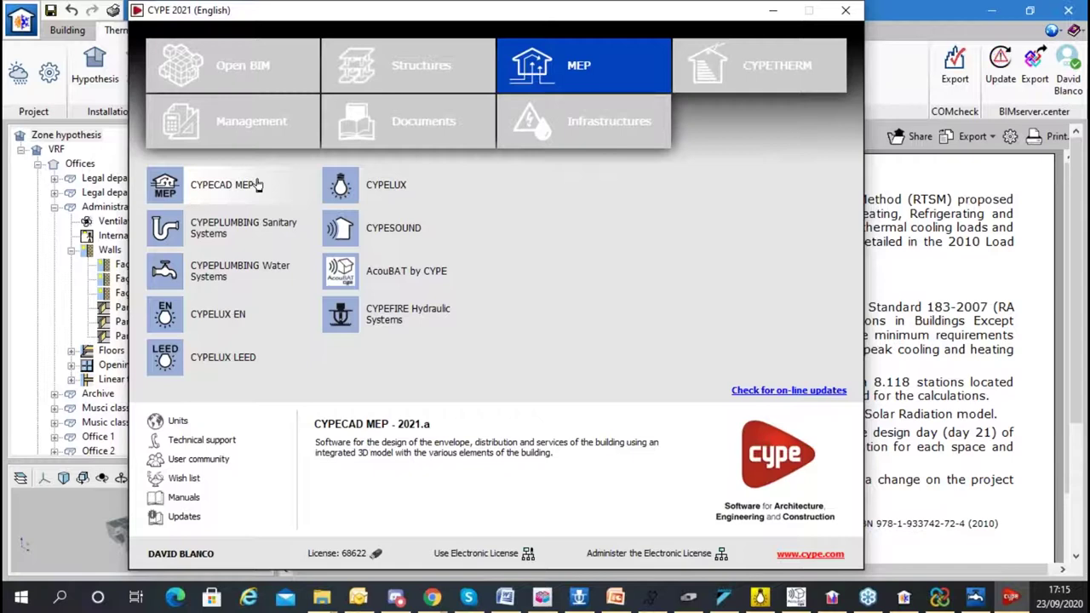
- Return to BIMserver.center in the browser and open its Store page
left_click(432, 598)
left_click(514, 560)
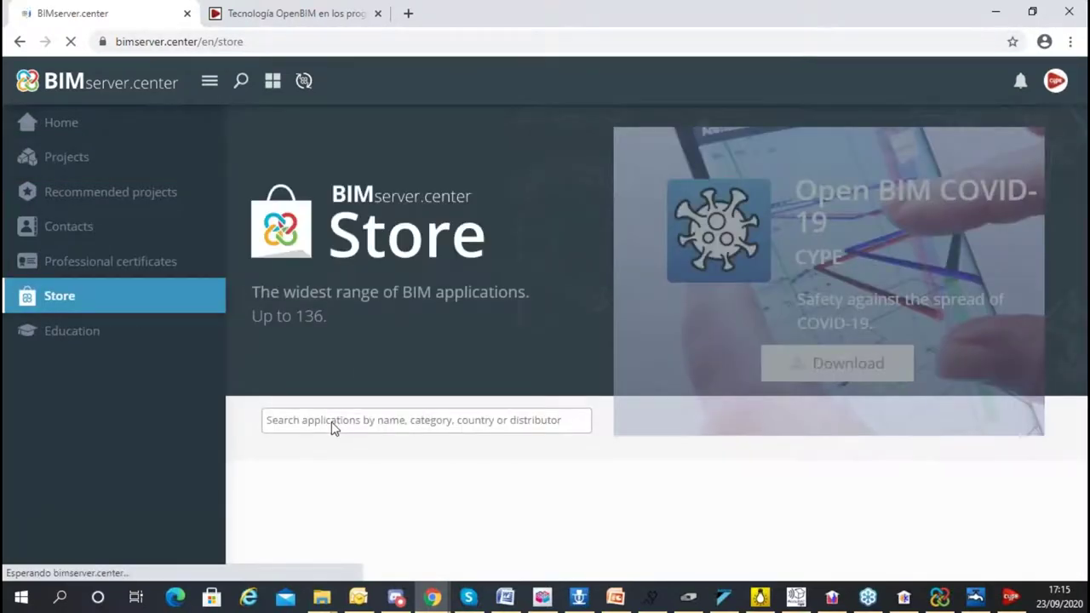
- Filter the Store applications by the Electrical installations category and look through the matching programs
left_click(331, 422)
type("el")
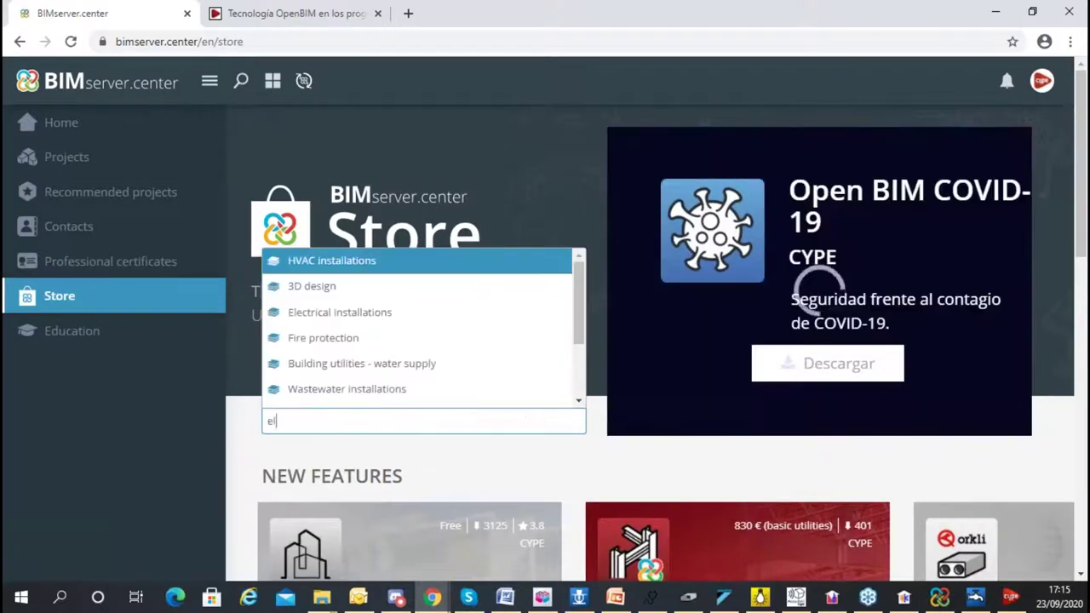
type("e")
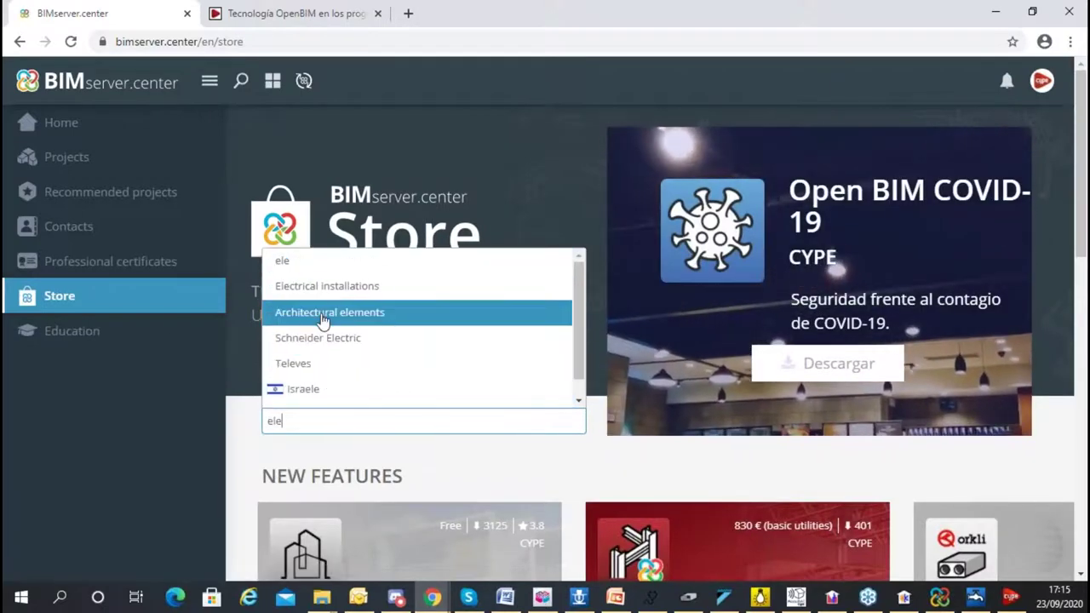
key("Up")
key("Return")
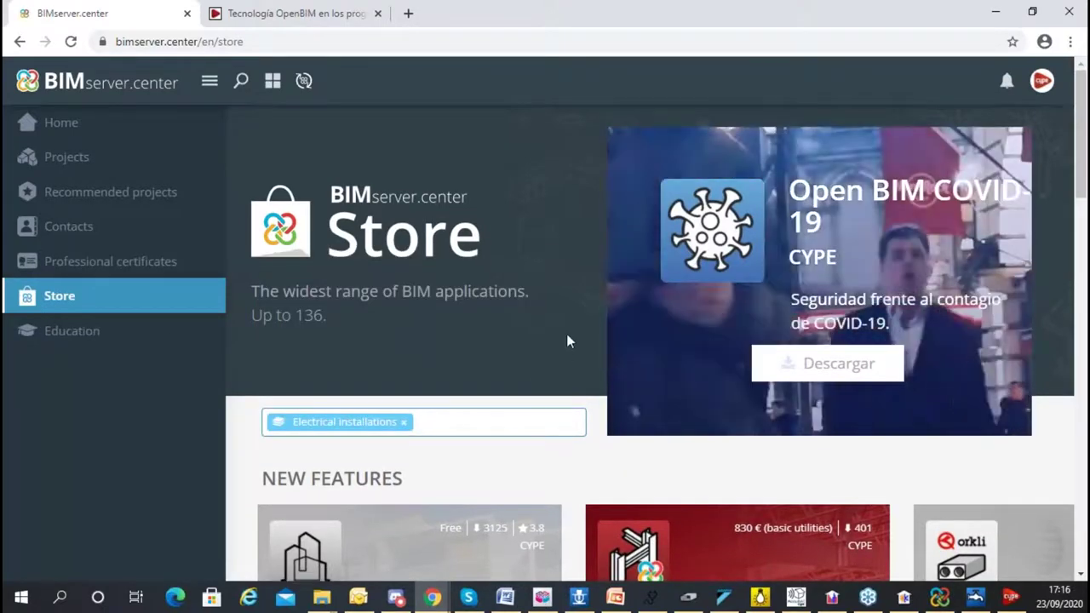
scroll(566, 341, "down", 3)
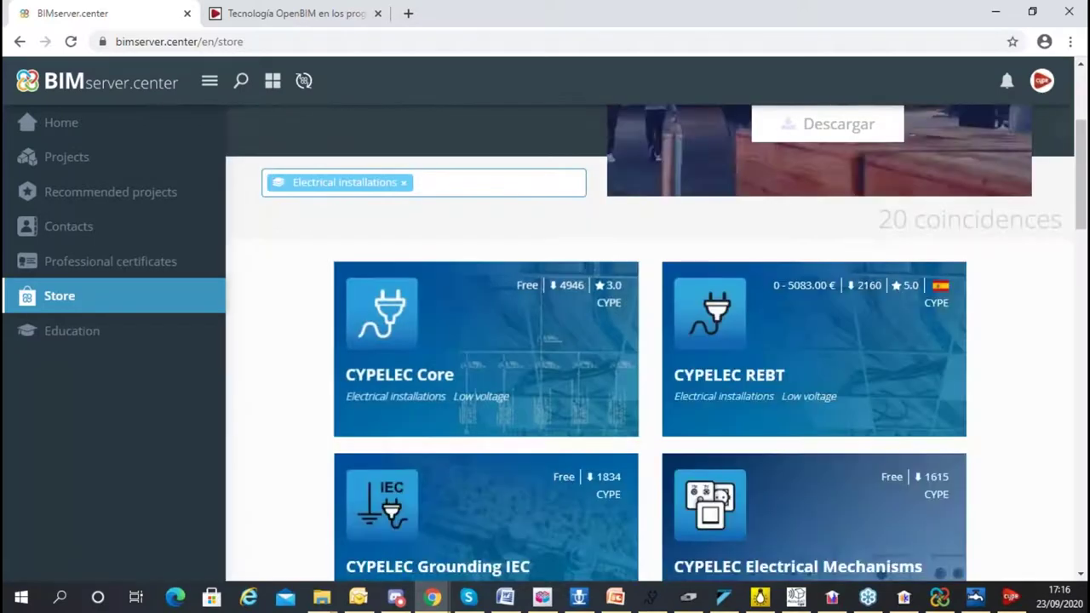
scroll(499, 227, "down", 1)
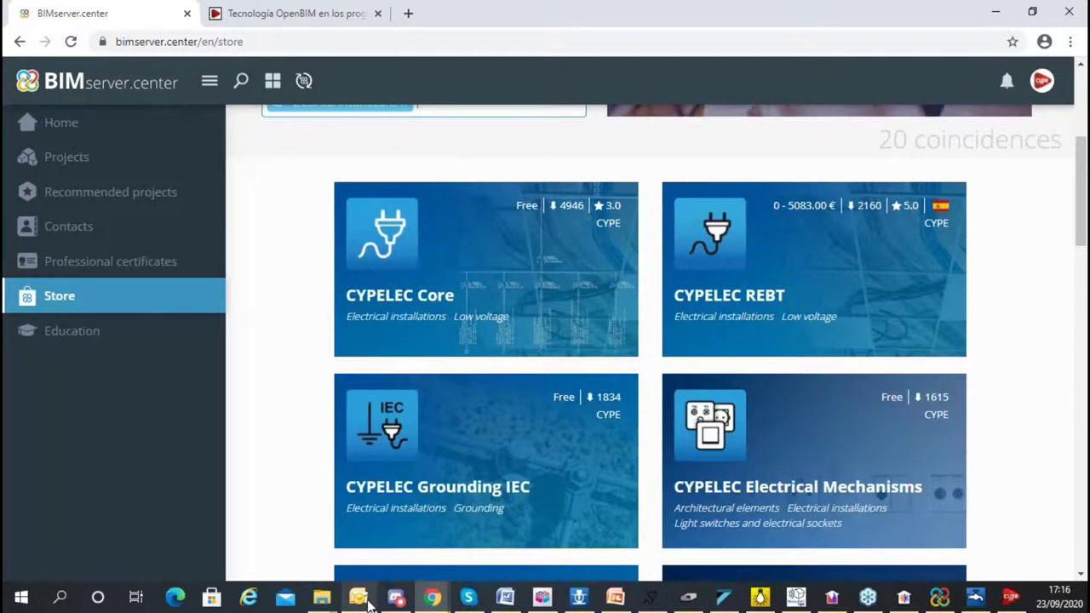
- Launch CYPELEC Core and CYPELEC Electrical Mechanisms, with the Mechanisms in Workshop.obm example open in the latter
left_click(322, 597)
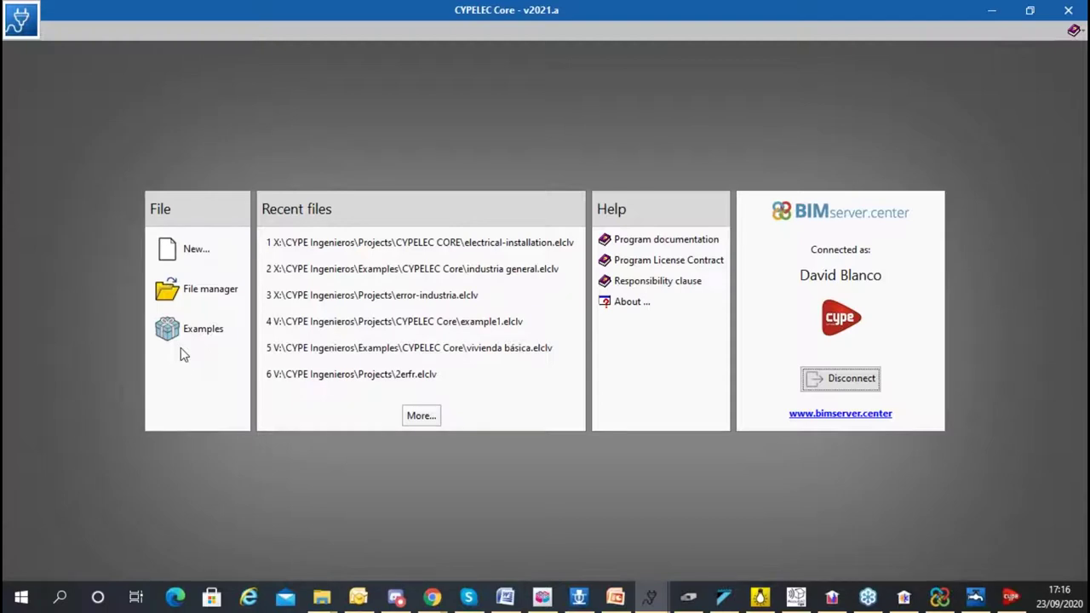
left_click(198, 308)
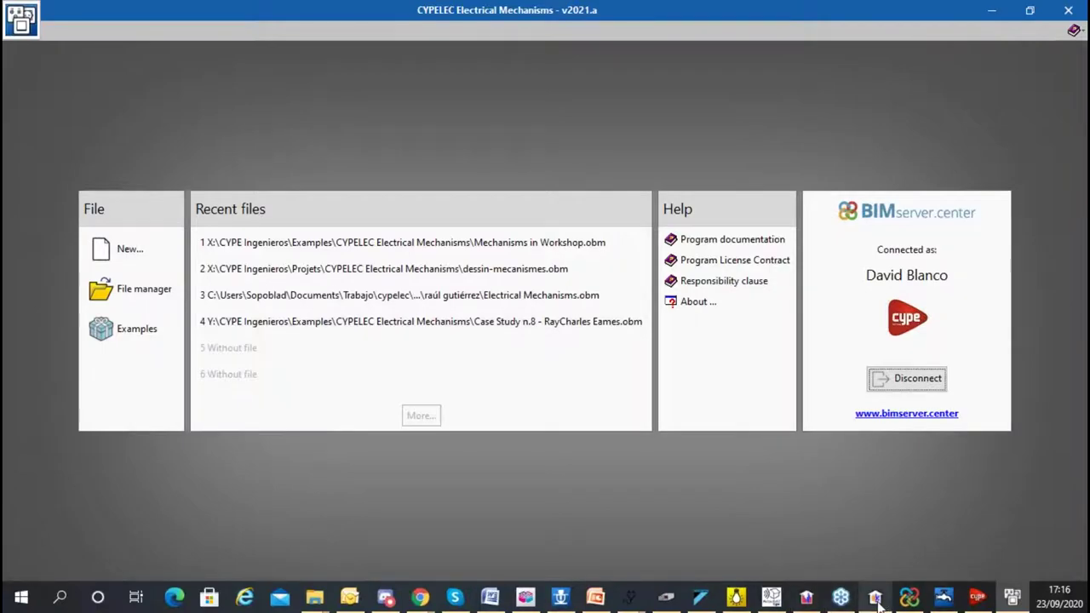
left_click(942, 598)
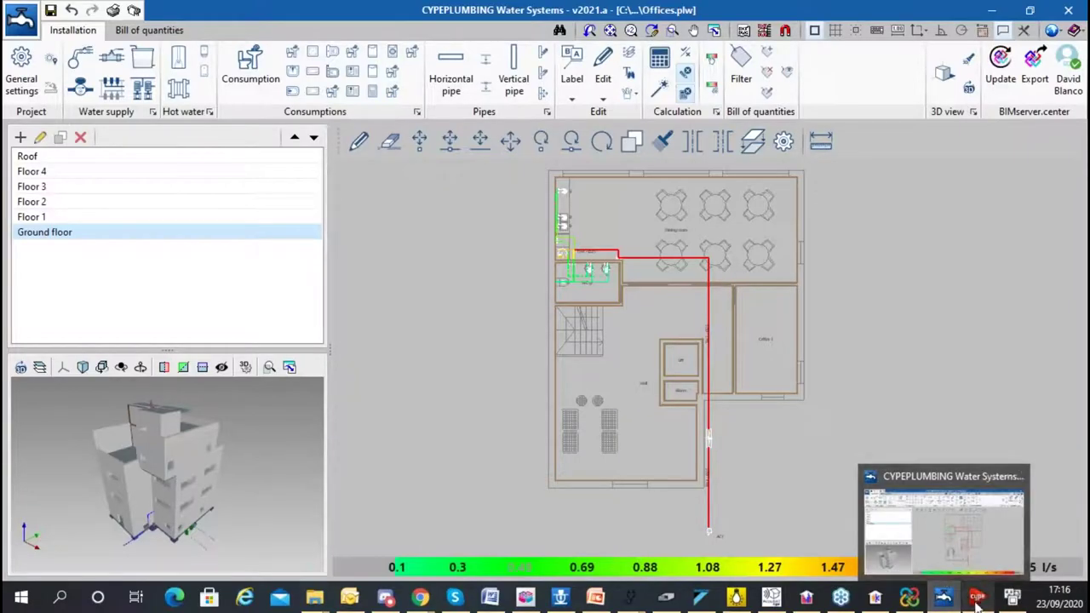
left_click(978, 600)
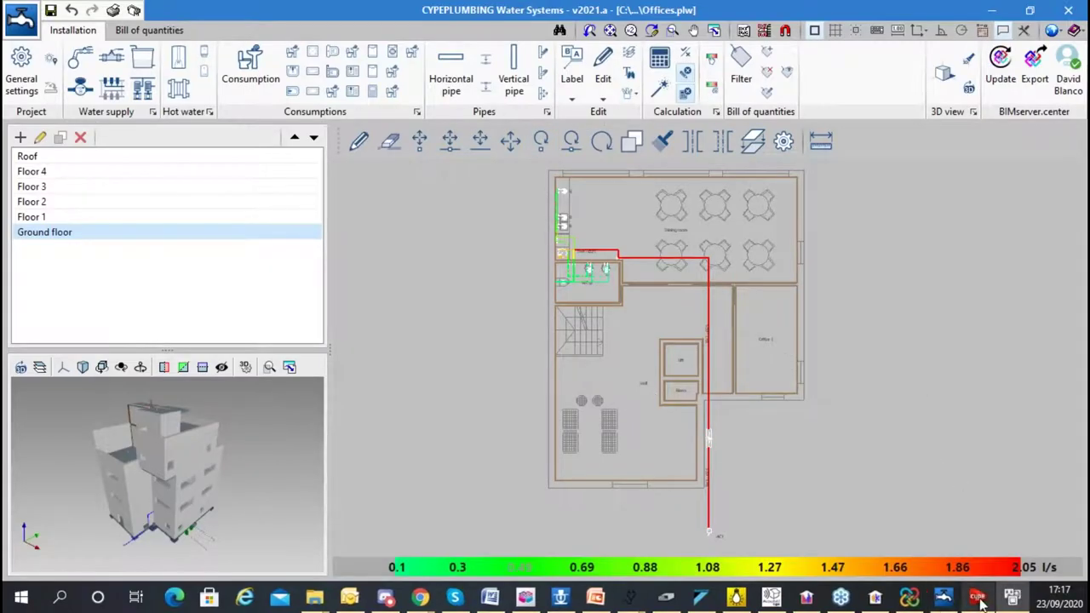
left_click(907, 598)
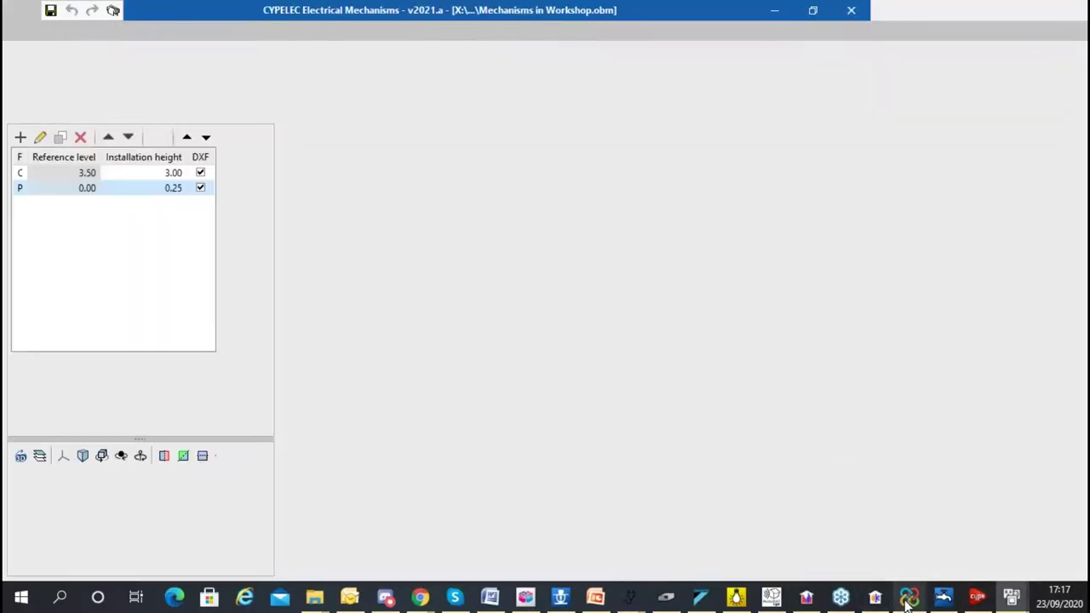
left_click(784, 10)
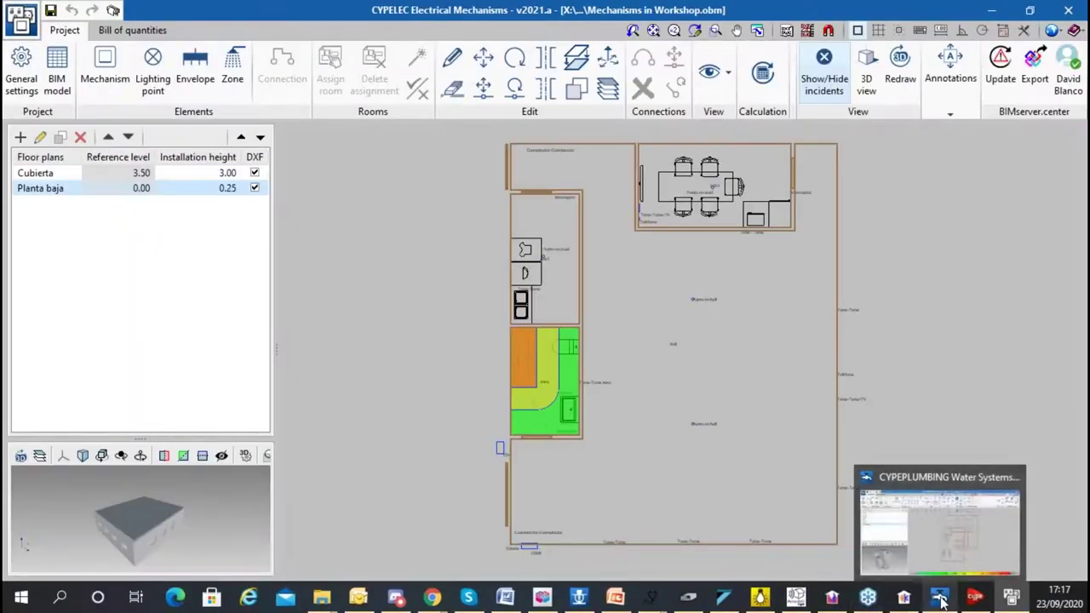
- Switch to the Offices project in CYPEPLUMBING Water Systems and close the program
left_click(940, 602)
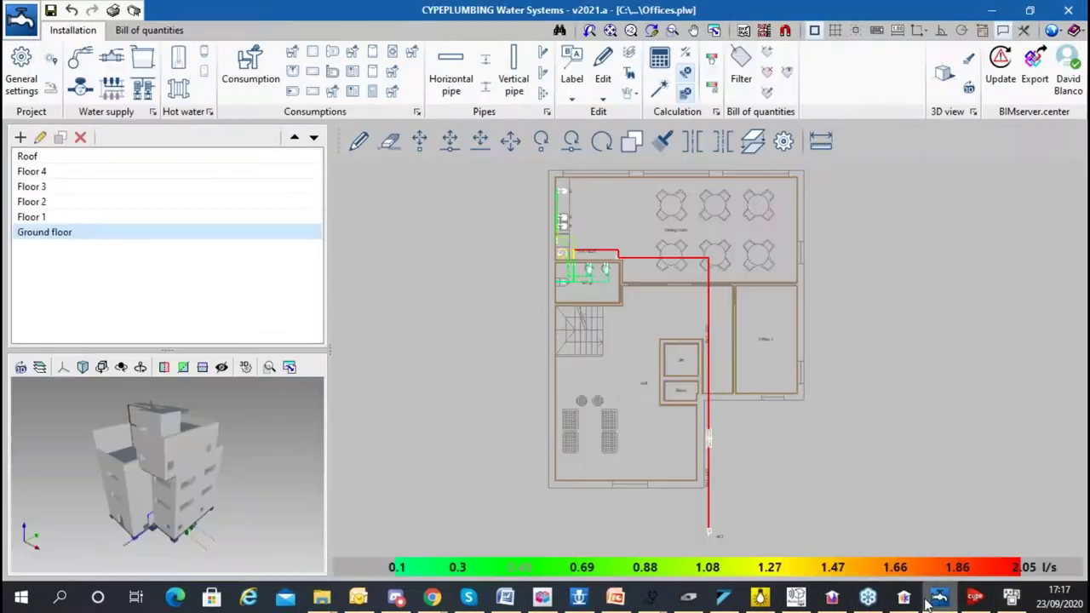
left_click(1069, 9)
left_click(451, 339)
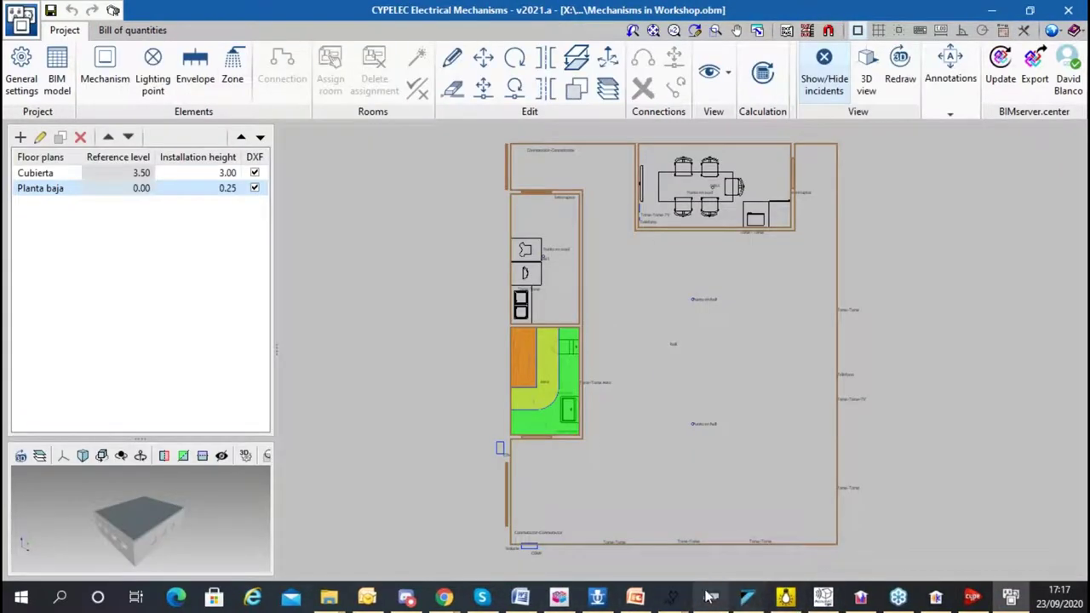
- Switch to CYPELEC Core and open the recent project electrical-installation.elclv
mouse_move(671, 598)
left_click(722, 526)
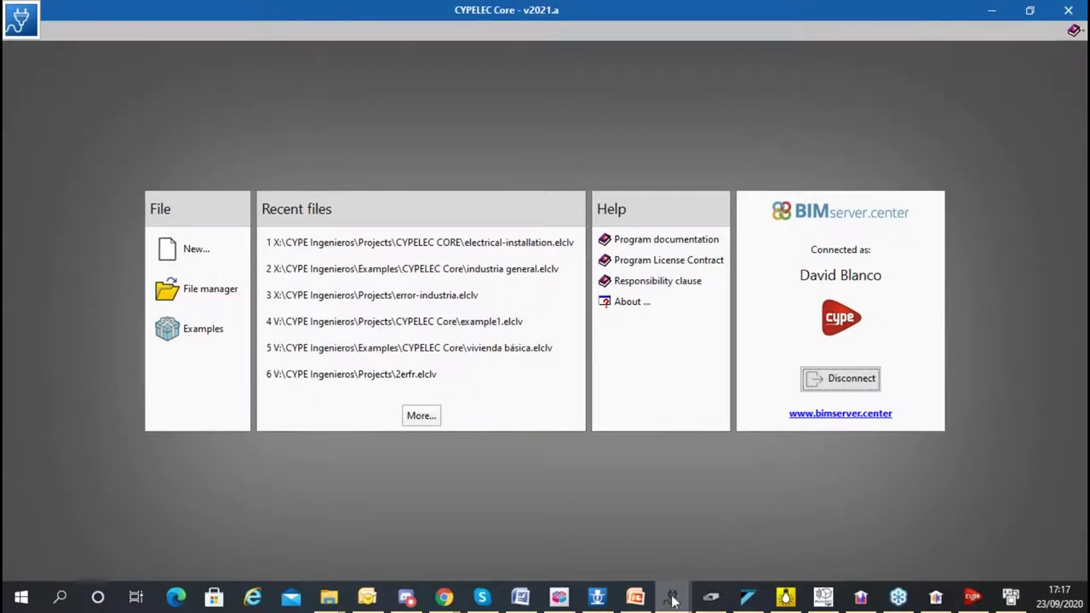
mouse_move(671, 596)
left_click(591, 562)
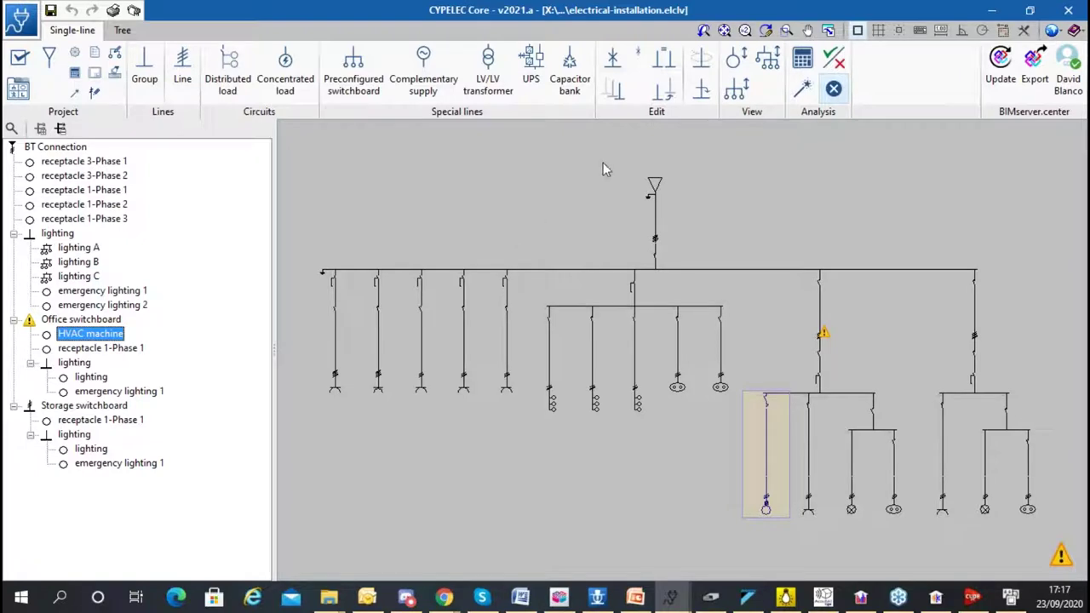
- Open the Office switchboard line's code checks and examine its overload coordination, short circuit protection and residual current device sensitivity
left_click(801, 59)
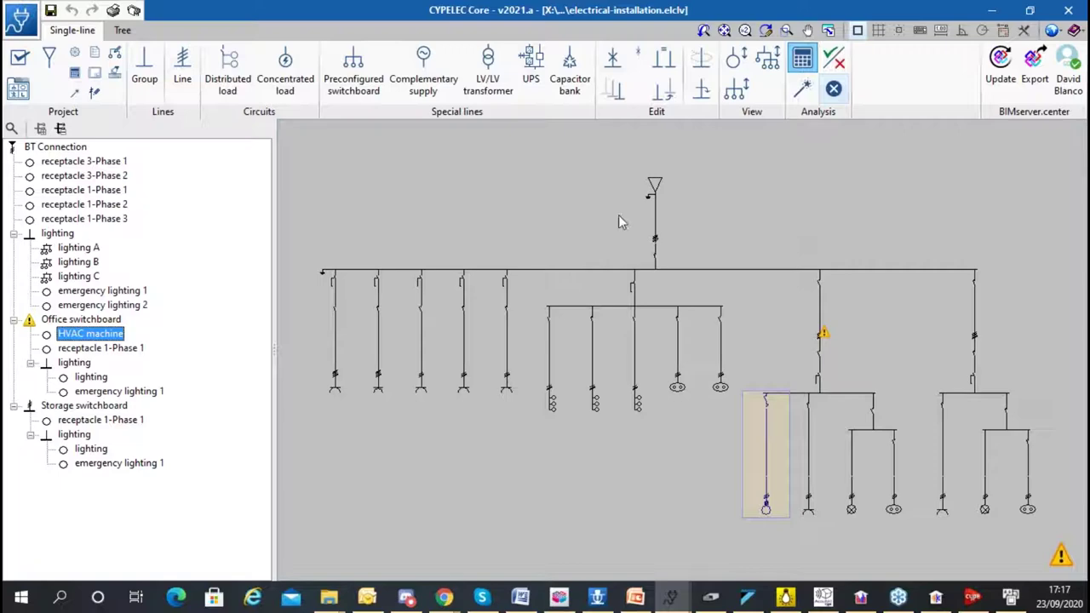
mouse_move(959, 413)
left_click(815, 309)
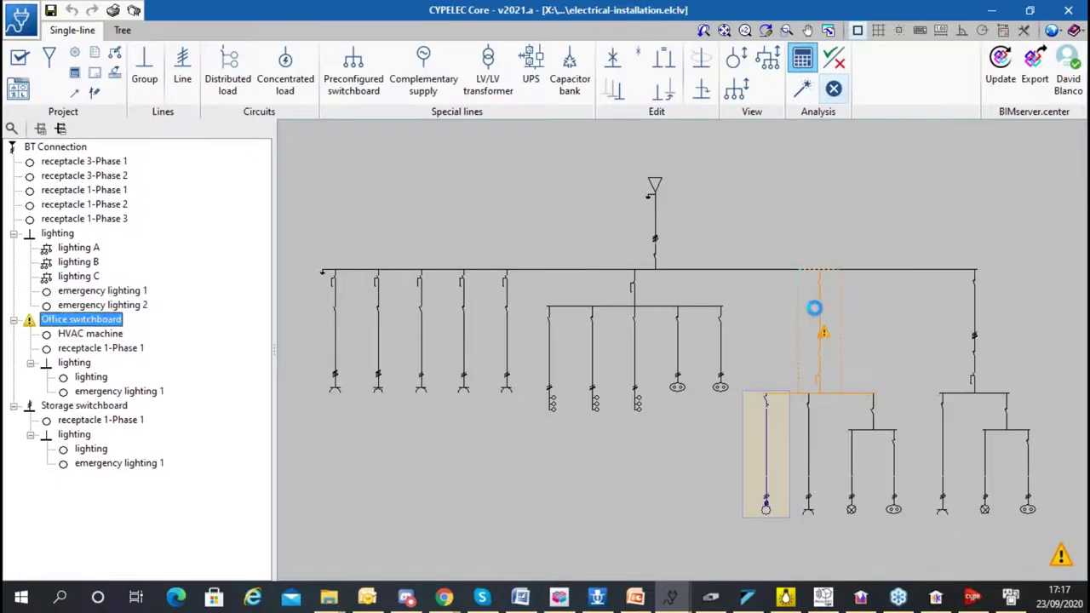
scroll(430, 124, "down", 2)
left_click(352, 102)
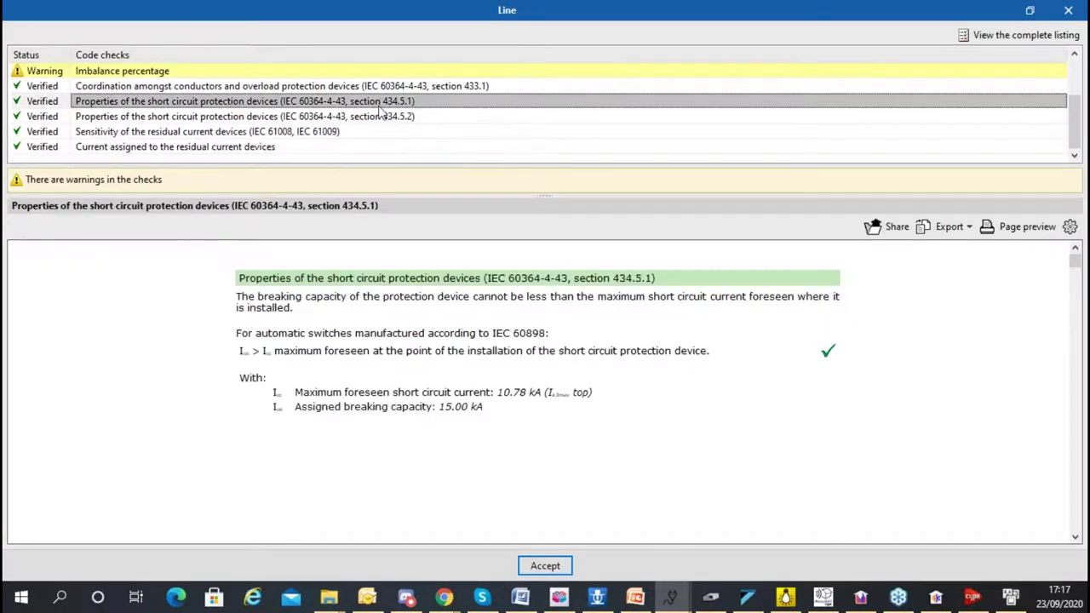
left_click(390, 90)
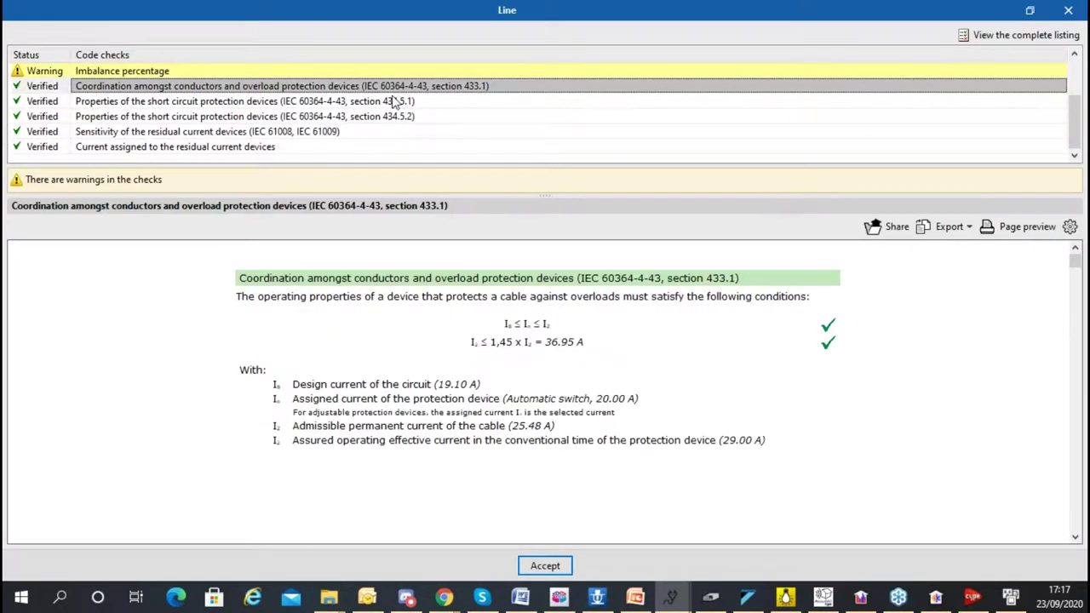
left_click(345, 133)
scroll(615, 349, "down", 5)
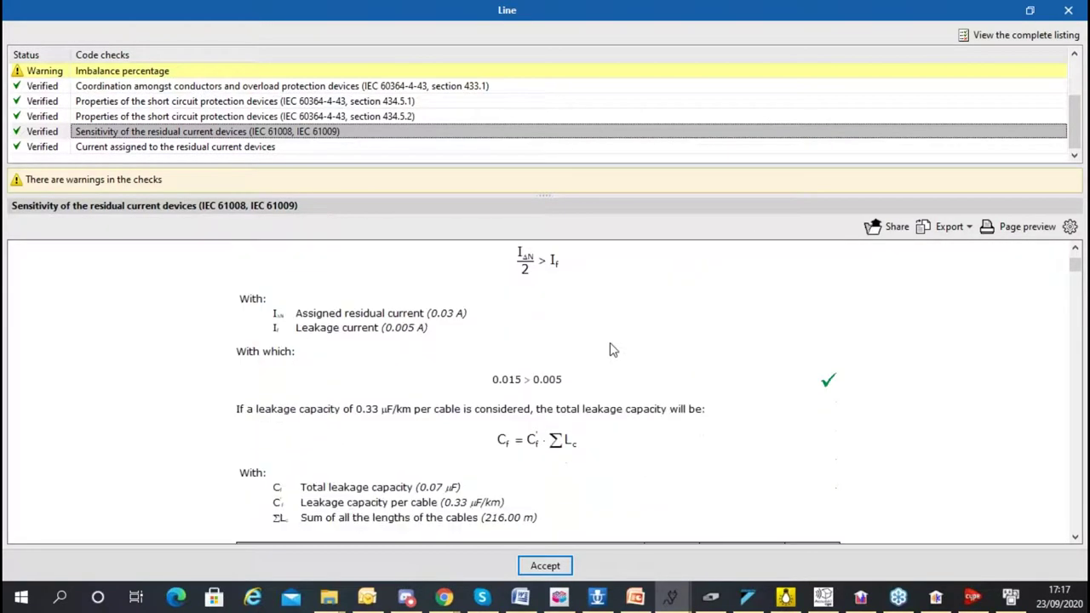
mouse_move(1074, 286)
left_mouse_down()
mouse_move(1072, 437)
mouse_move(1074, 281)
left_mouse_up()
left_click(328, 101)
- Examine the line's checks for current-carrying capacity, conduit dimensions, protection conductor and neutral conductor
scroll(323, 114, "up", 3)
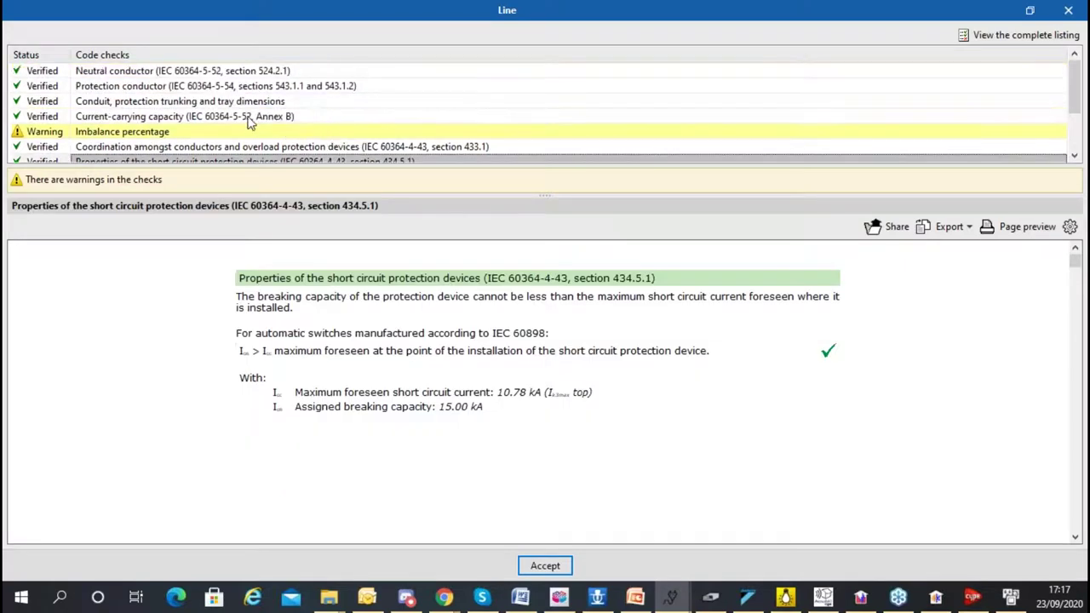
scroll(255, 119, "down", 3)
scroll(247, 123, "up", 4)
left_click(198, 119)
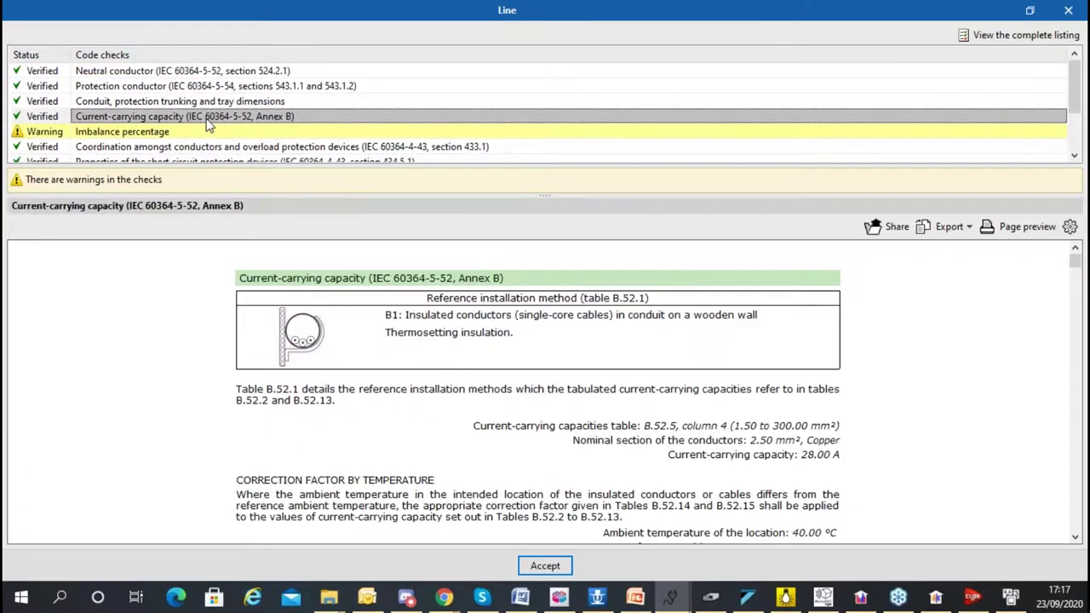
scroll(400, 375, "down", 3)
scroll(404, 361, "up", 3)
scroll(408, 349, "down", 6)
scroll(410, 342, "up", 3)
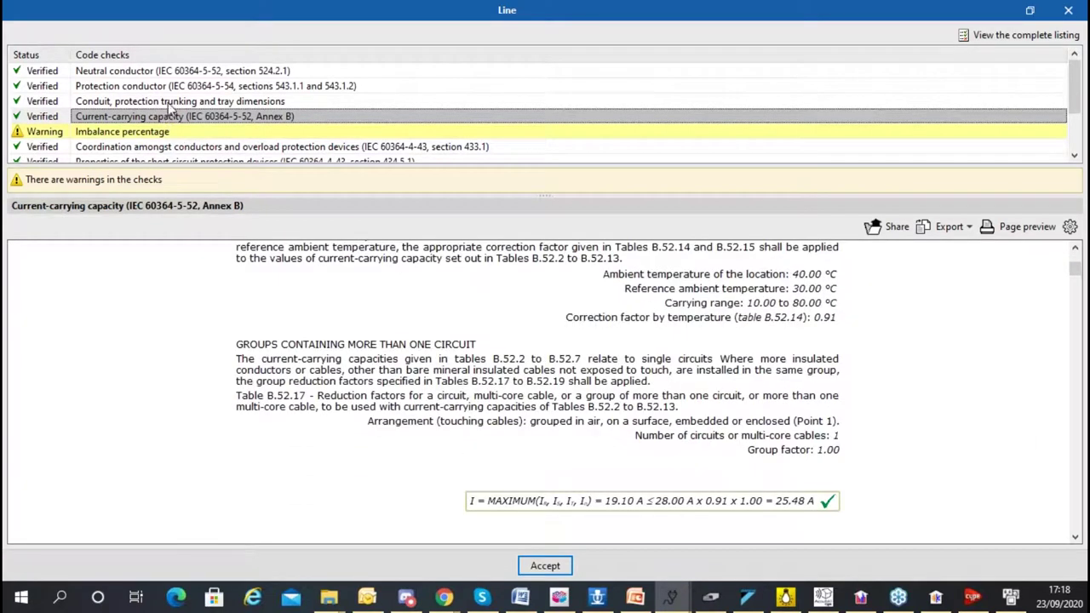
left_click(170, 103)
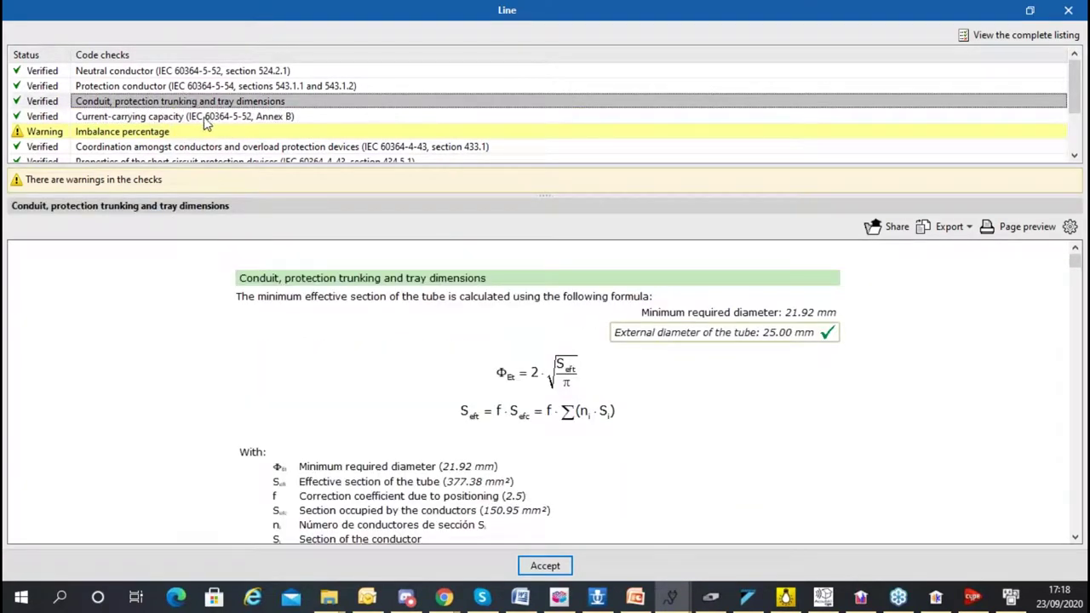
left_click(168, 87)
left_click(168, 72)
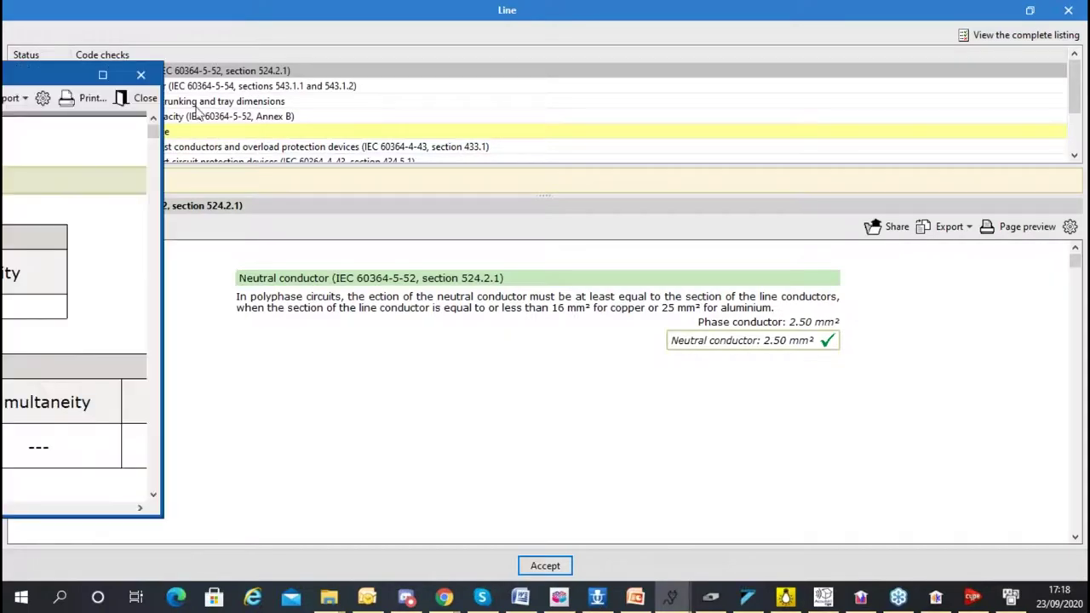
- Read the complete checks listing through cable impedance to the short circuit current calculation, then close the listing and the line's checks
scroll(664, 292, "down", 10)
scroll(664, 293, "down", 20)
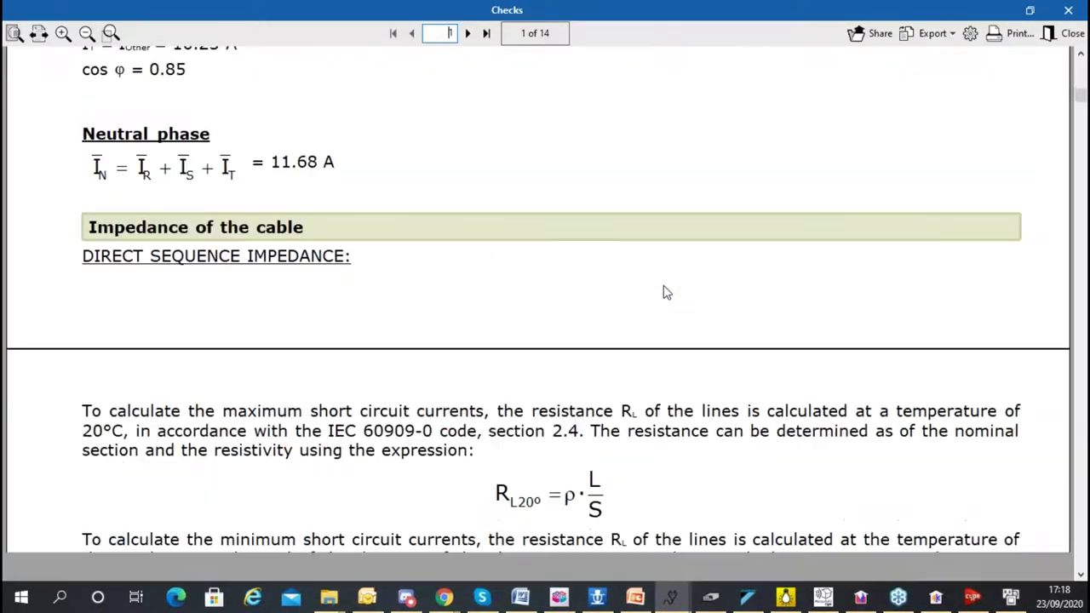
scroll(681, 266, "down", 20)
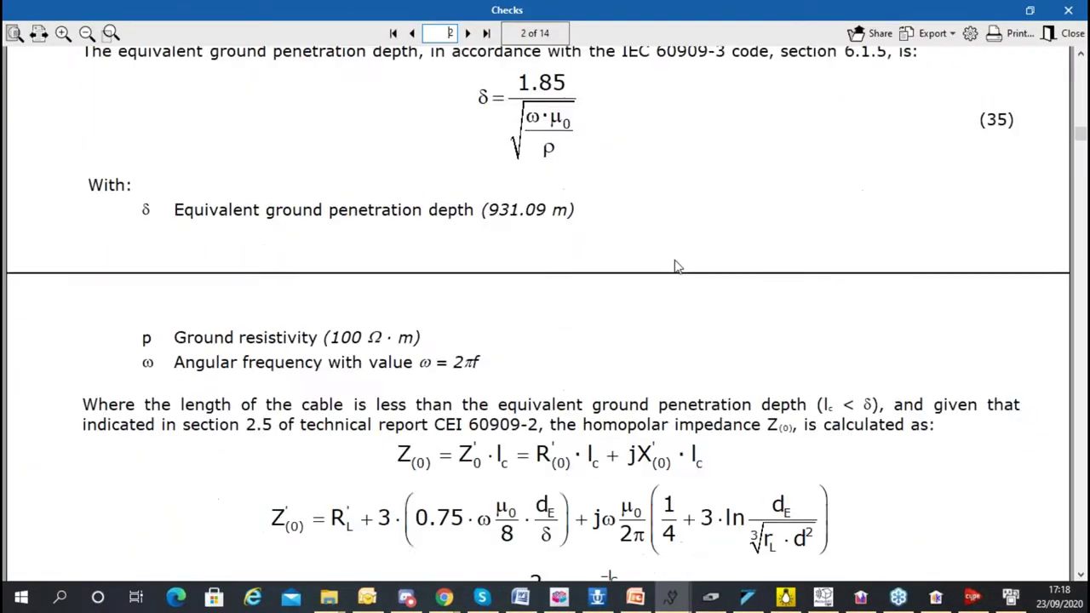
scroll(664, 255, "down", 3)
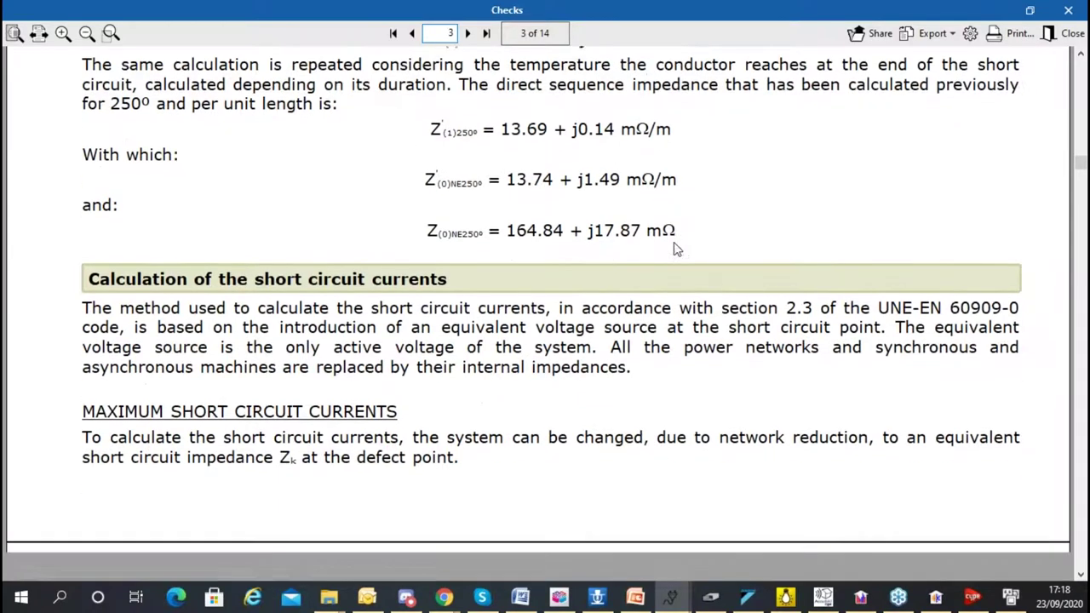
scroll(648, 219, "down", 10)
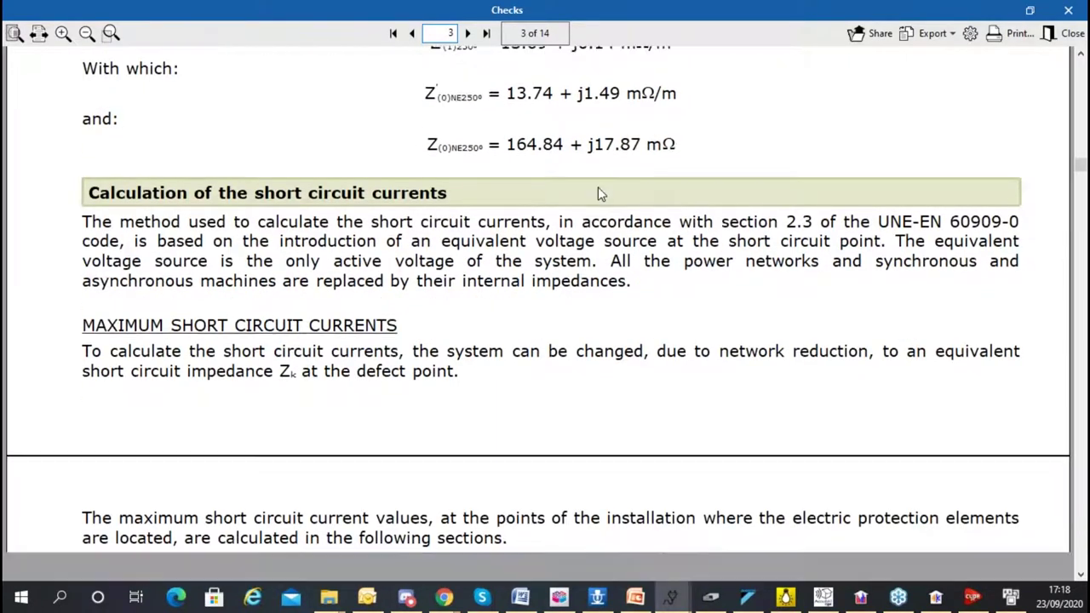
key("Escape")
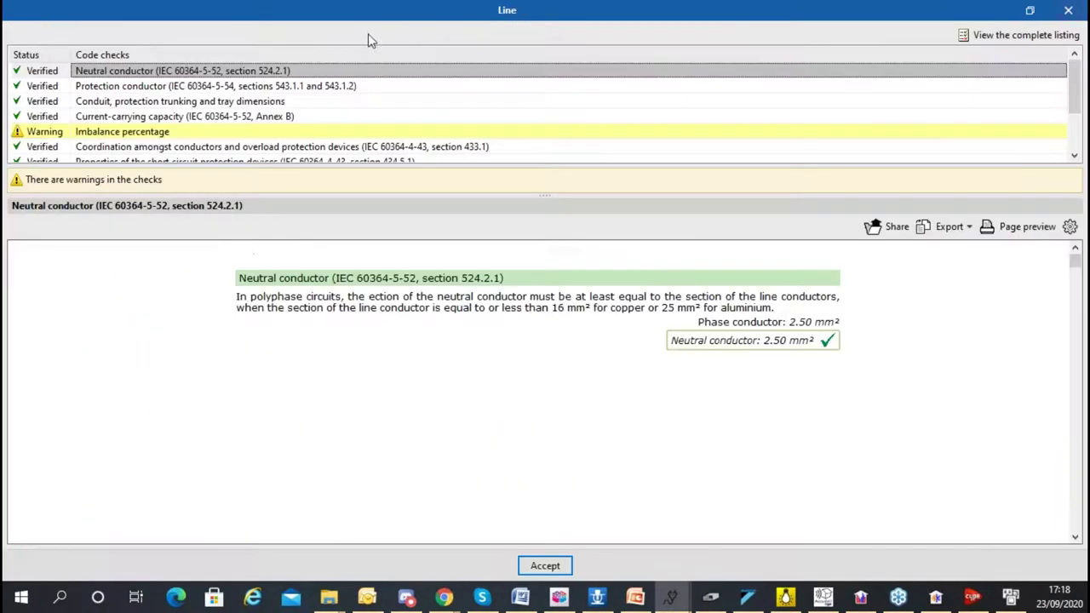
key("Return")
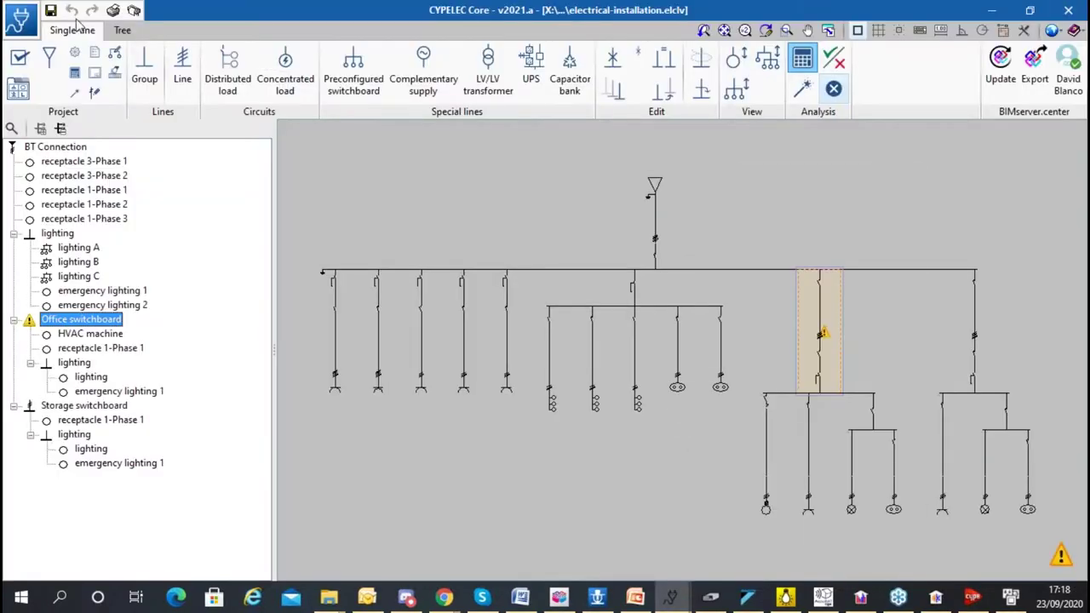
- Switch to Mechanisms in Workshop in CYPELEC Electrical Mechanisms, display the connections on Planta baja and inspect the hall's lighting point b
mouse_move(463, 362)
left_click(1010, 596)
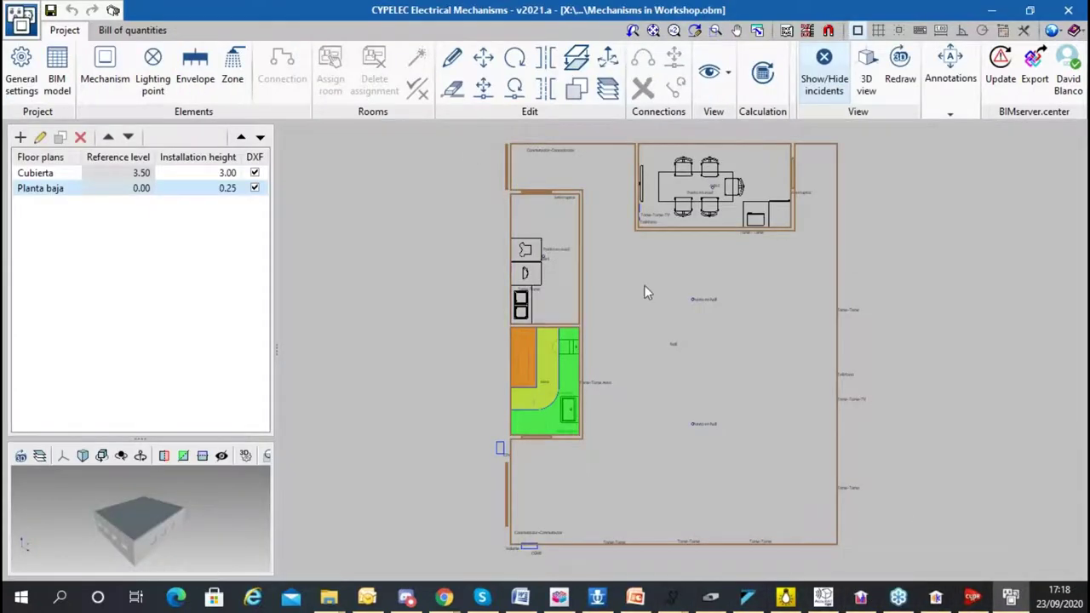
scroll(596, 256, "up", 10)
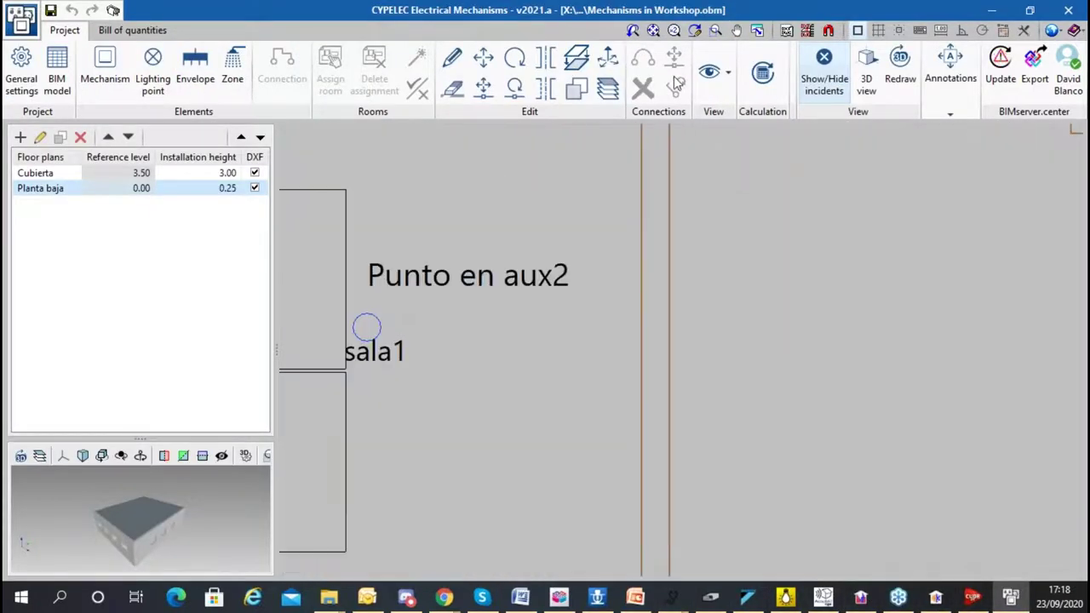
left_click(711, 72)
left_click(770, 158)
scroll(607, 251, "down", 4)
scroll(698, 261, "up", 6)
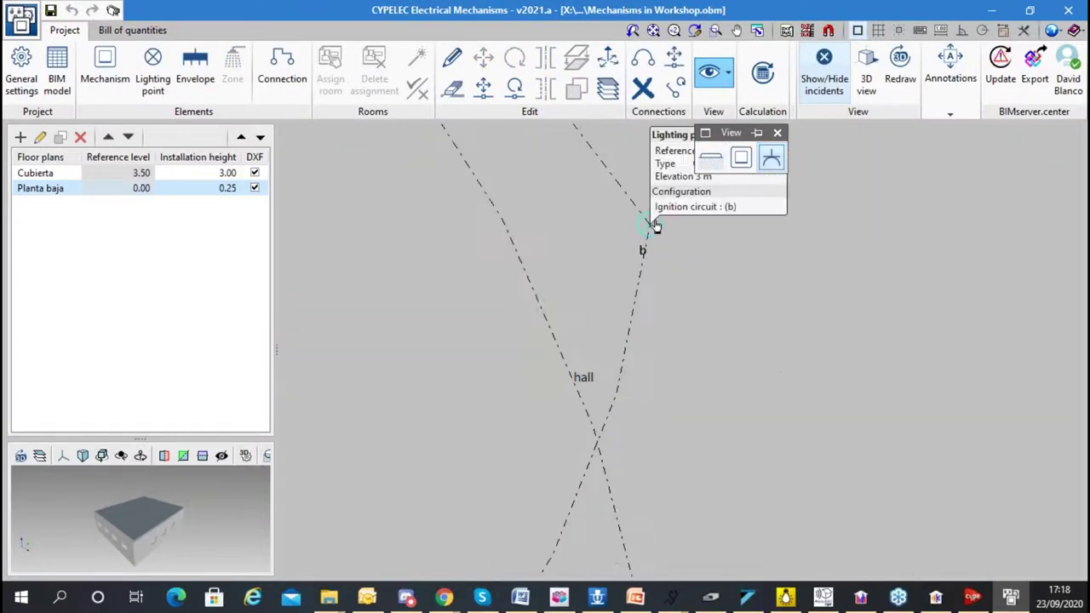
middle_click_drag(687, 231, 494, 302)
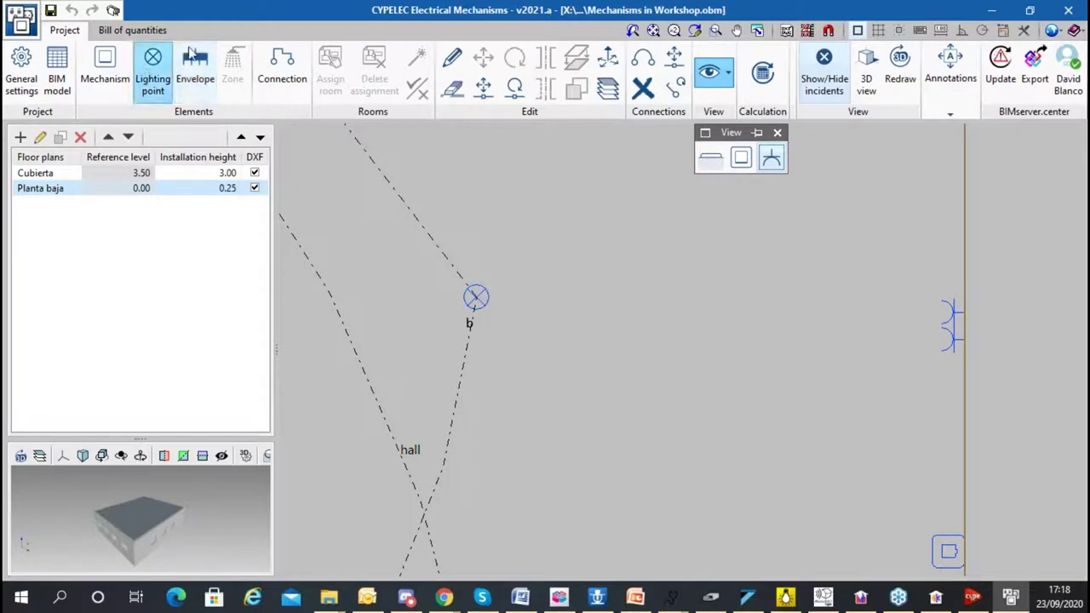
- Start a new mechanism, browse the available key types and close its configuration without choosing another key
left_click(119, 77)
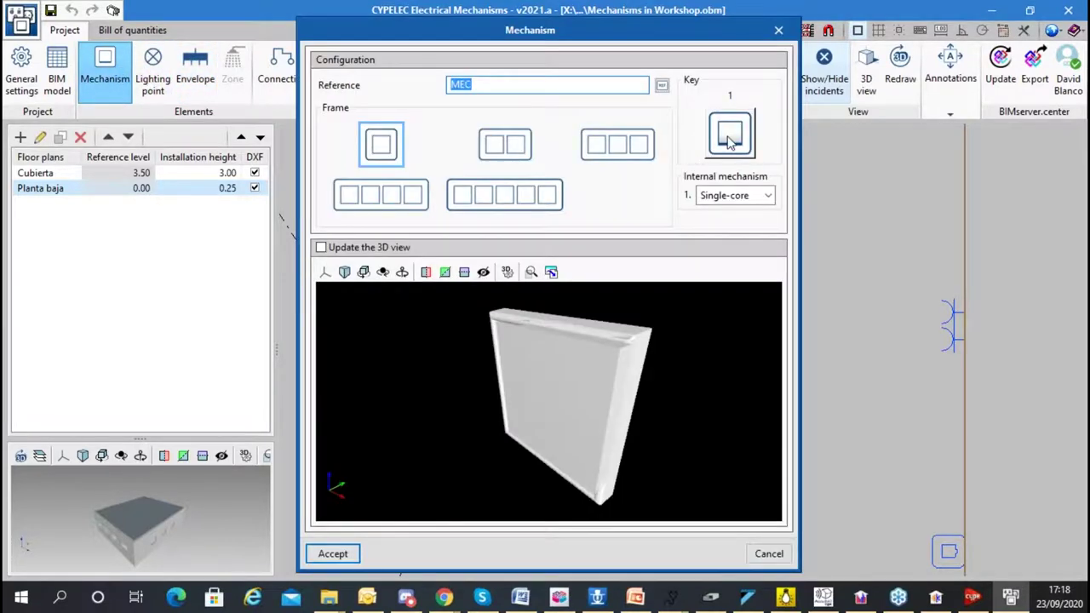
left_click(729, 141)
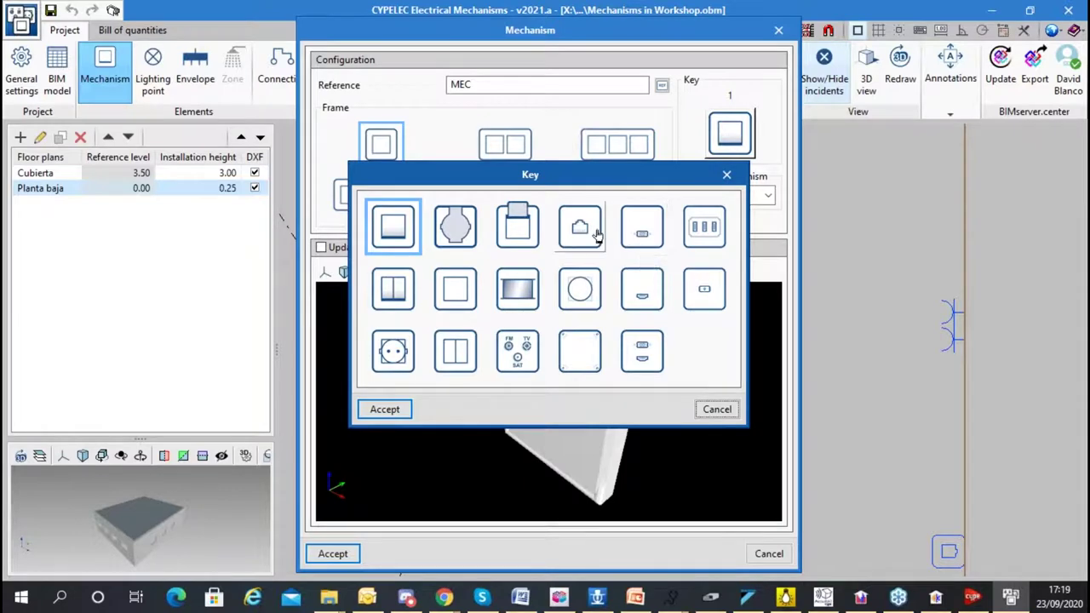
left_click(717, 409)
key("Return")
- Examine the lighting connections and socket positions across the Planta baja plan
scroll(668, 229, "down", 3)
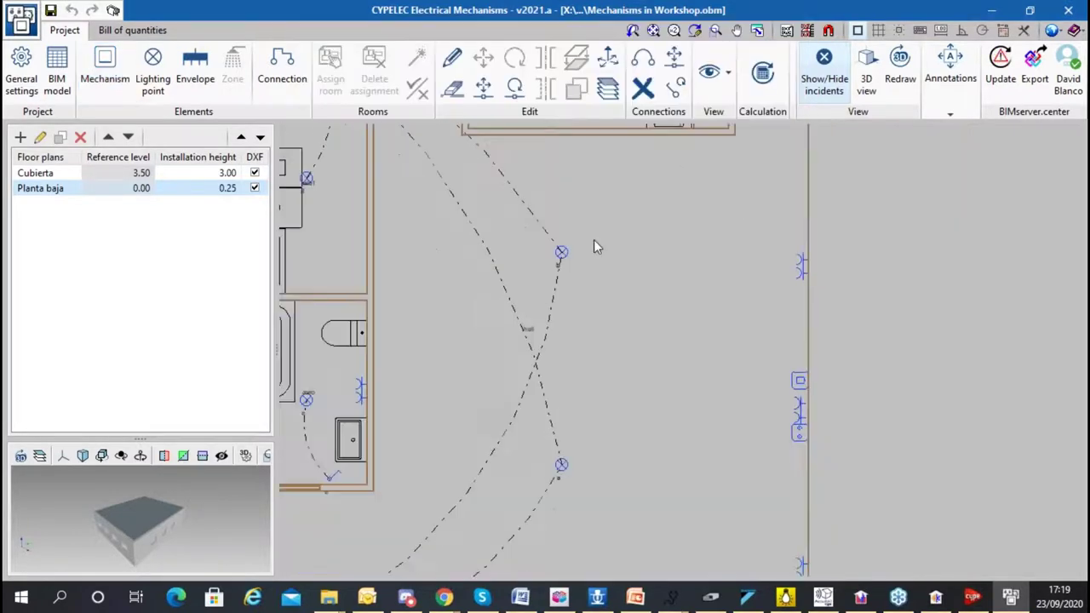
scroll(689, 289, "up", 2)
scroll(706, 260, "down", 3)
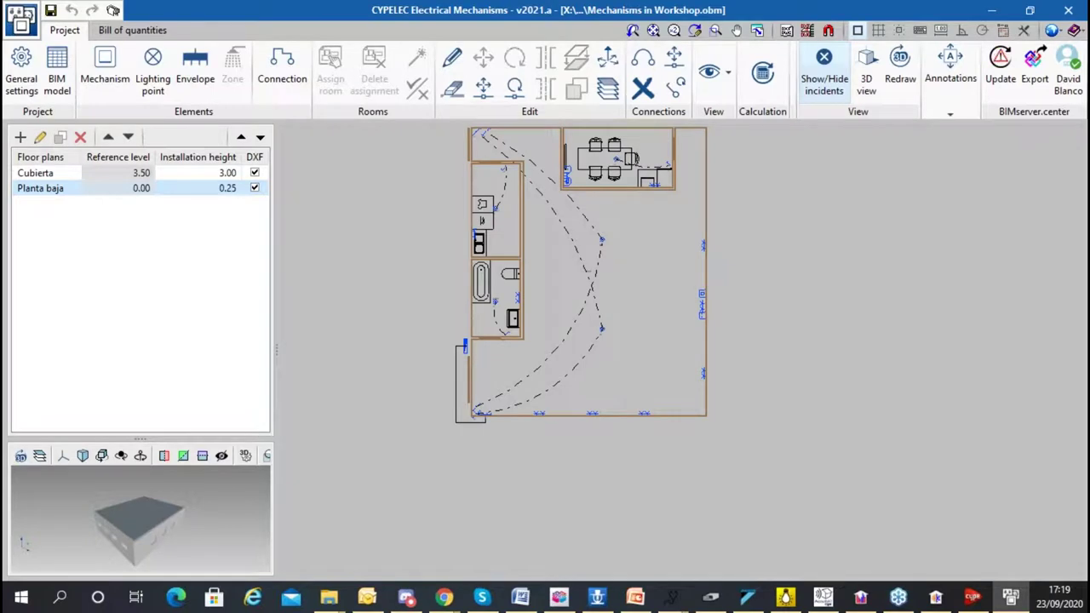
scroll(545, 245, "up", 2)
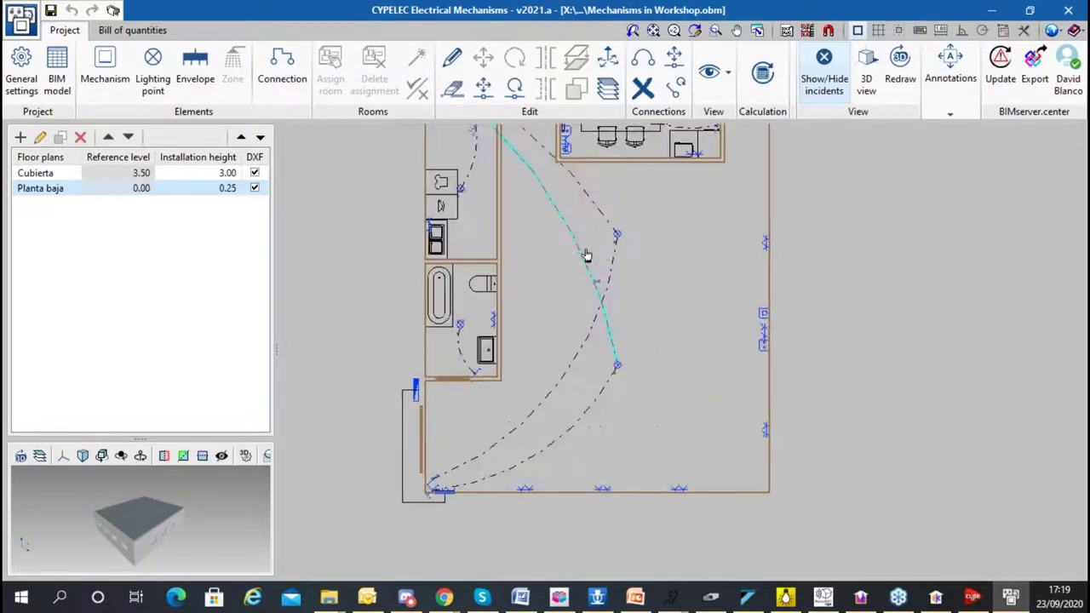
scroll(593, 270, "down", 1)
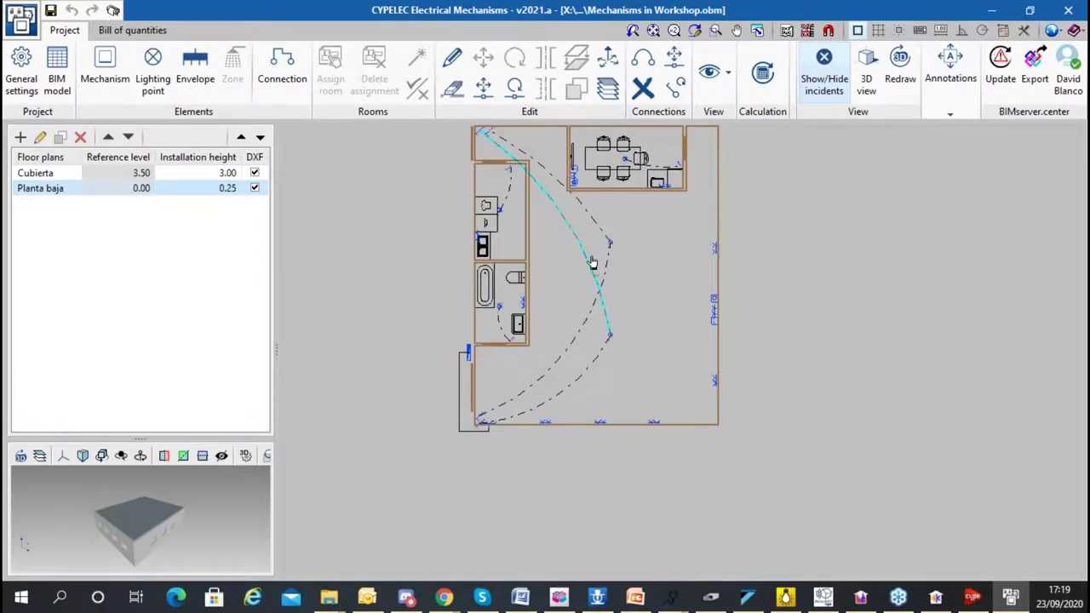
scroll(562, 247, "up", 2)
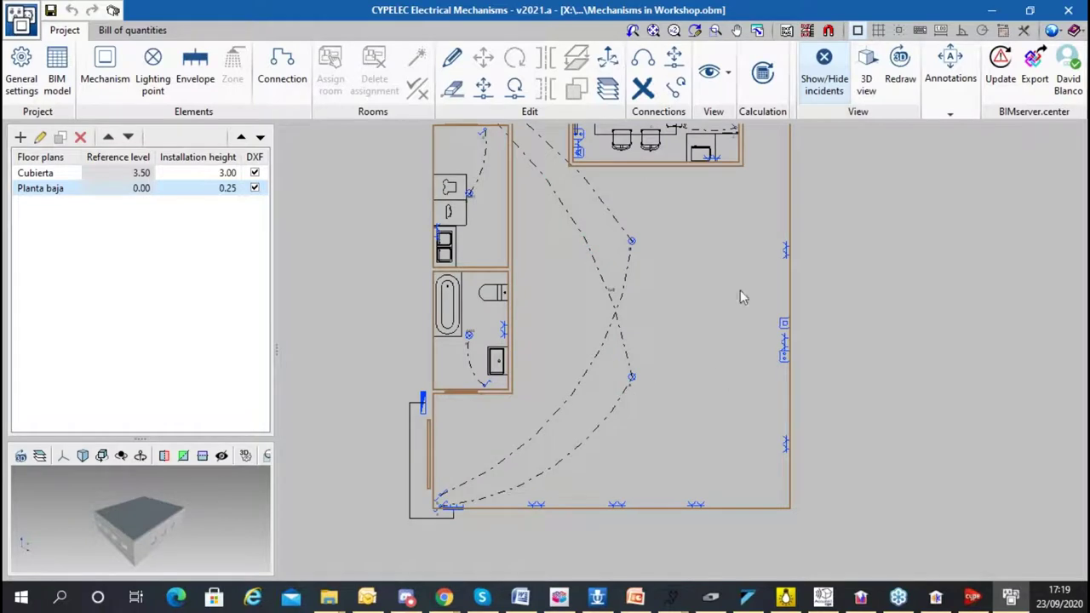
scroll(740, 297, "down", 2)
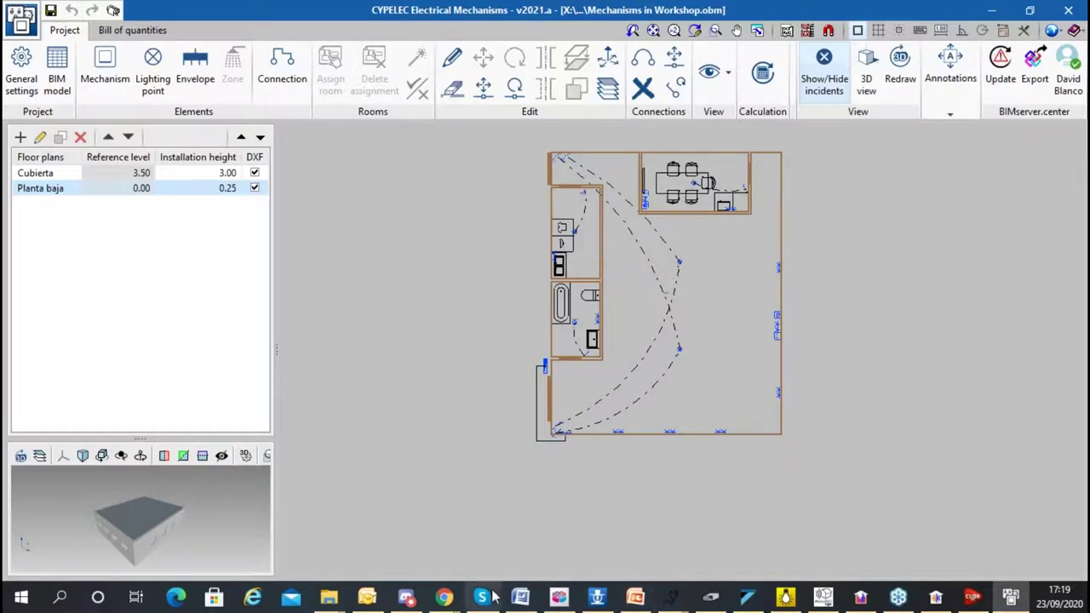
- Switch to City hall in CYPEHVAC Ductwork and hide the spaces, floor slabs, roofs and façades in the 3D view
mouse_move(329, 597)
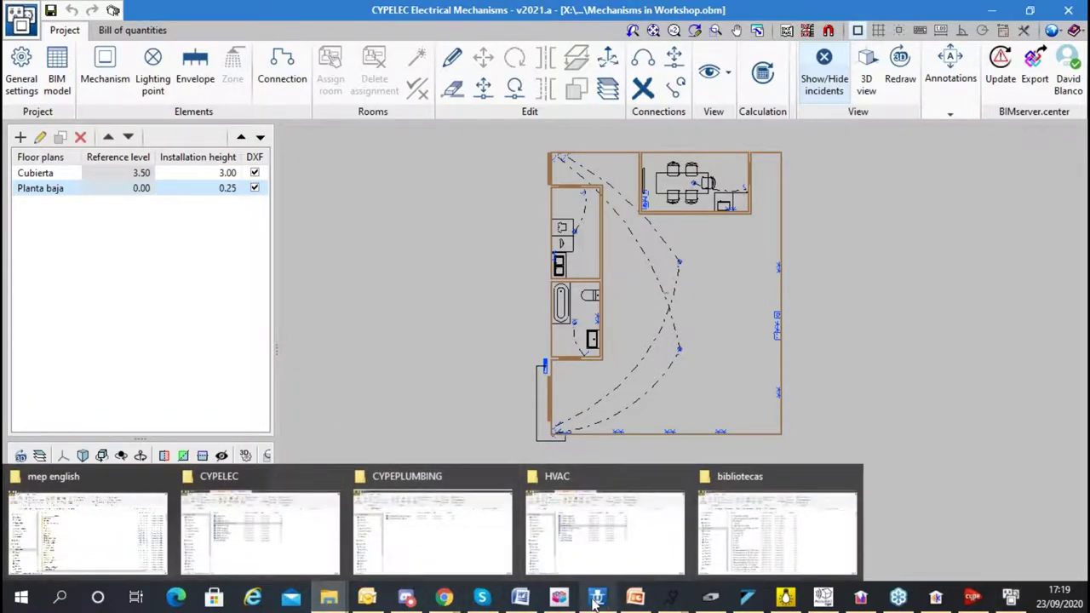
left_click(715, 599)
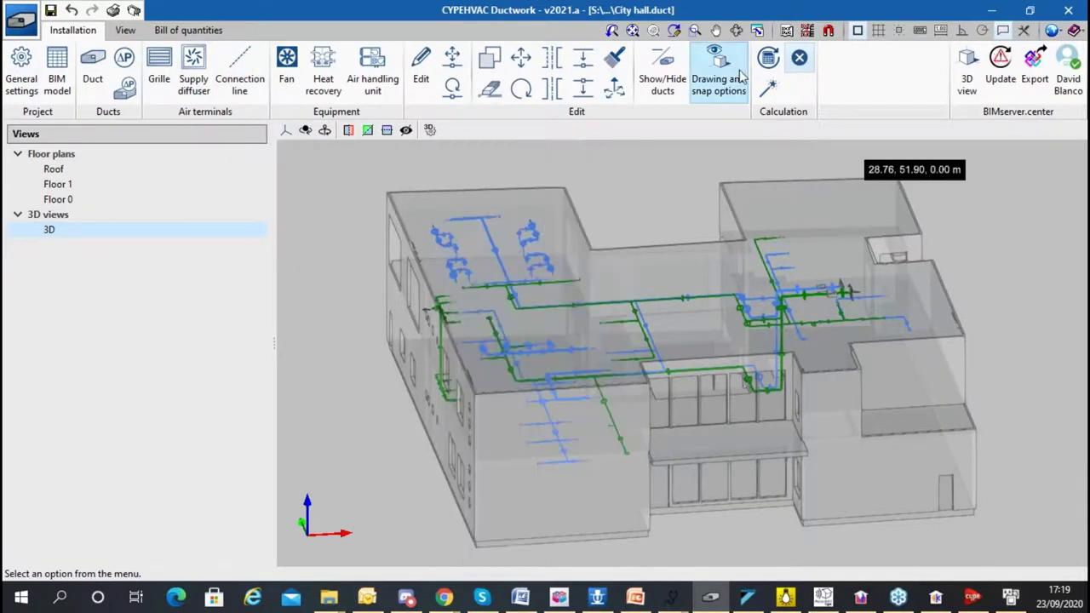
left_click(715, 87)
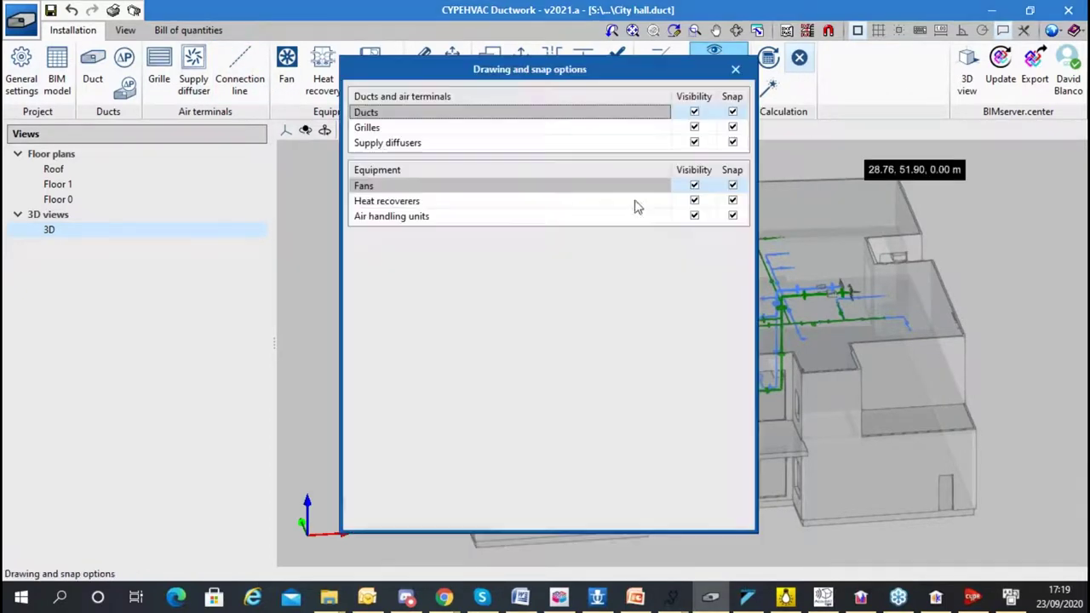
left_click(651, 331)
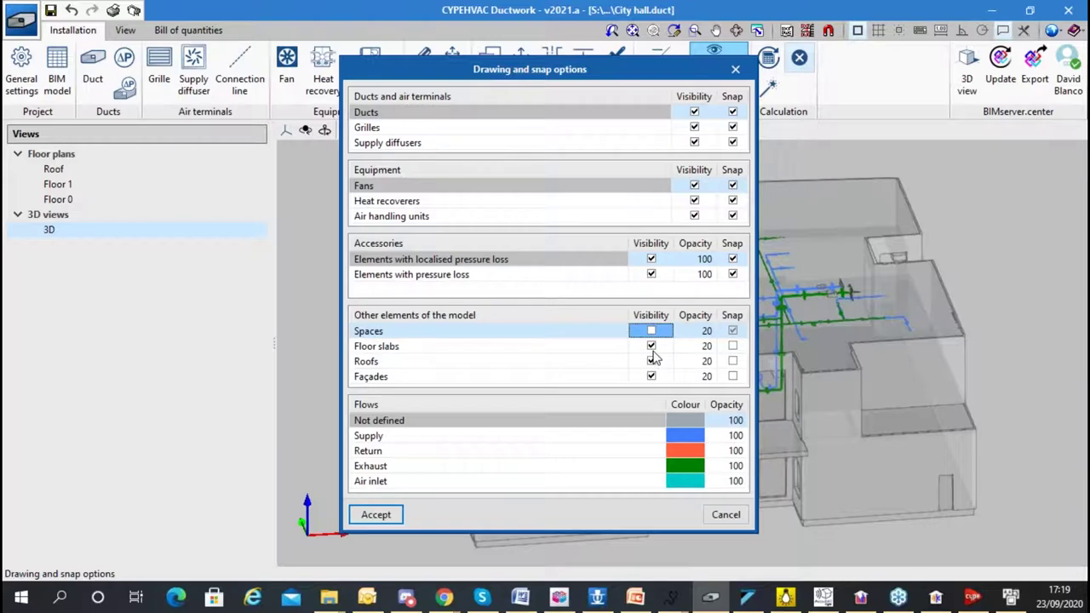
left_click(651, 345)
left_click(652, 361)
left_click(652, 376)
left_click(376, 514)
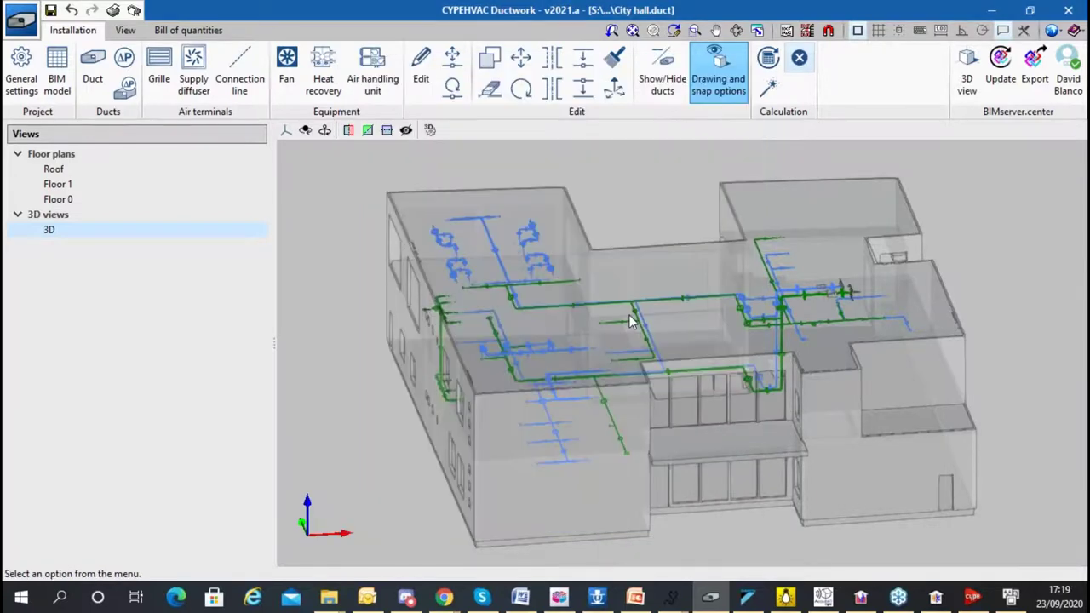
- Display the ducts as solid volumes and inspect the results of the rectangular ducts and supply diffusers in 3D
middle_click_drag(375, 371, 462, 377)
scroll(596, 366, "up", 10)
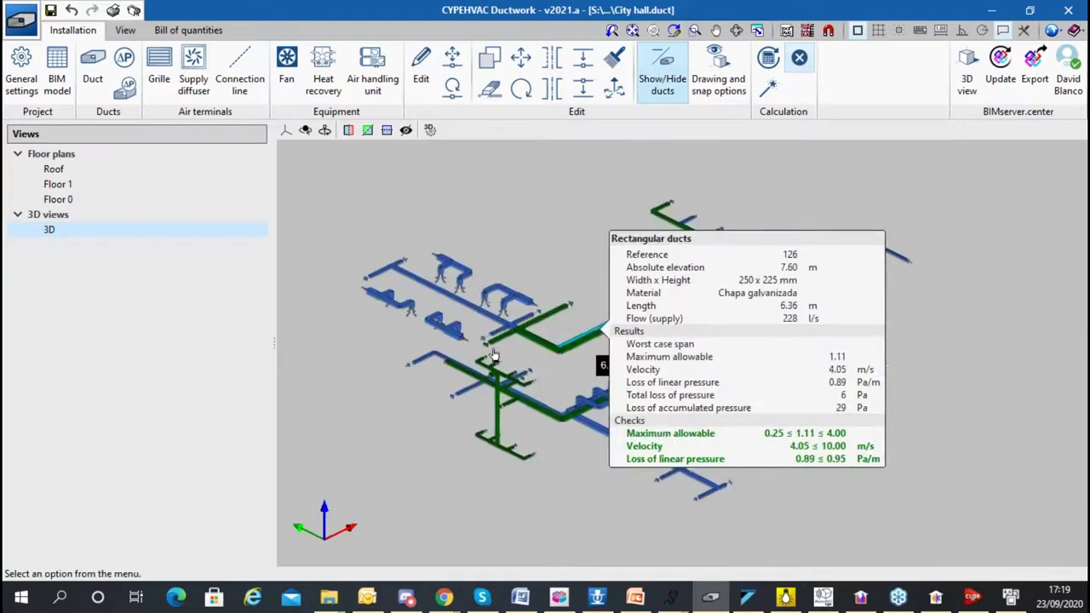
left_click(772, 88)
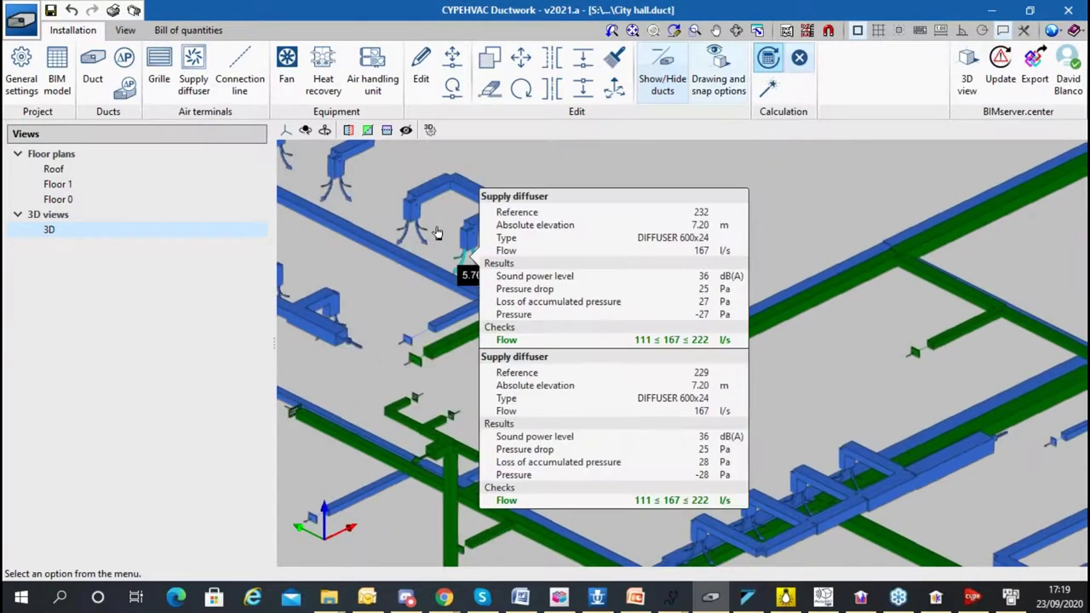
scroll(847, 312, "up", 2)
middle_click_drag(848, 311, 630, 276)
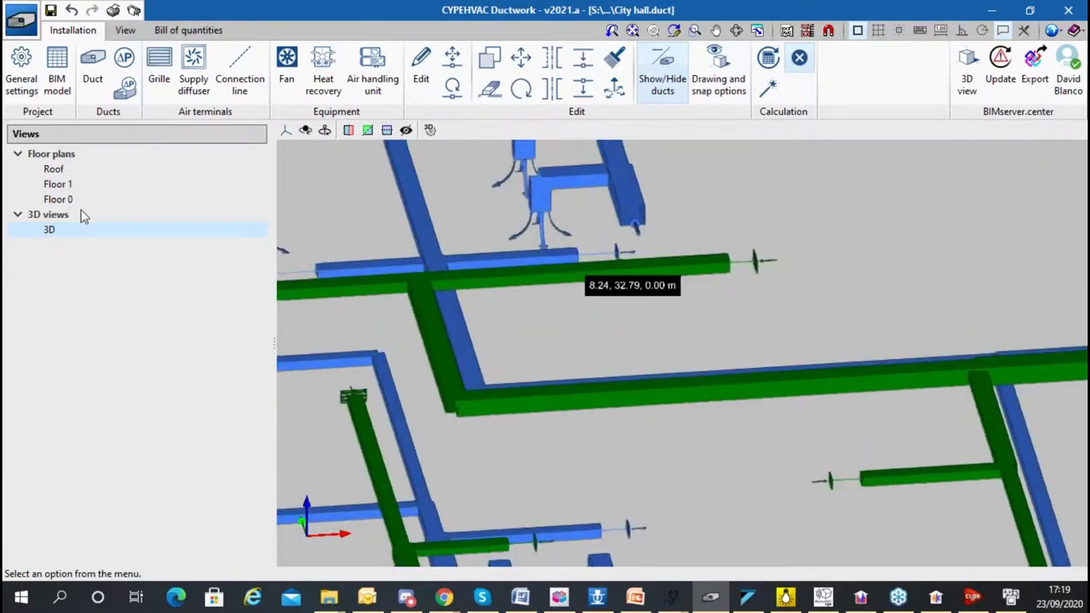
scroll(494, 272, "down", 2)
scroll(464, 256, "up", 2)
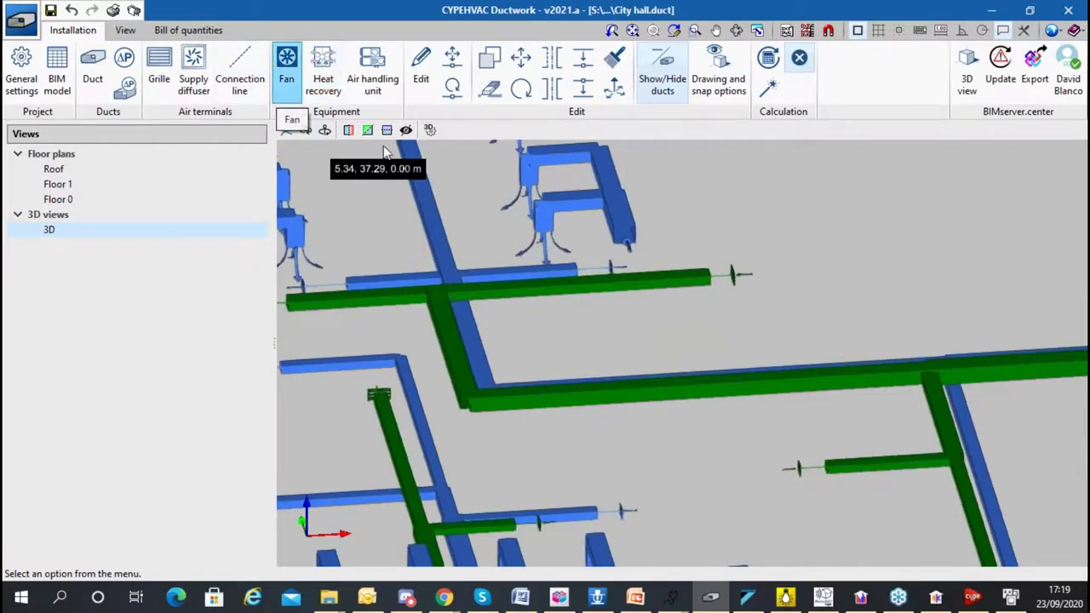
- Review the supply fan's flow and total pressure, close its data unchanged, and inspect the adjoining duct and the exhaust fan
scroll(409, 226, "down", 3)
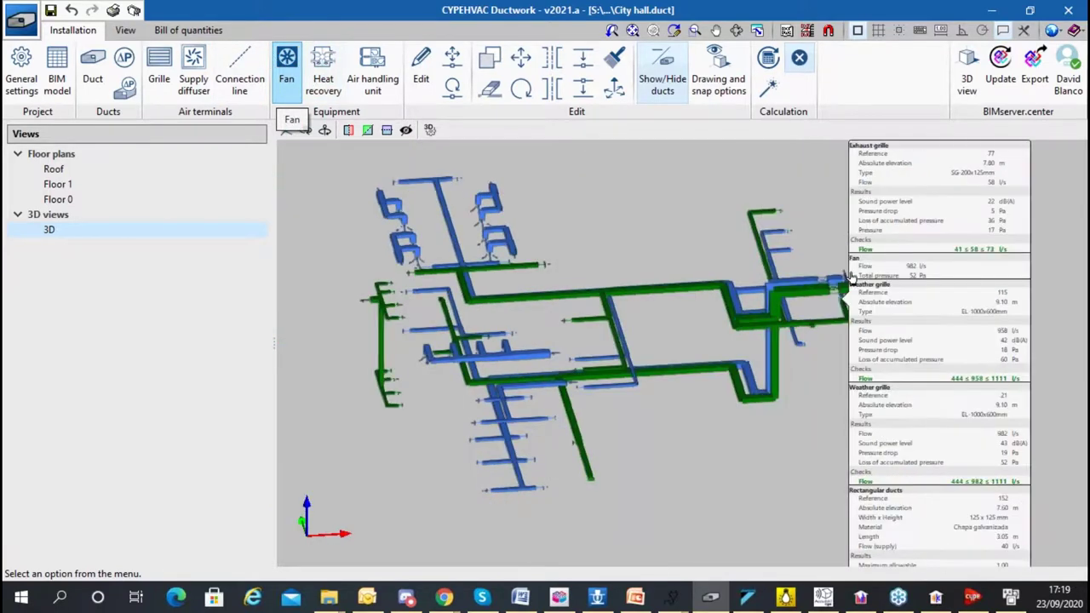
scroll(849, 277, "up", 4)
scroll(757, 342, "up", 4)
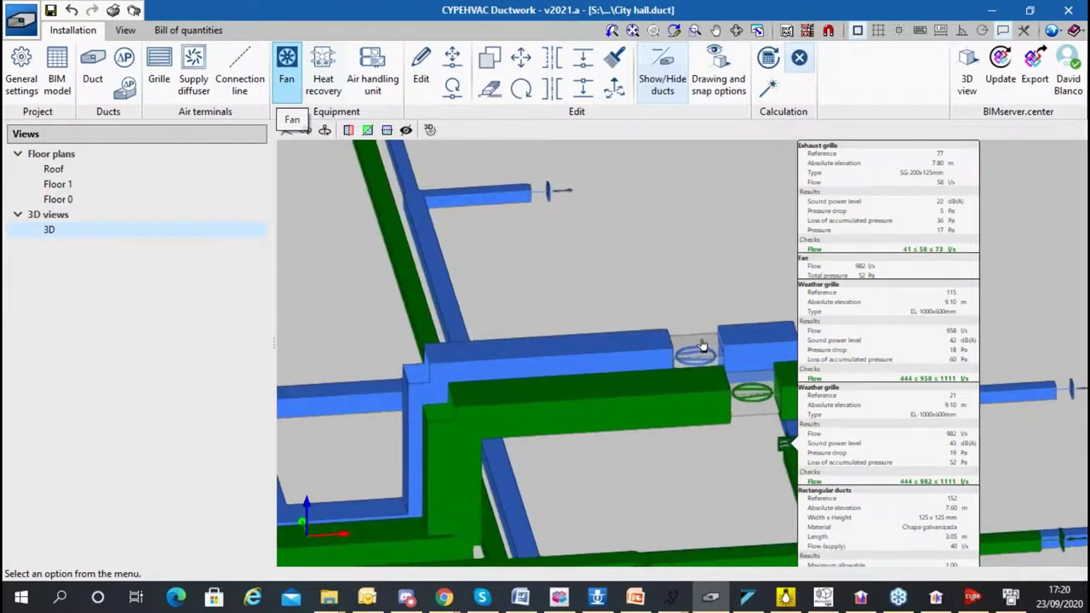
left_click(665, 375)
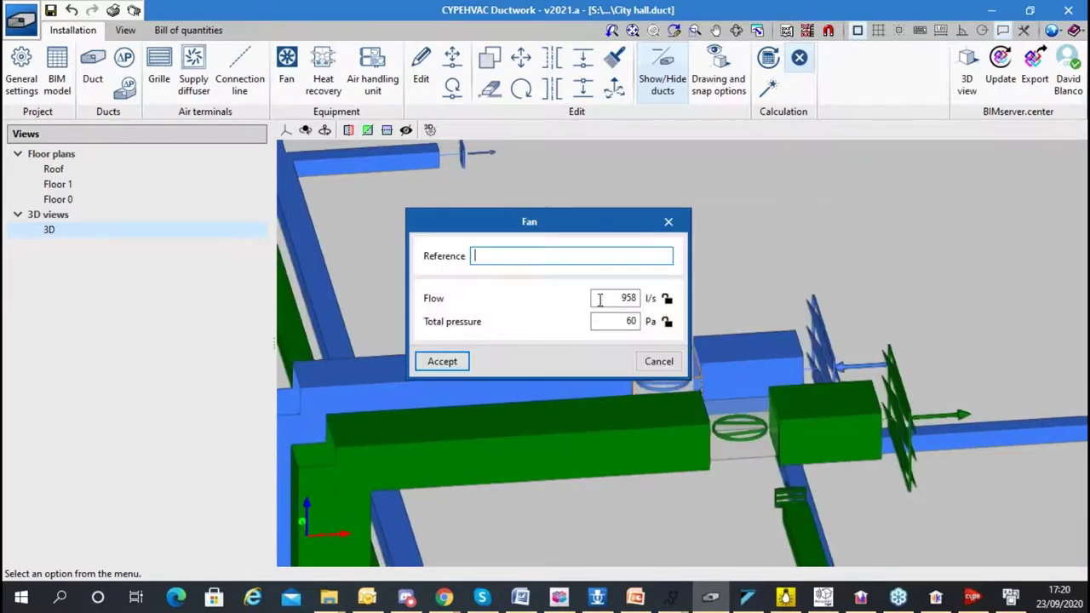
left_click(656, 360)
mouse_move(767, 368)
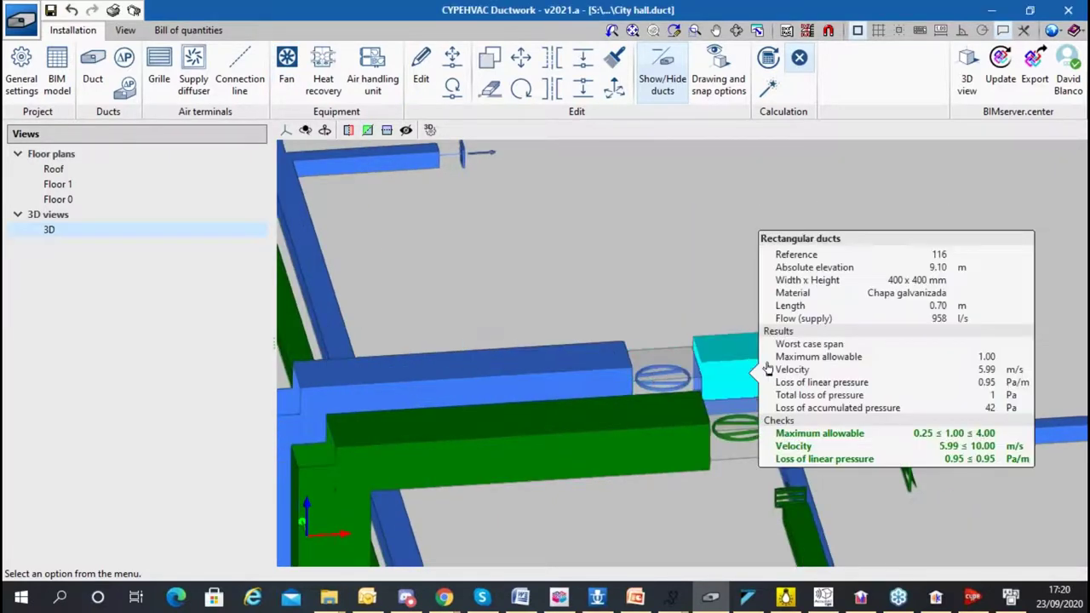
mouse_move(753, 423)
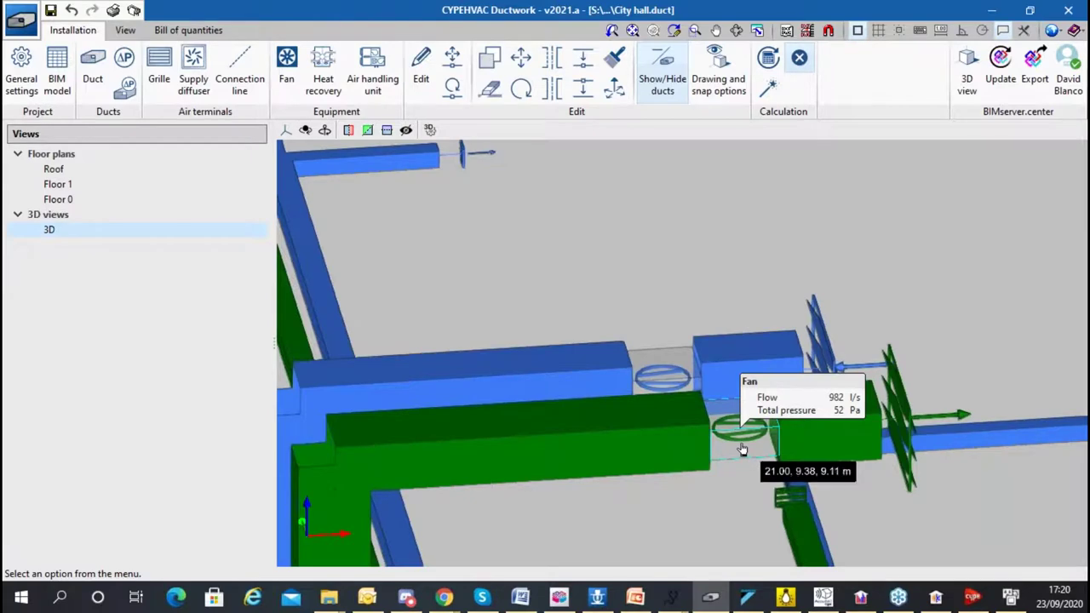
- Open the data of the rectangular supply duct leading to the fan and consult its checks
middle_click_drag(753, 423, 889, 226)
scroll(627, 211, "up", 2)
middle_click_drag(627, 211, 652, 275)
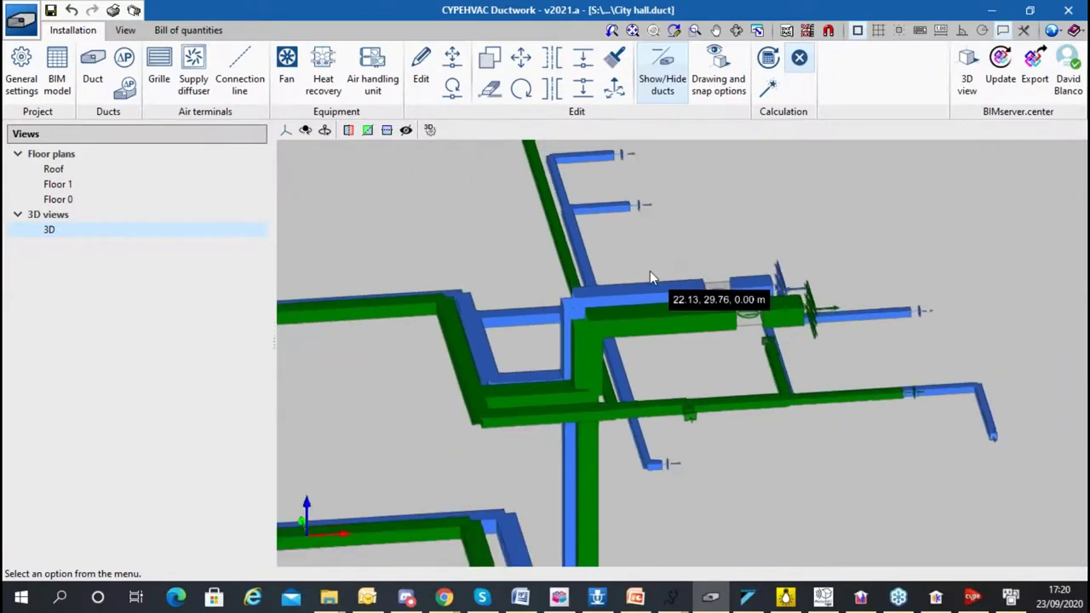
left_click(639, 292)
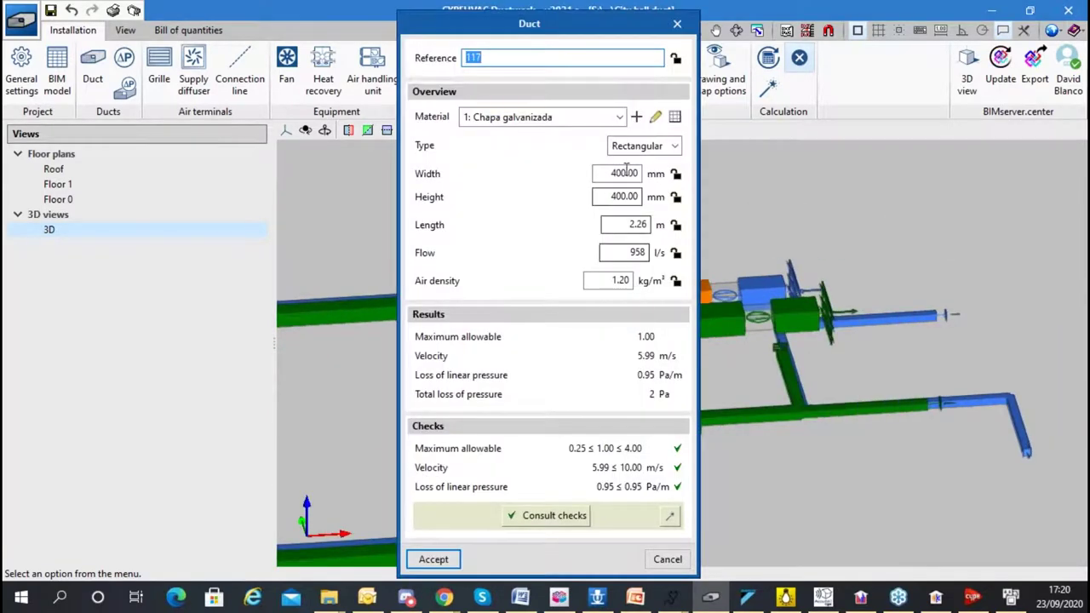
left_click(548, 518)
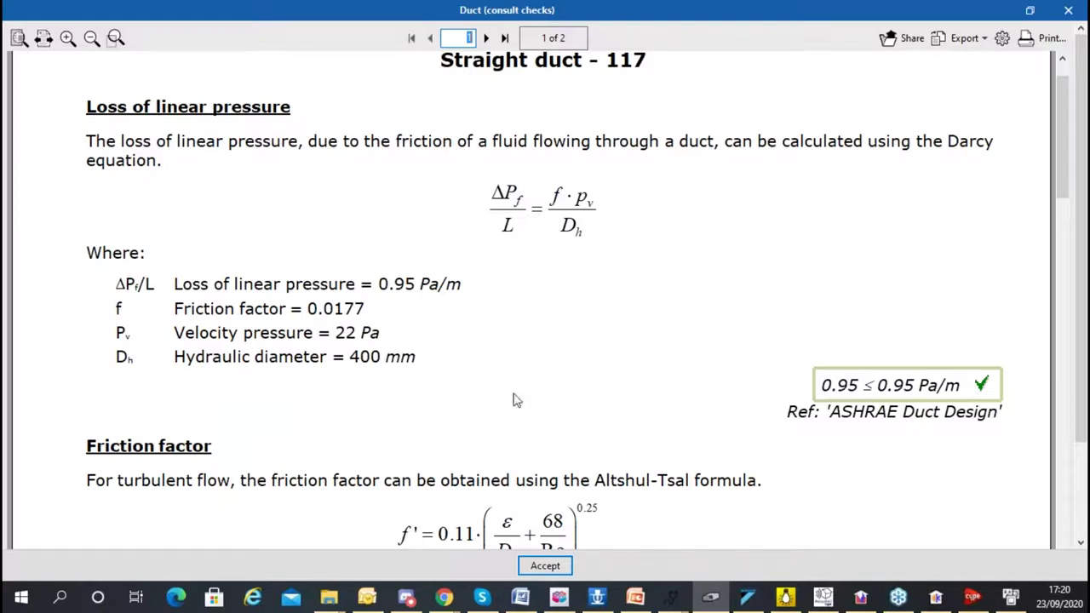
- Read the duct's checks for linear pressure loss, friction factor, Reynolds's number, hydraulic diameter and equivalent round diameter
scroll(673, 201, "down", 3)
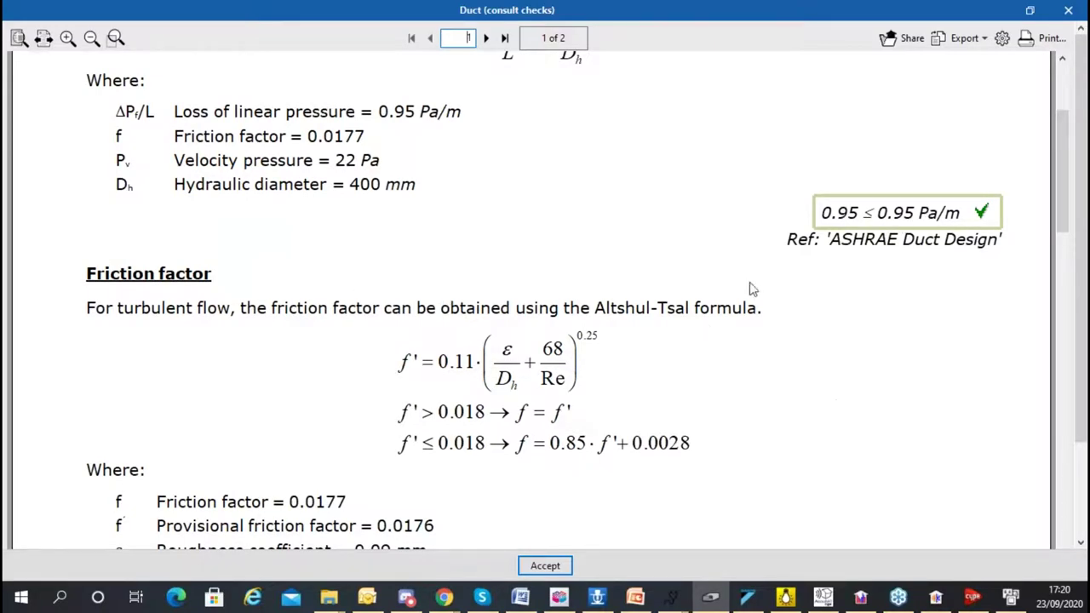
scroll(750, 289, "up", 1)
scroll(847, 241, "down", 8)
scroll(826, 230, "down", 10)
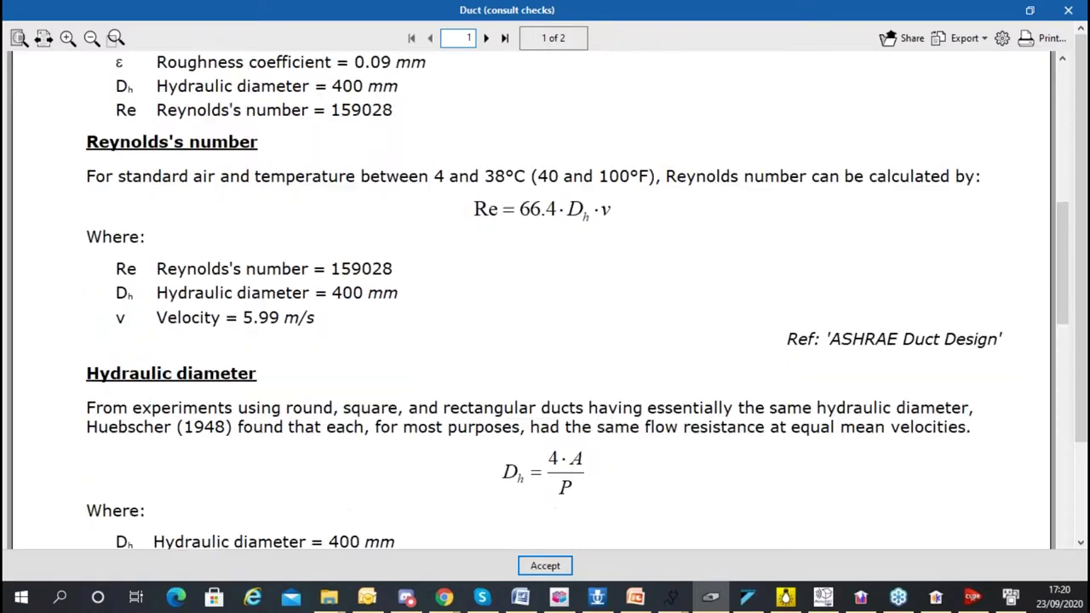
scroll(827, 221, "down", 3)
scroll(818, 220, "up", 5)
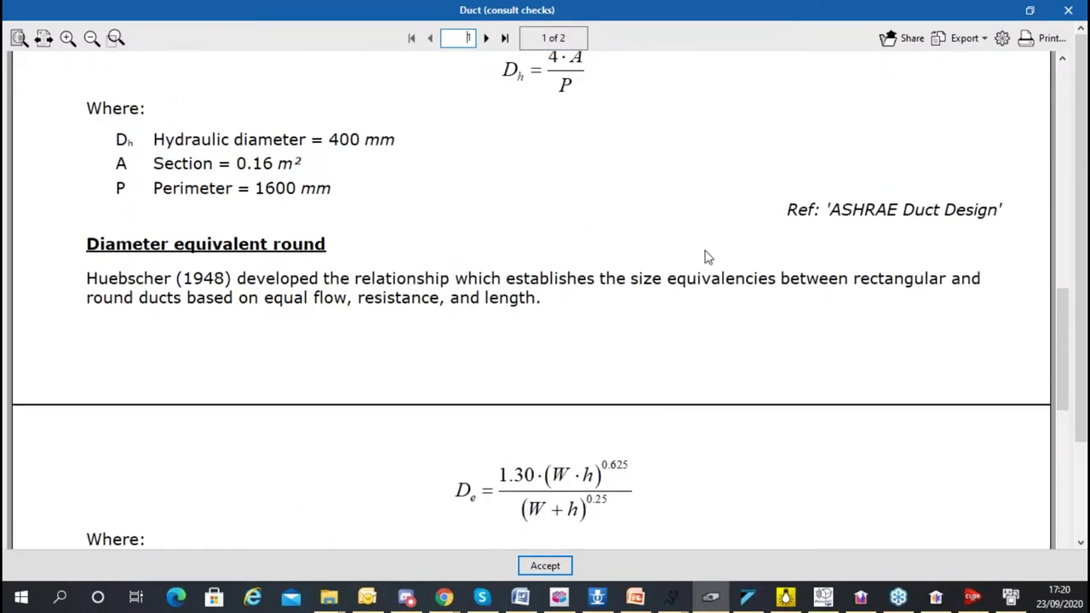
- Read the duct's velocity, velocity pressure and section calculations, then close the checks and the duct data unchanged
scroll(511, 233, "down", 15)
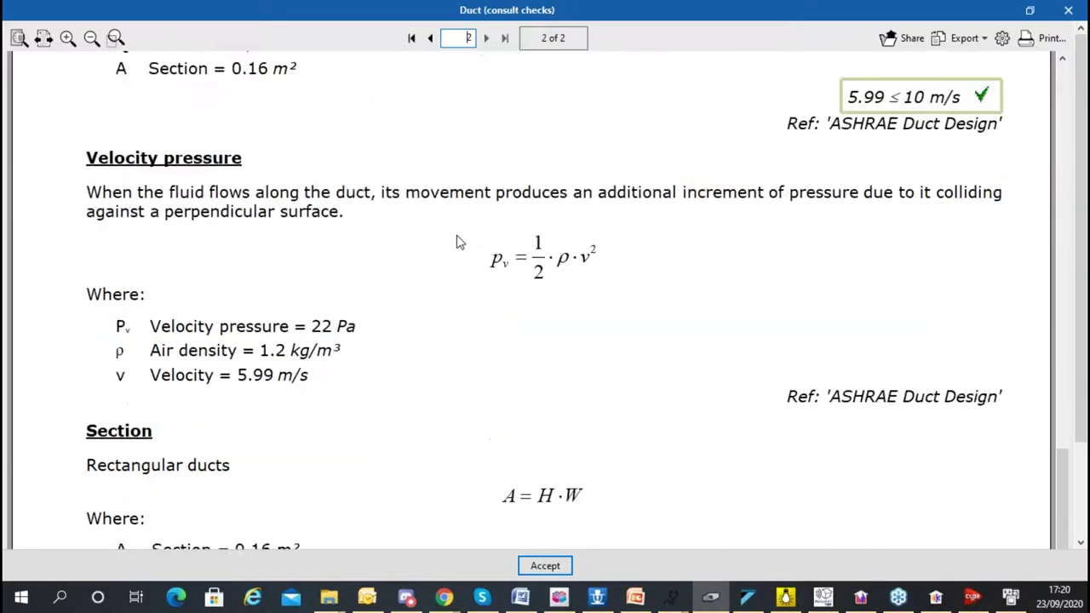
scroll(469, 229, "up", 4)
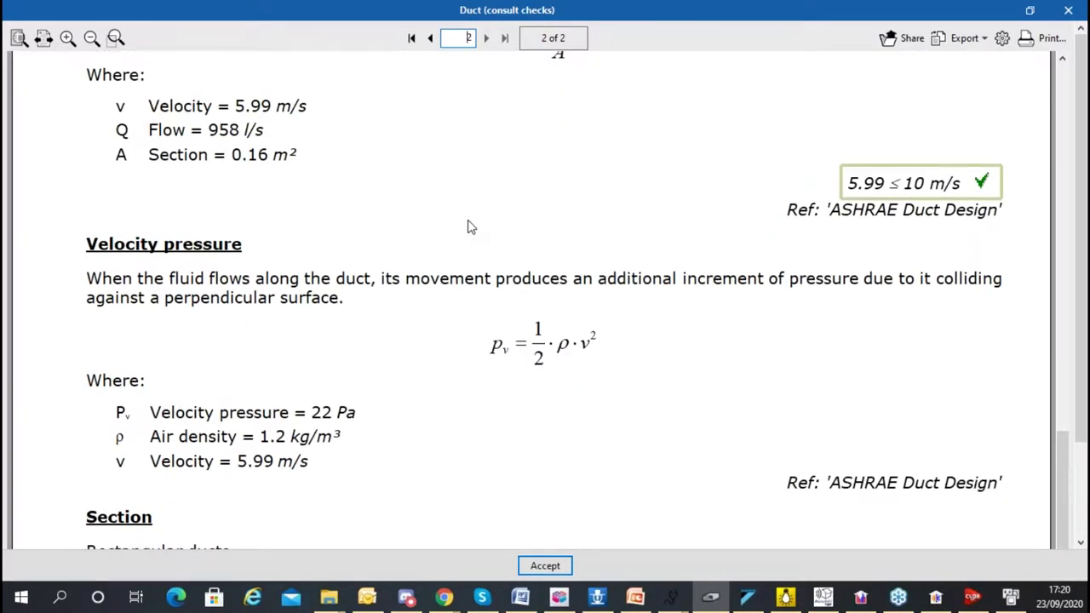
scroll(470, 227, "down", 6)
scroll(473, 223, "up", 15)
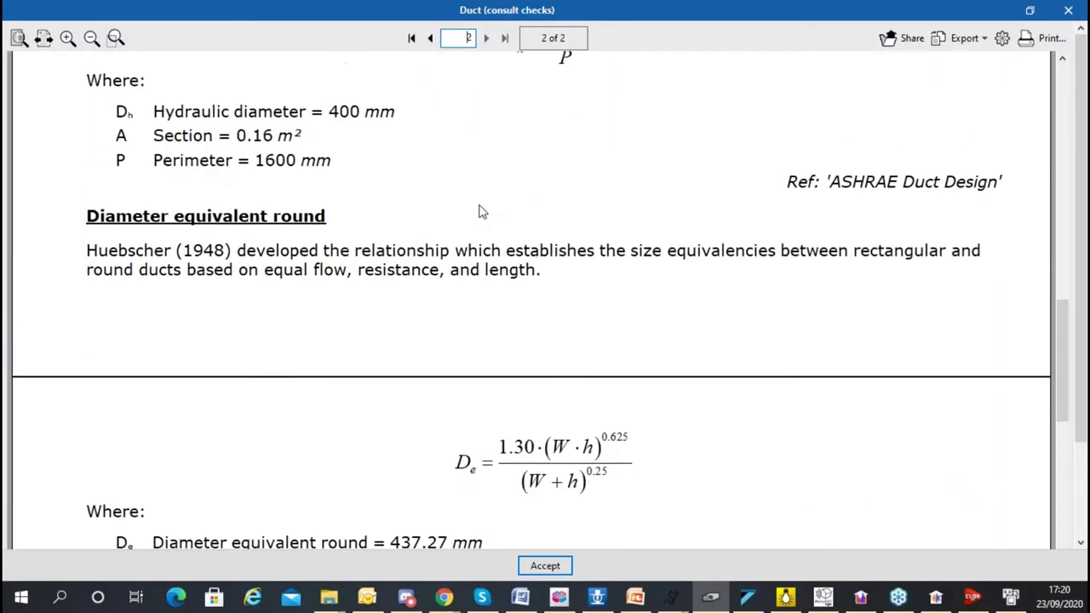
scroll(479, 212, "up", 10)
key("Escape")
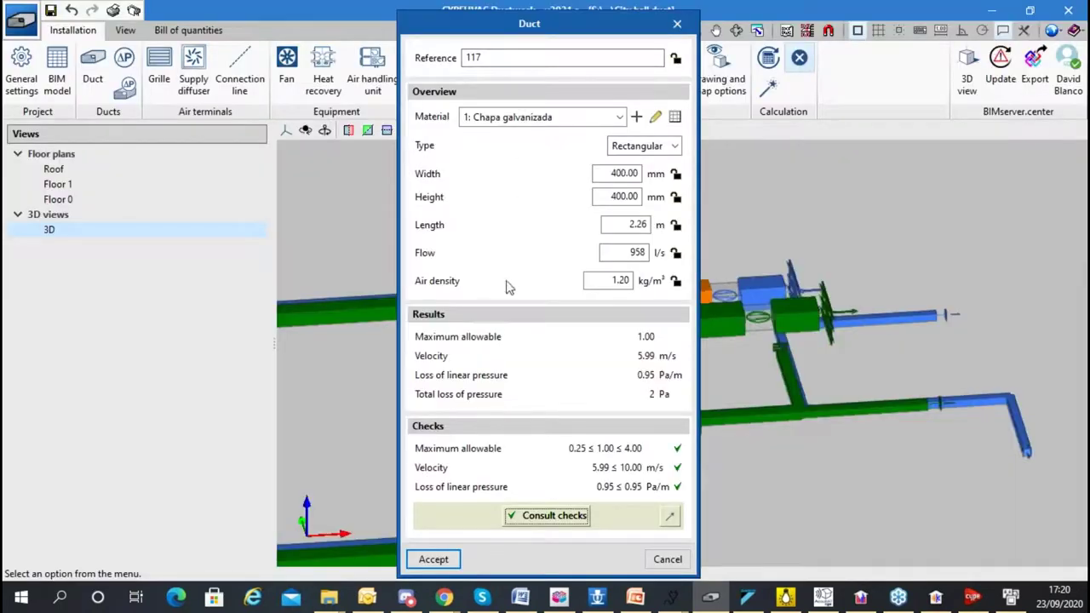
left_click(667, 559)
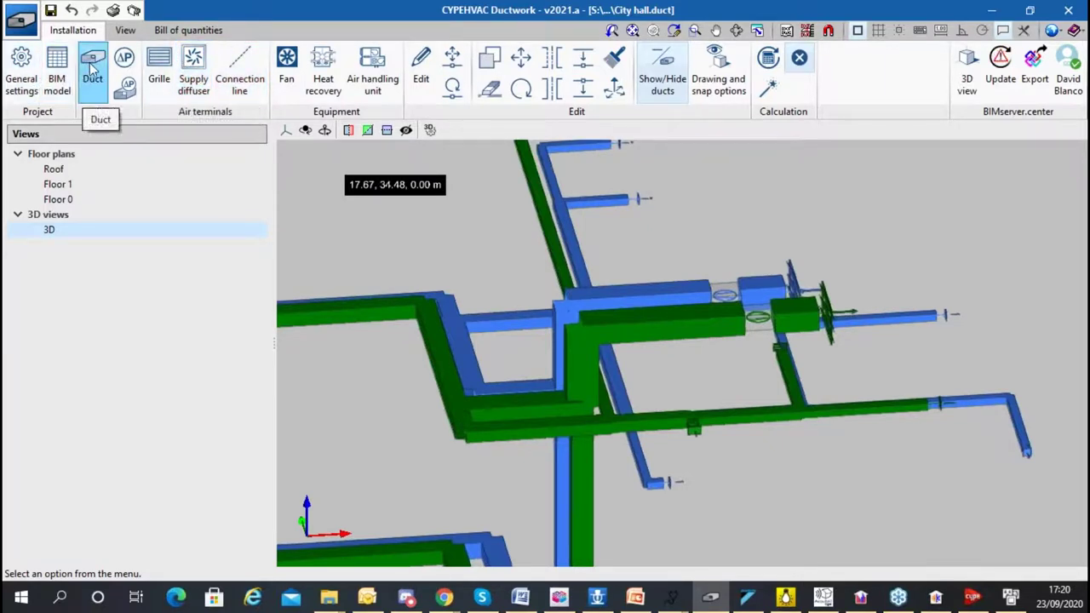
- Open the library of duct material types in the general settings and consult a new material's form and the predefined materials without importing any
left_click(21, 68)
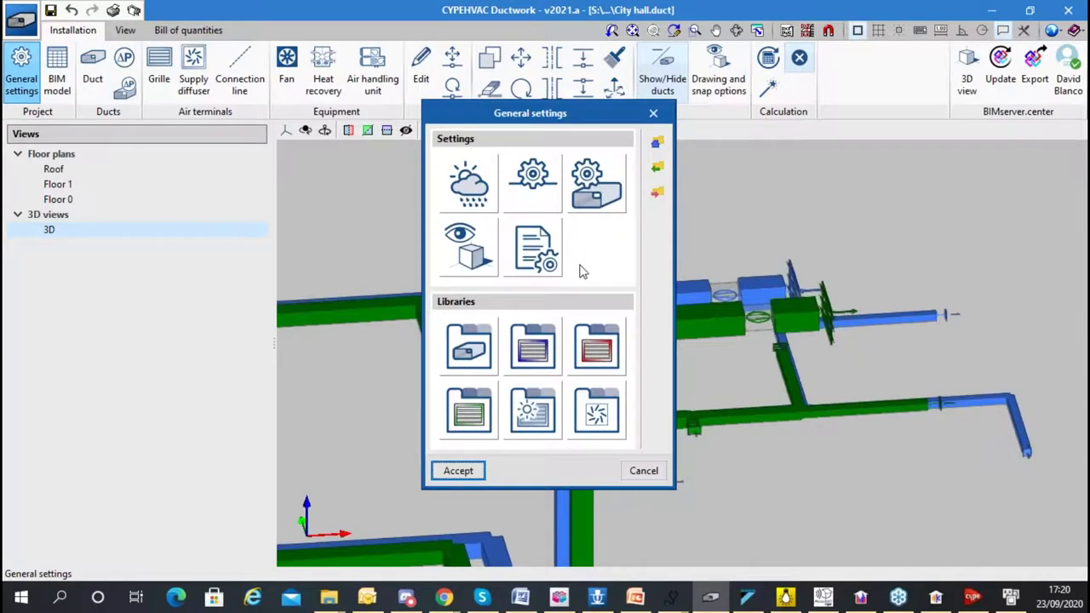
left_click(445, 349)
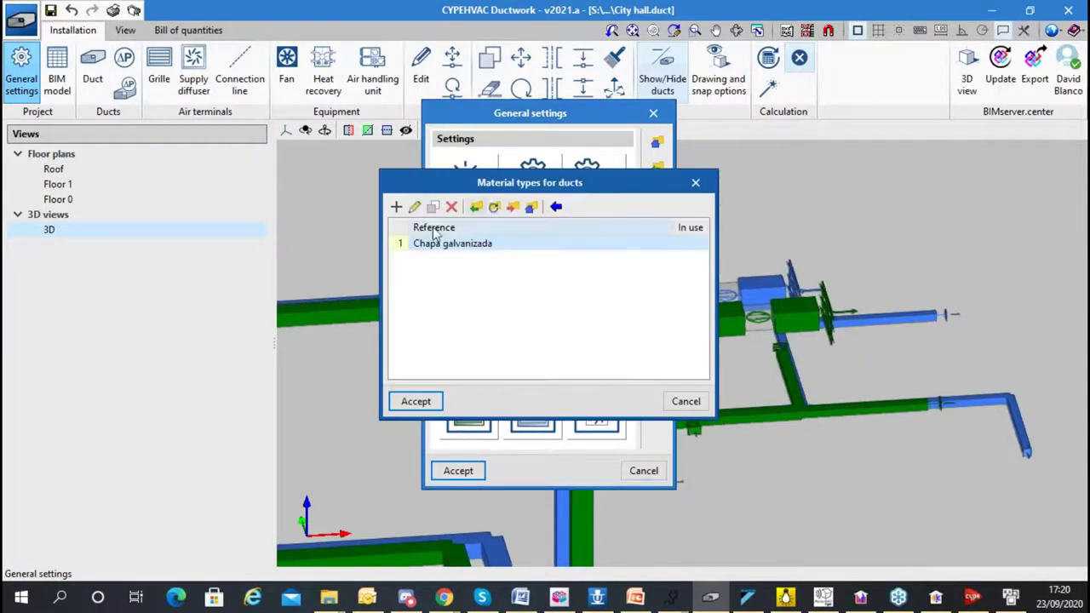
left_click(397, 208)
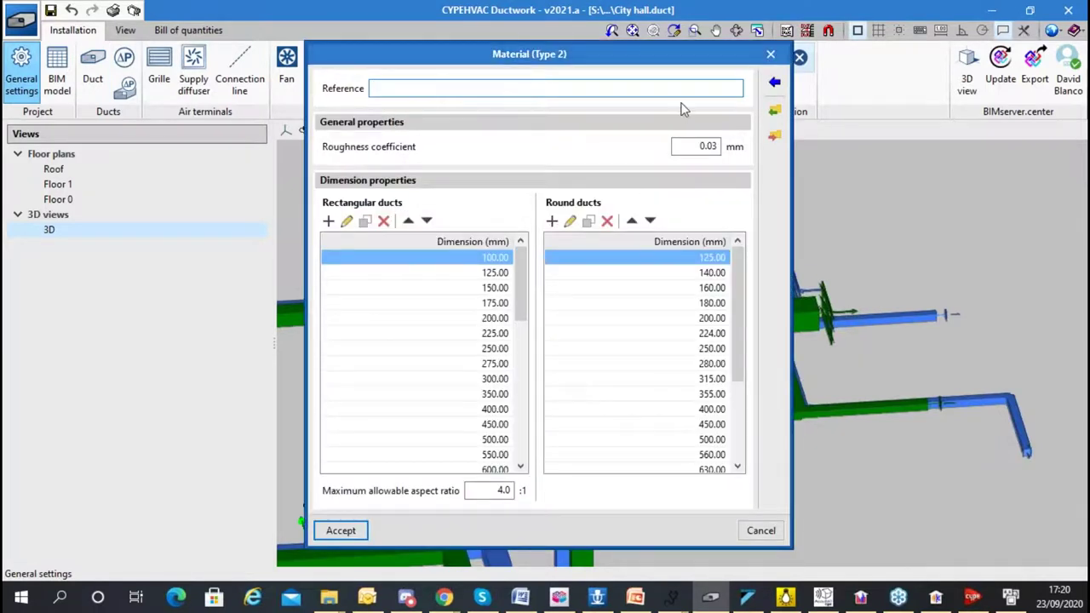
key("Escape")
left_click(476, 207)
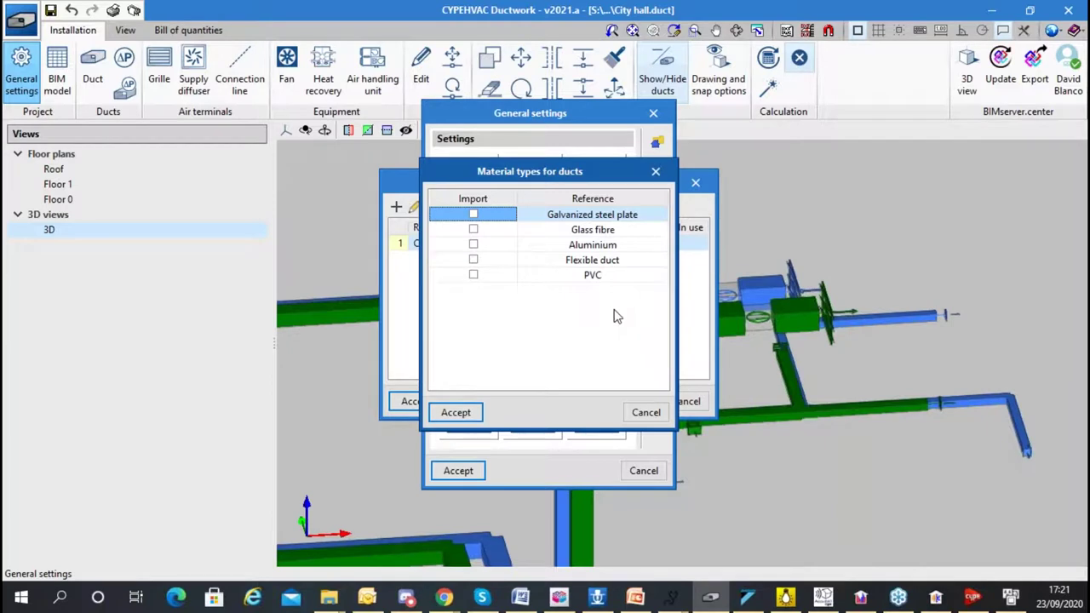
left_click(643, 413)
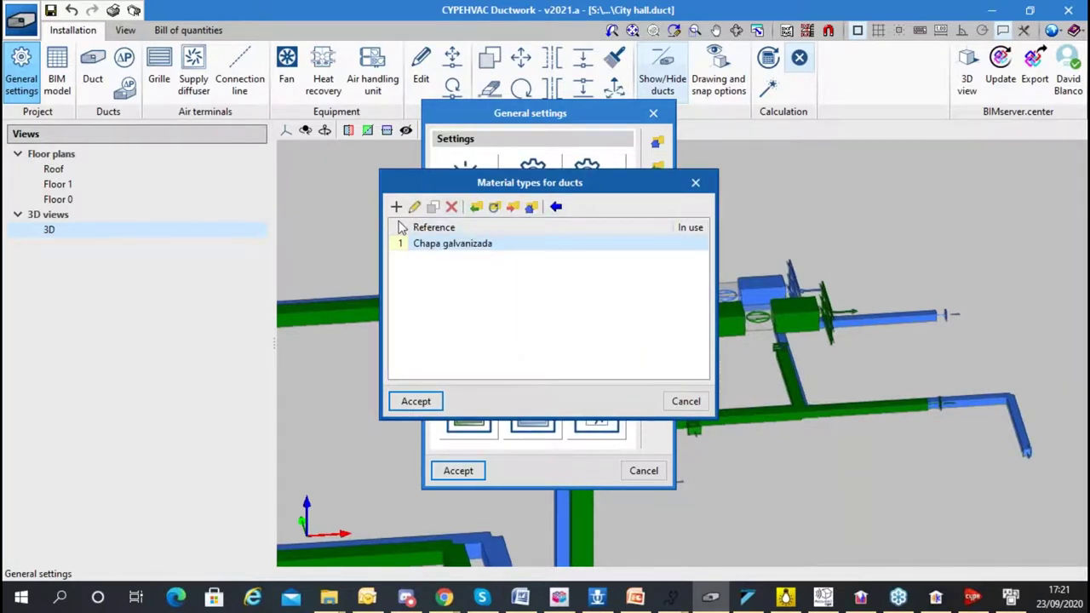
- Examine the roughness coefficient and dimension lists of a new duct material, then leave the library and general settings without changes
left_click(396, 206)
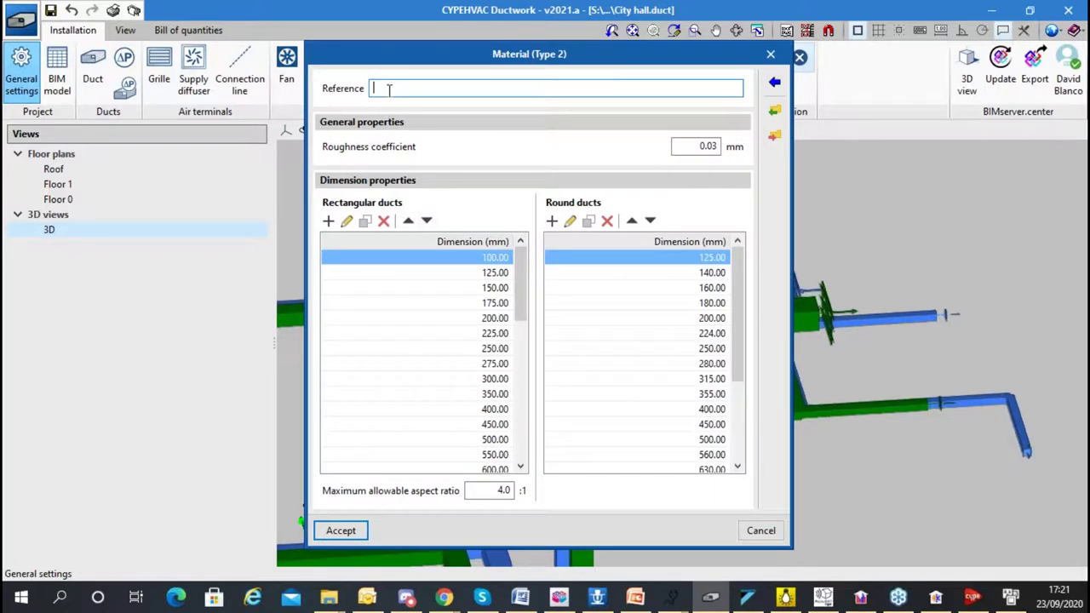
left_click(686, 146)
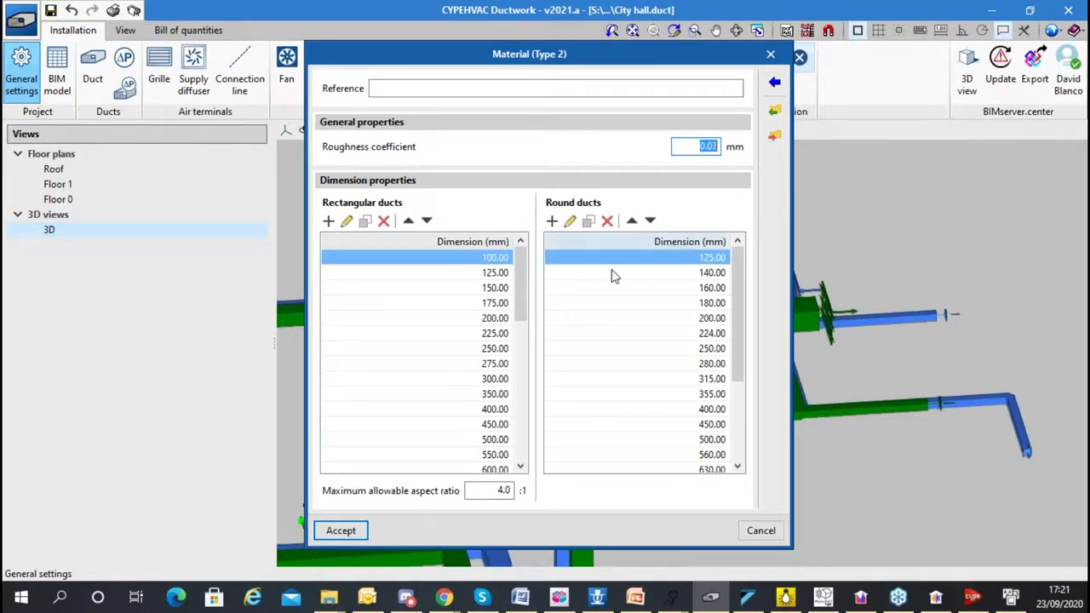
left_click(765, 530)
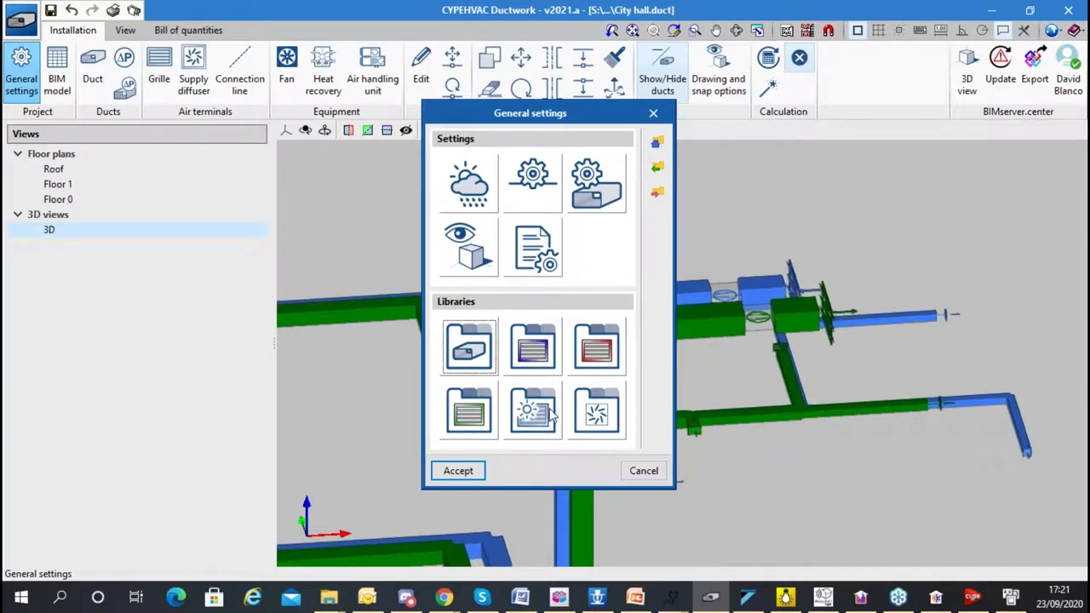
left_click(644, 470)
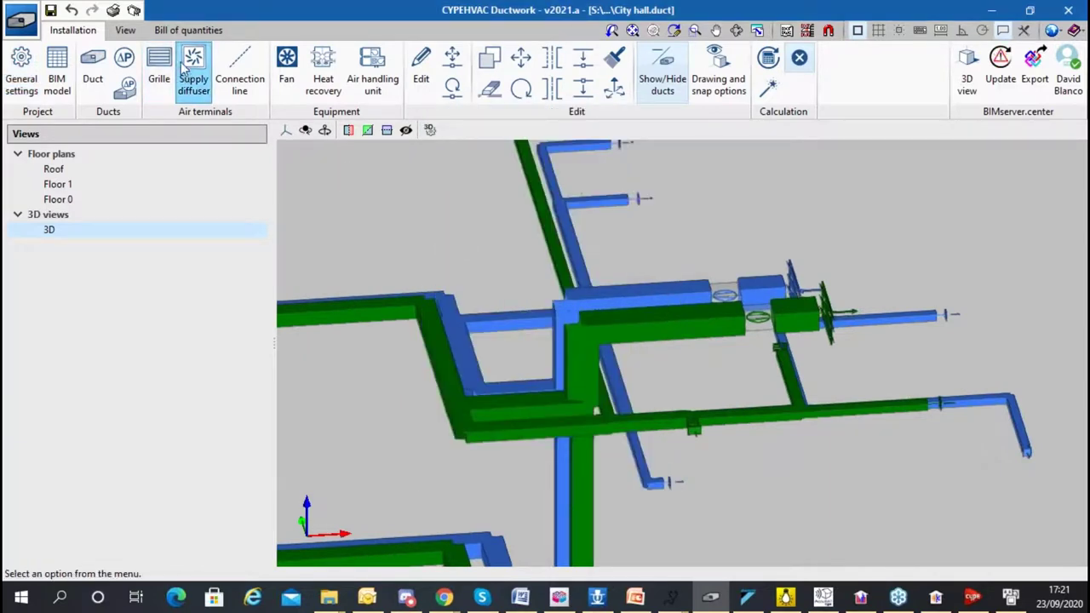
- Start an element with localised pressure loss, set its pressure drop method to ASHRAE and look through the junction catalogue
mouse_move(677, 292)
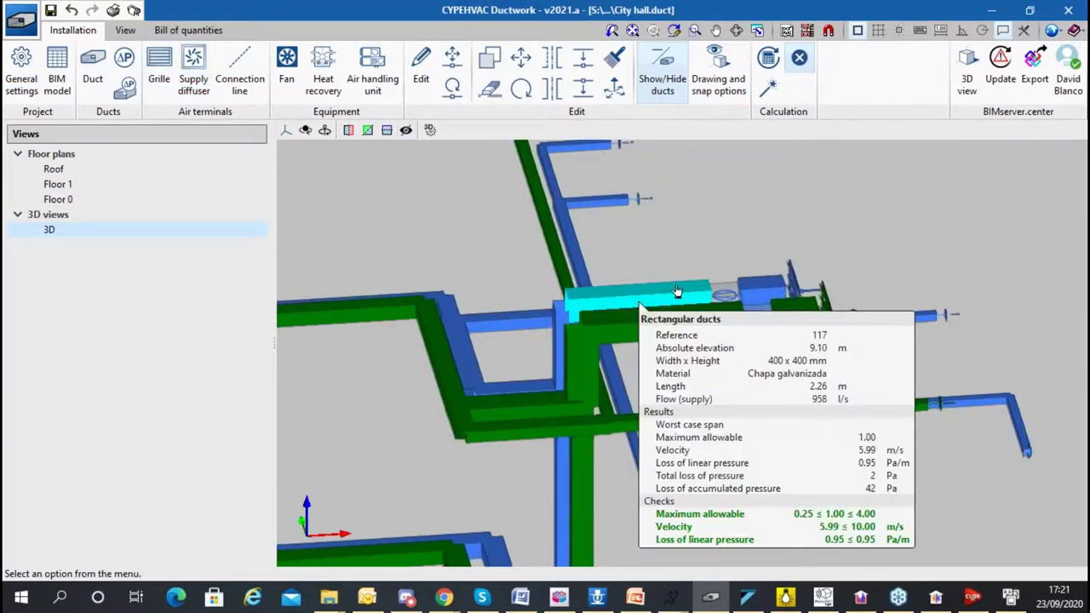
left_click(122, 65)
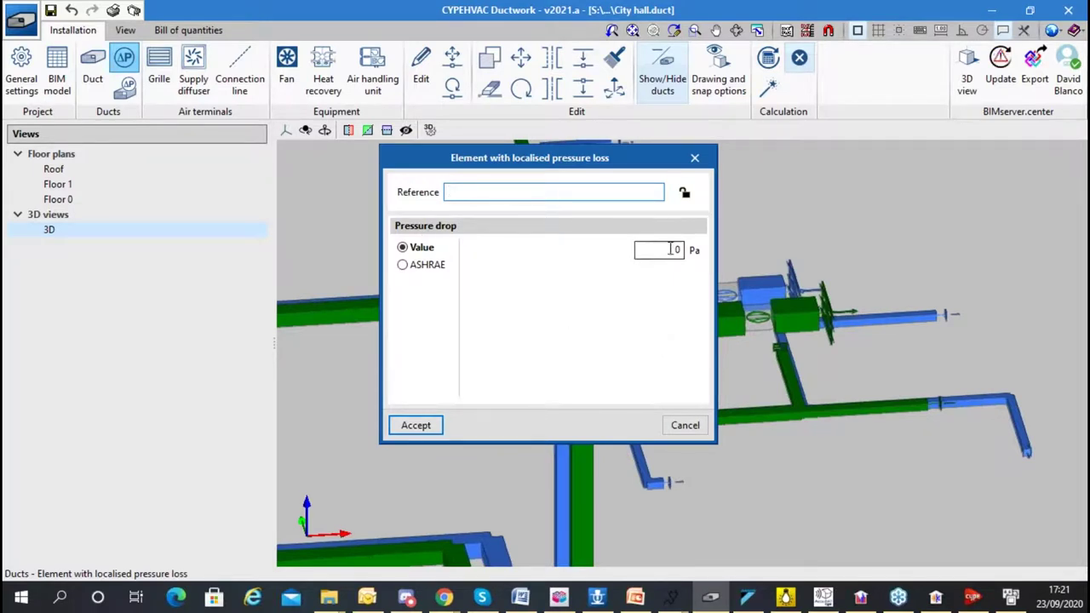
left_click(415, 266)
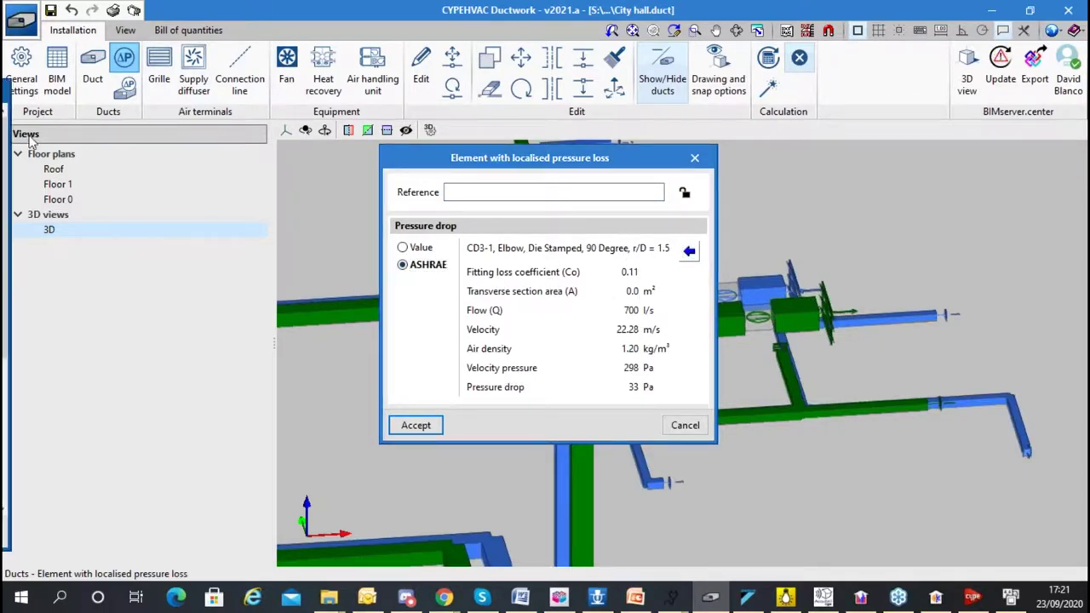
left_click(689, 250)
scroll(320, 233, "down", 1)
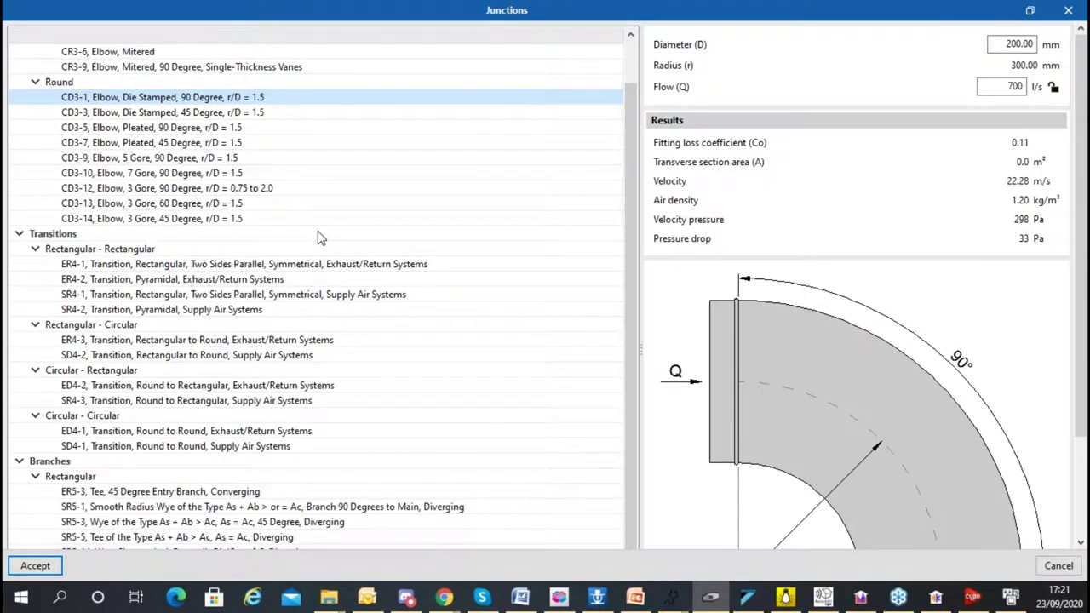
scroll(526, 297, "up", 1)
- Consult the CD3-5 pleated elbow, SR4-1 rectangular transition and ER5-3 converging tee, then cancel the catalogue and the element
left_click(235, 175)
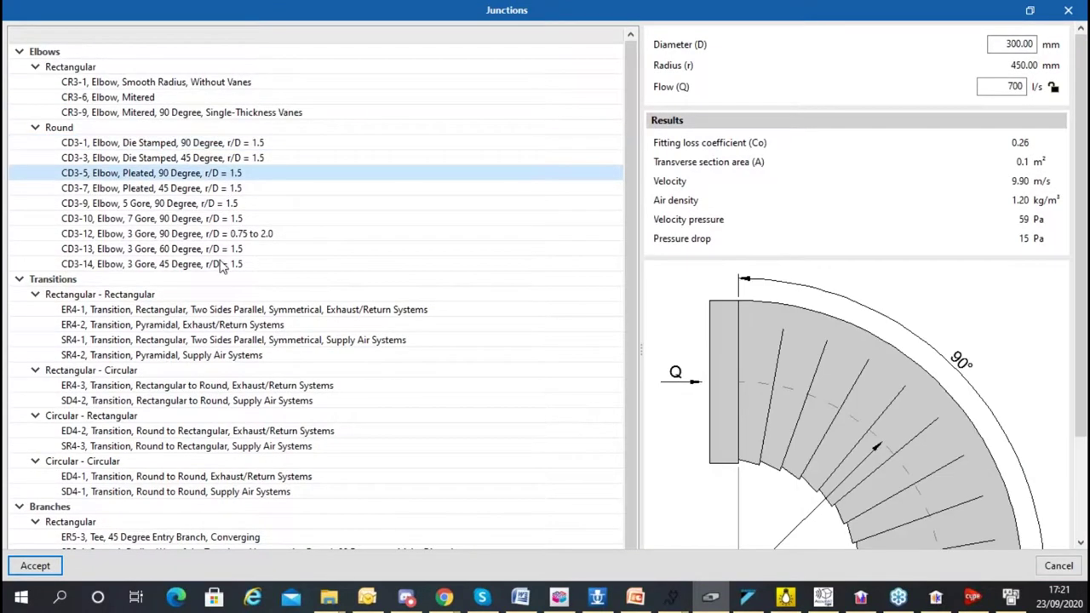
left_click(218, 345)
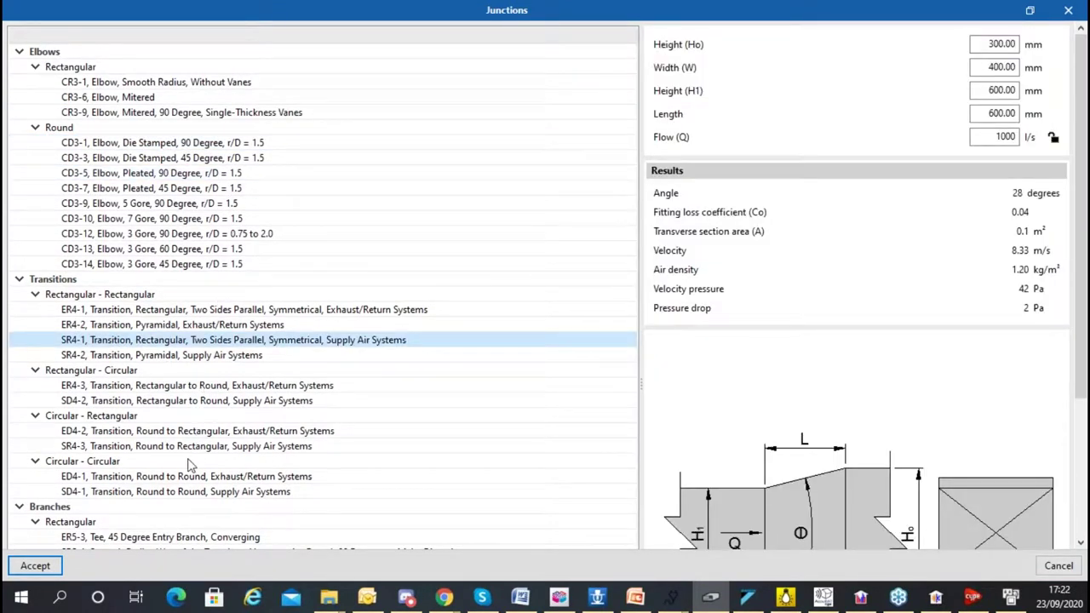
left_click(176, 536)
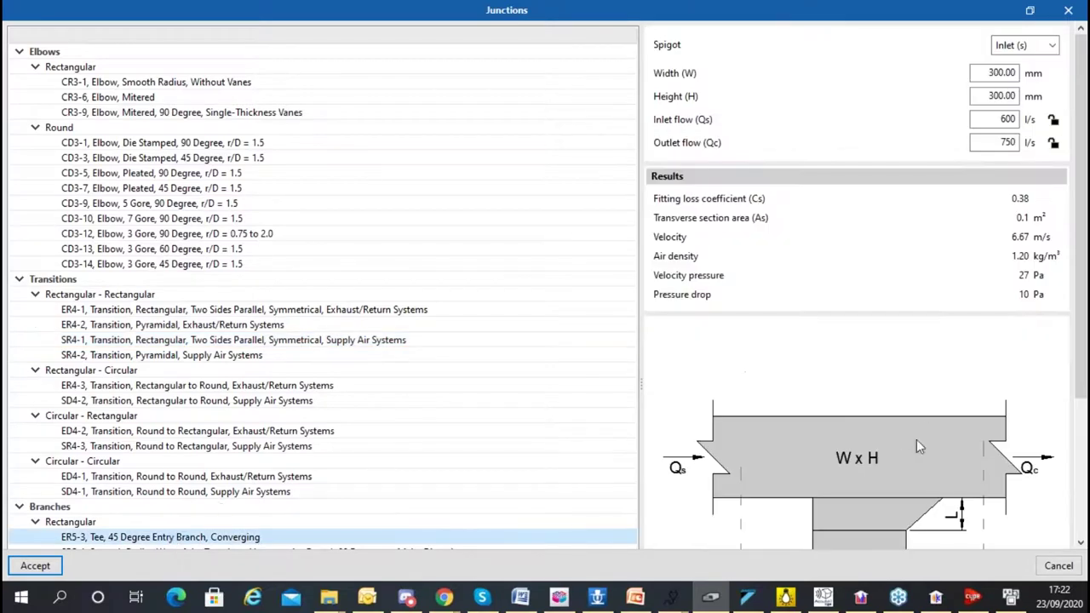
scroll(916, 440, "down", 5)
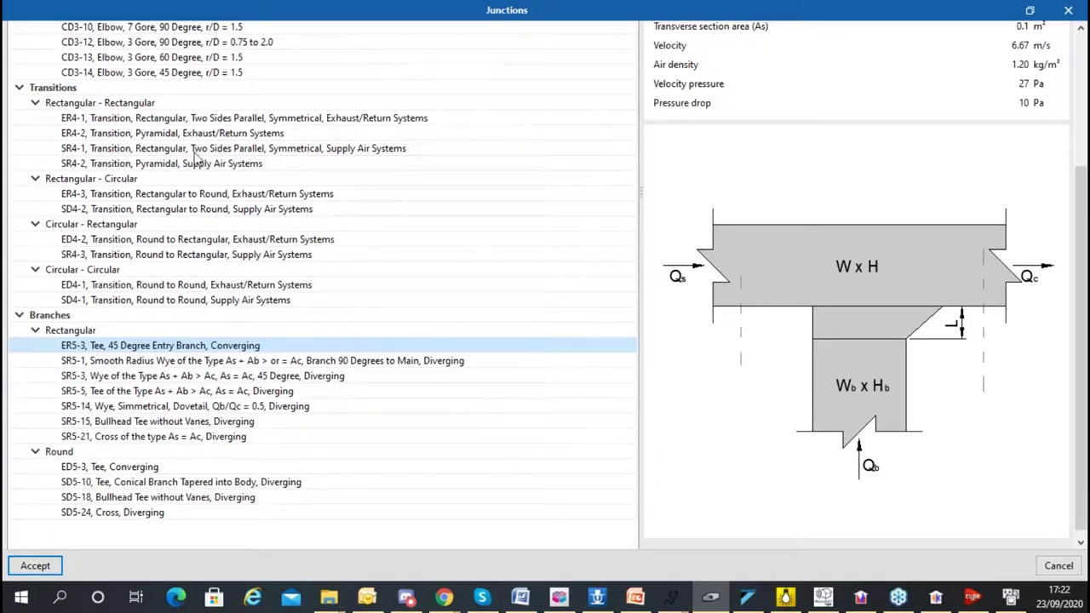
left_click(1066, 11)
left_click(686, 423)
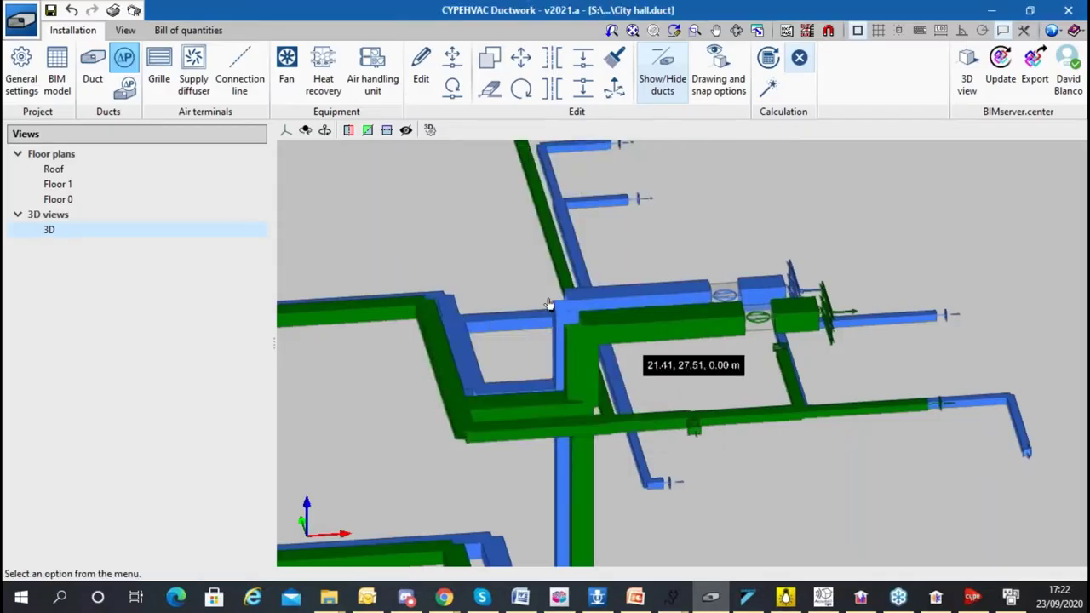
- On the Floor 0 plan, start an element with localised pressure loss using the ASHRAE method and open its junction catalogue
left_click(58, 199)
scroll(649, 343, "up", 5)
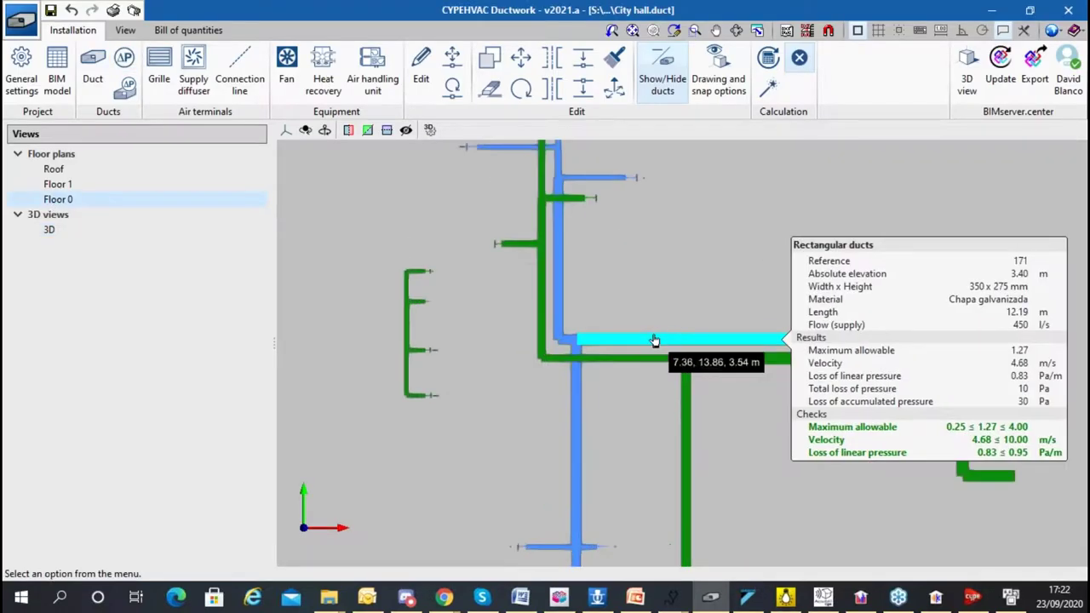
scroll(551, 319, "up", 2)
scroll(569, 304, "down", 2)
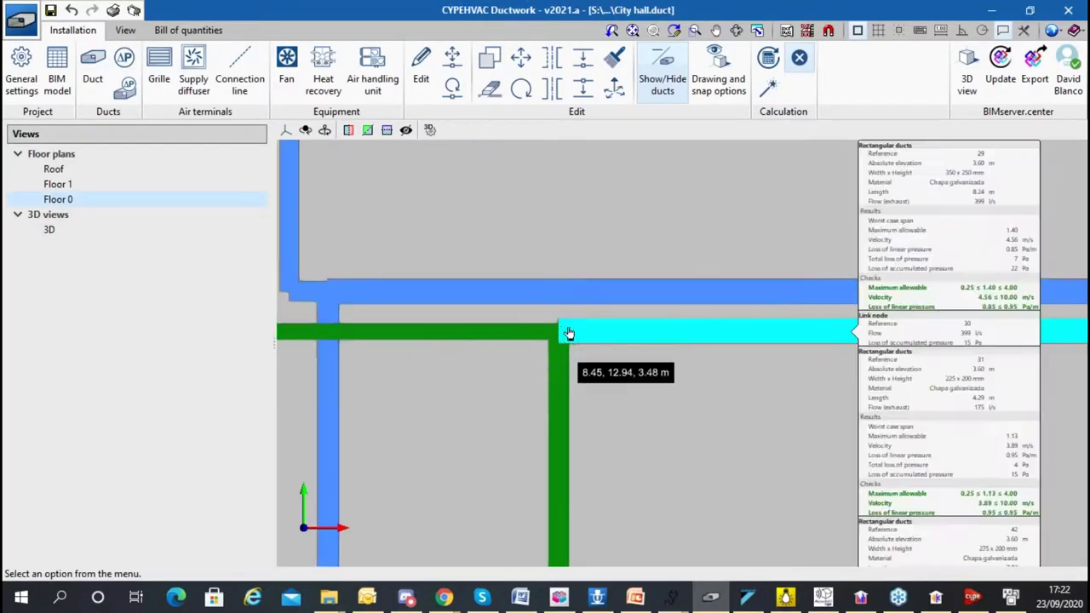
left_click(124, 57)
left_click(426, 265)
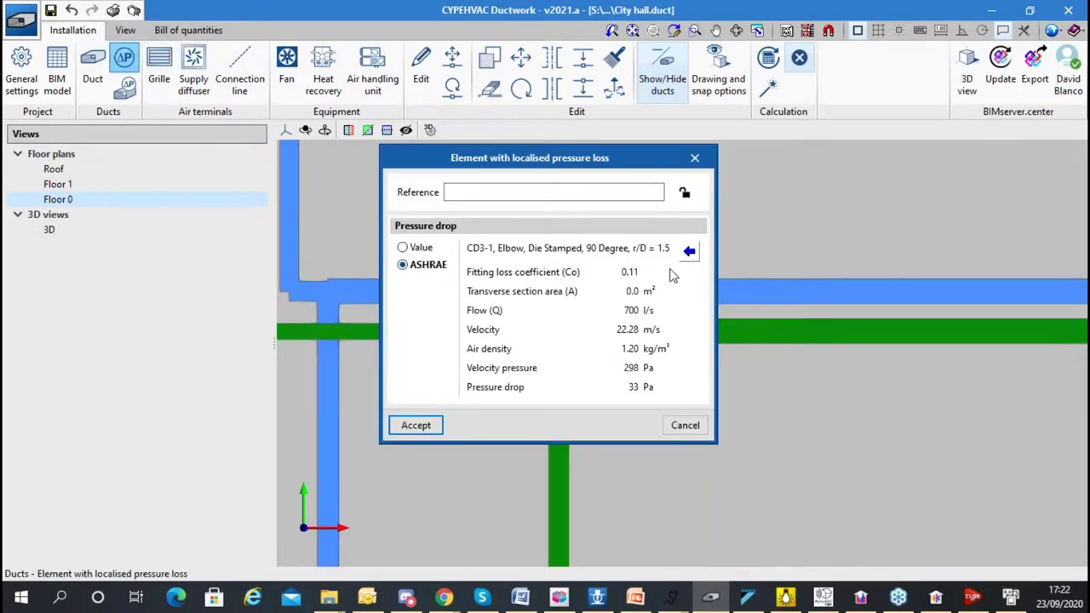
left_click(689, 250)
- Choose the rectangular branch fitting SR5-5, Tee of the Type As + Ab > Ac, As = Ac, Diverging, and accept the element's data
scroll(85, 353, "down", 1)
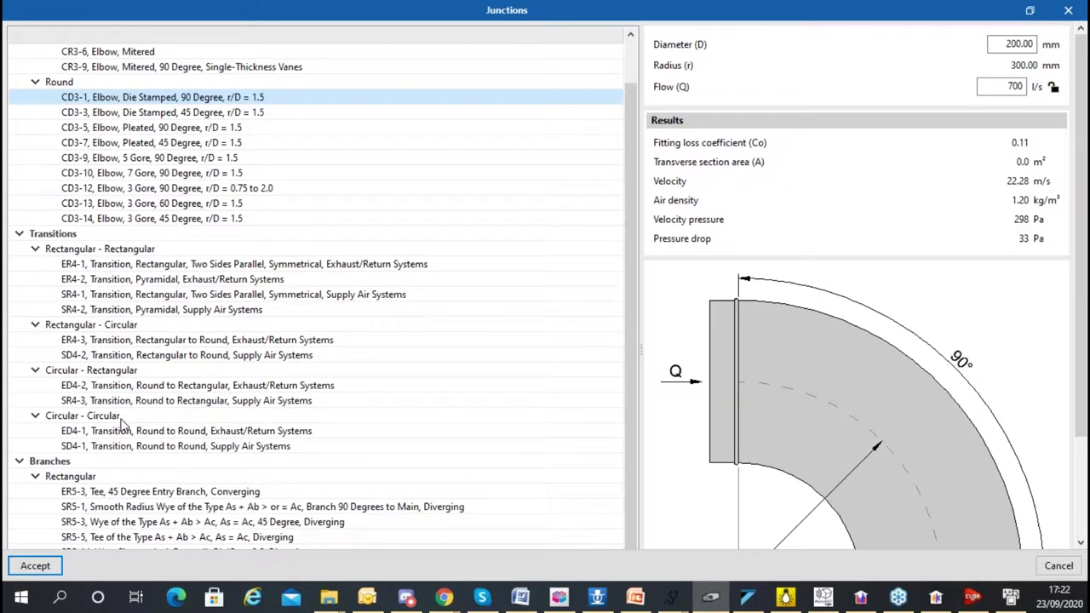
left_click(130, 506)
scroll(141, 481, "up", 1)
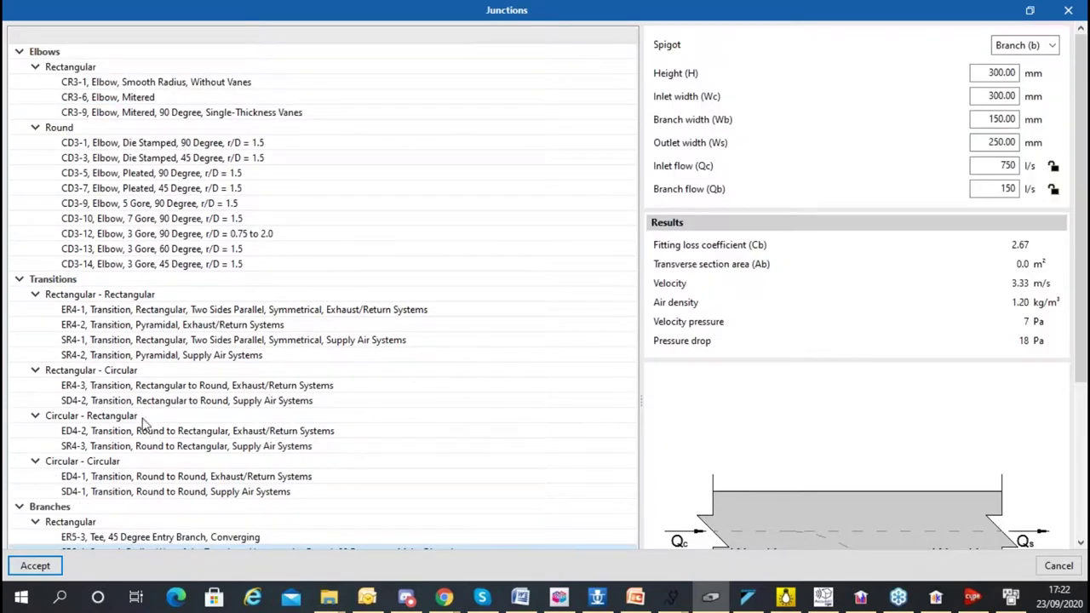
left_click_drag(1083, 198, 1084, 354)
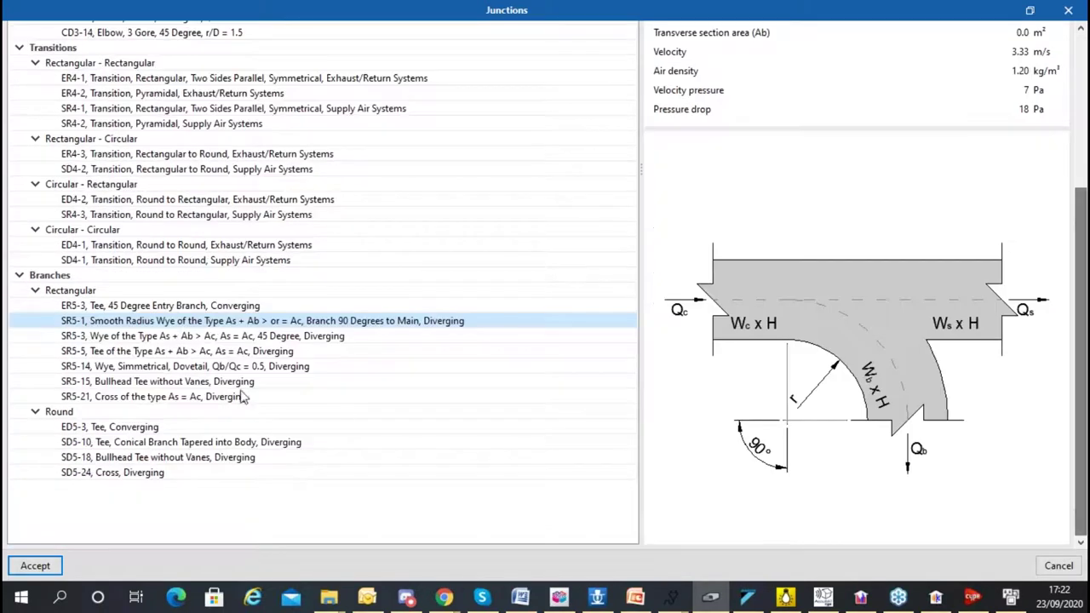
left_click(150, 352)
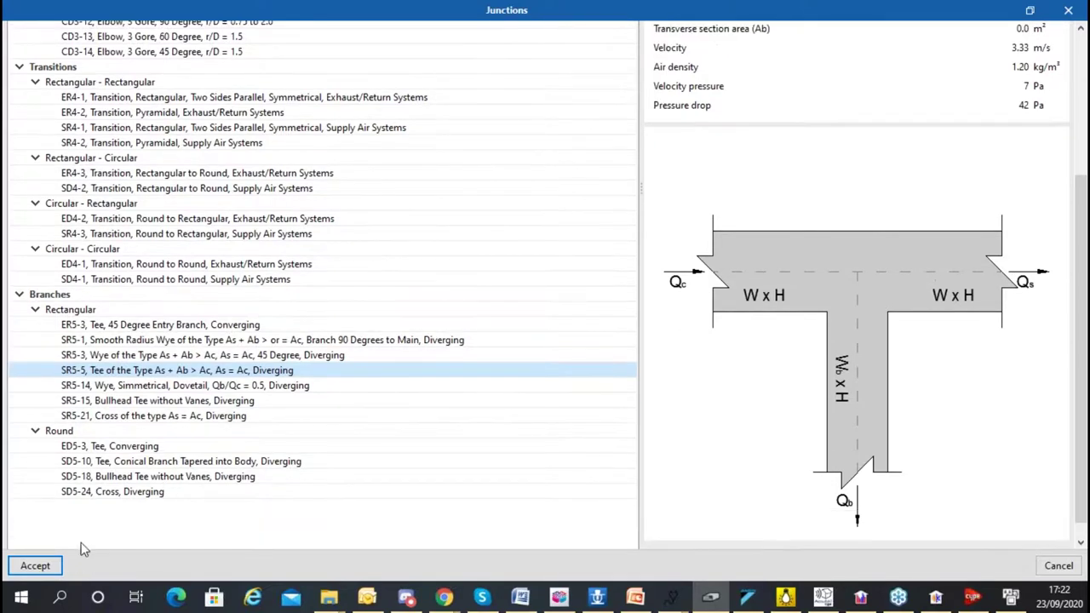
left_click(37, 565)
left_click(413, 423)
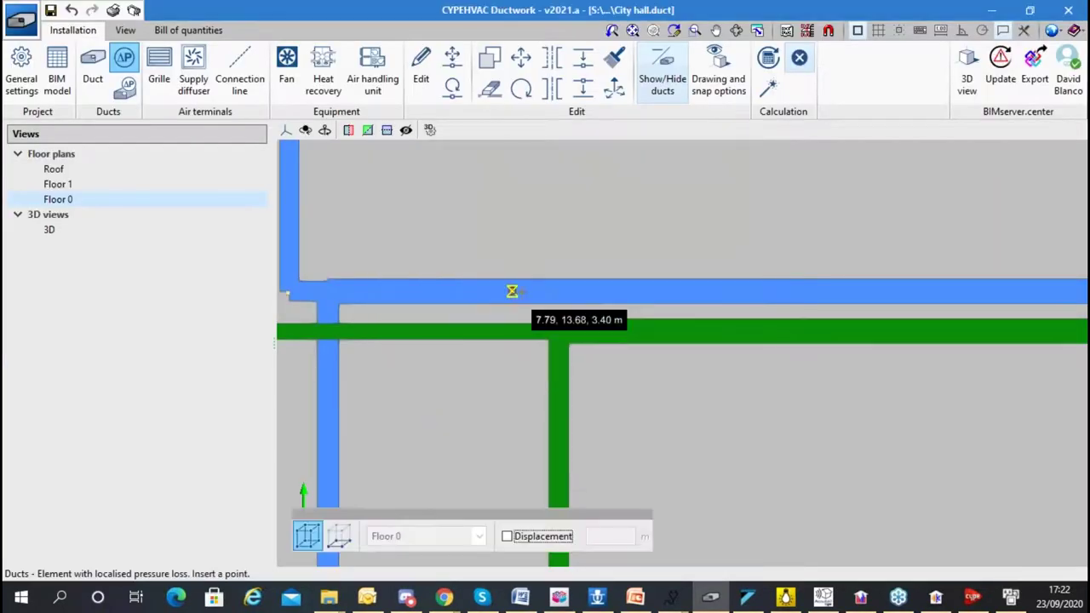
- Place the pressure loss element at the tee junction of the green exhaust ducts on Floor 0 and end the insertion
scroll(574, 329, "up", 4)
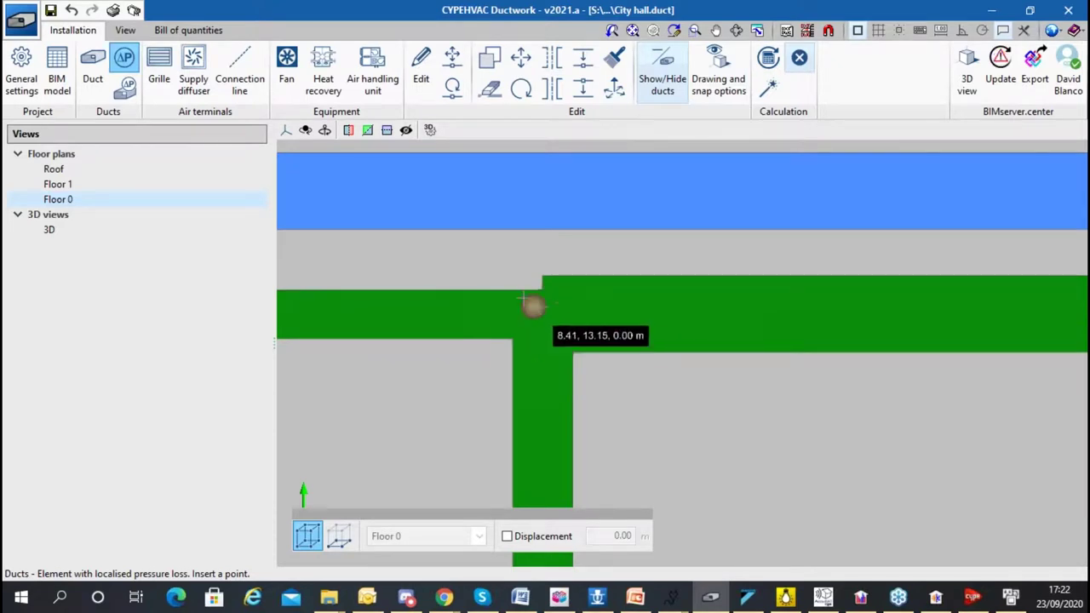
left_click(664, 380)
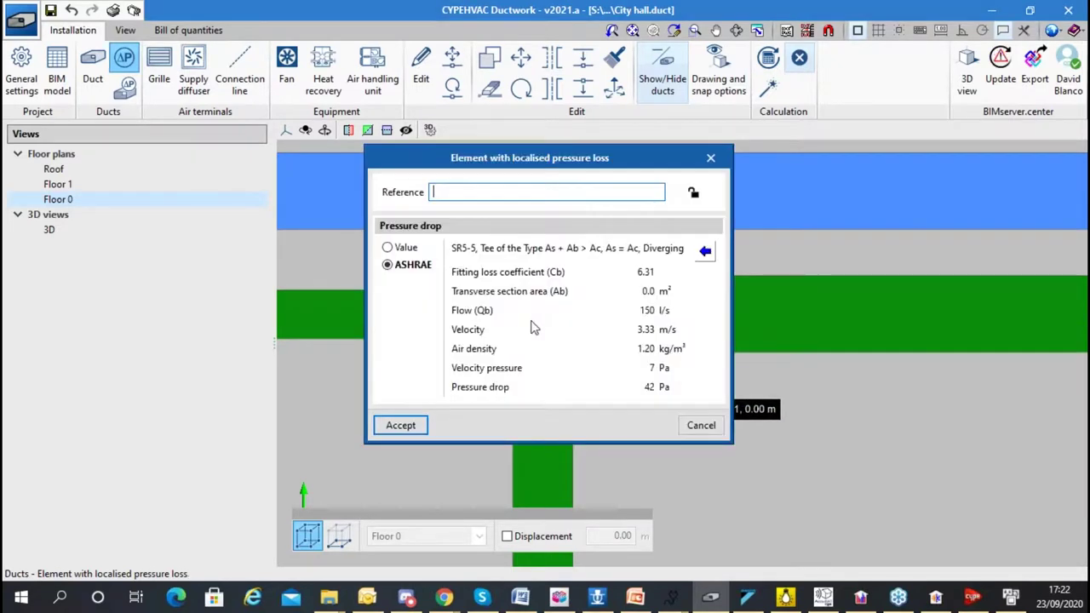
left_click(701, 425)
mouse_move(528, 332)
key("Escape")
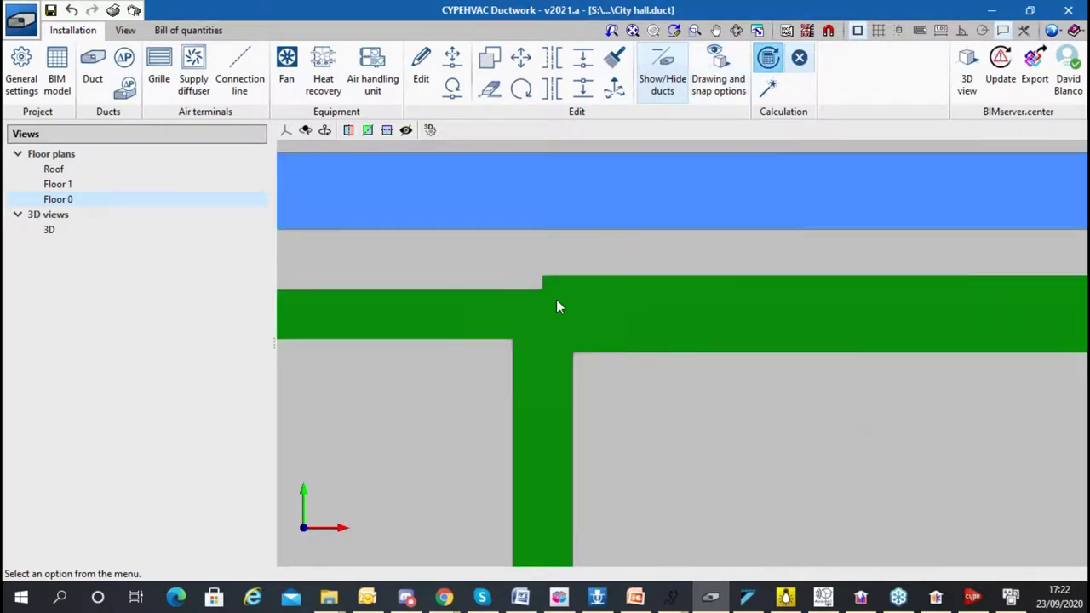
- Open the data of the pressure loss element at the exhaust duct tee, review its ASHRAE pressure drop results and close it unchanged
left_click(543, 318)
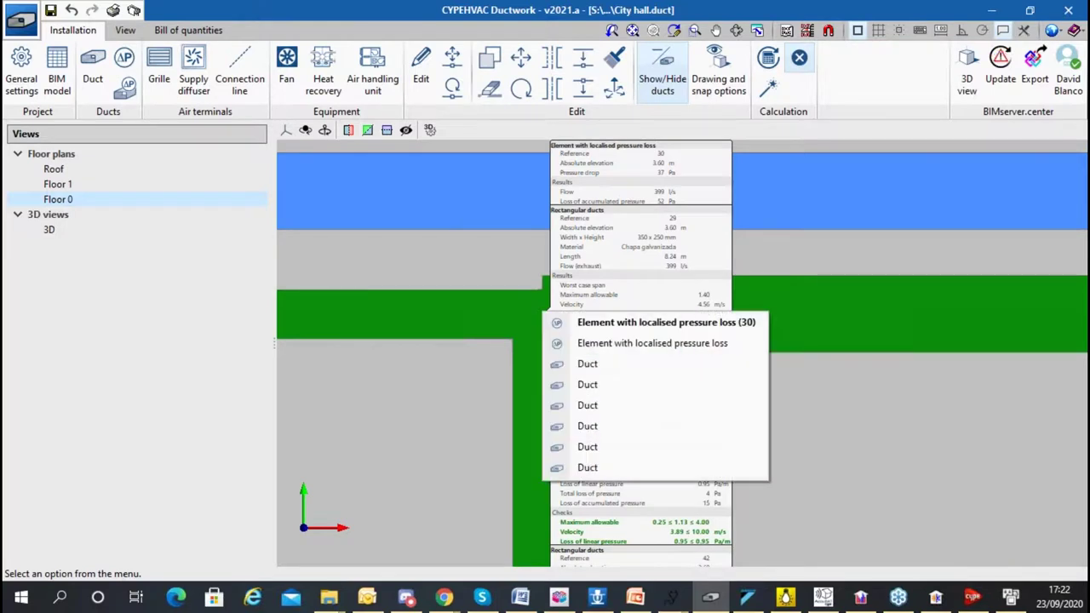
left_click(591, 321)
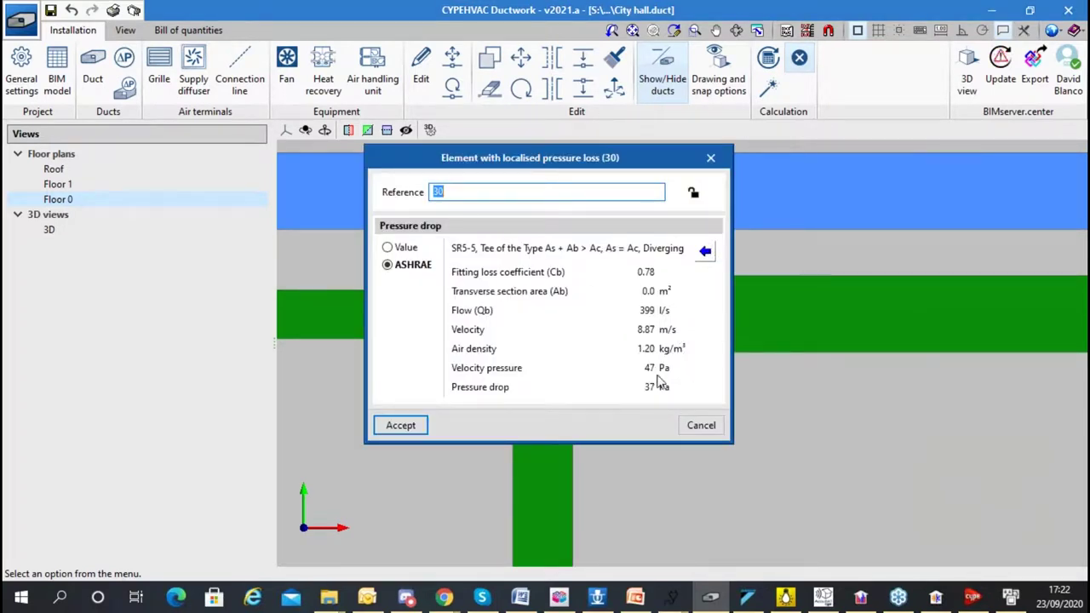
left_click(702, 431)
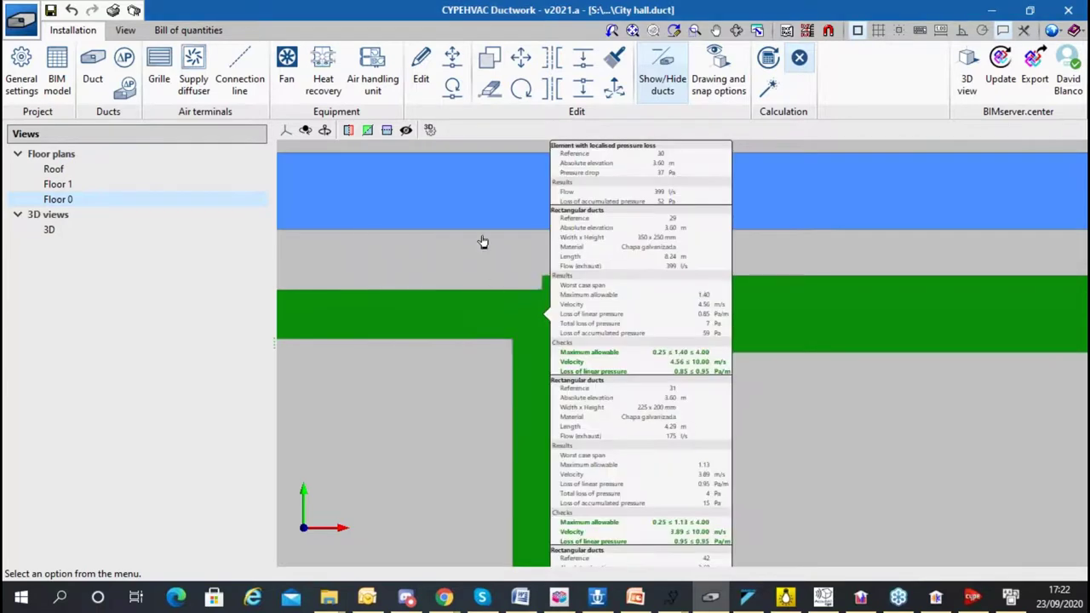
- Open the 3D view of the job from the Floor 0 plan and look at the building from above
scroll(511, 255, "down", 3)
scroll(656, 332, "up", 2)
scroll(656, 332, "down", 2)
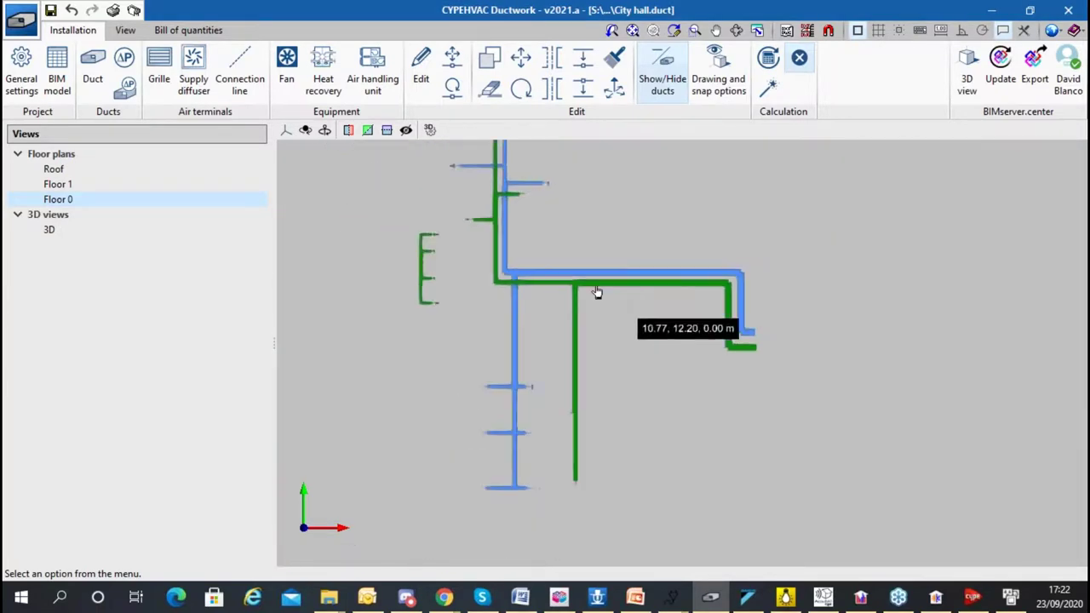
scroll(596, 292, "up", 2)
scroll(596, 273, "up", 3)
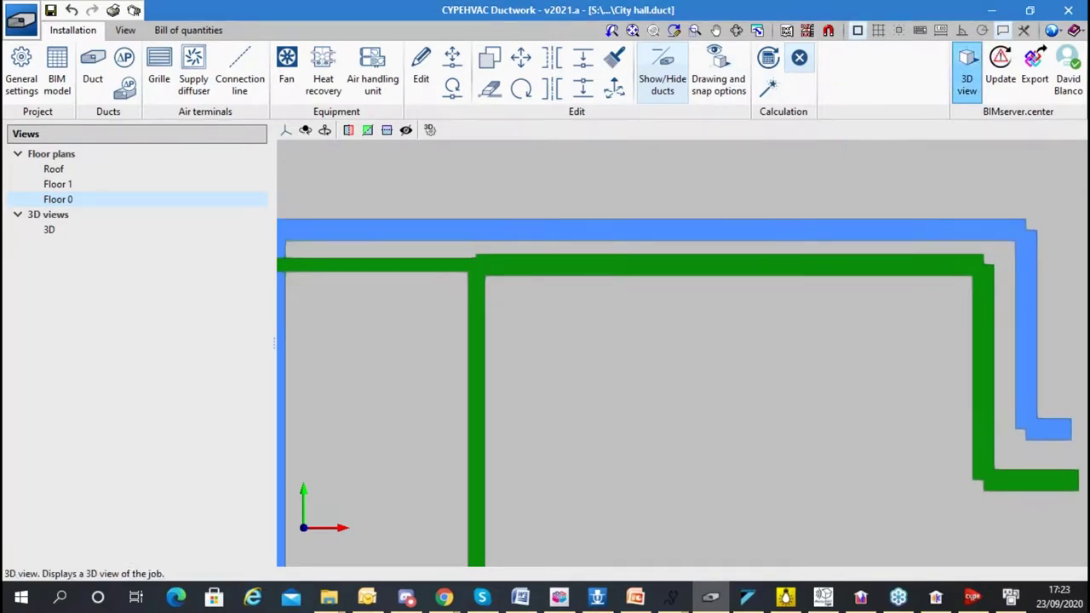
left_click(966, 72)
middle_click_drag(659, 133, 549, 151)
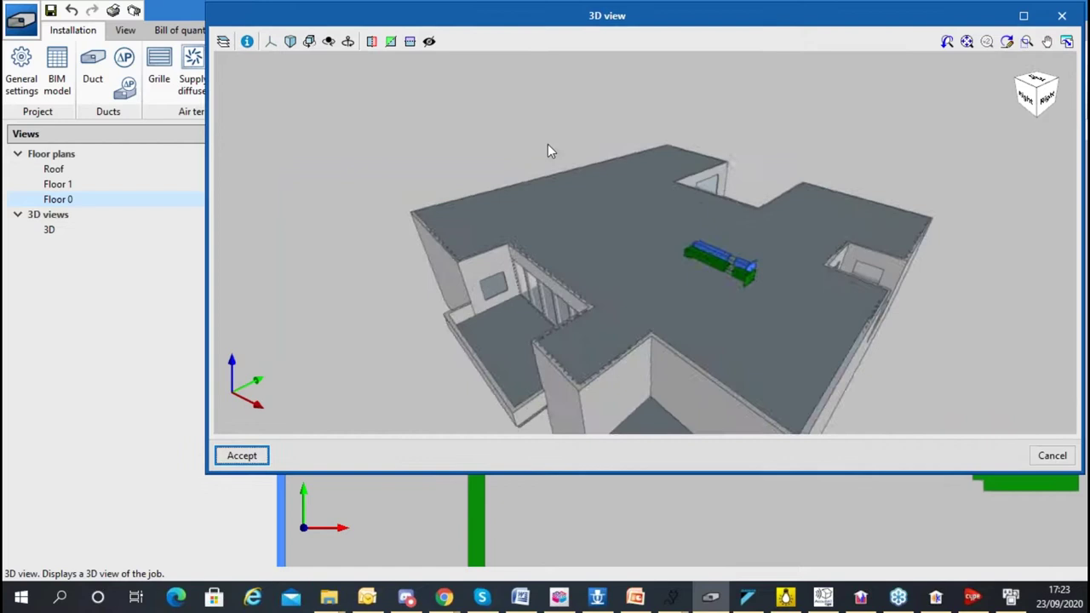
- Show the 3D view's display settings and set the own elements to transparent, keeping them visible
left_click(223, 41)
left_click(394, 109)
left_click(376, 108)
left_click(375, 108)
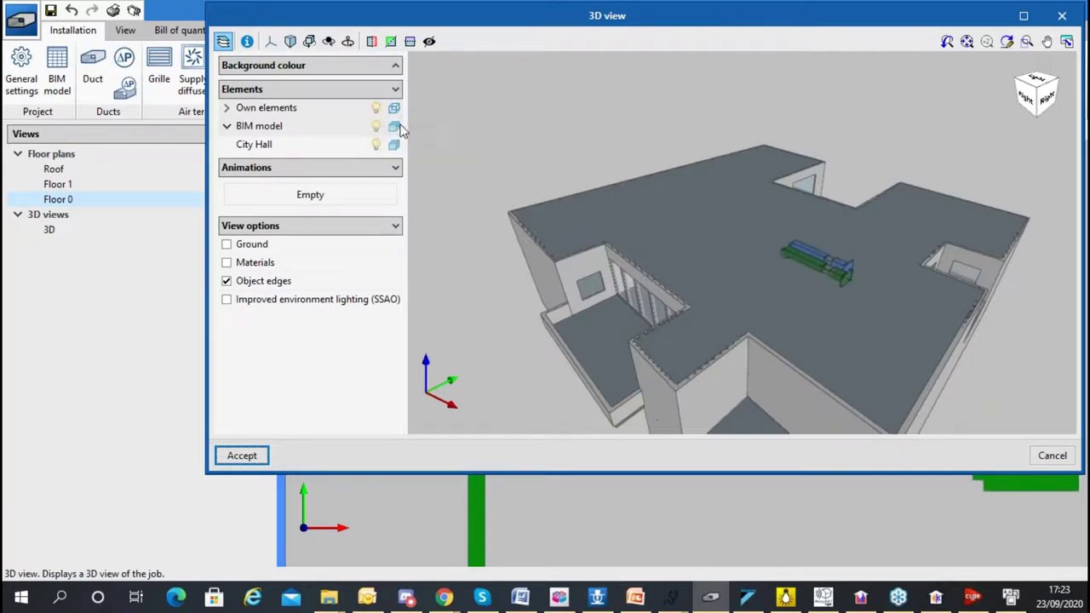
- Maximise the 3D view and set the BIM model to transparent to examine the ducts inside the building
left_click(394, 126)
left_click(1024, 15)
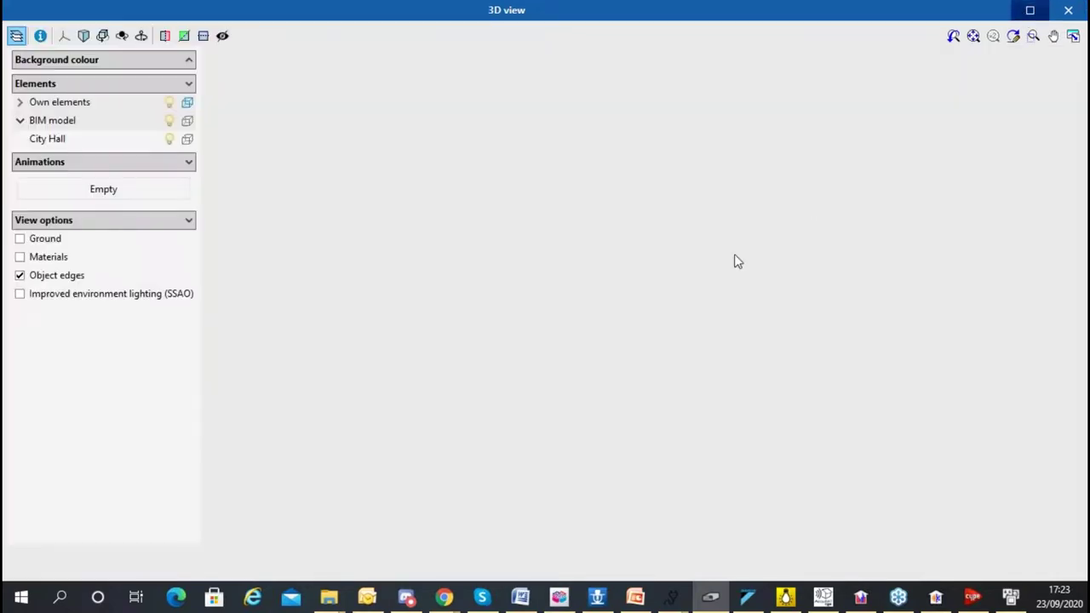
left_click(187, 120)
middle_click_drag(549, 275, 621, 202)
scroll(640, 319, "up", 5)
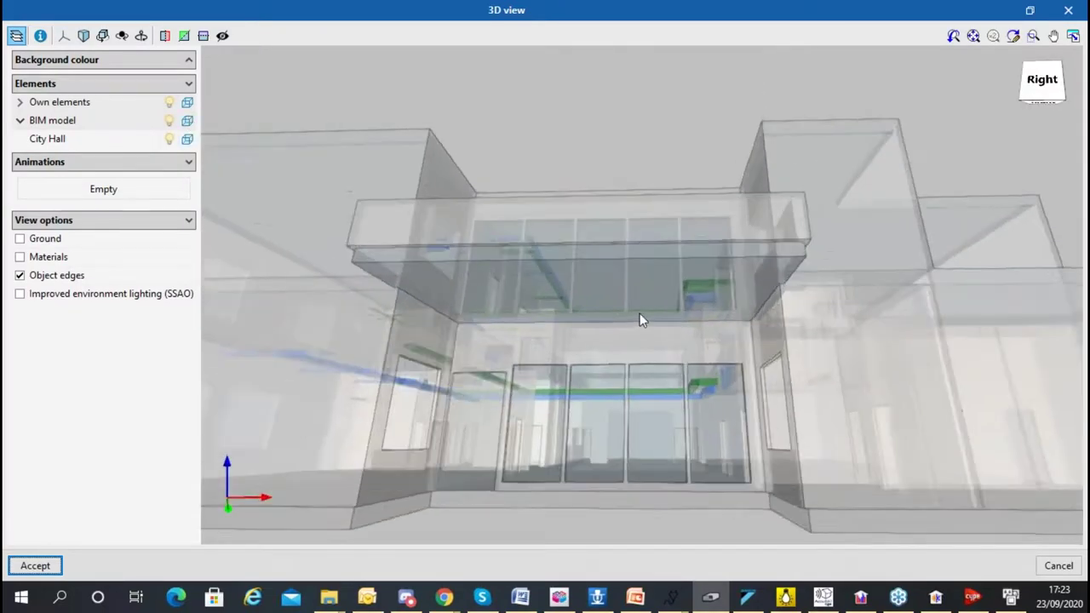
middle_click_drag(635, 319, 287, 128)
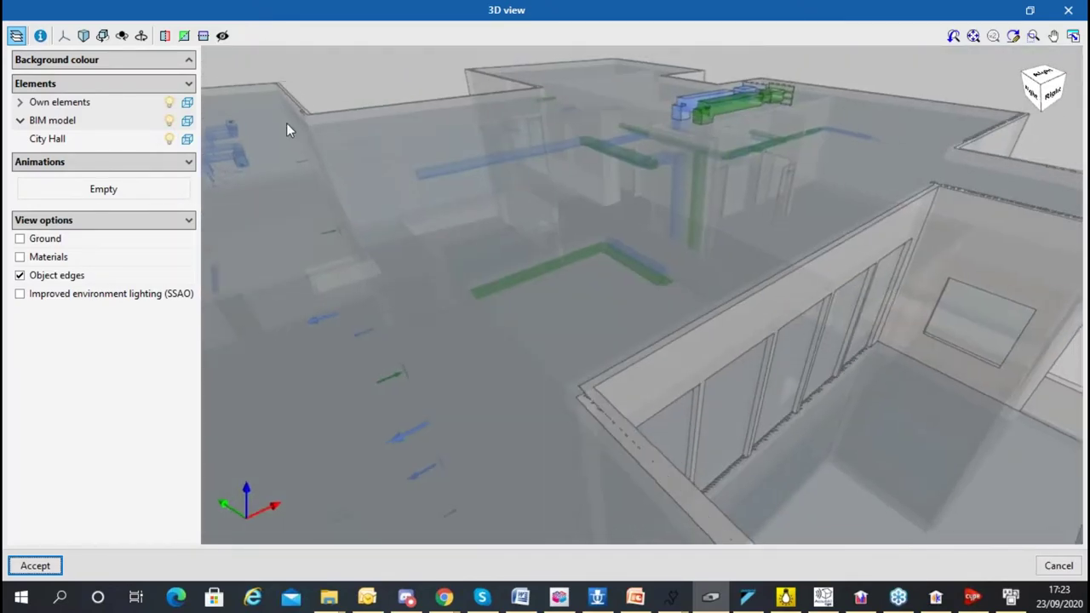
- Hide the BIM model, change the own elements' display mode to inspect the duct network alone, and close the 3D view
left_click(168, 120)
middle_click_drag(540, 117, 490, 138)
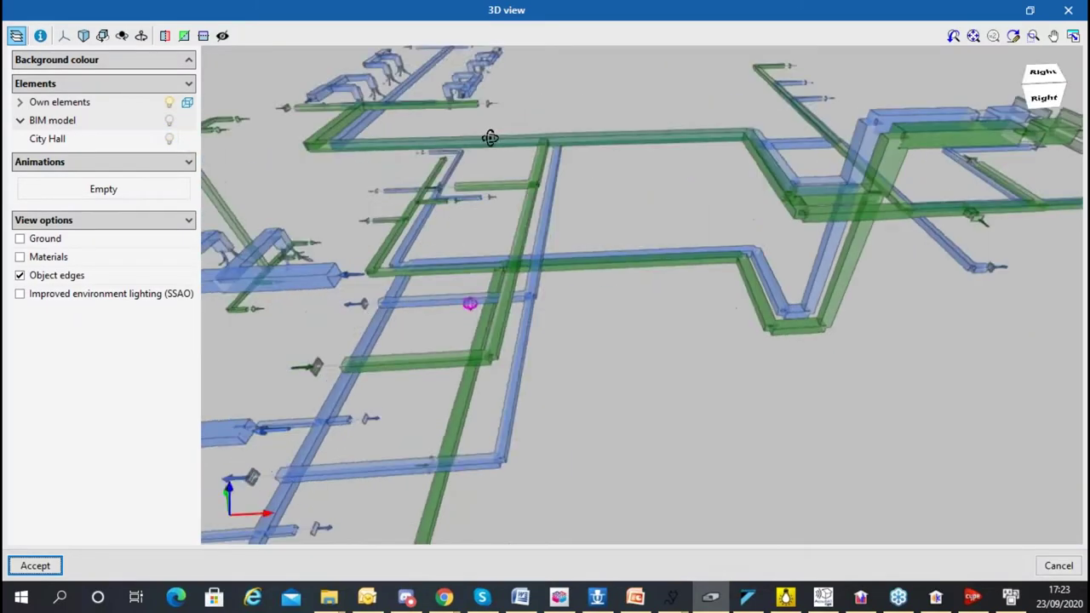
left_click(186, 103)
middle_click_drag(600, 148, 542, 203)
scroll(542, 202, "down", 3)
scroll(542, 203, "up", 3)
middle_click_drag(642, 213, 800, 137)
key("Escape")
- Generate the Ducts report and review its duct span tables, including the element with localised pressure loss
left_click(113, 9)
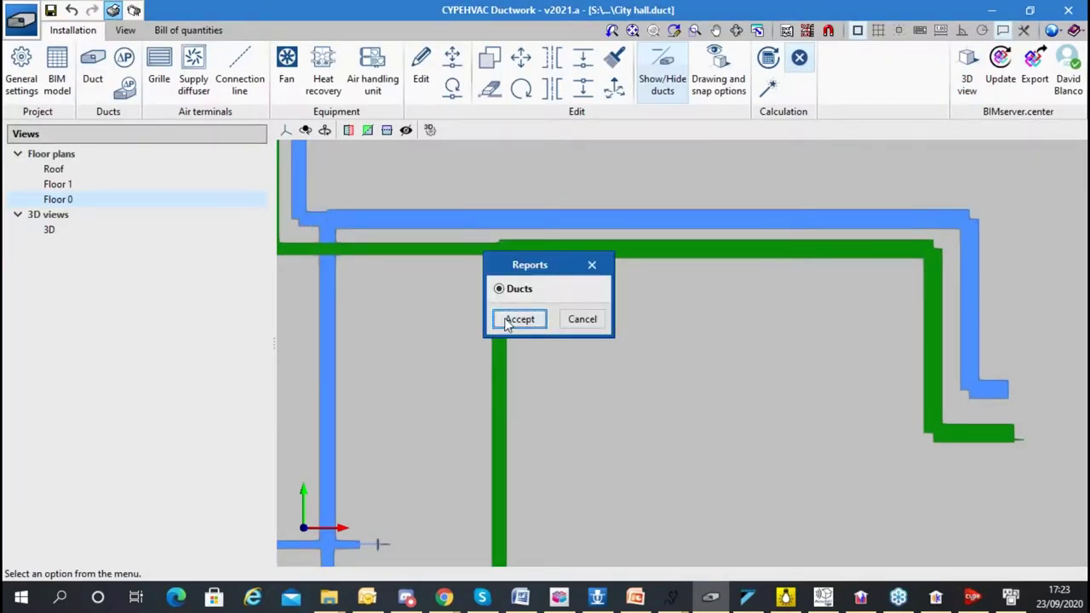
left_click(507, 322)
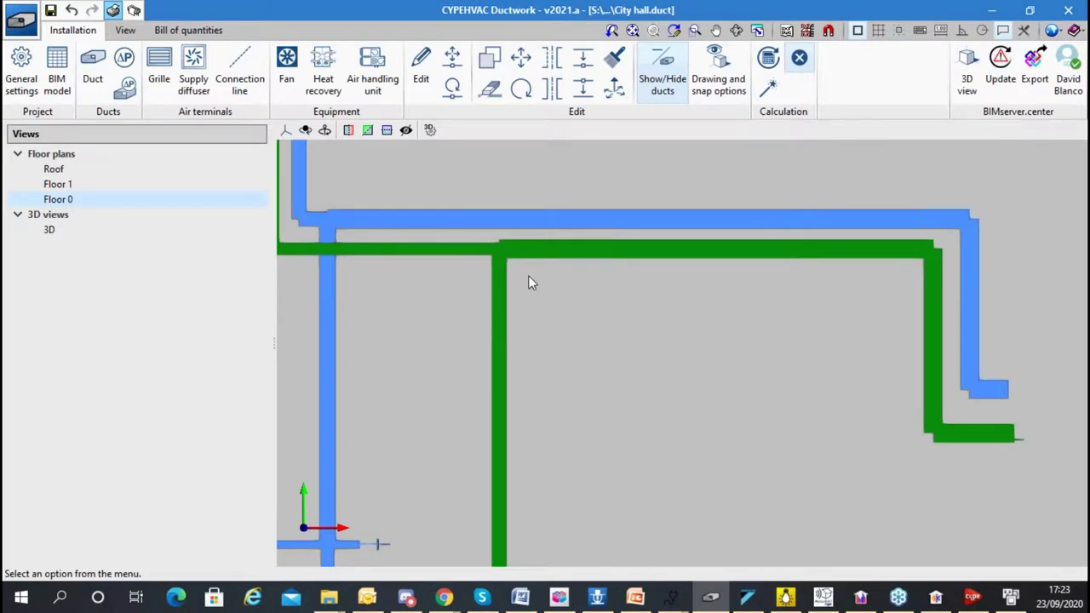
scroll(594, 349, "down", 5)
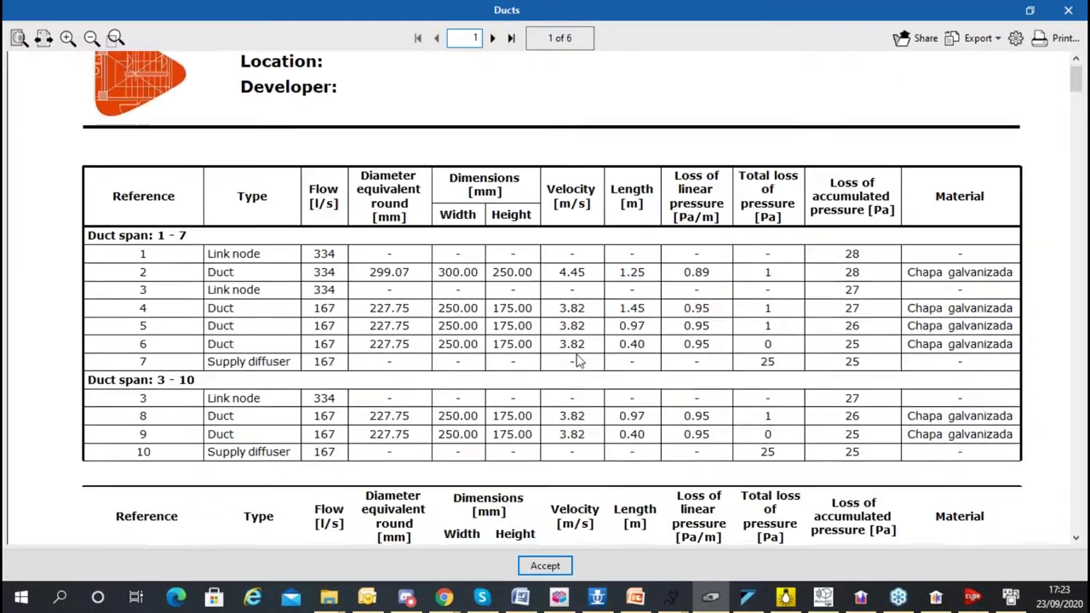
scroll(596, 341, "down", 10)
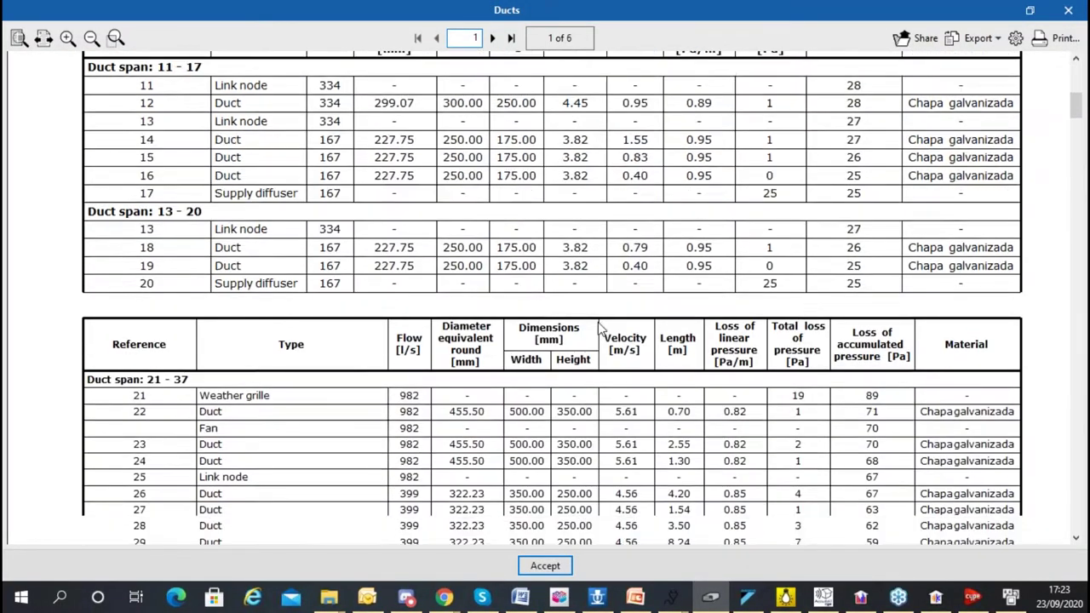
scroll(598, 328, "down", 5)
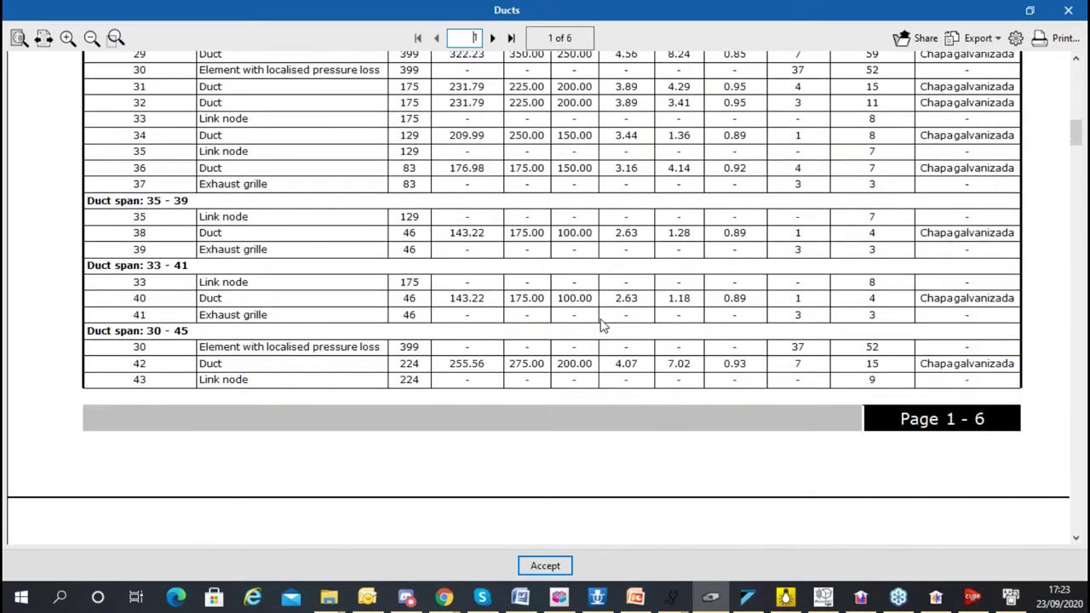
scroll(612, 329, "up", 1)
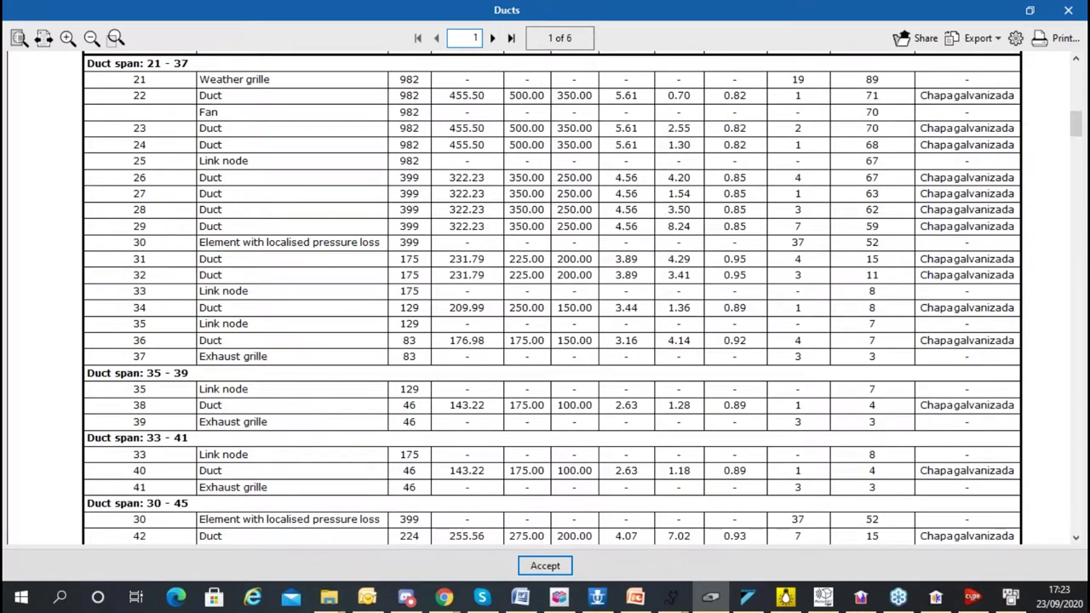